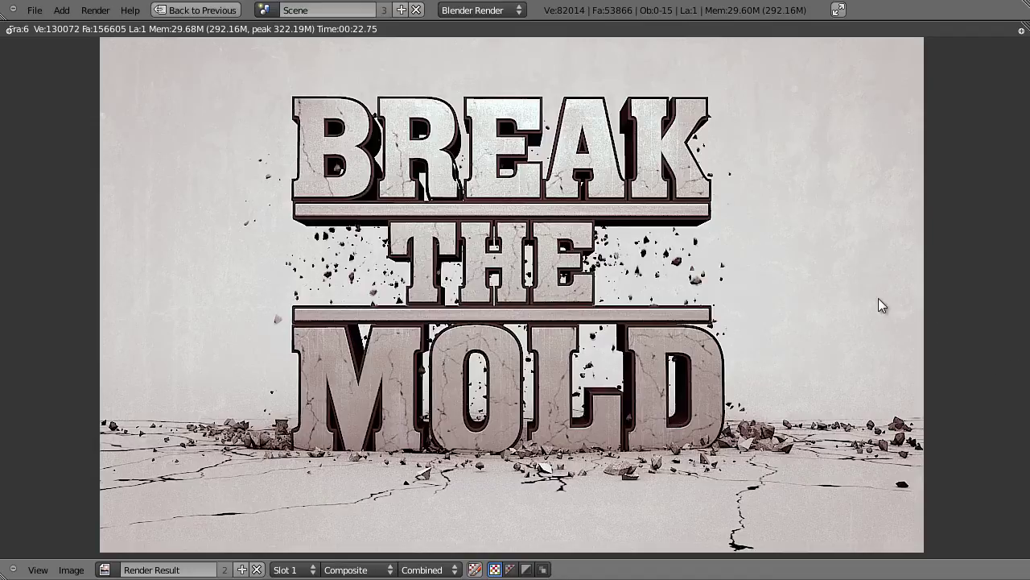
# Leave the finished render and examine the extruded BREAK THE MOLD lettering in the 3D scene
pyautogui.press('Escape')
pyautogui.moveTo(740, 306); pyautogui.dragTo(615, 318, button='middle')
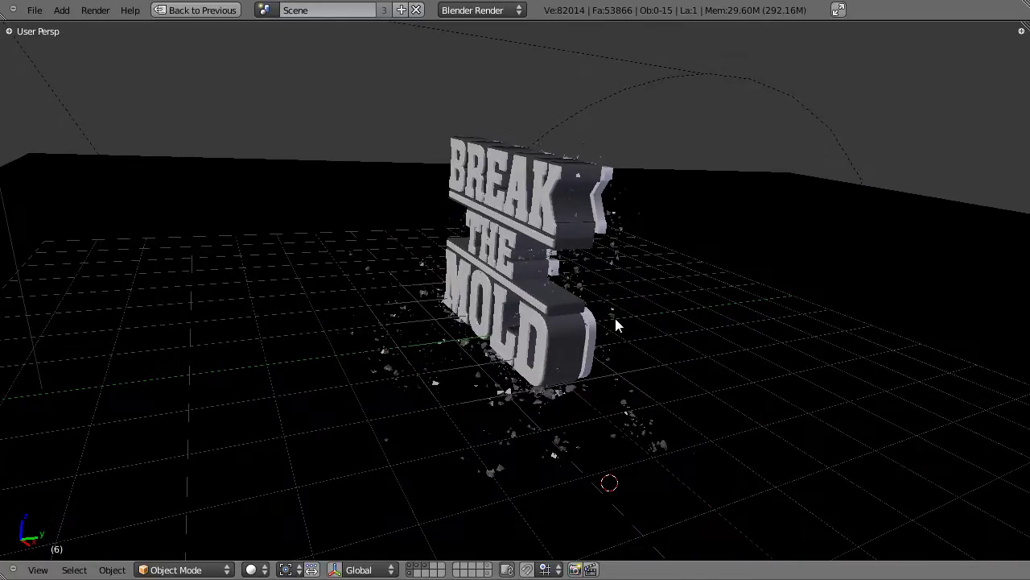
pyautogui.rightClick(586, 219)
pyautogui.scroll(2, 605, 233)
pyautogui.scroll(2, 605, 233)
pyautogui.moveTo(605, 232); pyautogui.dragTo(646, 216, button='middle')
pyautogui.moveTo(583, 199); pyautogui.dragTo(603, 232, button='middle')
pyautogui.rightClick(604, 222)
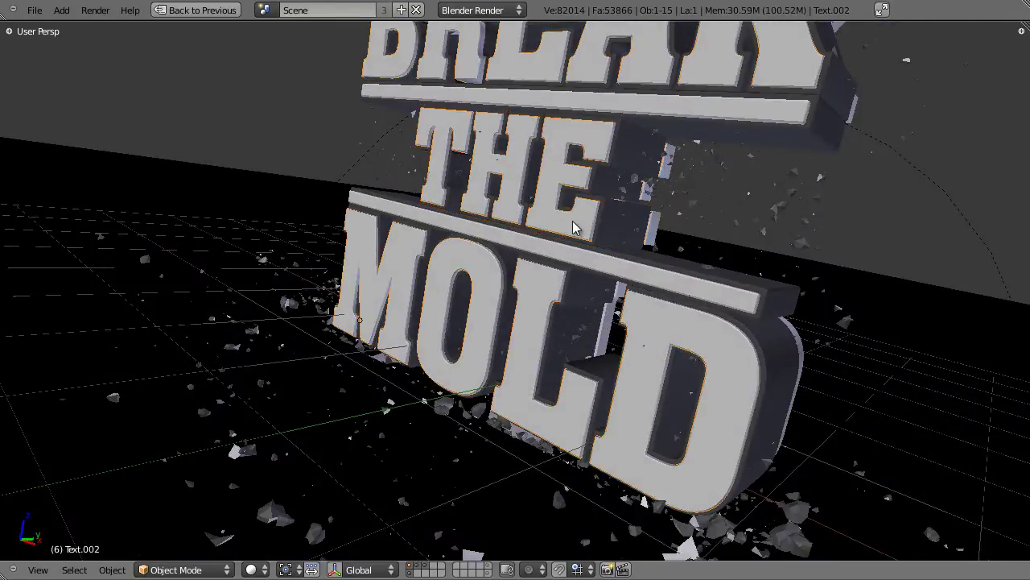
pyautogui.rightClick(573, 222)
pyautogui.scroll(-4, 574, 227)
pyautogui.press('Tab')
pyautogui.press('Tab')
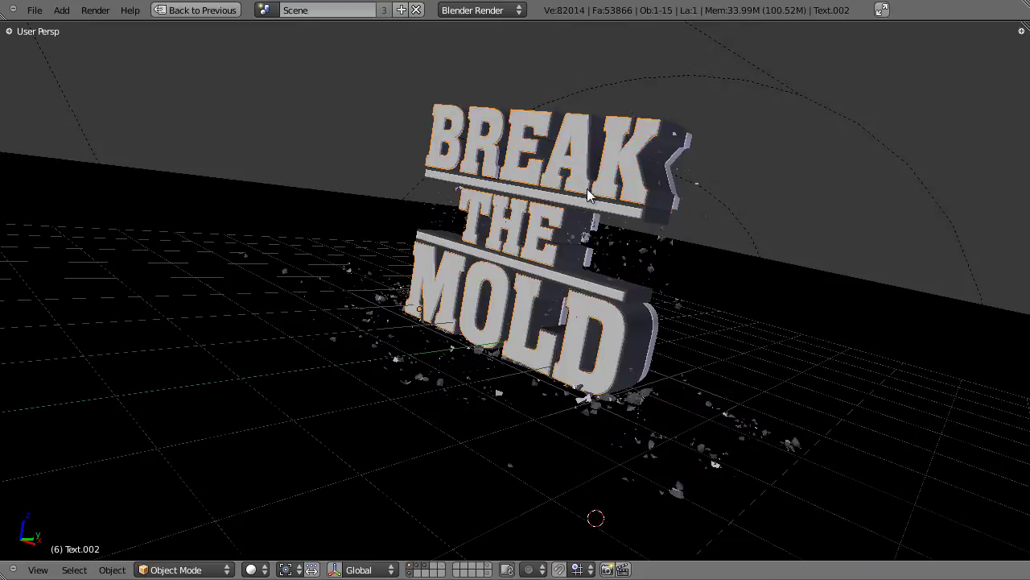
# Inspect the ground plane and the scattered rubble around the finished lettering from several angles
pyautogui.moveTo(338, 301); pyautogui.dragTo(620, 191, button='middle')
pyautogui.scroll(3, 429, 360)
pyautogui.scroll(-3, 430, 362)
pyautogui.rightClick(619, 181)
pyautogui.moveTo(498, 293); pyautogui.dragTo(468, 271, button='middle')
pyautogui.scroll(3, 484, 287)
pyautogui.moveTo(483, 185); pyautogui.dragTo(415, 352, button='middle')
pyautogui.scroll(-3, 483, 337)
pyautogui.rightClick(415, 352)
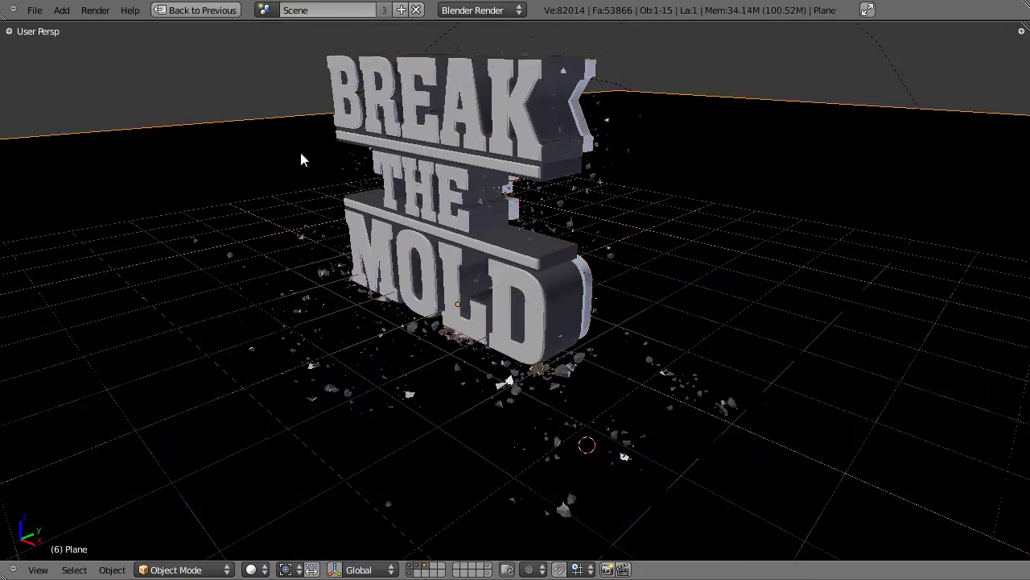
pyautogui.moveTo(490, 374); pyautogui.dragTo(527, 375, button='middle')
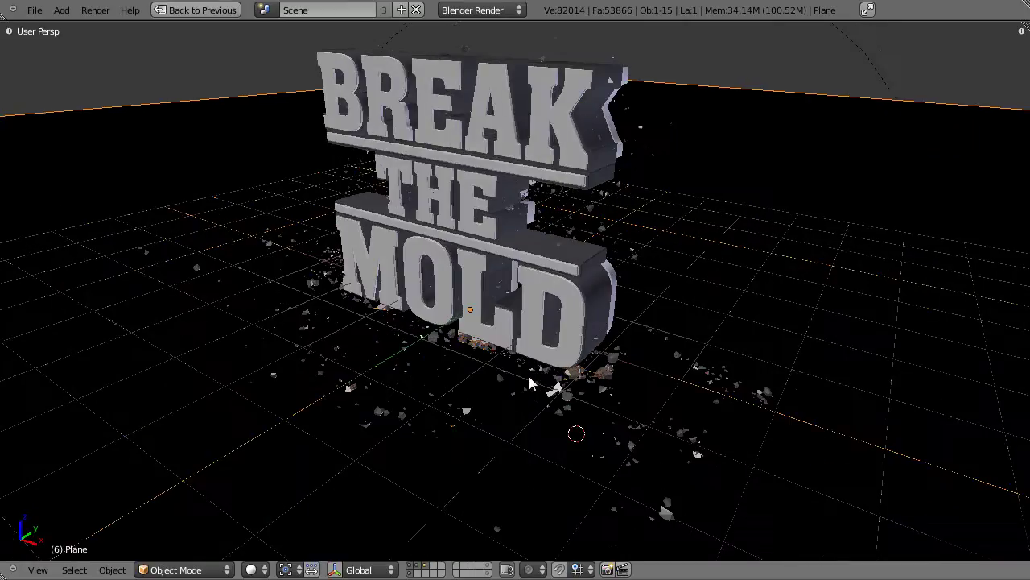
pyautogui.scroll(-2, 528, 374)
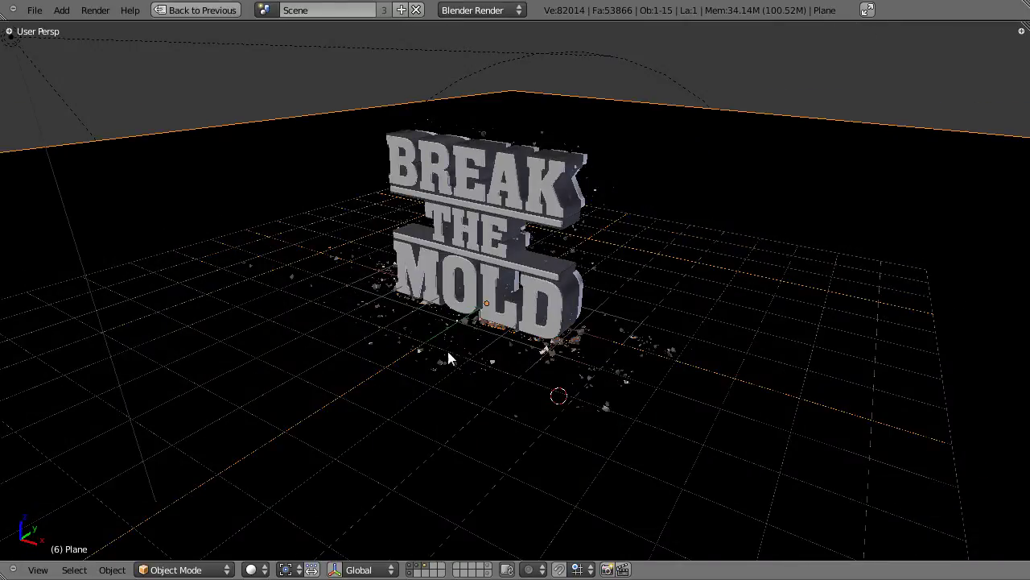
# Review the finished render and examine its compositing nodes, from Lens Distortion and Blur through Mix to Color Balance
pyautogui.press('F12')
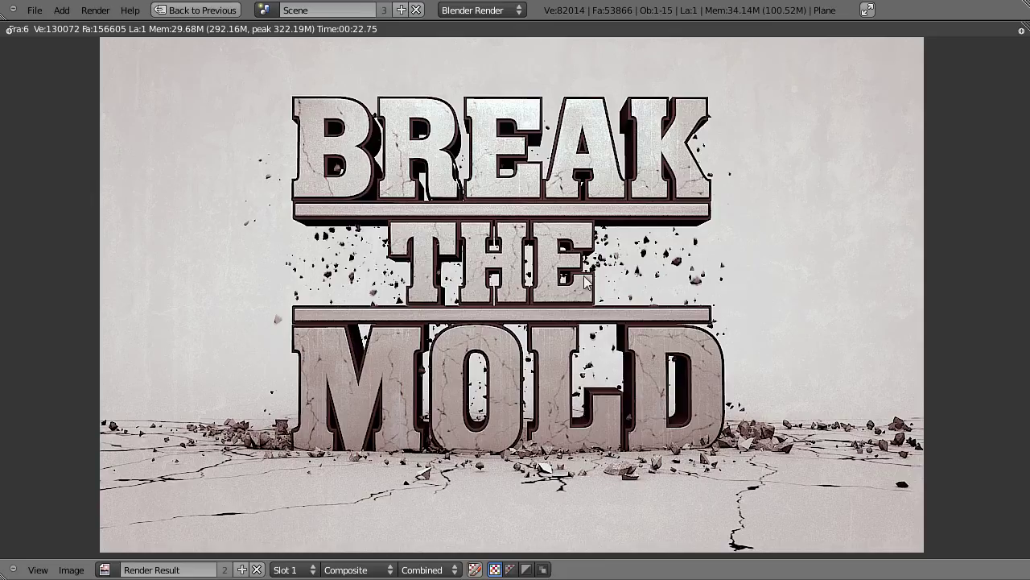
pyautogui.press('Escape')
pyautogui.hotkey('ctrl', 'Left')
pyautogui.moveTo(329, 226); pyautogui.dragTo(708, 402, button='middle')
pyautogui.scroll(-6, 533, 317)
pyautogui.keyDown('alt'); pyautogui.moveTo(444, 273); pyautogui.dragTo(1004, 548, button='middle'); pyautogui.keyUp('alt')
pyautogui.keyDown('alt'); pyautogui.moveTo(580, 326); pyautogui.dragTo(762, 444, button='middle'); pyautogui.keyUp('alt')
pyautogui.scroll(-3, 683, 388)
pyautogui.moveTo(442, 339); pyautogui.dragTo(934, 405, button='middle')
pyautogui.moveTo(723, 312); pyautogui.dragTo(372, 271, button='middle')
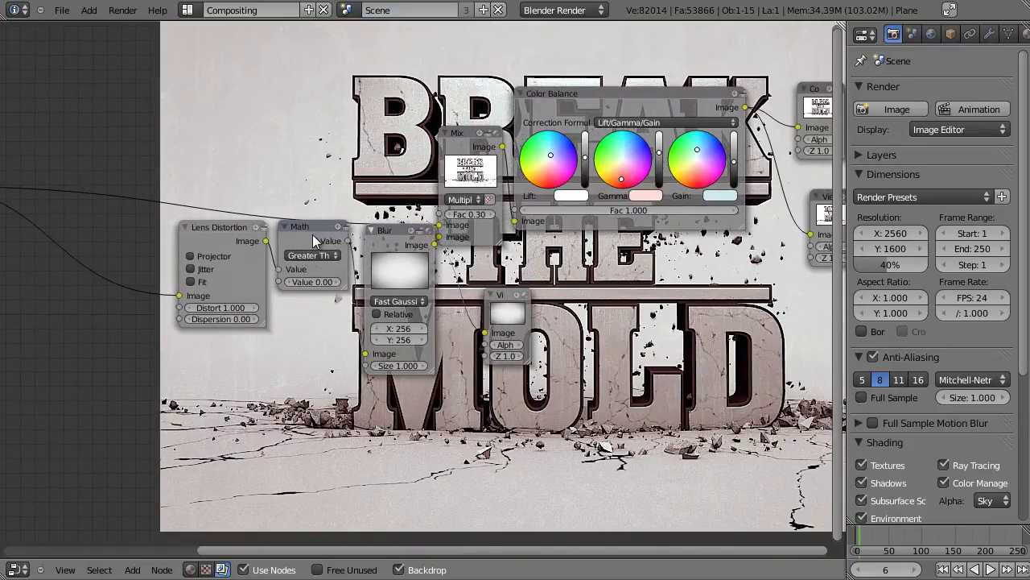
pyautogui.moveTo(312, 234); pyautogui.dragTo(307, 238)
pyautogui.click(610, 103)
pyautogui.moveTo(684, 200); pyautogui.dragTo(493, 271, button='middle')
pyautogui.scroll(8, 475, 270)
pyautogui.scroll(-2, 695, 301)
pyautogui.scroll(-1, 696, 302)
pyautogui.moveTo(670, 311); pyautogui.dragTo(656, 280)
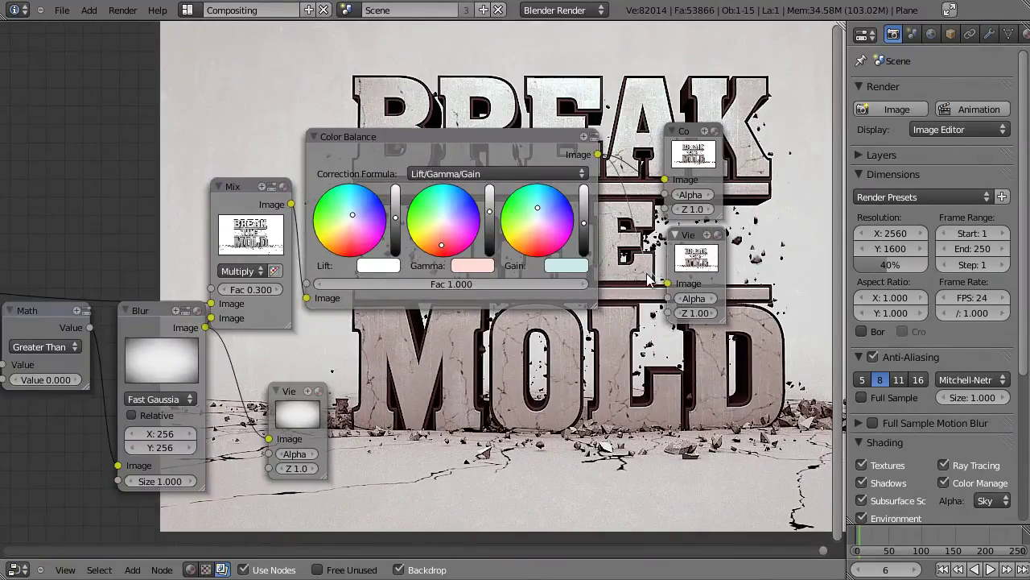
# Return to the Default screen layout, view the finished scene through the camera and deselect everything
pyautogui.hotkey('ctrl', 'Right')
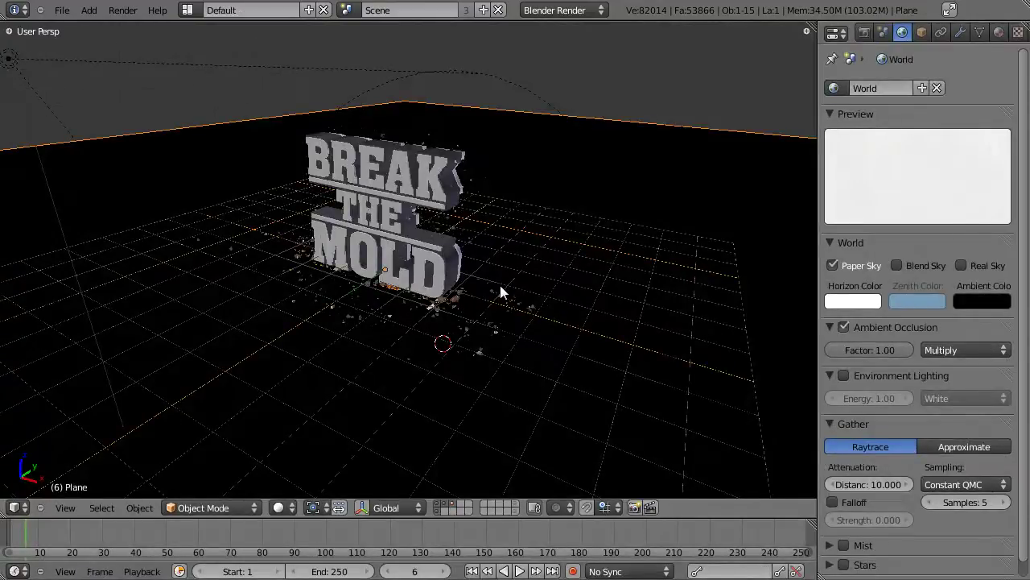
pyautogui.press('KP_0')
pyautogui.scroll(-2, 500, 288)
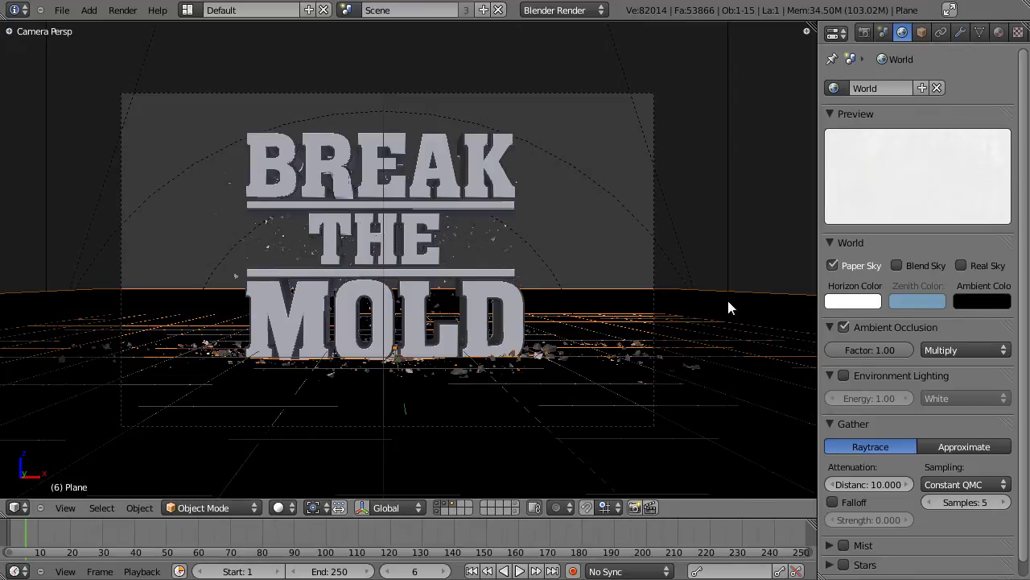
pyautogui.press('a')
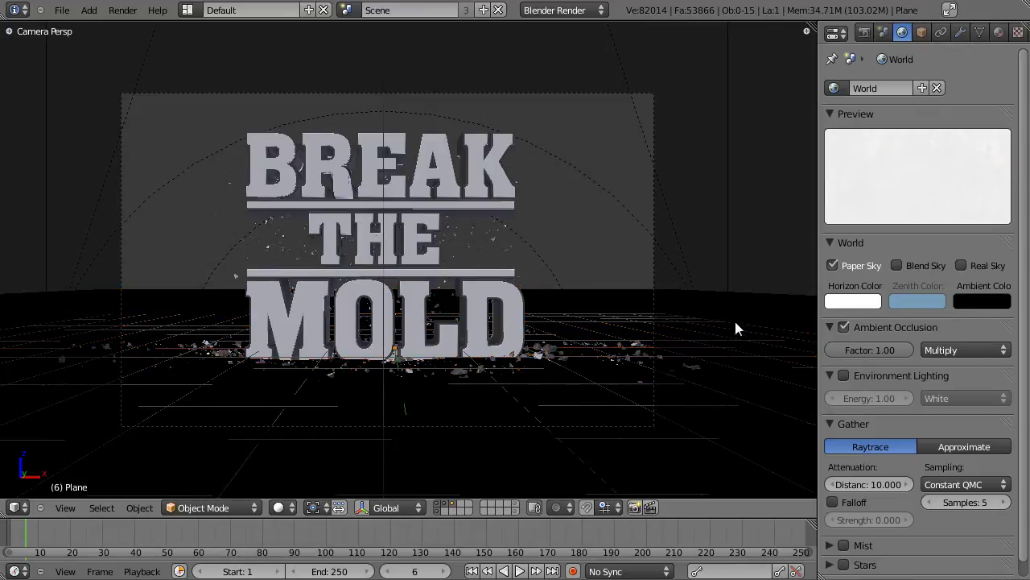
# Start a new default scene and slightly adjust the height of the timeline area
pyautogui.click(62, 9)
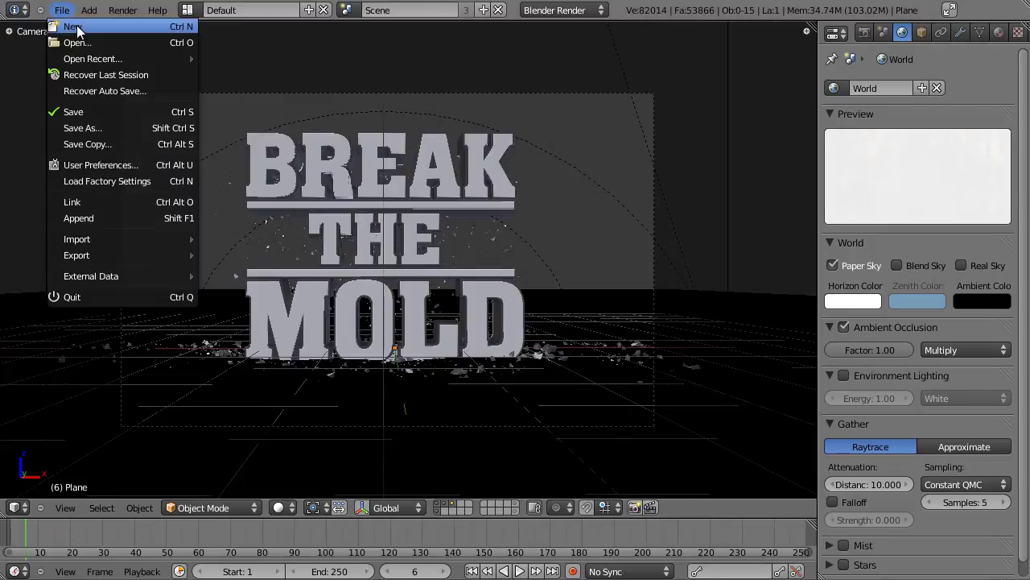
pyautogui.click(78, 26)
pyautogui.moveTo(425, 363); pyautogui.dragTo(452, 378, button='middle')
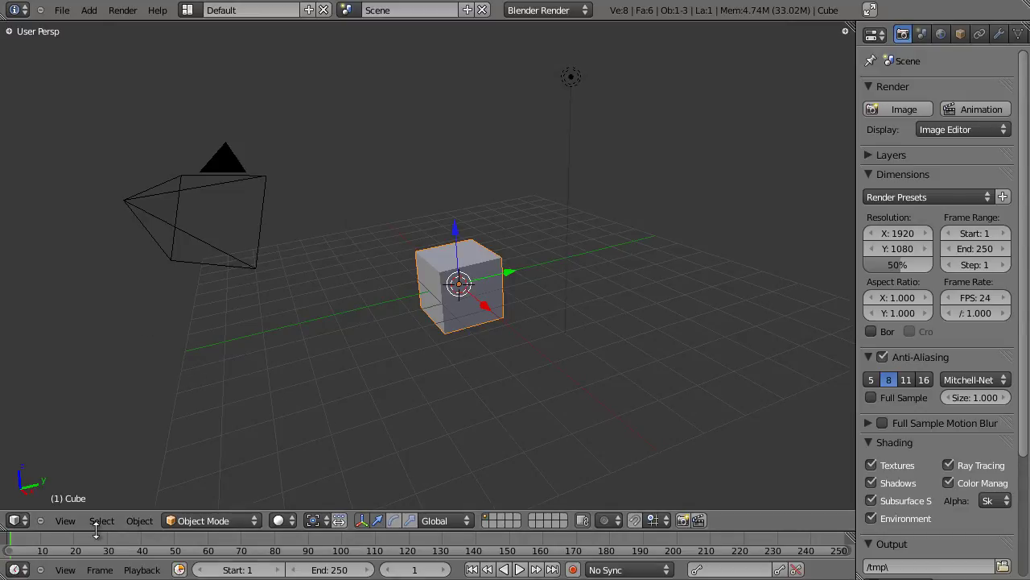
pyautogui.moveTo(103, 531); pyautogui.dragTo(111, 528)
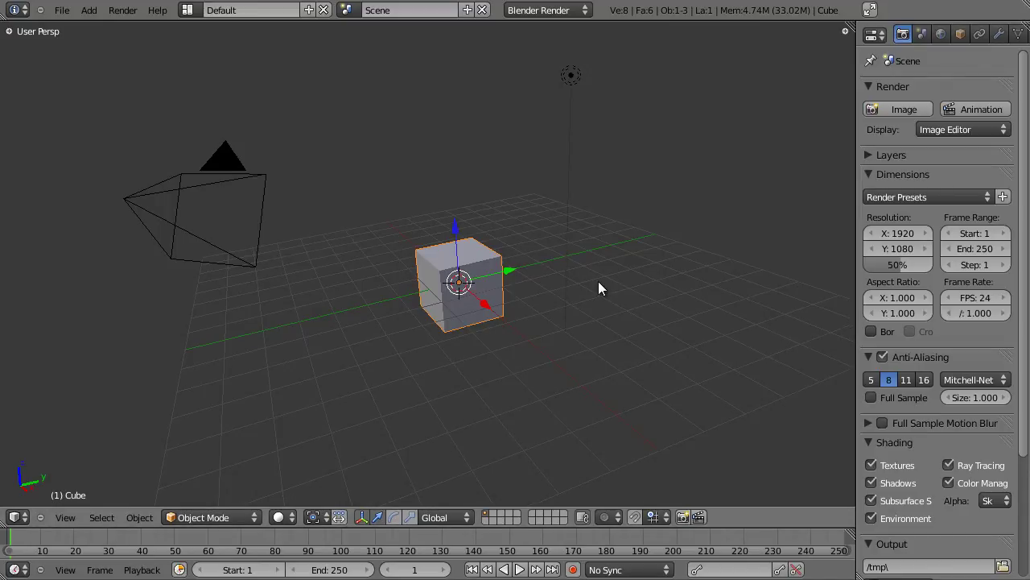
# Search the commands for "screenc" and run the Screencast Key Status Tool
pyautogui.press('space')
pyautogui.write('screenc')
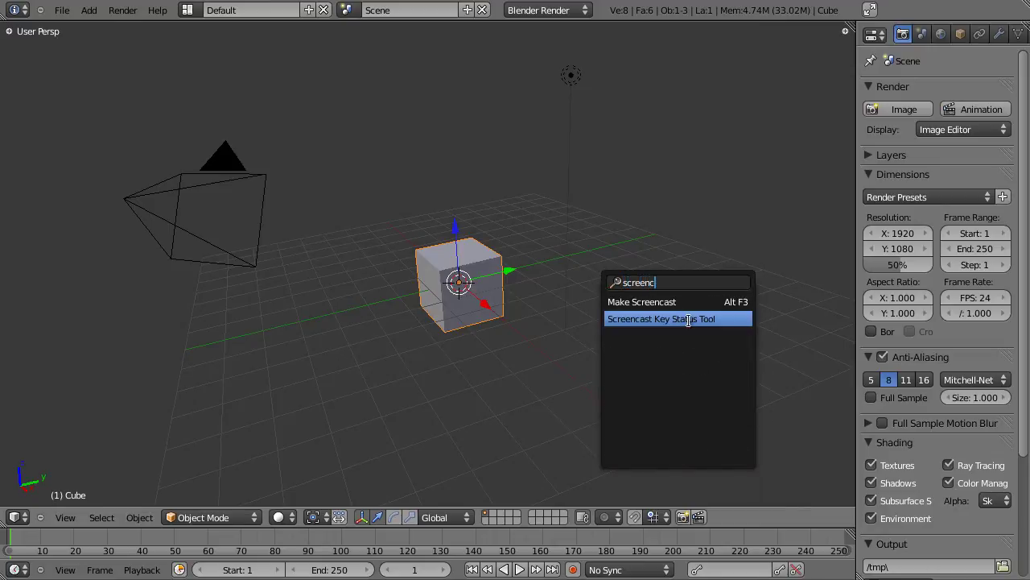
pyautogui.click(689, 320)
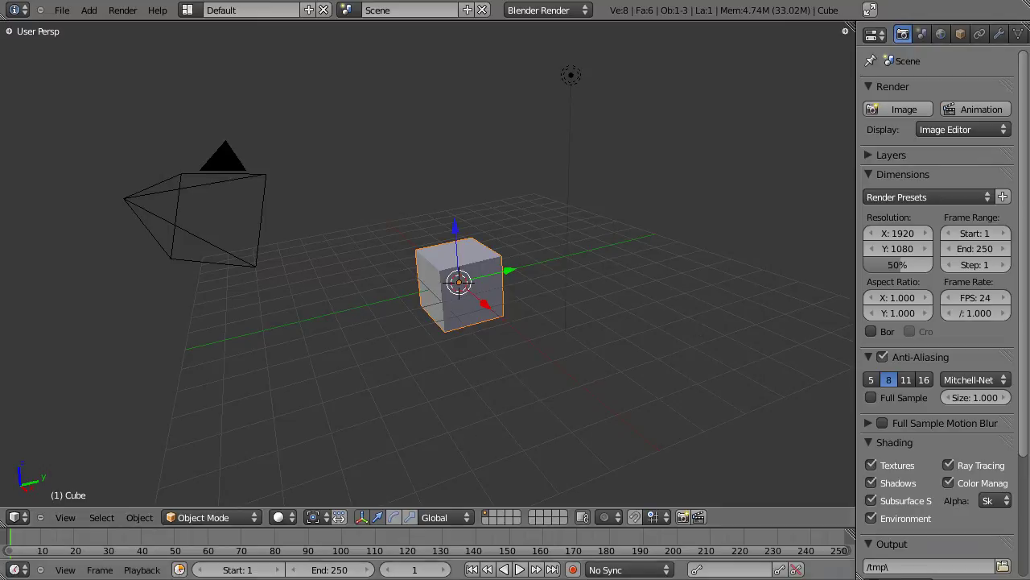
# Switch to Firefox, look through the Blender Artists thread on the Screencast keys status tool for its script, and return to Blender
pyautogui.hotkey('alt', 'Tab')
pyautogui.scroll(-20, 363, 402)
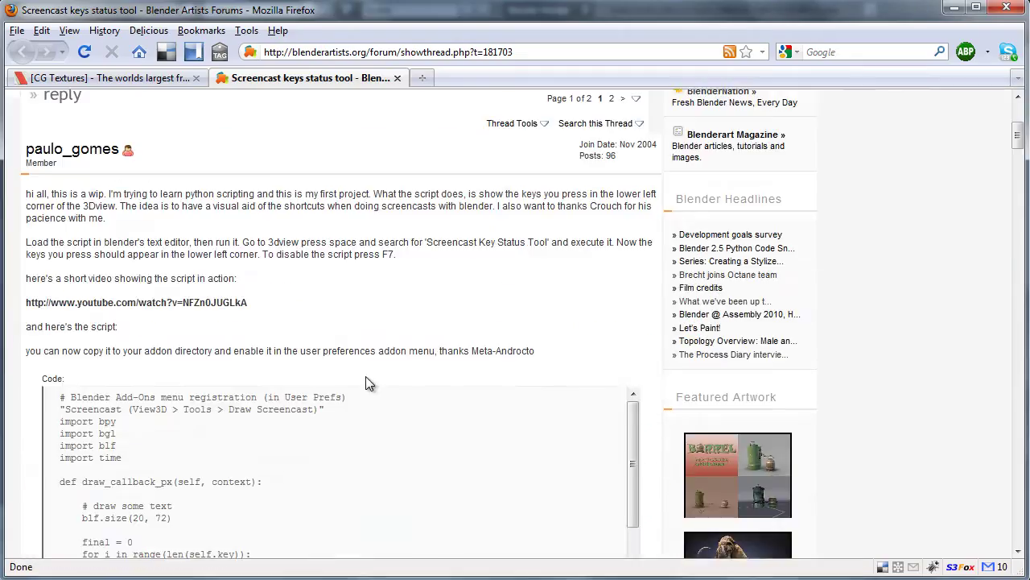
pyautogui.scroll(5, 701, 345)
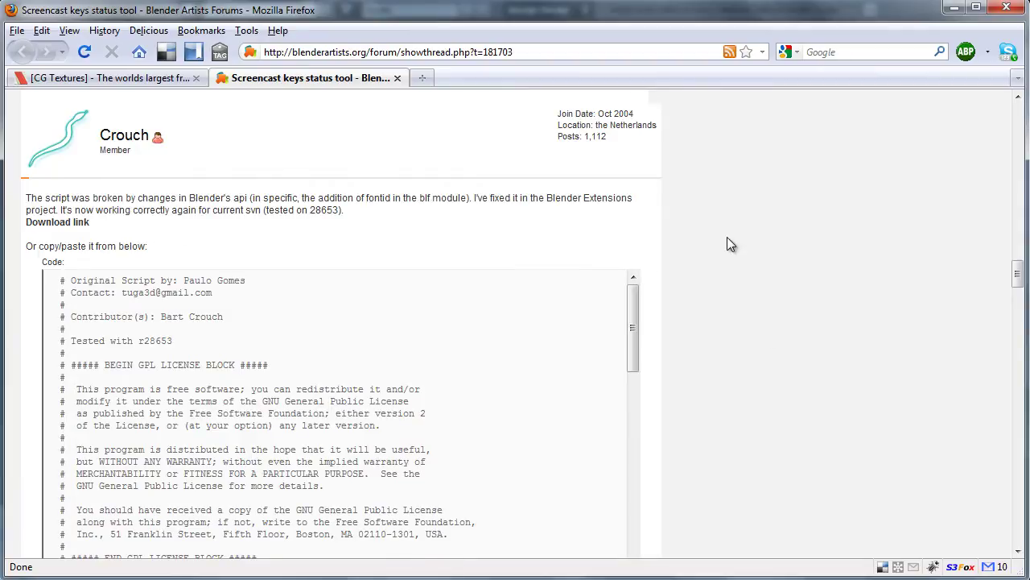
pyautogui.hotkey('alt', 'Tab')
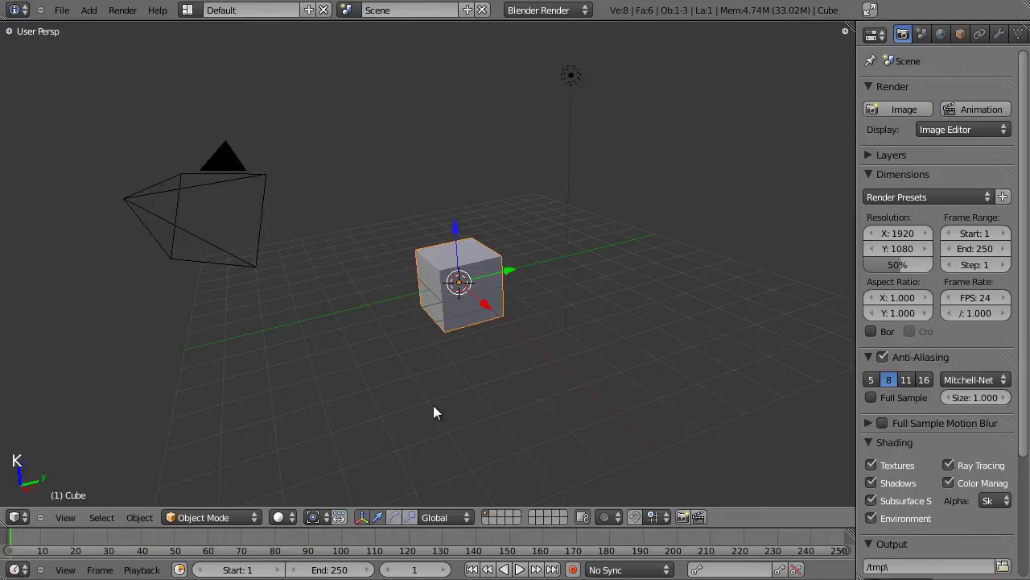
# Delete the default cube and the lamp, switching to an orthographic top view
pyautogui.press('Delete')
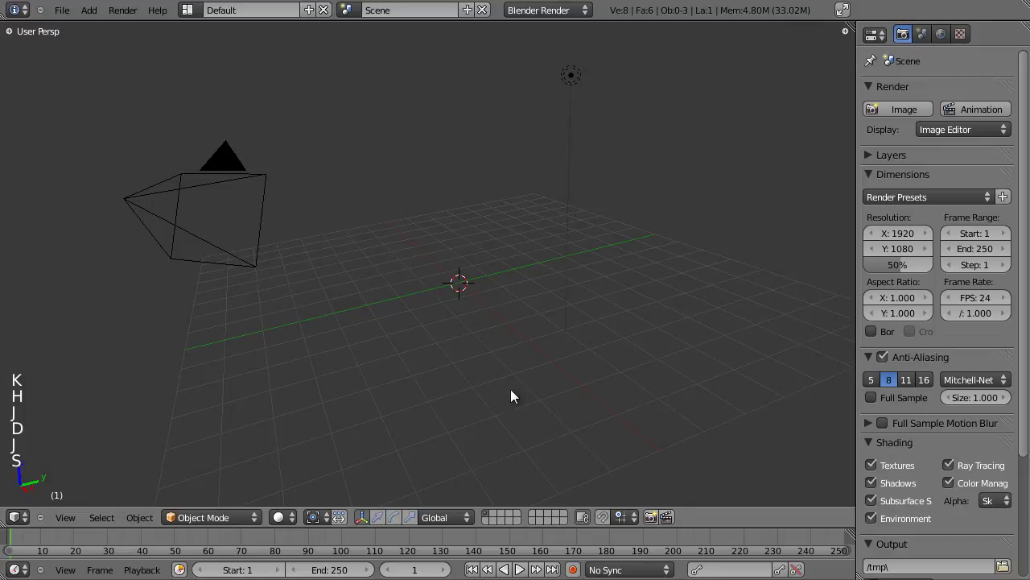
pyautogui.hotkey('shift', 'd')
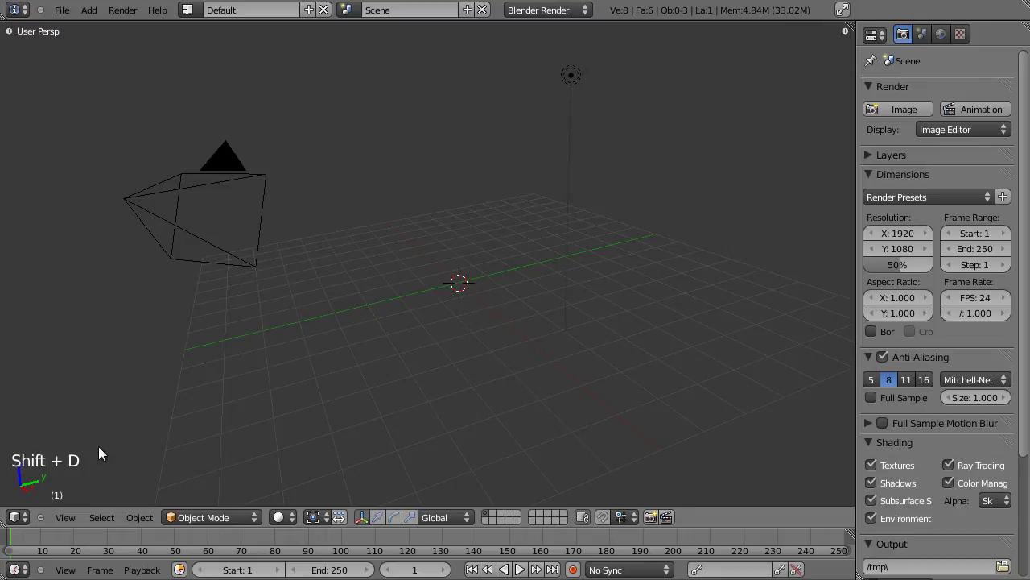
pyautogui.moveTo(492, 353); pyautogui.dragTo(628, 296, button='middle')
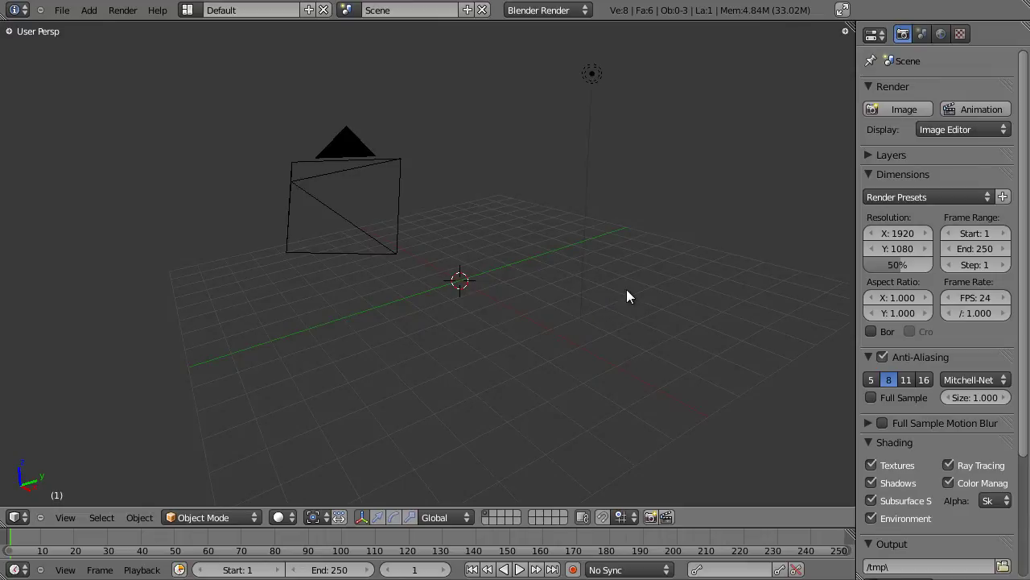
pyautogui.press('KP_7')
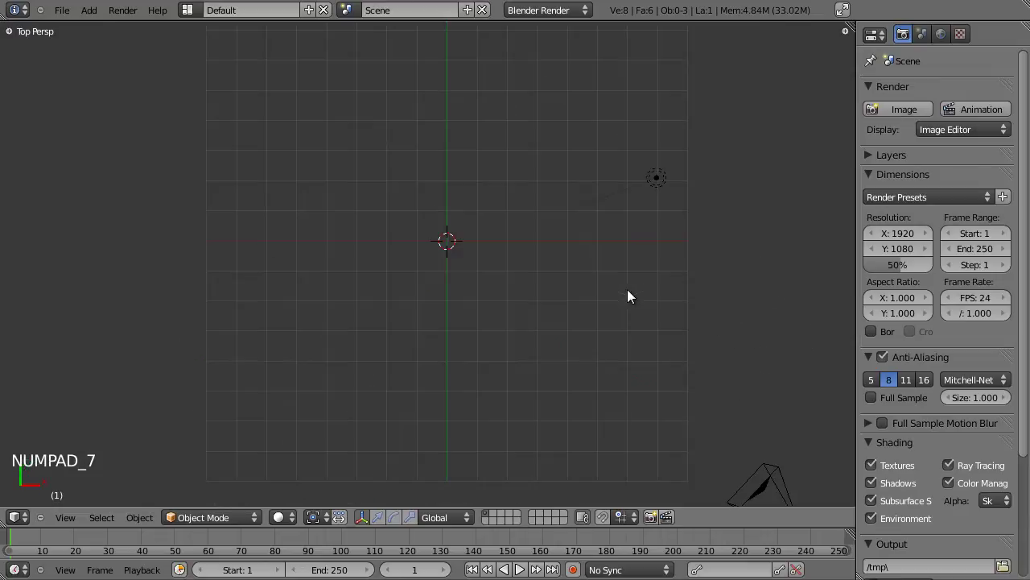
pyautogui.press('KP_5')
pyautogui.rightClick(561, 214)
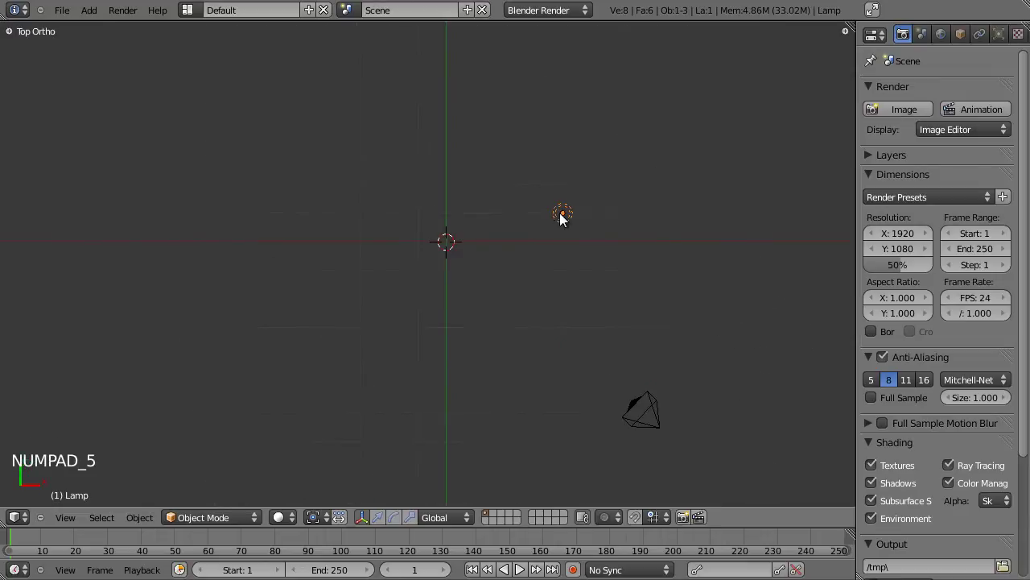
pyautogui.press('x')
pyautogui.click(569, 276)
# Add a text object at the scene's origin in the top view
pyautogui.scroll(4, 565, 282)
pyautogui.keyDown('shift'); pyautogui.moveTo(545, 262); pyautogui.dragTo(512, 317, button='middle'); pyautogui.keyUp('shift')
pyautogui.scroll(4, 513, 316)
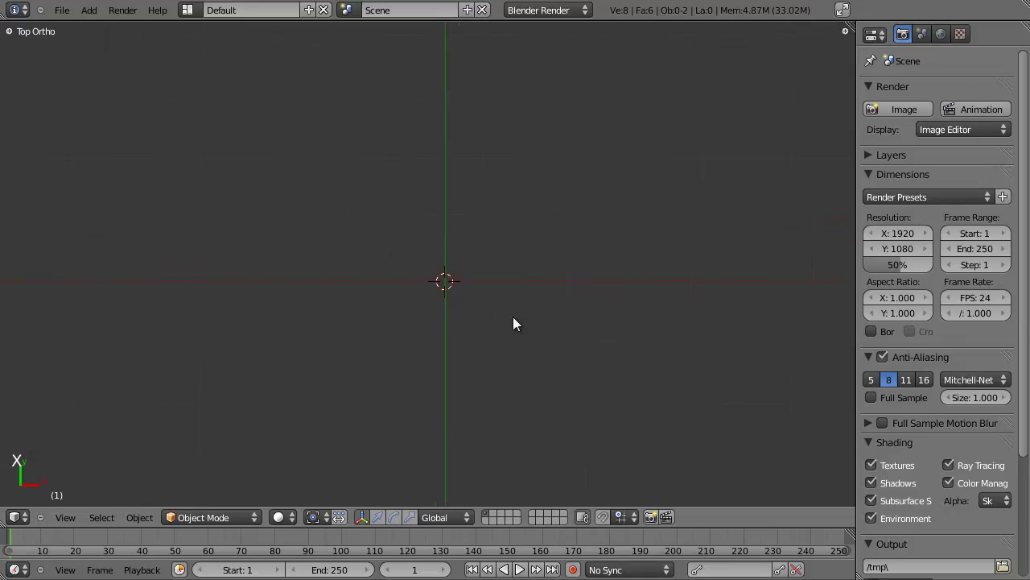
pyautogui.hotkey('shift', 'a')
pyautogui.click(498, 381)
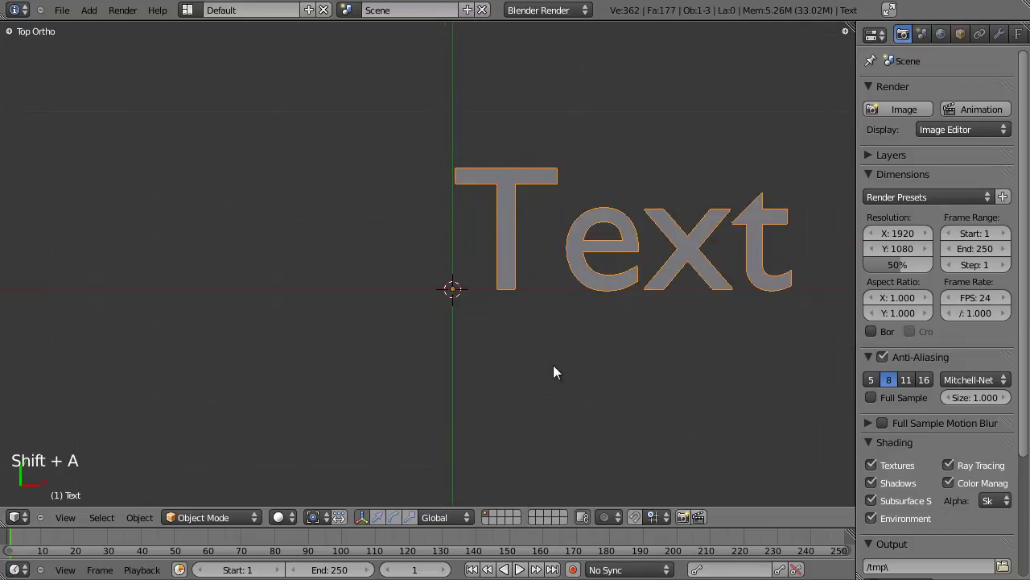
# Replace the text object's default content with "BREAK" in capitals
pyautogui.keyDown('shift'); pyautogui.moveTo(602, 342); pyautogui.dragTo(483, 350, button='middle'); pyautogui.keyUp('shift')
pyautogui.press('Tab')
pyautogui.press('BackSpace')
pyautogui.press('BackSpace')
pyautogui.press('BackSpace')
pyautogui.press('BackSpace')
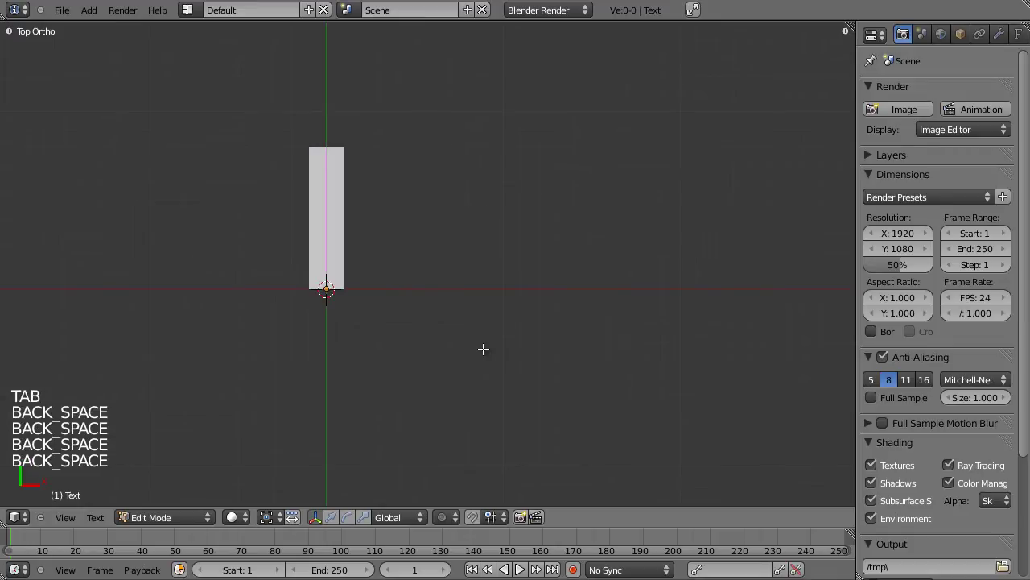
pyautogui.write('b')
pyautogui.press('BackSpace')
pyautogui.write('BREAK')
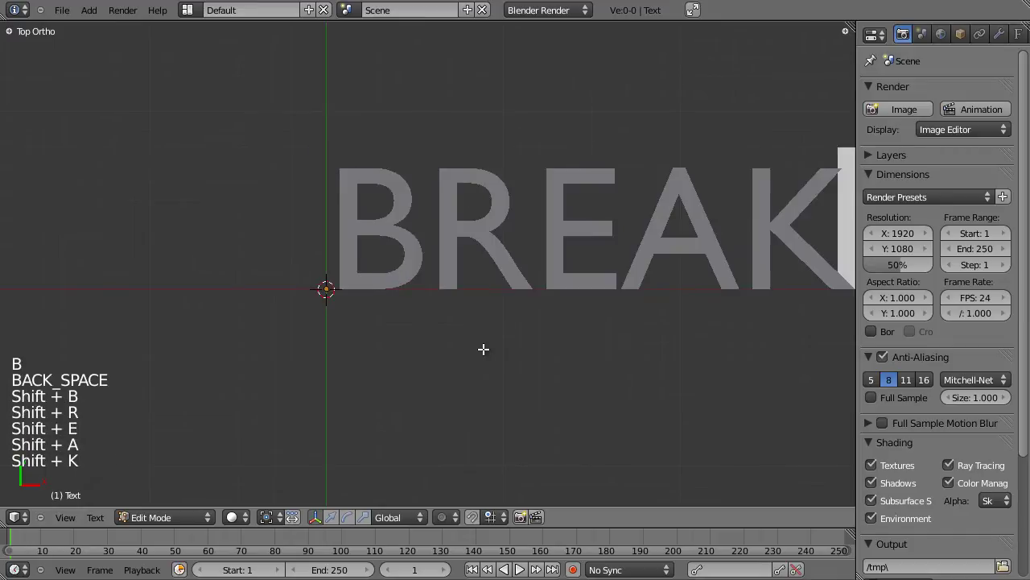
pyautogui.press('Tab')
# Widen the properties area and load akaChen.ttf from the Big Bold folder as the font of the BREAK text
pyautogui.keyDown('shift'); pyautogui.moveTo(706, 346); pyautogui.dragTo(526, 335, button='middle'); pyautogui.keyUp('shift')
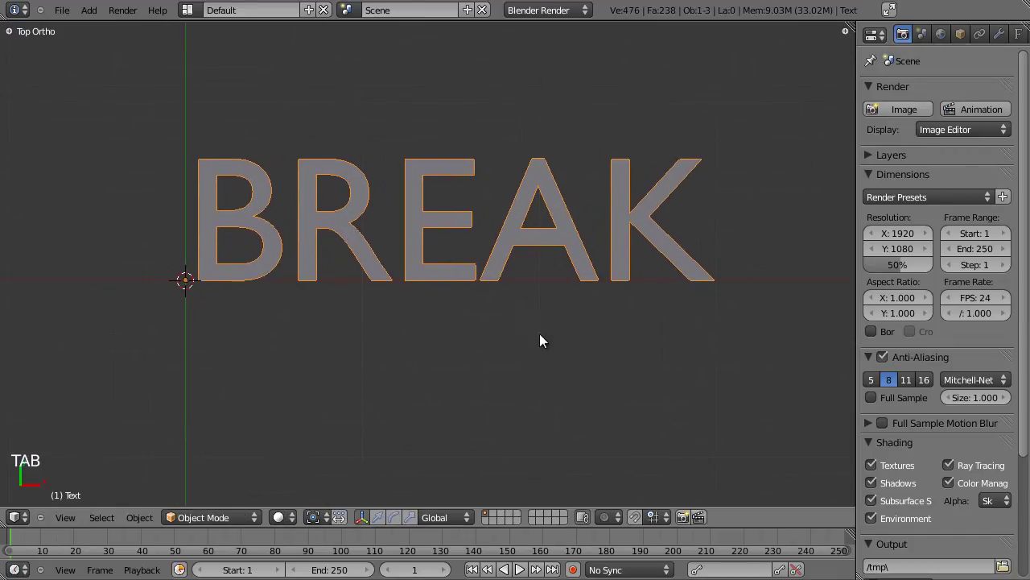
pyautogui.click(1019, 34)
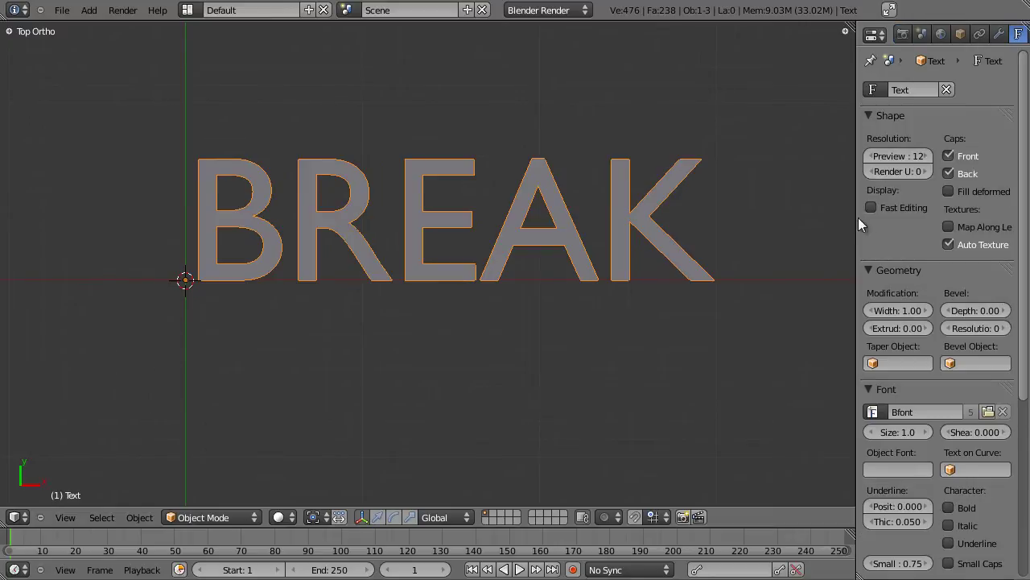
pyautogui.moveTo(853, 218); pyautogui.dragTo(786, 230)
pyautogui.moveTo(865, 350); pyautogui.dragTo(873, 181, button='middle')
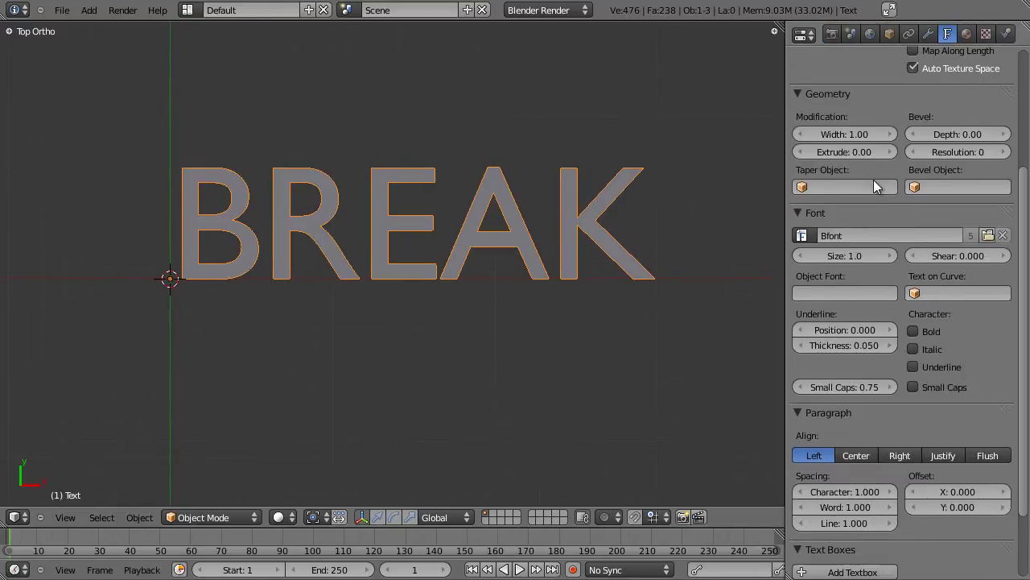
pyautogui.click(988, 237)
pyautogui.click(110, 302)
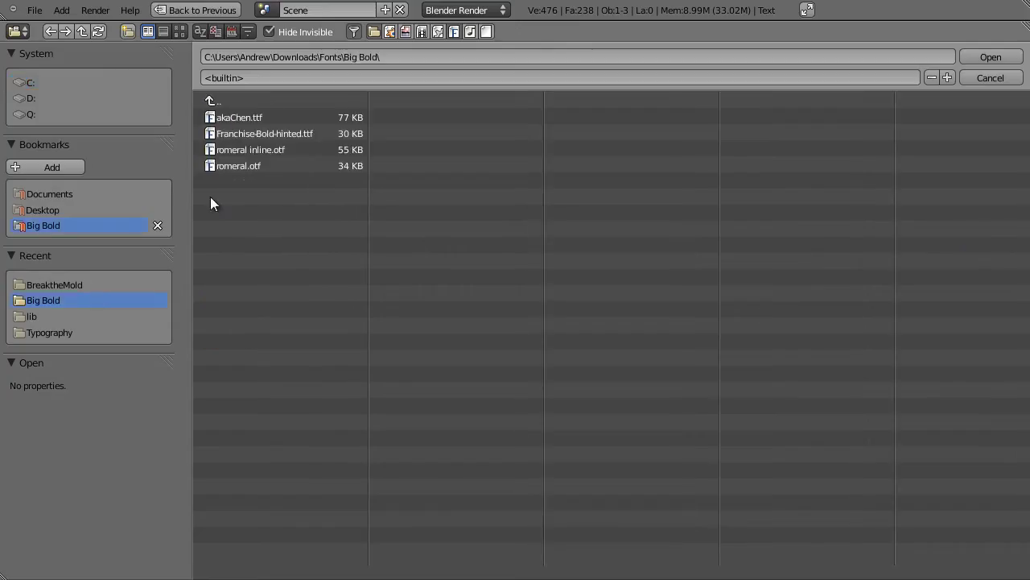
pyautogui.click(248, 117)
pyautogui.click(978, 58)
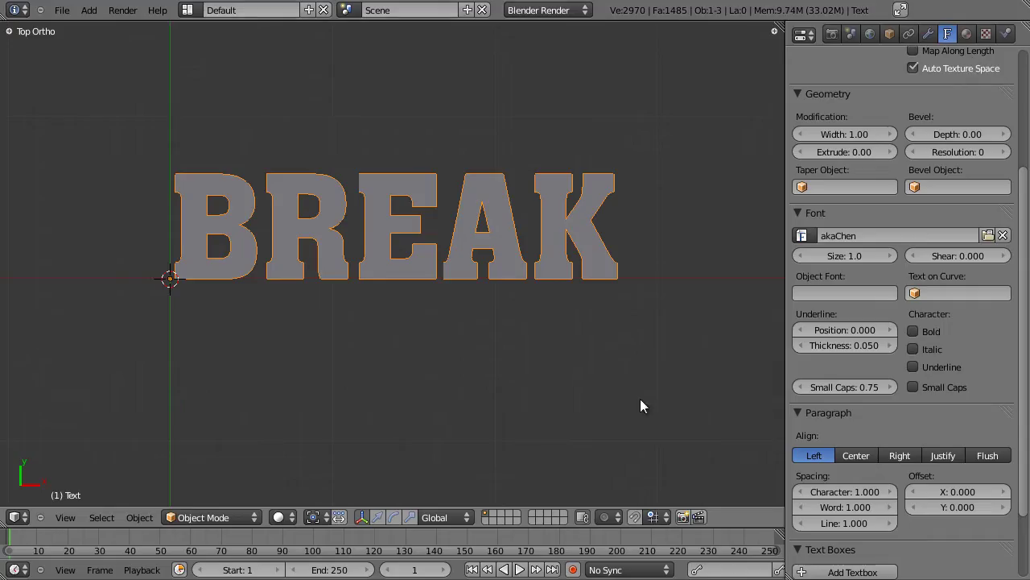
pyautogui.scroll(3, 475, 241)
pyautogui.scroll(-1, 451, 306)
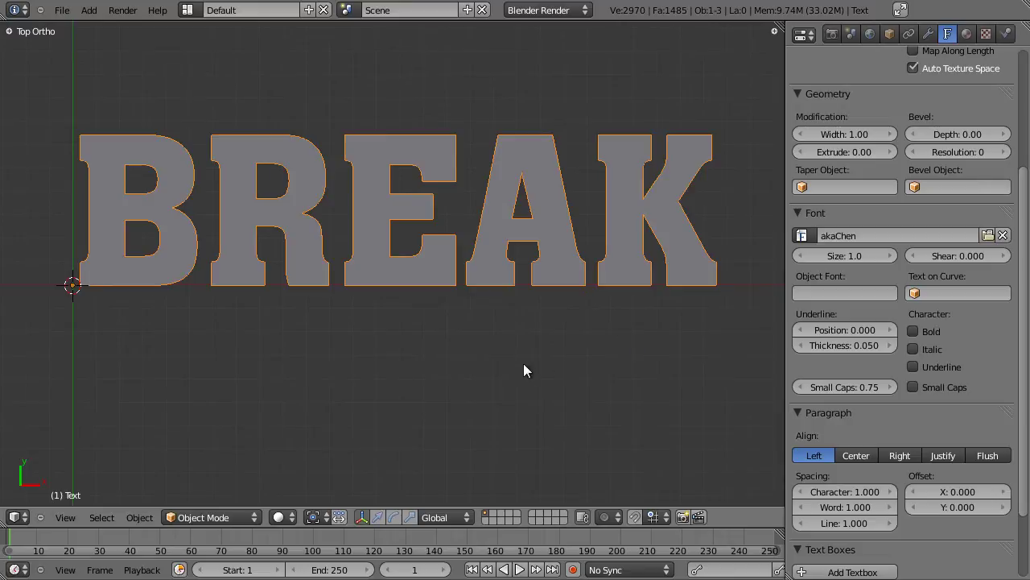
# Give the BREAK text thickness by setting its extrude value to 0.30
pyautogui.moveTo(447, 407); pyautogui.dragTo(352, 306, button='middle')
pyautogui.scroll(-3, 354, 306)
pyautogui.moveTo(462, 343); pyautogui.dragTo(390, 274, button='middle')
pyautogui.scroll(2, 402, 270)
pyautogui.scroll(3, 451, 281)
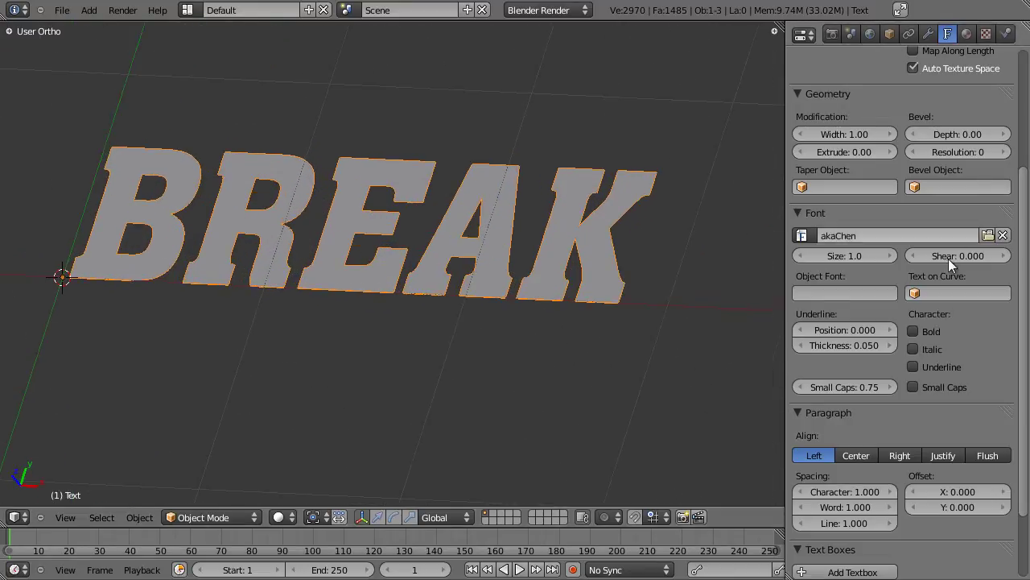
pyautogui.scroll(5, 925, 338)
pyautogui.moveTo(851, 330); pyautogui.dragTo(60, 330)
pyautogui.moveTo(365, 226); pyautogui.dragTo(329, 301, button='middle')
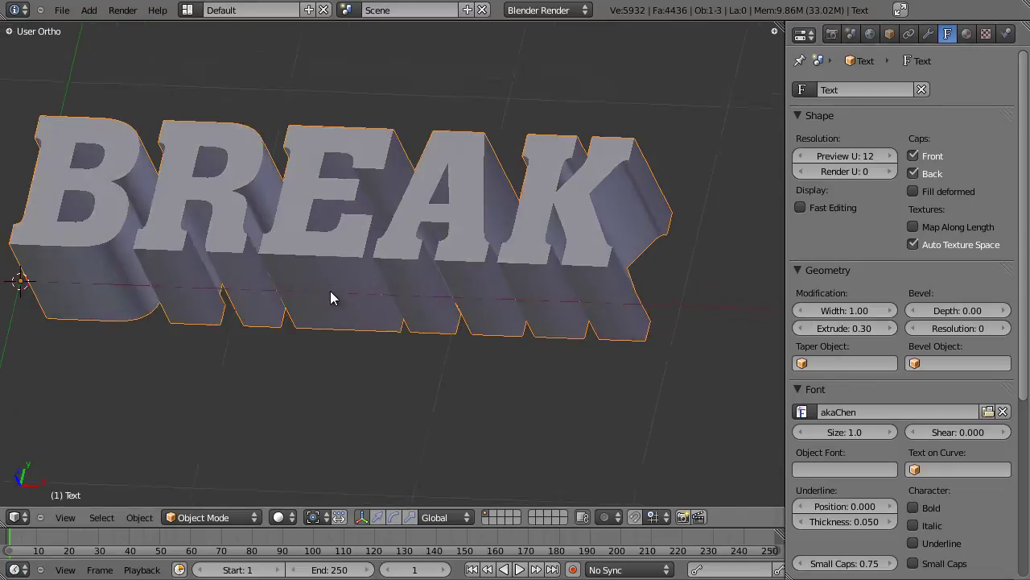
# Add a slight bevel to the edges of the extruded BREAK text with a depth of 0.006
pyautogui.scroll(4, 501, 307)
pyautogui.scroll(-5, 515, 318)
pyautogui.moveTo(968, 312); pyautogui.dragTo(975, 311)
pyautogui.click(975, 309)
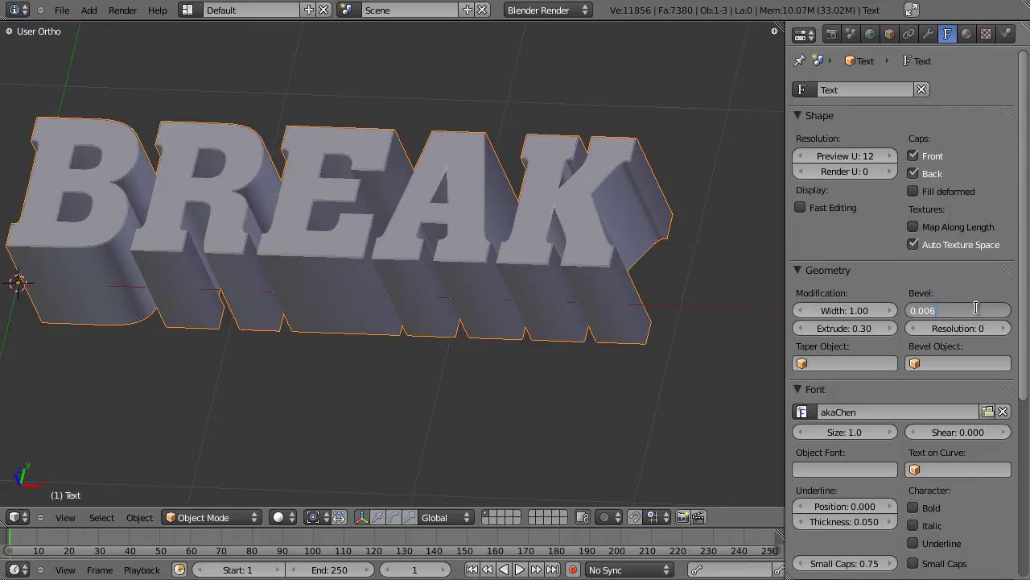
pyautogui.press('Return')
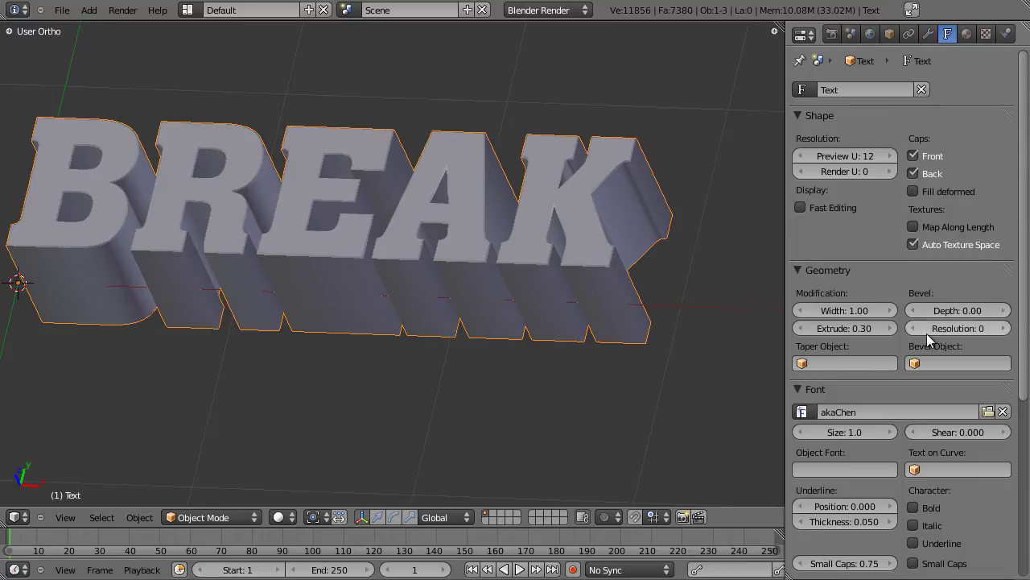
# Examine the bevelled edges and side faces of the extruded BREAK letters from several angles
pyautogui.scroll(8, 566, 274)
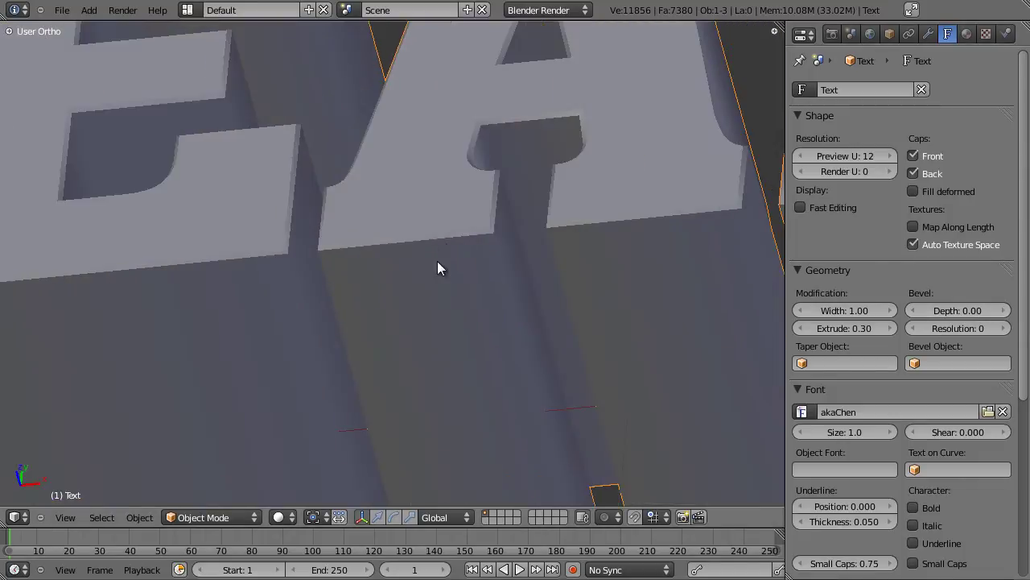
pyautogui.scroll(-2, 479, 252)
pyautogui.moveTo(471, 165); pyautogui.dragTo(437, 327, button='middle')
pyautogui.scroll(-4, 424, 241)
pyautogui.scroll(3, 440, 325)
pyautogui.moveTo(522, 257); pyautogui.dragTo(563, 209, button='middle')
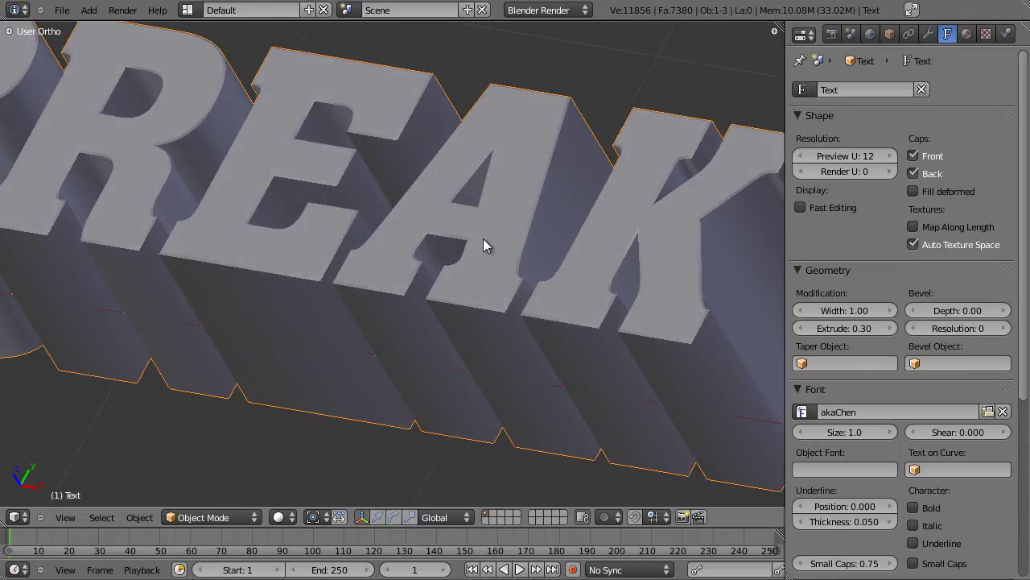
pyautogui.moveTo(490, 238); pyautogui.dragTo(406, 298, button='middle')
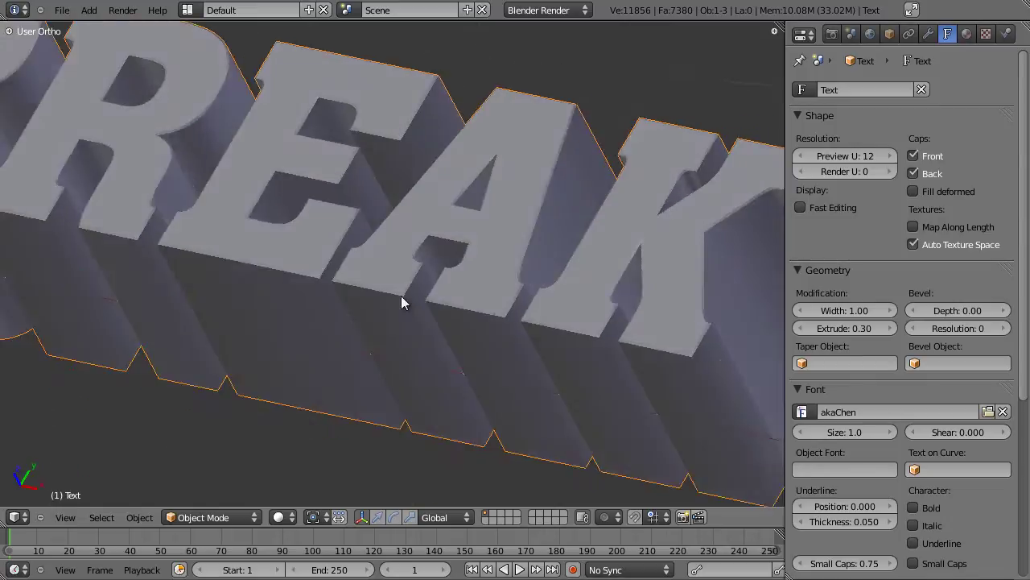
pyautogui.scroll(3, 406, 297)
pyautogui.scroll(-3, 539, 222)
pyautogui.moveTo(540, 225); pyautogui.dragTo(455, 299, button='middle')
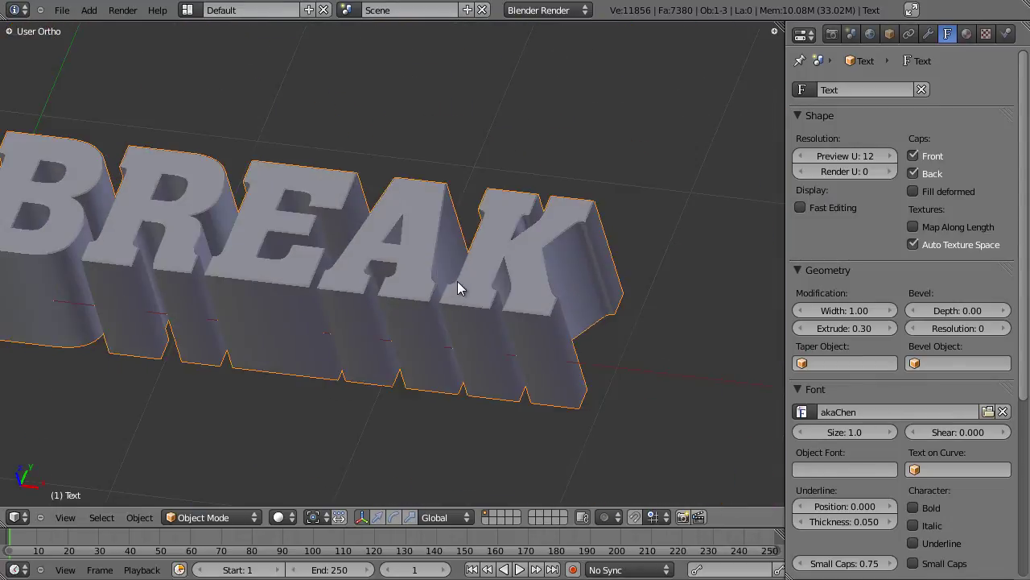
# Duplicate the BREAK text in place and set the duplicate's geometry width to 1.02
pyautogui.hotkey('shift', 'd')
pyautogui.rightClick(581, 110)
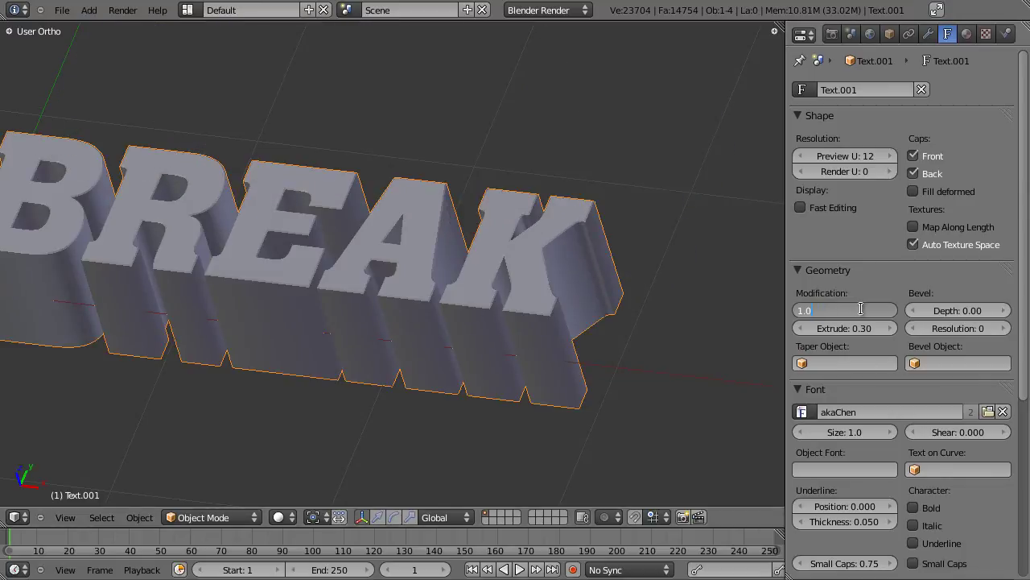
pyautogui.press('Return')
pyautogui.moveTo(294, 279); pyautogui.dragTo(309, 380, button='middle')
pyautogui.scroll(5, 362, 306)
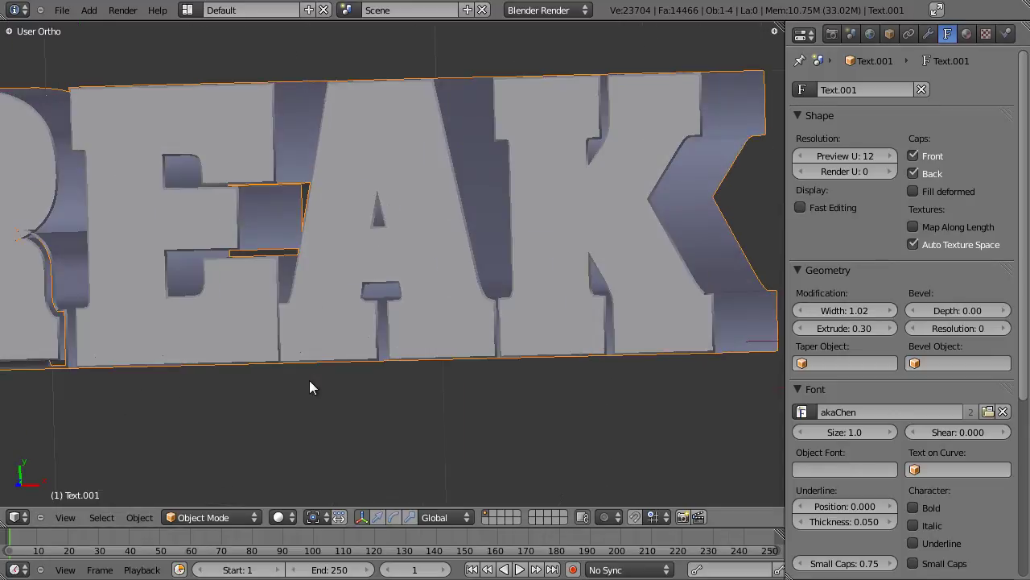
pyautogui.moveTo(344, 321); pyautogui.dragTo(671, 294, button='middle')
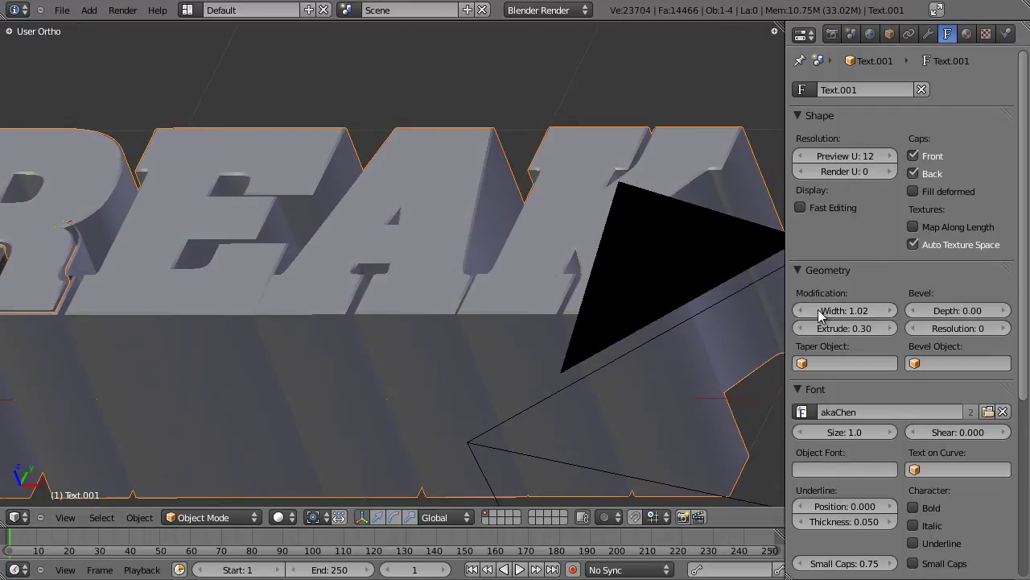
# Reduce the duplicate's extrude to 0.28 so it forms a stepped outline around the original letters
pyautogui.moveTo(845, 336); pyautogui.dragTo(837, 336)
pyautogui.scroll(-3, 417, 259)
pyautogui.moveTo(417, 260); pyautogui.dragTo(295, 342, button='middle')
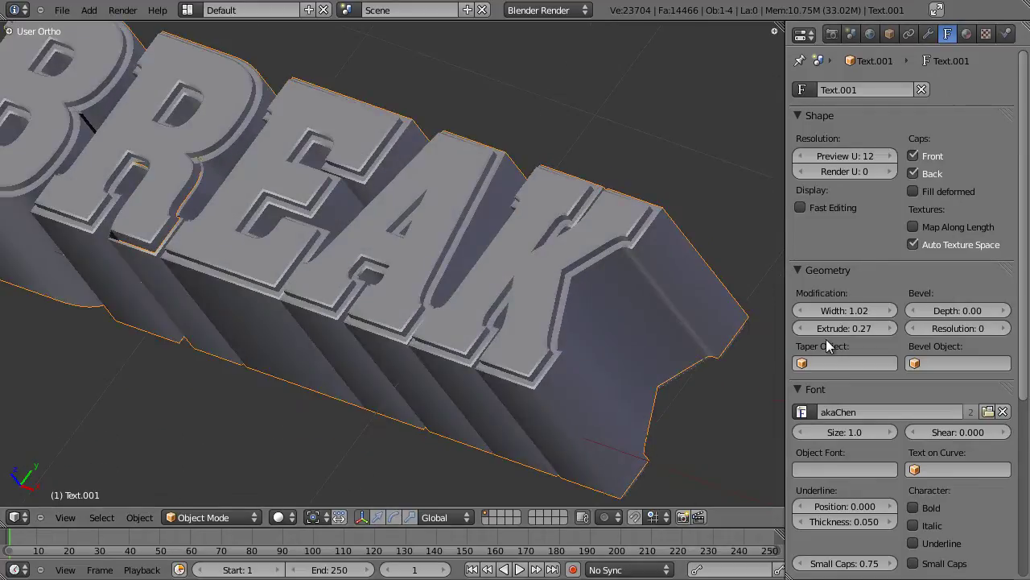
pyautogui.moveTo(848, 330); pyautogui.dragTo(854, 330)
pyautogui.moveTo(751, 344); pyautogui.dragTo(412, 307, button='middle')
pyautogui.scroll(-3, 333, 368)
pyautogui.scroll(3, 412, 308)
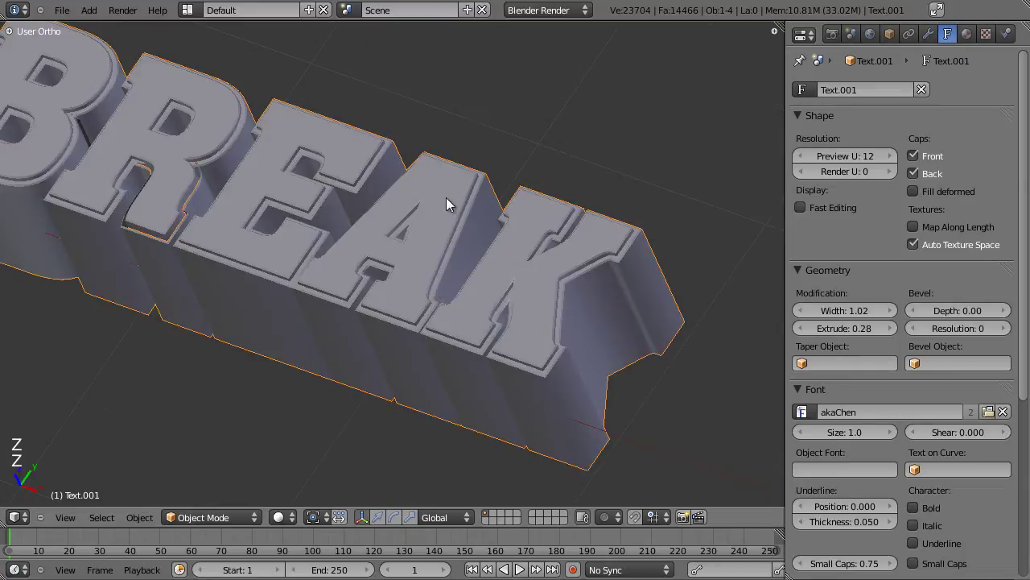
# Select both BREAK text objects and duplicate them twice along the global Y axis, about 0.7 units per row
pyautogui.rightClick(457, 182)
pyautogui.keyDown('shift'); pyautogui.rightClick(487, 203); pyautogui.keyUp('shift')
pyautogui.scroll(-3, 459, 244)
pyautogui.keyDown('shift'); pyautogui.moveTo(369, 273); pyautogui.dragTo(401, 227, button='middle'); pyautogui.keyUp('shift')
pyautogui.hotkey('shift', 'd')
pyautogui.press('y')
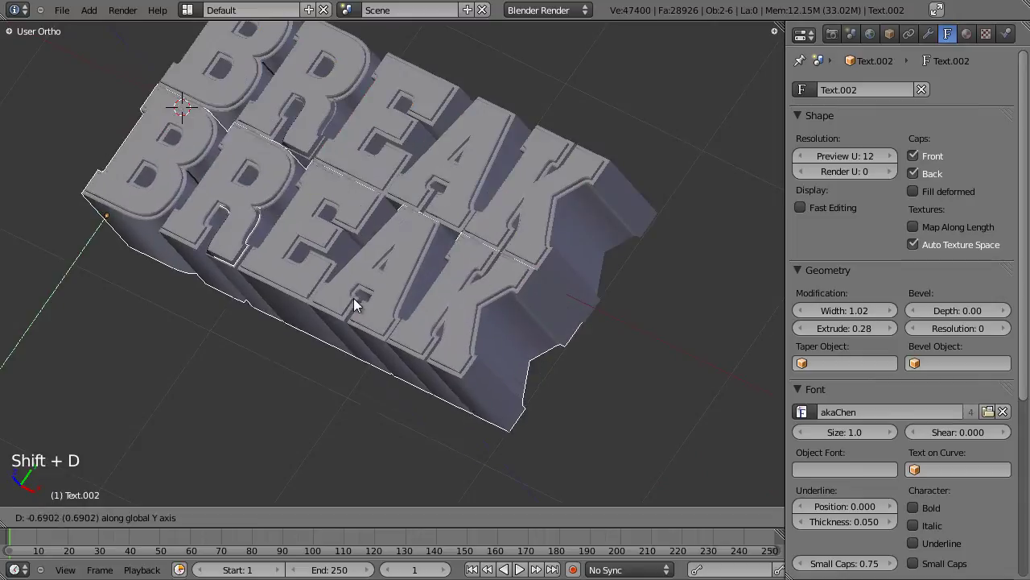
pyautogui.click(370, 297)
pyautogui.hotkey('shift', 'd')
pyautogui.press('y')
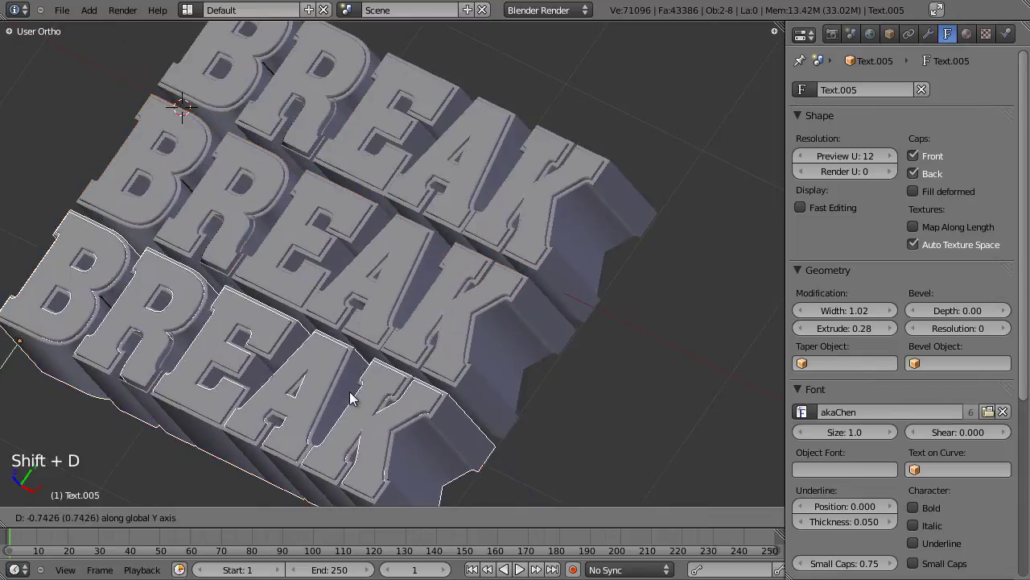
pyautogui.click(359, 387)
pyautogui.scroll(-3, 424, 378)
# Replace the BREAK content of the bottom row's 1.02-width text object with lowercase "mold"
pyautogui.press('Tab')
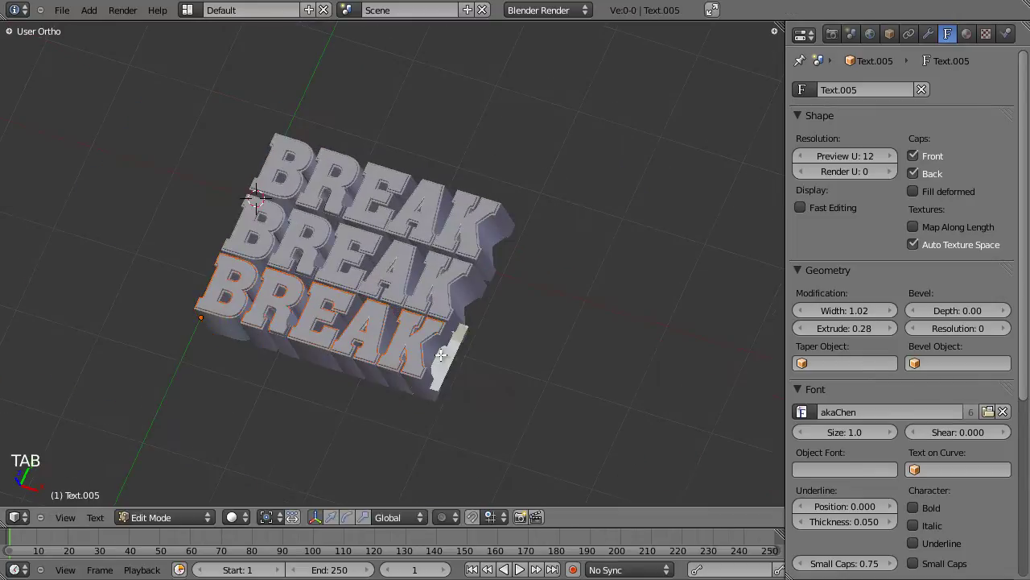
pyautogui.press('BackSpace')
pyautogui.press('BackSpace')
pyautogui.press('BackSpace')
pyautogui.press('BackSpace')
pyautogui.press('BackSpace')
pyautogui.write('mold')
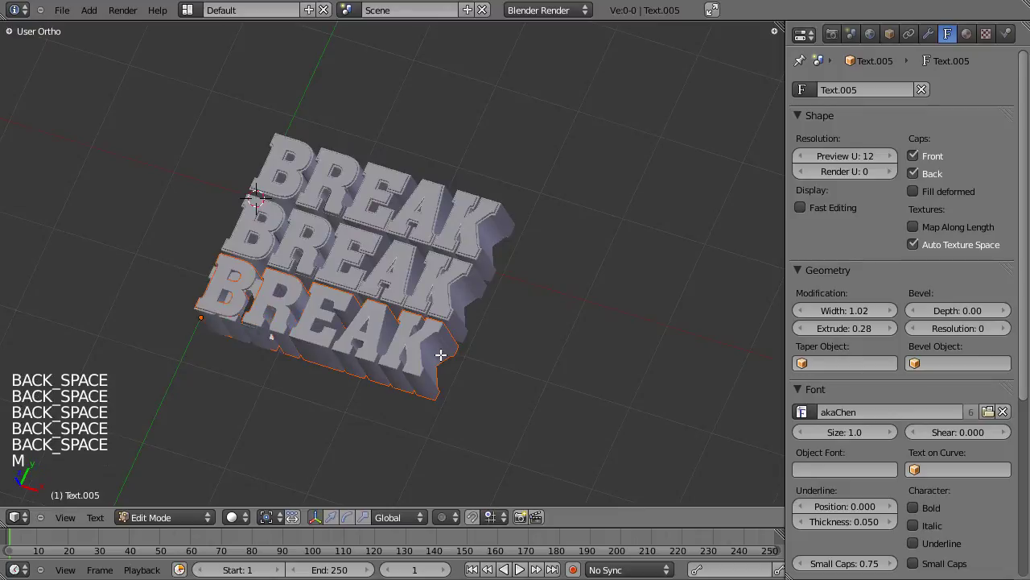
pyautogui.press('Return')
pyautogui.press('BackSpace')
pyautogui.press('Tab')
pyautogui.press('z')
pyautogui.press('z')
pyautogui.scroll(3, 419, 362)
pyautogui.press('Tab')
pyautogui.press('Tab')
# Replace the BREAK content of the bottom row's 1.00-width text object with "MOLD" in capitals
pyautogui.rightClick(426, 395)
pyautogui.press('Tab')
pyautogui.press('BackSpace')
pyautogui.press('BackSpace')
pyautogui.press('BackSpace')
pyautogui.press('BackSpace')
pyautogui.press('BackSpace')
pyautogui.press('BackSpace')
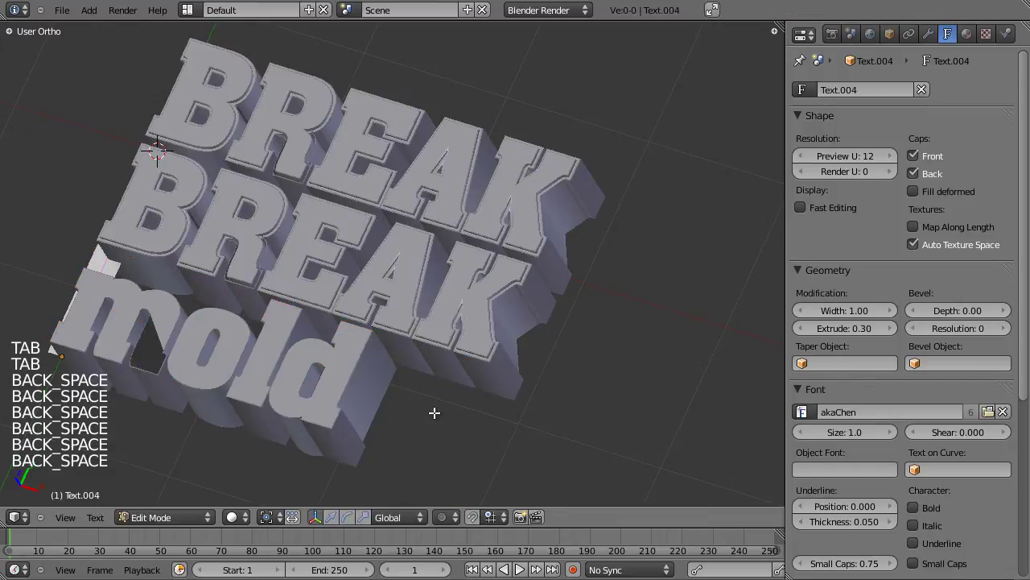
pyautogui.write('MOLD')
pyautogui.press('Tab')
# Replace the lowercase content of the bottom row's 1.02-width text object with "MOLD" in capitals
pyautogui.rightClick(336, 382)
pyautogui.press('Tab')
pyautogui.press('BackSpace')
pyautogui.press('BackSpace')
pyautogui.press('BackSpace')
pyautogui.press('BackSpace')
pyautogui.write('MOL')
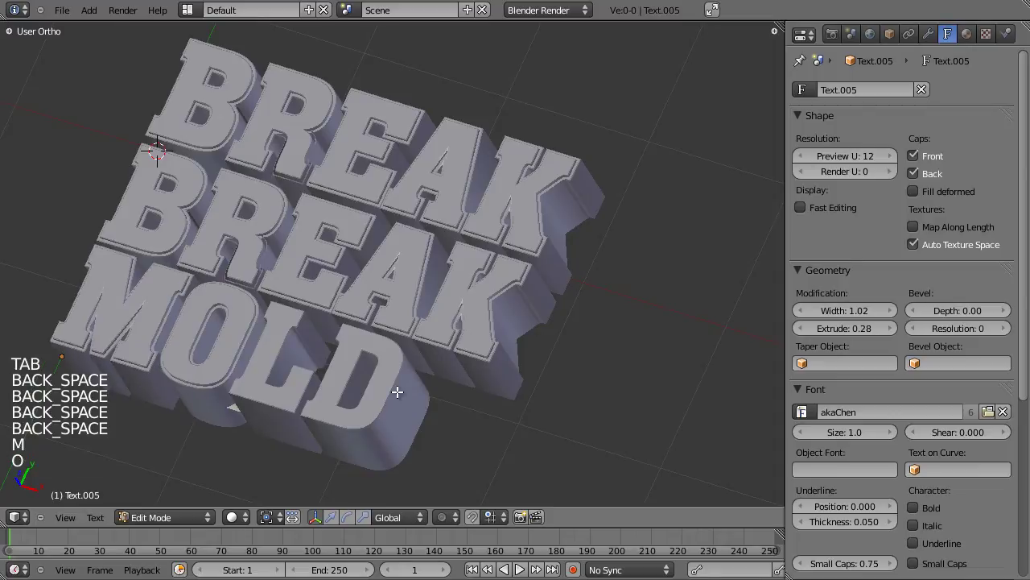
pyautogui.write('D')
pyautogui.press('BackSpace')
pyautogui.write('LD')
pyautogui.press('Tab')
# Replace the BREAK content of the middle row's 1.00-width text object with "THE"
pyautogui.rightClick(442, 296)
pyautogui.press('Tab')
pyautogui.press('BackSpace')
pyautogui.press('BackSpace')
pyautogui.press('BackSpace')
pyautogui.press('BackSpace')
pyautogui.press('BackSpace')
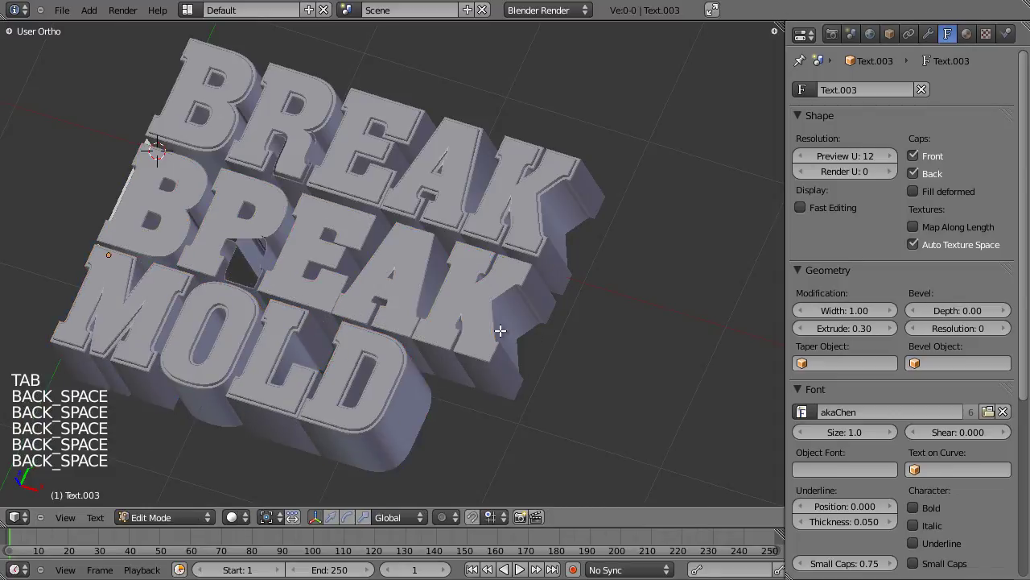
pyautogui.write('THE')
pyautogui.press('Tab')
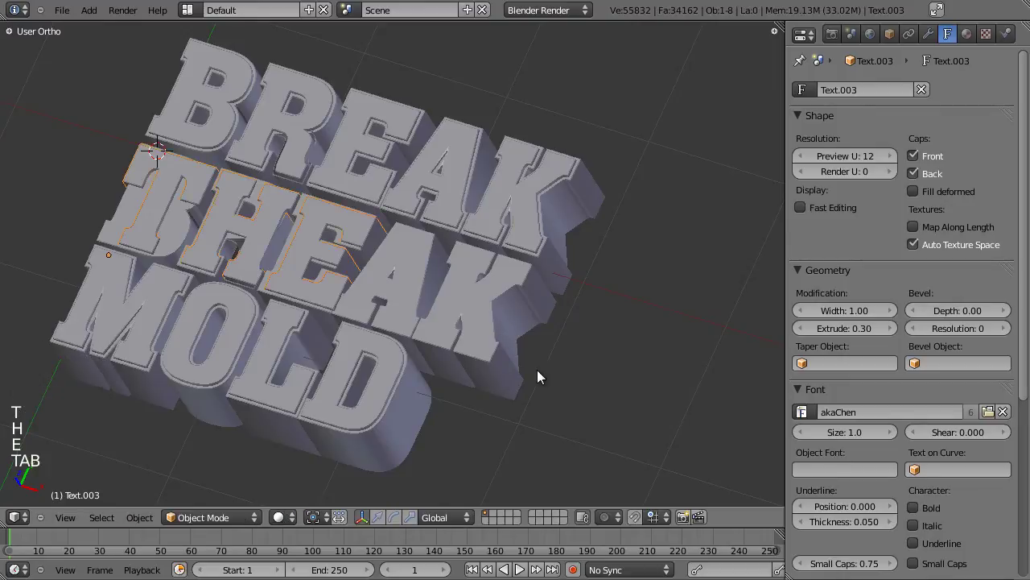
# Replace the BREAK content of the middle row's 1.02-width text object with "THE"
pyautogui.rightClick(501, 368)
pyautogui.press('Tab')
pyautogui.press('BackSpace')
pyautogui.press('BackSpace')
pyautogui.press('BackSpace')
pyautogui.press('BackSpace')
pyautogui.press('BackSpace')
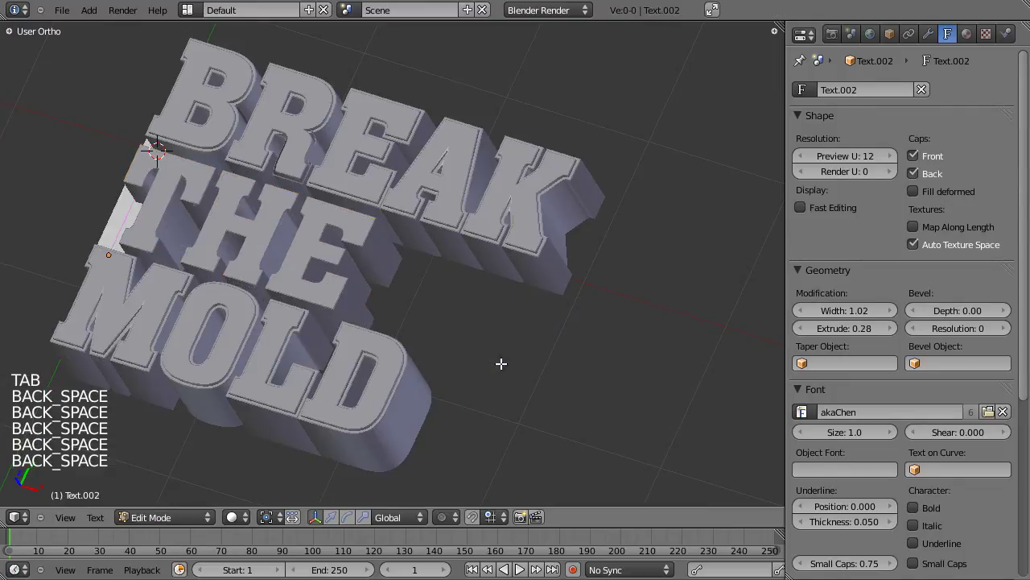
pyautogui.write('THE')
pyautogui.press('Tab')
# In the top view, select both THE and both MOLD objects and move them along X to centre THE beneath BREAK
pyautogui.press('KP_7')
pyautogui.press('a')
pyautogui.press('a')
pyautogui.press('a')
pyautogui.press('b')
pyautogui.moveTo(103, 264); pyautogui.dragTo(350, 386)
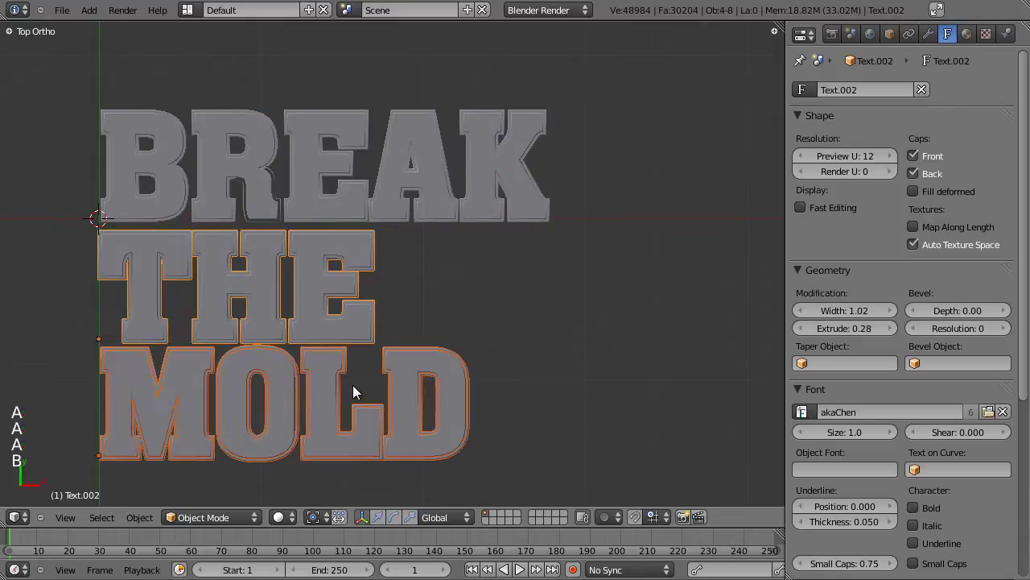
pyautogui.press('g')
pyautogui.click(448, 380)
# Select both MOLD text objects and shift them back along X to centre the word beneath THE
pyautogui.press('a')
pyautogui.press('b')
pyautogui.moveTo(263, 409); pyautogui.dragTo(416, 462)
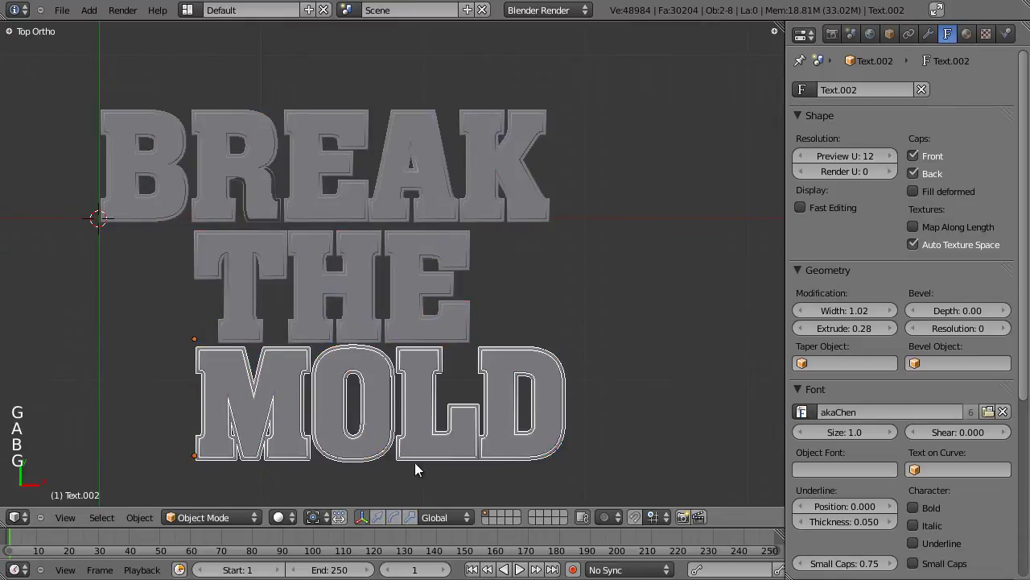
pyautogui.press('g')
pyautogui.middleClick(406, 461)
pyautogui.click(357, 458)
pyautogui.press('g')
pyautogui.moveTo(391, 461); pyautogui.dragTo(396, 461, button='middle')
pyautogui.click(399, 465)
# Reselect the two MOLD text objects and nudge them along a single axis to refine their spacing from THE
pyautogui.press('a')
pyautogui.press('a')
pyautogui.press('a')
pyautogui.press('b')
pyautogui.moveTo(122, 379); pyautogui.dragTo(264, 436)
pyautogui.press('g')
pyautogui.middleClick(266, 440)
pyautogui.click(268, 435)
# Examine the three stacked text rows from several angles, checking the outlines and gaps between the letters
pyautogui.moveTo(267, 433); pyautogui.dragTo(252, 258, button='middle')
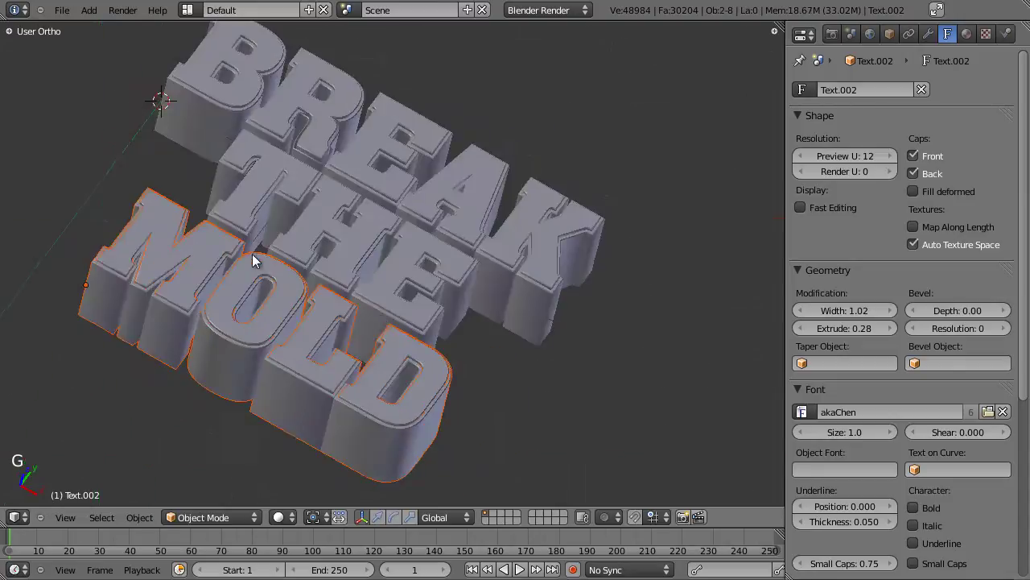
pyautogui.scroll(5, 354, 282)
pyautogui.press('z')
pyautogui.moveTo(499, 318); pyautogui.dragTo(290, 398, button='middle')
pyautogui.press('z')
pyautogui.scroll(-4, 396, 311)
pyautogui.scroll(-3, 289, 397)
pyautogui.moveTo(411, 338); pyautogui.dragTo(442, 256, button='middle')
pyautogui.scroll(2, 442, 256)
pyautogui.moveTo(389, 360); pyautogui.dragTo(314, 262, button='middle')
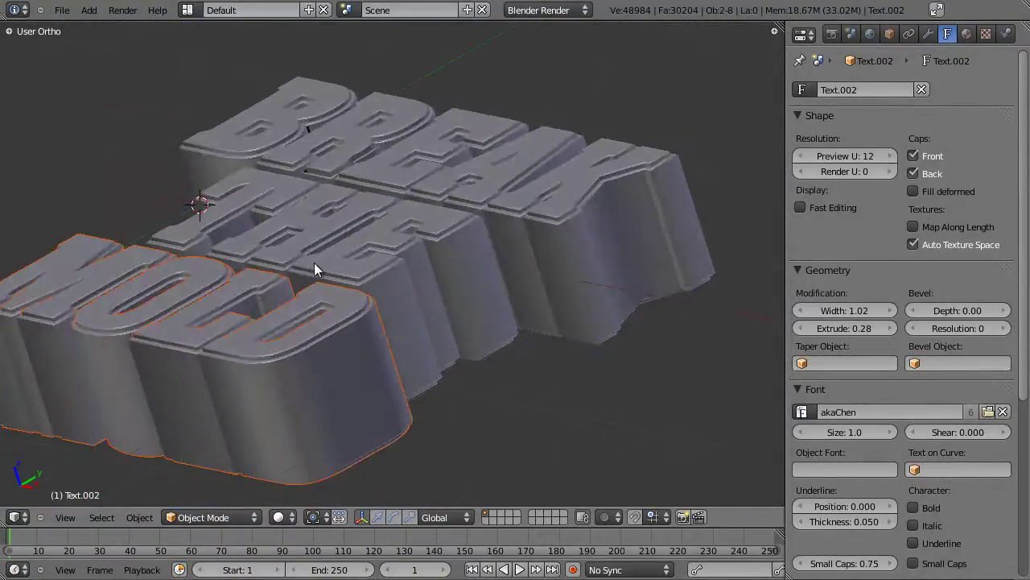
pyautogui.scroll(-3, 314, 263)
# Select all six text objects in the right side view and rotate them 90 degrees so the lettering stands upright
pyautogui.press('KP_3')
pyautogui.press('a')
pyautogui.press('a')
pyautogui.press('a')
pyautogui.press('b')
pyautogui.moveTo(222, 209); pyautogui.dragTo(609, 373)
pyautogui.press('r')
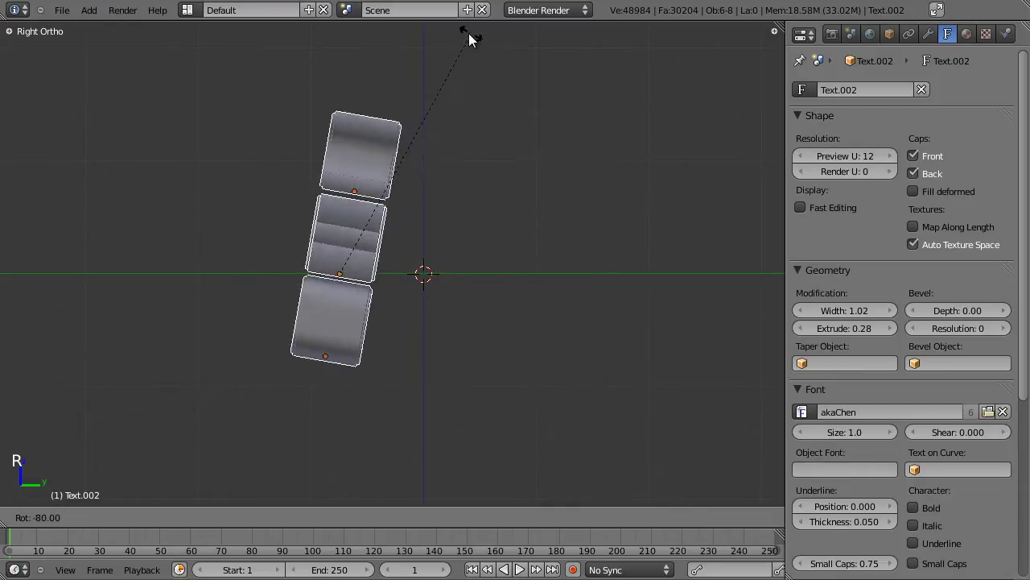
pyautogui.click(437, 27)
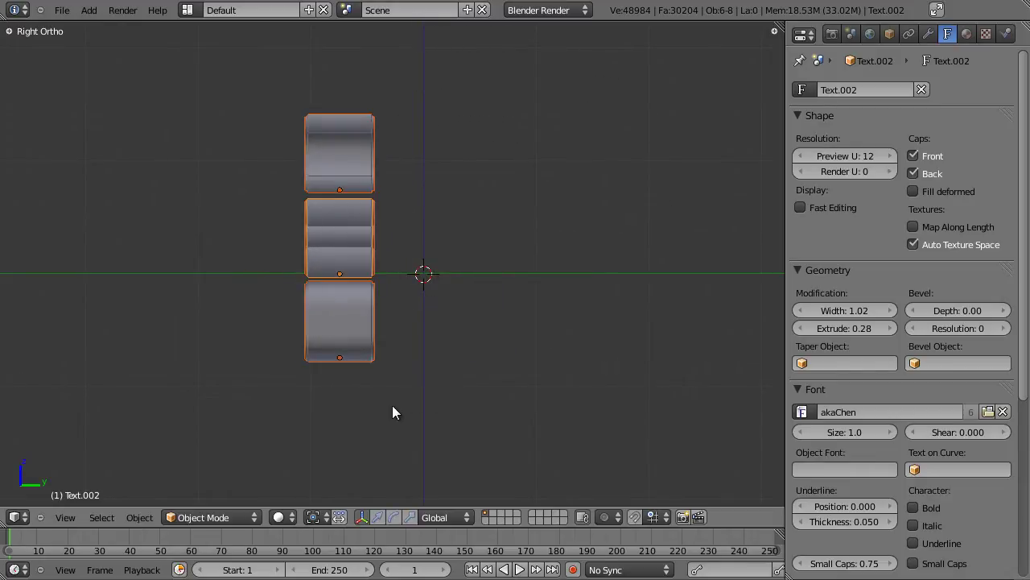
# Move the upright text objects in the side view so they stand just above the ground, centred on the origin in Y
pyautogui.press('g')
pyautogui.click(475, 314)
pyautogui.moveTo(428, 332); pyautogui.dragTo(320, 274, button='middle')
pyautogui.moveTo(434, 278); pyautogui.dragTo(433, 332, button='middle')
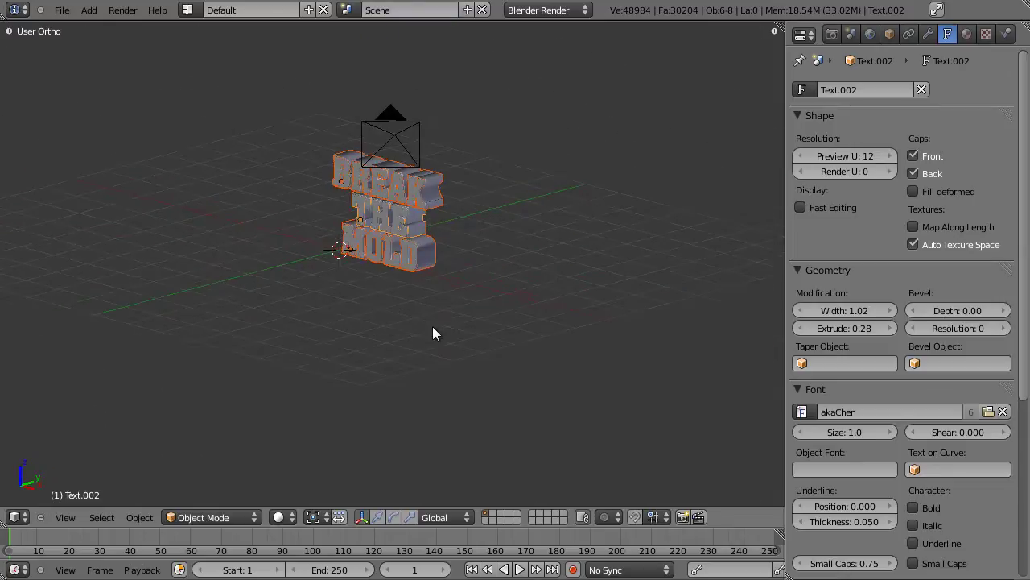
pyautogui.scroll(3, 433, 332)
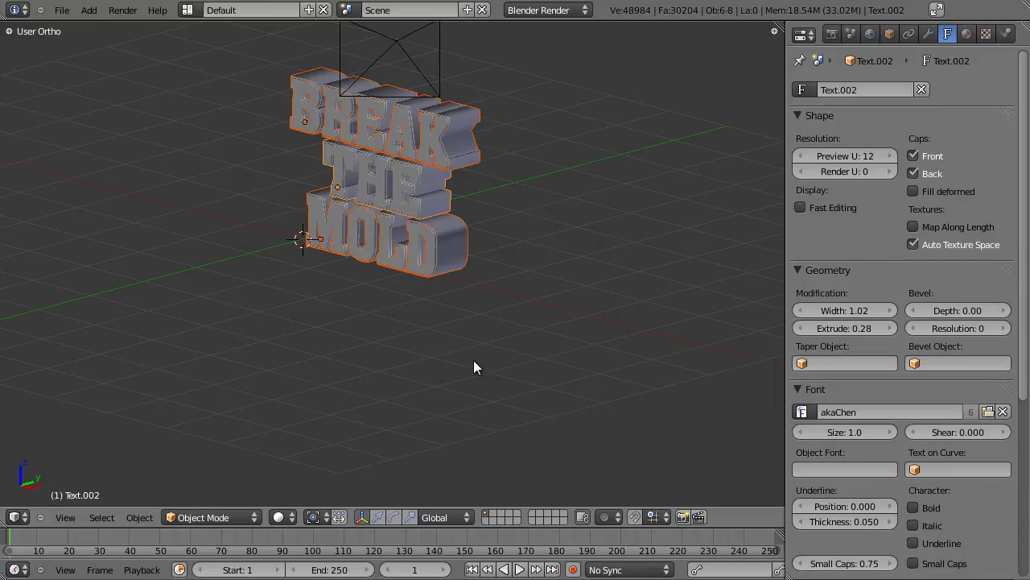
# Align the camera to the front view and move it so all three words are centred inside its frame
pyautogui.press('KP_1')
pyautogui.press('KP_0')
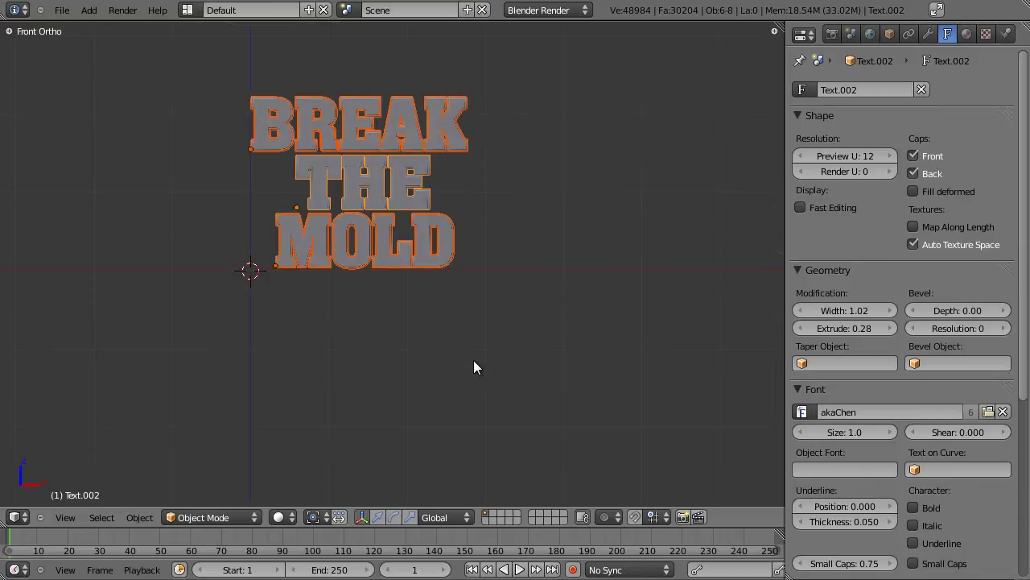
pyautogui.press('ctrl+alt+KP_0')
pyautogui.rightClick(637, 261)
pyautogui.press('g')
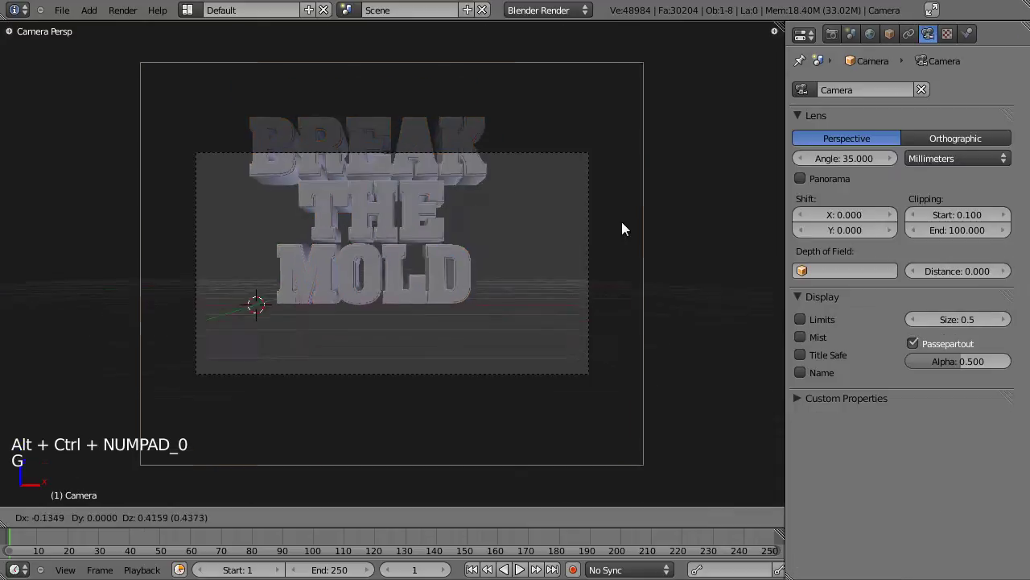
pyautogui.click(611, 189)
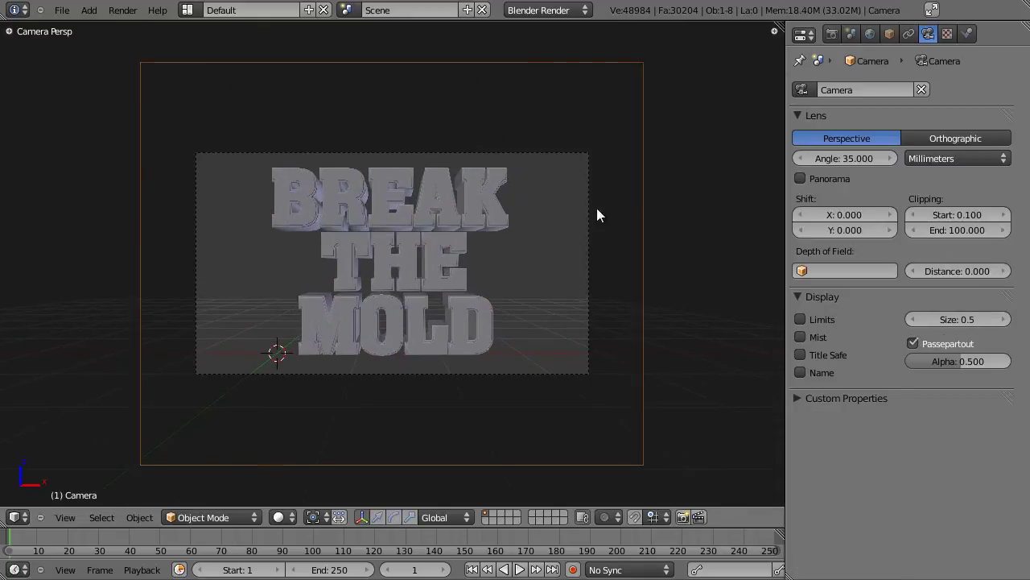
# Move the camera closer along its viewing axis so the three words fill more of the frame
pyautogui.scroll(4, 591, 218)
pyautogui.scroll(-3, 574, 247)
pyautogui.press('g')
pyautogui.middleClick(578, 257)
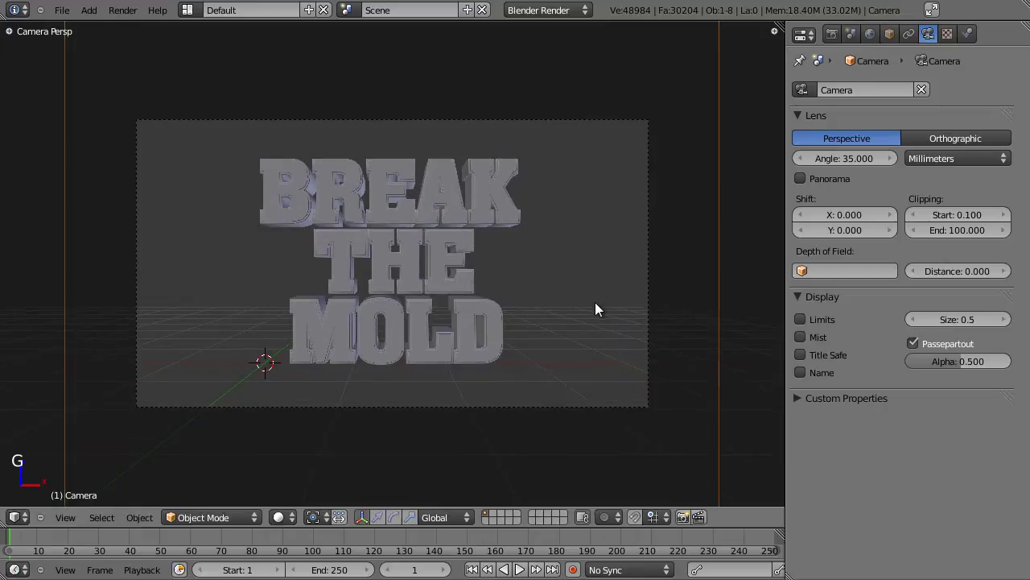
pyautogui.click(596, 301)
pyautogui.scroll(2, 597, 300)
pyautogui.scroll(3, 564, 338)
pyautogui.scroll(-3, 558, 346)
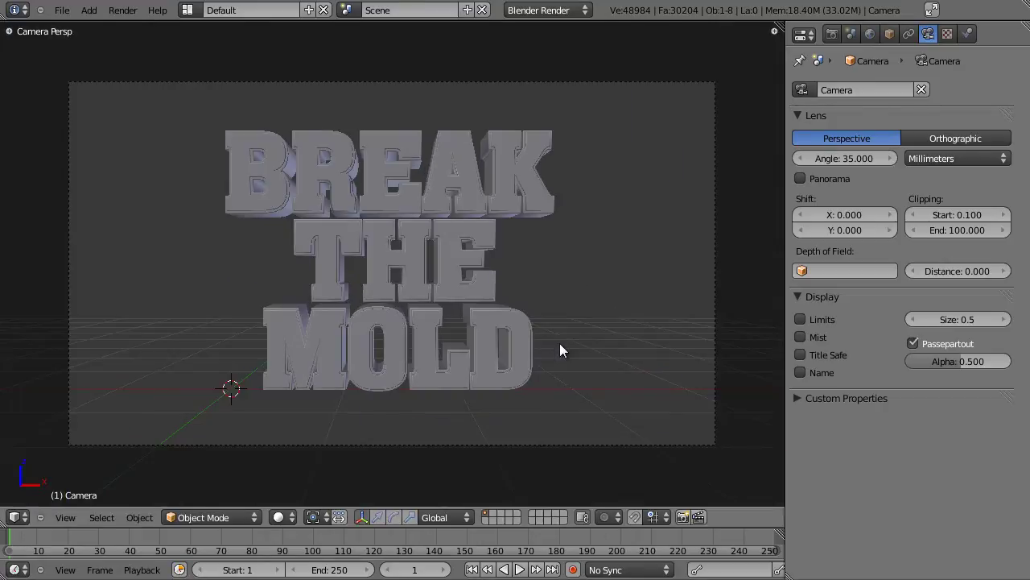
pyautogui.scroll(3, 511, 237)
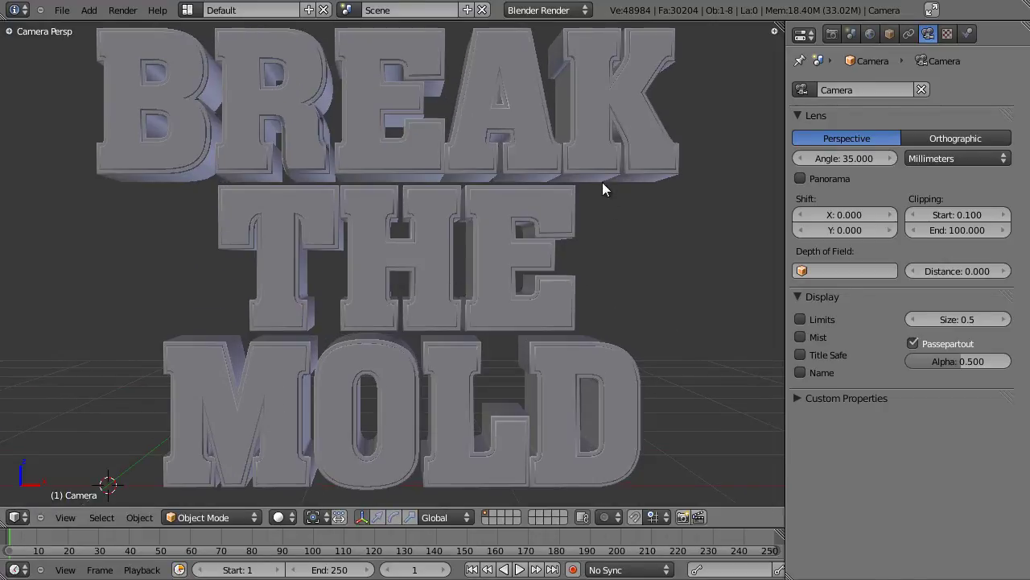
# Give the outline text behind BREAK a new material with dark grey diffuse colour, specular intensity 0.098 and hardness 121
pyautogui.rightClick(605, 179)
pyautogui.press('z')
pyautogui.press('z')
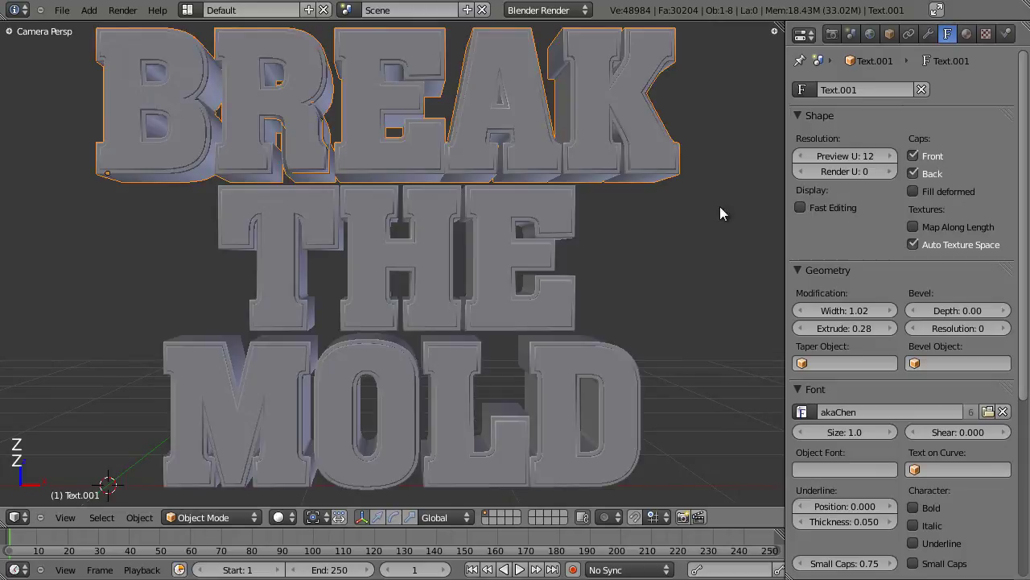
pyautogui.click(967, 34)
pyautogui.click(874, 142)
pyautogui.click(873, 338)
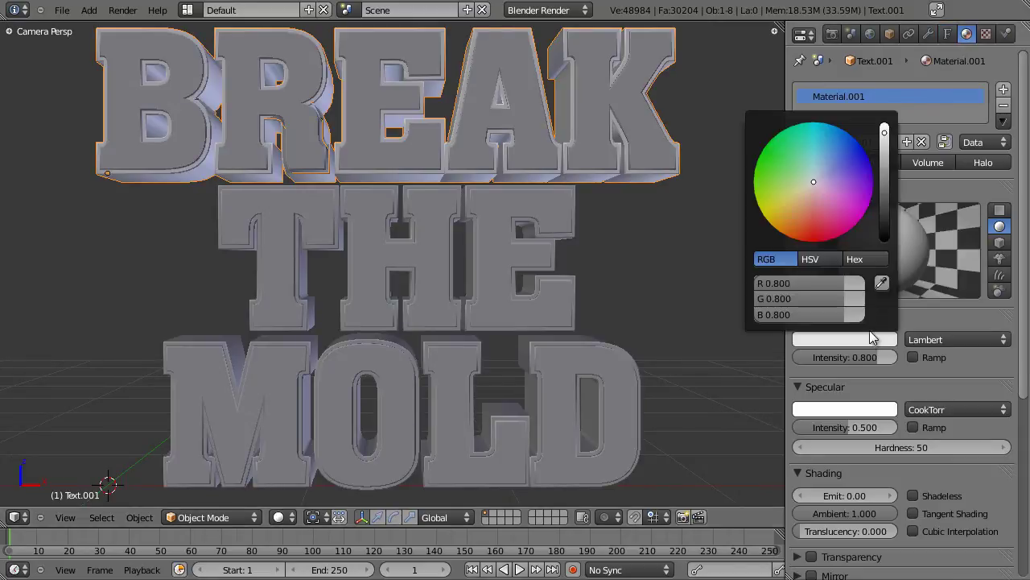
pyautogui.moveTo(883, 211); pyautogui.dragTo(889, 202)
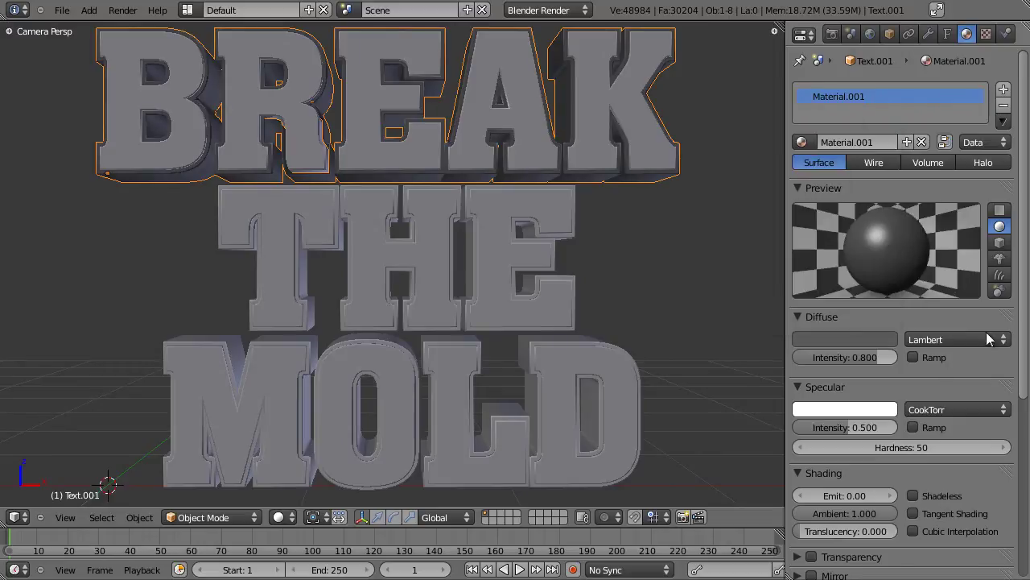
pyautogui.moveTo(832, 427); pyautogui.dragTo(945, 447)
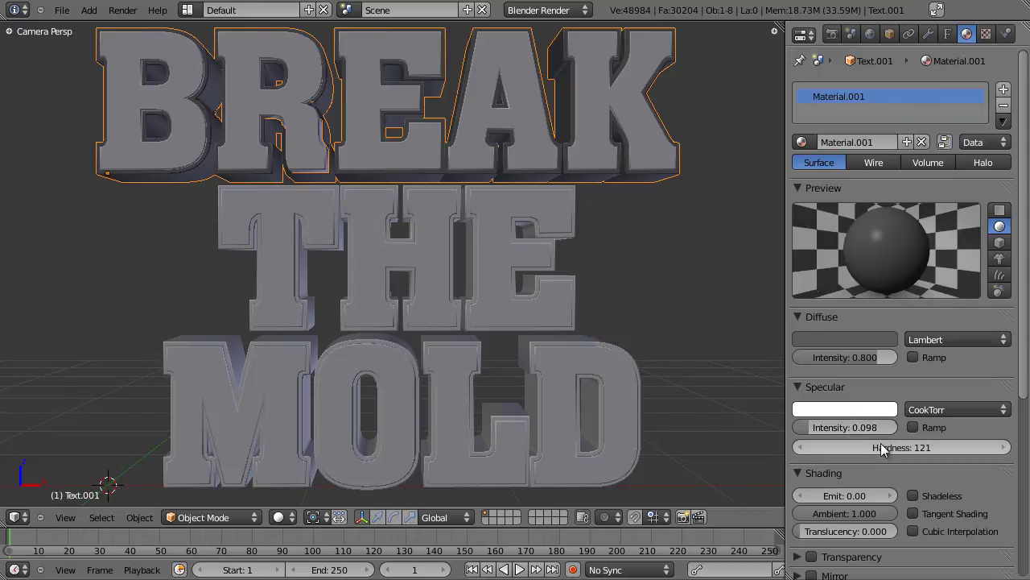
# Link the dark grey material from the BREAK outline to the outline texts of THE and MOLD
pyautogui.rightClick(581, 230)
pyautogui.keyDown('shift'); pyautogui.rightClick(643, 345); pyautogui.keyUp('shift')
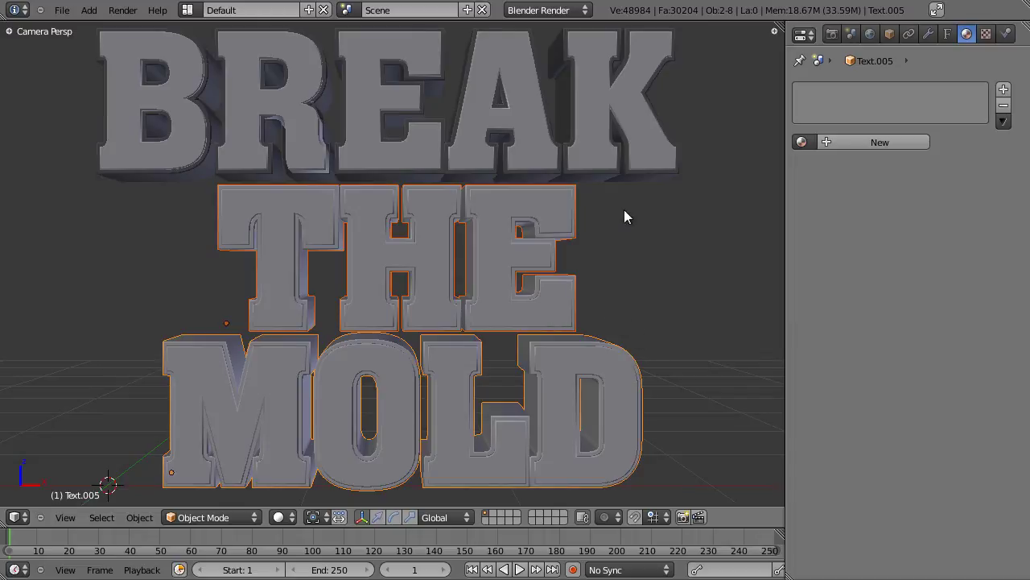
pyautogui.keyDown('shift'); pyautogui.rightClick(628, 177); pyautogui.keyUp('shift')
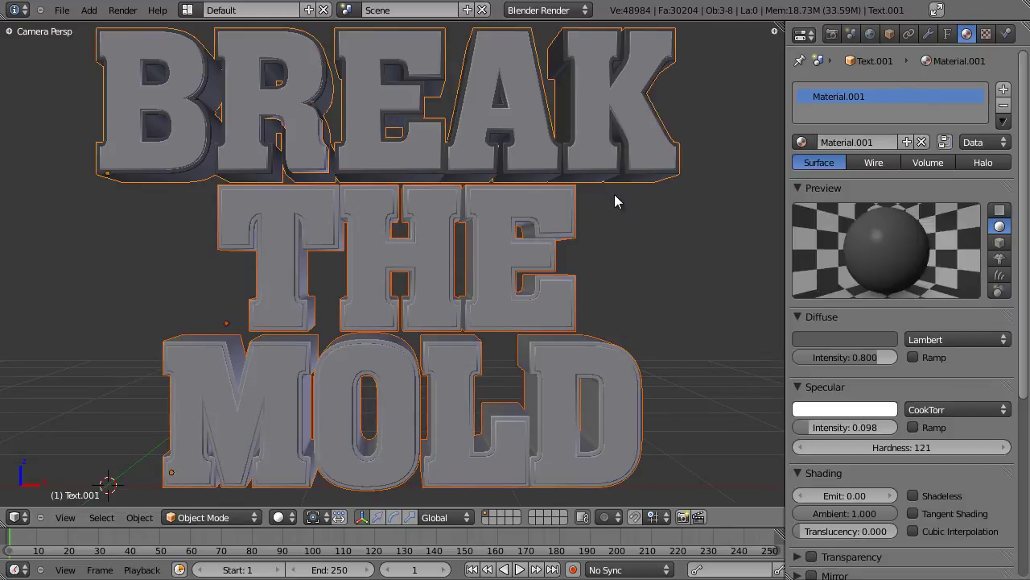
pyautogui.hotkey('ctrl', 'l')
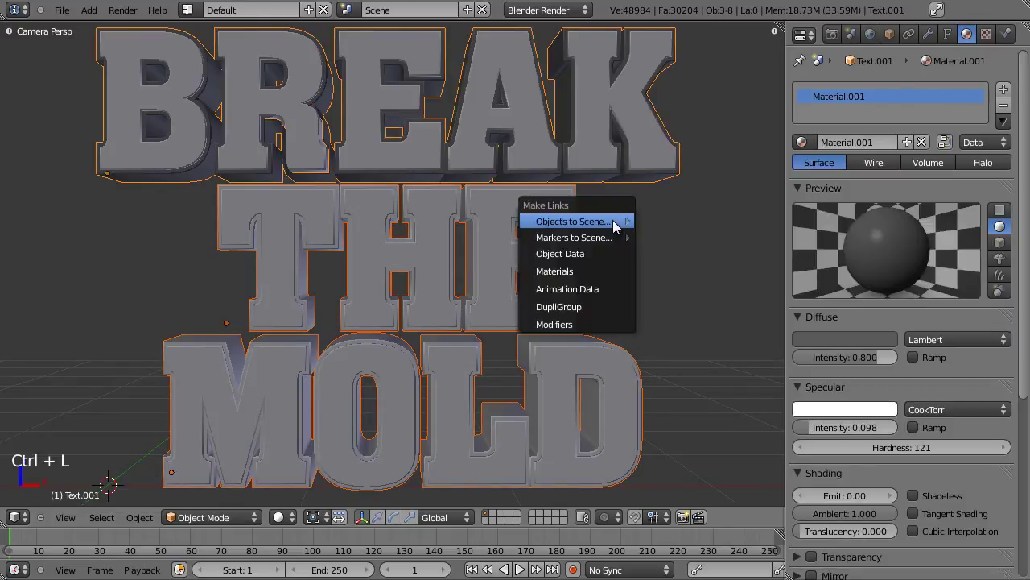
pyautogui.click(593, 271)
pyautogui.press('a')
pyautogui.scroll(-2, 425, 147)
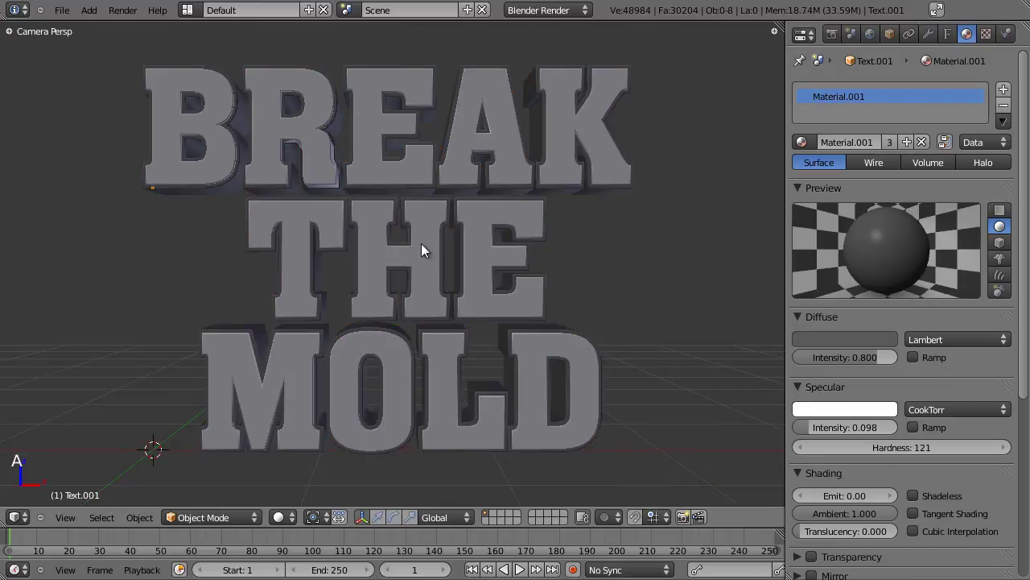
pyautogui.scroll(-2, 336, 392)
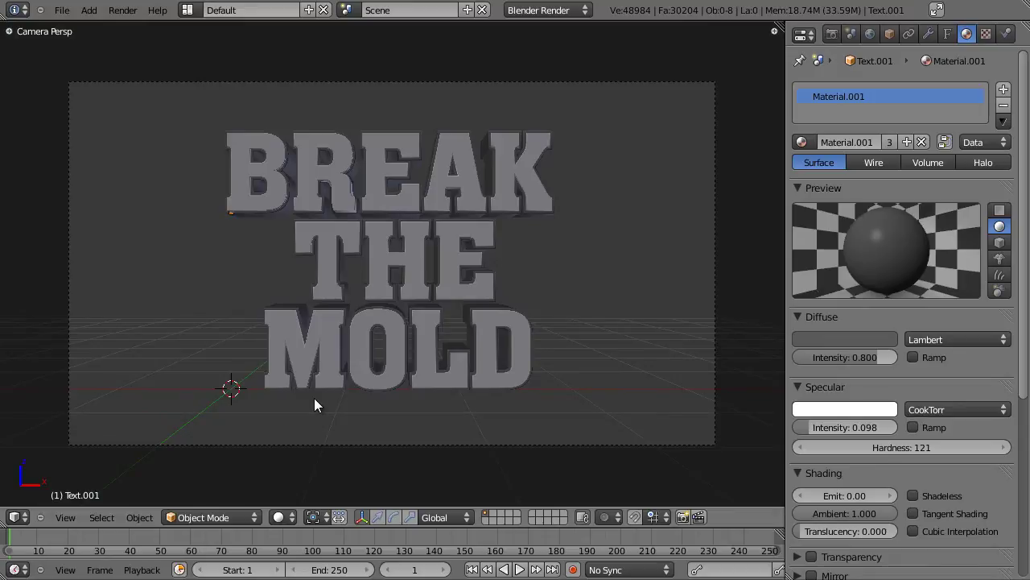
# Add a spot lamp behind the camera in the top view, in line with the middle of the lettering
pyautogui.press('KP_7')
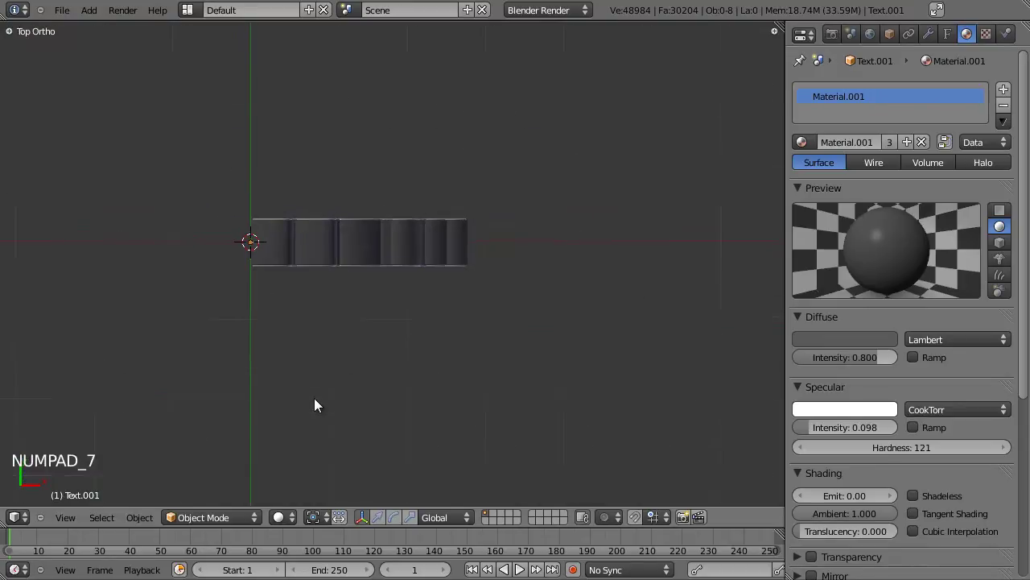
pyautogui.scroll(-2, 387, 339)
pyautogui.scroll(-5, 425, 401)
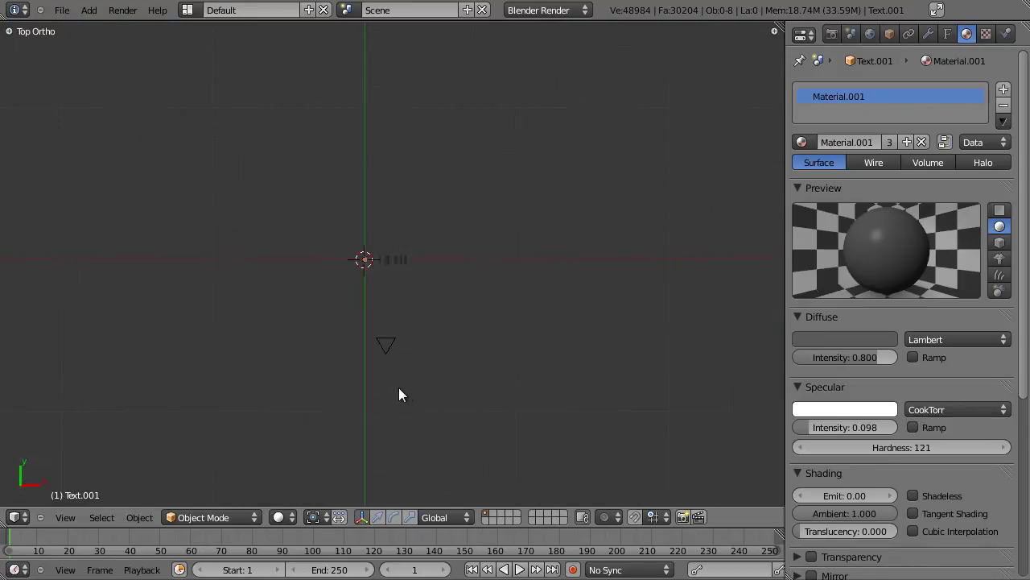
pyautogui.scroll(2, 387, 376)
pyautogui.keyDown('shift'); pyautogui.moveTo(390, 455); pyautogui.dragTo(399, 334, button='middle'); pyautogui.keyUp('shift')
pyautogui.scroll(2, 400, 330)
pyautogui.click(397, 321)
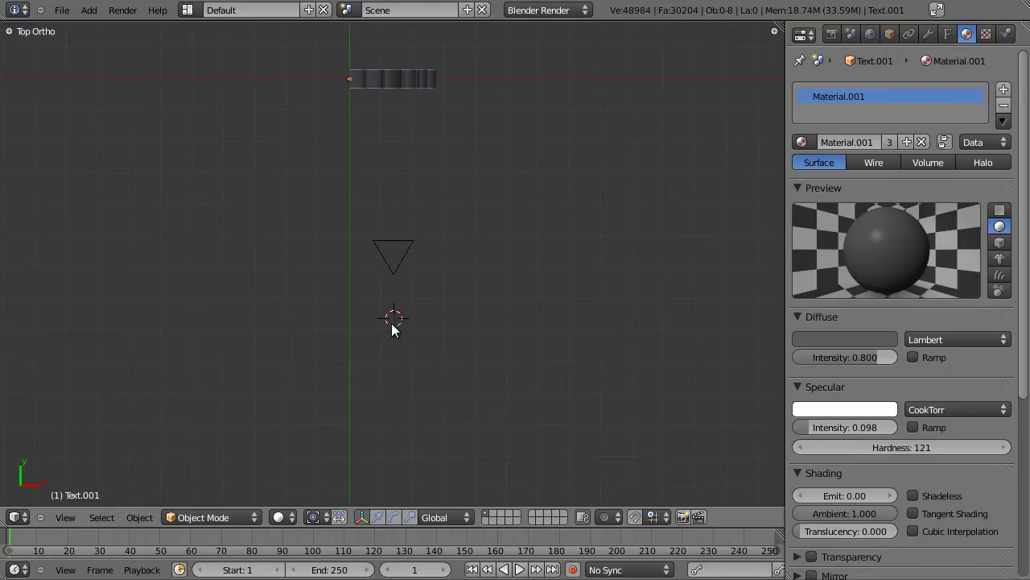
pyautogui.hotkey('shift', 'a')
pyautogui.moveTo(352, 427)
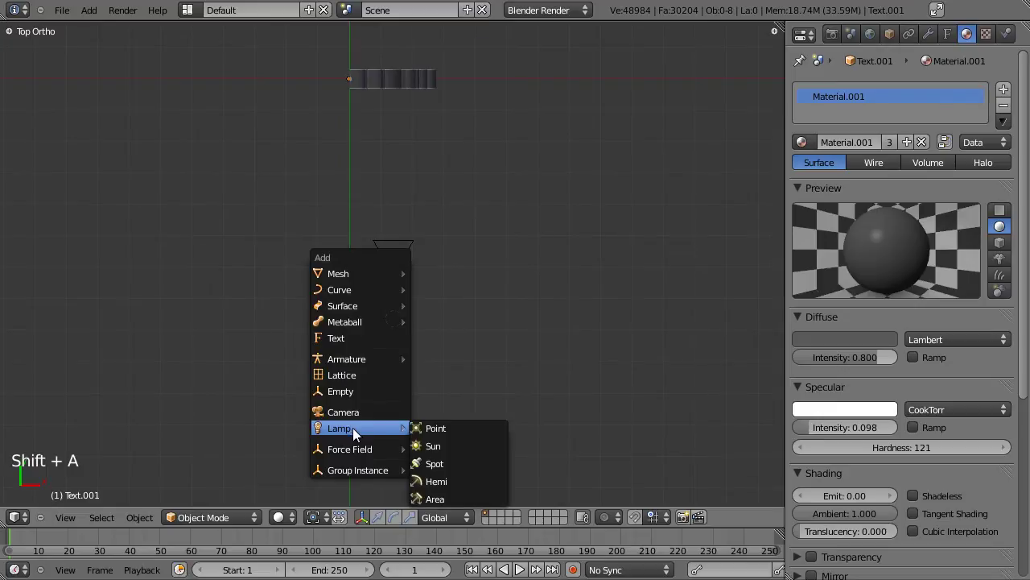
pyautogui.click(455, 464)
# Raise the spot lamp above the camera along Z in the right side view and rotate it to aim at the lettering
pyautogui.press('KP_3')
pyautogui.press('g')
pyautogui.press('z')
pyautogui.click(518, 264)
pyautogui.press('r')
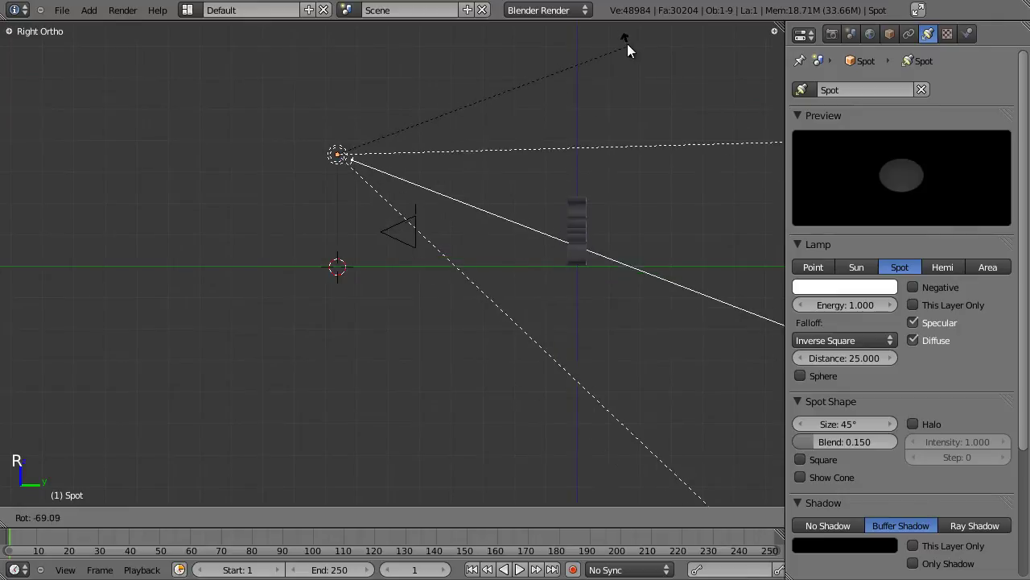
pyautogui.click(609, 478)
pyautogui.moveTo(609, 478); pyautogui.dragTo(544, 338, button='middle')
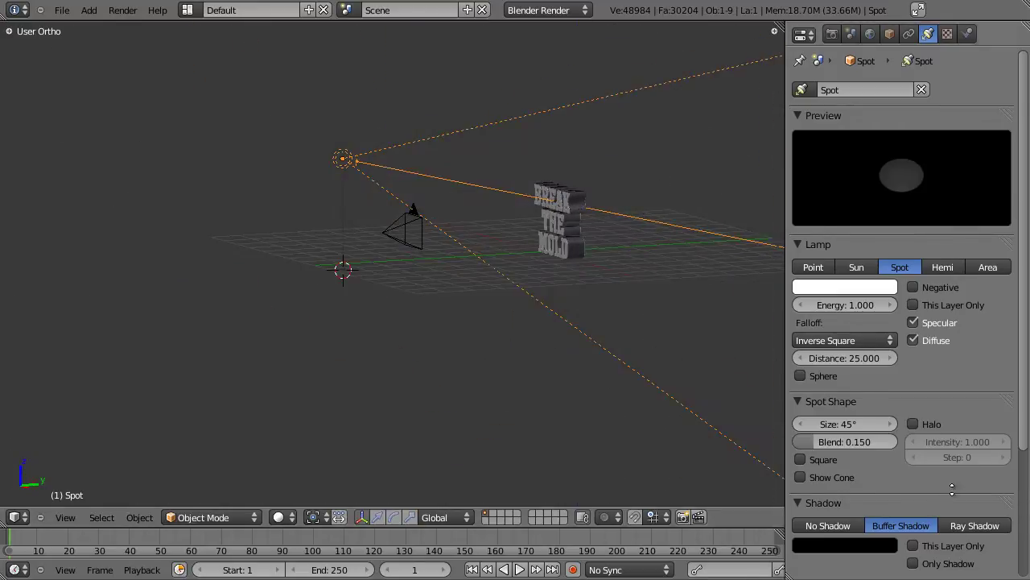
# Switch the spot lamp to ray shadows and set its distance to 10.280 and energy to 10
pyautogui.scroll(-3, 953, 525)
pyautogui.click(973, 440)
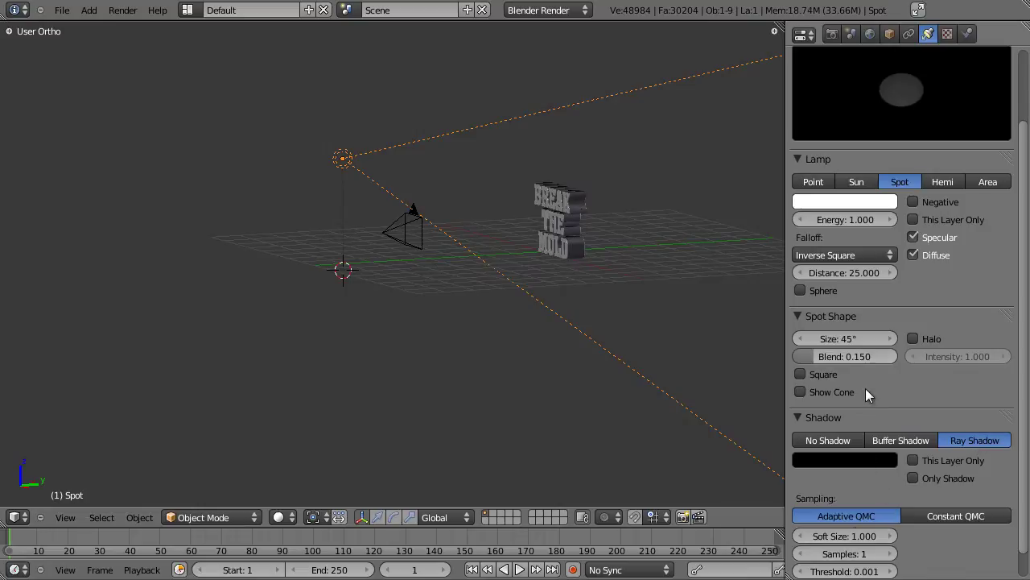
pyautogui.moveTo(446, 256); pyautogui.dragTo(724, 389)
pyautogui.moveTo(489, 346); pyautogui.dragTo(396, 325, button='middle')
pyautogui.moveTo(841, 270); pyautogui.dragTo(717, 289)
pyautogui.moveTo(574, 287); pyautogui.dragTo(587, 294, button='middle')
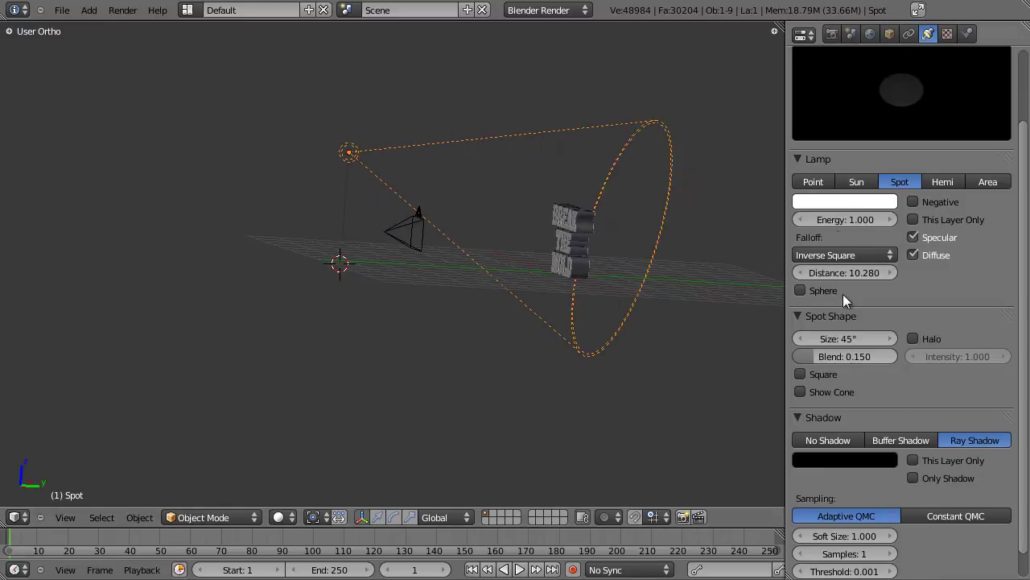
pyautogui.press('Return')
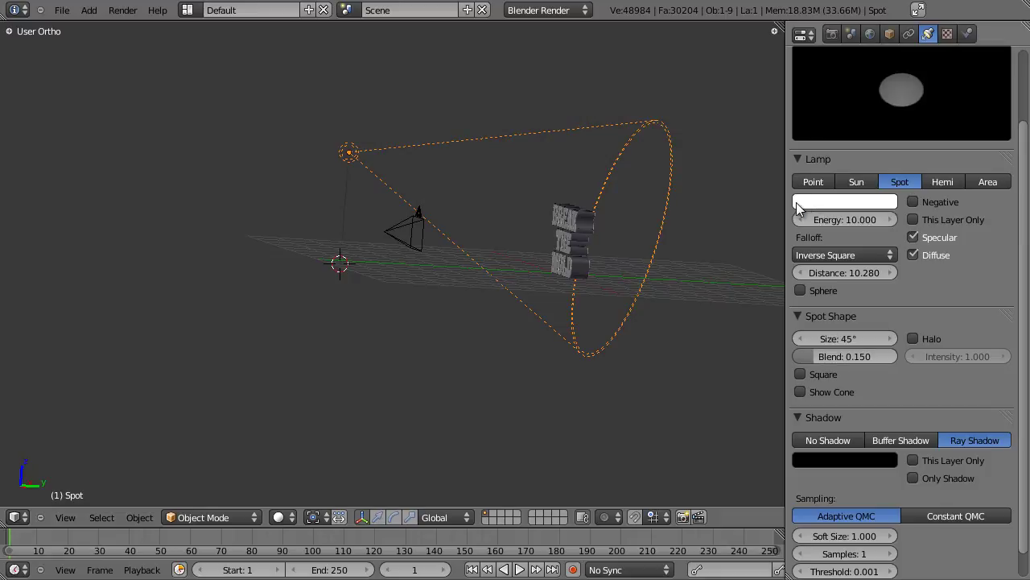
# Add a mesh plane at the world origin in the top view and scale it up as the ground under the lettering
pyautogui.moveTo(424, 310); pyautogui.dragTo(402, 402, button='middle')
pyautogui.press('KP_7')
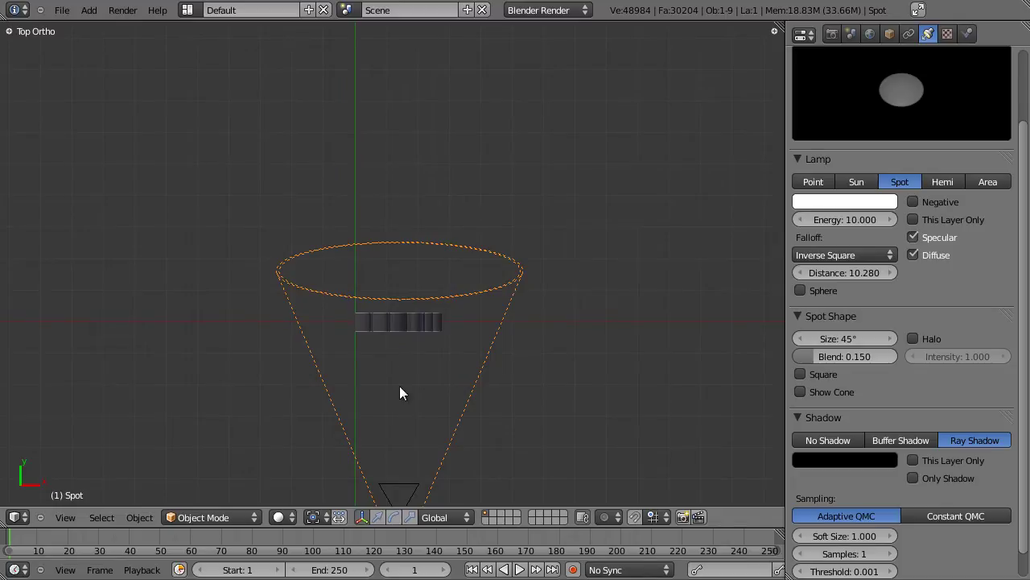
pyautogui.scroll(3, 332, 355)
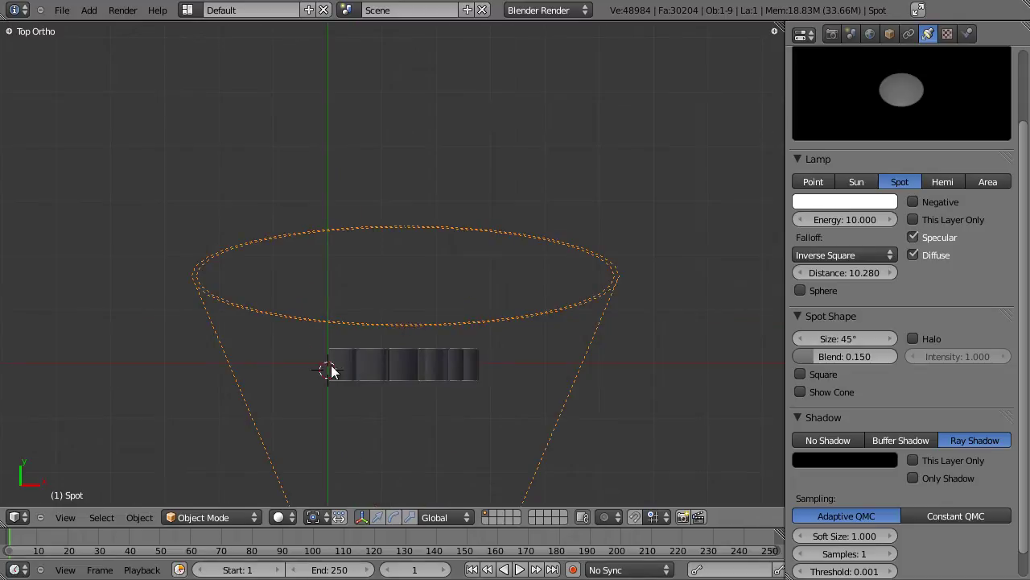
pyautogui.hotkey('shift', 'a')
pyautogui.moveTo(323, 209)
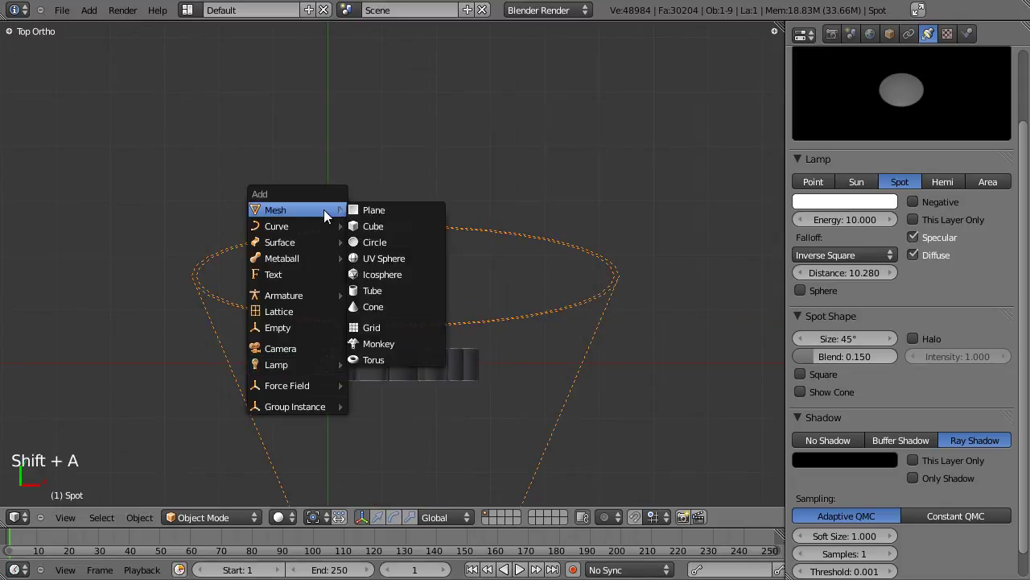
pyautogui.click(374, 213)
pyautogui.press('s')
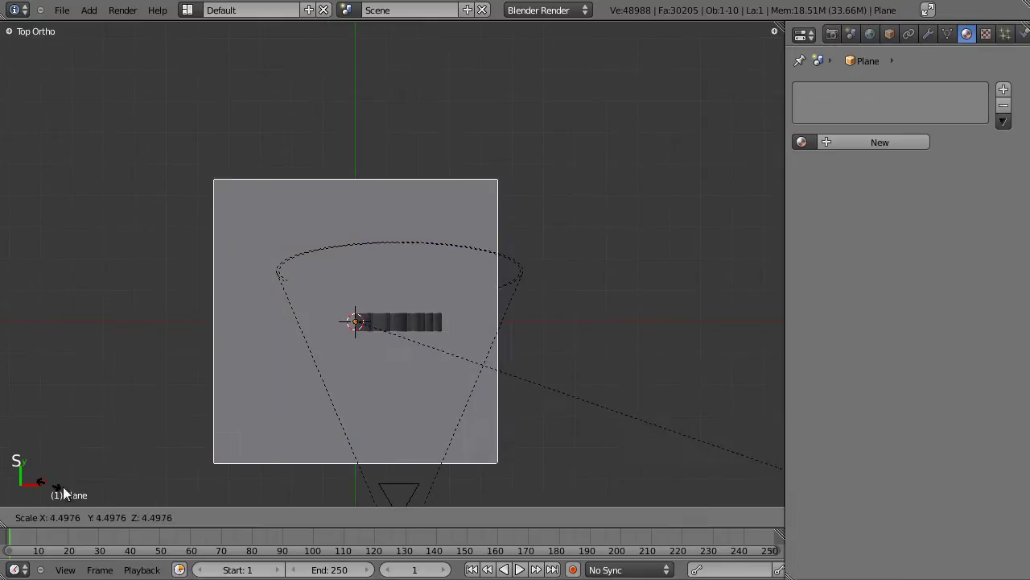
pyautogui.click(357, 46)
# Enlarge the ground plane past the camera and spot lamp and move it about 1.55 along X to centre it on the lettering
pyautogui.scroll(-4, 586, 247)
pyautogui.keyDown('shift'); pyautogui.moveTo(590, 302); pyautogui.dragTo(619, 255, button='middle'); pyautogui.keyUp('shift')
pyautogui.scroll(2, 608, 268)
pyautogui.press('s')
pyautogui.click(632, 287)
pyautogui.press('g')
pyautogui.press('x')
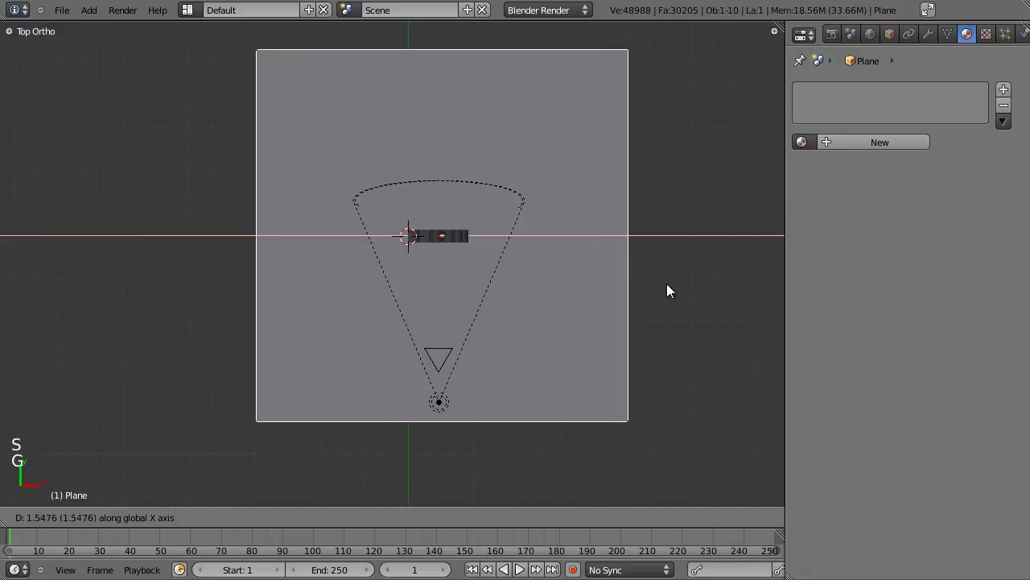
pyautogui.click(667, 285)
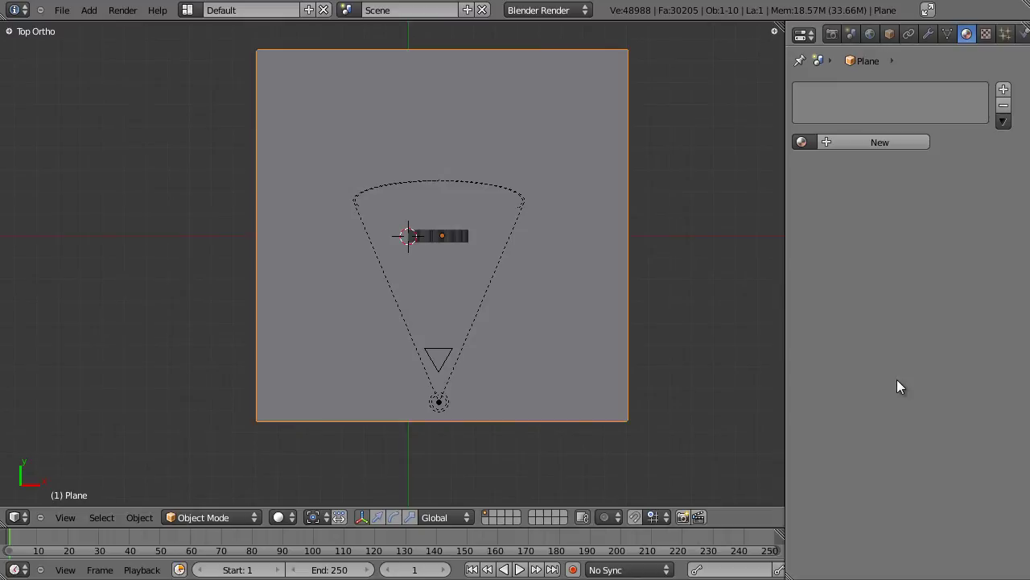
# Raise the ground plane along Z in the front view until it meets the base of the MOLD outline
pyautogui.scroll(3, 424, 249)
pyautogui.moveTo(423, 249); pyautogui.dragTo(162, 335, button='middle')
pyautogui.press('KP_1')
pyautogui.scroll(5, 524, 315)
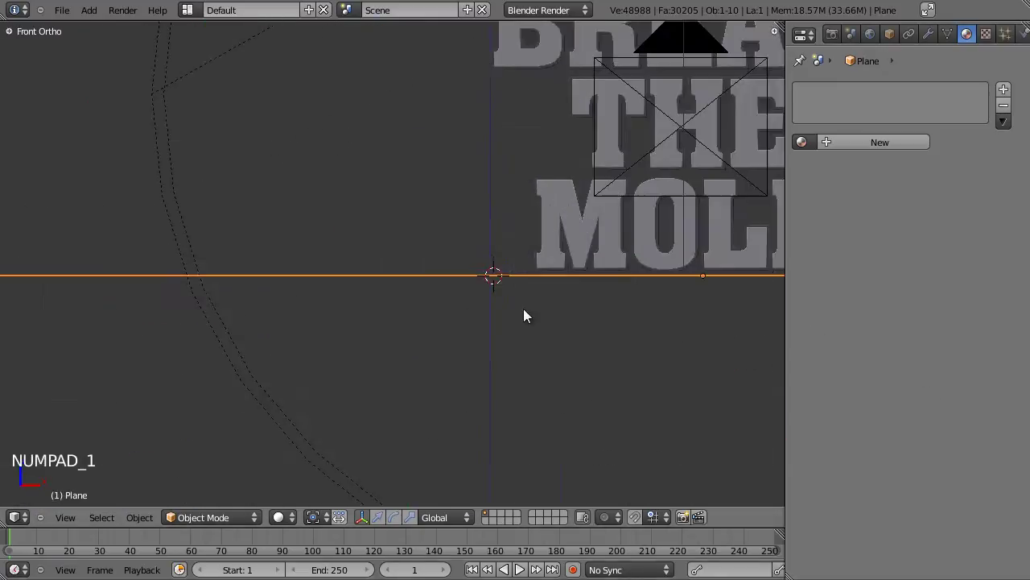
pyautogui.scroll(4, 375, 268)
pyautogui.press('g')
pyautogui.press('z')
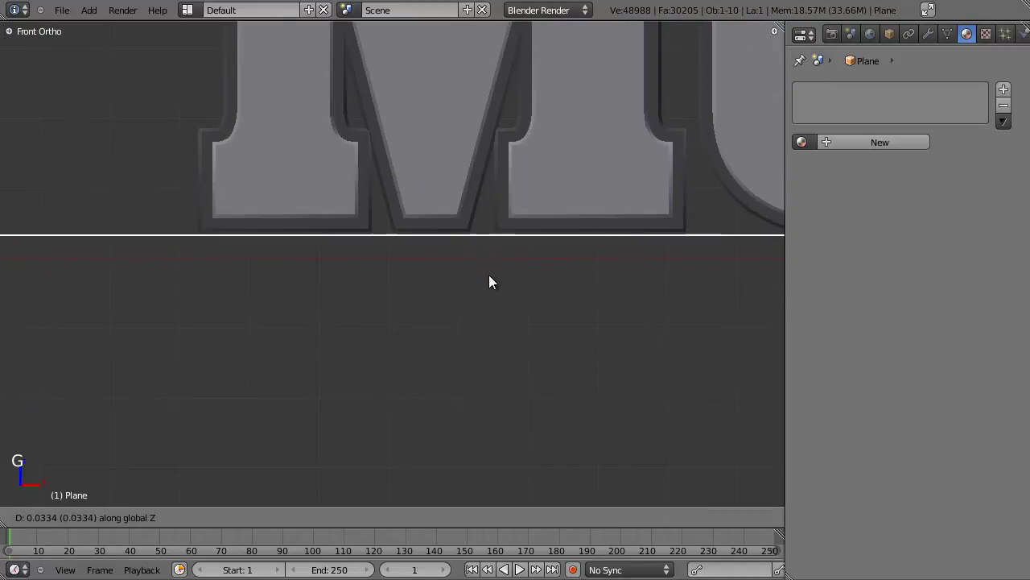
pyautogui.click(480, 273)
pyautogui.scroll(4, 480, 273)
pyautogui.press('g')
pyautogui.press('z')
pyautogui.click(479, 272)
pyautogui.scroll(-8, 478, 278)
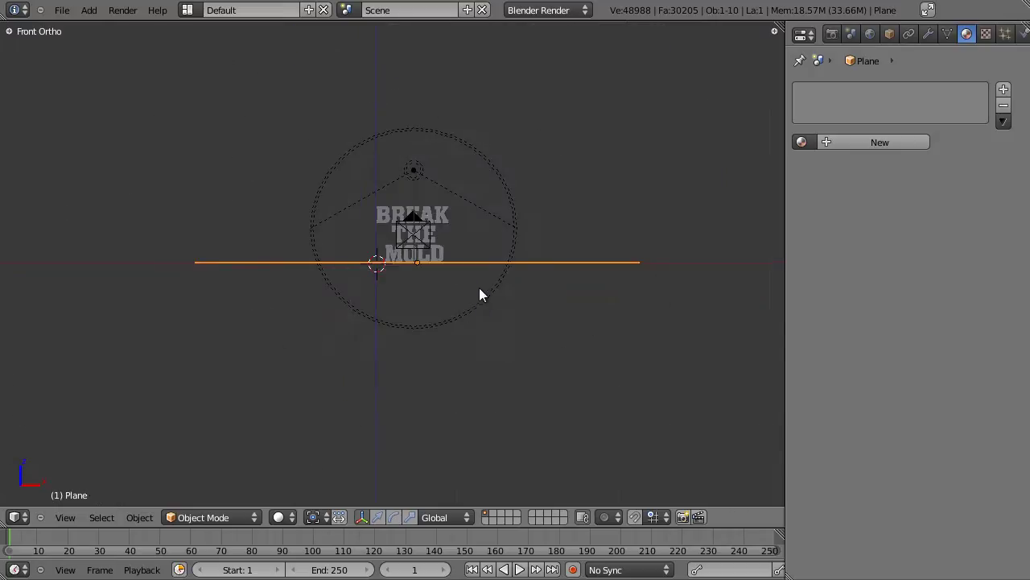
# Set the world horizon colour to pure white (RGB 1.000)
pyautogui.moveTo(478, 291); pyautogui.dragTo(358, 325, button='middle')
pyautogui.scroll(5, 495, 306)
pyautogui.moveTo(496, 306); pyautogui.dragTo(419, 305, button='middle')
pyautogui.click(870, 34)
pyautogui.click(829, 300)
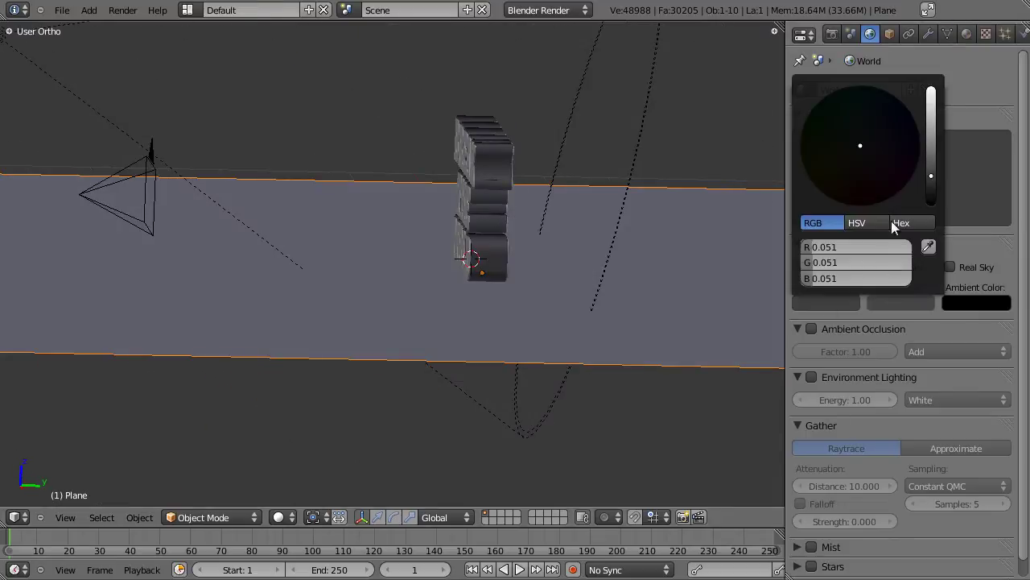
pyautogui.moveTo(930, 174); pyautogui.dragTo(932, 90)
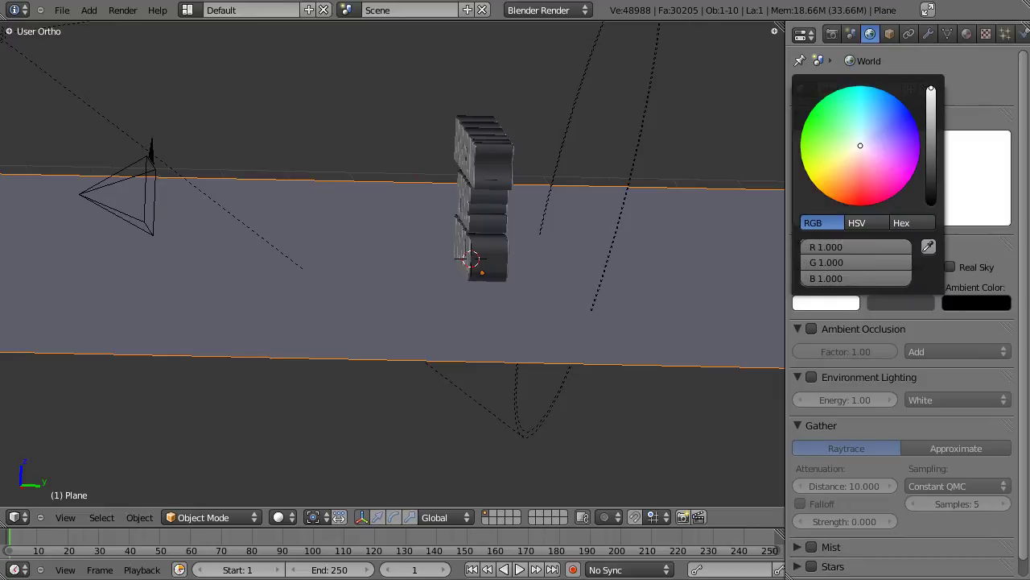
# Select the spot lamp and view the scene through the camera
pyautogui.moveTo(520, 359); pyautogui.dragTo(439, 315, button='middle')
pyautogui.scroll(-5, 439, 315)
pyautogui.rightClick(401, 153)
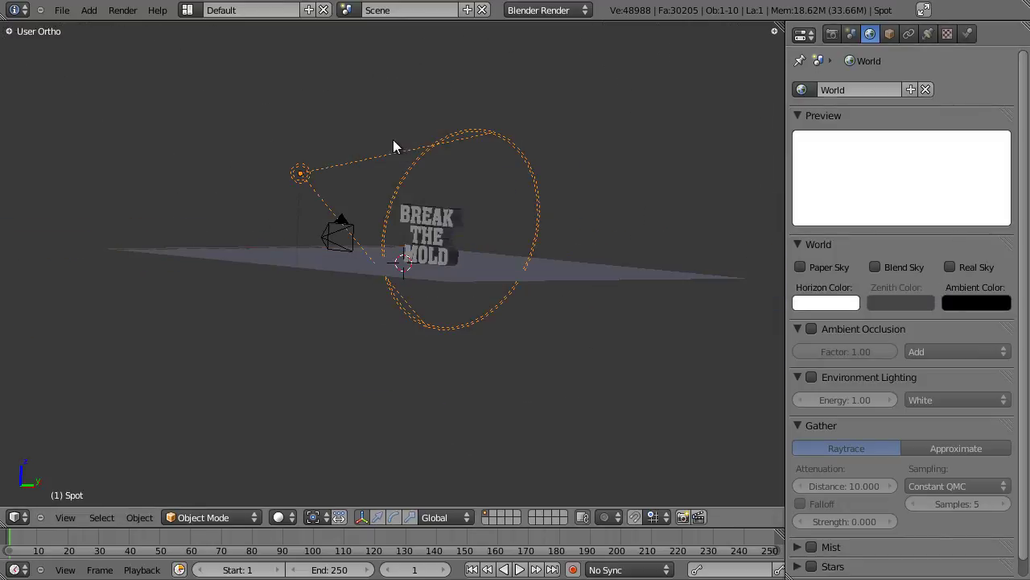
pyautogui.press('KP_0')
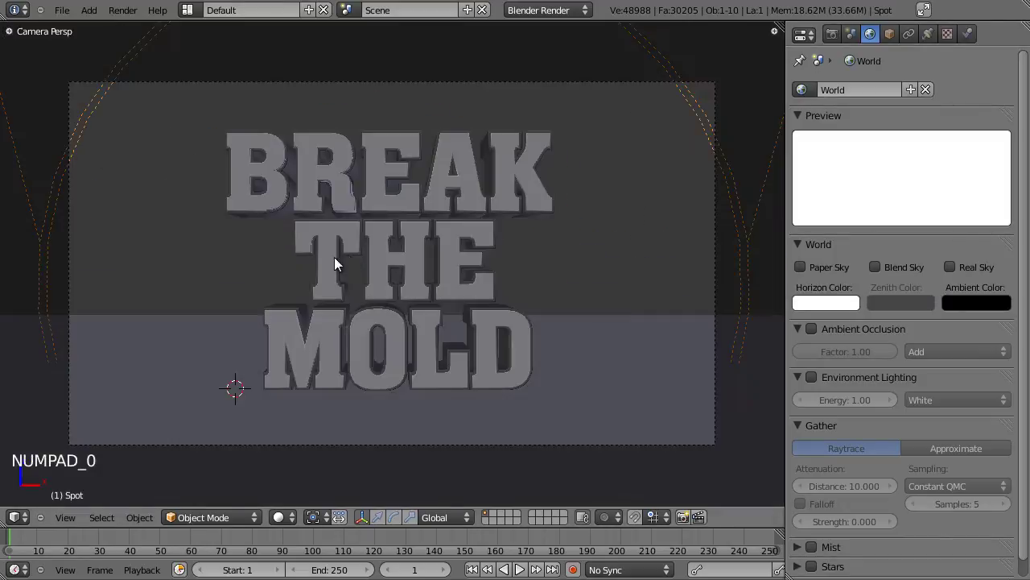
# Save the file as TUTORIAL in the Typography folder and try a test render of the scene
pyautogui.hotkey('ctrl', 'shift', 's')
pyautogui.click(334, 77)
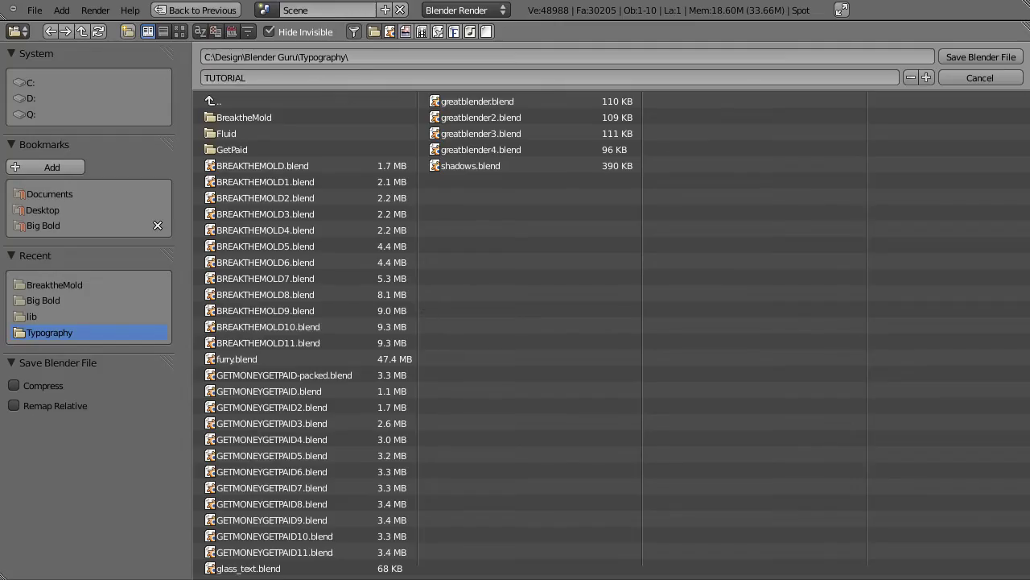
pyautogui.click(982, 57)
pyautogui.press('F12')
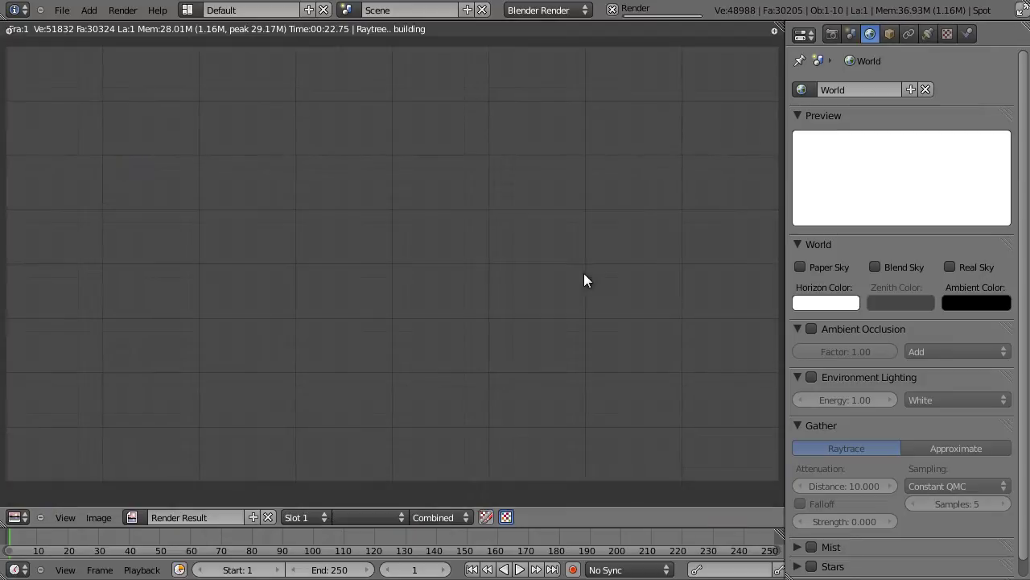
pyautogui.press('Escape')
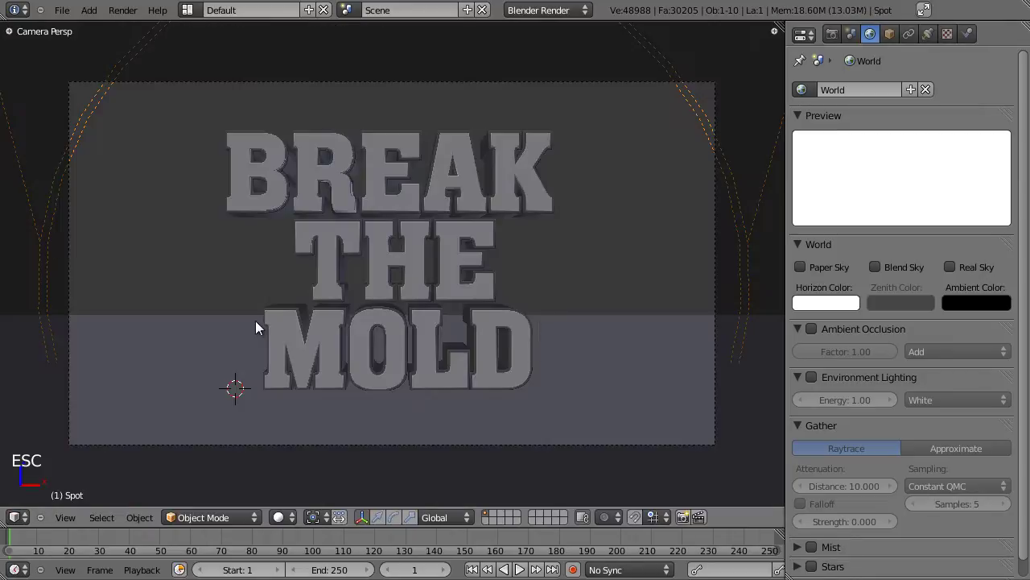
# Unhide the hidden cutter object and delete it from the scene
pyautogui.hotkey('alt', 'h')
pyautogui.press('x')
pyautogui.click(237, 290)
# Render the scene and examine where the ground plane meets the white background behind the lettering
pyautogui.press('F12')
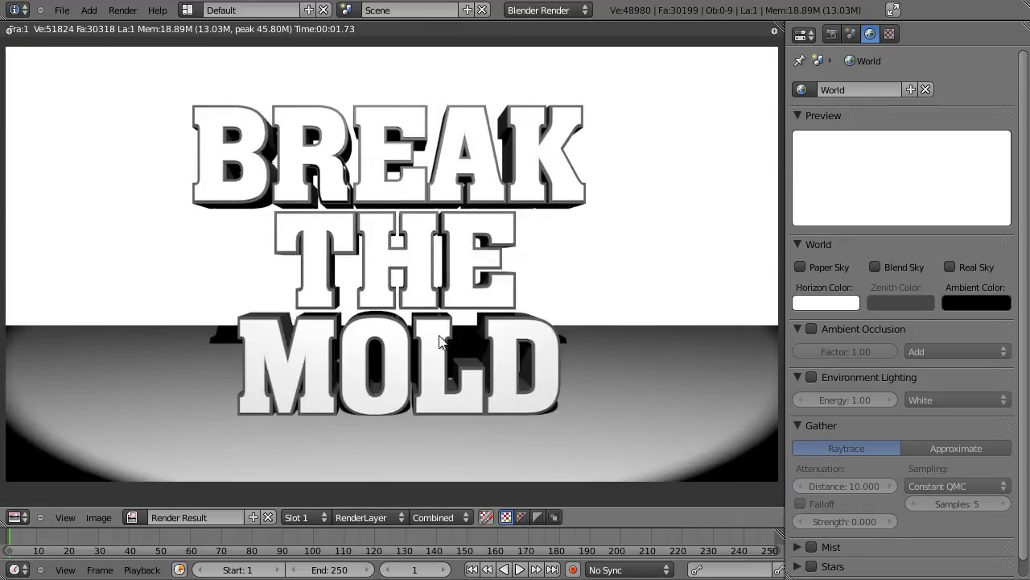
pyautogui.scroll(2, 442, 339)
pyautogui.scroll(-2, 446, 343)
pyautogui.press('Escape')
pyautogui.moveTo(442, 338); pyautogui.dragTo(424, 304, button='middle')
pyautogui.scroll(-5, 268, 344)
pyautogui.scroll(3, 423, 303)
pyautogui.press('F11')
pyautogui.scroll(-1, 207, 370)
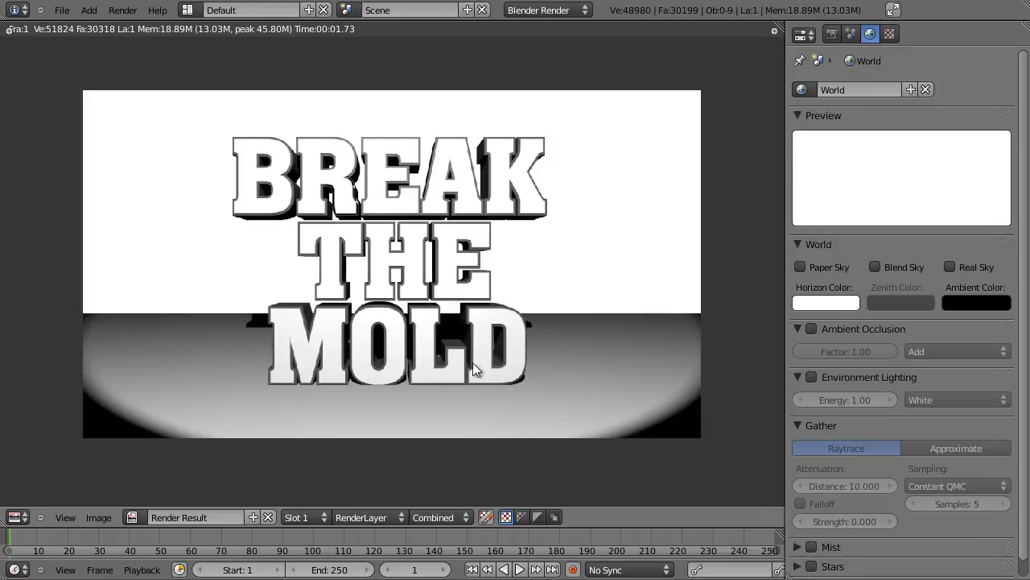
pyautogui.scroll(1, 471, 362)
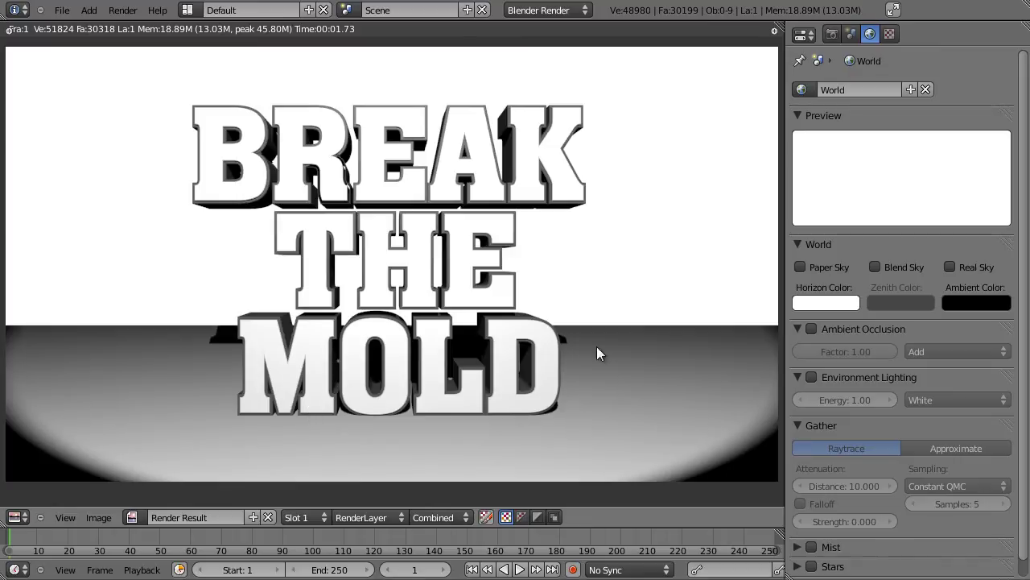
pyautogui.press('Escape')
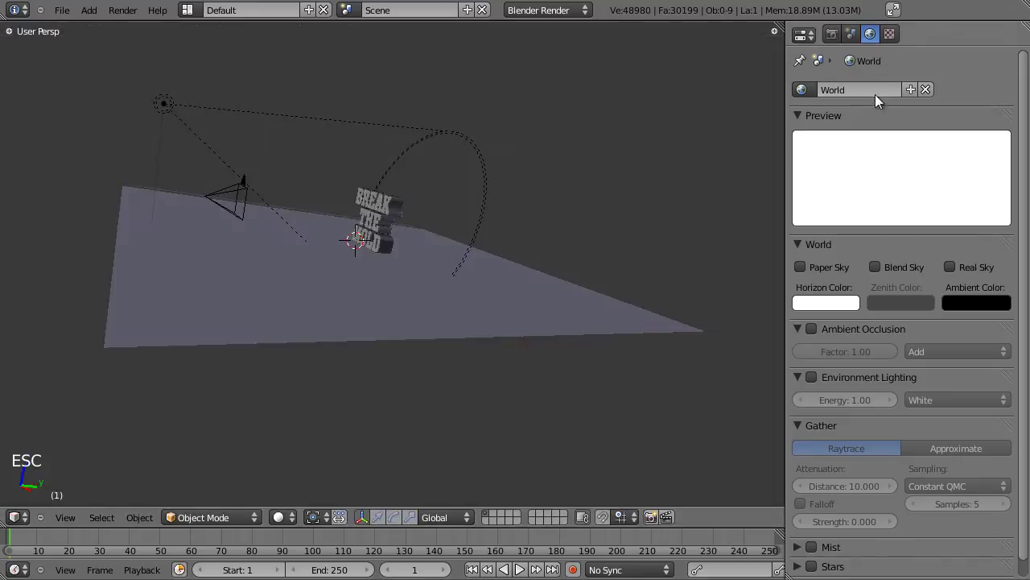
# Give the ground plane a new material and enable Shadows Only in its shadow settings
pyautogui.rightClick(486, 276)
pyautogui.click(966, 34)
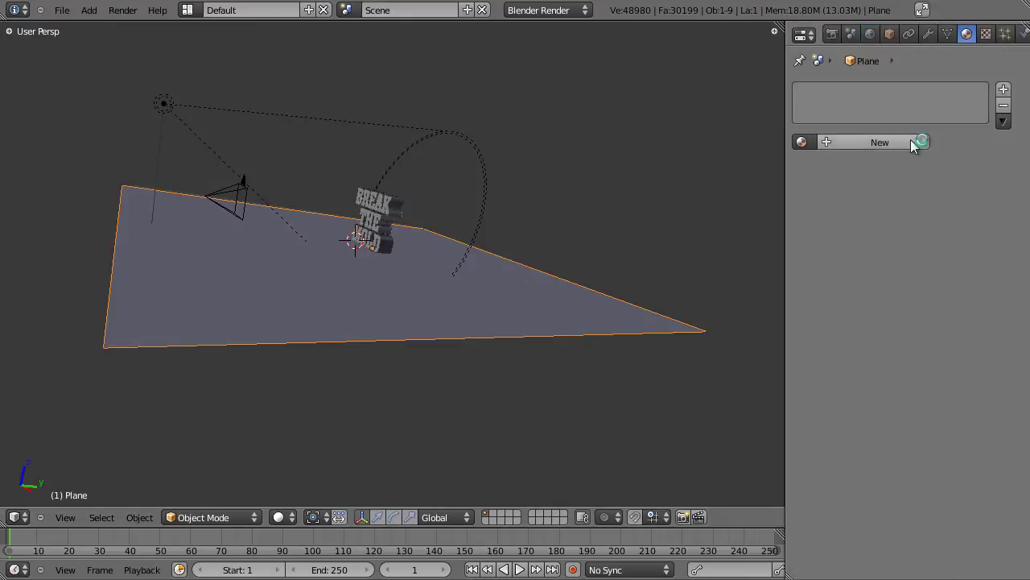
pyautogui.click(891, 147)
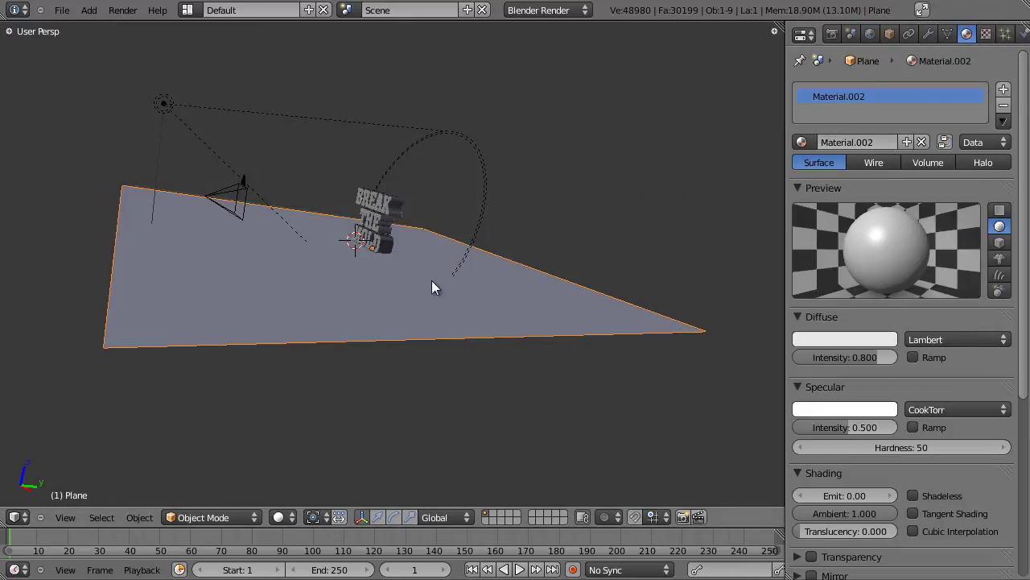
pyautogui.scroll(-8, 838, 458)
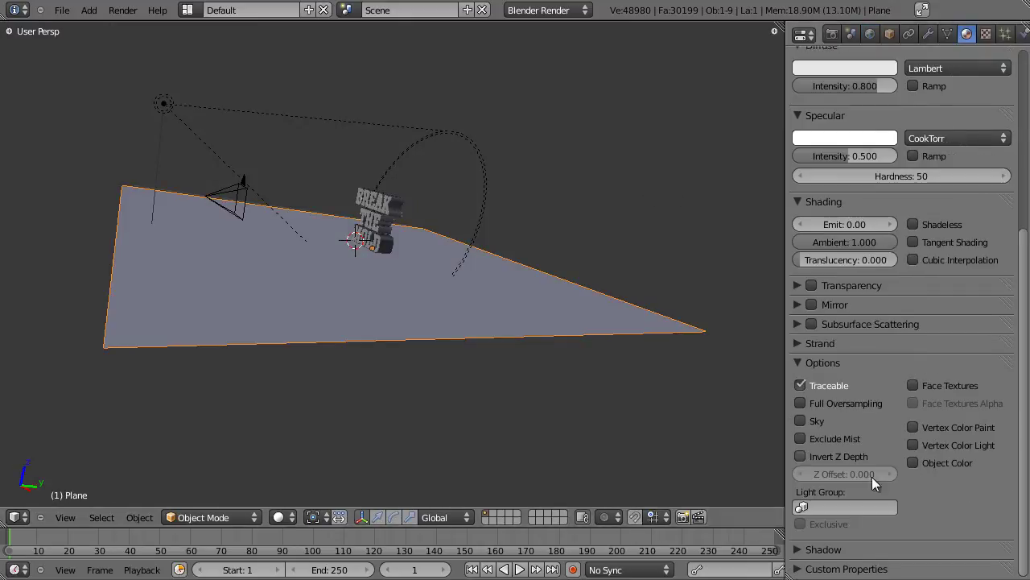
pyautogui.click(801, 367)
pyautogui.click(804, 384)
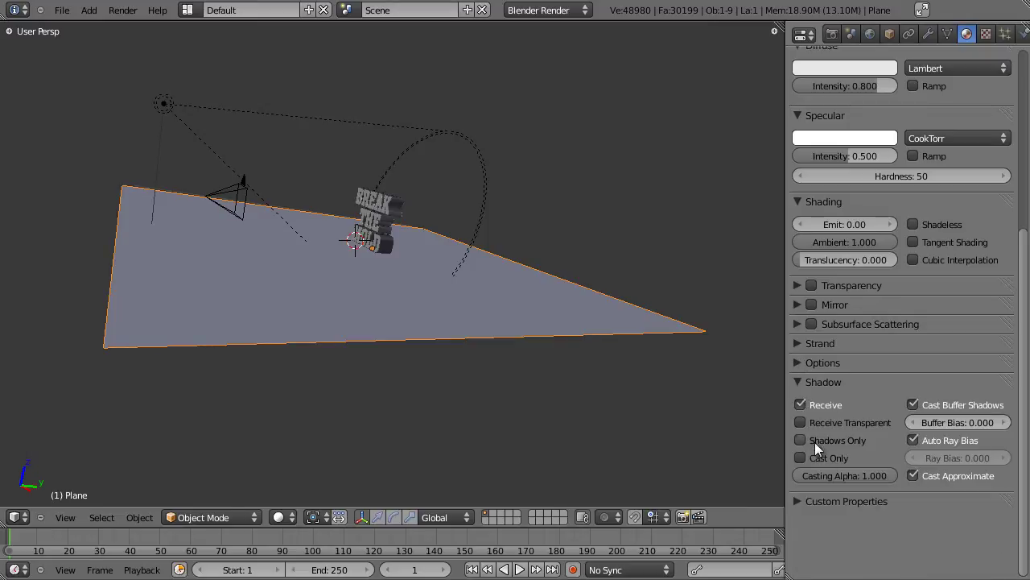
pyautogui.click(815, 439)
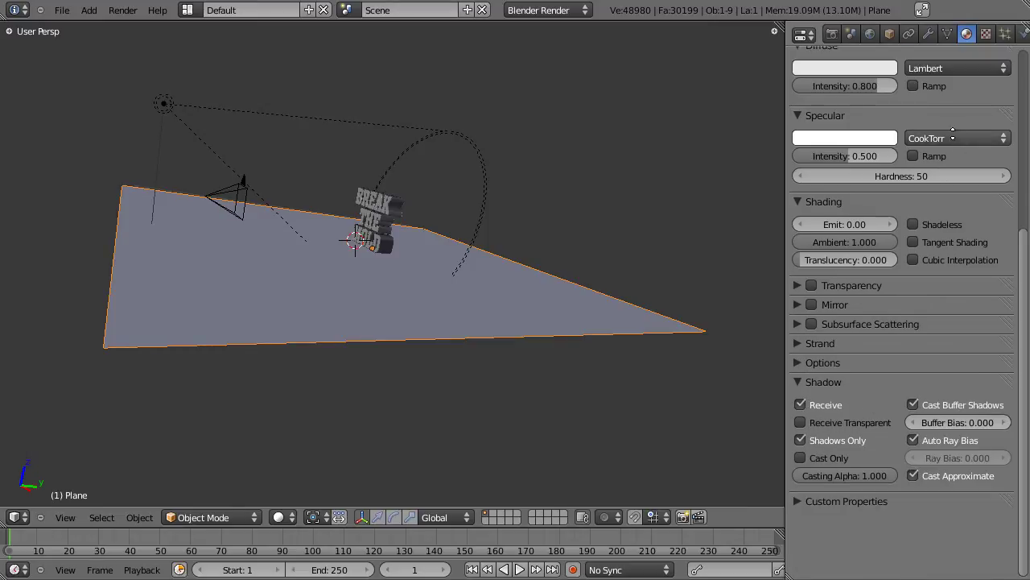
# Render the scene again and examine the ground shadows around the base and sides of MOLD
pyautogui.moveTo(955, 138); pyautogui.dragTo(932, 527, button='middle')
pyautogui.moveTo(184, 189); pyautogui.dragTo(170, 255, button='middle')
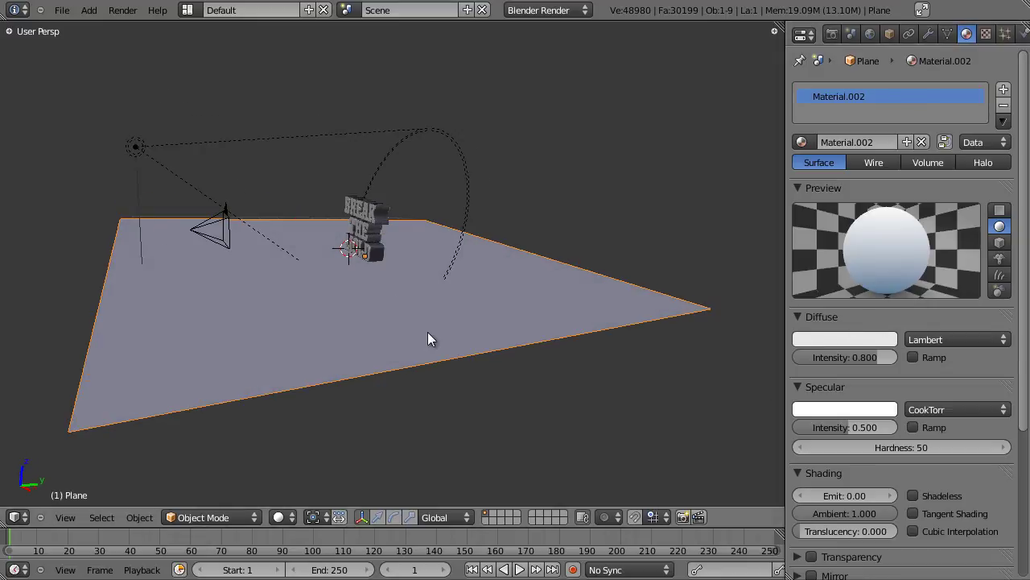
pyautogui.scroll(4, 428, 343)
pyautogui.scroll(-1, 324, 295)
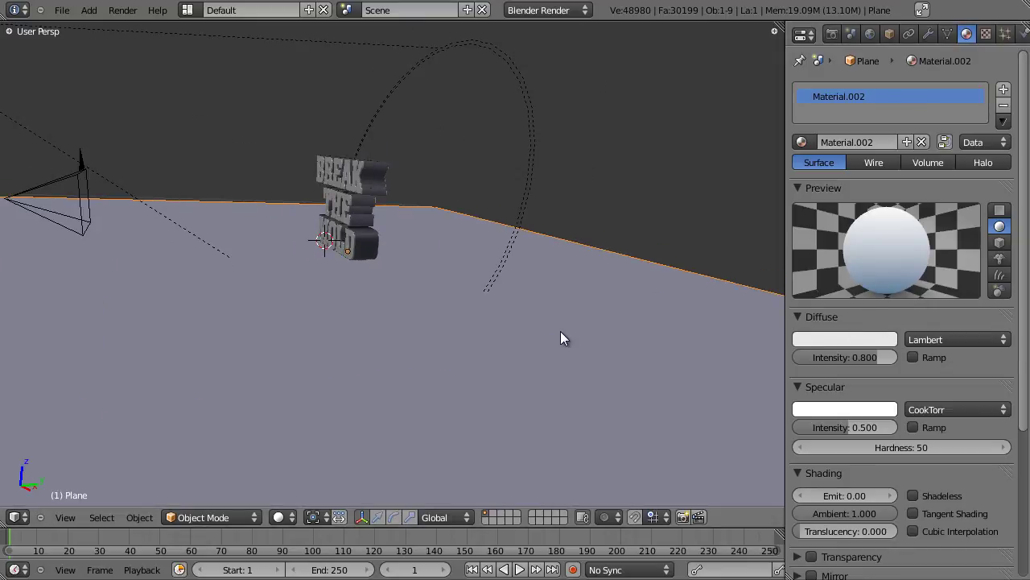
pyautogui.press('F12')
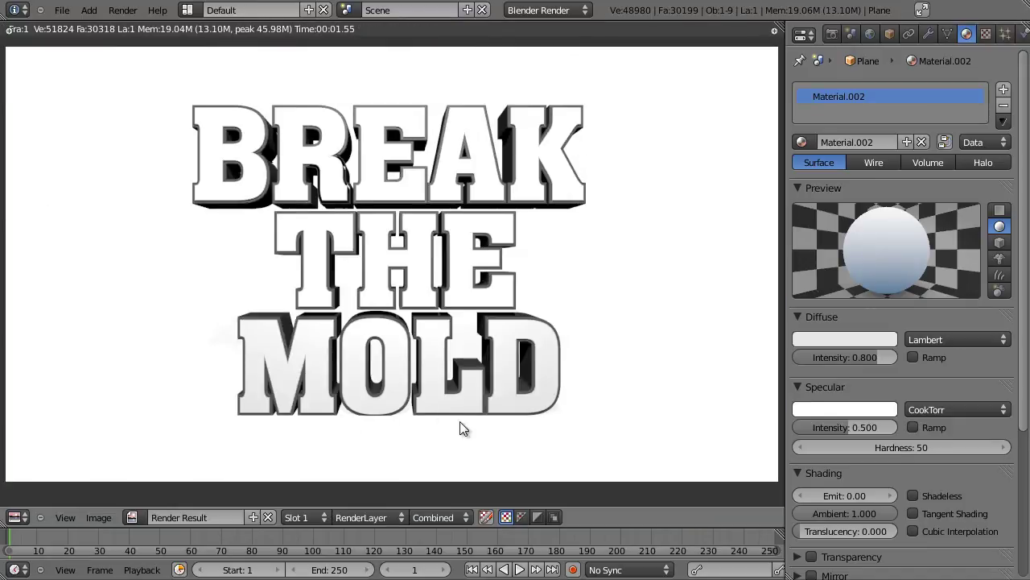
pyautogui.scroll(3, 391, 287)
pyautogui.scroll(3, 420, 318)
pyautogui.scroll(-3, 419, 317)
pyautogui.moveTo(333, 288); pyautogui.dragTo(486, 284, button='middle')
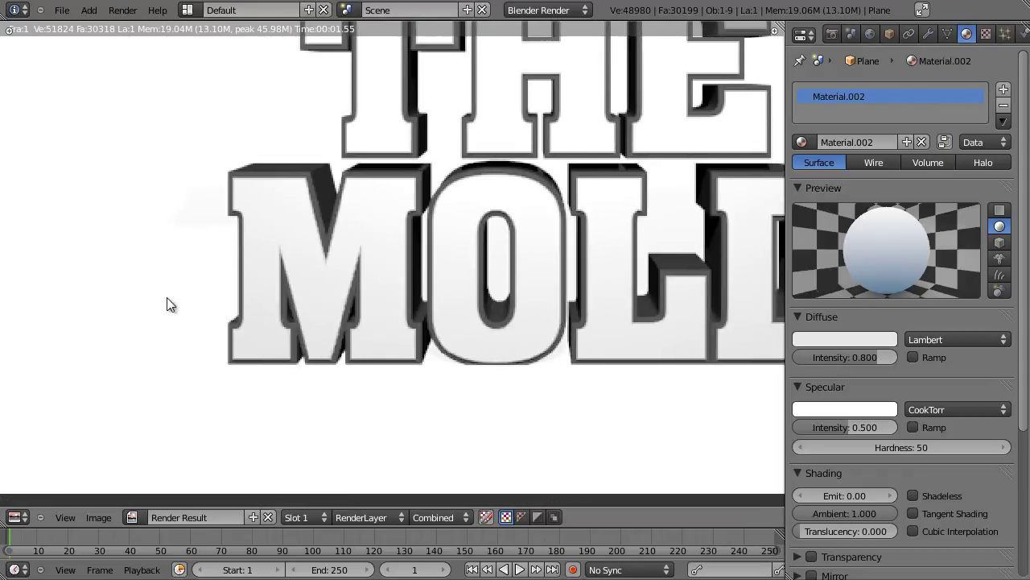
pyautogui.scroll(2, 242, 246)
pyautogui.moveTo(109, 186); pyautogui.dragTo(280, 227, button='middle')
pyautogui.scroll(-4, 307, 253)
pyautogui.moveTo(644, 307); pyautogui.dragTo(431, 327, button='middle')
pyautogui.scroll(-4, 427, 318)
pyautogui.moveTo(414, 290); pyautogui.dragTo(444, 299, button='middle')
pyautogui.scroll(2, 443, 299)
pyautogui.scroll(4, 427, 315)
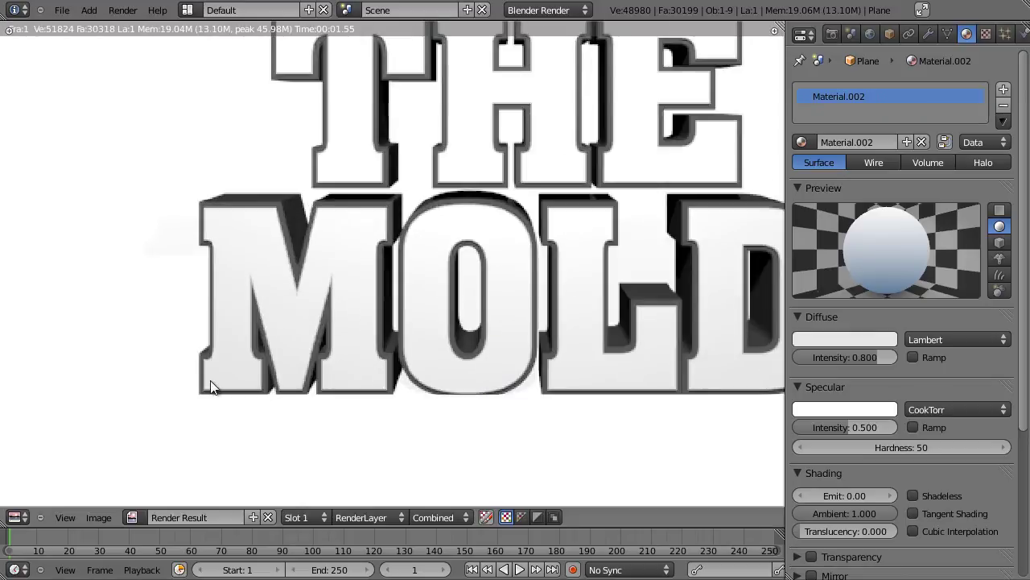
pyautogui.scroll(-2, 547, 369)
pyautogui.press('Escape')
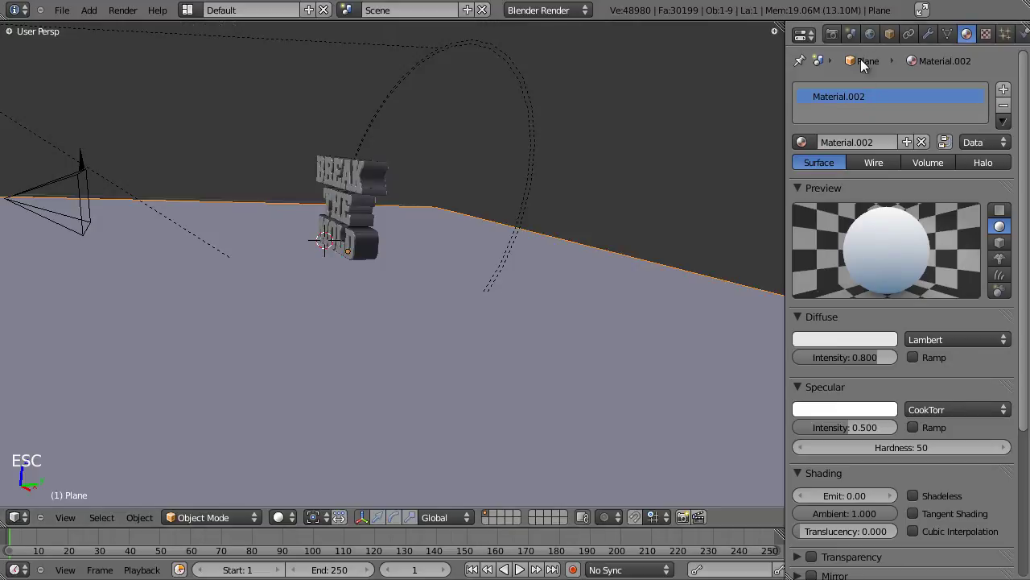
# Enable the world's Ambient Occlusion with its blend mode set to Multiply, and save the file
pyautogui.click(870, 34)
pyautogui.scroll(-1, 823, 201)
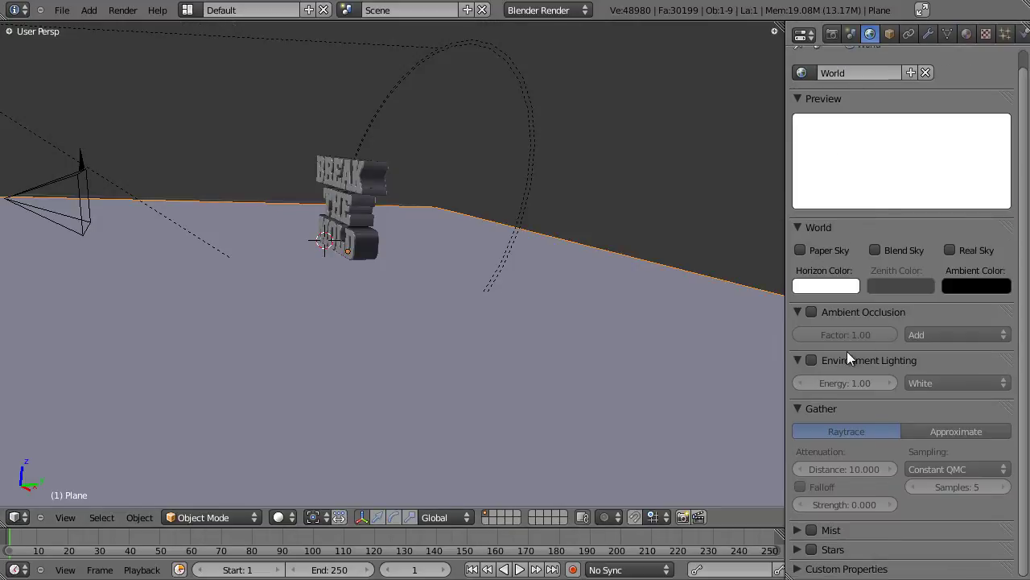
pyautogui.click(811, 313)
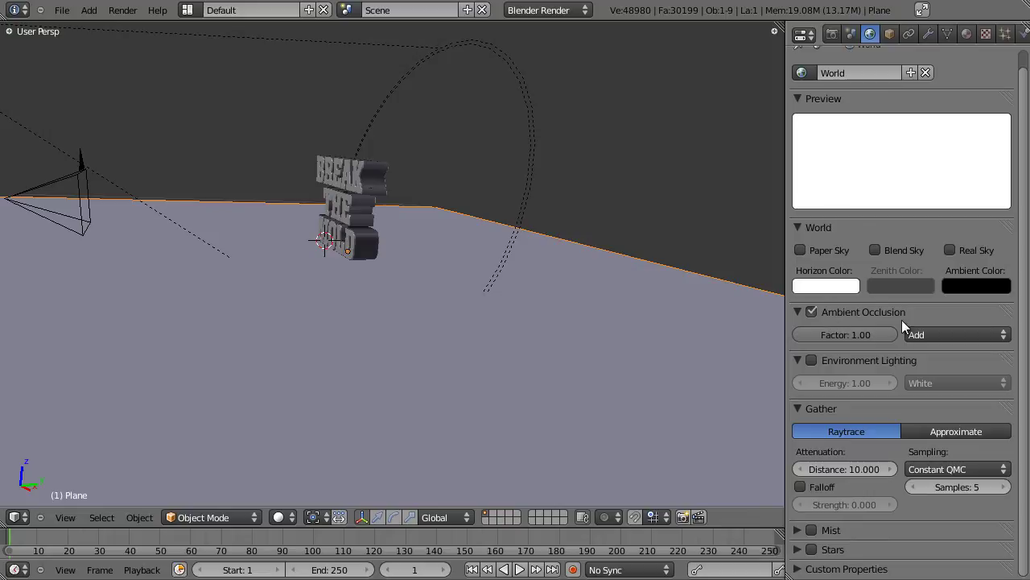
pyautogui.click(922, 333)
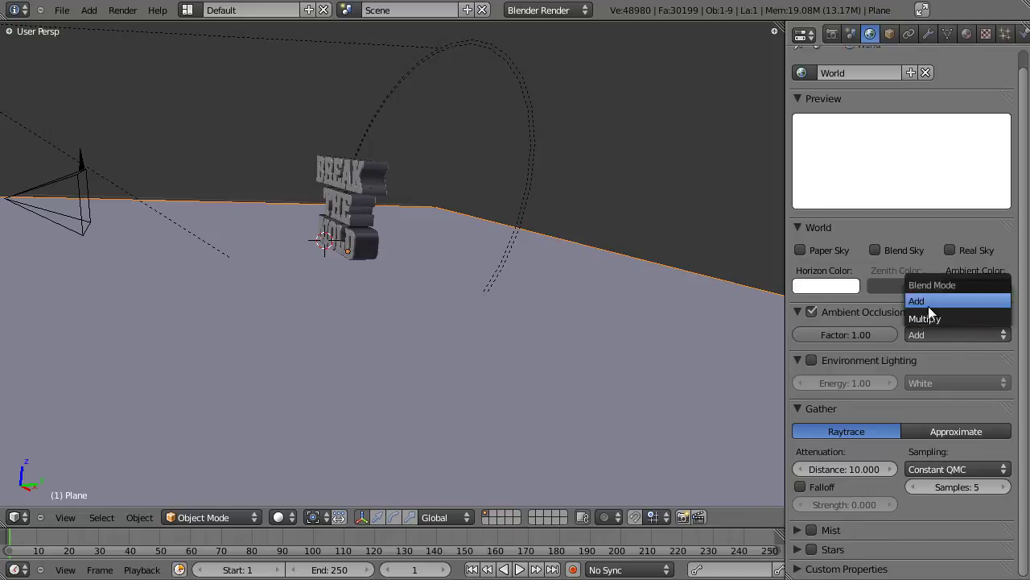
pyautogui.click(928, 318)
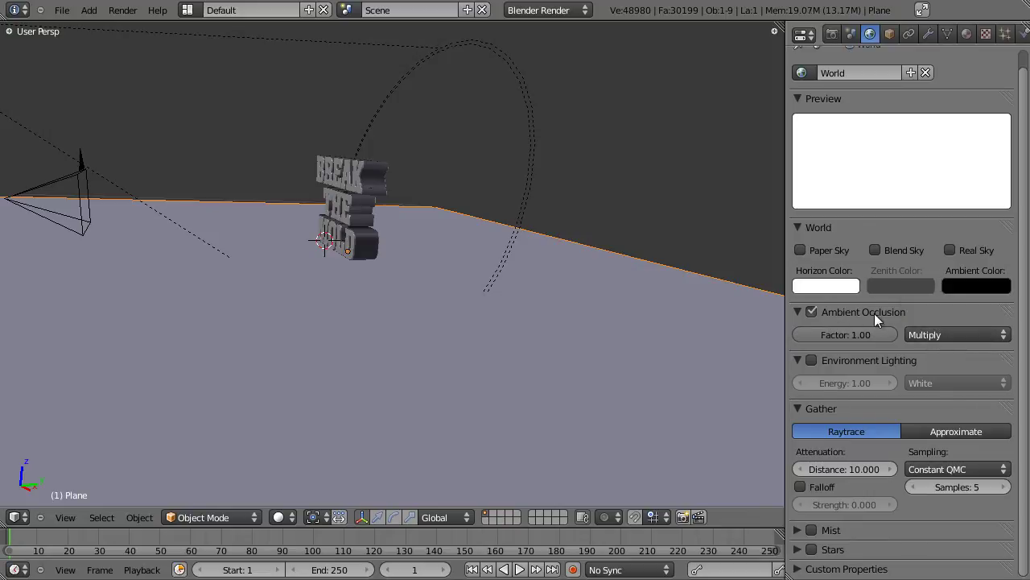
pyautogui.hotkey('ctrl', 's')
# Render the scene with ambient occlusion and examine the contact shadows under MOLD and the shading on BREAK
pyautogui.press('F12')
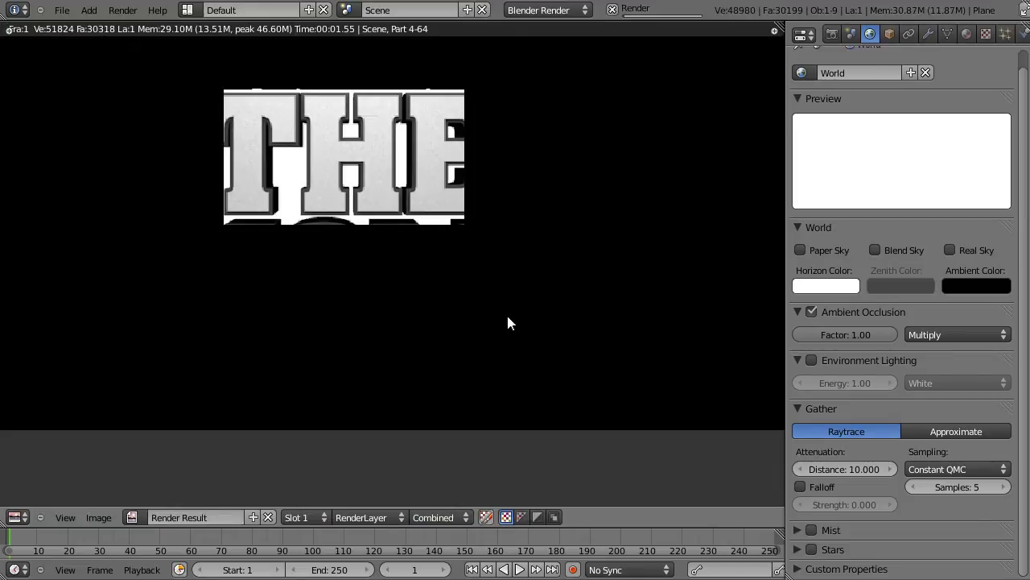
pyautogui.scroll(1, 511, 207)
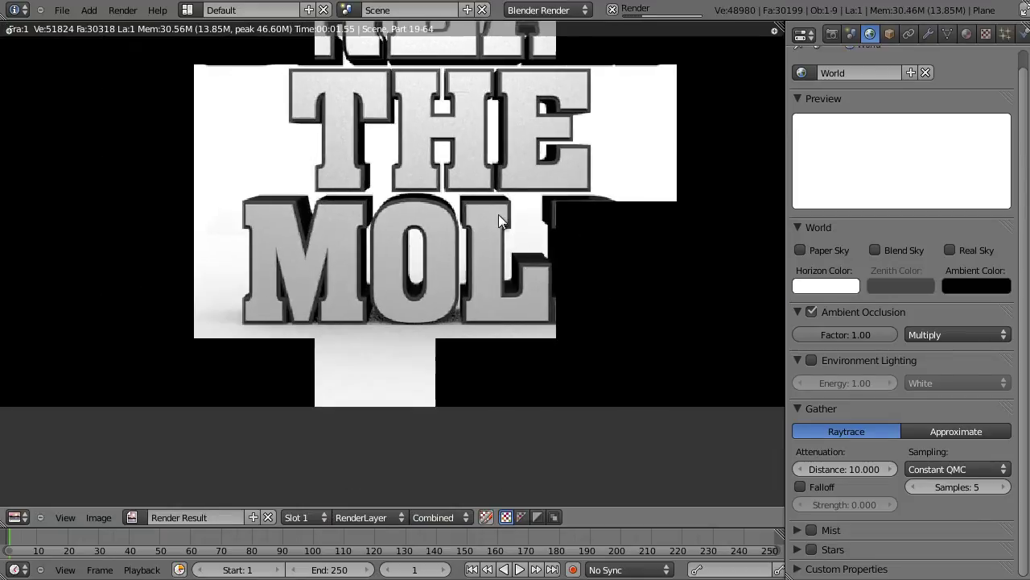
pyautogui.scroll(-4, 510, 207)
pyautogui.scroll(6, 522, 216)
pyautogui.scroll(1, 390, 267)
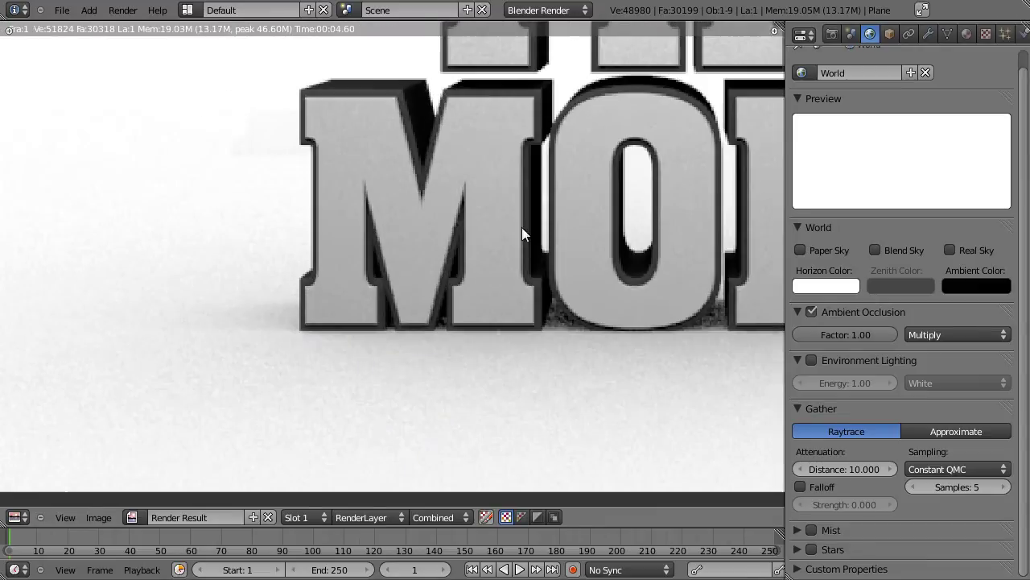
pyautogui.moveTo(528, 337); pyautogui.dragTo(361, 347, button='middle')
pyautogui.scroll(-4, 439, 308)
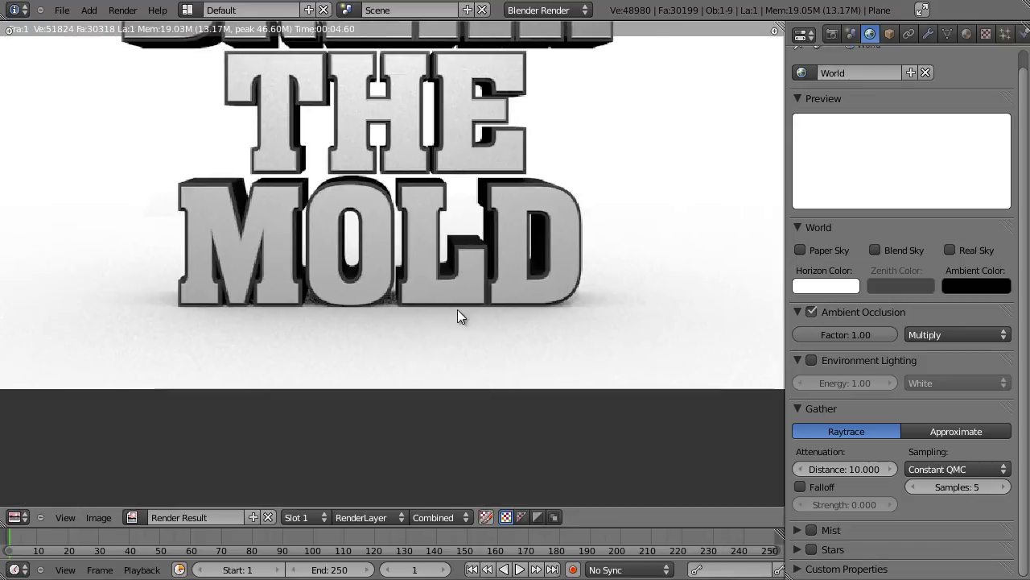
pyautogui.scroll(-1, 430, 321)
pyautogui.scroll(2, 440, 193)
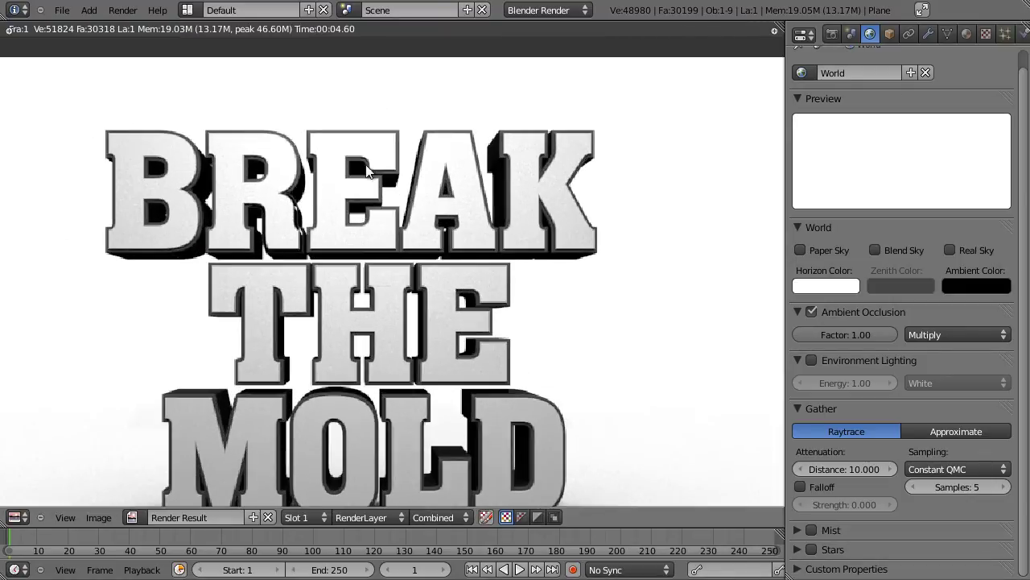
pyautogui.press('Escape')
# Tilt the spot lamp down by about 7° in the right orthographic view
pyautogui.rightClick(322, 165)
pyautogui.press('KP_3')
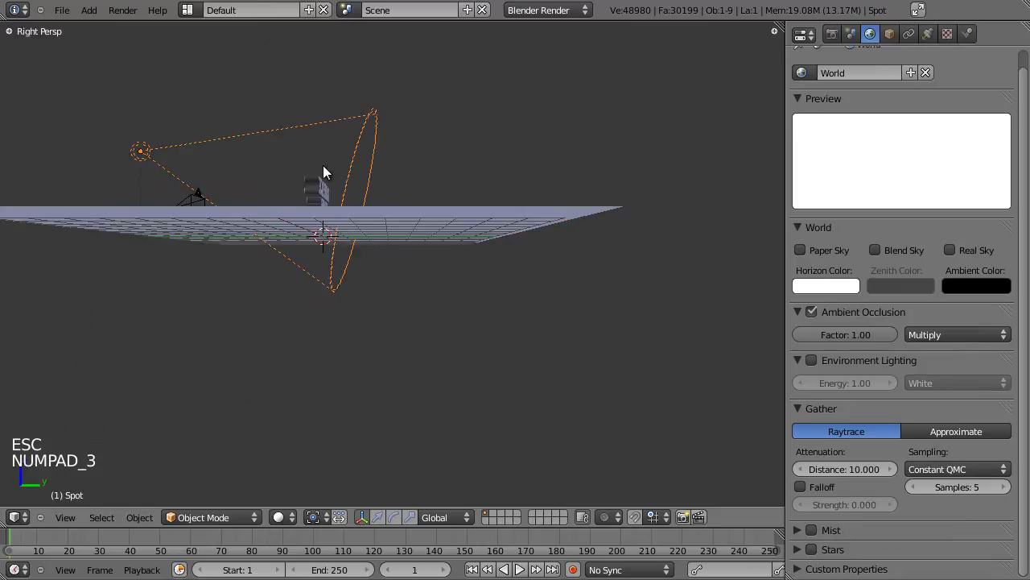
pyautogui.press('KP_5')
pyautogui.press('g')
pyautogui.press('r')
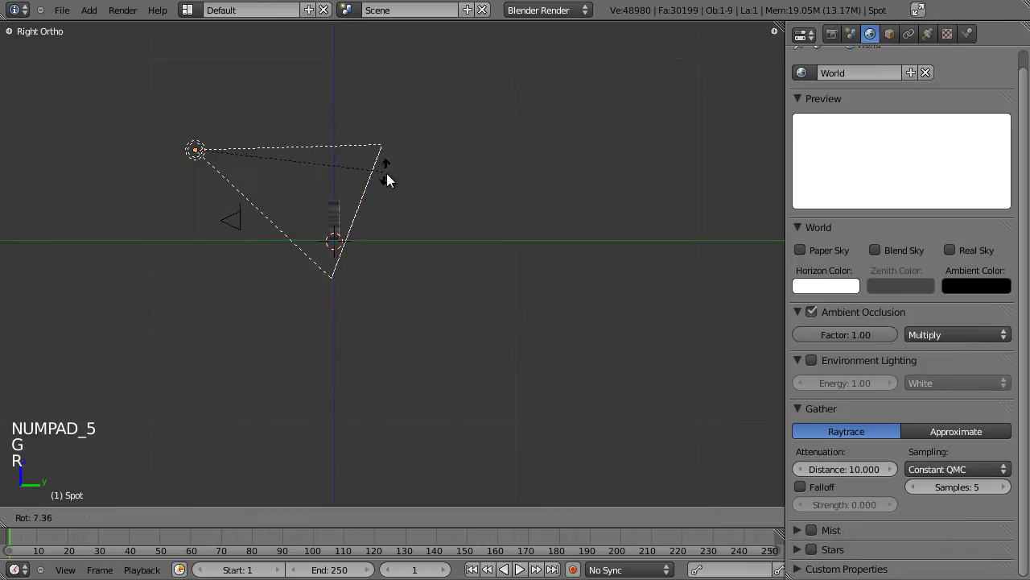
pyautogui.click(391, 185)
# Render the scene and check how the re-aimed spot lamp lights the three lines of lettering
pyautogui.press('F12')
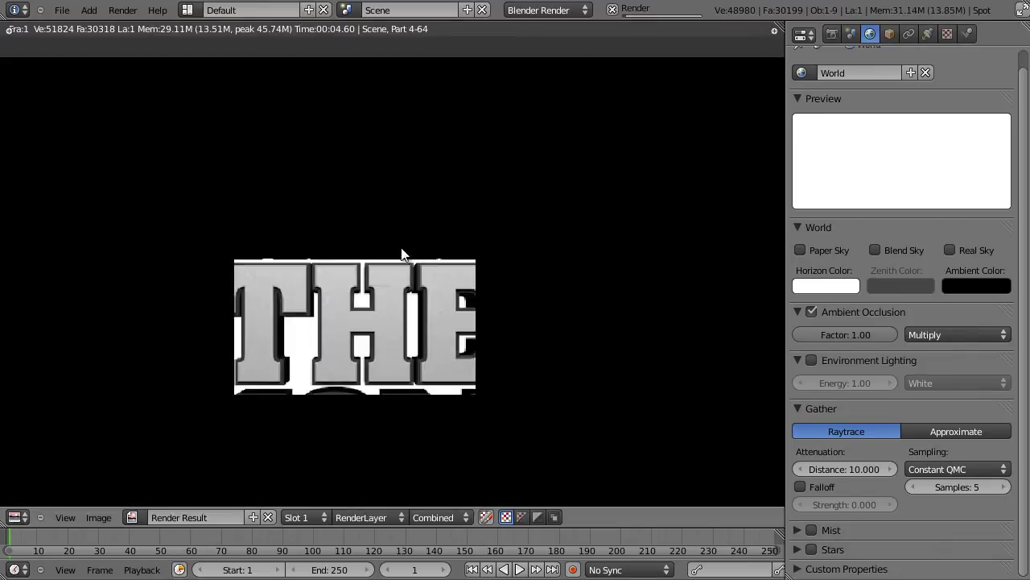
pyautogui.scroll(-2, 444, 265)
pyautogui.moveTo(444, 265); pyautogui.dragTo(472, 199, button='middle')
pyautogui.scroll(2, 501, 243)
pyautogui.scroll(1, 502, 261)
pyautogui.scroll(-3, 501, 262)
pyautogui.scroll(1, 501, 262)
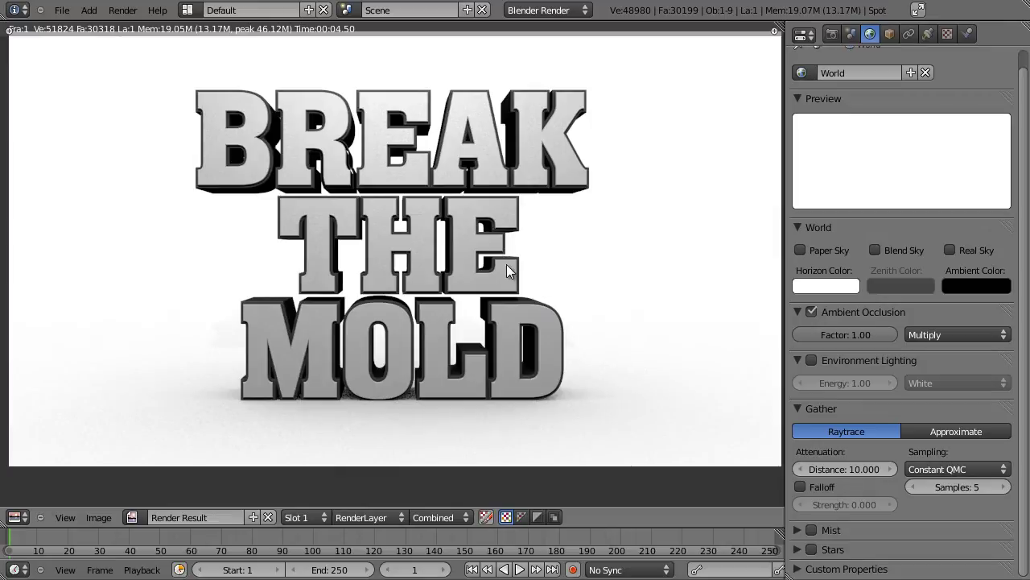
pyautogui.press('Escape')
# Switch back from Photoshop to the Blender scene and select the ground plane around the lettering
pyautogui.moveTo(405, 281); pyautogui.dragTo(372, 219, button='middle')
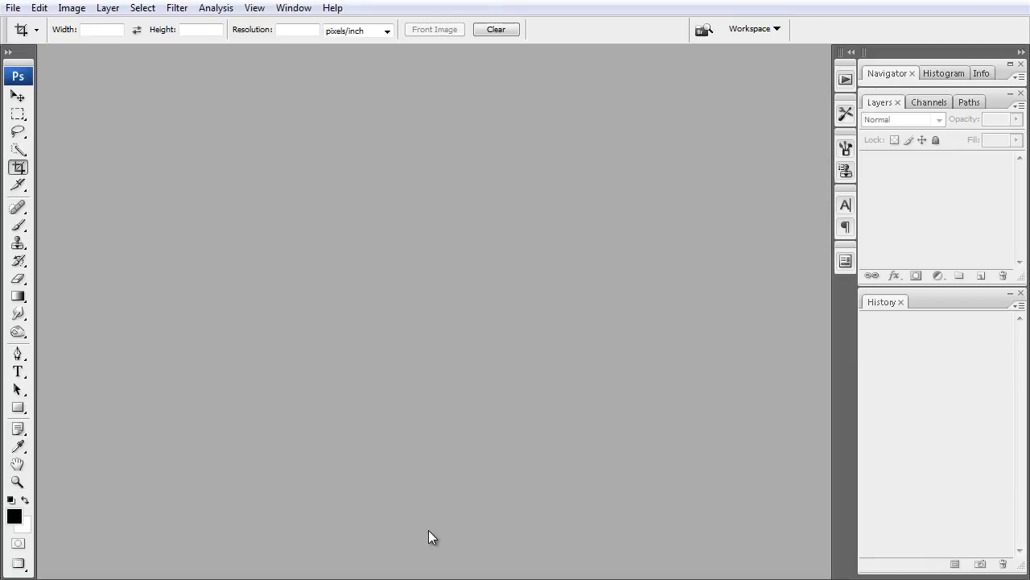
pyautogui.moveTo(183, 578)
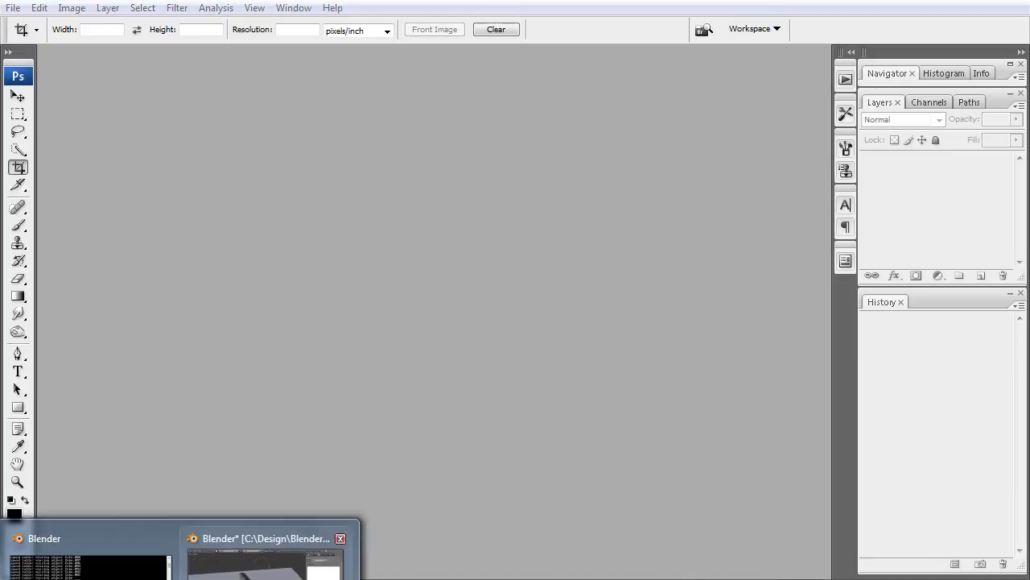
pyautogui.click(265, 566)
pyautogui.scroll(2, 507, 291)
pyautogui.scroll(-1, 516, 280)
pyautogui.rightClick(517, 278)
pyautogui.scroll(-2, 512, 282)
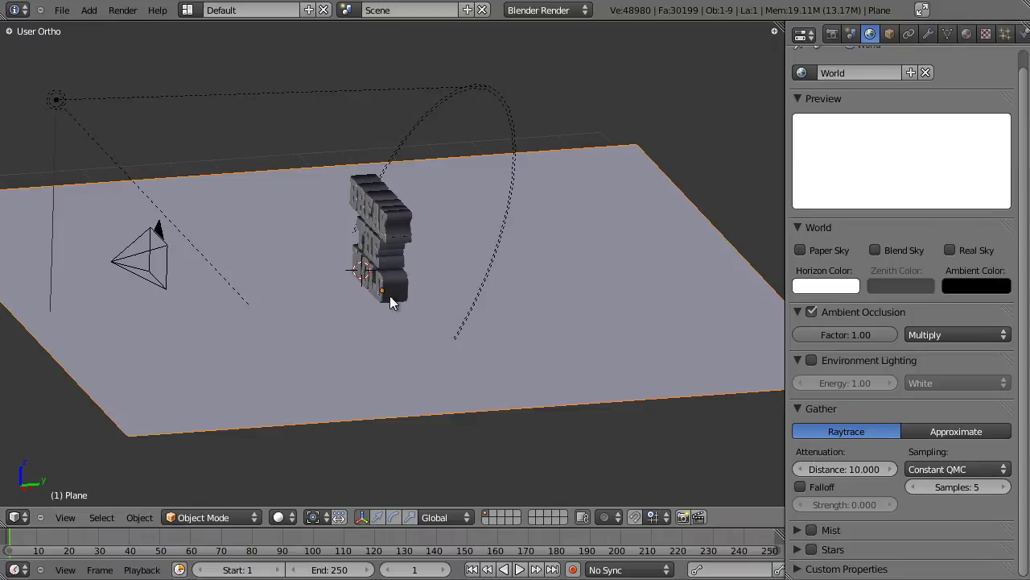
pyautogui.scroll(2, 392, 290)
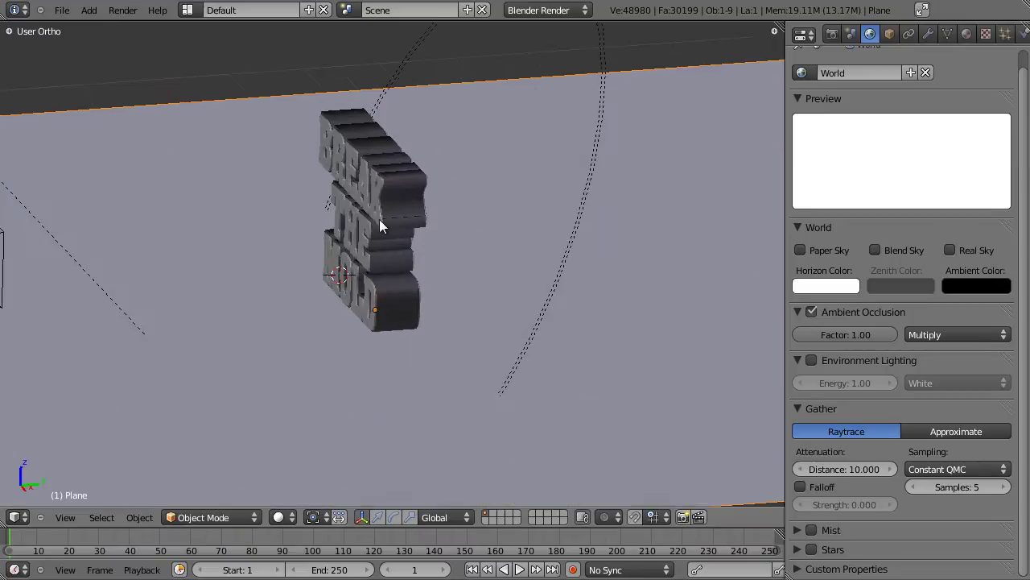
# Duplicate the ground plane and move the copy slightly down along Z to the bottom edge of the O in MOLD
pyautogui.moveTo(391, 256); pyautogui.dragTo(419, 166, button='middle')
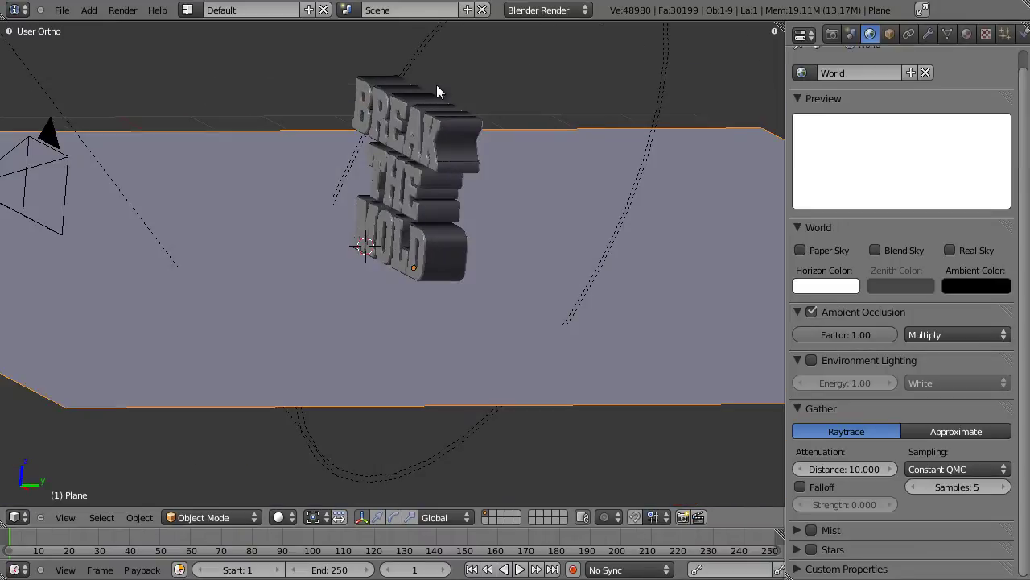
pyautogui.moveTo(404, 314); pyautogui.dragTo(348, 272, button='middle')
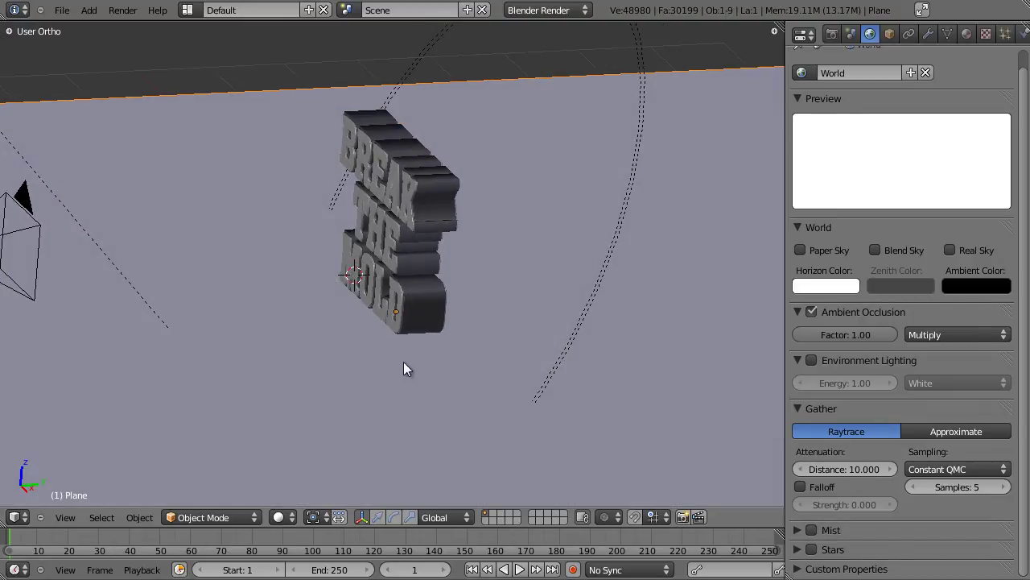
pyautogui.scroll(-3, 392, 340)
pyautogui.scroll(3, 393, 346)
pyautogui.moveTo(394, 348); pyautogui.dragTo(353, 314, button='middle')
pyautogui.press('KP_1')
pyautogui.scroll(5, 370, 281)
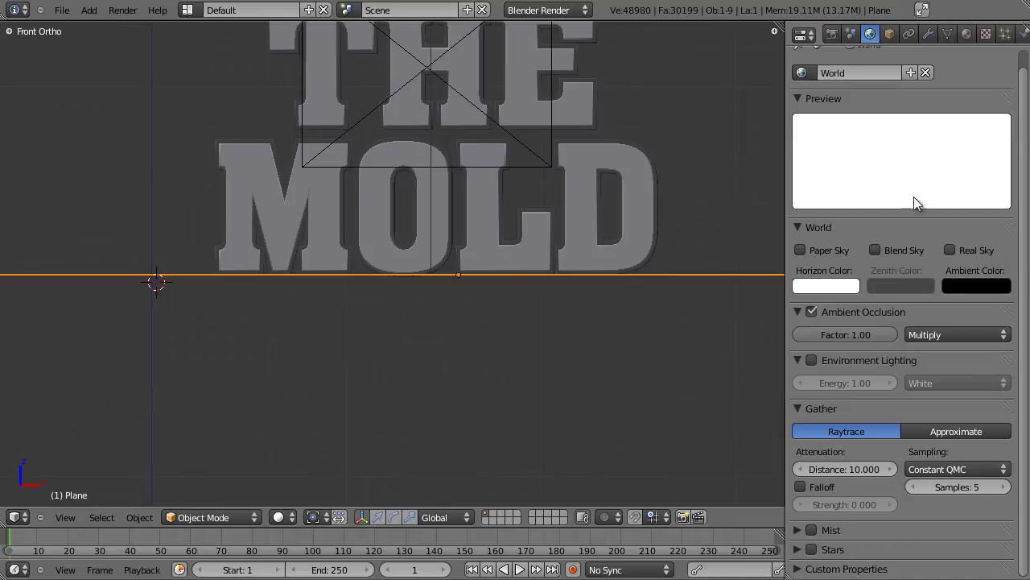
pyautogui.scroll(2, 531, 306)
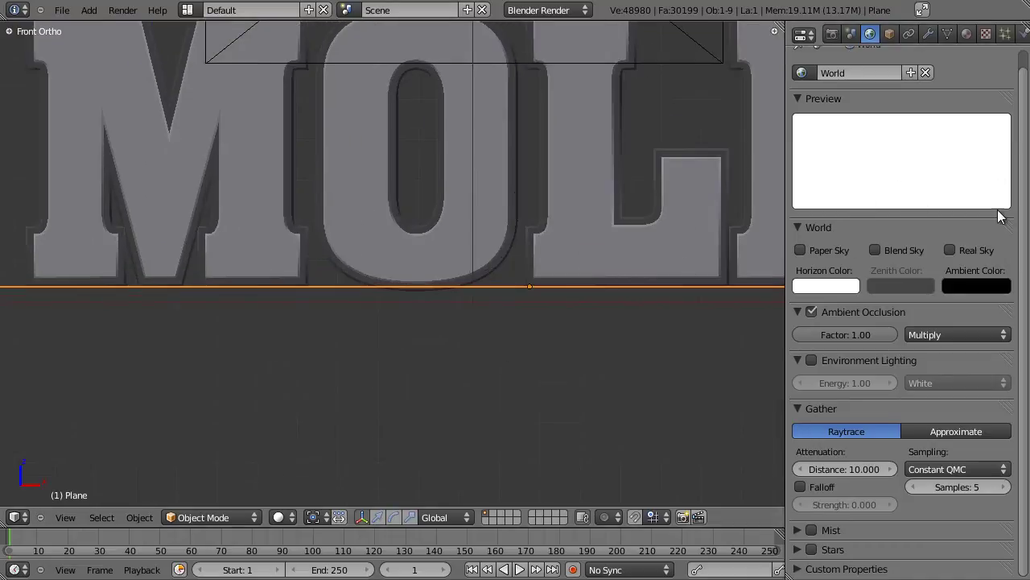
pyautogui.scroll(5, 561, 260)
pyautogui.scroll(2, 483, 282)
pyautogui.scroll(-3, 368, 293)
pyautogui.scroll(2, 434, 266)
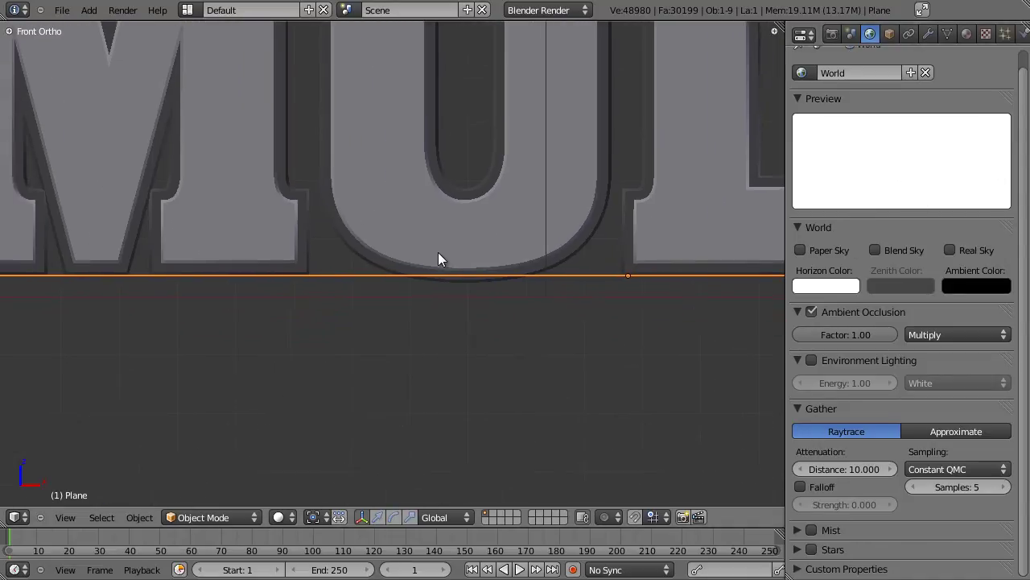
pyautogui.scroll(2, 422, 282)
pyautogui.hotkey('shift', 'd')
pyautogui.press('z')
pyautogui.click(422, 308)
pyautogui.press('z')
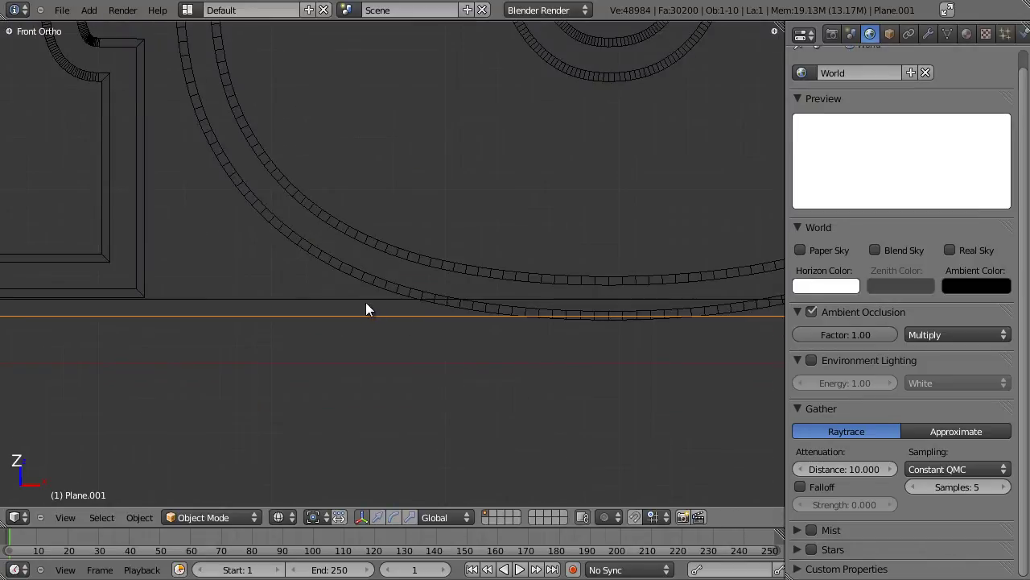
# Select the original upper ground plane instead of its duplicate and return to the front view
pyautogui.scroll(-1, 354, 322)
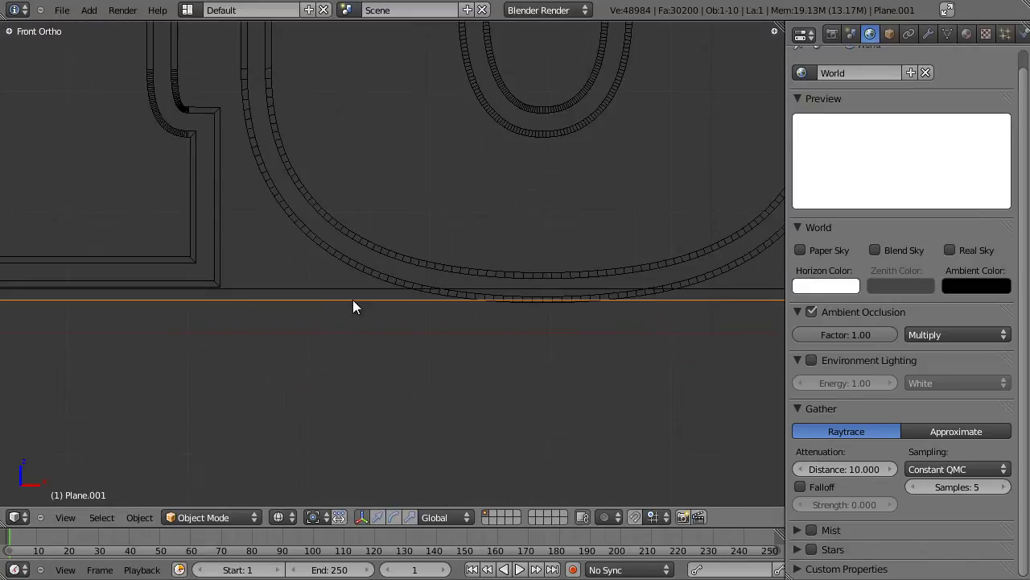
pyautogui.scroll(-3, 352, 303)
pyautogui.moveTo(366, 306)
pyautogui.mouseDown(button='middle')
pyautogui.moveTo(315, 336)
pyautogui.moveTo(407, 300)
pyautogui.mouseUp(button='middle')
pyautogui.press('z')
pyautogui.rightClick(404, 316)
pyautogui.scroll(-6, 403, 321)
pyautogui.scroll(6, 405, 317)
pyautogui.press('KP_1')
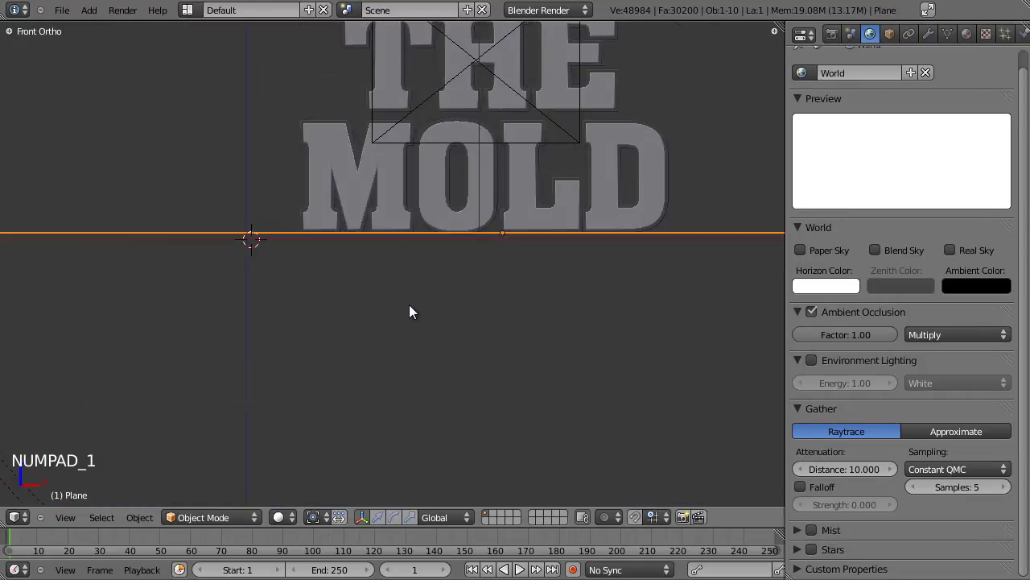
# Compare the heights of the two ground planes under the O in a wireframe front view
pyautogui.scroll(7, 434, 302)
pyautogui.keyDown('shift'); pyautogui.moveTo(479, 217); pyautogui.dragTo(310, 379, button='middle'); pyautogui.keyUp('shift')
pyautogui.scroll(3, 309, 381)
pyautogui.press('z')
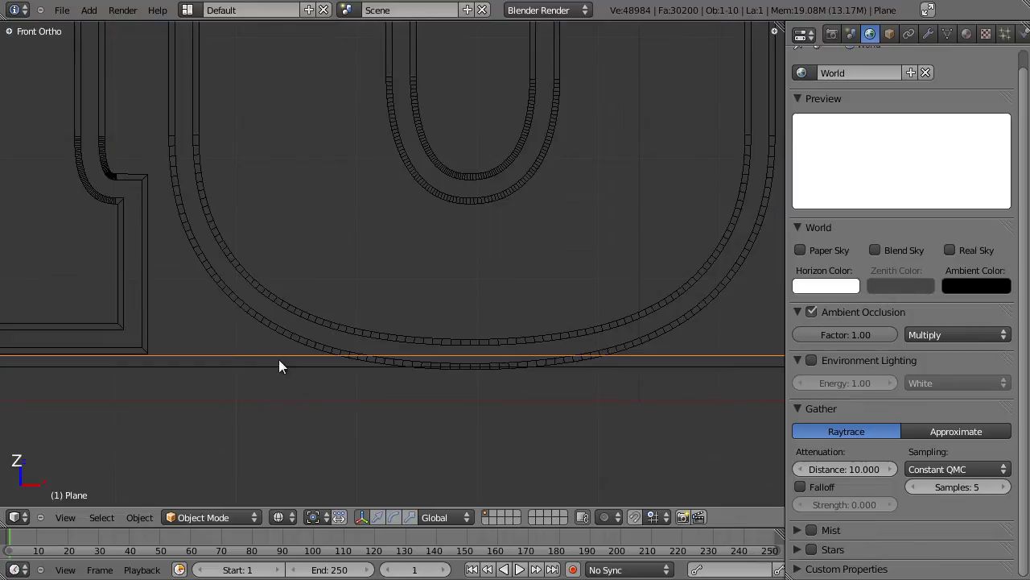
pyautogui.scroll(-3, 437, 299)
pyautogui.press('z')
pyautogui.moveTo(437, 299); pyautogui.dragTo(395, 349, button='middle')
pyautogui.scroll(-5, 385, 376)
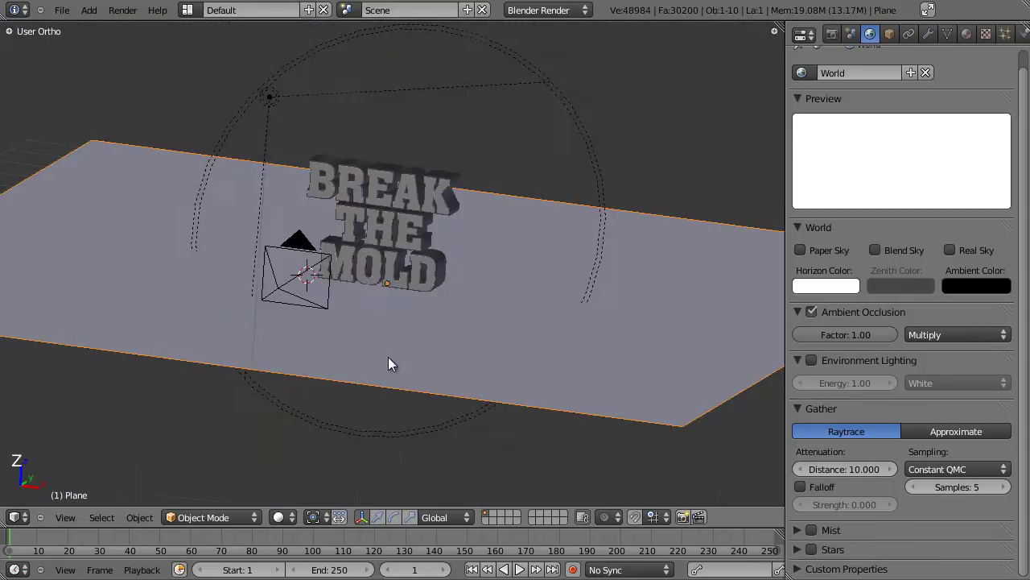
# Unlink the shared shadow material from the upper ground plane and give the plane a new material
pyautogui.click(967, 34)
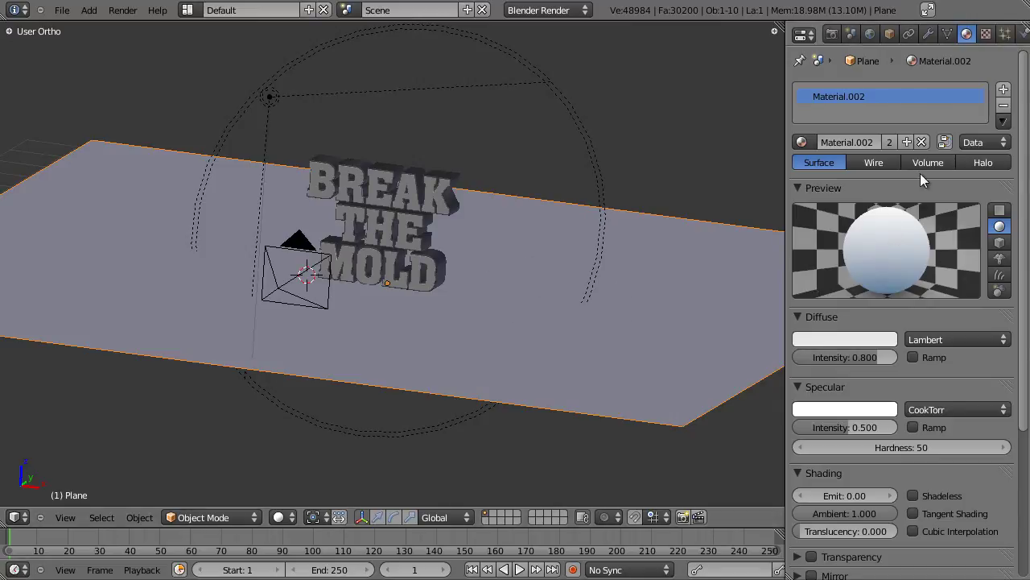
pyautogui.click(922, 141)
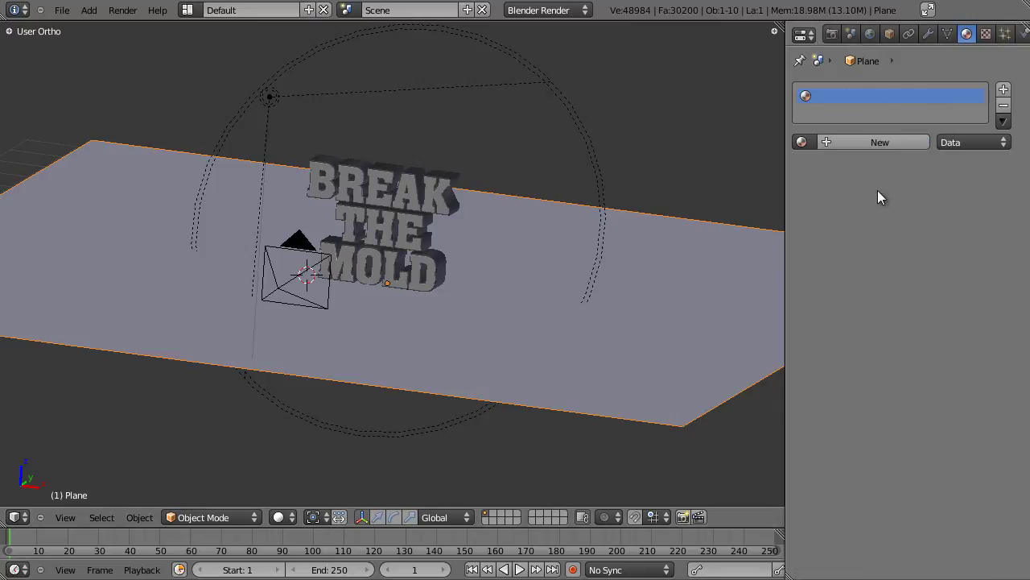
pyautogui.click(872, 143)
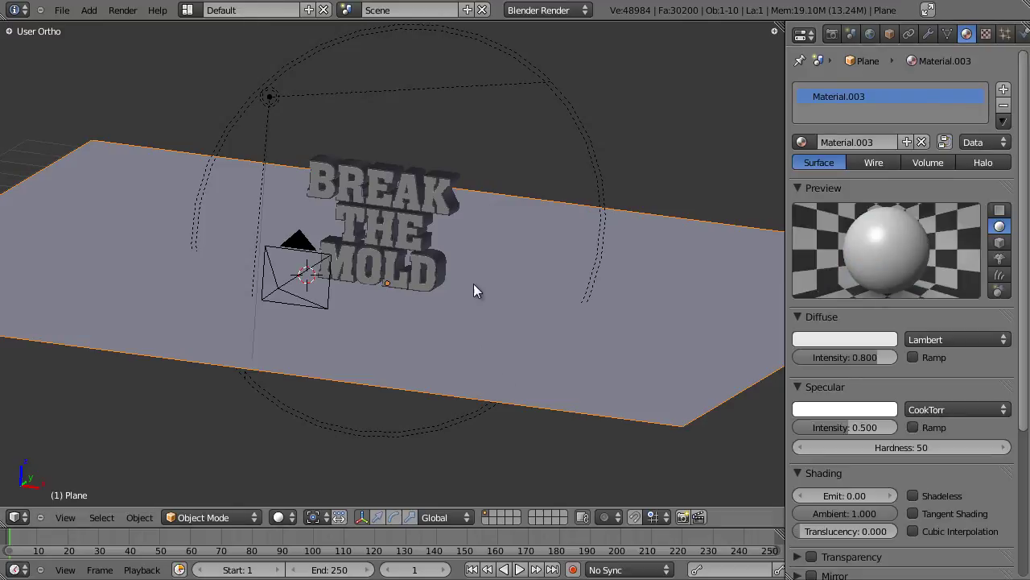
# Show the plane from the top and split off a second area beside it as a UV/Image Editor
pyautogui.scroll(3, 468, 294)
pyautogui.scroll(-2, 458, 322)
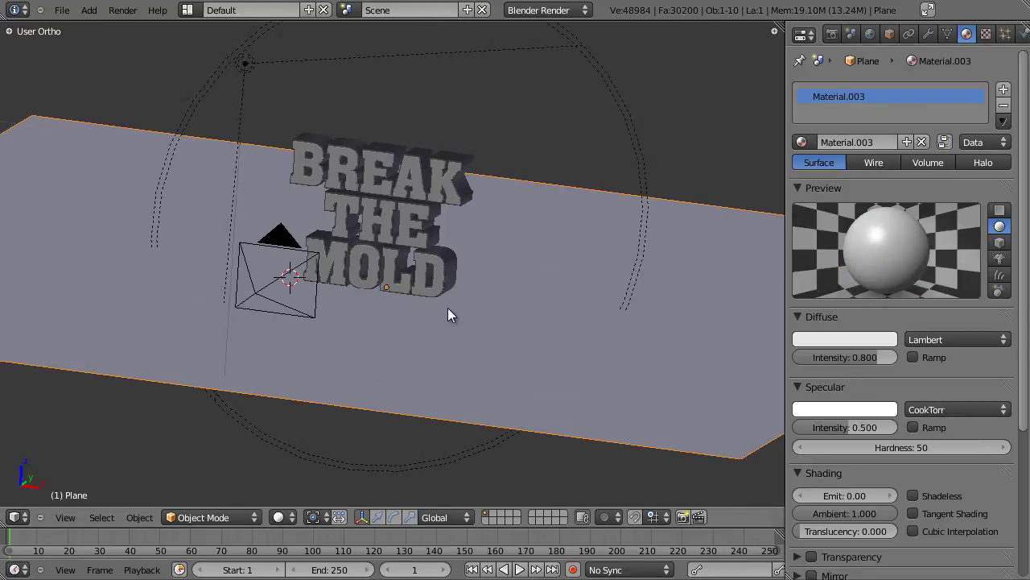
pyautogui.press('KP_7')
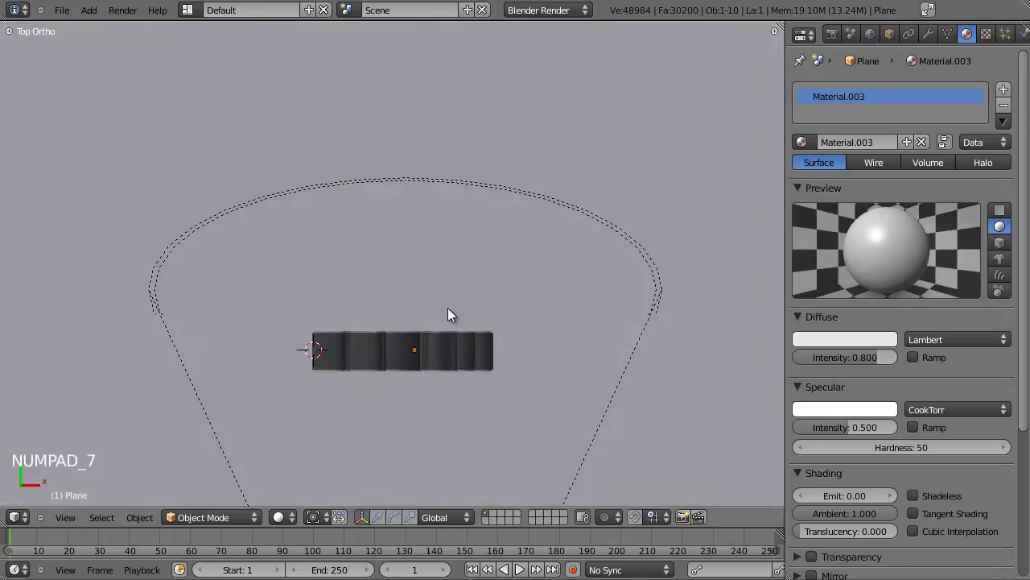
pyautogui.press('KP_5')
pyautogui.press('KP_5')
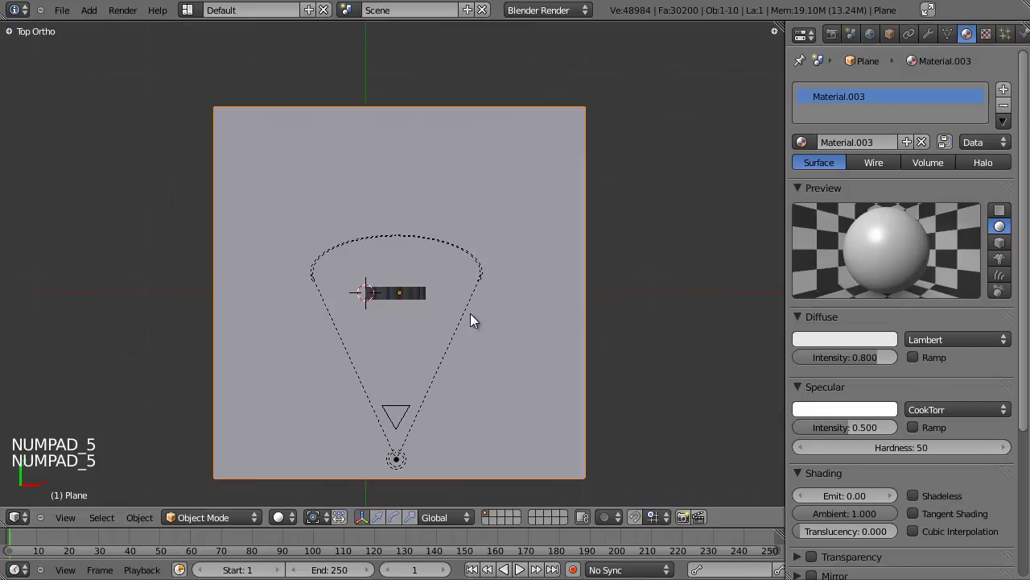
pyautogui.moveTo(774, 31); pyautogui.dragTo(451, 48)
pyautogui.click(467, 517)
pyautogui.click(506, 411)
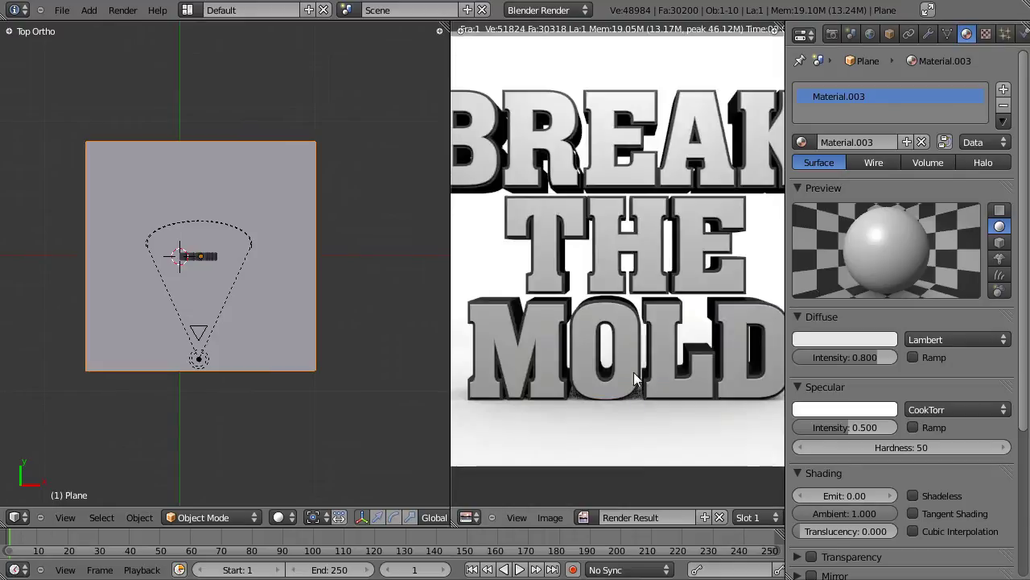
# Enter Edit Mode on the upper ground plane, select its whole mesh and unwrap it into the UV editor
pyautogui.scroll(-3, 254, 372)
pyautogui.press('Tab')
pyautogui.press('a')
pyautogui.press('a')
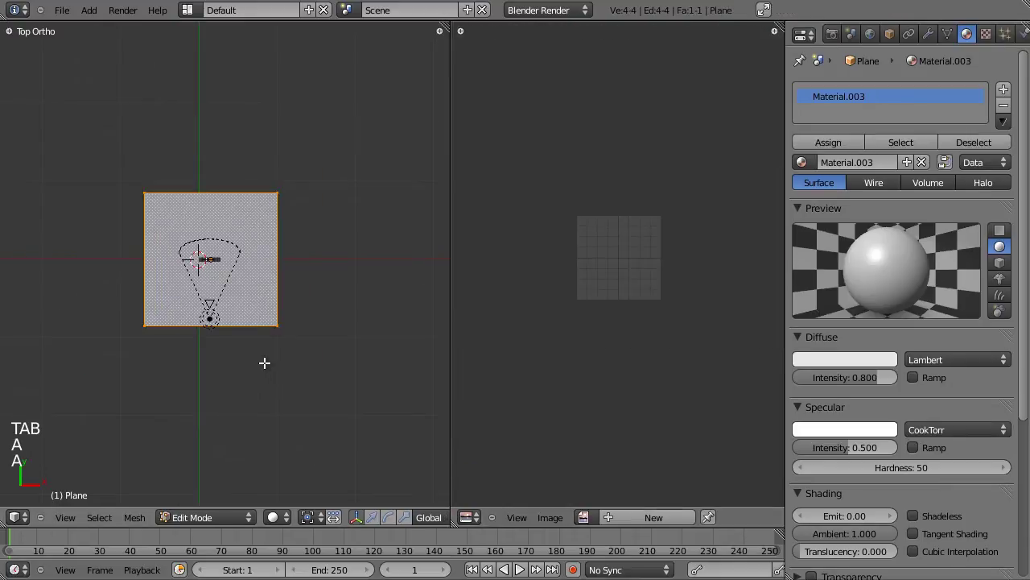
pyautogui.press('u')
pyautogui.click(265, 360)
pyautogui.scroll(6, 639, 321)
pyautogui.scroll(-3, 656, 329)
pyautogui.scroll(2, 694, 268)
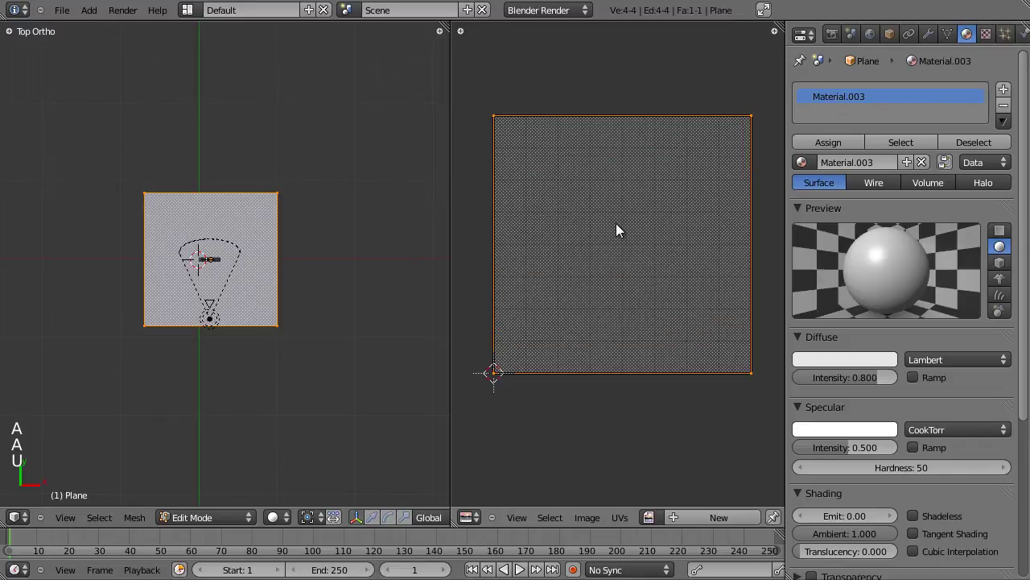
pyautogui.scroll(8, 287, 315)
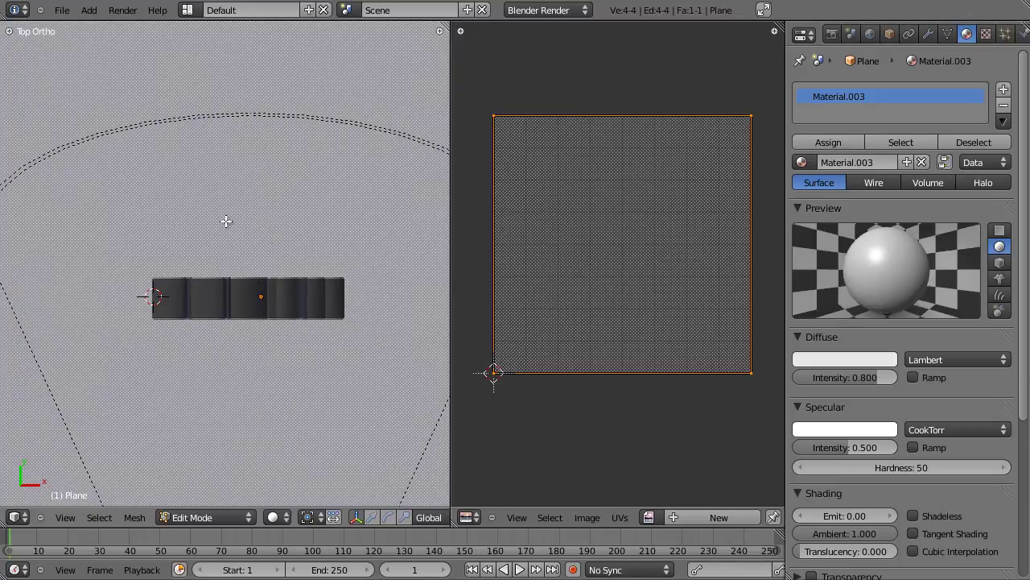
pyautogui.scroll(-5, 193, 274)
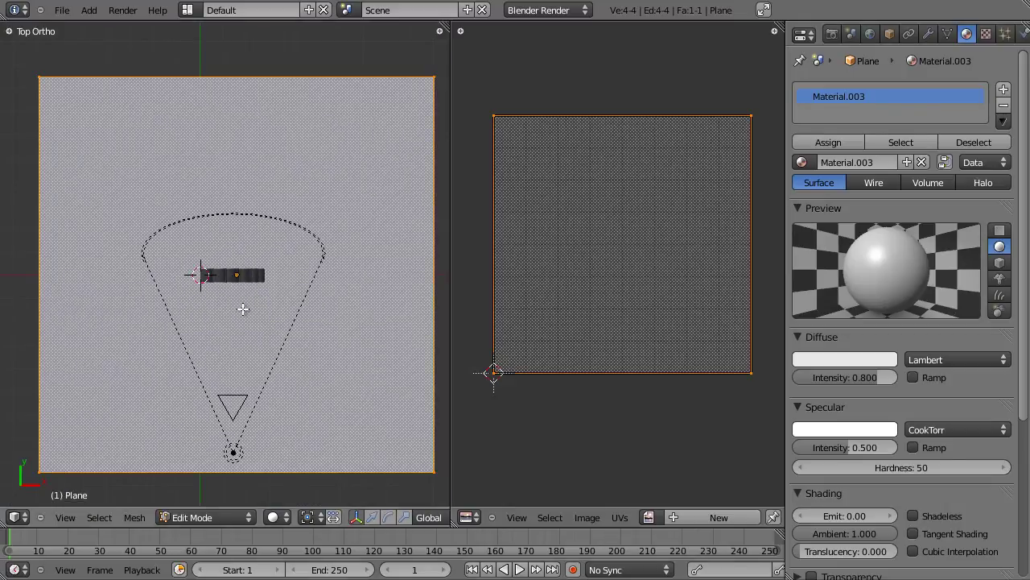
pyautogui.scroll(4, 241, 318)
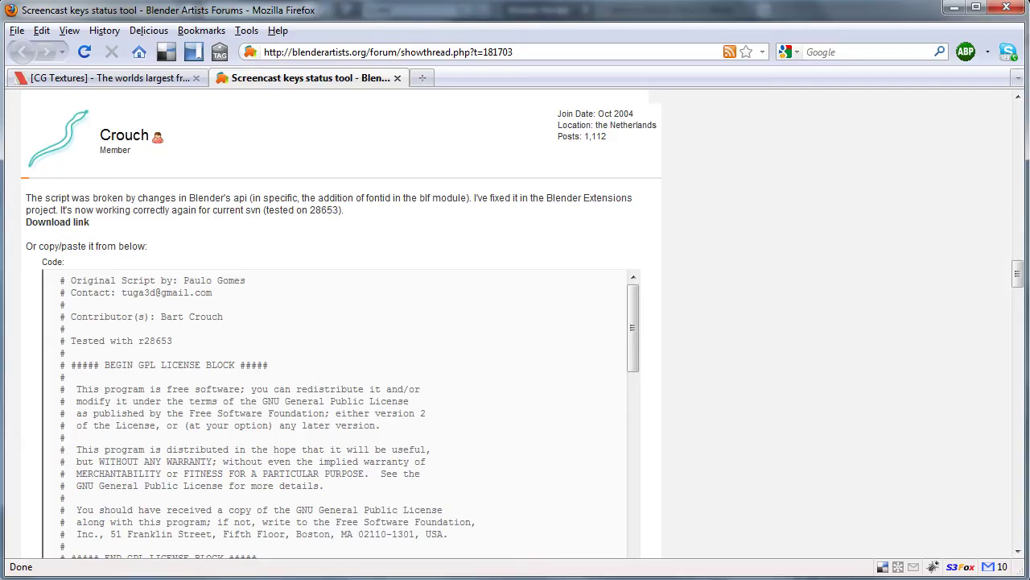
# Switch to the CG Textures site in Firefox and browse the Decals category for a masked concrete crack texture
pyautogui.click(158, 84)
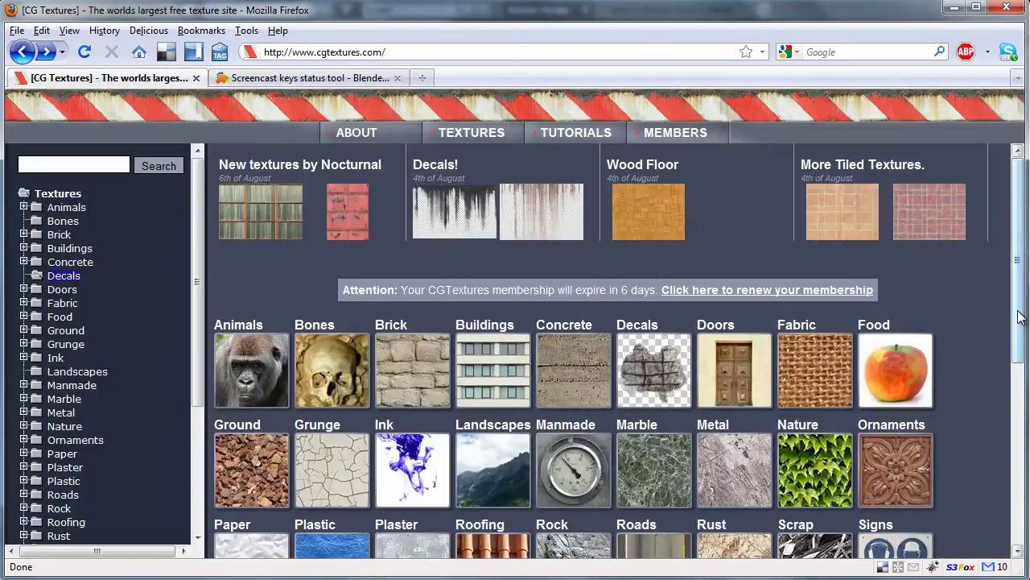
pyautogui.scroll(-2, 990, 320)
pyautogui.click(670, 281)
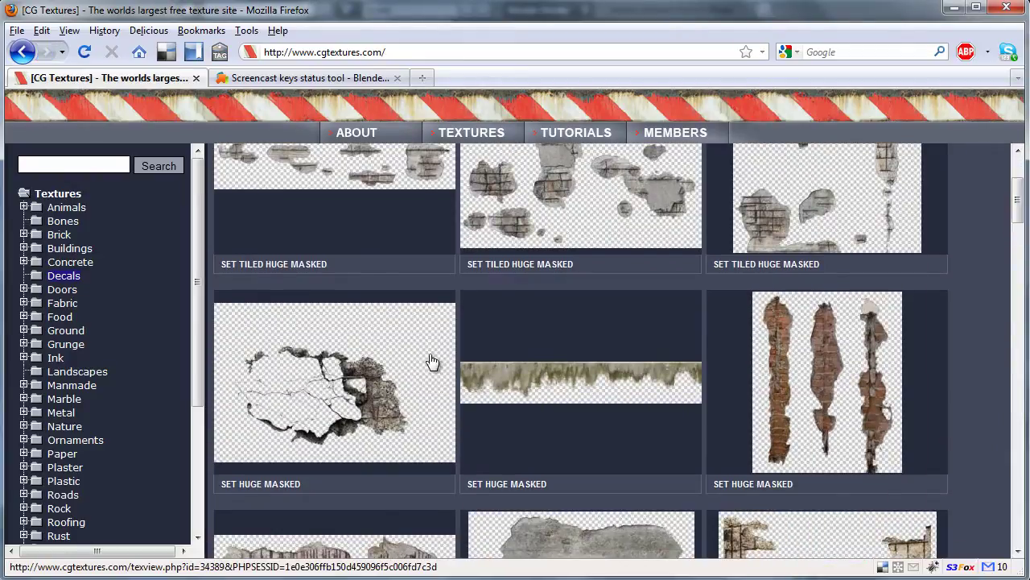
pyautogui.scroll(2, 945, 278)
pyautogui.scroll(-2, 940, 255)
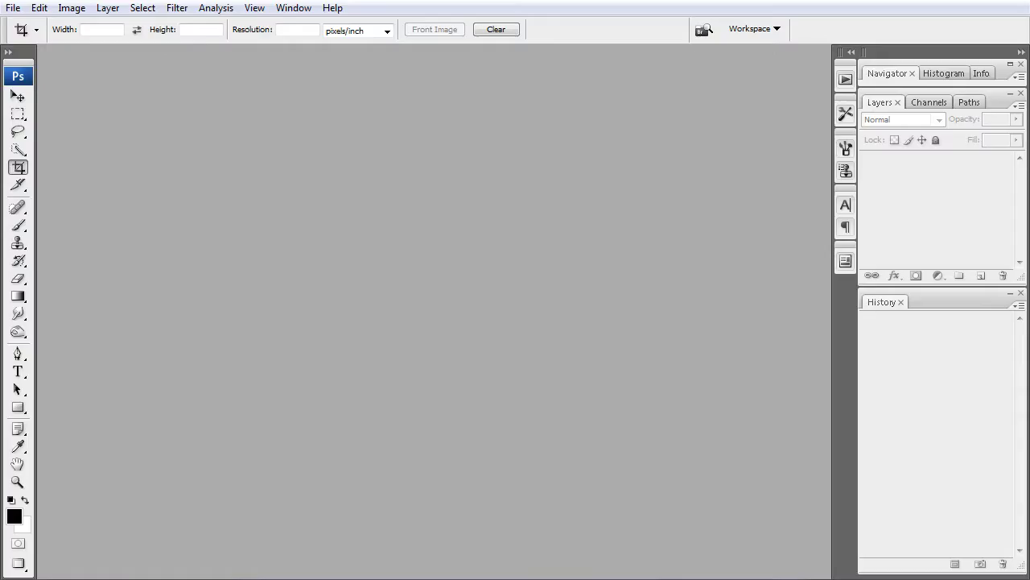
# Switch to Photoshop and open the recent file ConcreteMasked0010_7_H.png
pyautogui.click(13, 8)
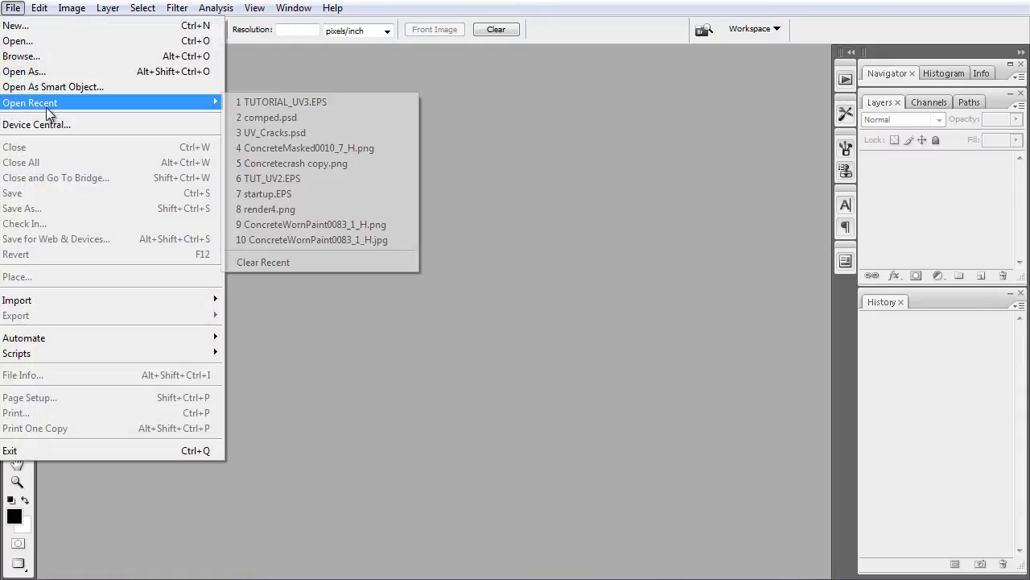
pyautogui.moveTo(219, 99)
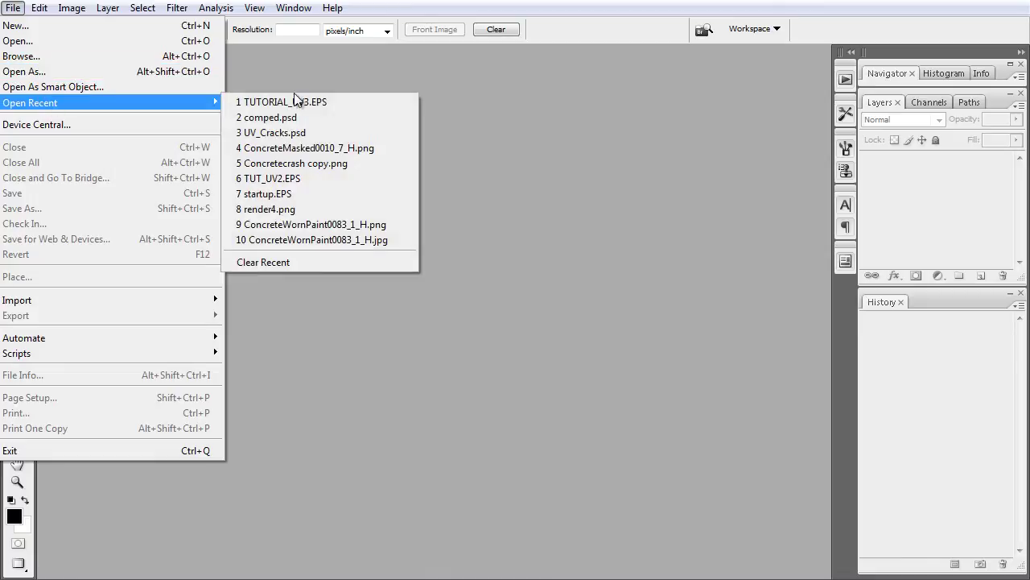
pyautogui.click(382, 148)
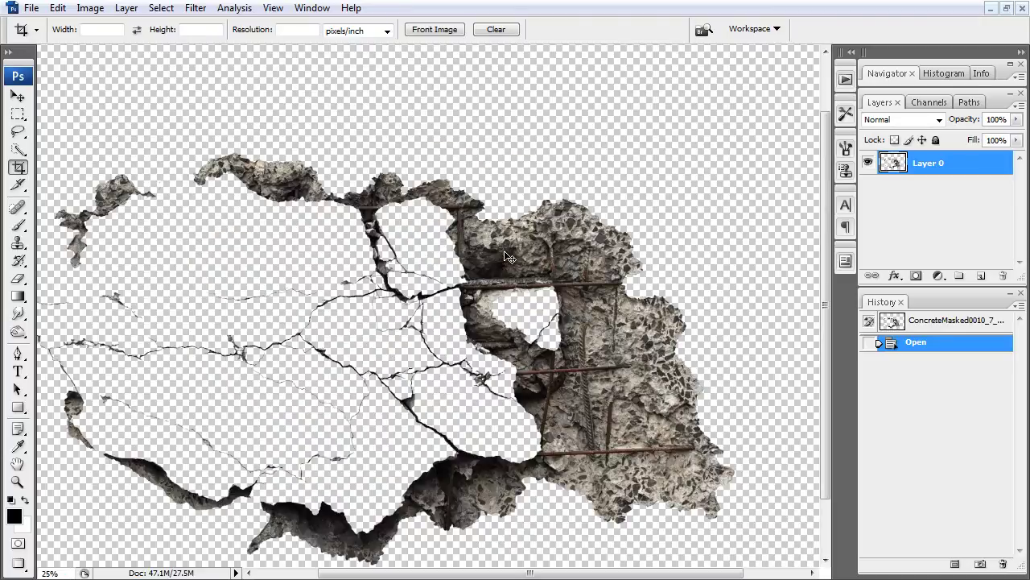
# Lasso the network of thin cracks inside the broken concrete, leaving out the thick rubble edges
pyautogui.hotkey('ctrl', '-')
pyautogui.hotkey('ctrl', '-')
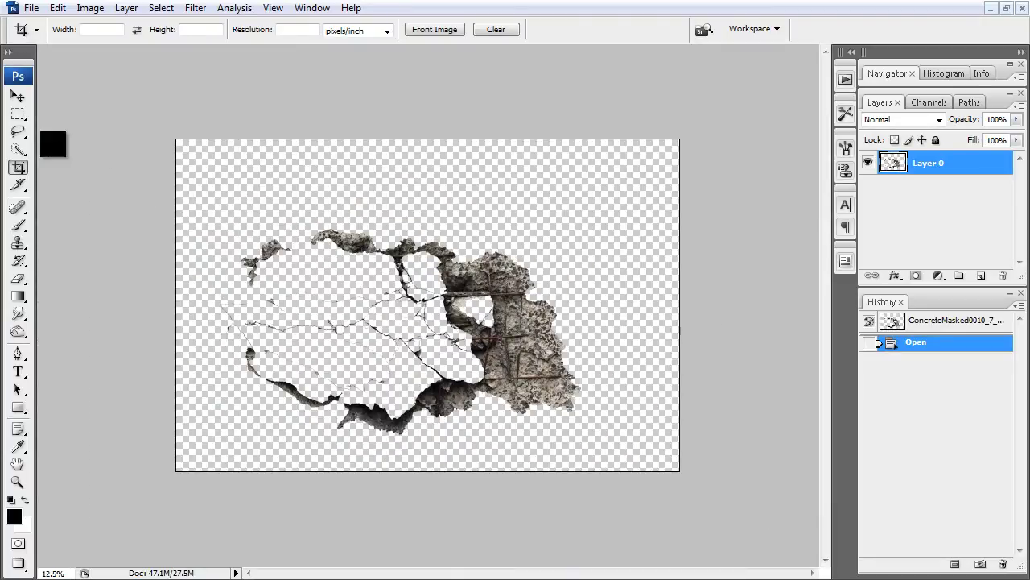
pyautogui.click(18, 131)
pyautogui.hotkey('ctrl', '+')
pyautogui.moveTo(364, 303); pyautogui.dragTo(476, 245)
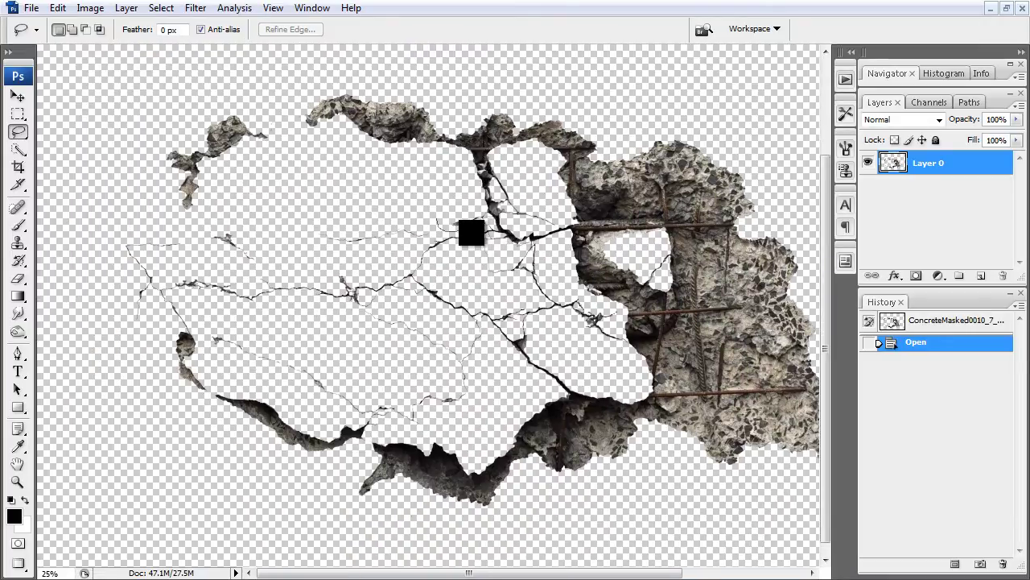
pyautogui.moveTo(492, 323)
pyautogui.mouseDown()
pyautogui.moveTo(497, 368)
pyautogui.moveTo(421, 428)
pyautogui.moveTo(359, 416)
pyautogui.moveTo(143, 322)
pyautogui.moveTo(72, 249)
pyautogui.moveTo(322, 202)
pyautogui.moveTo(405, 198)
pyautogui.moveTo(439, 219)
pyautogui.mouseUp()
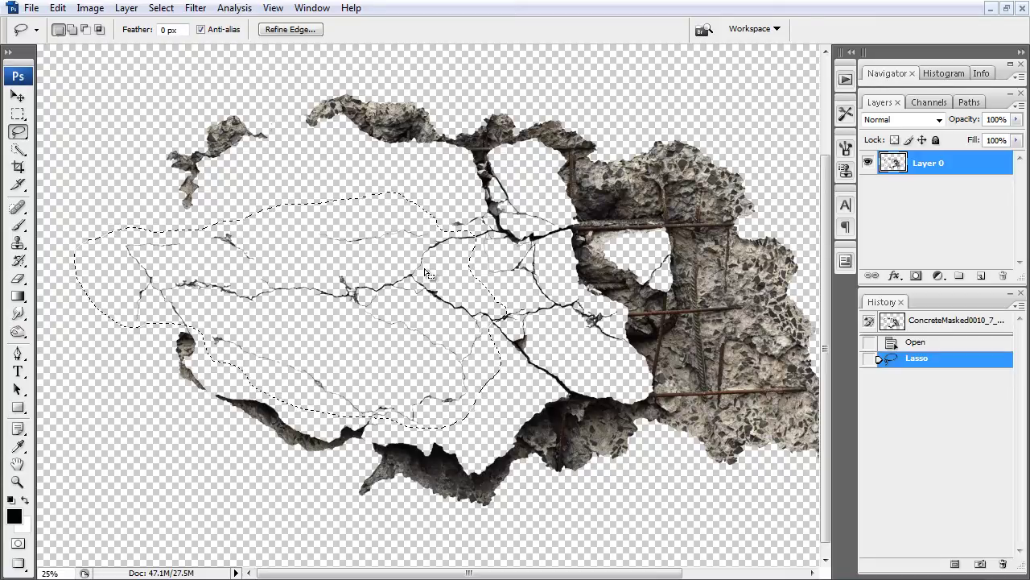
# Hide the original concrete layer, add a new layer, clear the selection and paste the copied cracks
pyautogui.click(869, 163)
pyautogui.click(980, 276)
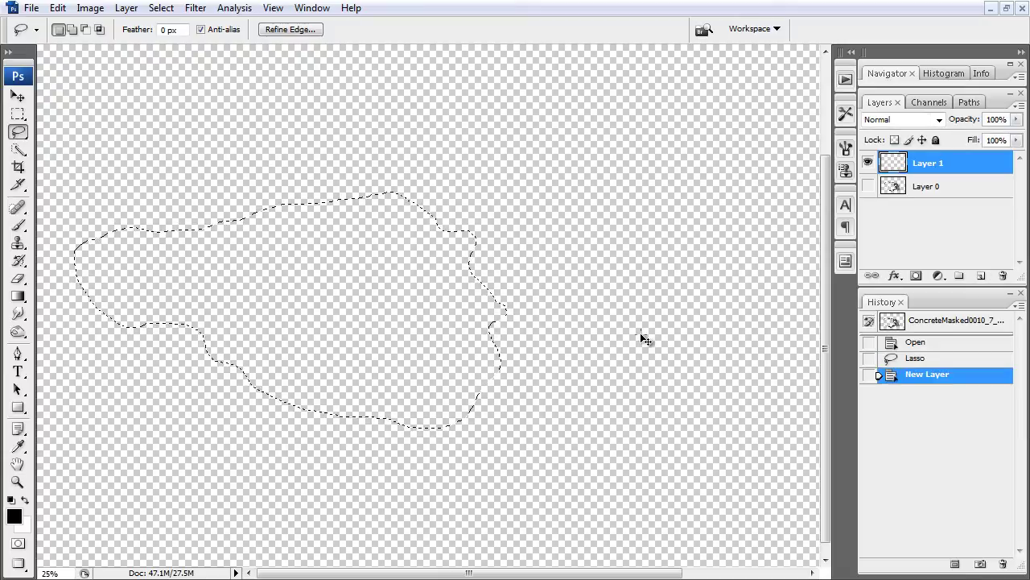
pyautogui.hotkey('ctrl', 'd')
pyautogui.hotkey('ctrl', '-')
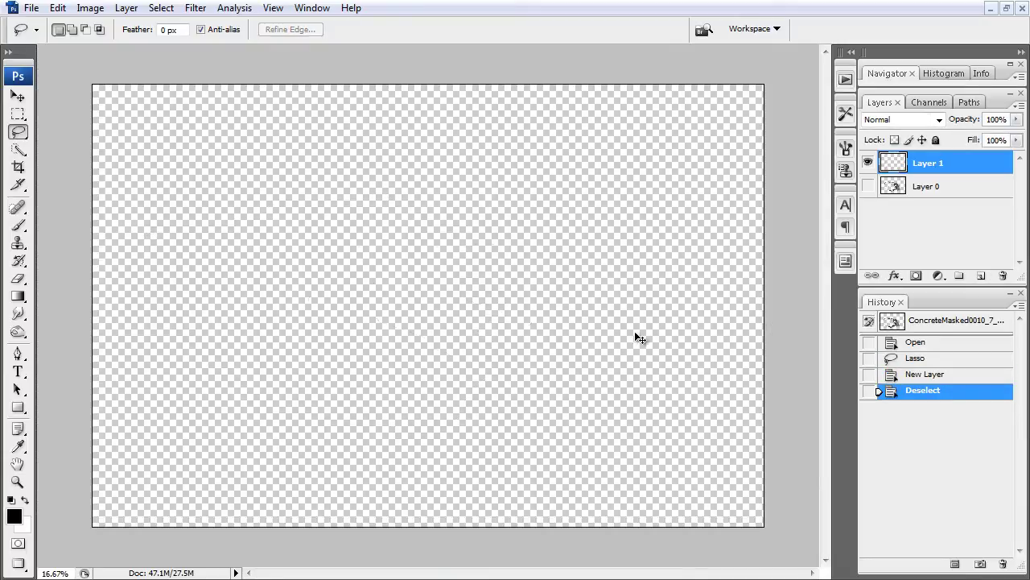
pyautogui.hotkey('ctrl', 'v')
pyautogui.hotkey('ctrl', '+')
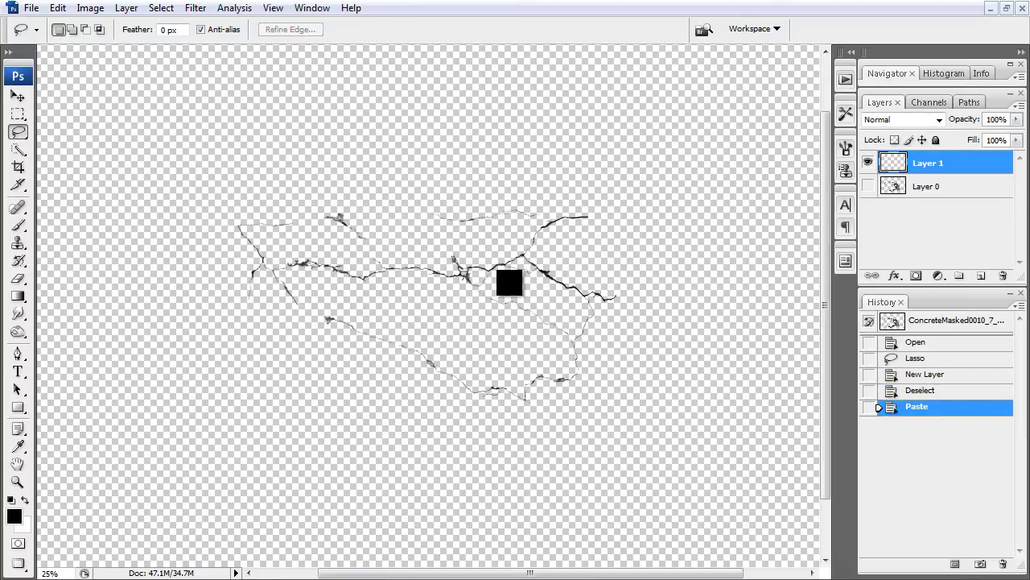
pyautogui.click(18, 95)
pyautogui.hotkey('ctrl', '+')
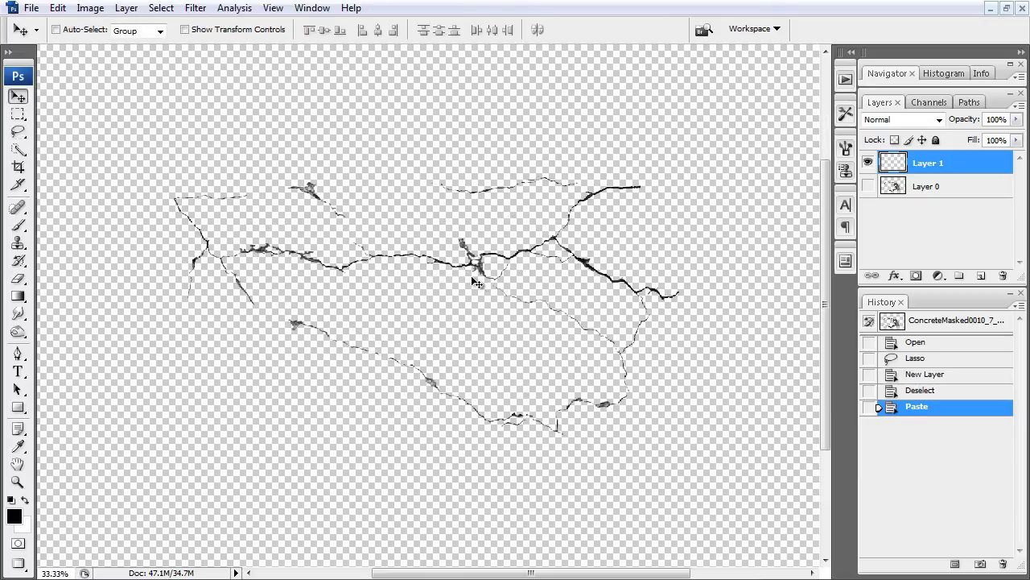
# Move the pasted cracks toward the canvas's left side, then paste a second copy and rotate it about -62° to join their right end
pyautogui.hotkey('ctrl', '-')
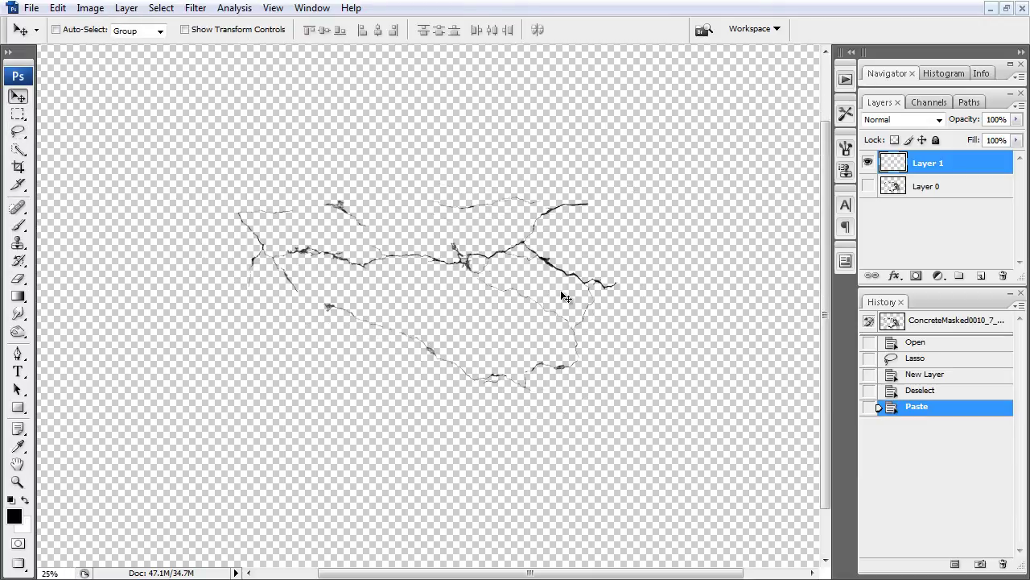
pyautogui.hotkey('ctrl', '-')
pyautogui.hotkey('ctrl', '-')
pyautogui.moveTo(567, 295); pyautogui.dragTo(467, 300)
pyautogui.hotkey('ctrl', 'v')
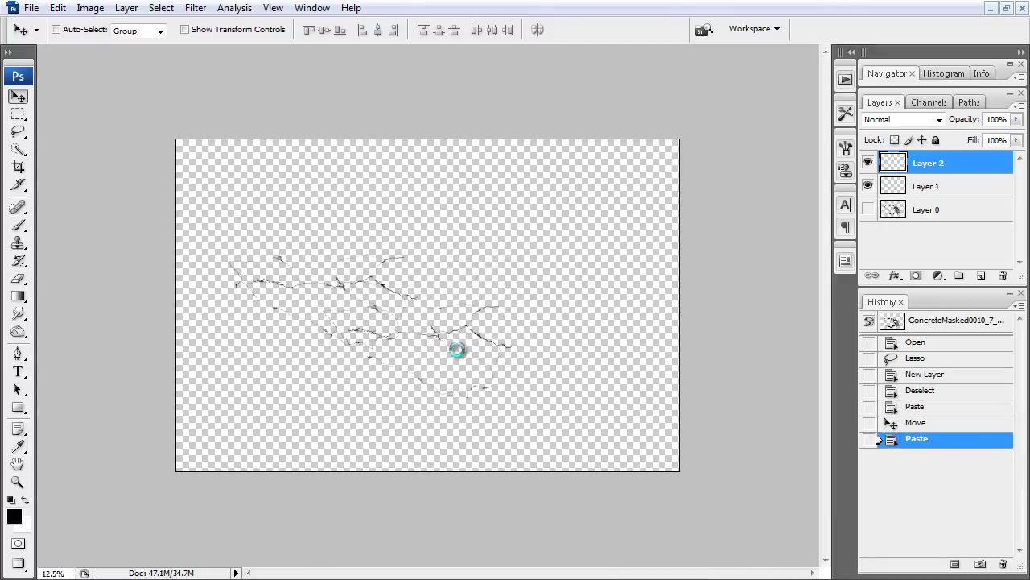
pyautogui.hotkey('ctrl', 't')
pyautogui.moveTo(569, 376); pyautogui.dragTo(580, 288)
pyautogui.moveTo(584, 343); pyautogui.dragTo(561, 255)
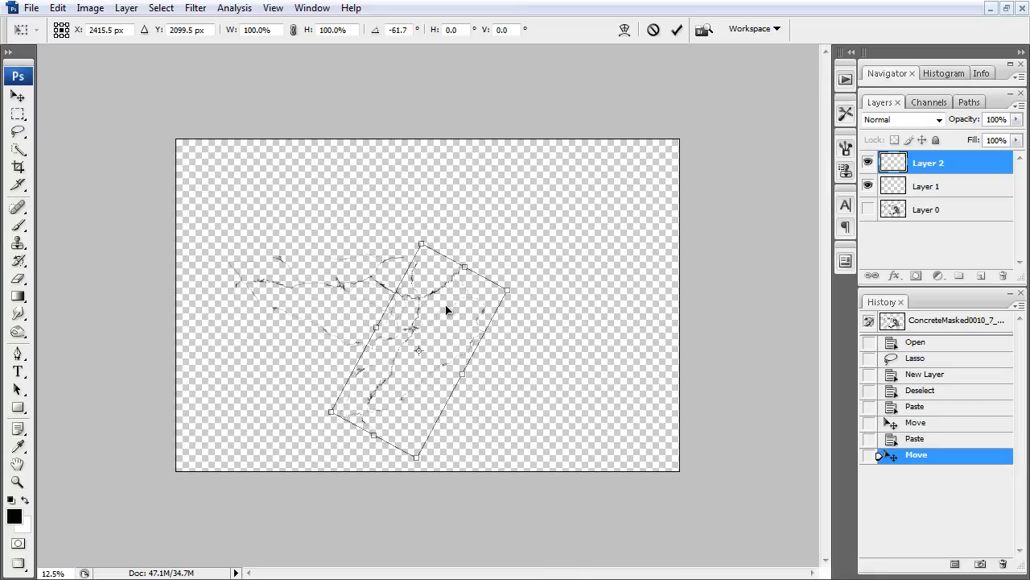
pyautogui.press('Return')
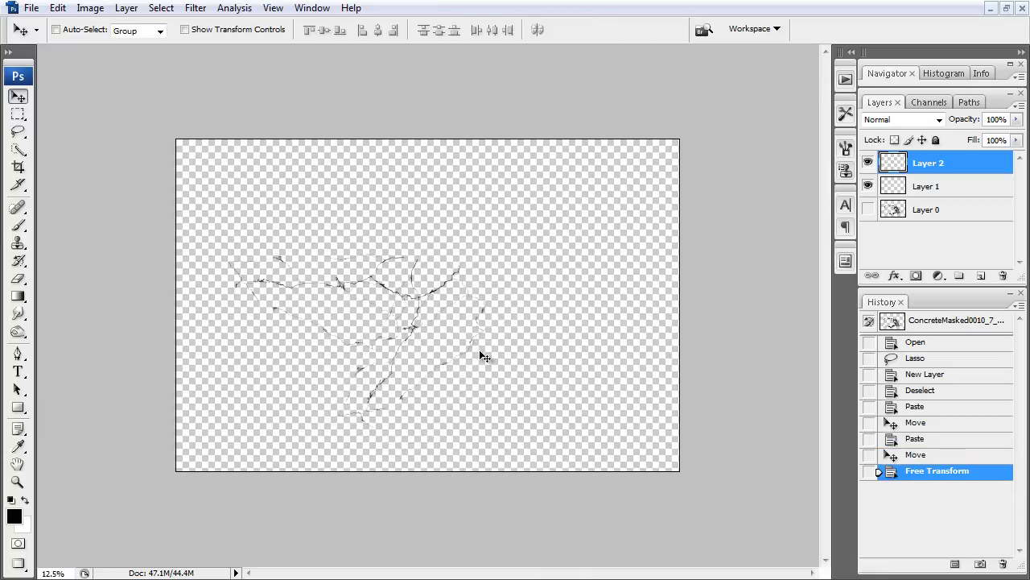
# Paste a third copy of the cracks and rotate and position it so it runs diagonally down to the lower right from the center
pyautogui.hotkey('ctrl', 'v')
pyautogui.moveTo(452, 326); pyautogui.dragTo(636, 367)
pyautogui.hotkey('ctrl', 't')
pyautogui.moveTo(674, 269); pyautogui.dragTo(411, 214)
pyautogui.press('Return')
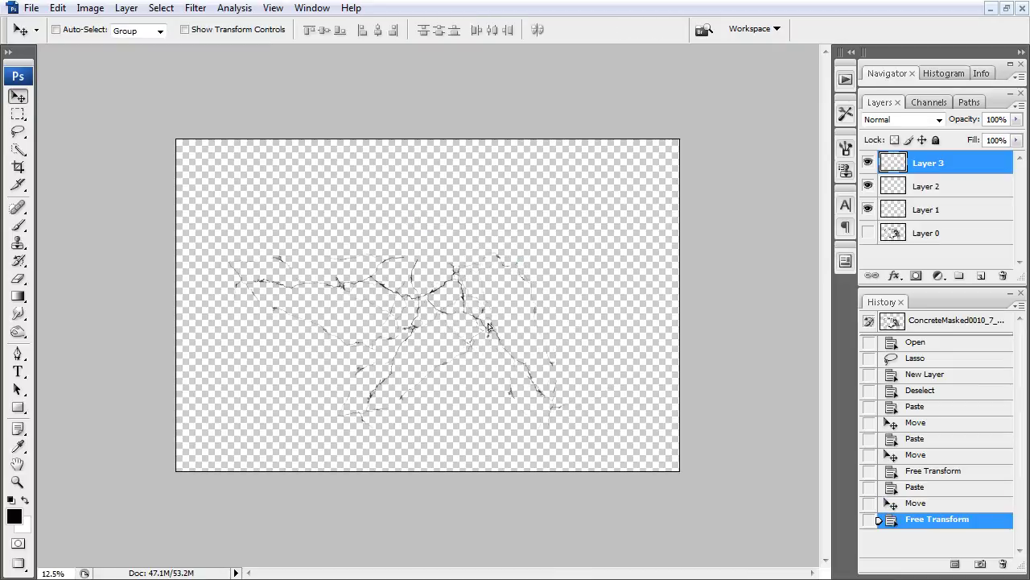
pyautogui.moveTo(628, 255); pyautogui.dragTo(638, 290)
pyautogui.moveTo(492, 277); pyautogui.dragTo(482, 235)
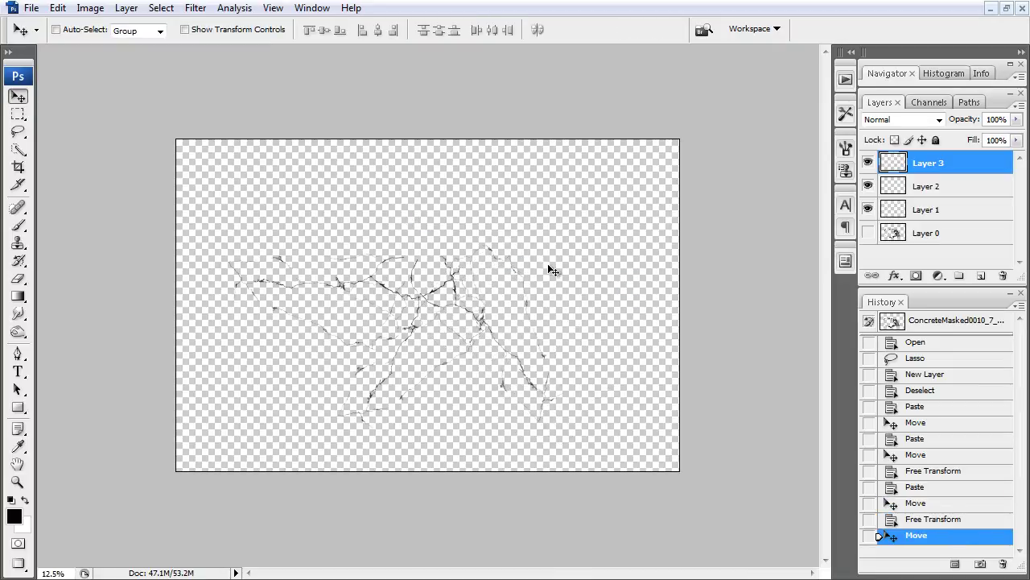
# Paste a fourth copy of the cracks and rotate and place it so it extends from the center toward the canvas's right side
pyautogui.hotkey('ctrl', 'v')
pyautogui.moveTo(463, 304); pyautogui.dragTo(483, 314)
pyautogui.hotkey('ctrl', 't')
pyautogui.moveTo(701, 299); pyautogui.dragTo(565, 314)
pyautogui.moveTo(526, 340); pyautogui.dragTo(512, 365)
pyautogui.moveTo(580, 342); pyautogui.dragTo(588, 312)
pyautogui.moveTo(680, 360); pyautogui.dragTo(696, 284)
pyautogui.press('Return')
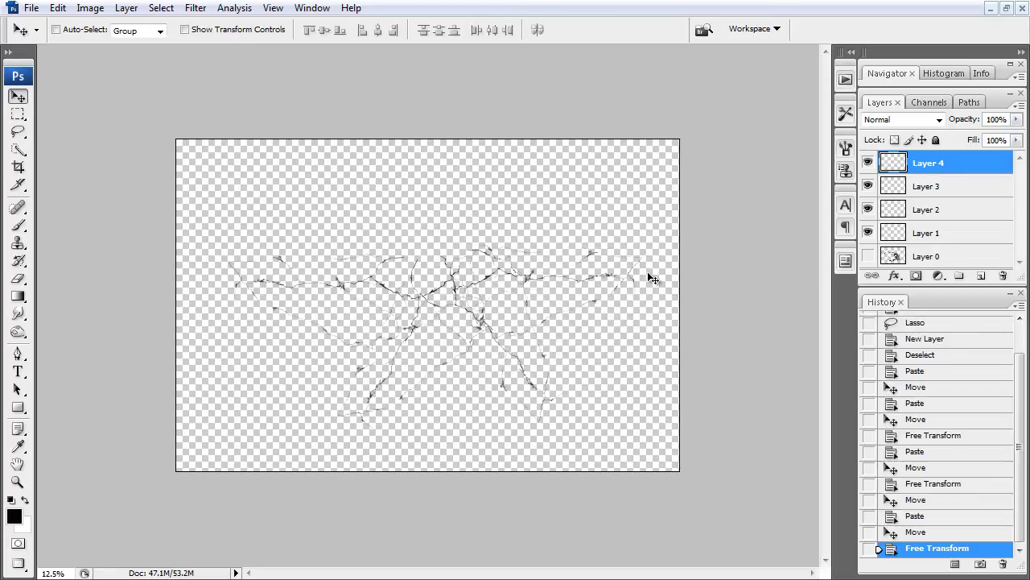
# Fade the inner end of the fourth crack copy near the center with the Eraser
pyautogui.hotkey('ctrl', '+')
pyautogui.click(18, 278)
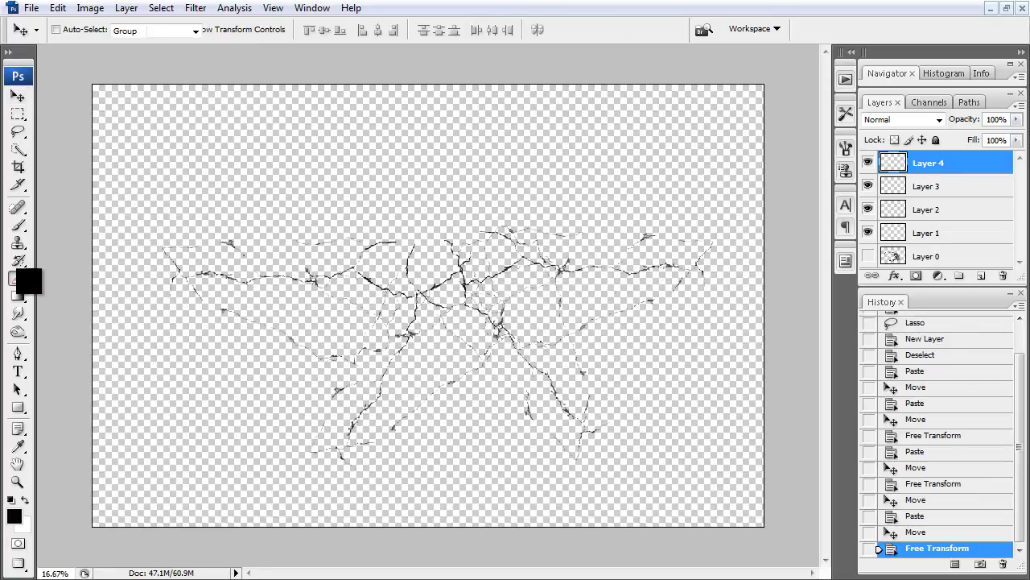
pyautogui.moveTo(534, 267)
pyautogui.mouseDown()
pyautogui.moveTo(510, 228)
pyautogui.moveTo(469, 229)
pyautogui.mouseUp()
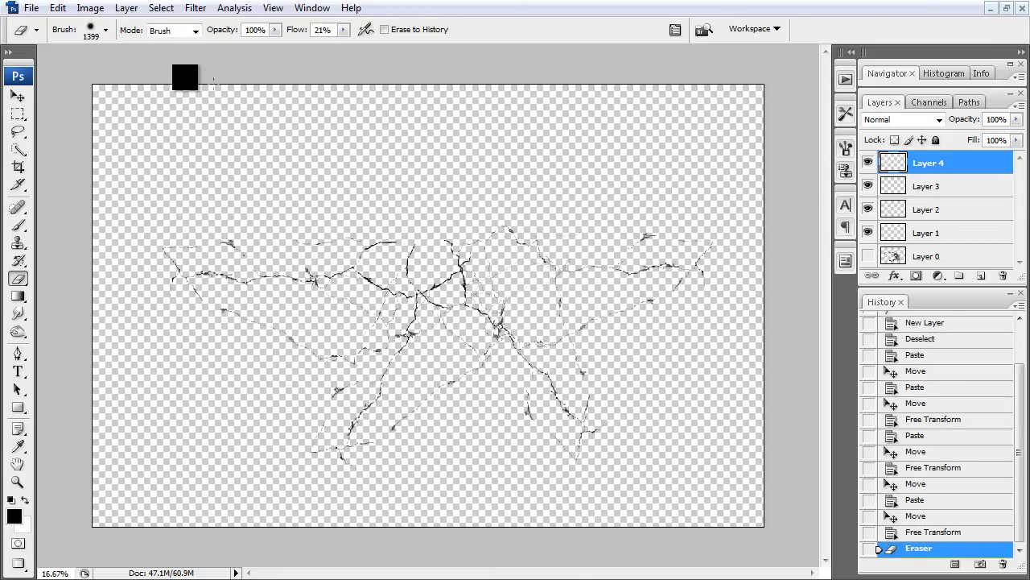
# Increase the Eraser brush's hardness and erase the cracks at the far right of the fourth copy
pyautogui.click(107, 30)
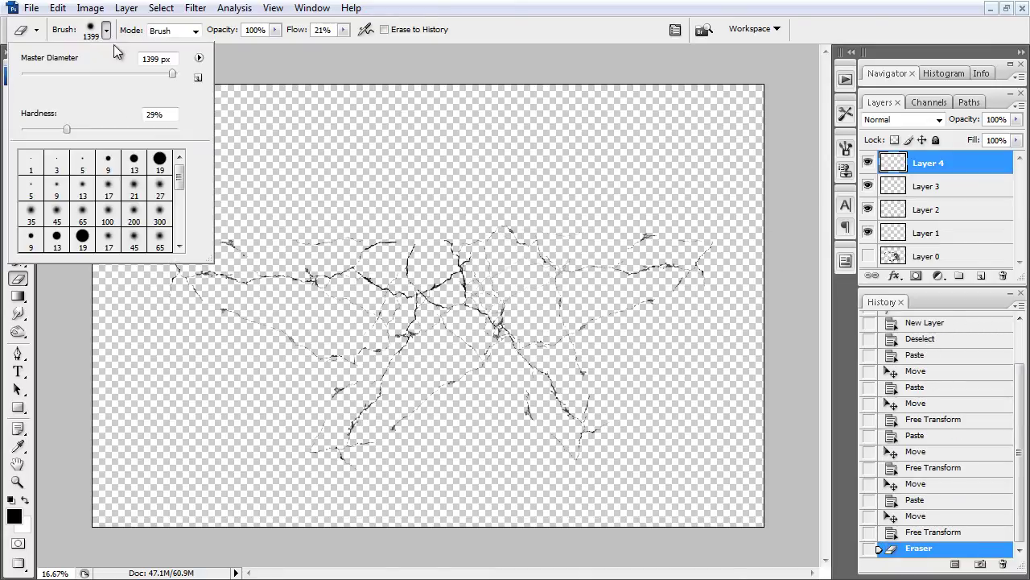
pyautogui.moveTo(153, 131); pyautogui.dragTo(173, 131)
pyautogui.click(576, 256)
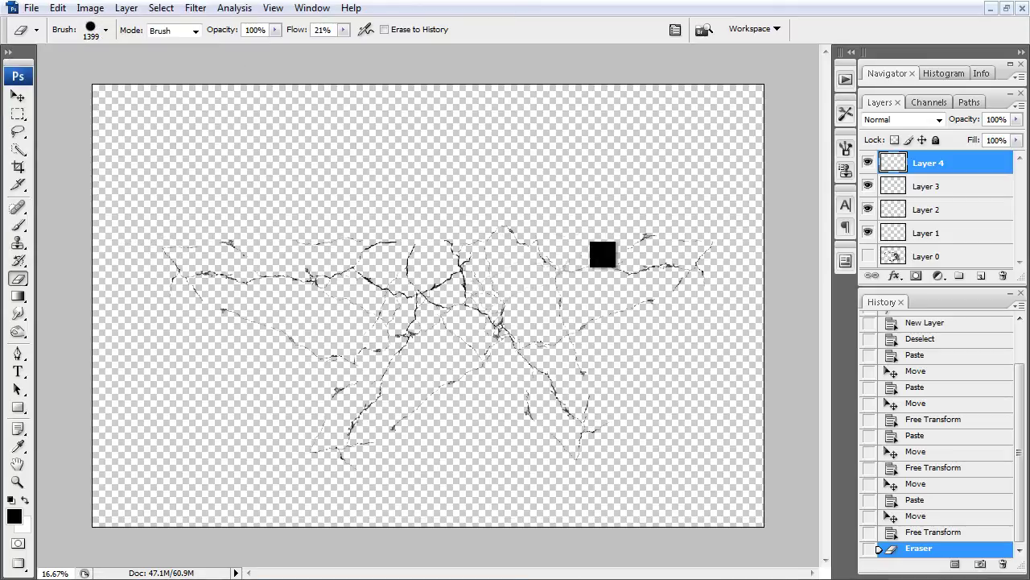
pyautogui.moveTo(648, 268)
pyautogui.mouseDown()
pyautogui.moveTo(653, 232)
pyautogui.moveTo(653, 249)
pyautogui.mouseUp()
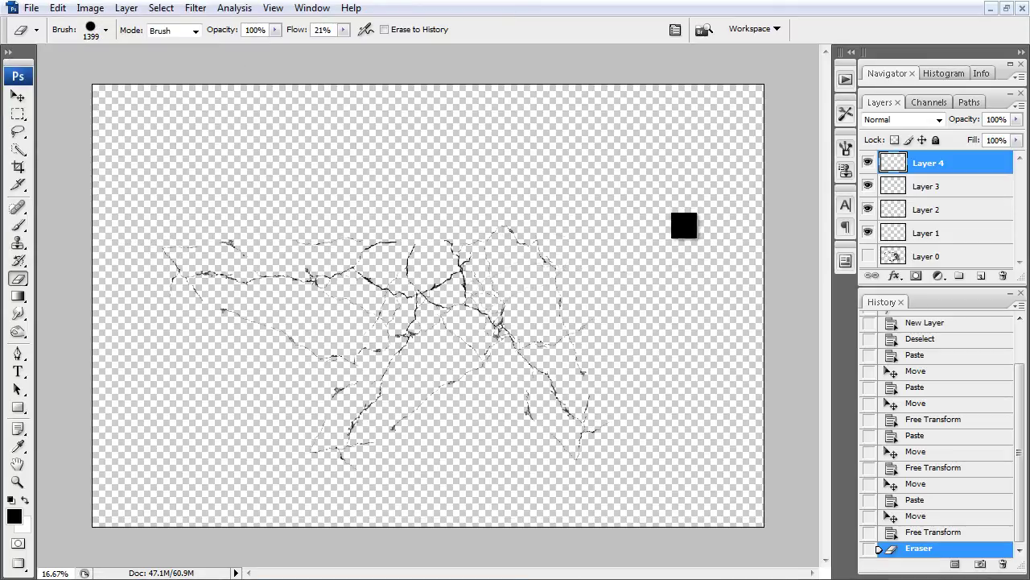
pyautogui.press('v')
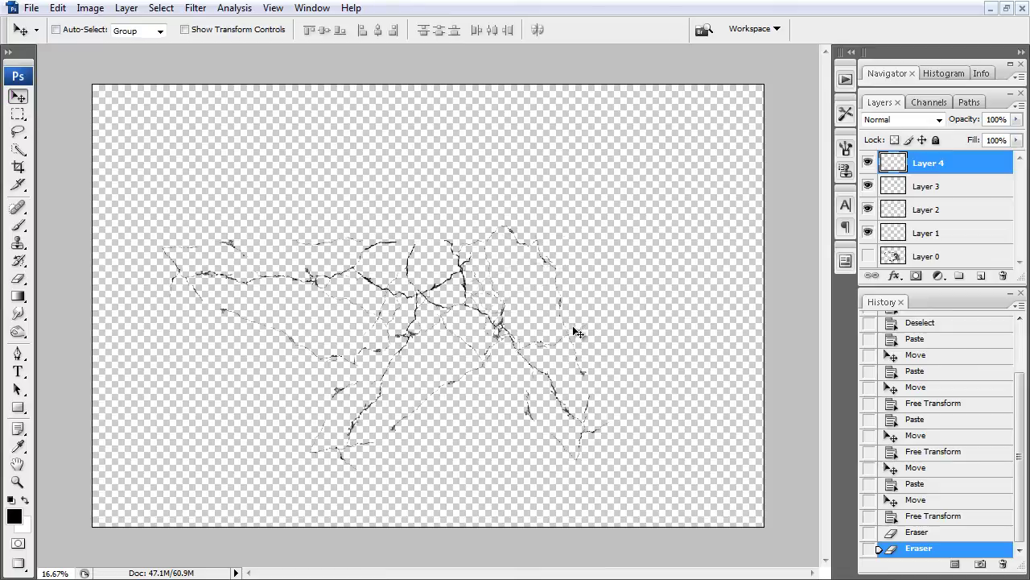
# Open the recent file Concretecrash copy.png and inspect its finished crack network up close
pyautogui.click(31, 8)
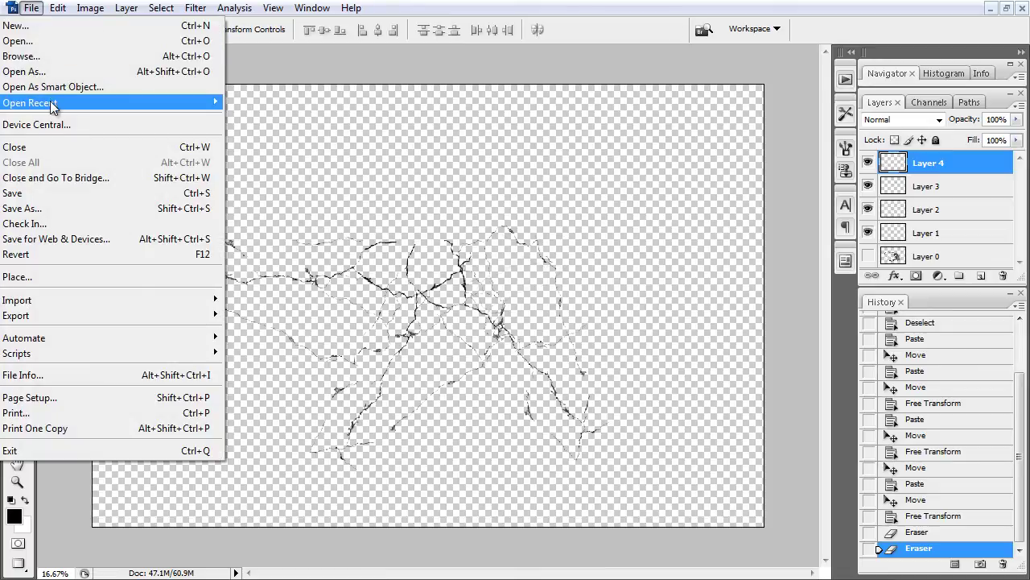
pyautogui.moveTo(211, 102)
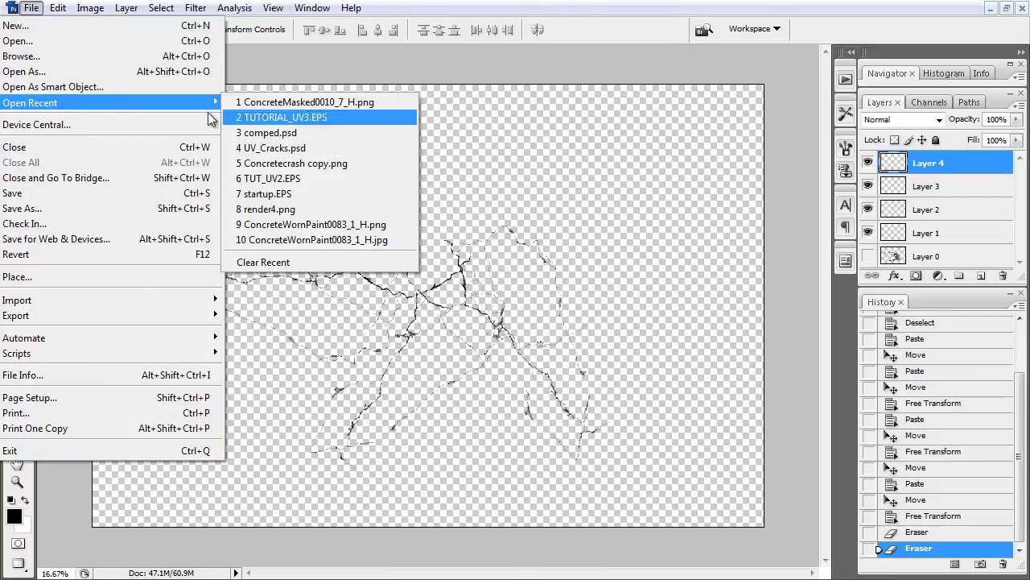
pyautogui.click(350, 162)
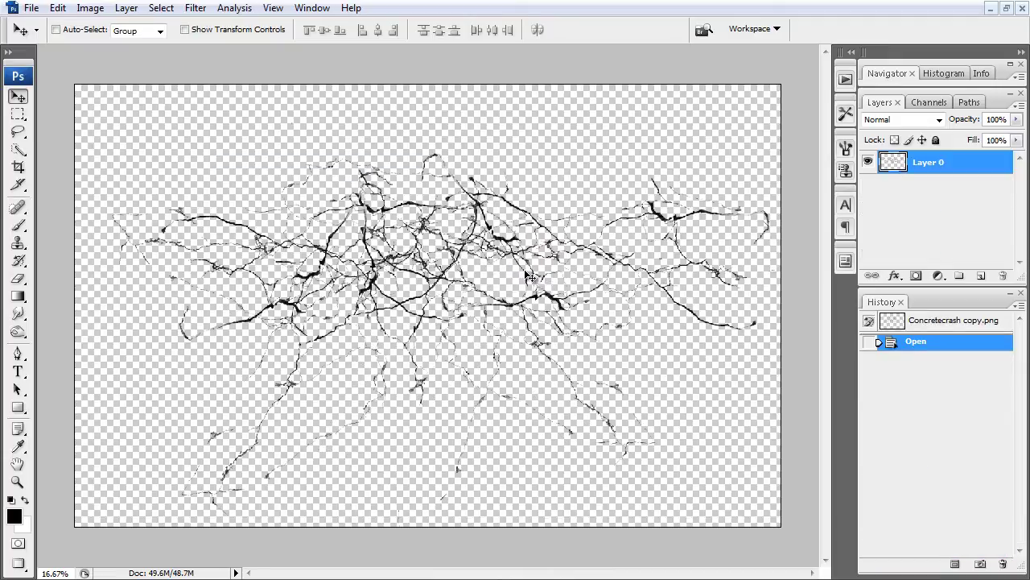
pyautogui.hotkey('ctrl', '+')
pyautogui.hotkey('ctrl', '+')
pyautogui.hotkey('ctrl', '-')
pyautogui.hotkey('ctrl', '-')
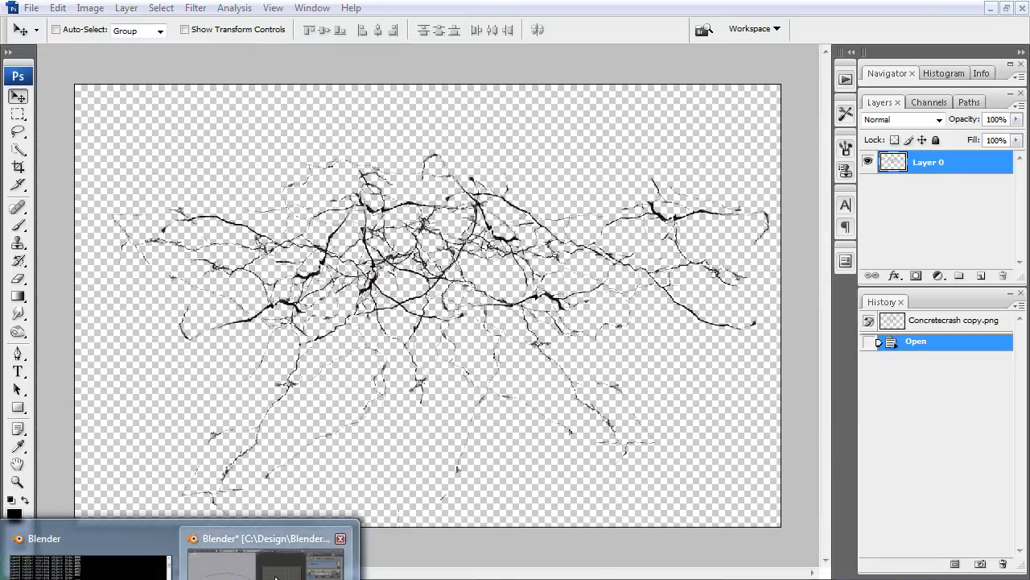
# Switch to Blender and load Concretecrash copy.png from the BreaktheMold folder into the UV editor
pyautogui.click(268, 564)
pyautogui.scroll(-7, 368, 304)
pyautogui.click(587, 517)
pyautogui.click(623, 487)
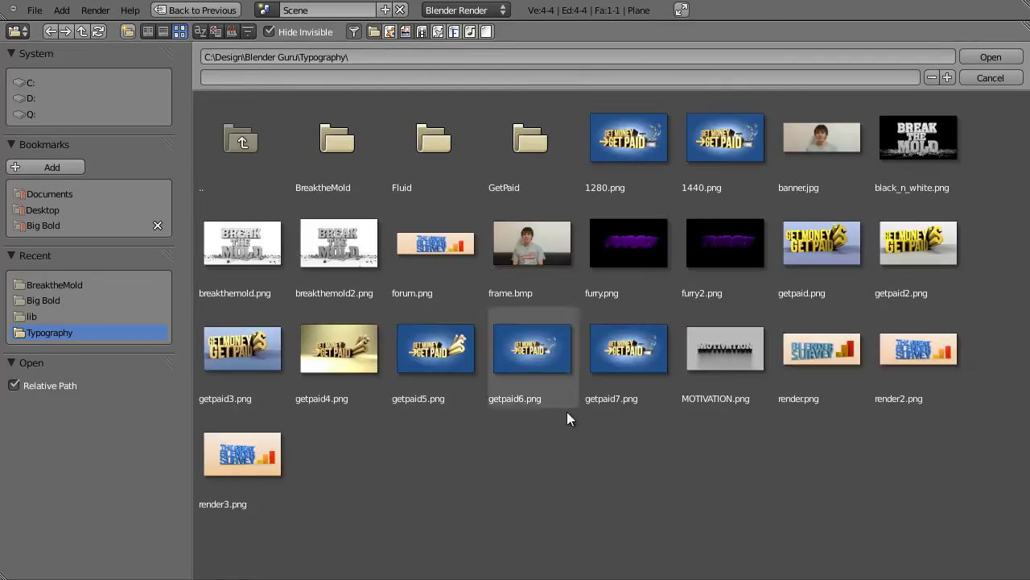
pyautogui.click(330, 165)
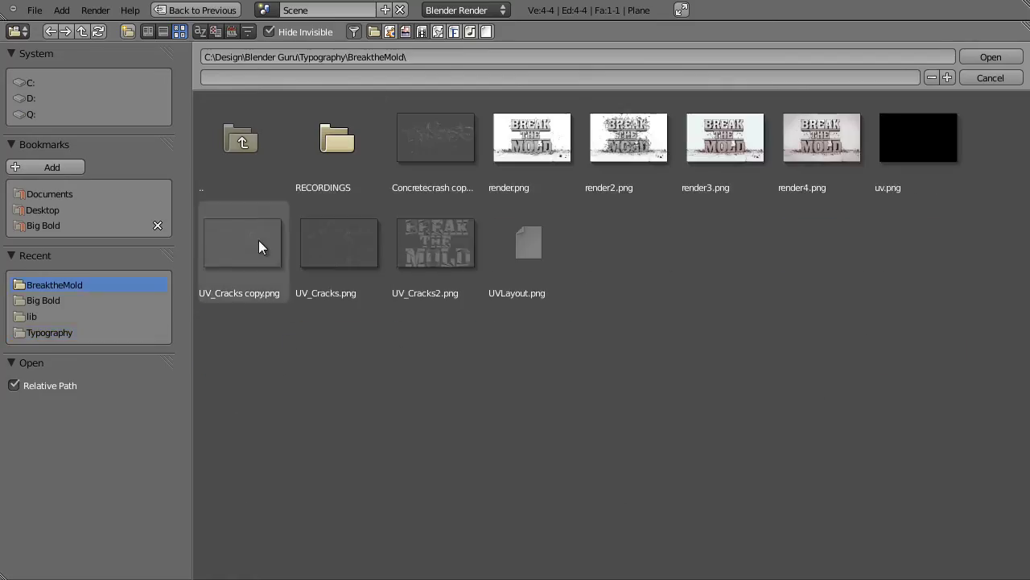
pyautogui.click(436, 138)
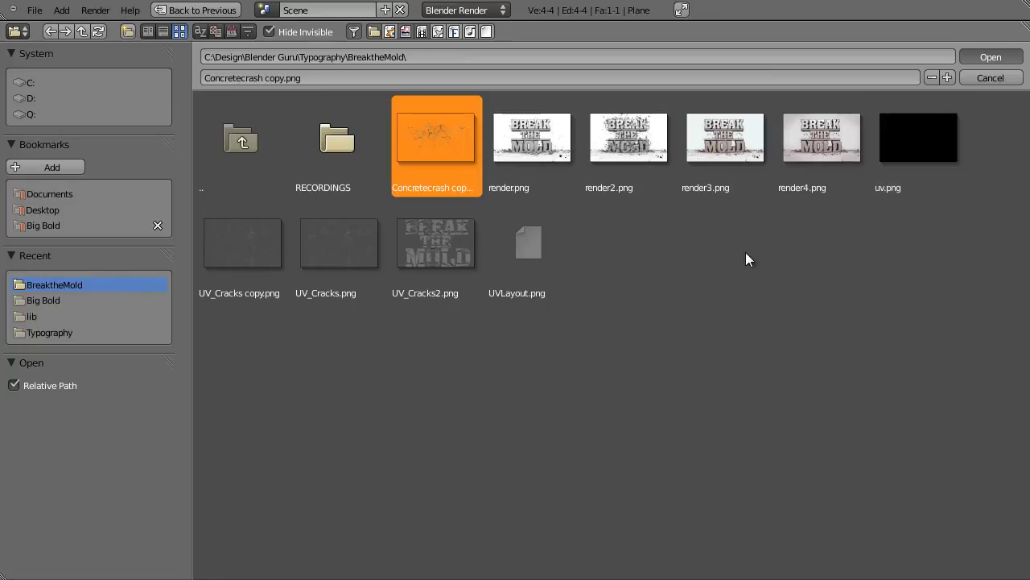
pyautogui.press('Return')
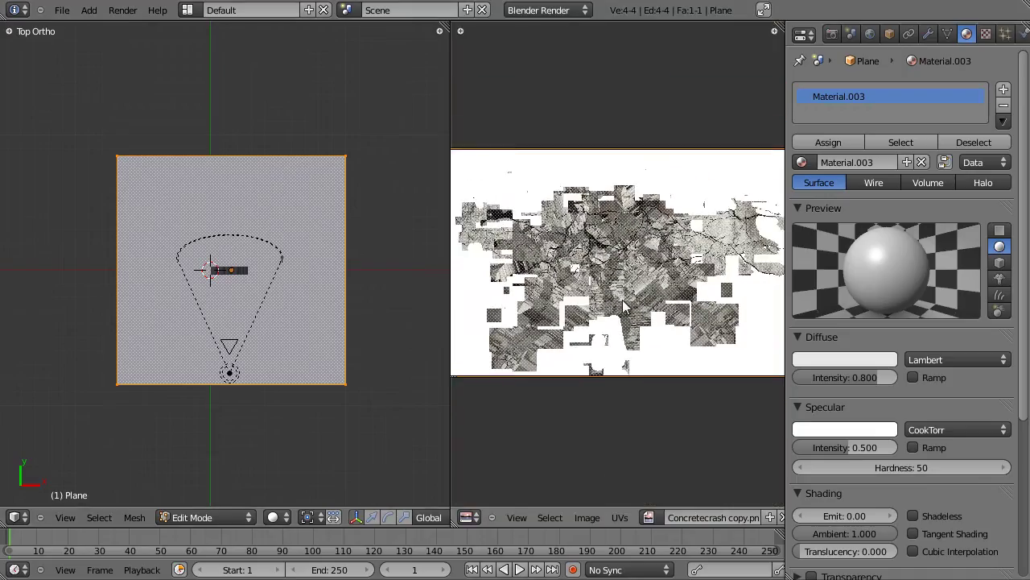
# Examine the crack image over the plane's UVs and compare it with the text's position on the plane
pyautogui.scroll(4, 686, 274)
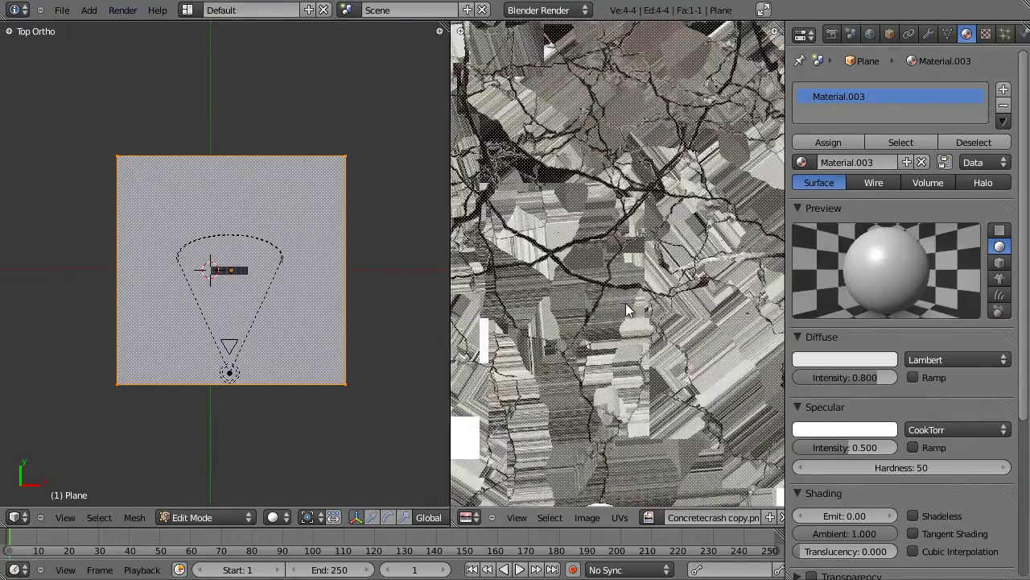
pyautogui.scroll(-4, 630, 316)
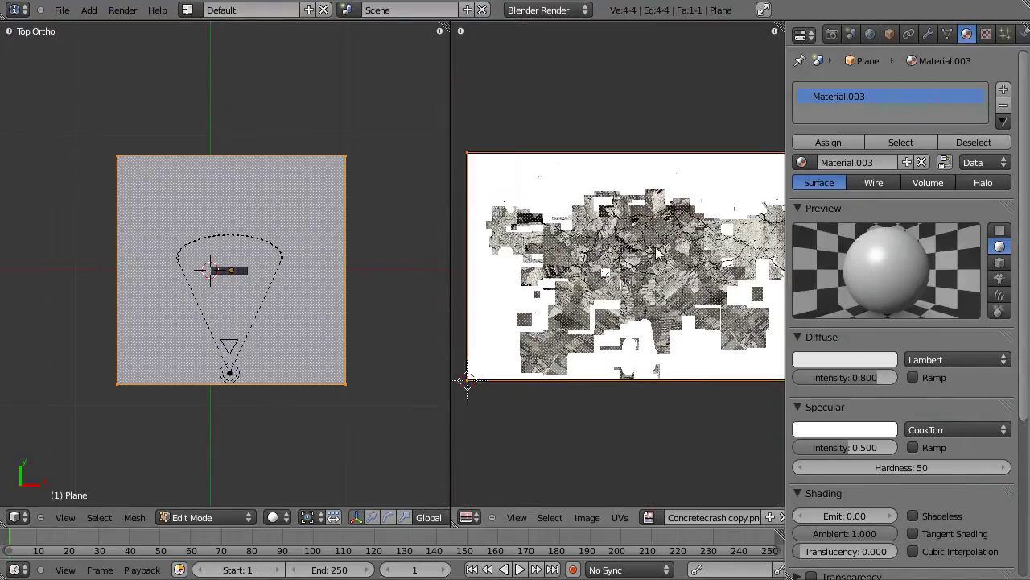
pyautogui.scroll(2, 664, 303)
pyautogui.scroll(-1, 472, 342)
pyautogui.scroll(-1, 338, 327)
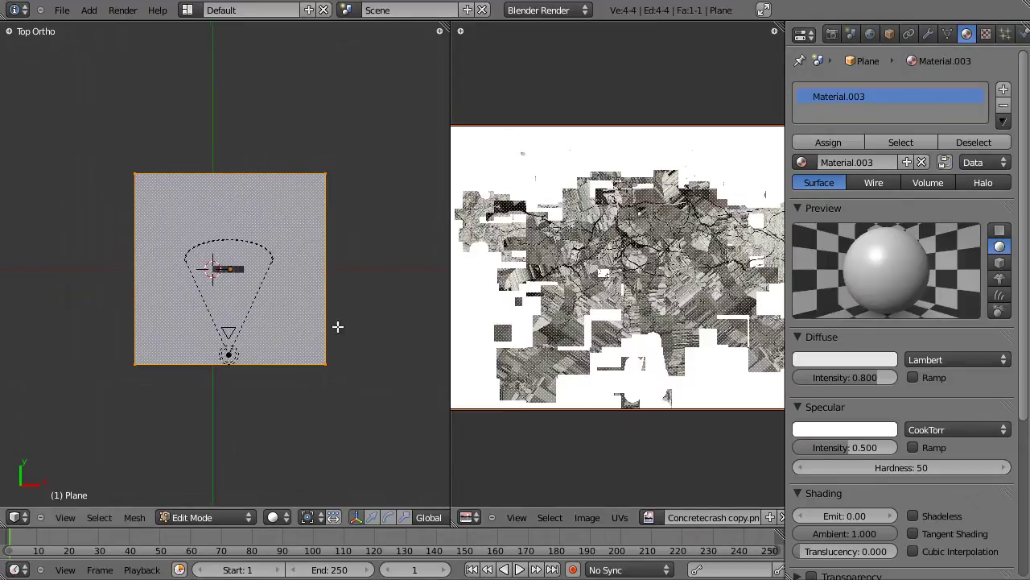
pyautogui.scroll(-1, 641, 326)
pyautogui.scroll(2, 644, 326)
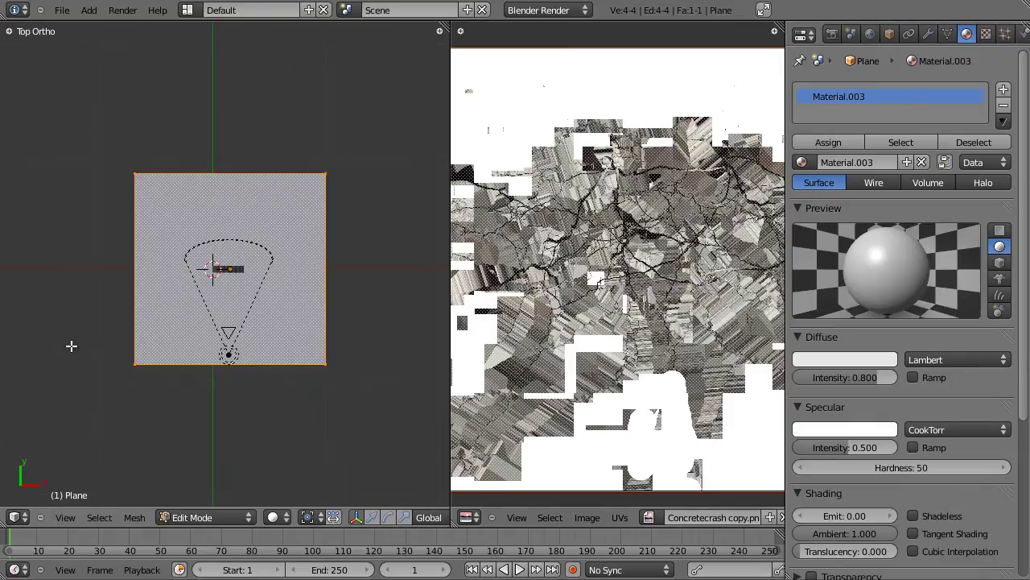
pyautogui.scroll(6, 226, 302)
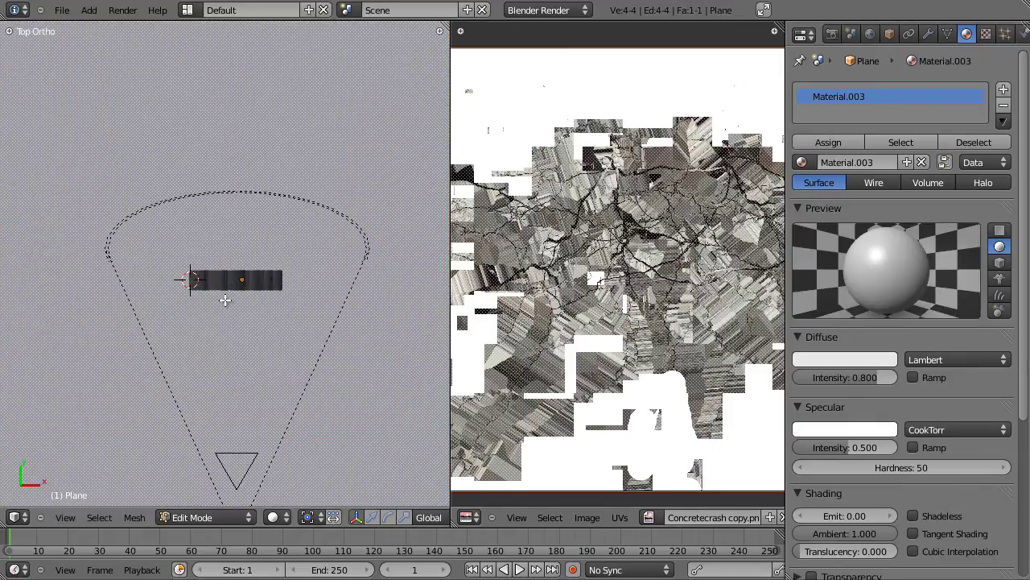
pyautogui.scroll(-4, 220, 303)
pyautogui.scroll(-4, 697, 305)
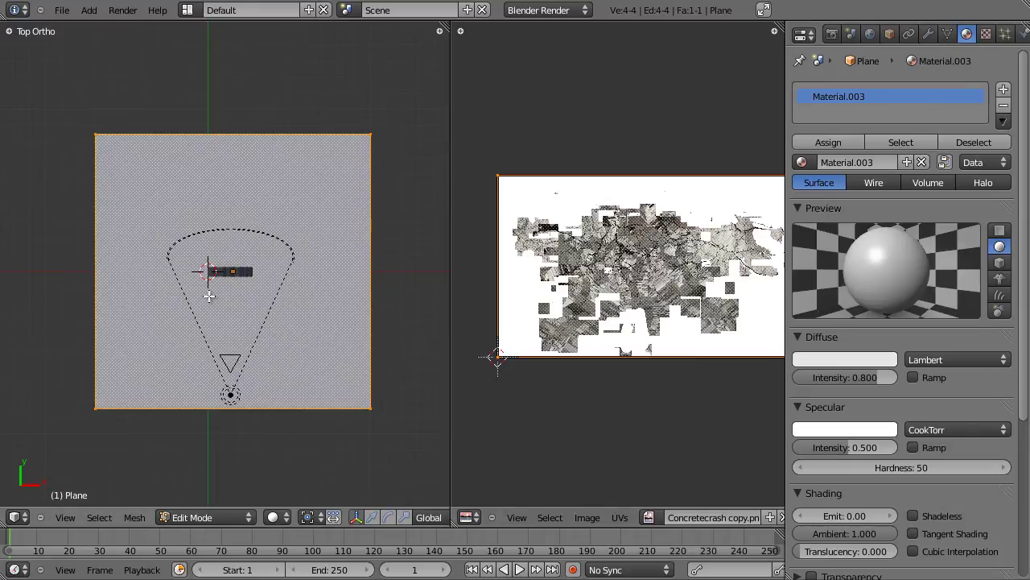
# Subdivide the ground plane six times
pyautogui.press('w')
pyautogui.click(284, 264)
pyautogui.press('w')
pyautogui.click(284, 264)
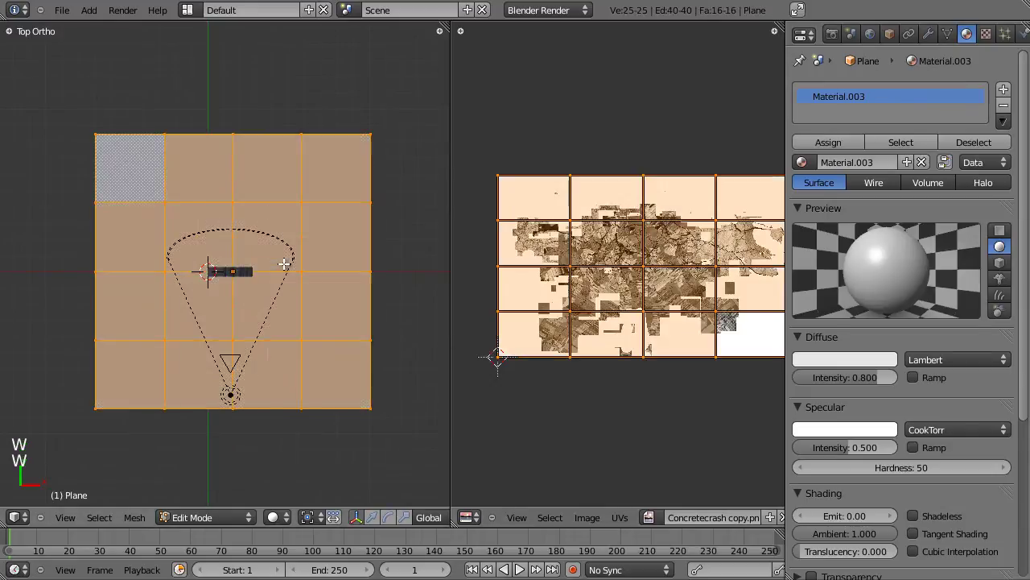
pyautogui.press('w')
pyautogui.click(284, 264)
pyautogui.press('w')
pyautogui.click(284, 264)
pyautogui.press('w')
pyautogui.click(284, 264)
pyautogui.press('w')
pyautogui.click(284, 264)
# Display the plane in wireframe and box-select only the vertices beneath the text
pyautogui.scroll(5, 284, 264)
pyautogui.press('z')
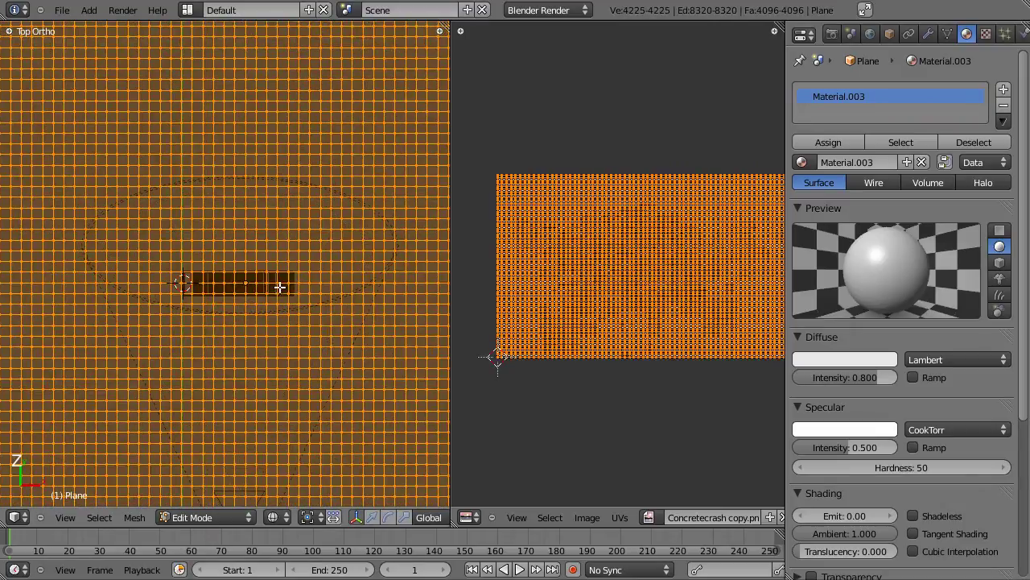
pyautogui.press('a')
pyautogui.press('a')
pyautogui.press('a')
pyautogui.press('b')
pyautogui.moveTo(178, 263); pyautogui.dragTo(297, 299)
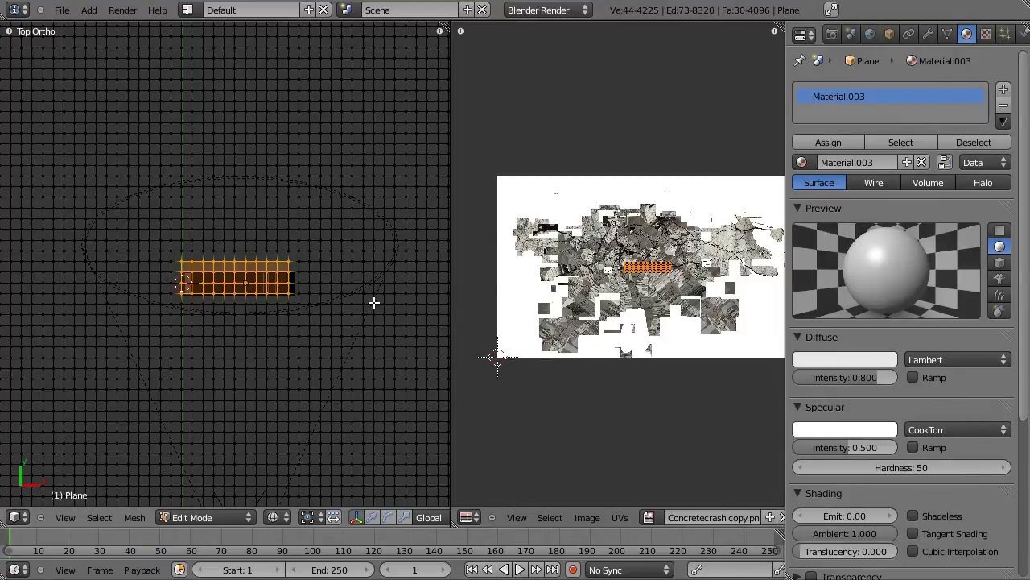
# Pin the UVs of the selected area beneath the text
pyautogui.scroll(4, 673, 296)
pyautogui.scroll(-1, 668, 275)
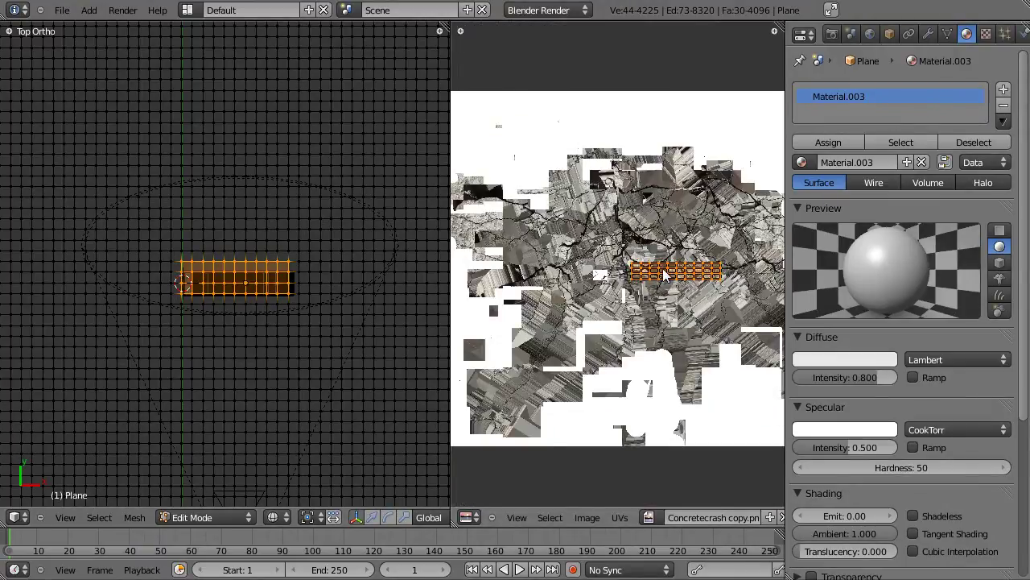
pyautogui.press('p')
pyautogui.scroll(-1, 629, 287)
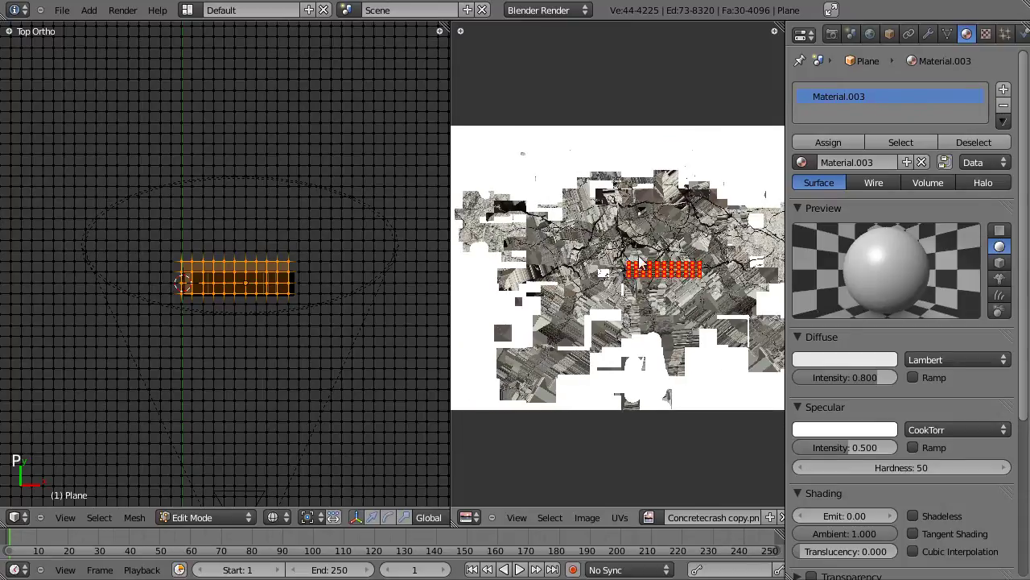
pyautogui.scroll(-2, 668, 330)
pyautogui.scroll(-5, 710, 512)
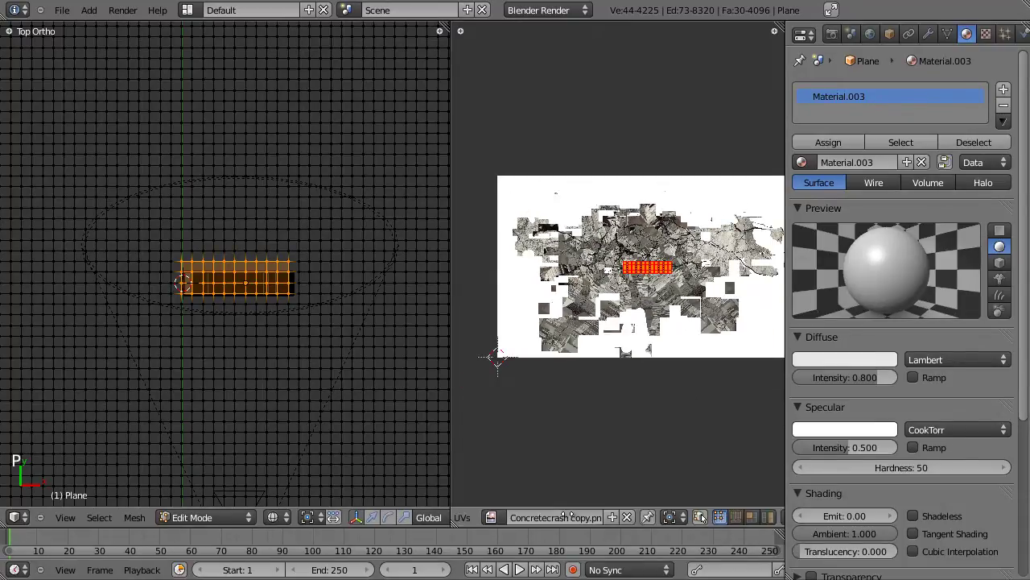
# Sync the UV selection with the mesh, select all the plane's UVs and scale them up about 2.1 times
pyautogui.click(693, 516)
pyautogui.press('a')
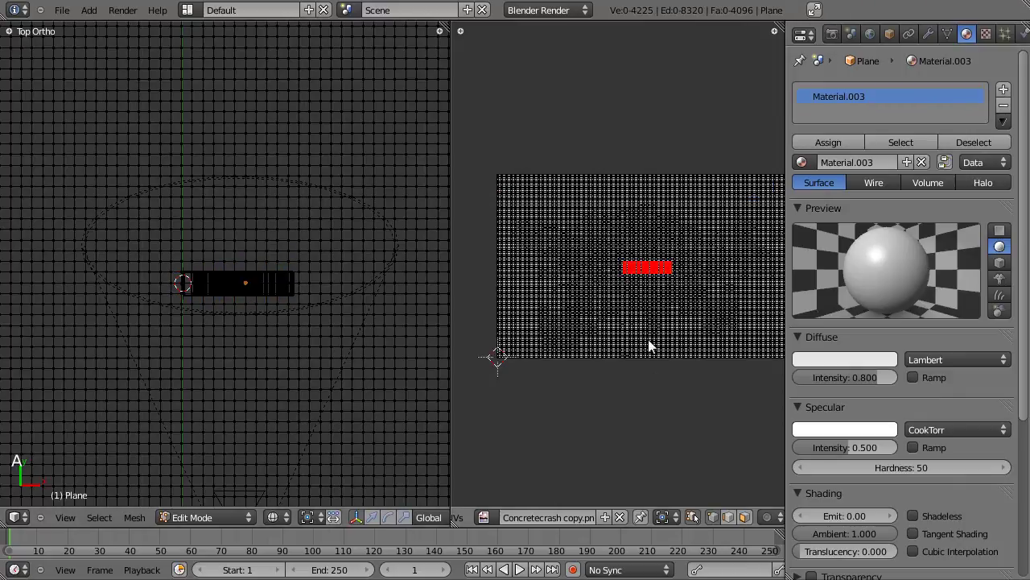
pyautogui.press('a')
pyautogui.press('s')
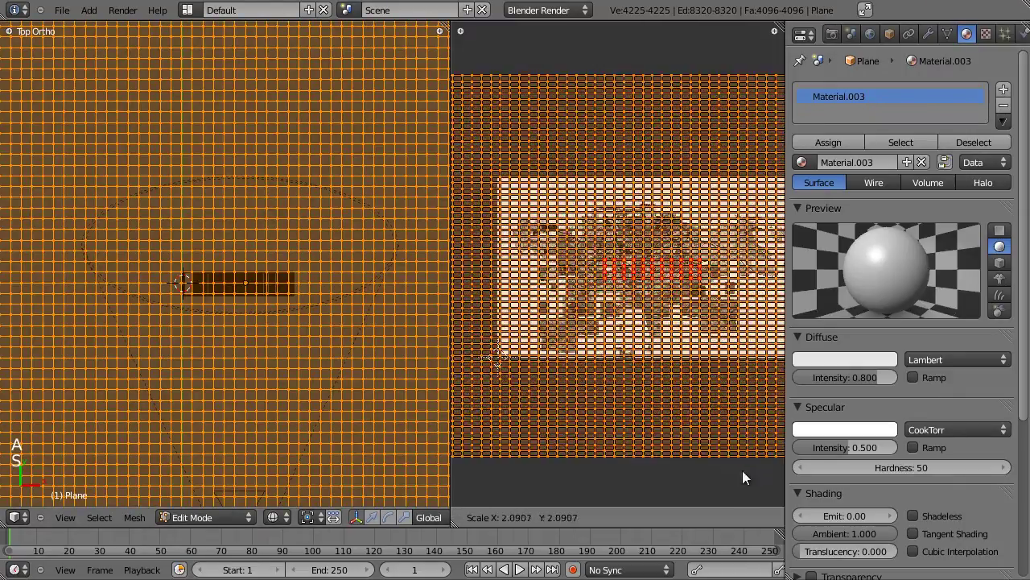
pyautogui.click(749, 485)
# Move and further enlarge the plane's UVs so the pinned area lies over the central cracks of the image
pyautogui.scroll(3, 724, 386)
pyautogui.scroll(-5, 701, 370)
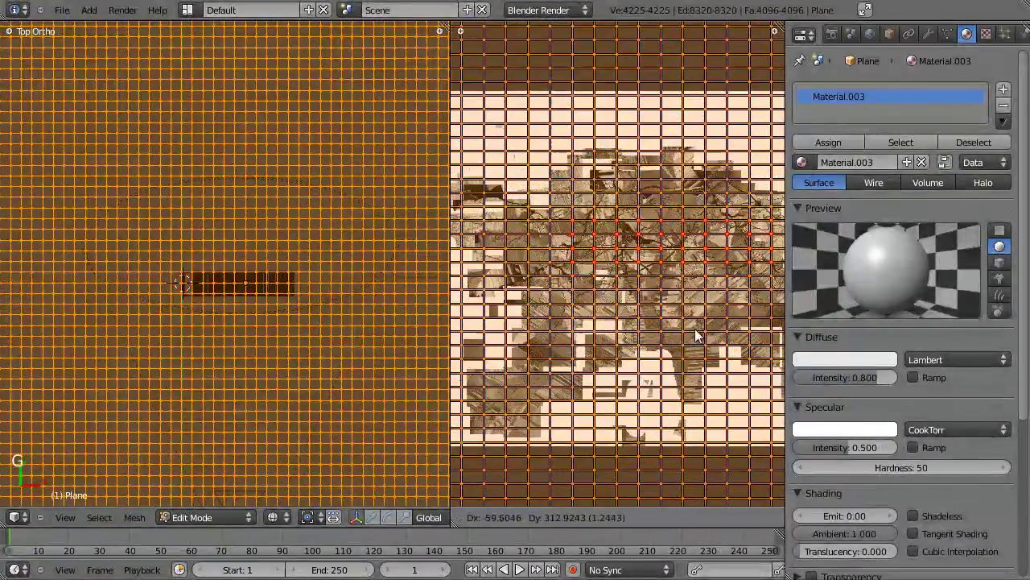
pyautogui.press('g')
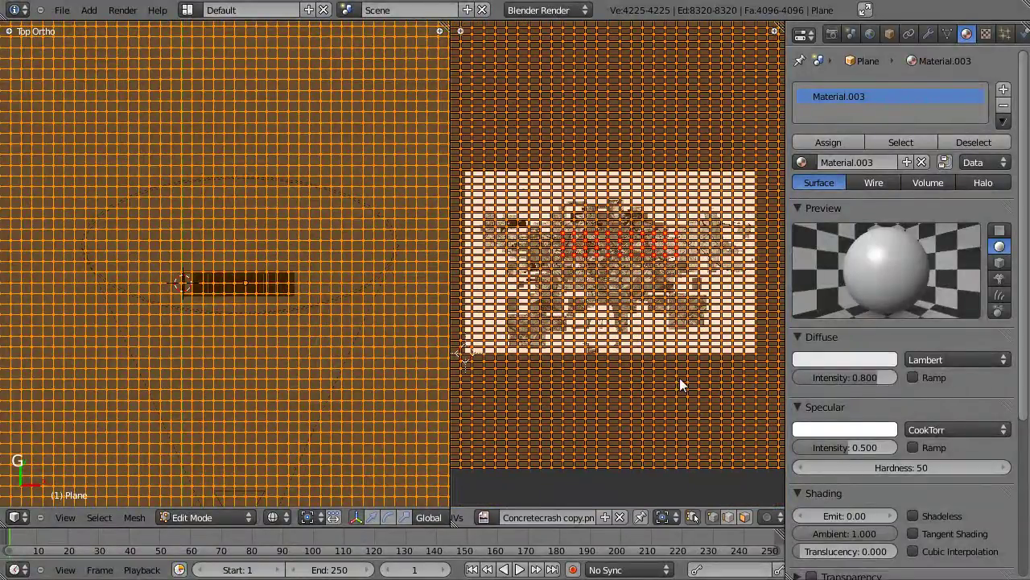
pyautogui.press('s')
pyautogui.click(707, 388)
pyautogui.press('g')
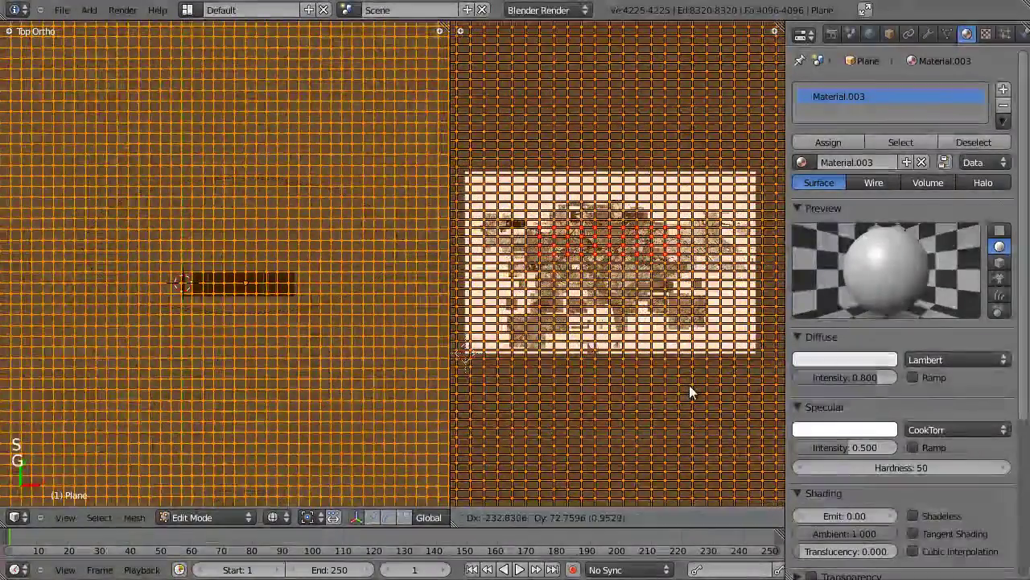
pyautogui.click(692, 387)
# Fine-tune the scale of the plane's UVs against the dense part of the crack image
pyautogui.scroll(2, 692, 384)
pyautogui.scroll(2, 693, 384)
pyautogui.press('s')
pyautogui.click(692, 391)
pyautogui.scroll(-3, 689, 389)
pyautogui.scroll(-1, 673, 390)
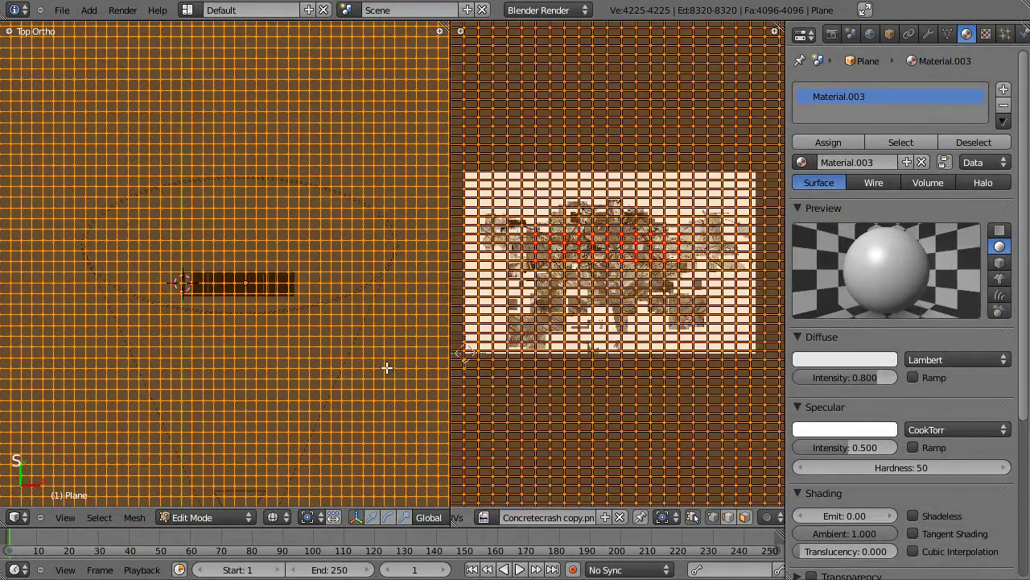
# Deselect everything and box-select the pinned UVs to check which part of the plane they correspond to
pyautogui.press('Tab')
pyautogui.press('Tab')
pyautogui.press('a')
pyautogui.scroll(3, 616, 281)
pyautogui.scroll(-1, 667, 265)
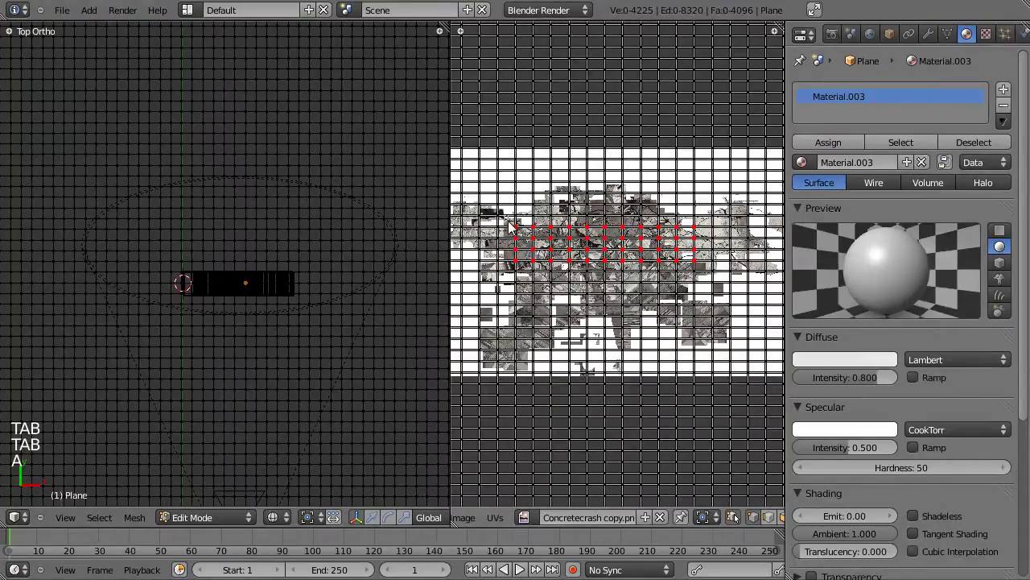
pyautogui.moveTo(701, 272); pyautogui.dragTo(702, 274)
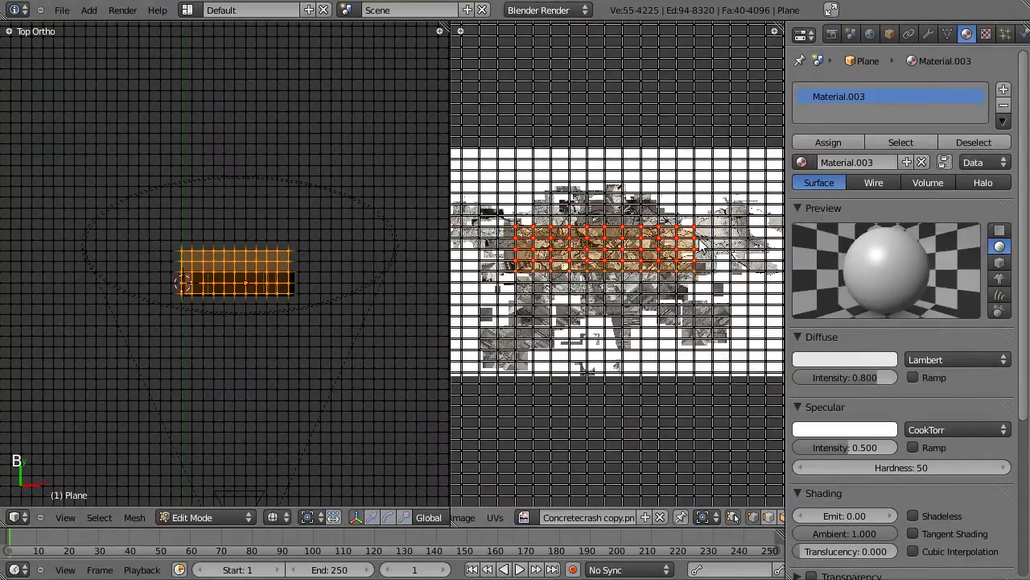
pyautogui.press('a')
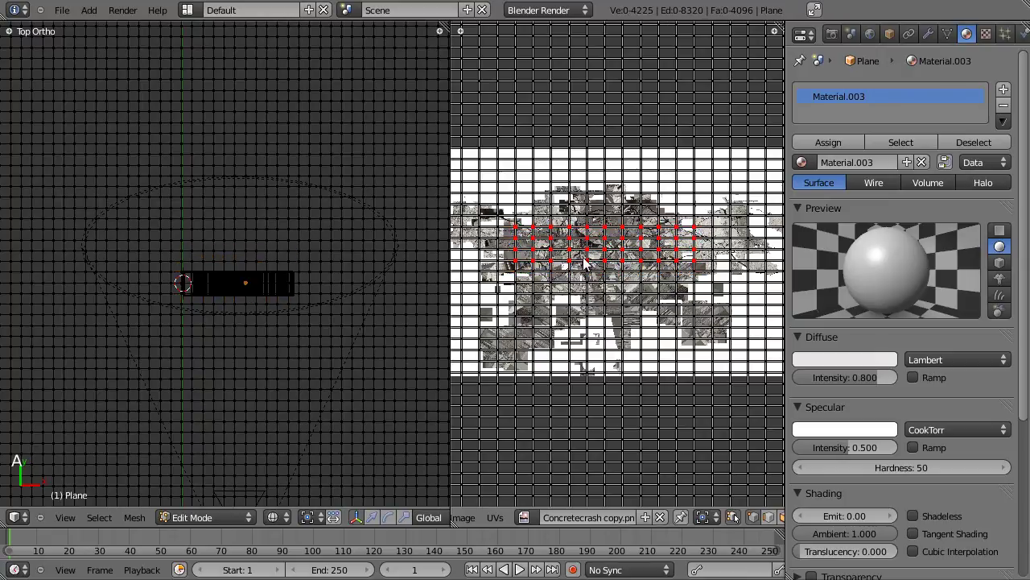
# Return to a solid object-mode view of the scene and close the UV editor area
pyautogui.scroll(-2, 582, 264)
pyautogui.scroll(-2, 298, 321)
pyautogui.scroll(-1, 297, 315)
pyautogui.press('Tab')
pyautogui.moveTo(273, 325); pyautogui.dragTo(204, 303, button='middle')
pyautogui.scroll(5, 254, 329)
pyautogui.moveTo(125, 251); pyautogui.dragTo(133, 186, button='middle')
pyautogui.press('z')
pyautogui.moveTo(219, 312)
pyautogui.mouseDown(button='middle')
pyautogui.moveTo(180, 313)
pyautogui.moveTo(266, 272)
pyautogui.mouseUp(button='middle')
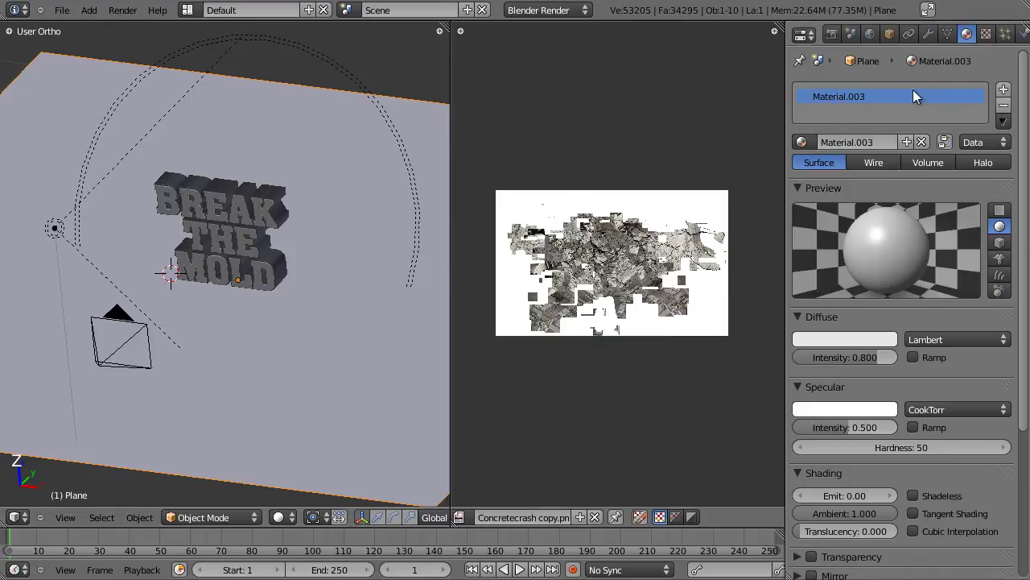
pyautogui.moveTo(455, 32); pyautogui.dragTo(564, 34)
# Add a new texture to the plane's material and set its type to Image or Movie
pyautogui.click(985, 34)
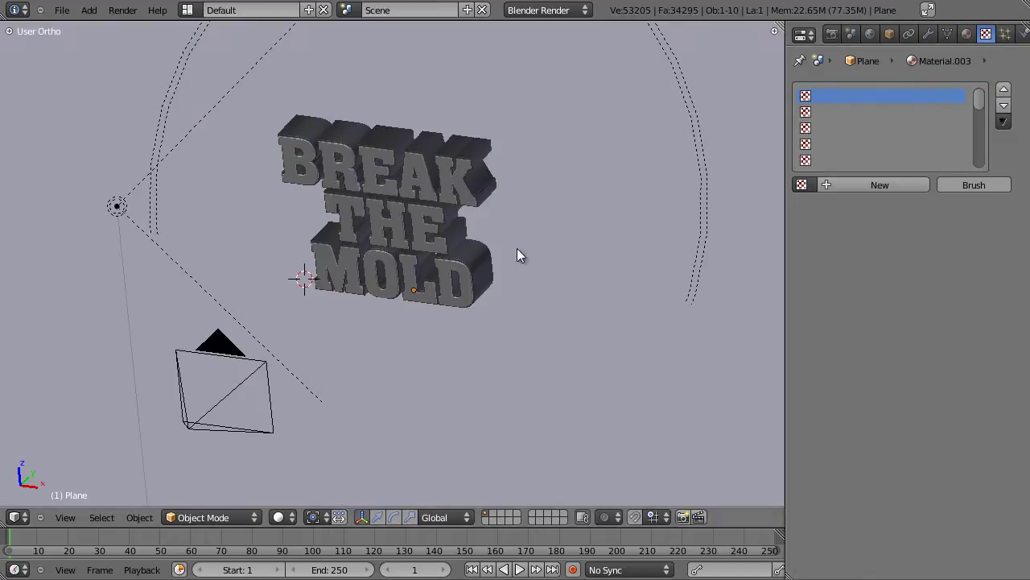
pyautogui.click(869, 185)
pyautogui.click(910, 206)
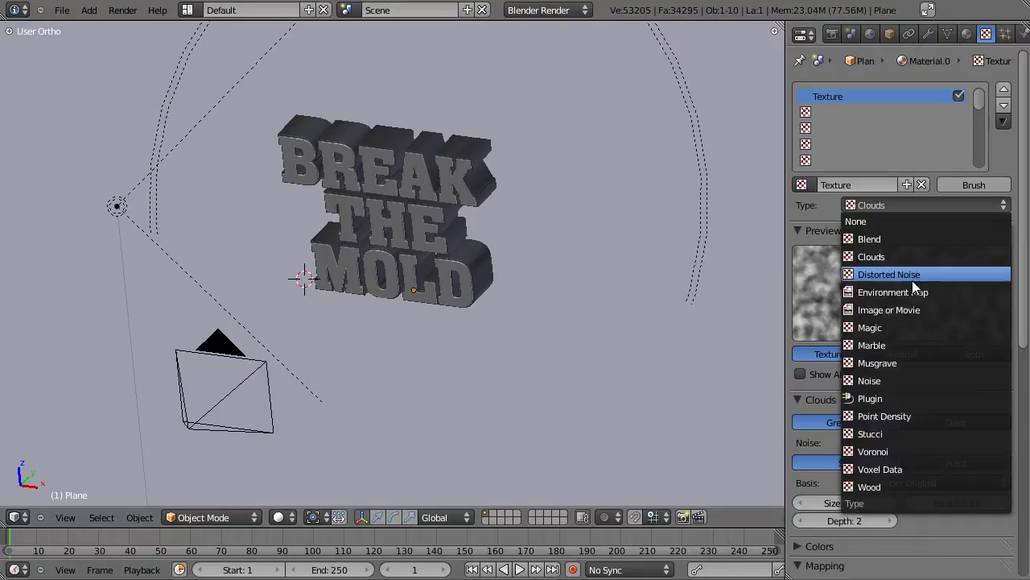
pyautogui.click(902, 292)
pyautogui.click(902, 206)
pyautogui.click(857, 222)
pyautogui.click(891, 206)
pyautogui.click(889, 311)
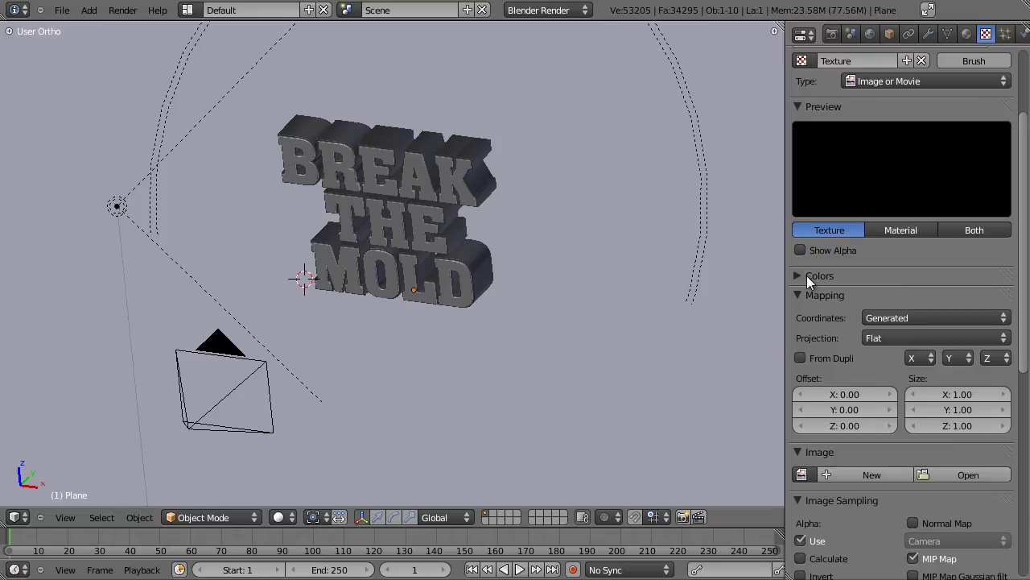
# Use Concretecrash copy.png as the texture's image with Premultiply enabled, and save the file
pyautogui.click(817, 294)
pyautogui.click(802, 336)
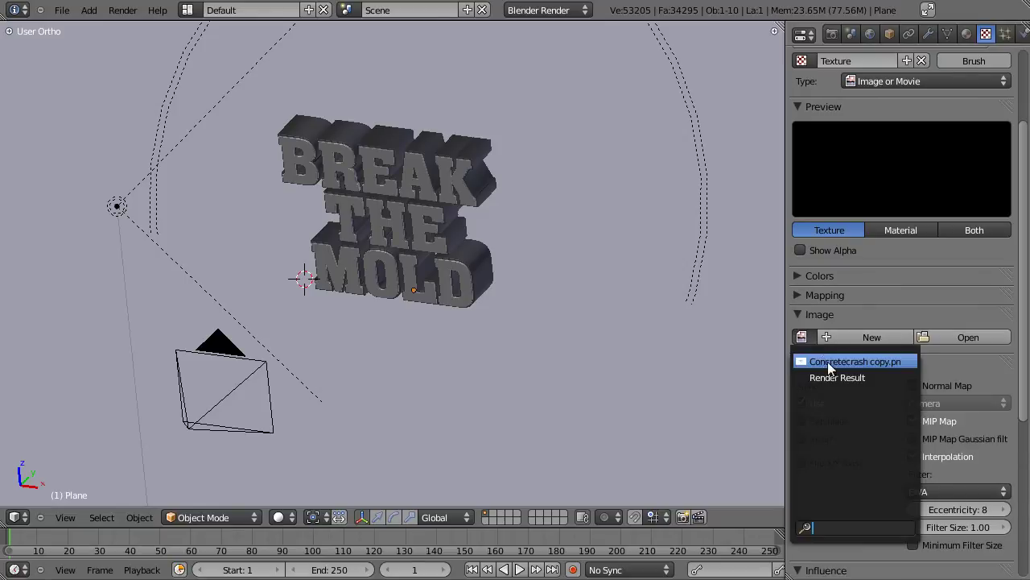
pyautogui.click(854, 361)
pyautogui.scroll(-5, 902, 346)
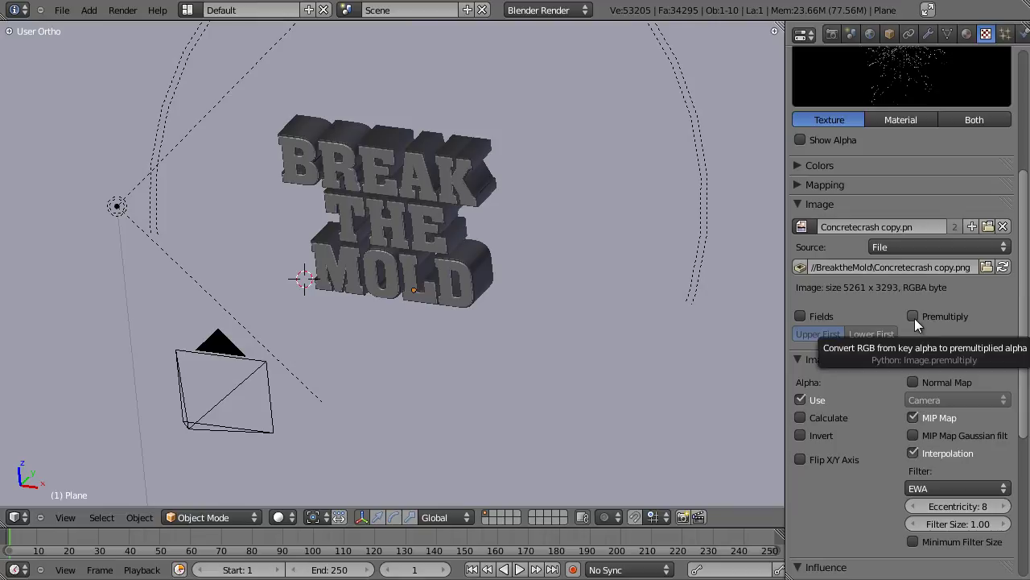
pyautogui.click(914, 320)
pyautogui.hotkey('ctrl', 's')
pyautogui.click(490, 229)
# Make the texture influence the material's diffuse alpha instead of its color
pyautogui.scroll(5, 903, 316)
pyautogui.scroll(-5, 904, 316)
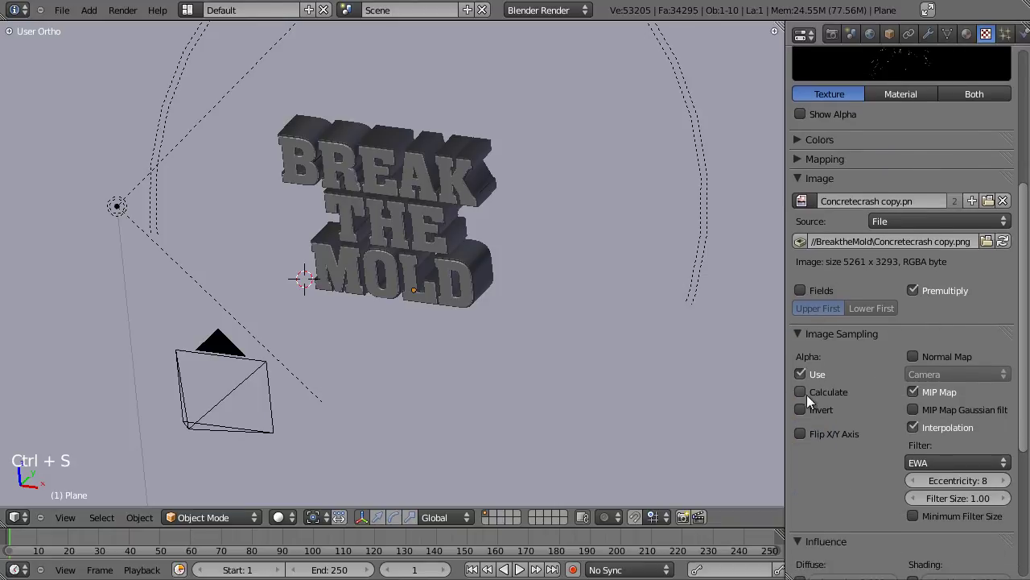
pyautogui.click(798, 334)
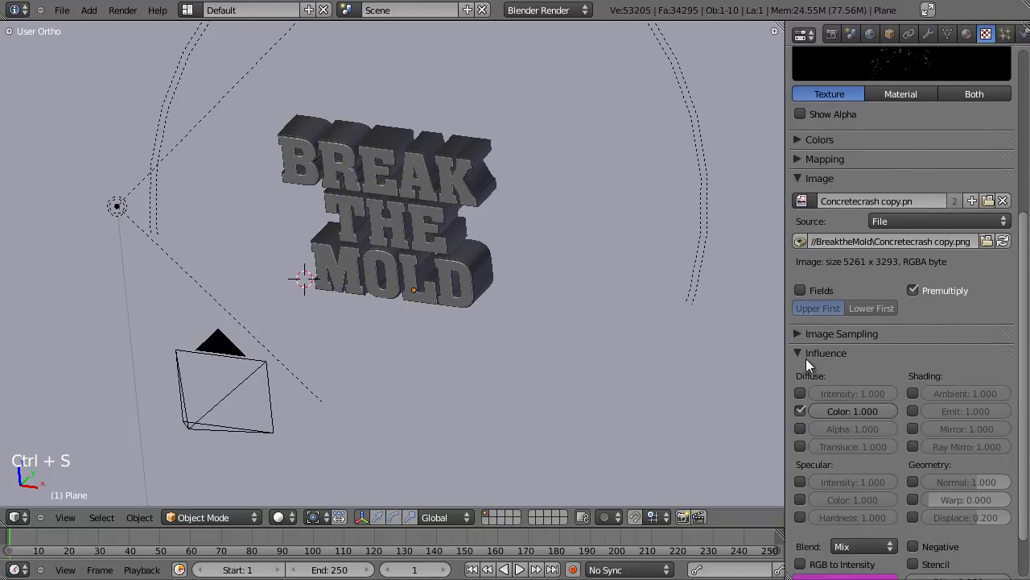
pyautogui.click(799, 411)
pyautogui.click(806, 428)
# Set the texture's mapping coordinates to UV
pyautogui.scroll(7, 876, 427)
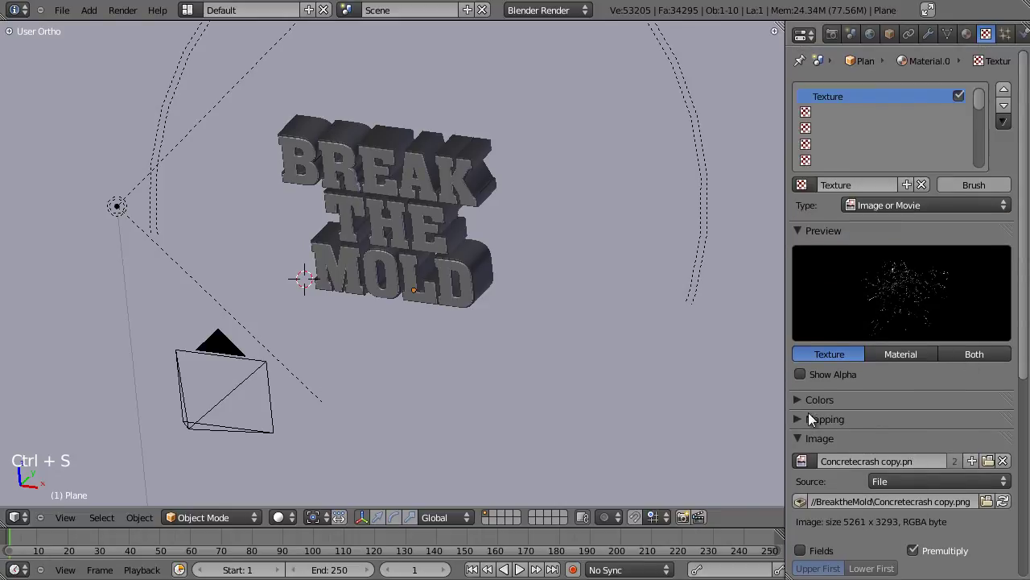
pyautogui.click(809, 417)
pyautogui.scroll(-3, 902, 402)
pyautogui.click(922, 364)
pyautogui.click(896, 301)
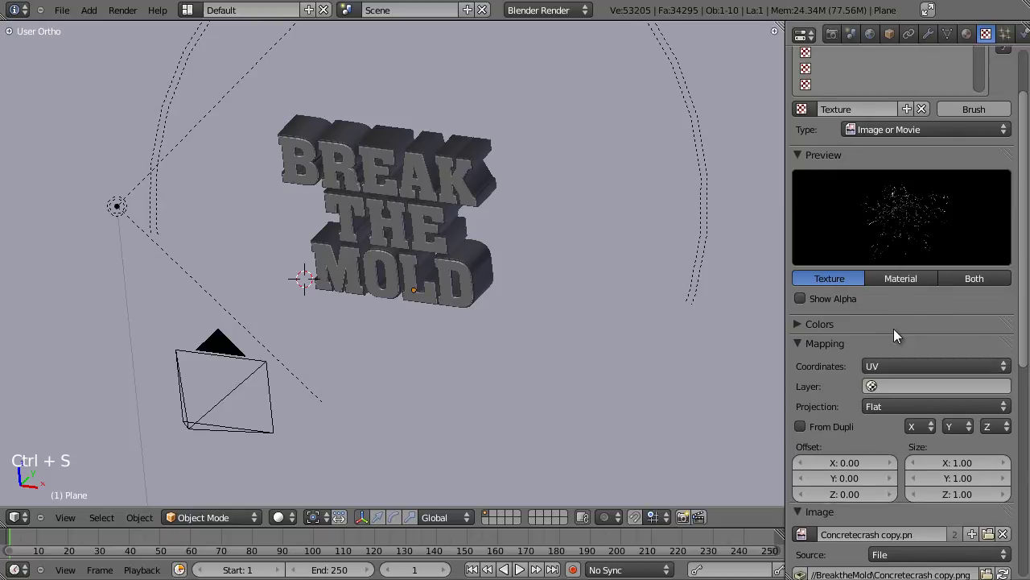
pyautogui.click(795, 330)
pyautogui.click(798, 330)
pyautogui.click(799, 343)
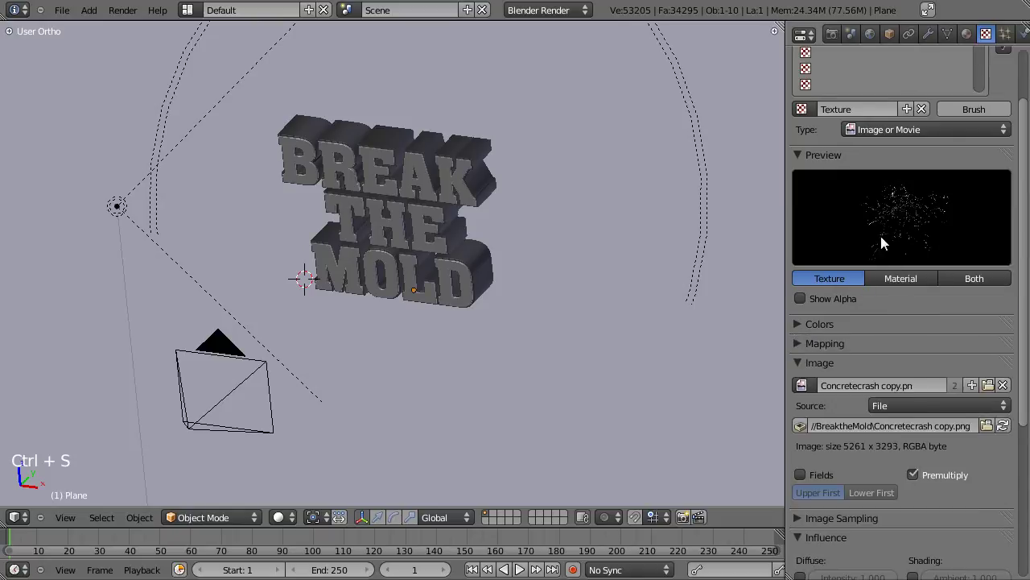
# Enable Z Transparency on the plane's material and set its alpha to 0
pyautogui.scroll(3, 932, 193)
pyautogui.click(967, 33)
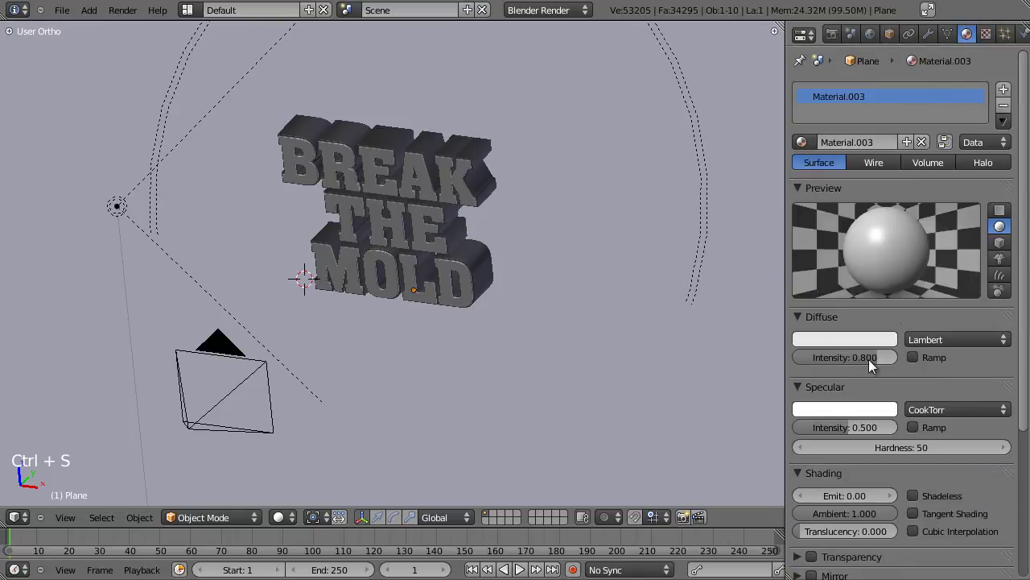
pyautogui.scroll(-5, 860, 395)
pyautogui.click(797, 354)
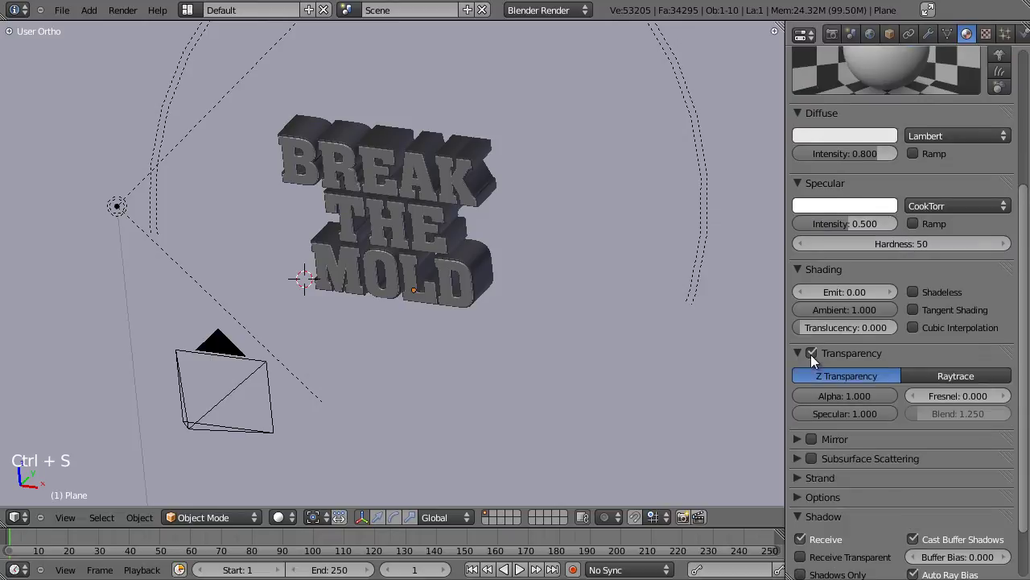
pyautogui.click(810, 354)
pyautogui.scroll(3, 813, 363)
pyautogui.moveTo(807, 529); pyautogui.dragTo(676, 538)
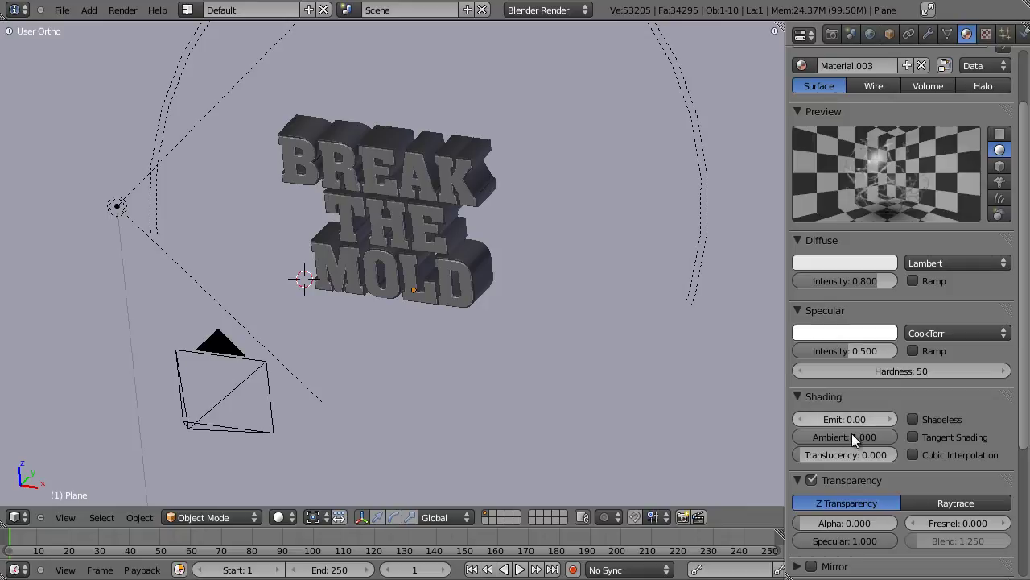
# Set the material's specular intensity to 0 and its diffuse color to black, and preview it on a flat plane
pyautogui.moveTo(849, 351); pyautogui.dragTo(789, 353)
pyautogui.scroll(-3, 870, 279)
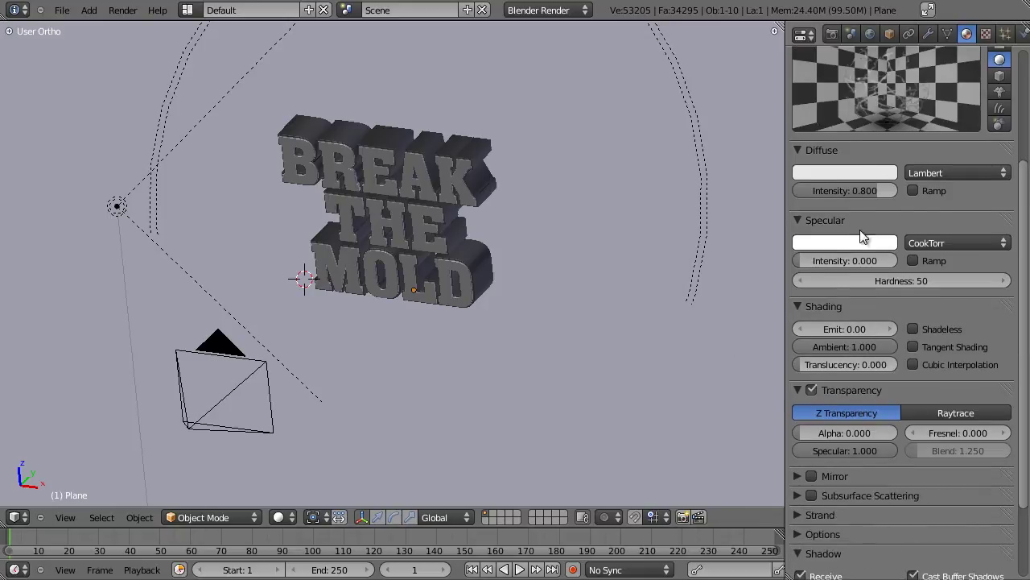
pyautogui.click(847, 171)
pyautogui.moveTo(889, 236); pyautogui.dragTo(895, 318)
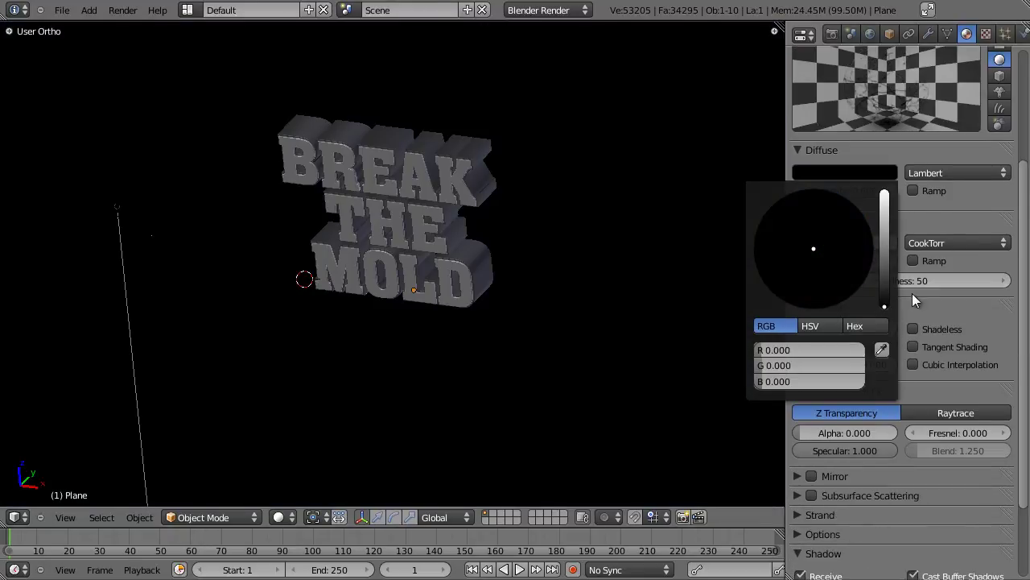
pyautogui.scroll(5, 920, 102)
pyautogui.click(999, 208)
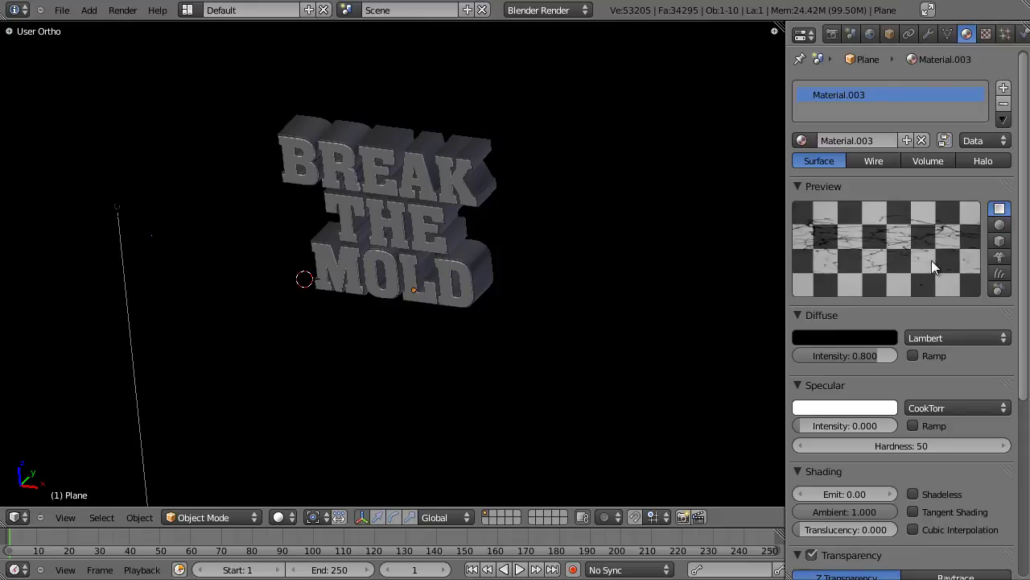
# Inspect the ground plane from the side and review its material's shadow settings
pyautogui.moveTo(743, 315); pyautogui.dragTo(439, 257, button='middle')
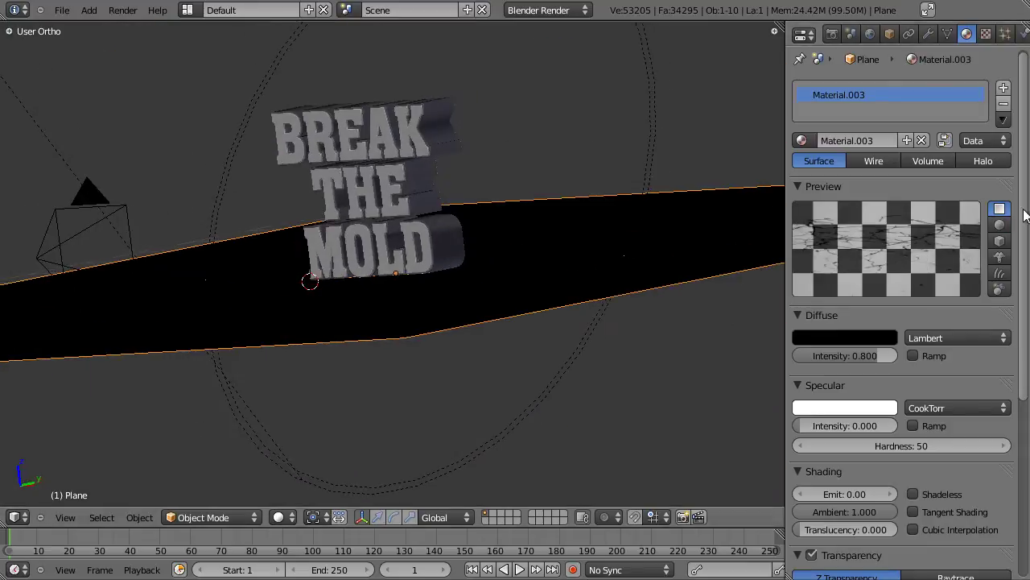
pyautogui.scroll(-6, 929, 161)
pyautogui.scroll(4, 928, 160)
pyautogui.scroll(-6, 885, 282)
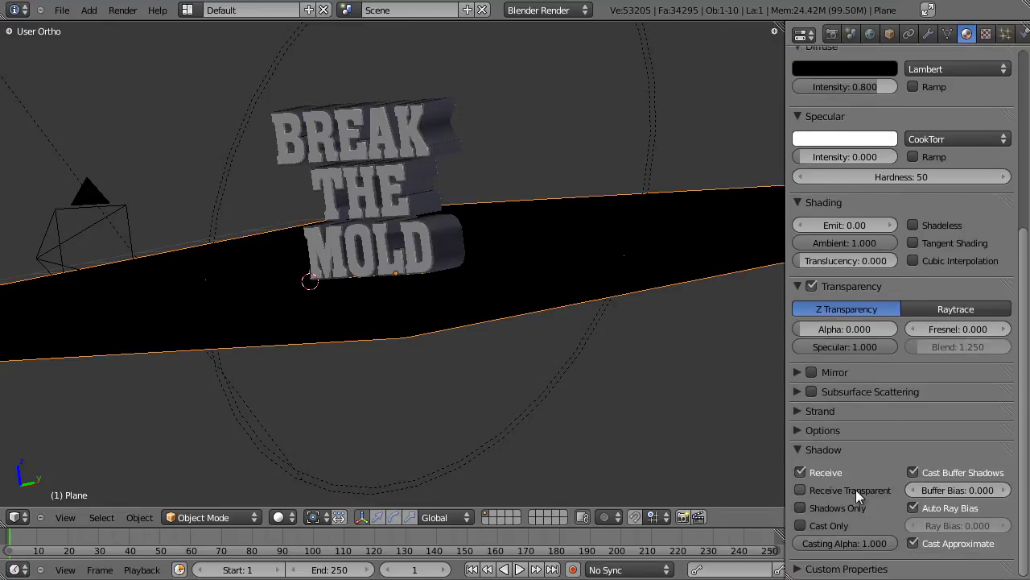
pyautogui.click(797, 449)
# Switch to wireframe display, then save the file and run a test render of the scene
pyautogui.press('z')
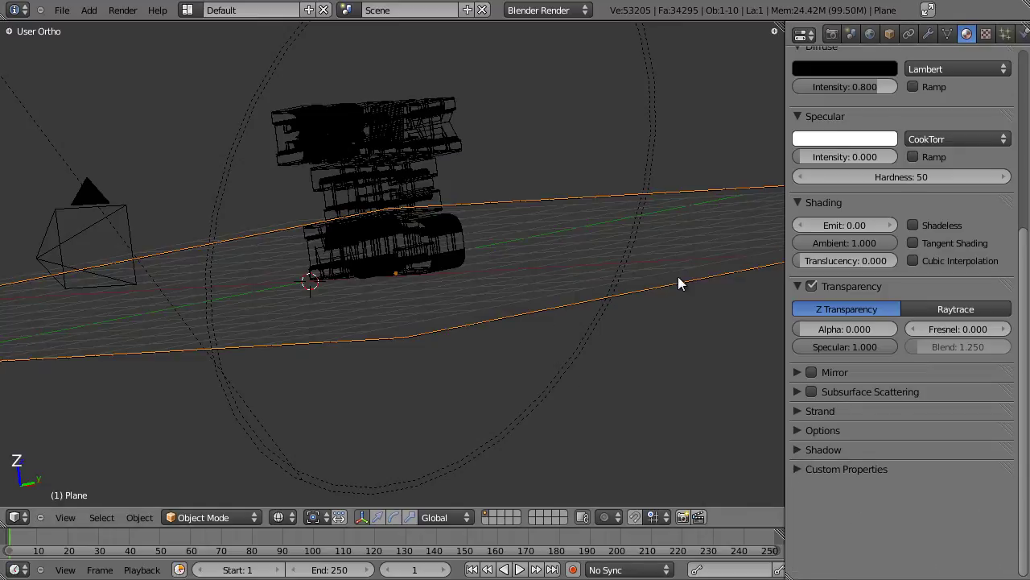
pyautogui.hotkey('ctrl', 's')
pyautogui.press('F12')
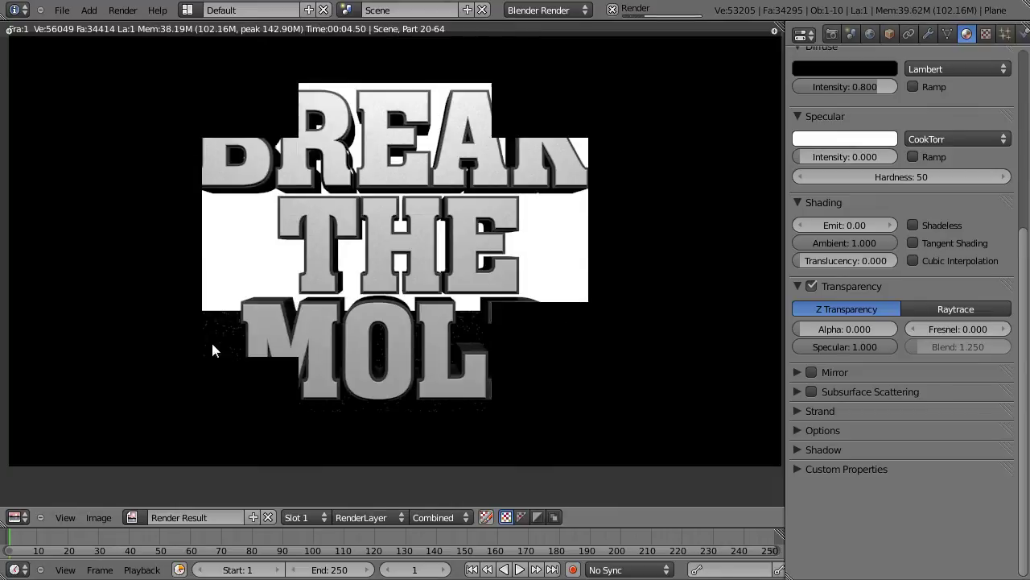
pyautogui.press('Escape')
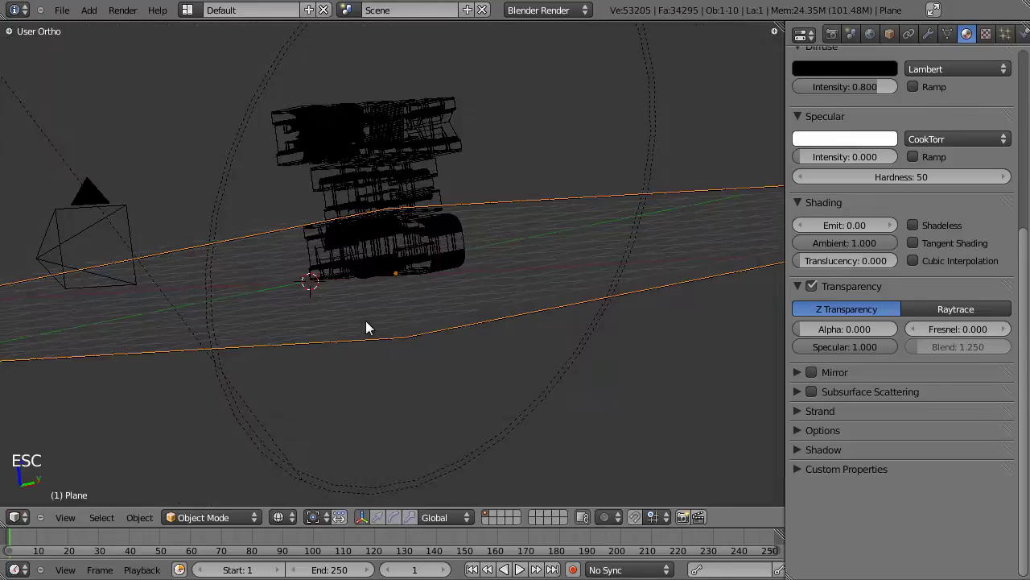
# Check the plane material's shadow settings and its Traceable option
pyautogui.click(797, 452)
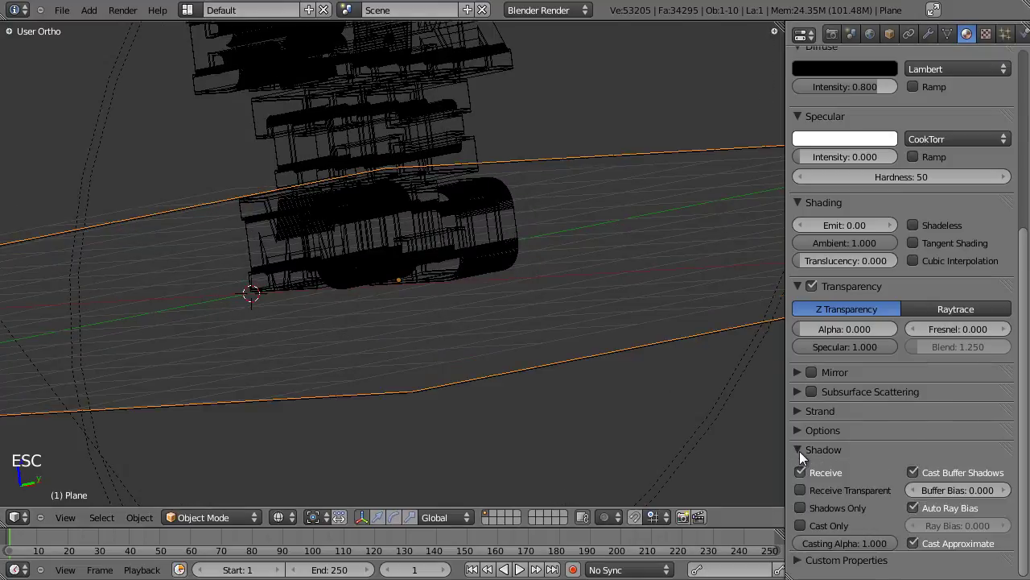
pyautogui.scroll(3, 436, 389)
pyautogui.keyDown('shift'); pyautogui.moveTo(442, 487); pyautogui.dragTo(433, 391, button='middle'); pyautogui.keyUp('shift')
pyautogui.click(801, 431)
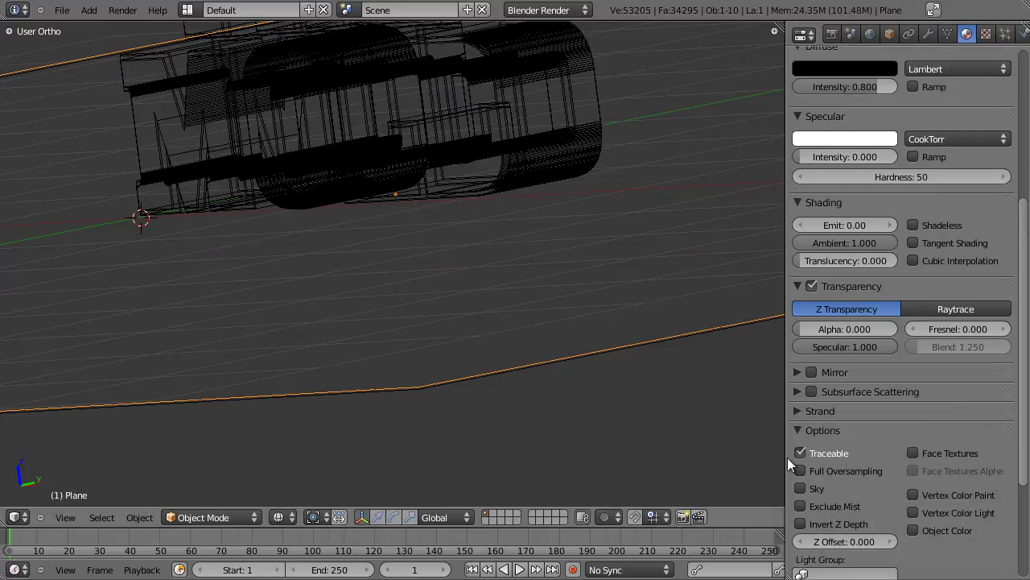
pyautogui.click(798, 430)
# Save the file again and render the scene to review the cracks beneath the text
pyautogui.hotkey('ctrl', 's')
pyautogui.click(660, 413)
pyautogui.press('F12')
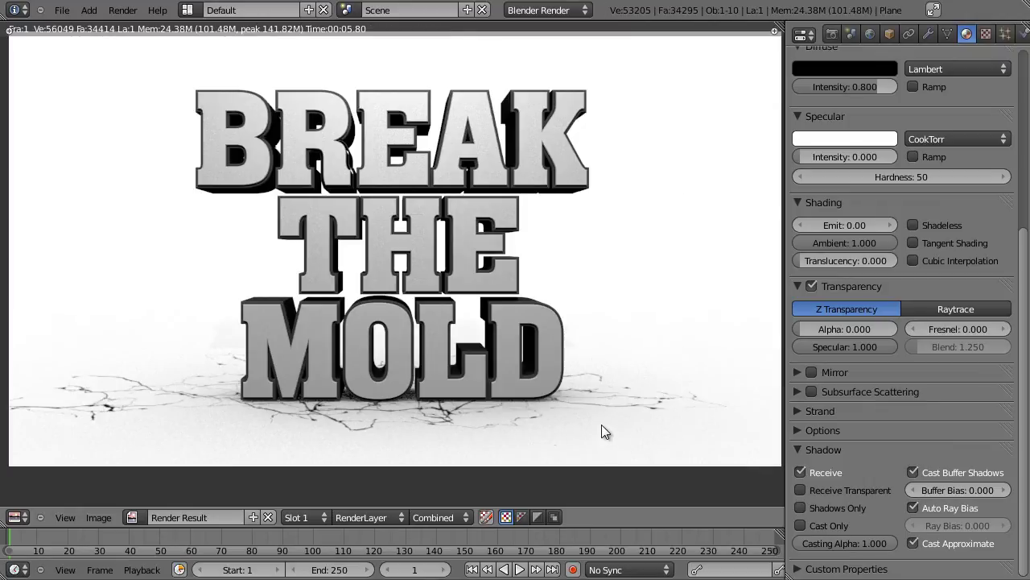
pyautogui.press('Escape')
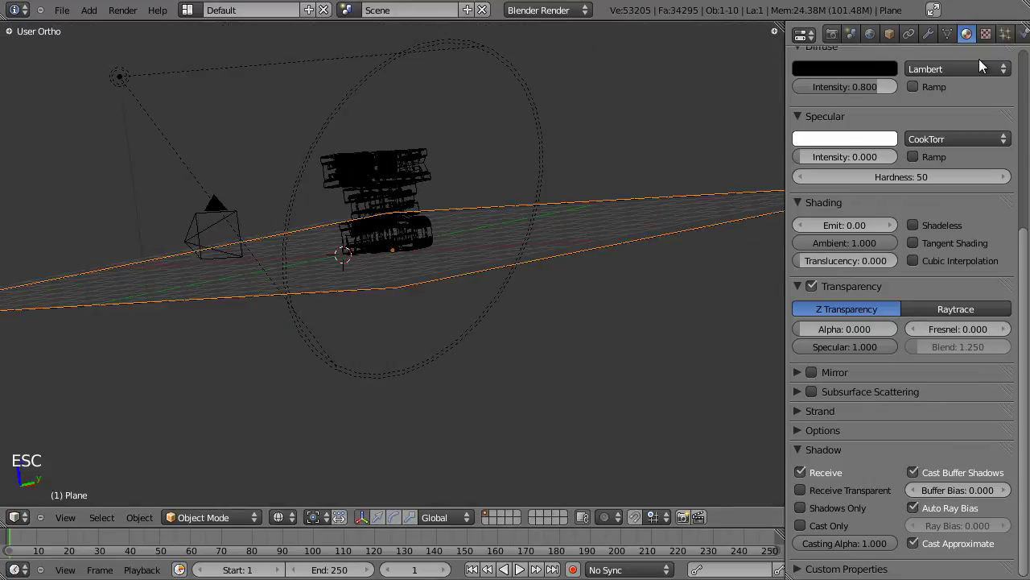
# Review the crack texture's image, influence and image sampling settings on the ground plane's material
pyautogui.scroll(5, 983, 137)
pyautogui.scroll(3, 984, 136)
pyautogui.click(985, 33)
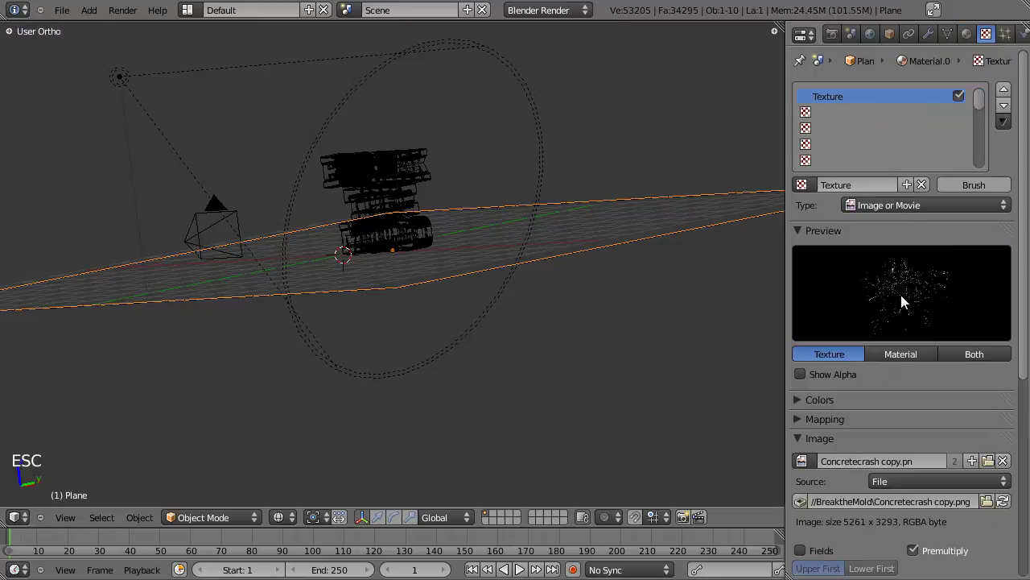
pyautogui.scroll(-6, 902, 193)
pyautogui.click(801, 224)
pyautogui.click(804, 206)
pyautogui.click(803, 206)
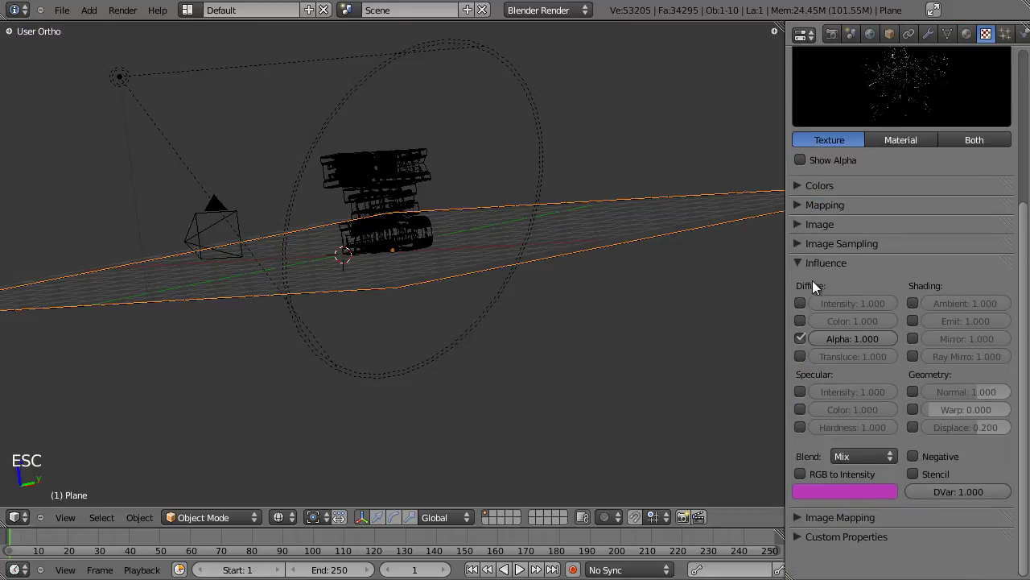
pyautogui.click(798, 258)
pyautogui.click(800, 243)
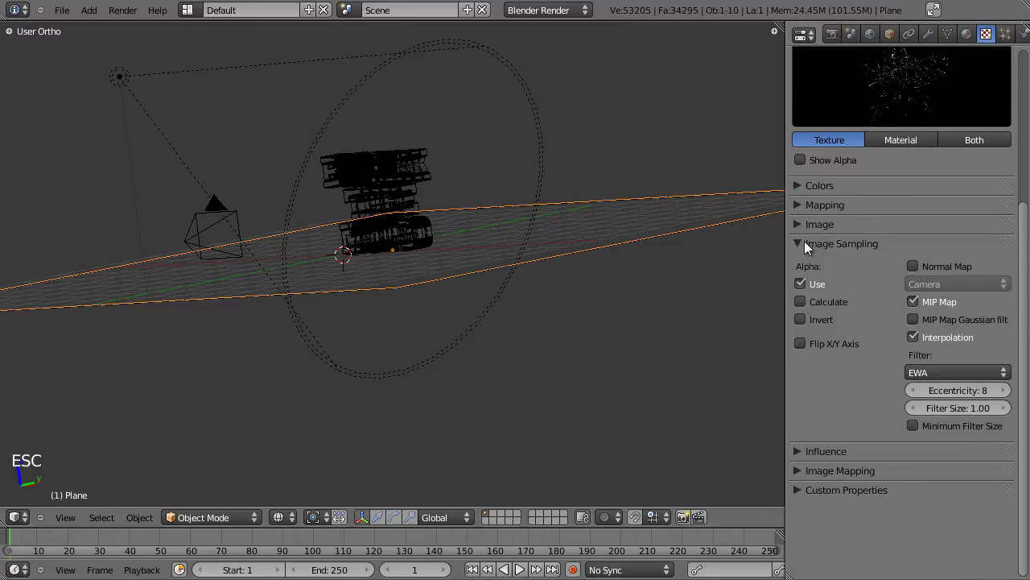
pyautogui.click(805, 244)
# Set the crack texture's image mapping extension to Clip
pyautogui.click(798, 282)
pyautogui.click(889, 306)
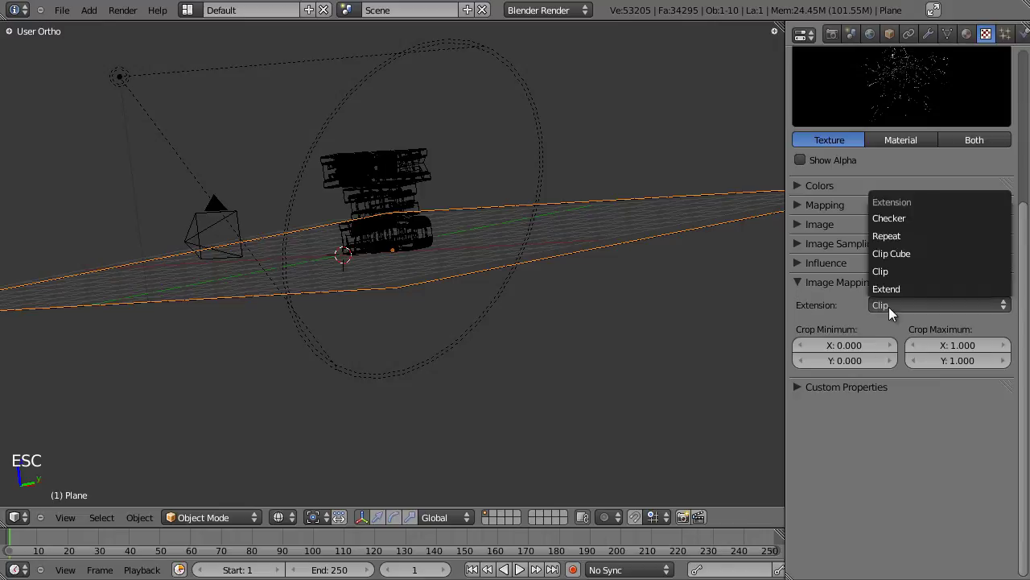
pyautogui.click(887, 272)
pyautogui.click(895, 304)
pyautogui.click(888, 271)
pyautogui.click(893, 304)
pyautogui.click(885, 273)
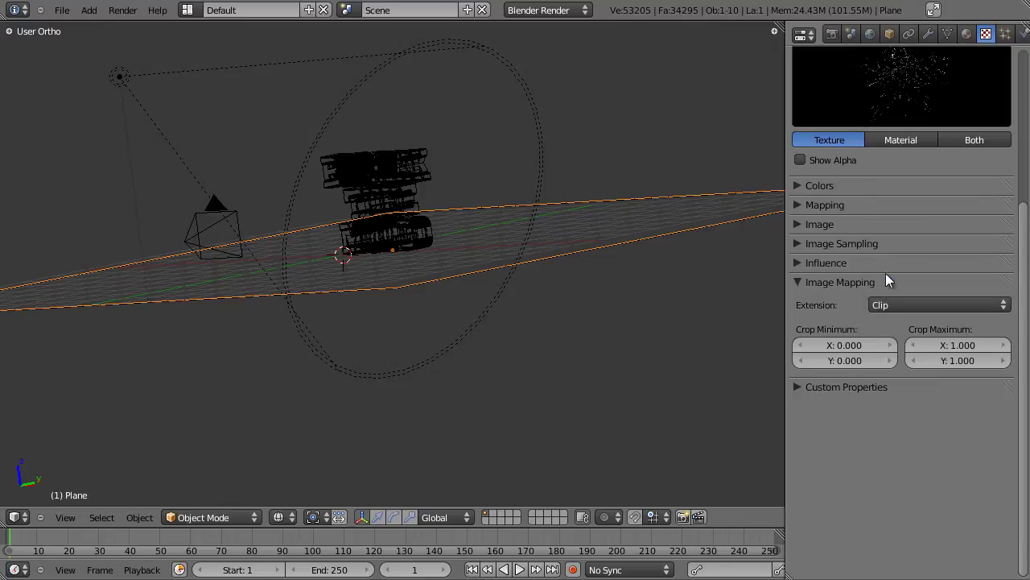
pyautogui.click(809, 283)
pyautogui.scroll(6, 868, 208)
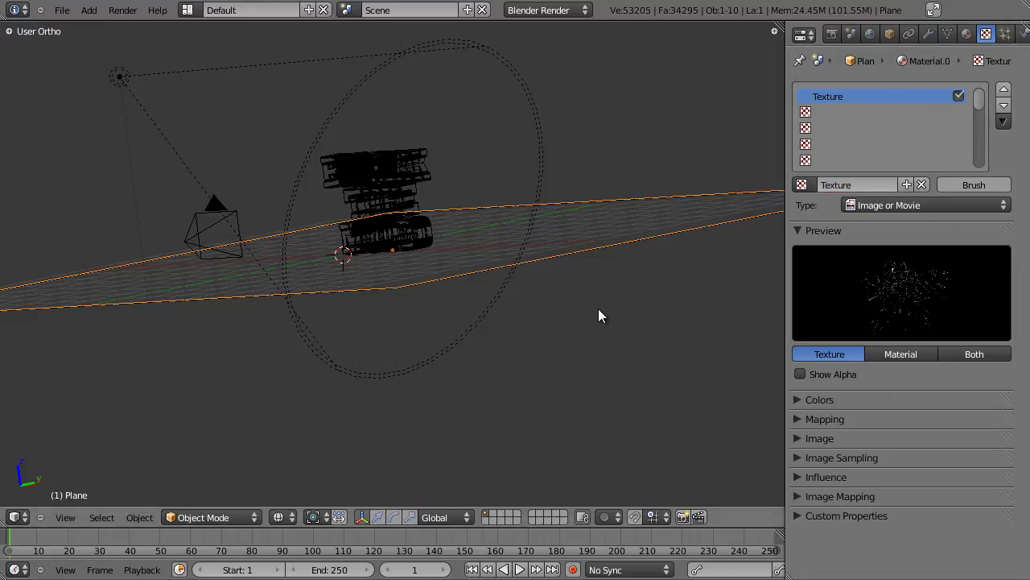
# Bring up the last render and examine the text and the ground cracks in it
pyautogui.press('F11')
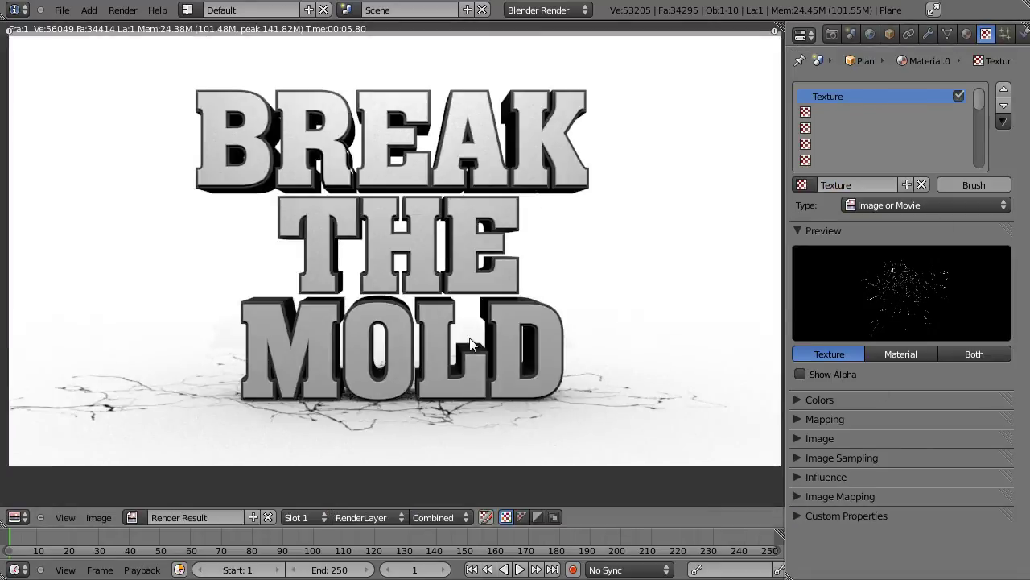
pyautogui.moveTo(470, 300); pyautogui.dragTo(454, 317, button='middle')
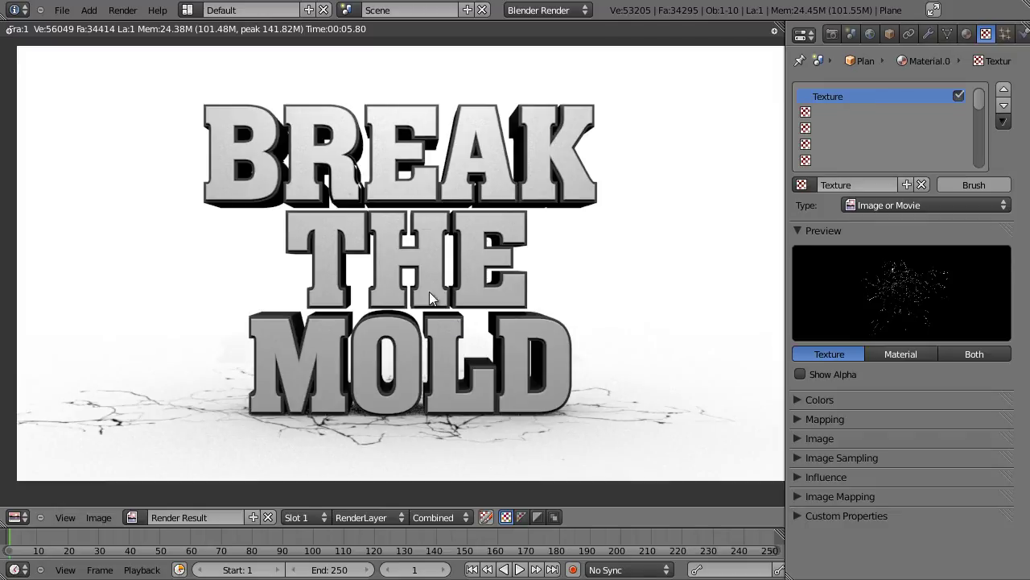
pyautogui.press('Escape')
# Select the front MOLD text in a solid-shaded front view and save the file
pyautogui.press('KP_1')
pyautogui.press('z')
pyautogui.keyDown('shift'); pyautogui.moveTo(420, 220); pyautogui.dragTo(366, 344, button='middle'); pyautogui.keyUp('shift')
pyautogui.scroll(2, 362, 345)
pyautogui.rightClick(285, 351)
pyautogui.keyDown('shift'); pyautogui.moveTo(285, 256); pyautogui.dragTo(344, 339, button='middle'); pyautogui.keyUp('shift')
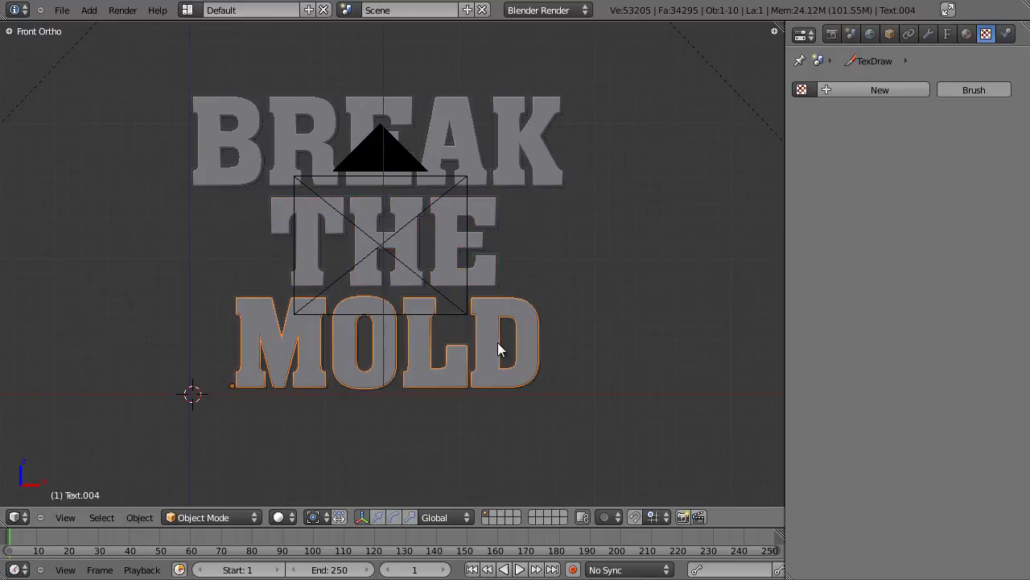
pyautogui.keyDown('shift'); pyautogui.moveTo(496, 339); pyautogui.dragTo(409, 303, button='middle'); pyautogui.keyUp('shift')
pyautogui.hotkey('ctrl', 's')
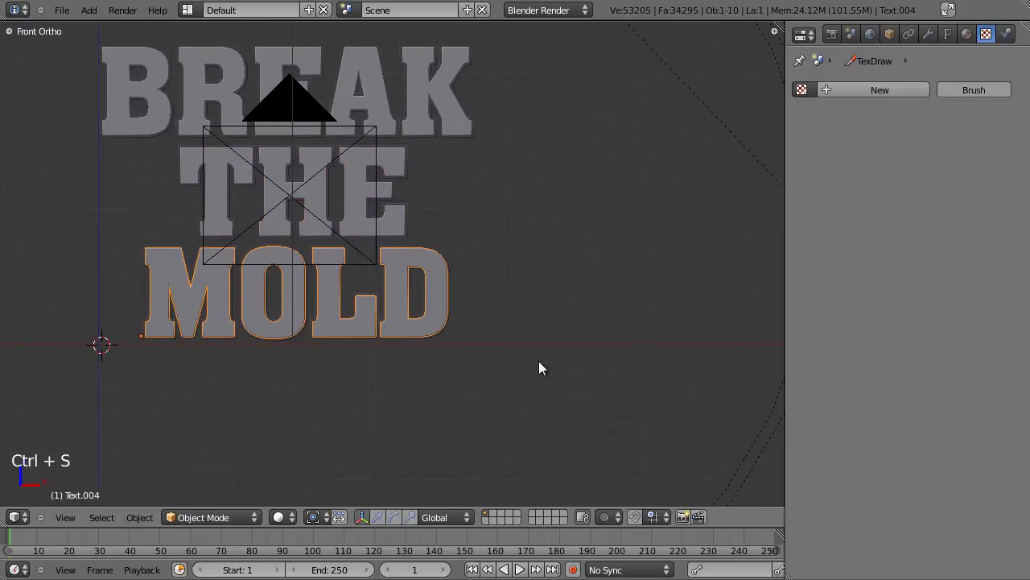
pyautogui.scroll(2, 471, 294)
pyautogui.scroll(-2, 472, 298)
pyautogui.press('Tab')
pyautogui.press('Tab')
pyautogui.press('Tab')
pyautogui.press('Tab')
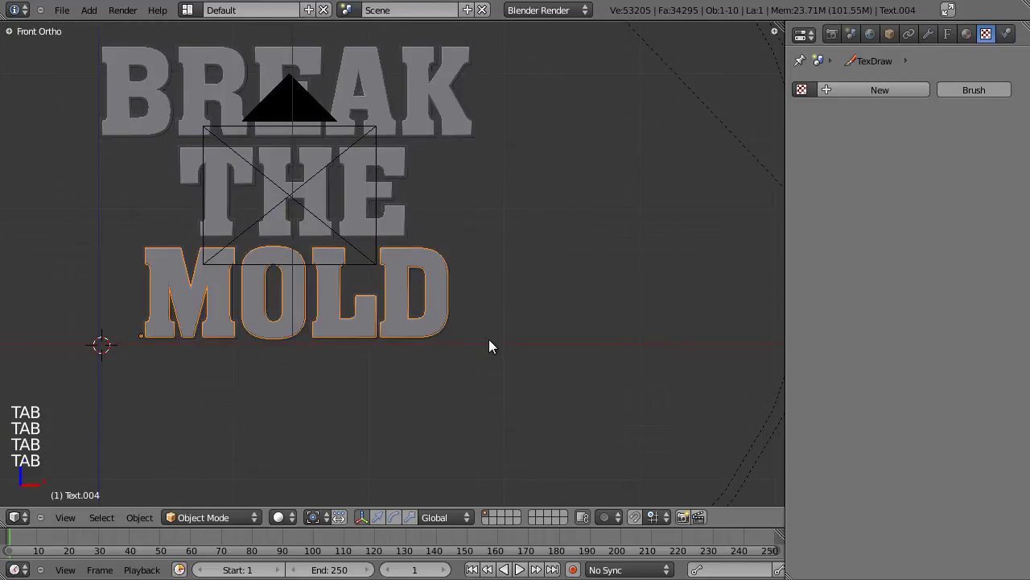
# Convert the front MOLD, THE and BREAK text objects to meshes
pyautogui.keyDown('shift'); pyautogui.moveTo(489, 331); pyautogui.dragTo(507, 291, button='middle'); pyautogui.keyUp('shift')
pyautogui.scroll(2, 506, 293)
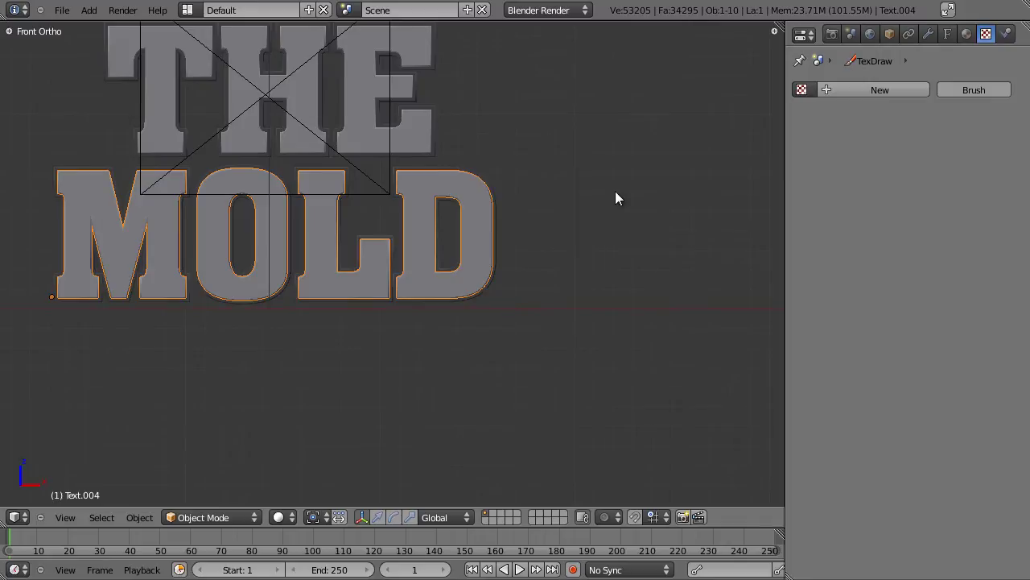
pyautogui.hotkey('alt', 'c')
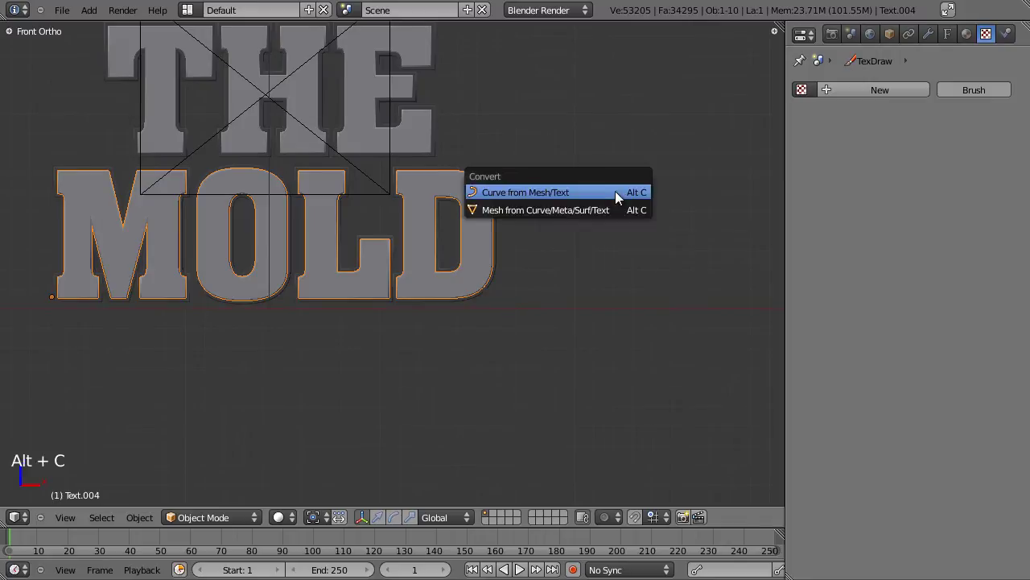
pyautogui.click(605, 209)
pyautogui.keyDown('shift'); pyautogui.moveTo(497, 95); pyautogui.dragTo(519, 170, button='middle'); pyautogui.keyUp('shift')
pyautogui.rightClick(432, 121)
pyautogui.hotkey('alt', 'c')
pyautogui.click(435, 121)
pyautogui.rightClick(531, 55)
pyautogui.hotkey('alt', 'c')
pyautogui.click(537, 106)
# Join the converted BREAK, THE and MOLD front meshes into a single object
pyautogui.scroll(-1, 451, 146)
pyautogui.keyDown('shift'); pyautogui.rightClick(431, 195); pyautogui.keyUp('shift')
pyautogui.keyDown('shift'); pyautogui.rightClick(433, 270); pyautogui.keyUp('shift')
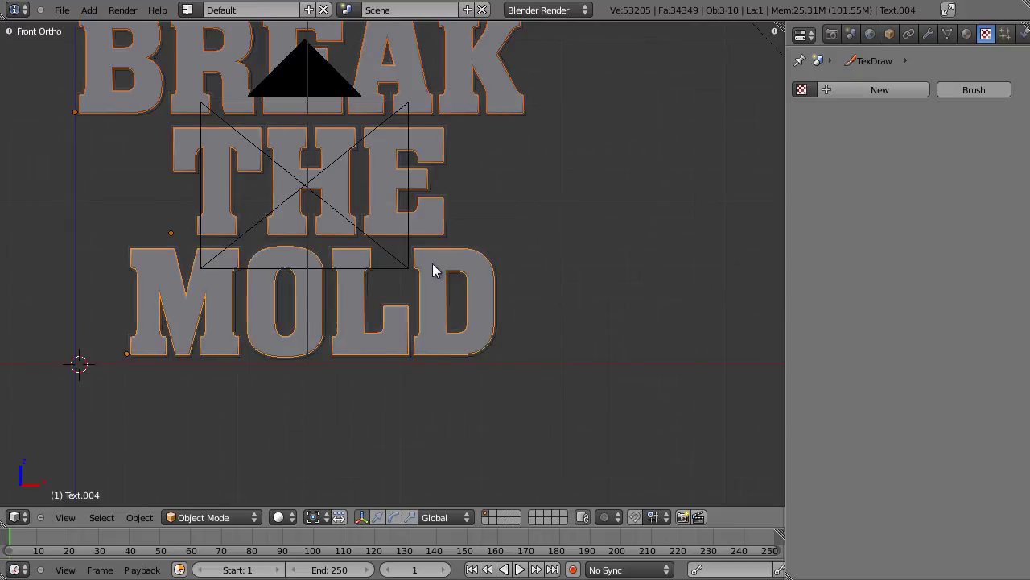
pyautogui.hotkey('ctrl', 'j')
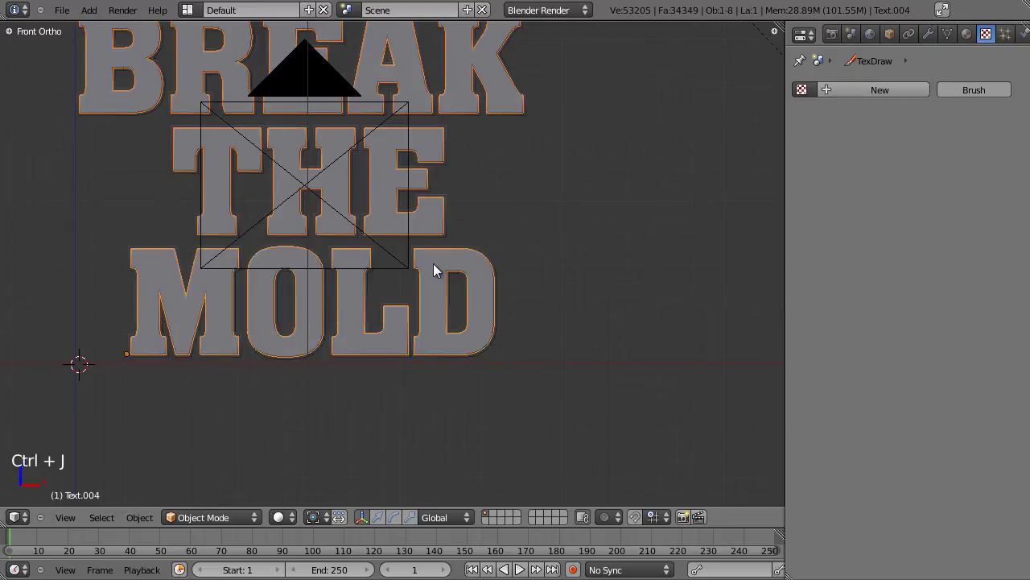
pyautogui.press('Tab')
pyautogui.press('Tab')
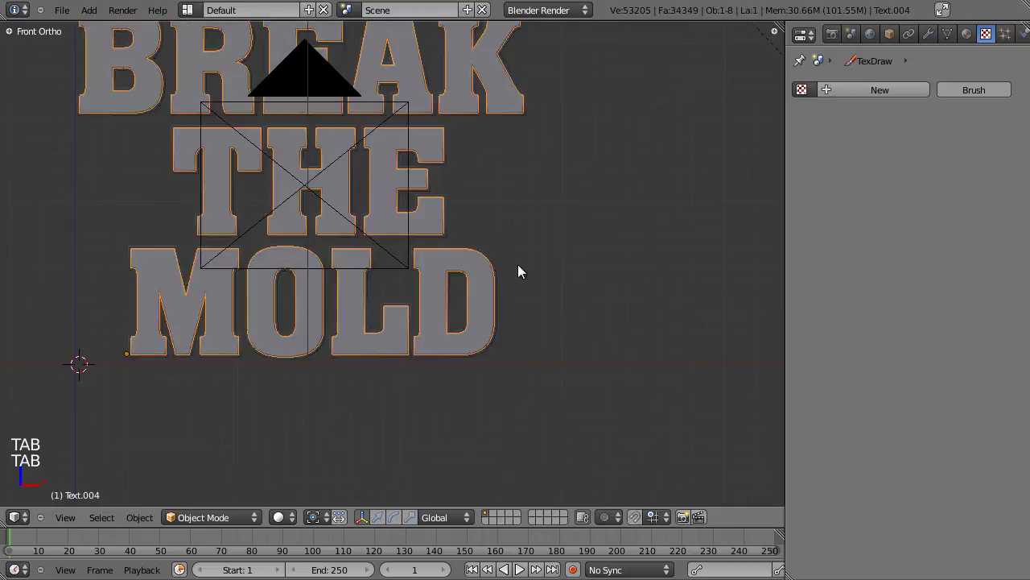
# Inspect the joined text mesh's geometry in edit mode, in wireframe and solid shading
pyautogui.scroll(-6, 519, 274)
pyautogui.press('Tab')
pyautogui.scroll(5, 519, 281)
pyautogui.moveTo(511, 241); pyautogui.dragTo(474, 214, button='middle')
pyautogui.press('z')
pyautogui.press('a')
pyautogui.press('a')
pyautogui.scroll(-3, 451, 228)
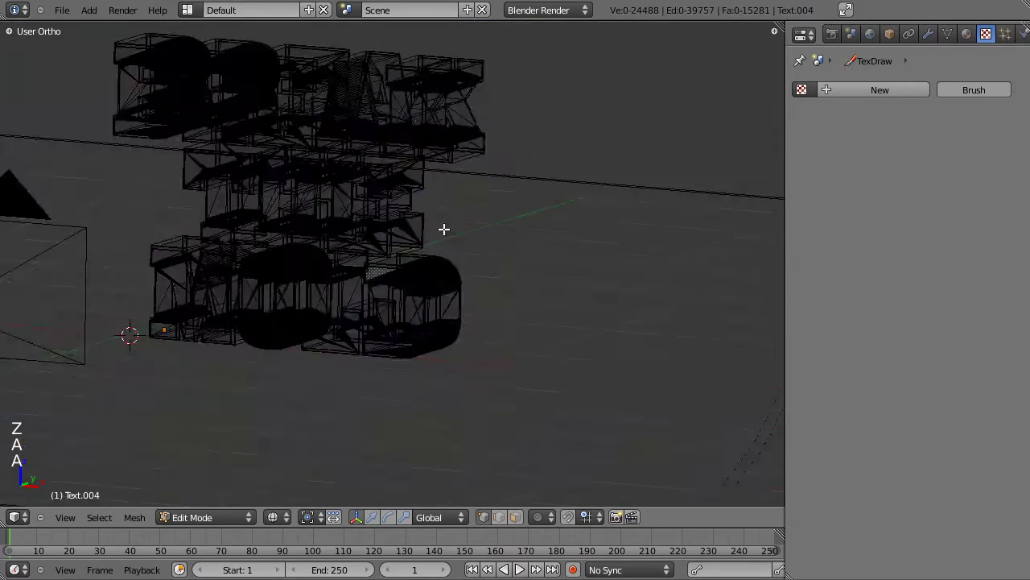
pyautogui.press('z')
pyautogui.press('a')
pyautogui.press('a')
pyautogui.press('g')
pyautogui.rightClick(430, 187)
pyautogui.press('Tab')
pyautogui.scroll(-4, 439, 213)
pyautogui.press('KP_1')
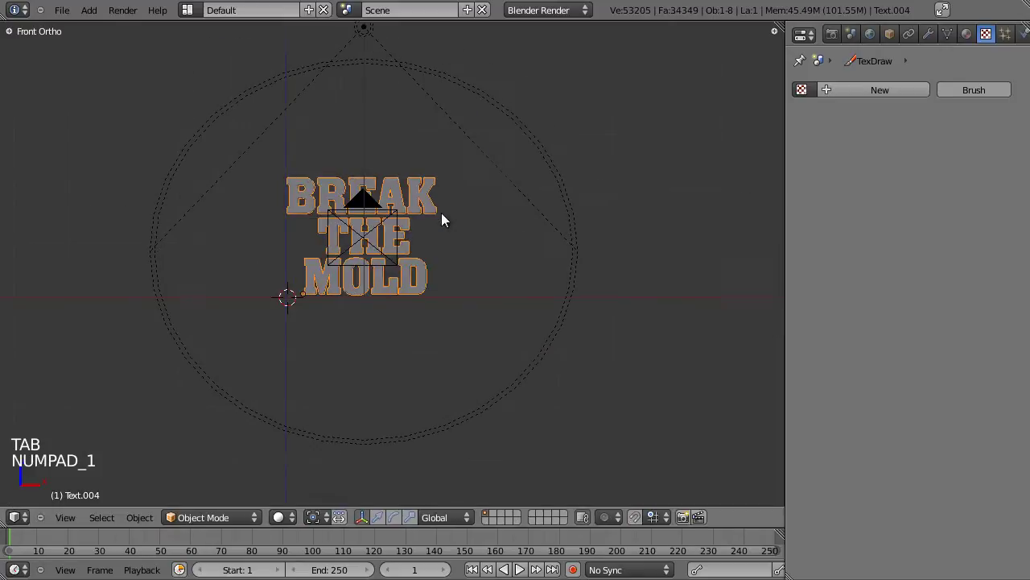
# Split the 3D view in two, make one half a UV/Image Editor and unlink the render result from it
pyautogui.scroll(1, 475, 218)
pyautogui.scroll(1, 450, 201)
pyautogui.scroll(2, 442, 215)
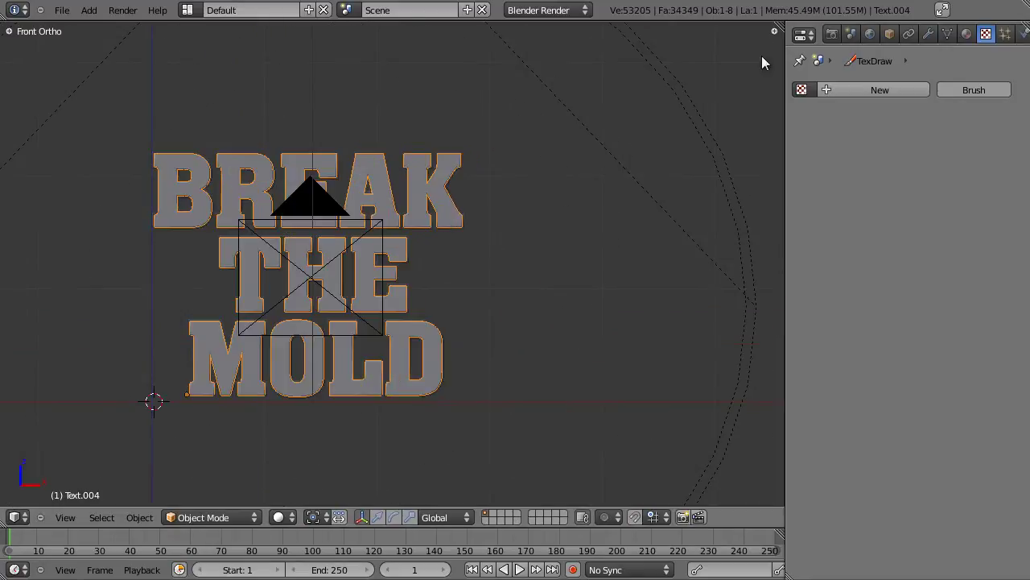
pyautogui.moveTo(781, 24); pyautogui.dragTo(465, 172)
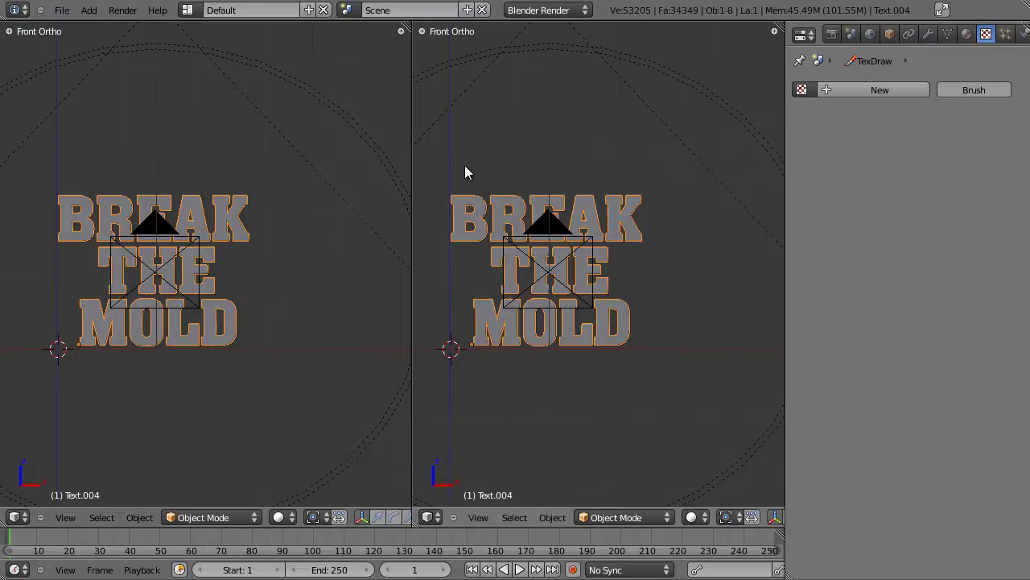
pyautogui.click(431, 517)
pyautogui.click(478, 412)
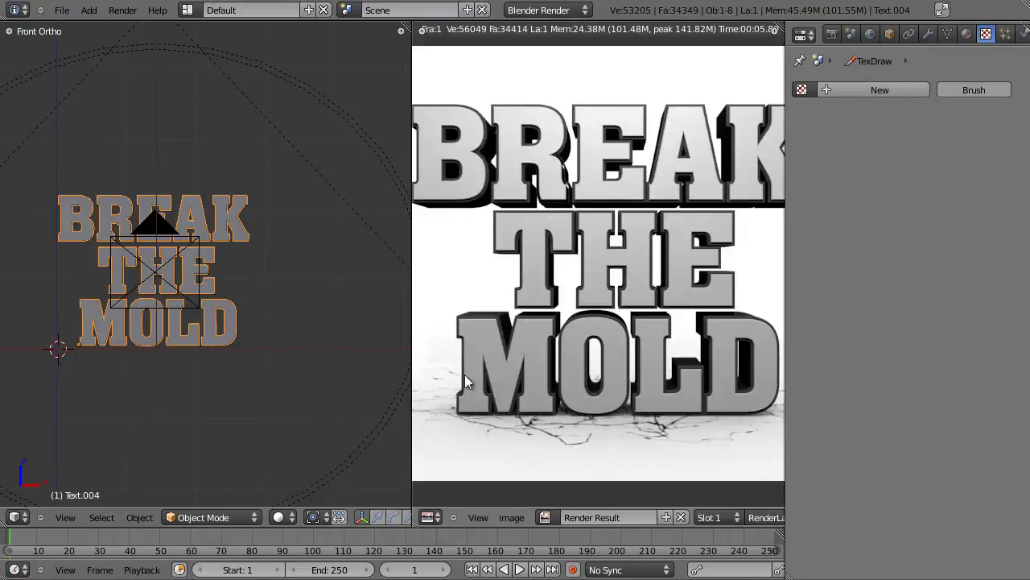
pyautogui.click(681, 516)
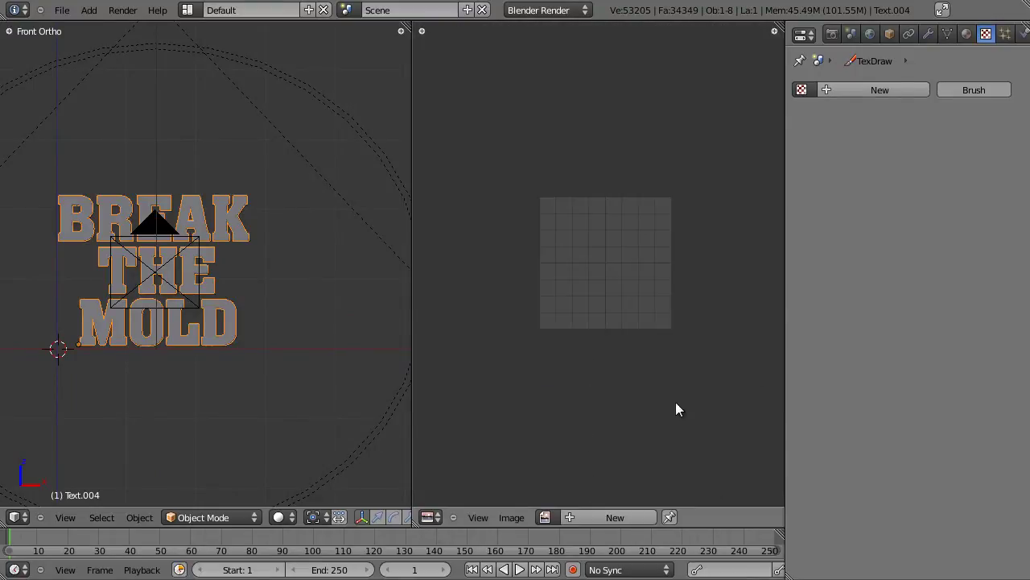
# Select the whole joined text mesh and UV-map it from the front with Project From View
pyautogui.scroll(3, 270, 350)
pyautogui.scroll(-2, 245, 342)
pyautogui.press('a')
pyautogui.press('Tab')
pyautogui.press('a')
pyautogui.press('a')
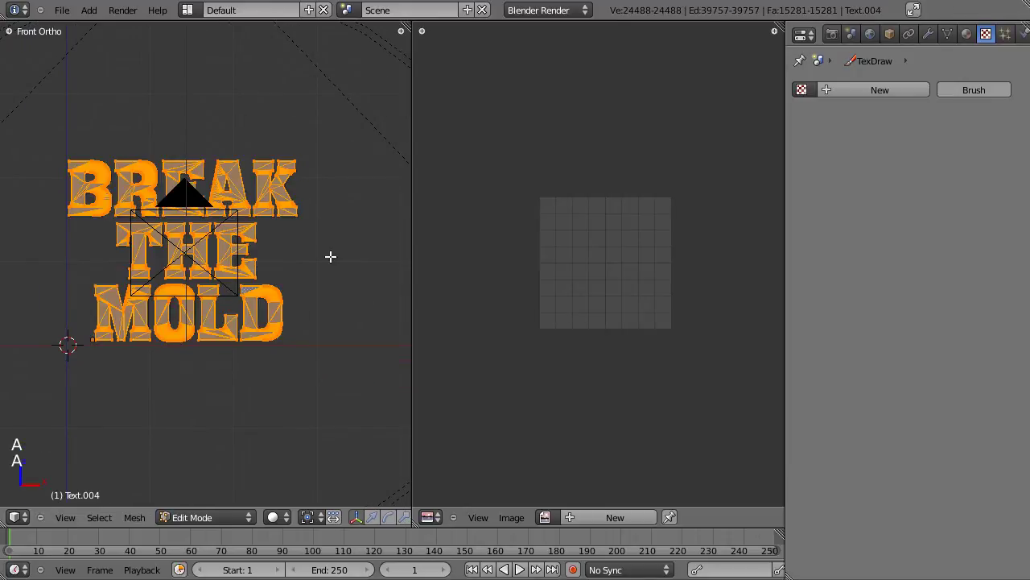
pyautogui.press('u')
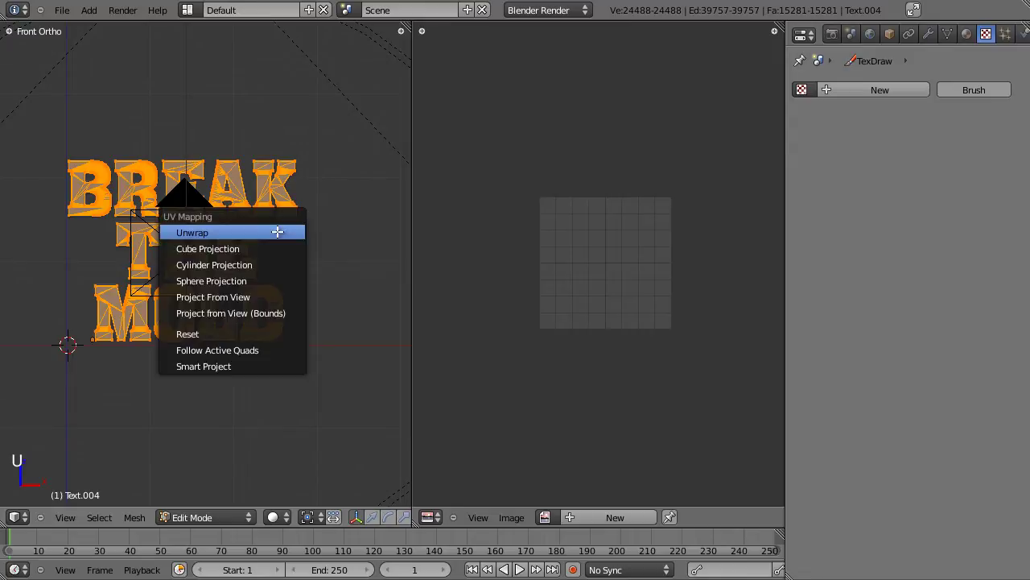
pyautogui.click(282, 297)
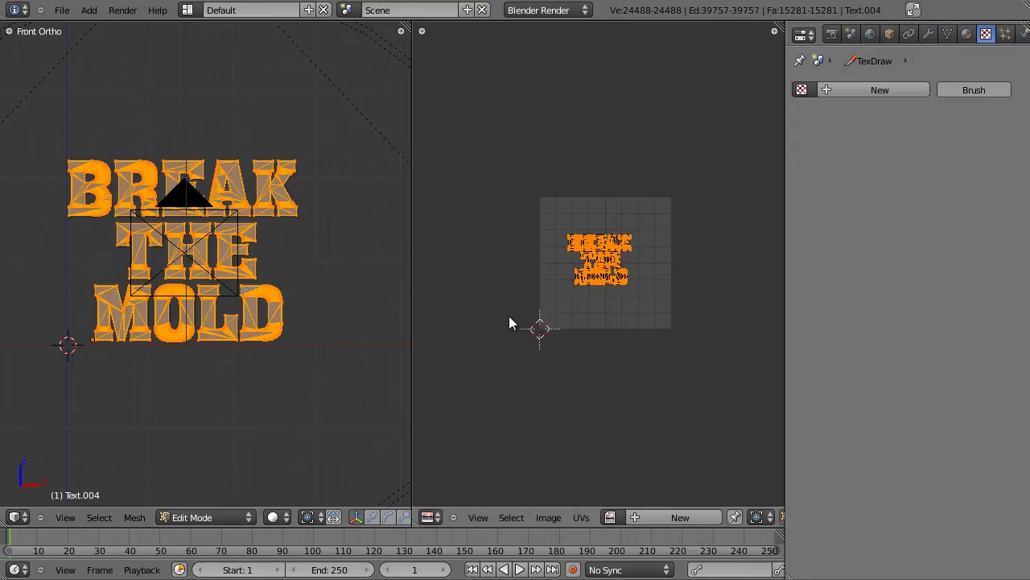
# Scale up and reposition the text's UV layout so it spans the width of the UV area
pyautogui.scroll(5, 615, 310)
pyautogui.scroll(-4, 567, 130)
pyautogui.press('s')
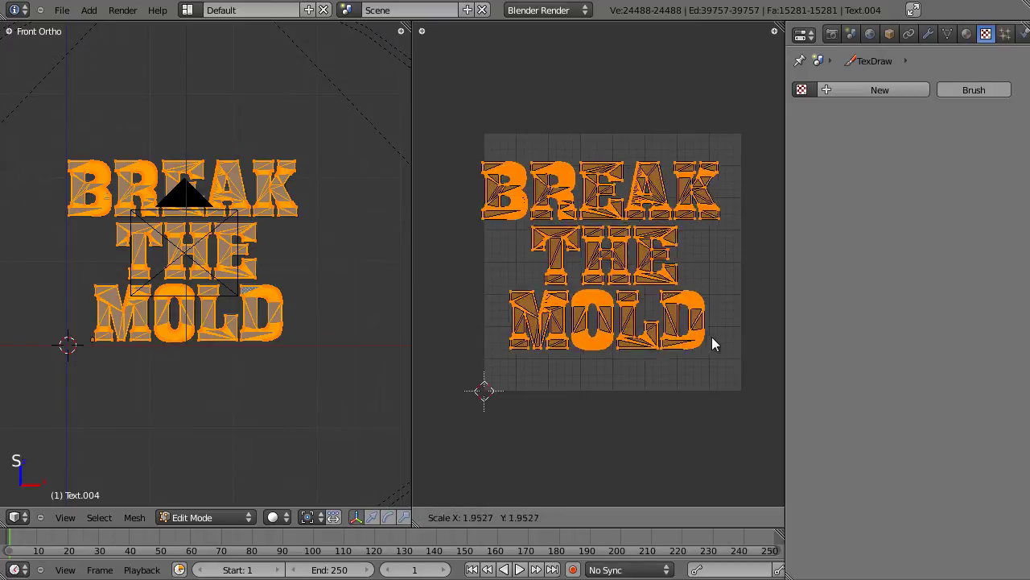
pyautogui.press('g')
pyautogui.click(734, 367)
pyautogui.press('s')
pyautogui.click(724, 355)
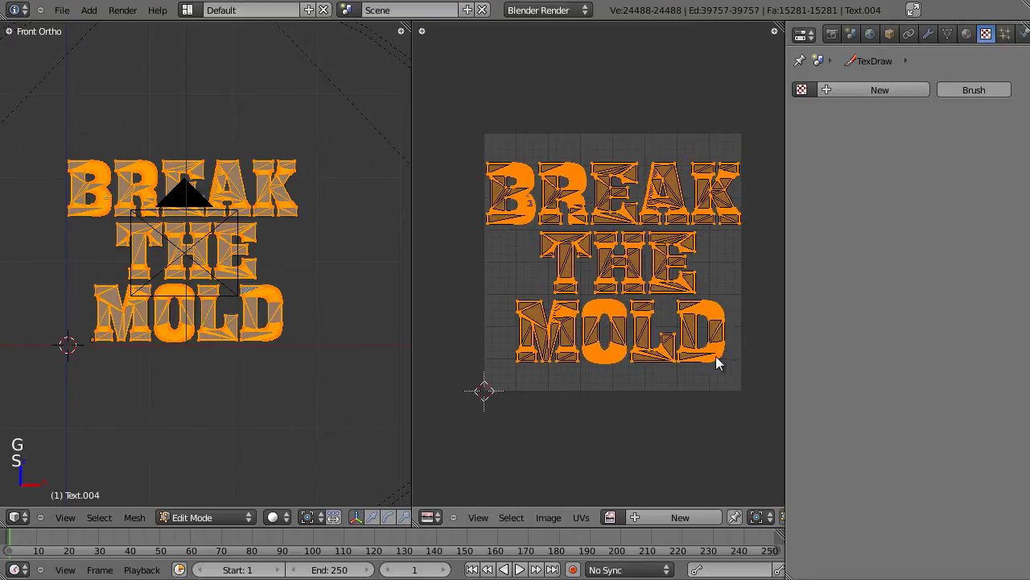
# Examine the UV layout up close and the extruded sides of the text mesh in the 3D view
pyautogui.scroll(2, 717, 348)
pyautogui.moveTo(717, 368); pyautogui.dragTo(590, 336, button='middle')
pyautogui.moveTo(703, 342); pyautogui.dragTo(537, 301, button='middle')
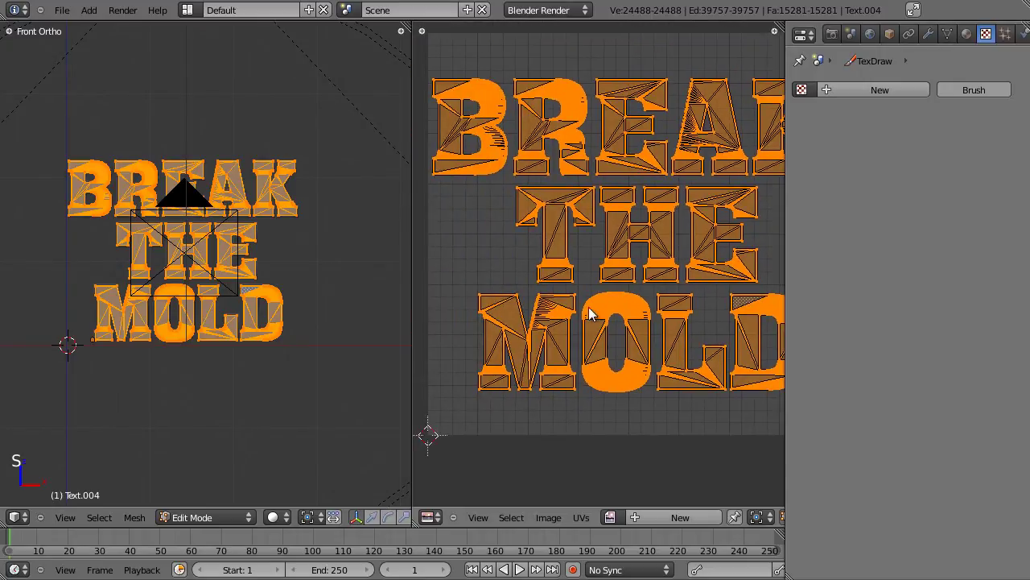
pyautogui.moveTo(644, 338); pyautogui.dragTo(574, 328, button='middle')
pyautogui.moveTo(667, 359); pyautogui.dragTo(688, 361, button='middle')
pyautogui.moveTo(258, 328); pyautogui.dragTo(141, 196, button='middle')
pyautogui.scroll(3, 230, 337)
pyautogui.press('Tab')
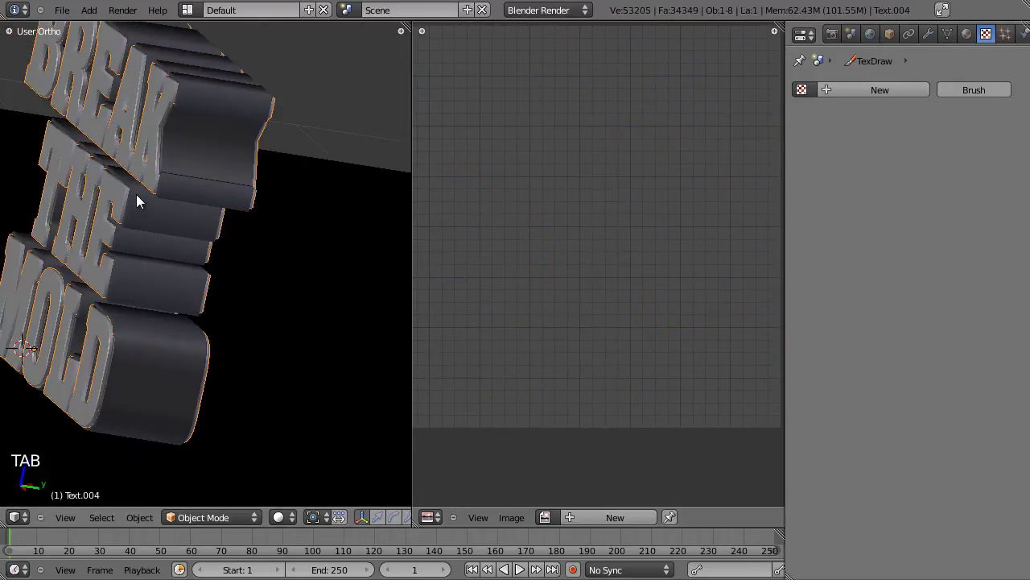
pyautogui.scroll(-13, 152, 299)
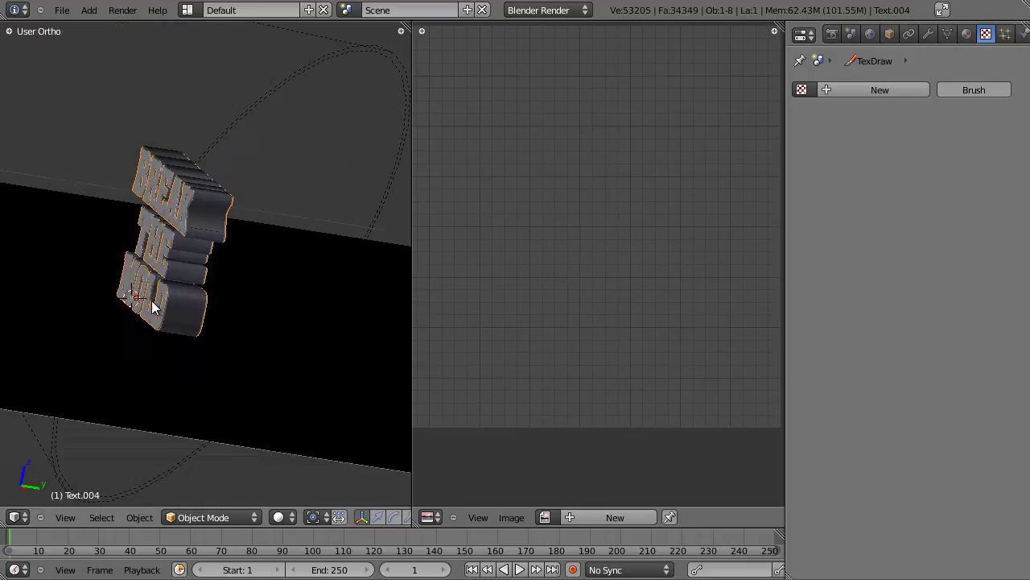
pyautogui.scroll(3, 151, 302)
pyautogui.moveTo(149, 294); pyautogui.dragTo(161, 246, button='middle')
pyautogui.press('Tab')
pyautogui.scroll(-1, 672, 305)
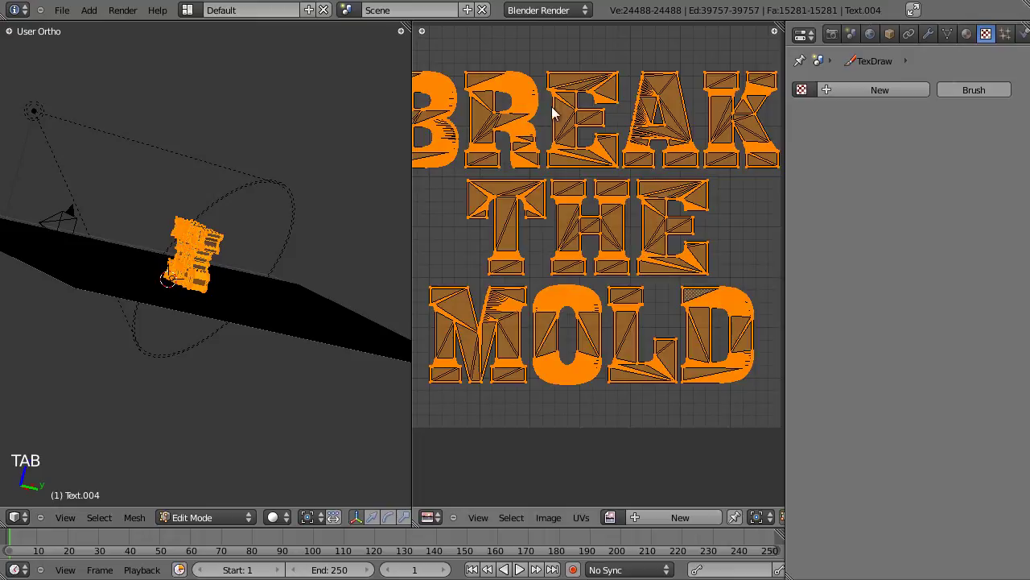
pyautogui.moveTo(246, 273); pyautogui.dragTo(241, 298, button='middle')
pyautogui.press('Tab')
pyautogui.press('Tab')
# Create a new blank black image, 2000 by 2000 pixels, behind the text's UV layout
pyautogui.scroll(-1, 643, 387)
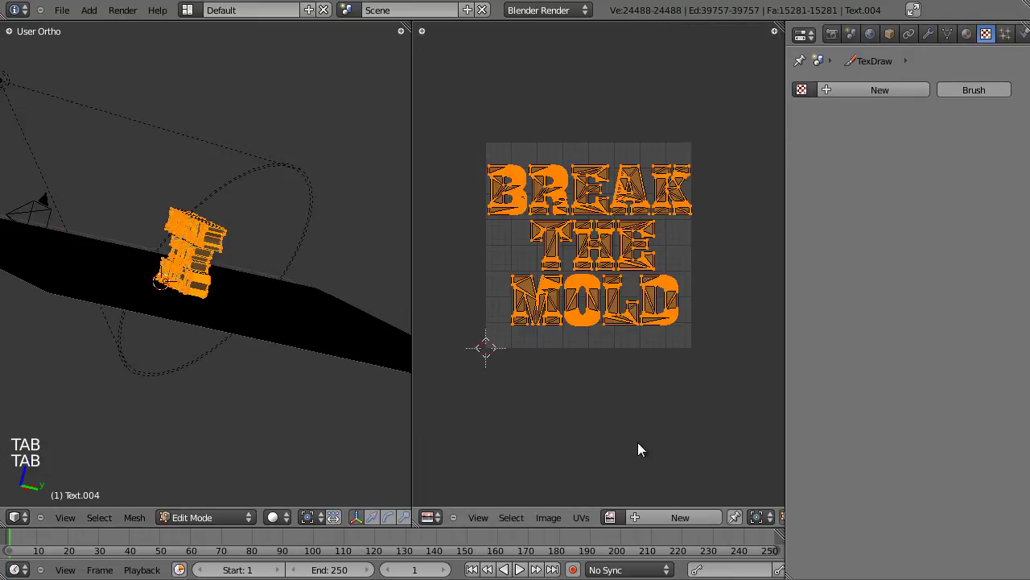
pyautogui.scroll(1, 620, 320)
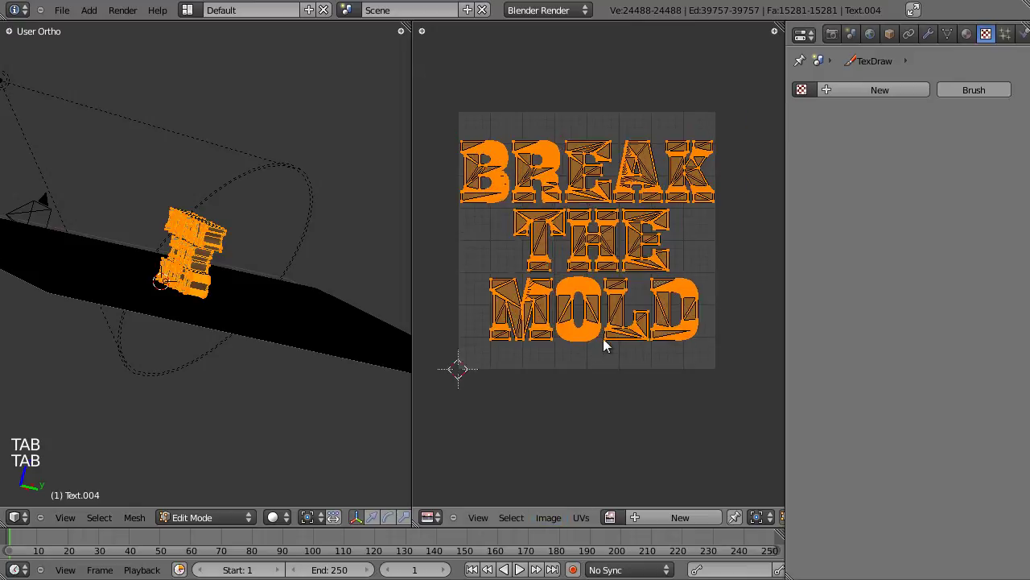
pyautogui.scroll(3, 612, 291)
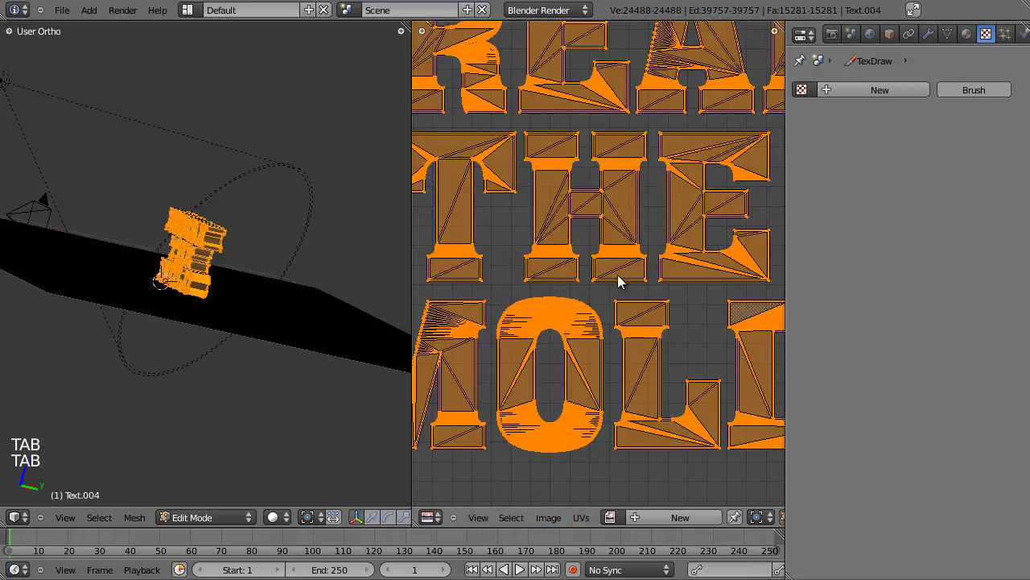
pyautogui.click(585, 518)
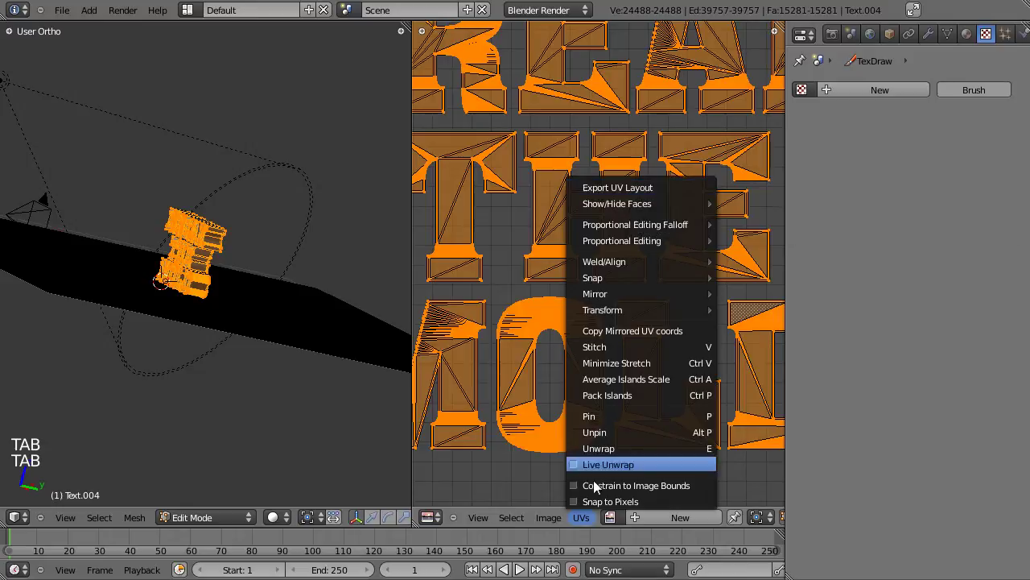
pyautogui.click(547, 519)
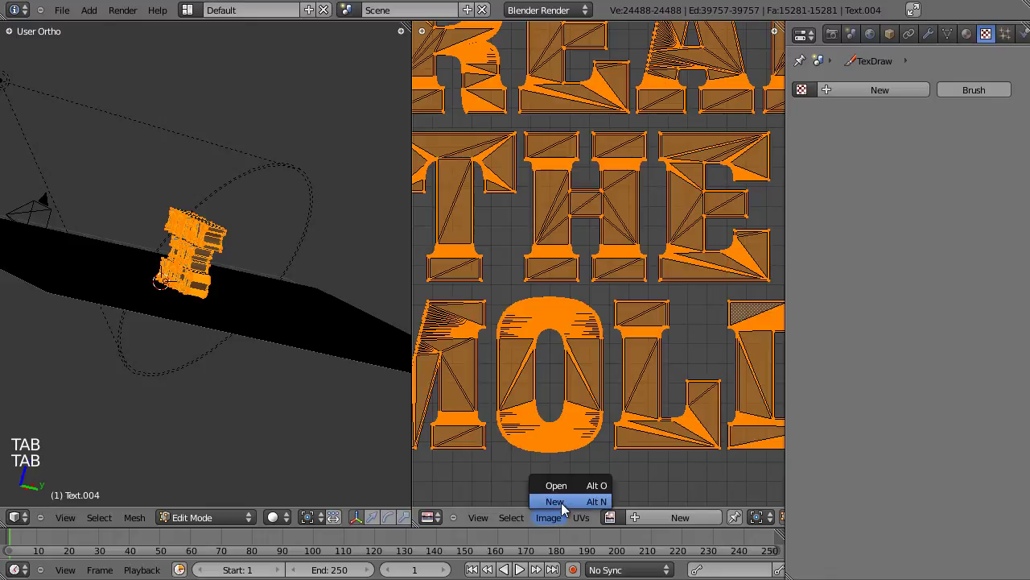
pyautogui.click(559, 501)
pyautogui.write('2000')
pyautogui.press('Tab')
pyautogui.write('200')
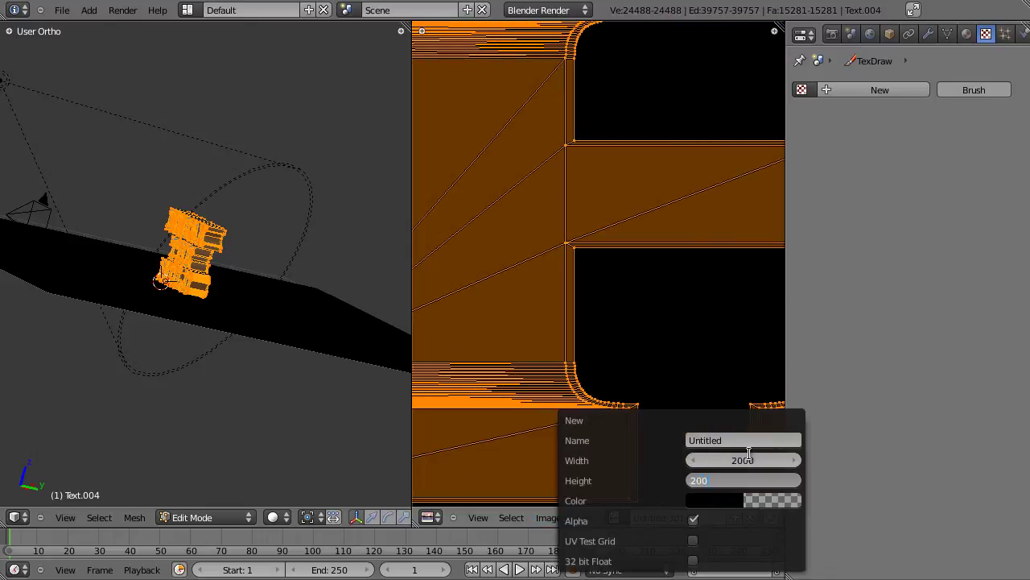
pyautogui.press('Return')
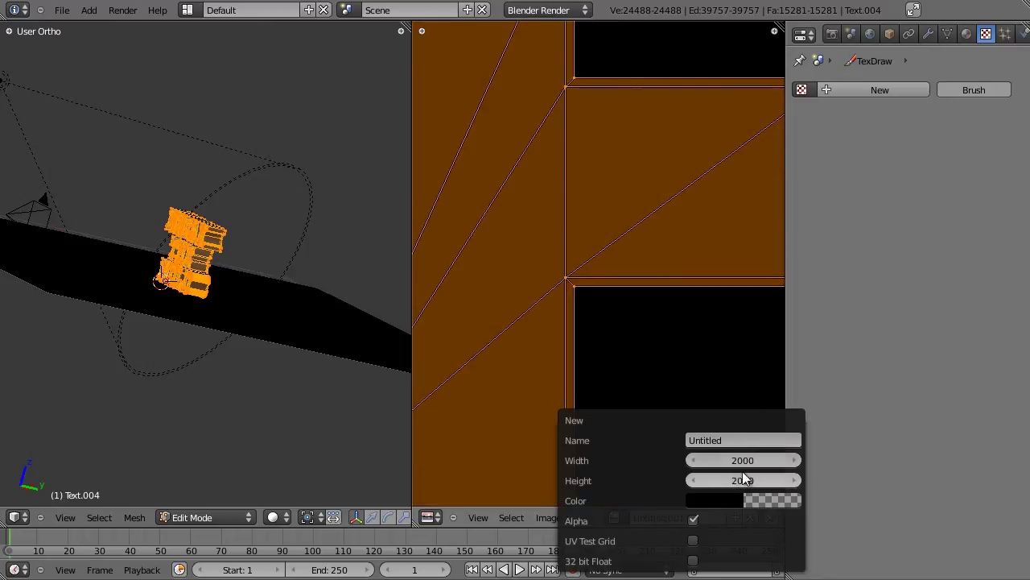
pyautogui.scroll(-8, 718, 325)
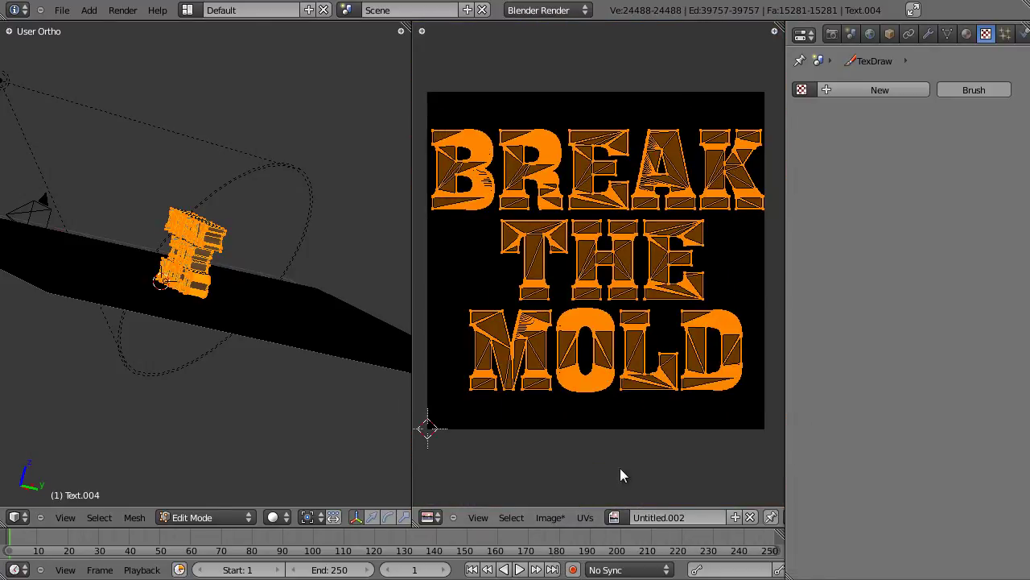
# Start exporting the UV layout and set its format to Encapsulated PostScript (.eps)
pyautogui.click(585, 517)
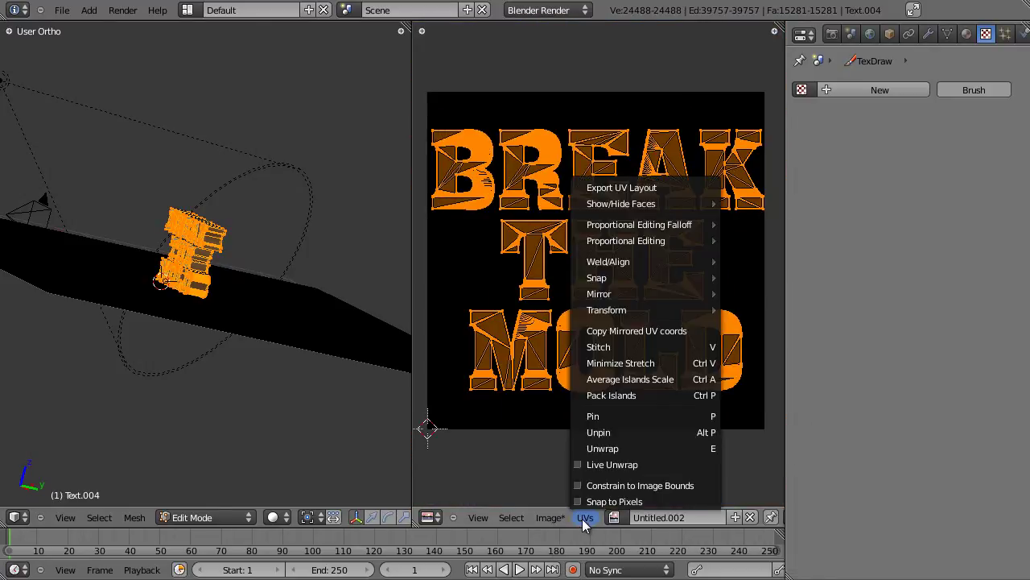
pyautogui.click(652, 189)
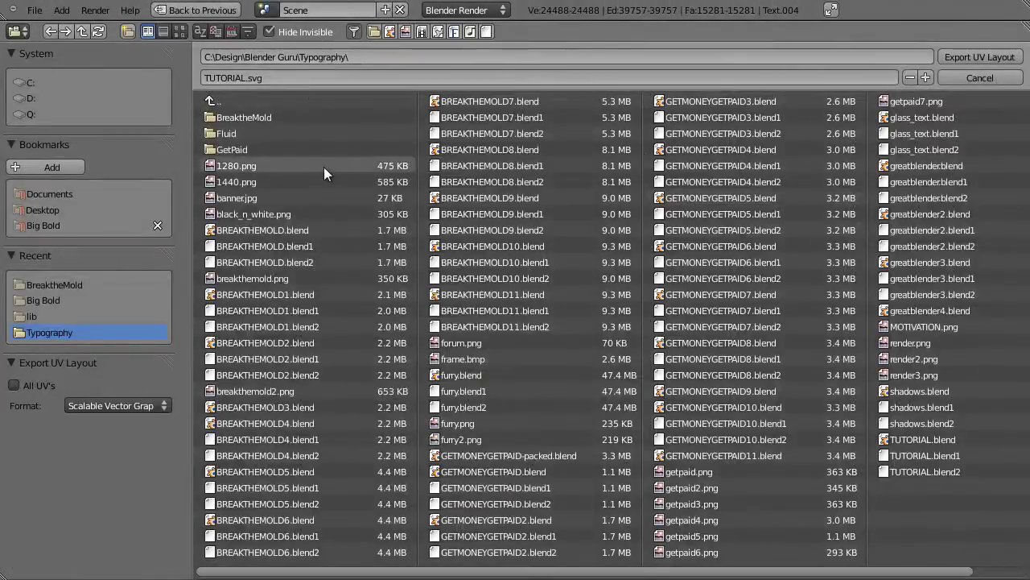
pyautogui.click(110, 405)
pyautogui.click(120, 391)
pyautogui.click(119, 403)
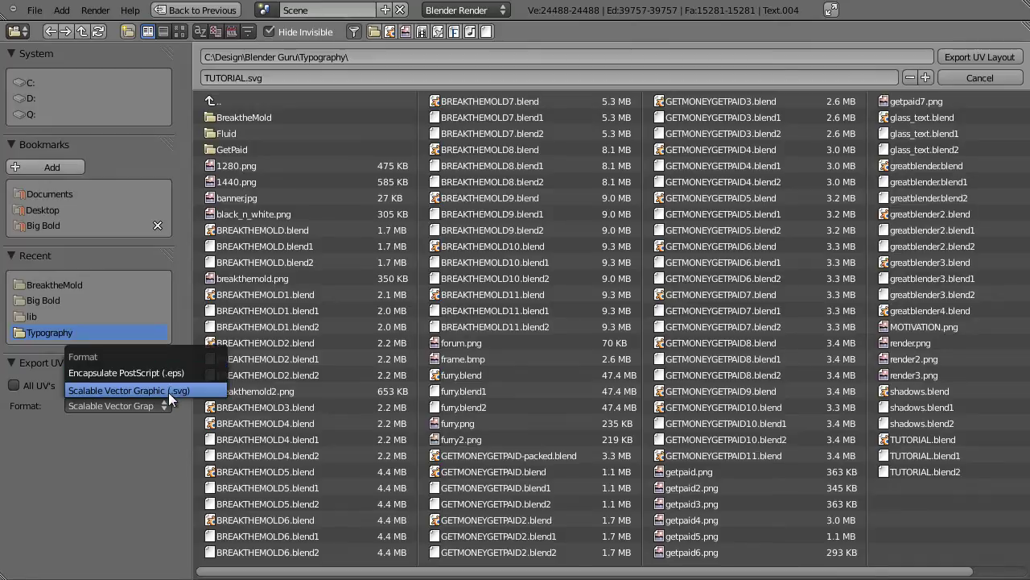
pyautogui.click(179, 372)
# Export the UV layout into the BreaktheMold folder under the file name TUTORIALUV4.EPS
pyautogui.click(314, 78)
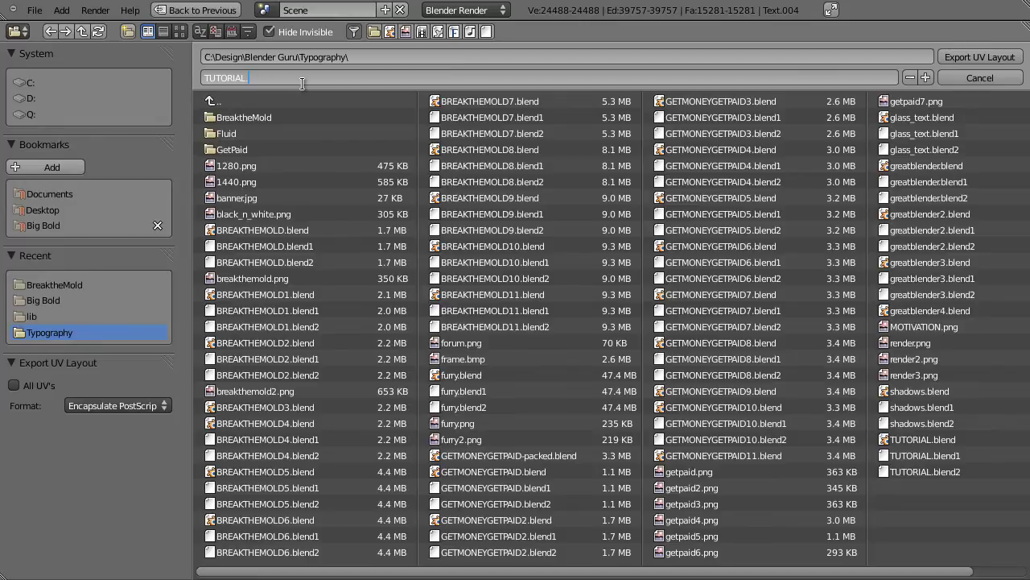
pyautogui.click(256, 116)
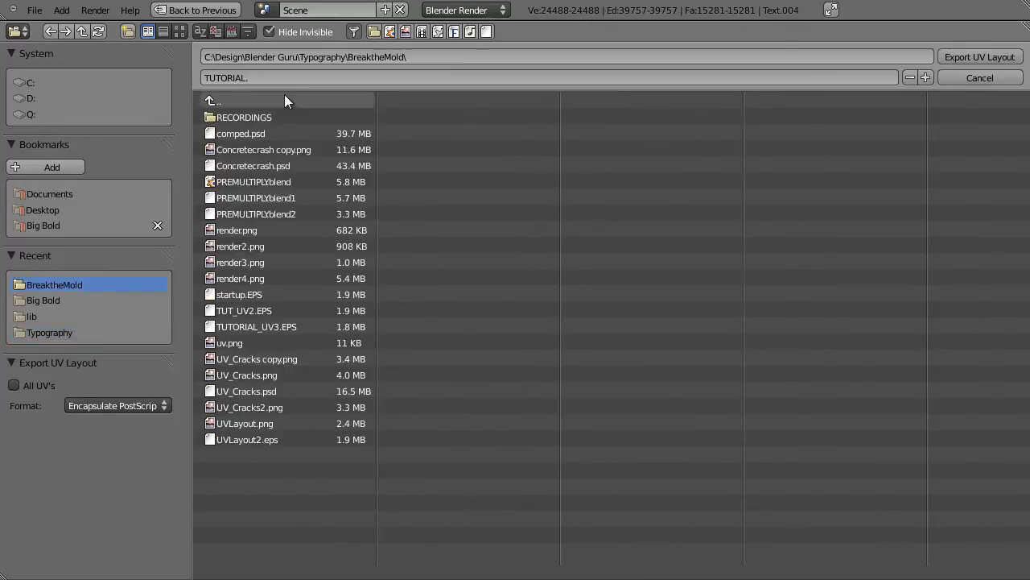
pyautogui.click(296, 78)
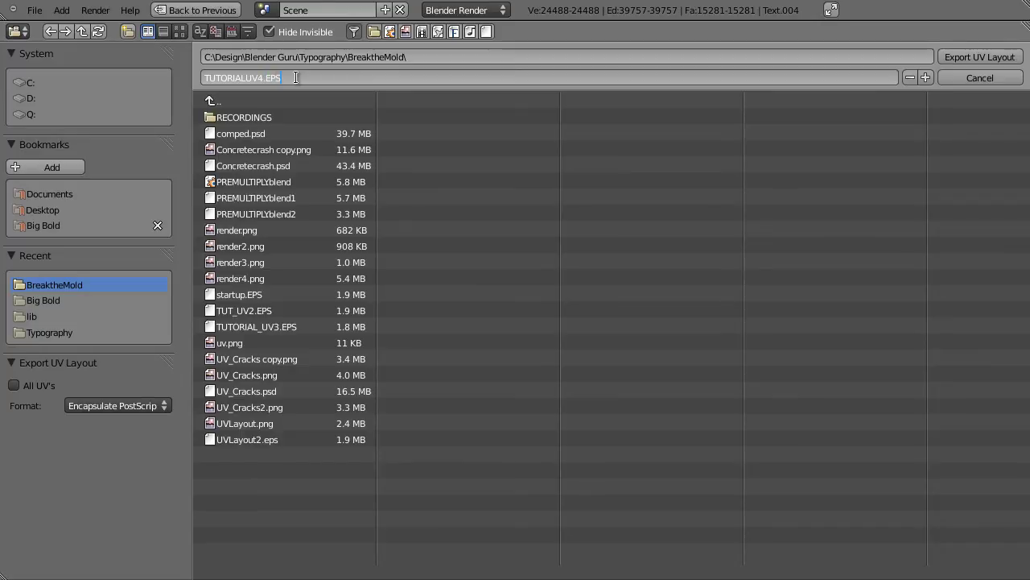
pyautogui.press('Return')
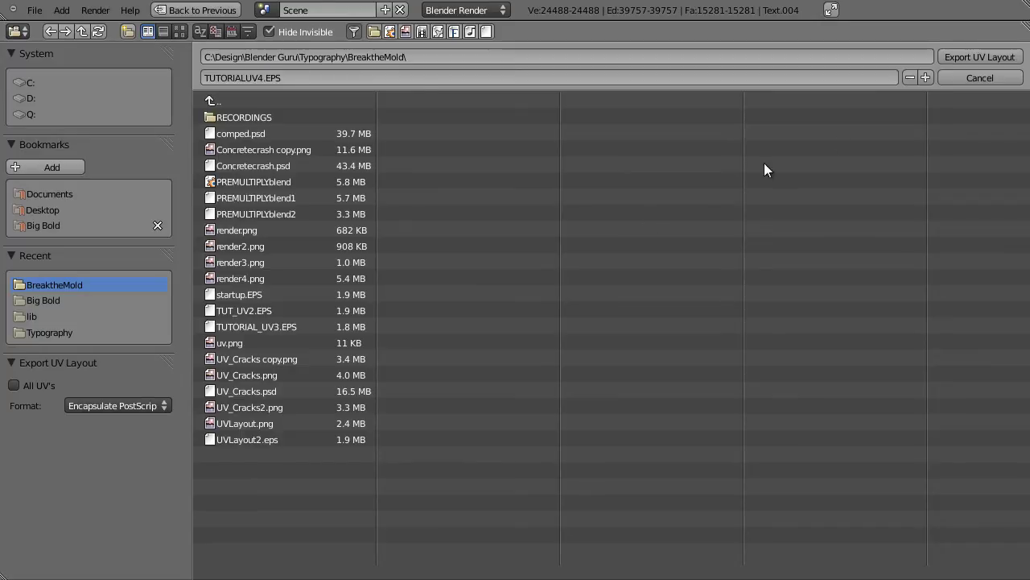
pyautogui.click(978, 58)
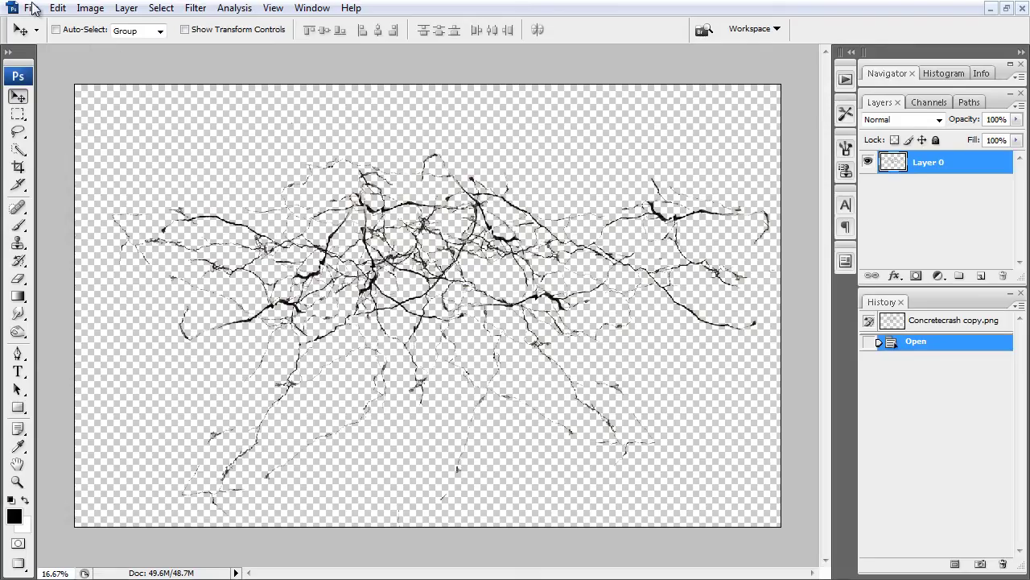
# Switch to Photoshop and open TUTORIALUV4.EPS from the BreaktheMold folder, rasterizing it at 27.778 inches square and 72 pixels/inch
pyautogui.click(30, 7)
pyautogui.click(32, 40)
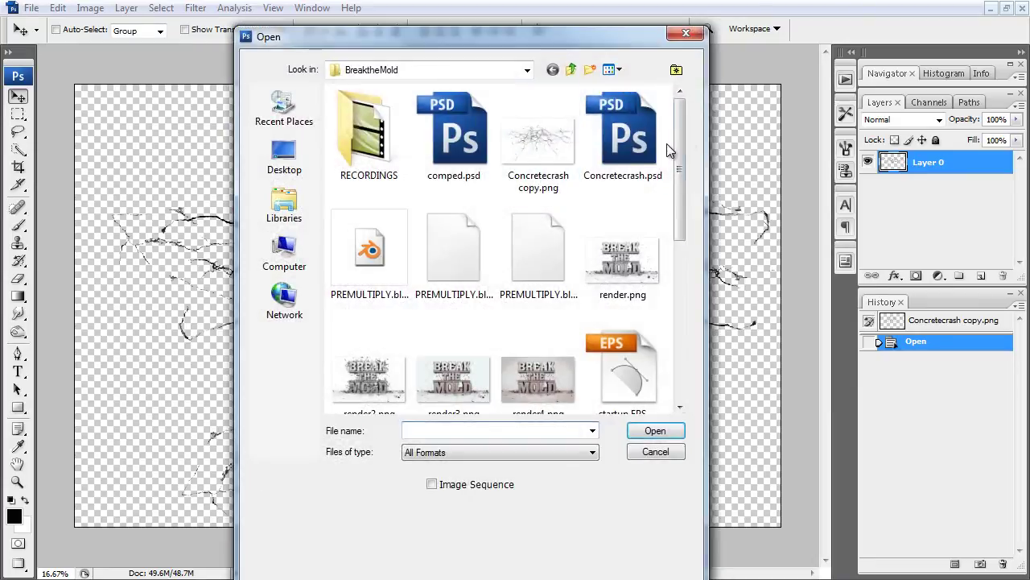
pyautogui.moveTo(685, 143); pyautogui.dragTo(694, 219)
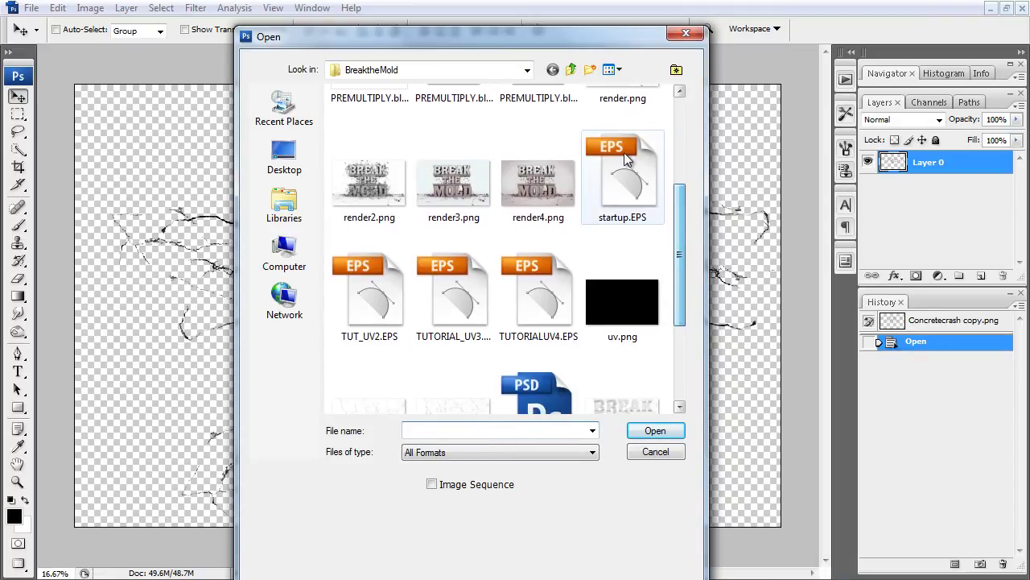
pyautogui.click(538, 298)
pyautogui.click(655, 431)
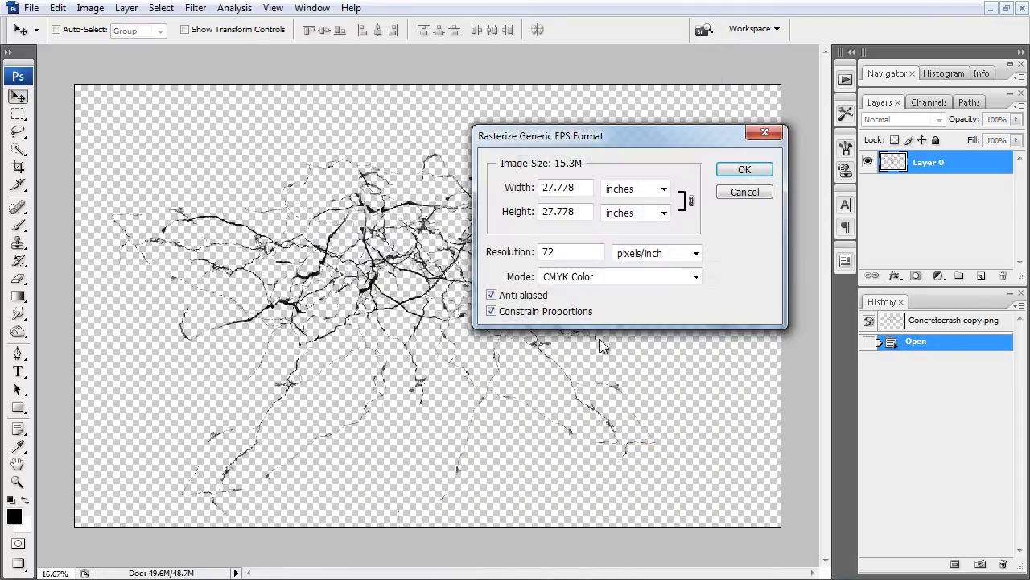
pyautogui.click(731, 172)
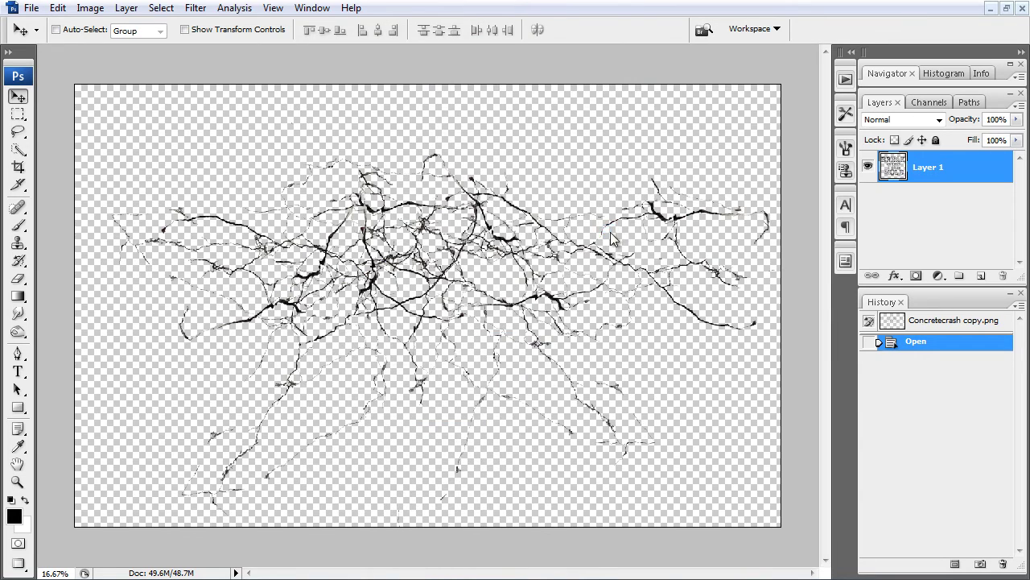
# Fade the UV layout layer to 38% opacity
pyautogui.hotkey('ctrl', '+')
pyautogui.hotkey('ctrl', '+')
pyautogui.hotkey('ctrl', '+')
pyautogui.hotkey('ctrl', '+')
pyautogui.hotkey('ctrl', '-')
pyautogui.hotkey('ctrl', '-')
pyautogui.hotkey('ctrl', '-')
pyautogui.hotkey('ctrl', '-')
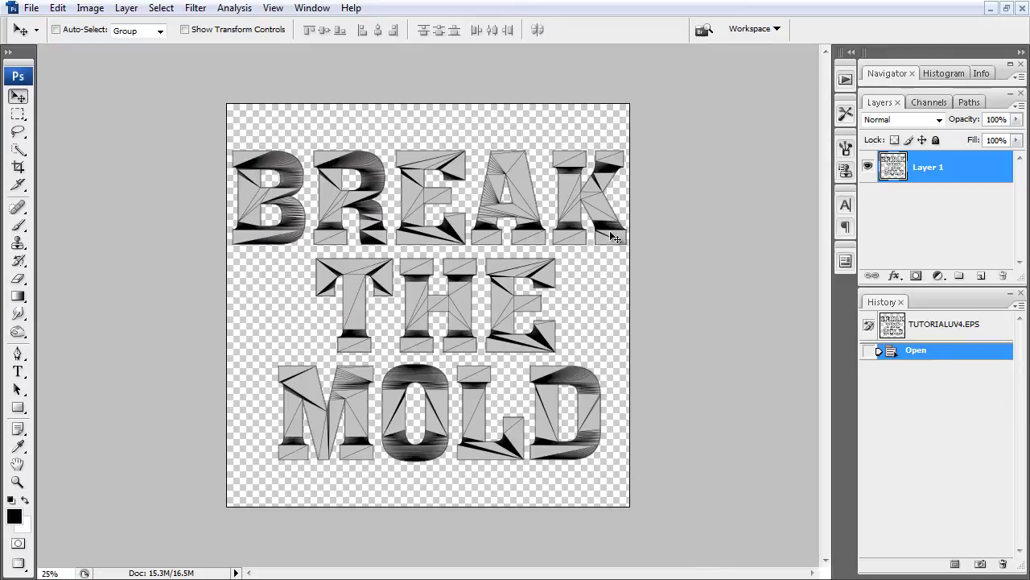
pyautogui.moveTo(1017, 120); pyautogui.dragTo(963, 134)
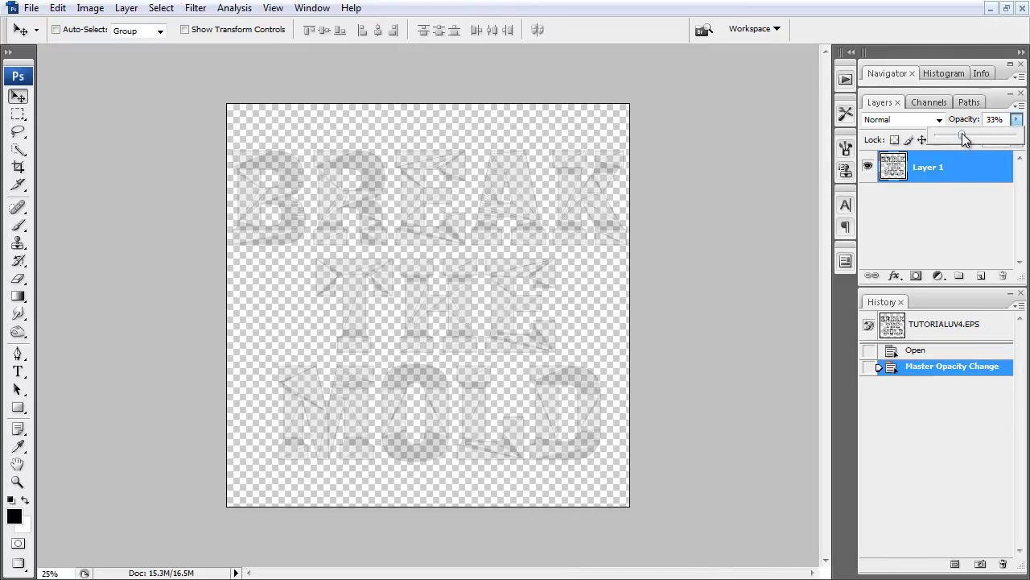
pyautogui.click(793, 189)
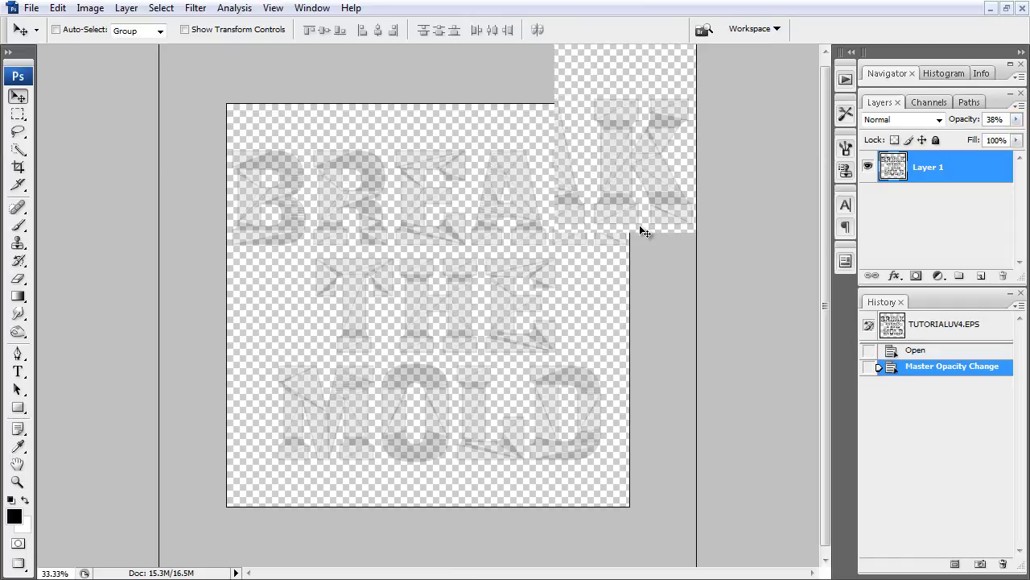
pyautogui.hotkey('ctrl', '+')
pyautogui.hotkey('ctrl', '+')
pyautogui.hotkey('ctrl', '-')
pyautogui.hotkey('ctrl', '-')
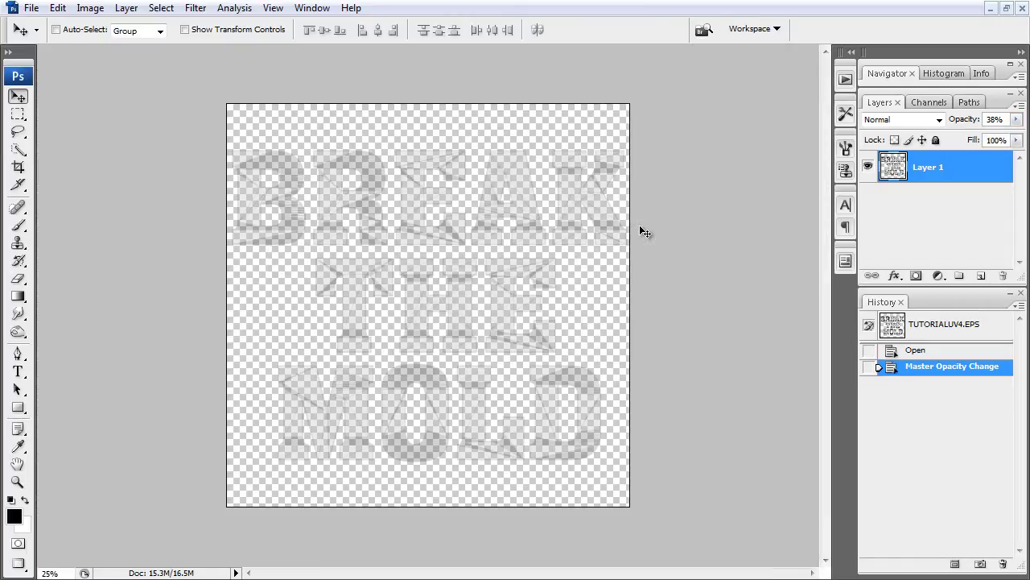
pyautogui.hotkey('ctrl', '+')
pyautogui.hotkey('ctrl', '+')
pyautogui.hotkey('ctrl', '-')
pyautogui.hotkey('ctrl', '-')
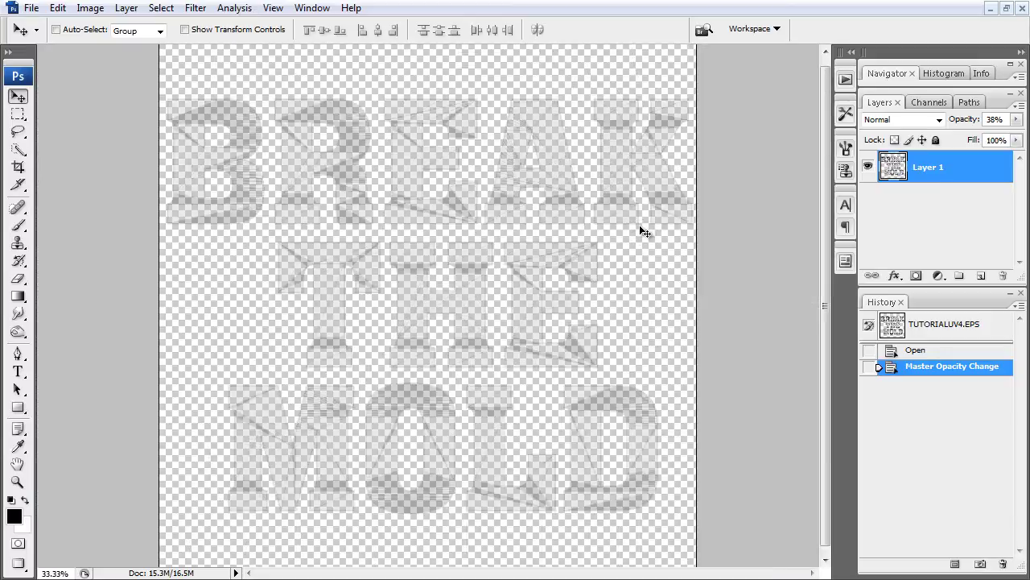
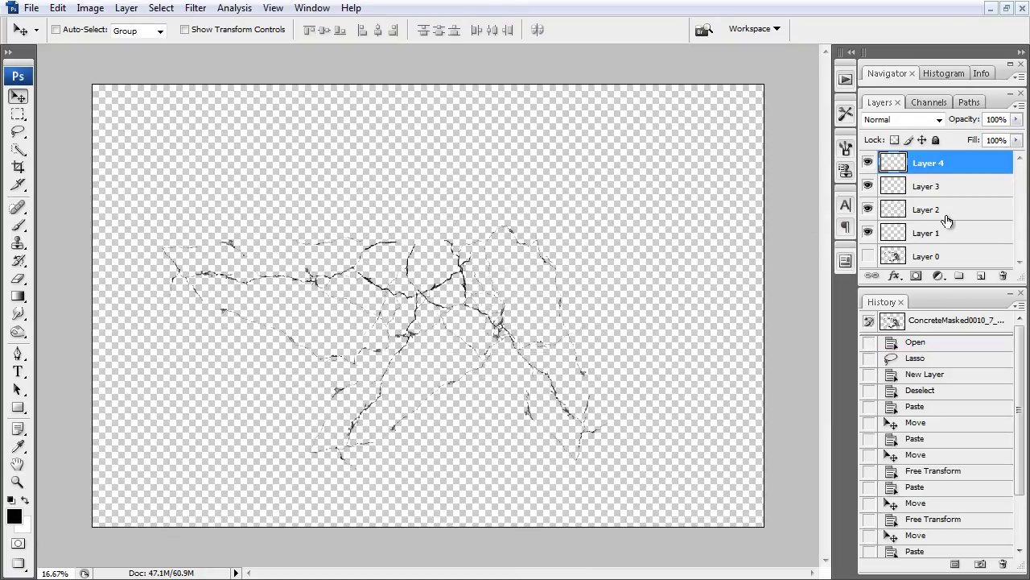
# Show Layer 0 in the concrete crack document, then paste a crack into the UV layout document and scale it down
pyautogui.click(868, 256)
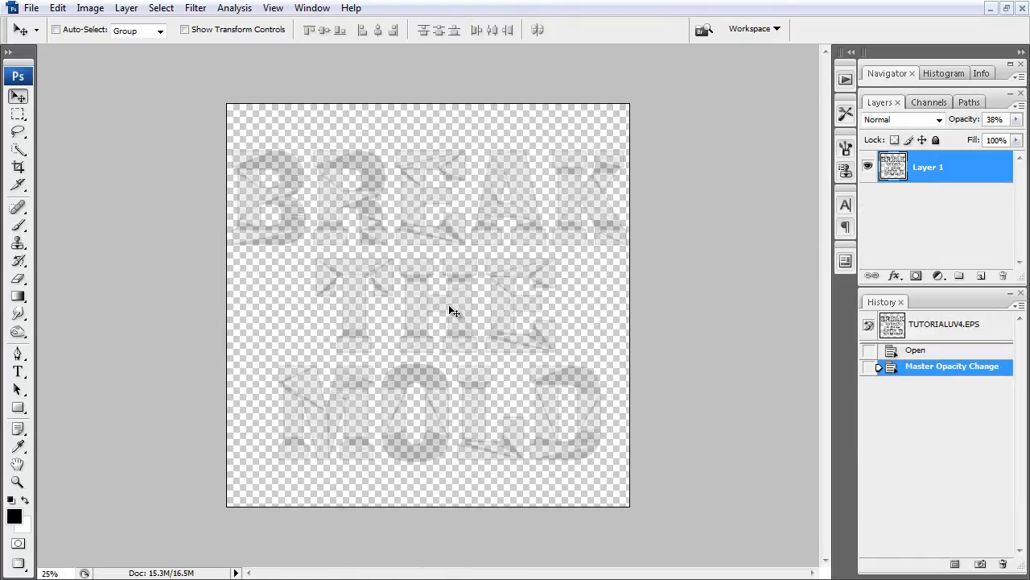
pyautogui.hotkey('ctrl', 'v')
pyautogui.hotkey('ctrl', 't')
pyautogui.keyDown('shift'); pyautogui.moveTo(621, 209); pyautogui.dragTo(394, 323); pyautogui.keyUp('shift')
pyautogui.moveTo(468, 347); pyautogui.dragTo(426, 215)
# Scale the pasted crack to 29.1%, rotate it to -64.2° and place it over the M of MOLD
pyautogui.hotkey('ctrl', '+')
pyautogui.hotkey('ctrl', '+')
pyautogui.keyDown('shift'); pyautogui.moveTo(276, 120); pyautogui.dragTo(225, 265); pyautogui.keyUp('shift')
pyautogui.moveTo(315, 202); pyautogui.dragTo(229, 206)
pyautogui.moveTo(209, 324); pyautogui.dragTo(212, 373)
pyautogui.keyDown('shift'); pyautogui.moveTo(266, 340); pyautogui.dragTo(318, 320); pyautogui.keyUp('shift')
pyautogui.moveTo(223, 334); pyautogui.dragTo(218, 336)
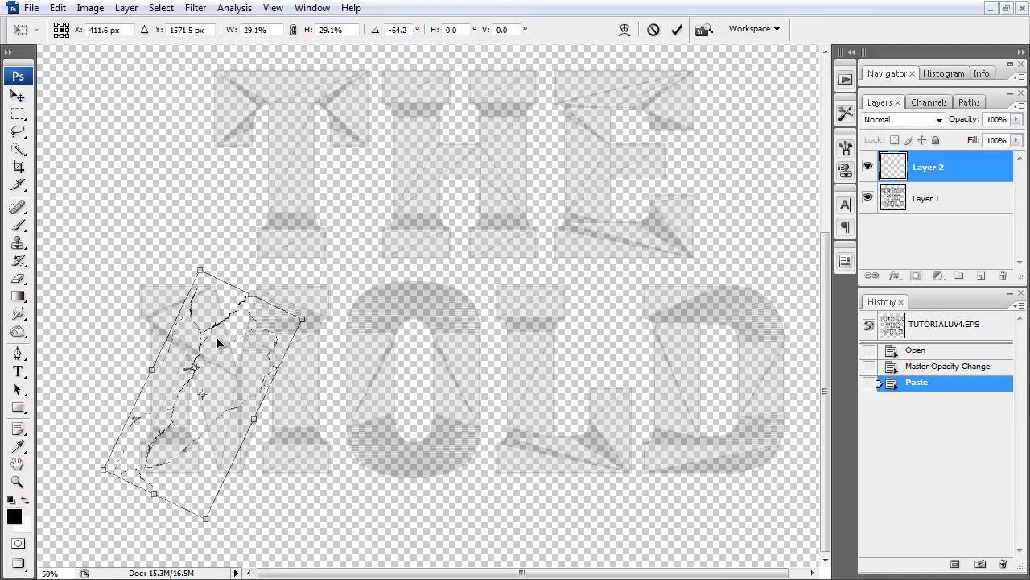
pyautogui.press('Return')
# Paste another crack as a new layer over the UV layout
pyautogui.hotkey('ctrl', 'v')
pyautogui.hotkey('ctrl', '-')
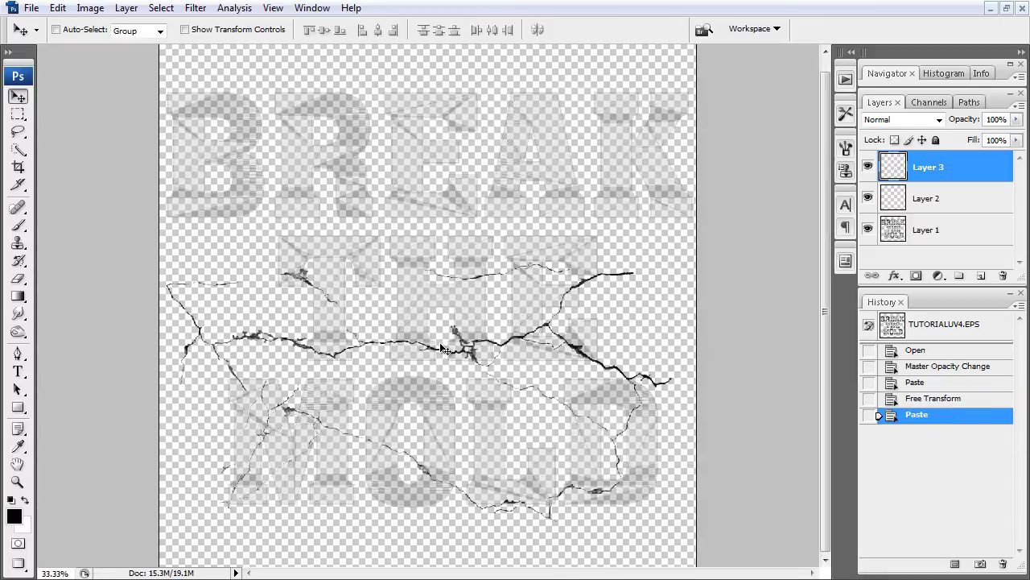
# Free-transform the Layer 3 cracks, scaling, rotating and moving them over the M of MOLD
pyautogui.hotkey('ctrl', '-')
pyautogui.hotkey('ctrl', 't')
pyautogui.moveTo(649, 288); pyautogui.dragTo(421, 377)
pyautogui.moveTo(448, 412); pyautogui.dragTo(361, 361)
pyautogui.moveTo(579, 375); pyautogui.dragTo(485, 253)
pyautogui.moveTo(328, 337); pyautogui.dragTo(322, 409)
pyautogui.moveTo(389, 452); pyautogui.dragTo(375, 406)
pyautogui.press('Return')
pyautogui.hotkey('ctrl', '+')
pyautogui.scroll(-3, 374, 411)
pyautogui.moveTo(293, 337); pyautogui.dragTo(299, 326)
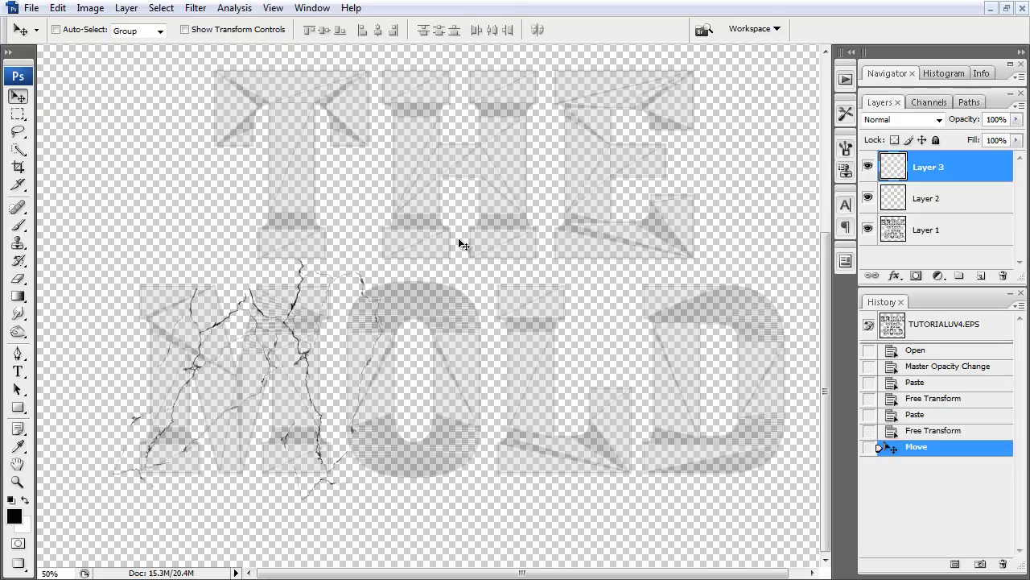
# Open the recent file UV_Cracks.psd
pyautogui.click(32, 8)
pyautogui.moveTo(60, 103)
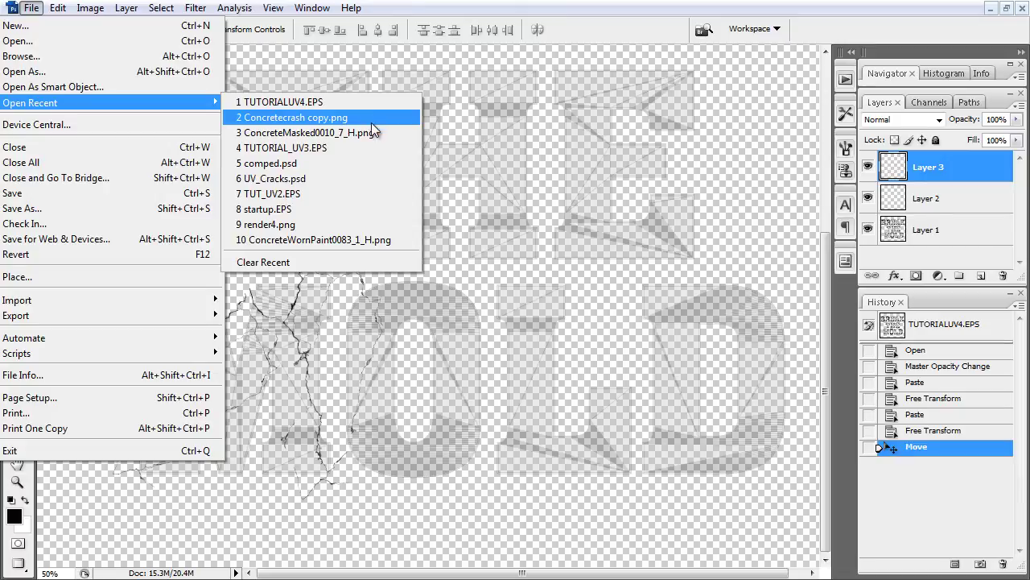
pyautogui.click(370, 179)
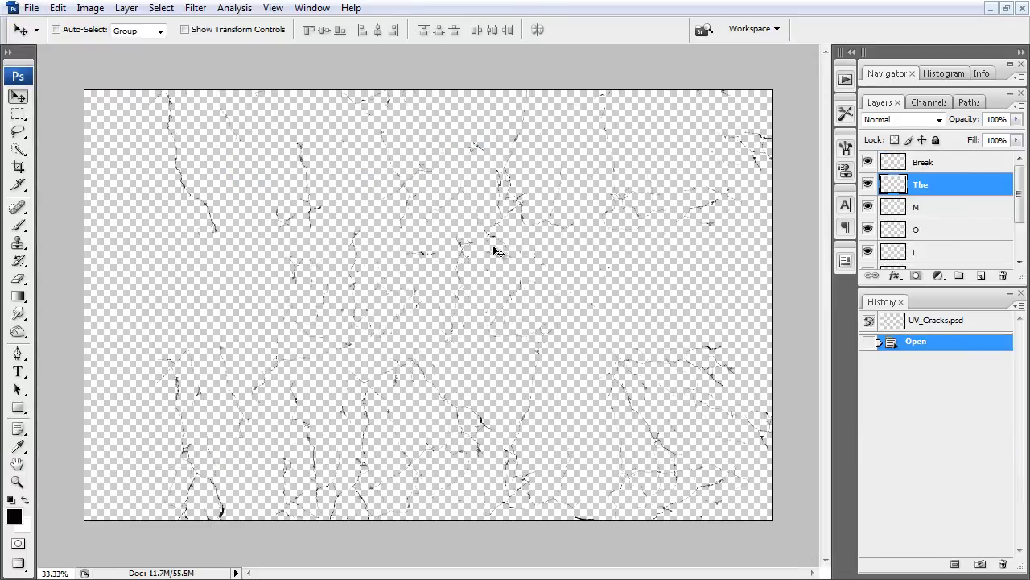
# Compare the finished cracks with the lettering layout by toggling Layer 1's visibility, ending with it hidden
pyautogui.moveTo(1020, 201); pyautogui.dragTo(1022, 240)
pyautogui.click(866, 258)
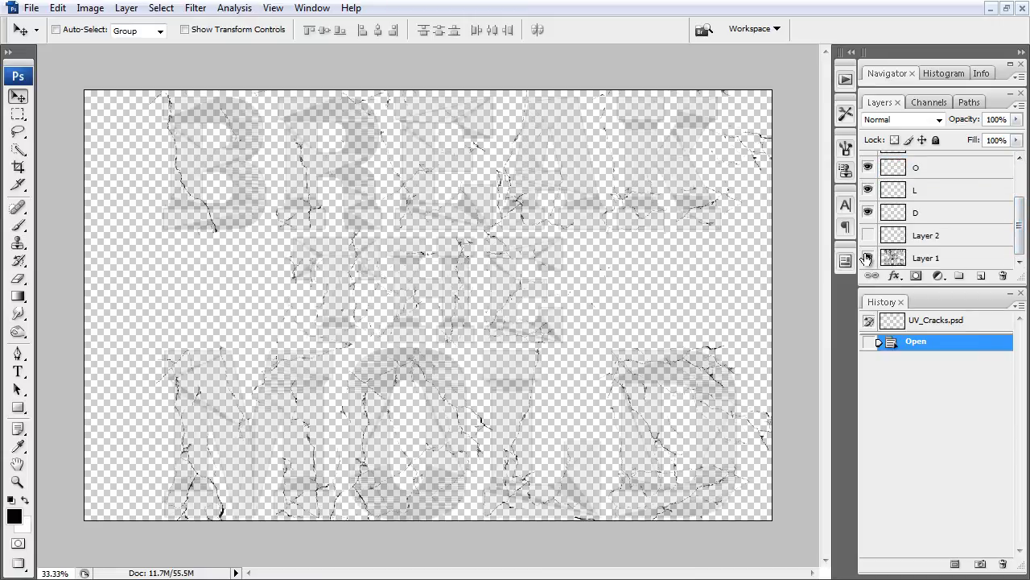
pyautogui.hotkey('ctrl', '+')
pyautogui.hotkey('ctrl', '+')
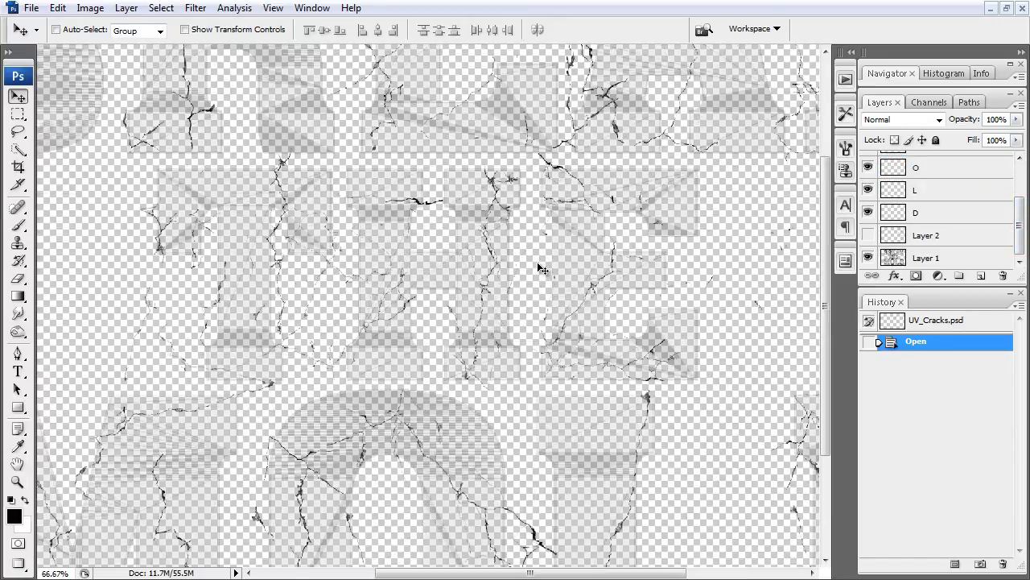
pyautogui.click(869, 257)
pyautogui.click(869, 257)
pyautogui.click(869, 257)
pyautogui.hotkey('ctrl', '-')
pyautogui.hotkey('ctrl', '-')
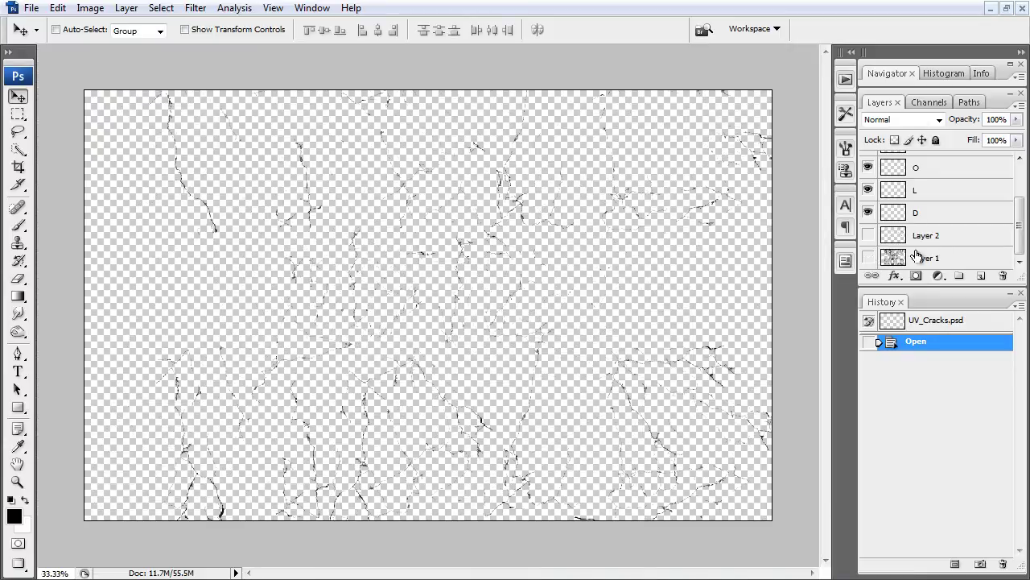
pyautogui.click(867, 257)
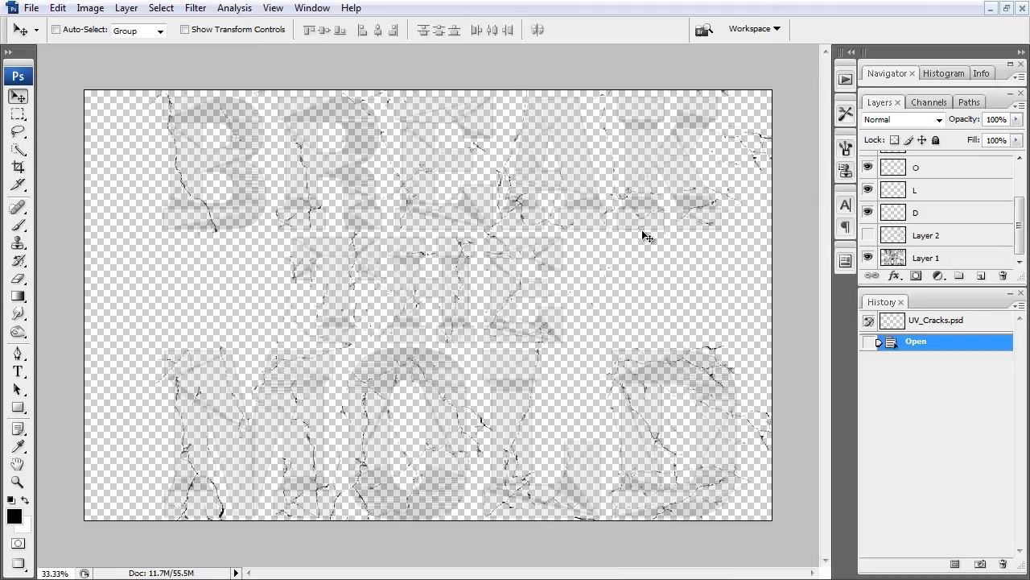
pyautogui.click(868, 258)
pyautogui.click(868, 258)
pyautogui.click(868, 259)
pyautogui.click(869, 259)
pyautogui.click(869, 258)
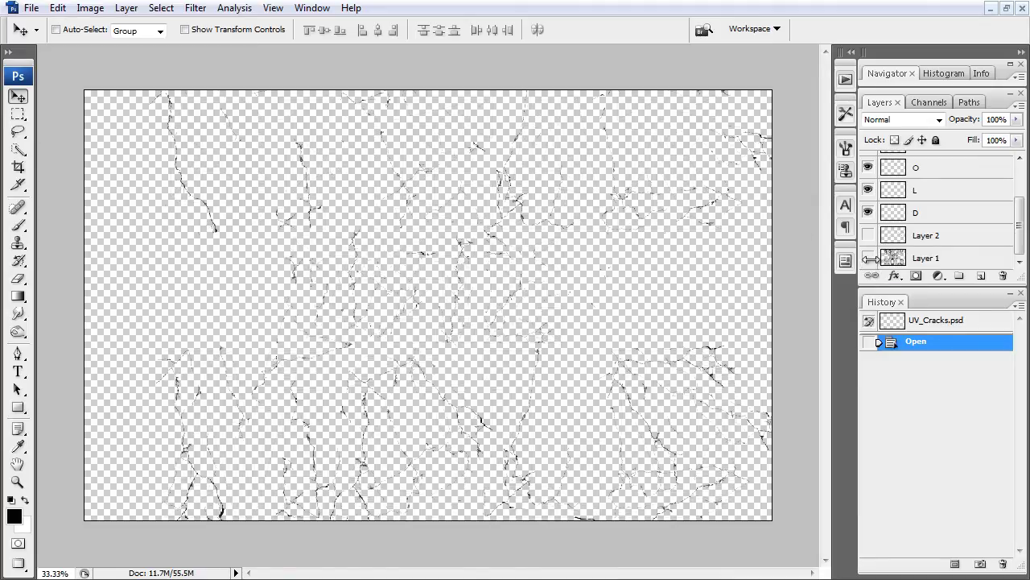
pyautogui.click(31, 7)
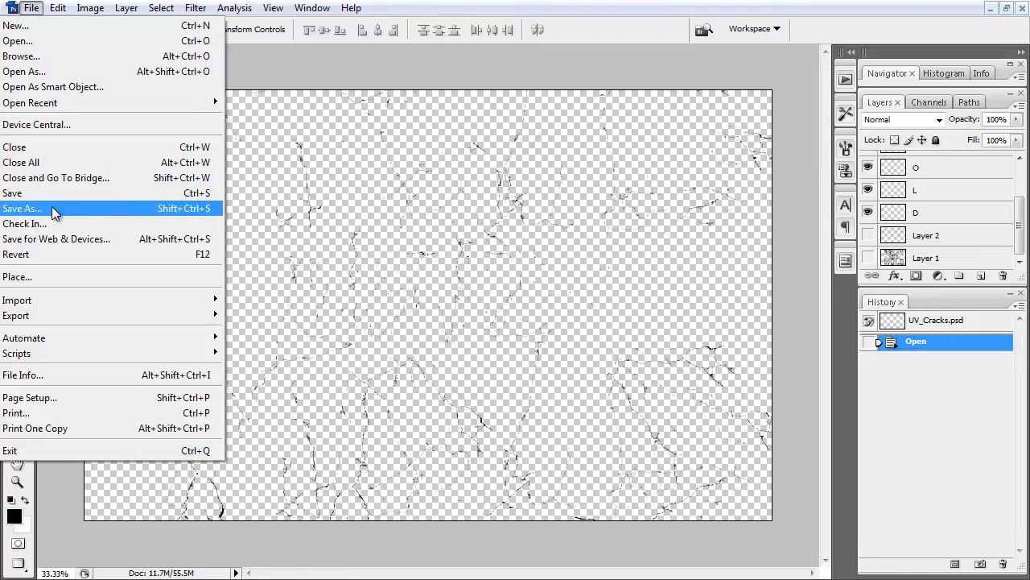
pyautogui.click(54, 212)
pyautogui.click(739, 407)
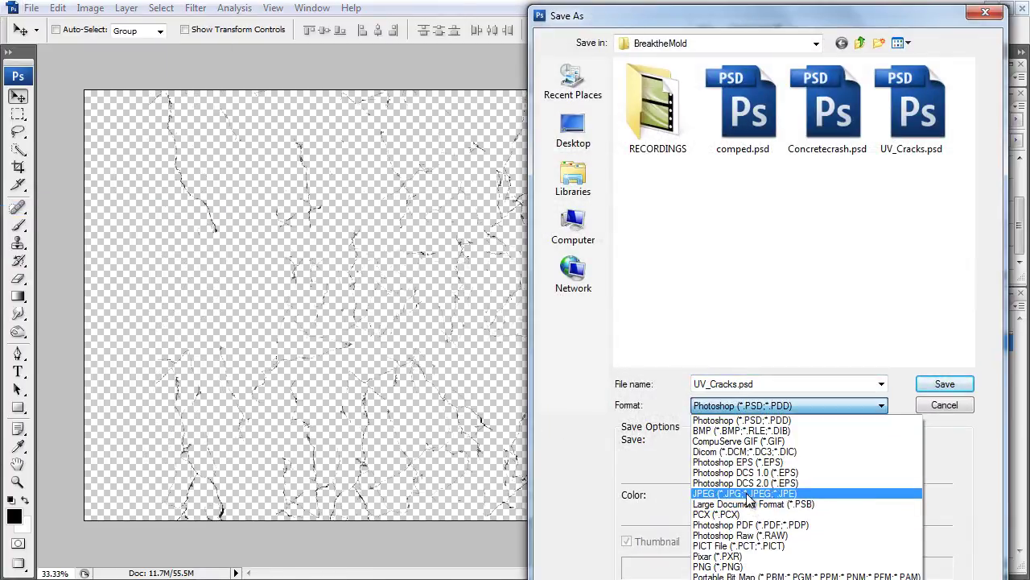
pyautogui.click(720, 566)
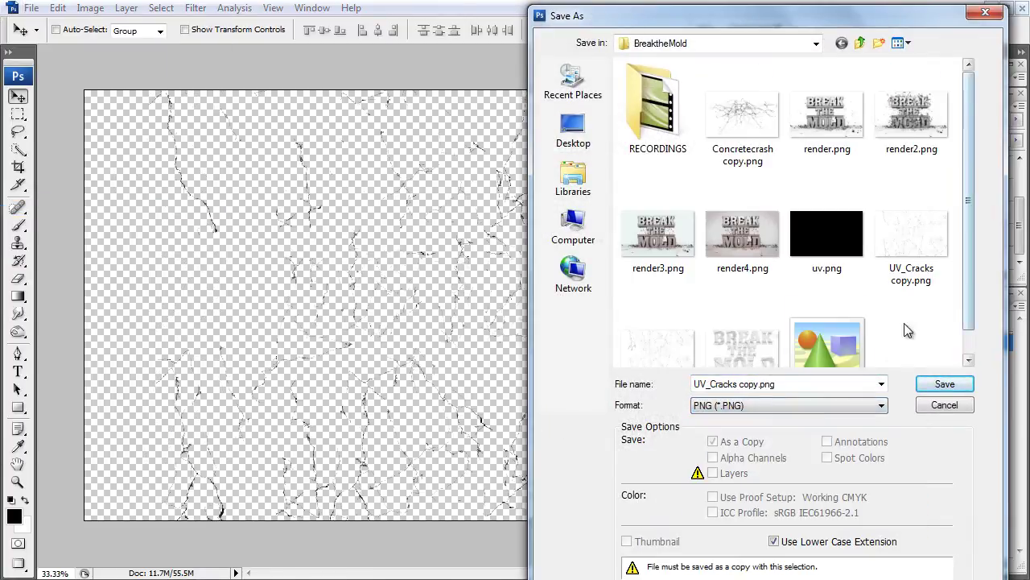
pyautogui.click(945, 405)
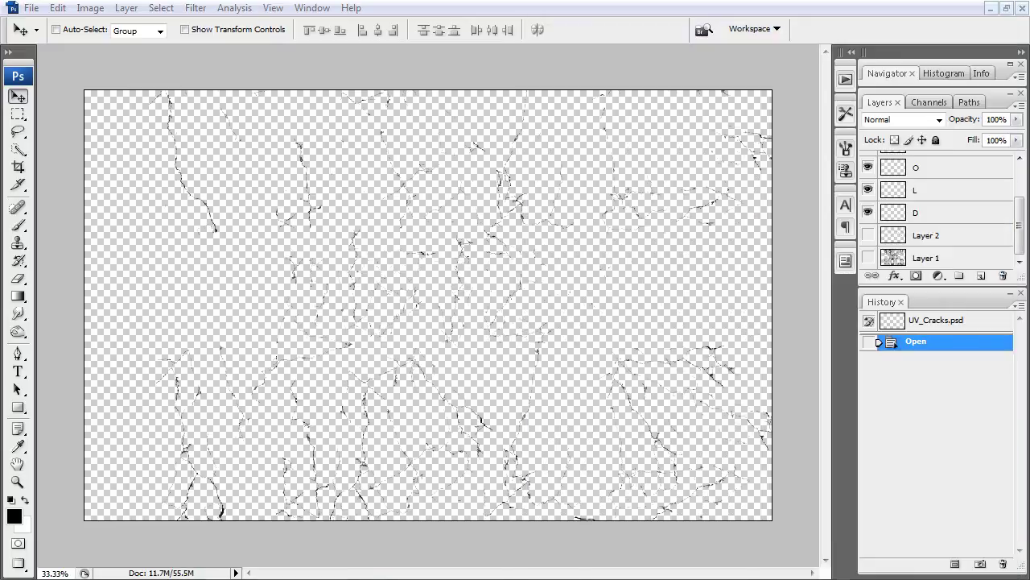
# Switch to Blender and open UV_Cracks copy.png from the BreaktheMold folder as the UV editor's image
pyautogui.click(265, 554)
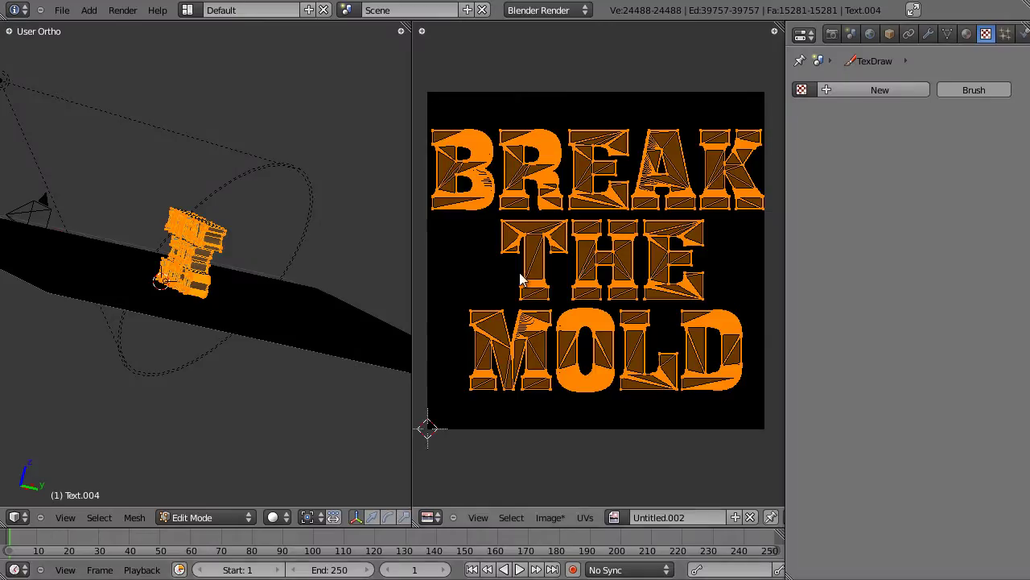
pyautogui.click(559, 521)
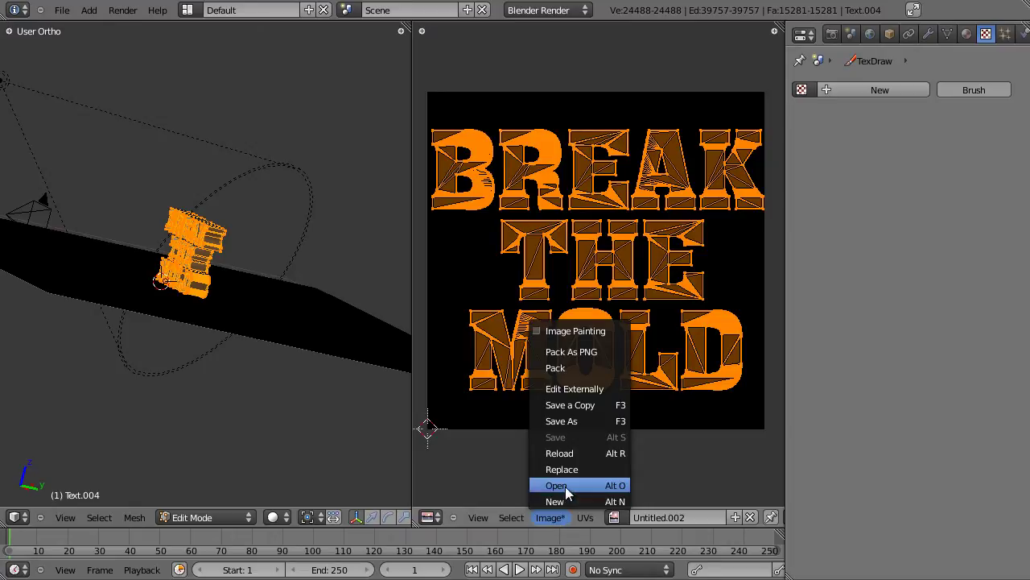
pyautogui.click(565, 486)
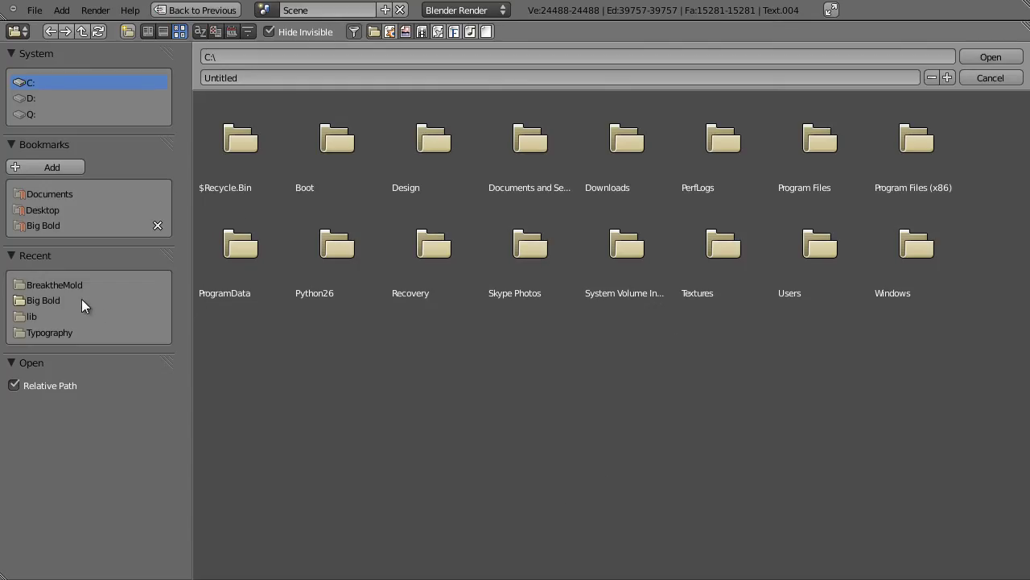
pyautogui.click(63, 285)
pyautogui.click(244, 254)
pyautogui.click(978, 58)
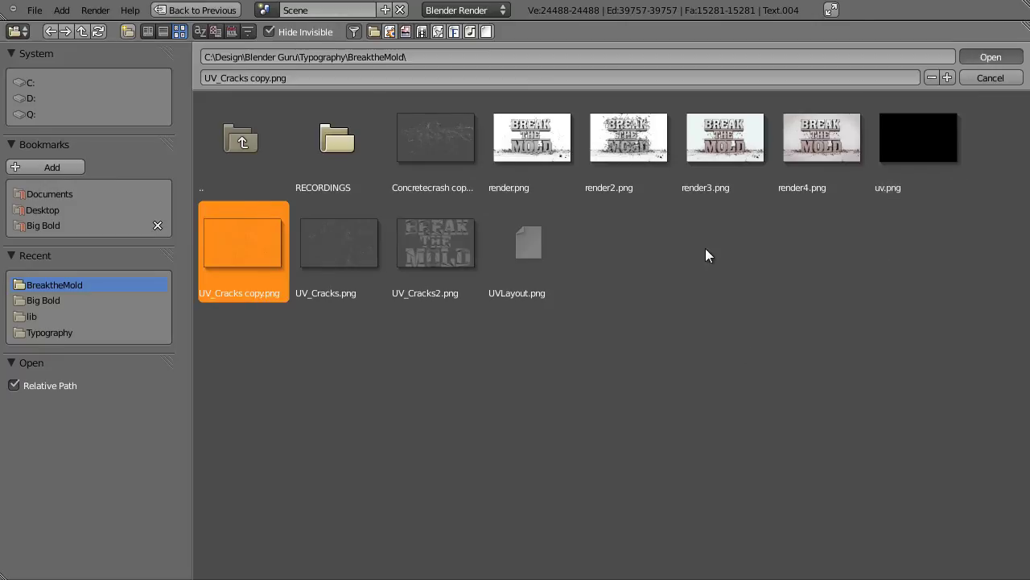
# Scale all the lettering's UVs taller along Y and narrower along X, and reposition them over the crack image
pyautogui.scroll(2, 611, 298)
pyautogui.scroll(-1, 674, 377)
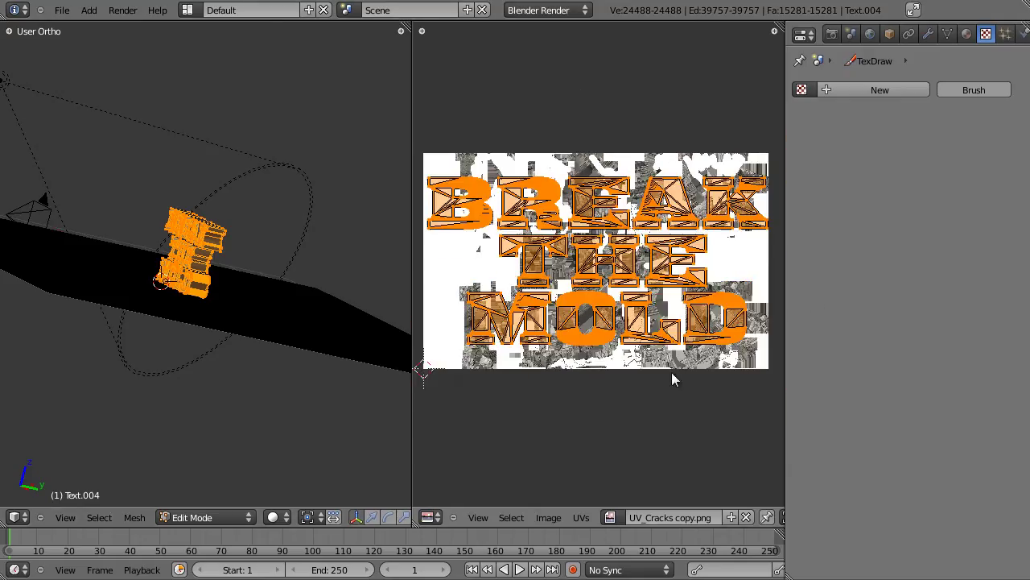
pyautogui.moveTo(9, 300); pyautogui.dragTo(241, 306, button='middle')
pyautogui.scroll(1, 642, 332)
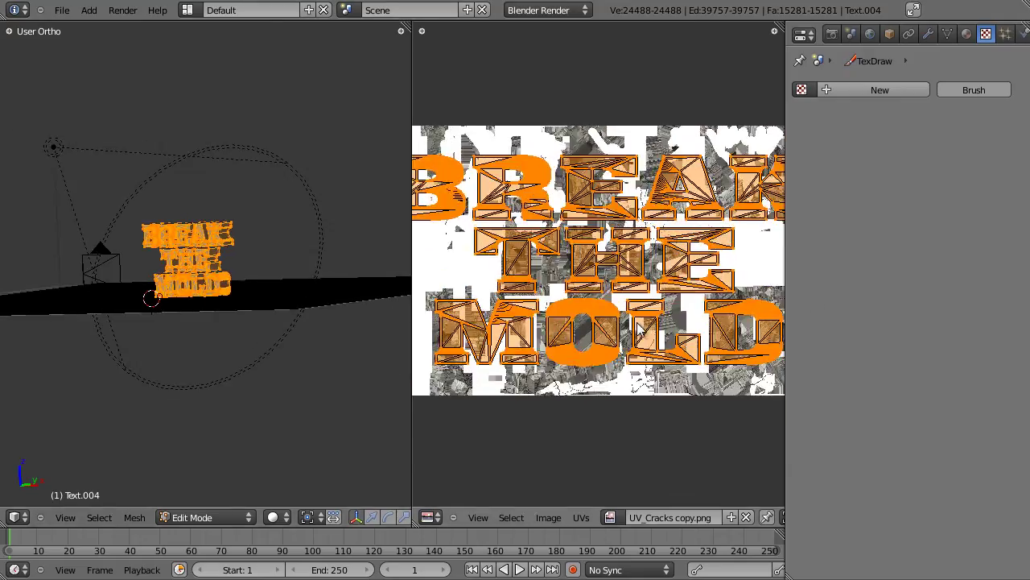
pyautogui.scroll(-1, 670, 368)
pyautogui.press('s')
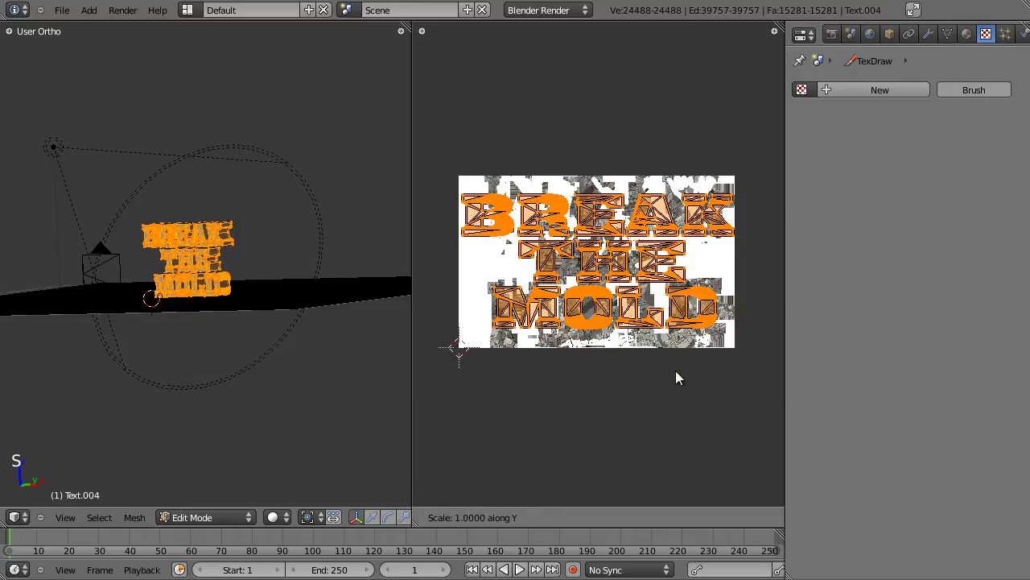
pyautogui.click(761, 336)
pyautogui.press('s')
pyautogui.press('x')
pyautogui.click(754, 331)
pyautogui.press('g')
pyautogui.click(754, 324)
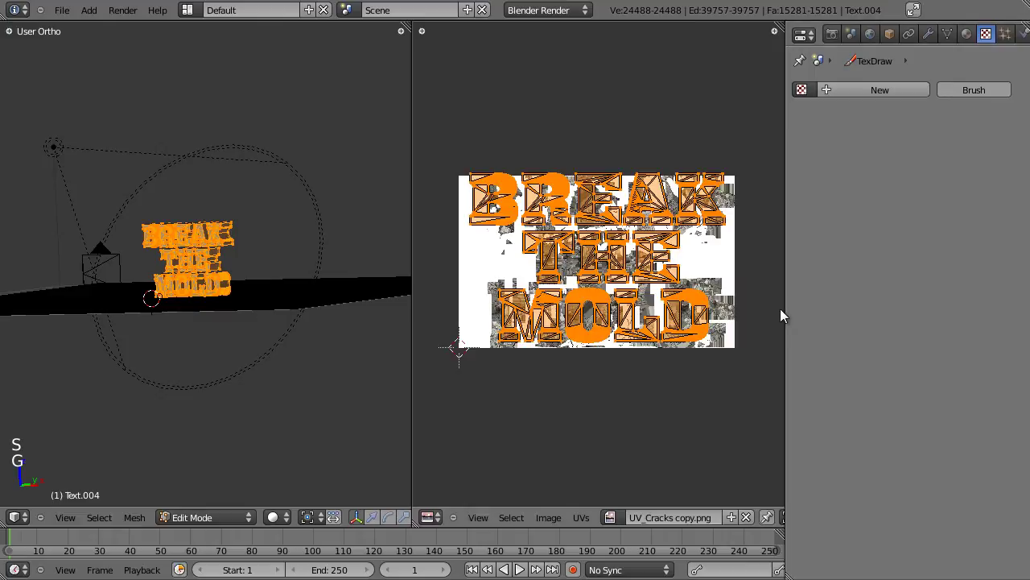
# Fine-tune the scale and position of all the UVs so the three words fit the crack image
pyautogui.press('s')
pyautogui.click(747, 296)
pyautogui.scroll(1, 747, 297)
pyautogui.press('g')
pyautogui.click(764, 306)
pyautogui.press('s')
pyautogui.click(765, 307)
pyautogui.press('g')
pyautogui.click(734, 301)
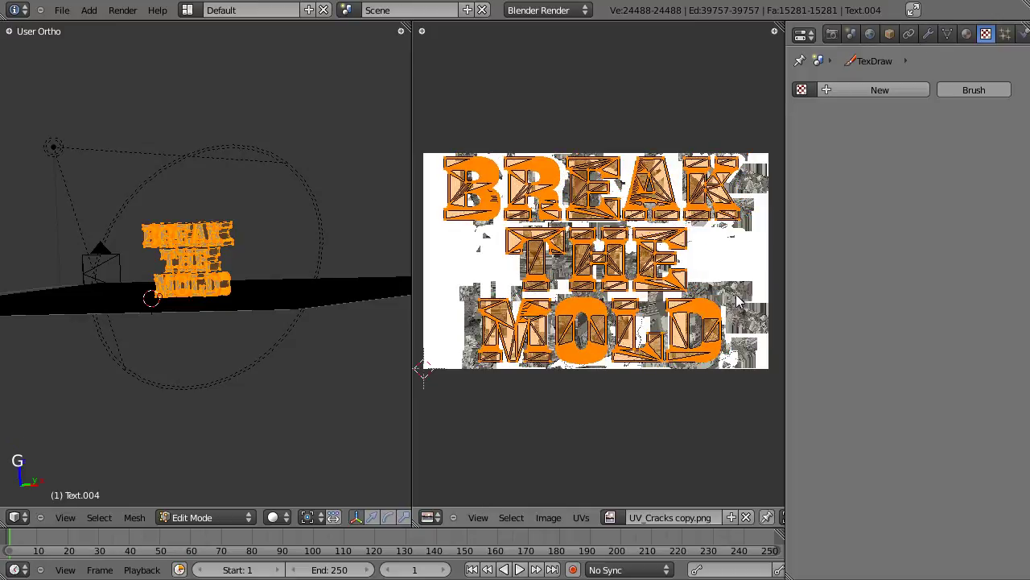
pyautogui.press('g')
pyautogui.click(738, 312)
# Select only the UVs of the word MOLD and scale them up by about 1.2
pyautogui.press('a')
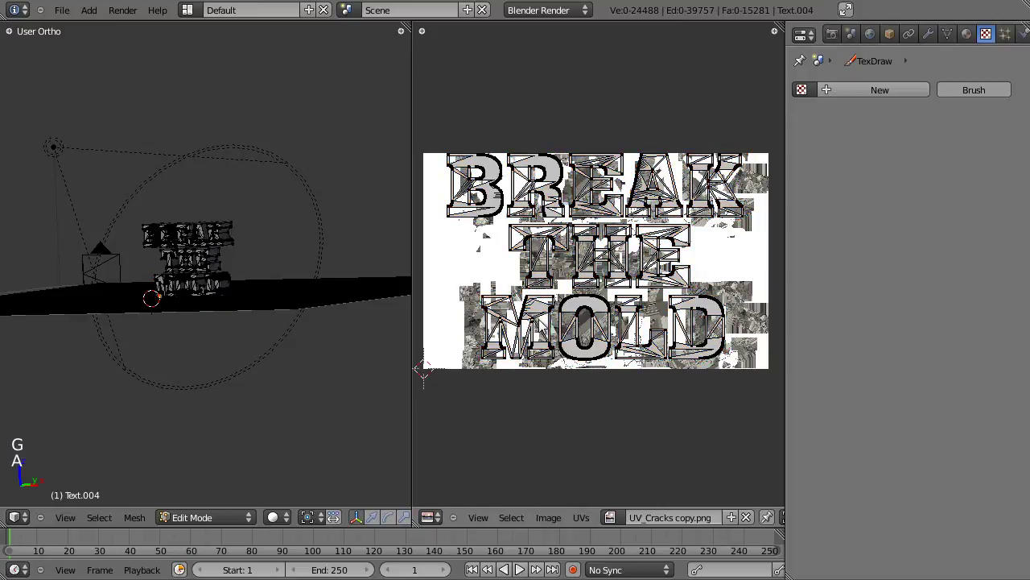
pyautogui.moveTo(724, 352); pyautogui.dragTo(742, 370)
pyautogui.press('s')
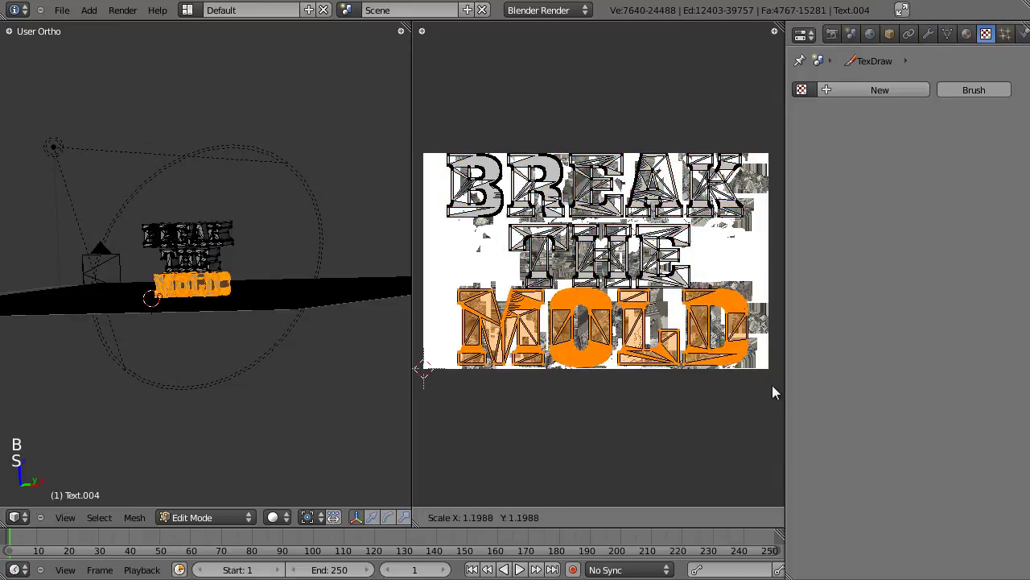
pyautogui.click(773, 387)
# Return to Object Mode, merge the UV editor area into the 3D view and save the file over the existing one
pyautogui.press('Tab')
pyautogui.scroll(3, 202, 325)
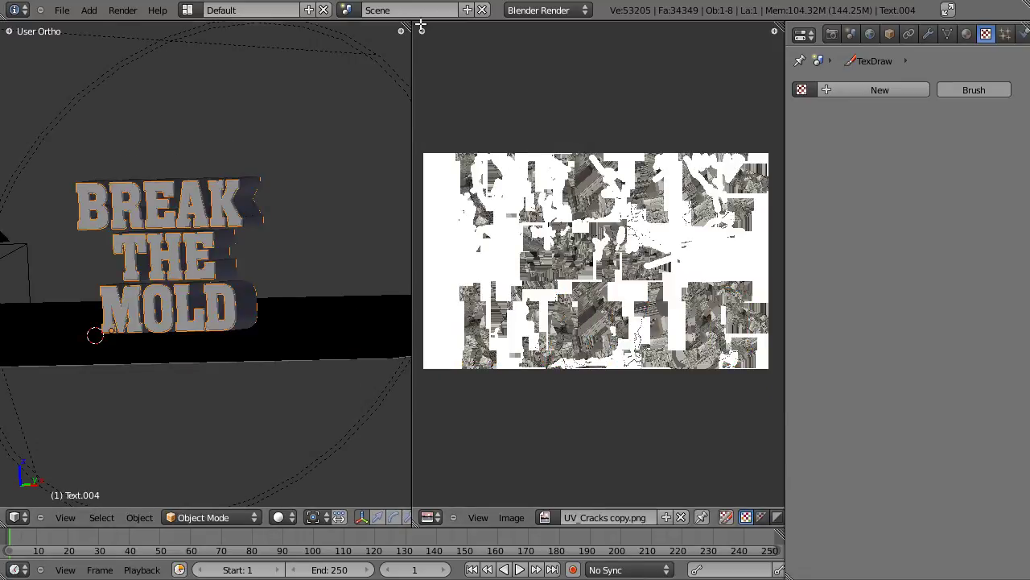
pyautogui.moveTo(405, 26); pyautogui.dragTo(578, 314)
pyautogui.hotkey('ctrl', 's')
pyautogui.click(460, 298)
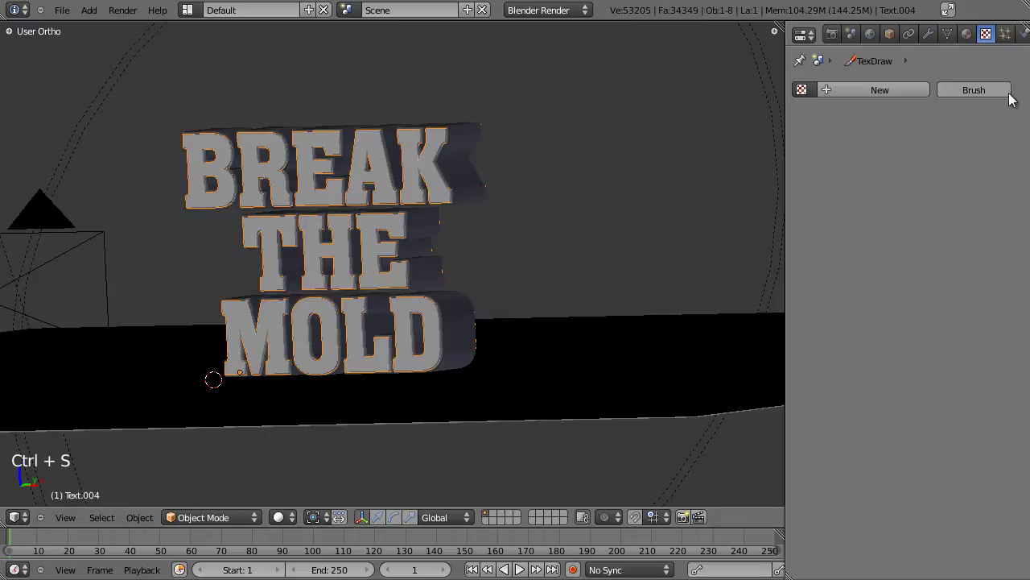
# Create a new material for the text and add a new texture of type Image or Movie to it
pyautogui.click(967, 34)
pyautogui.click(876, 143)
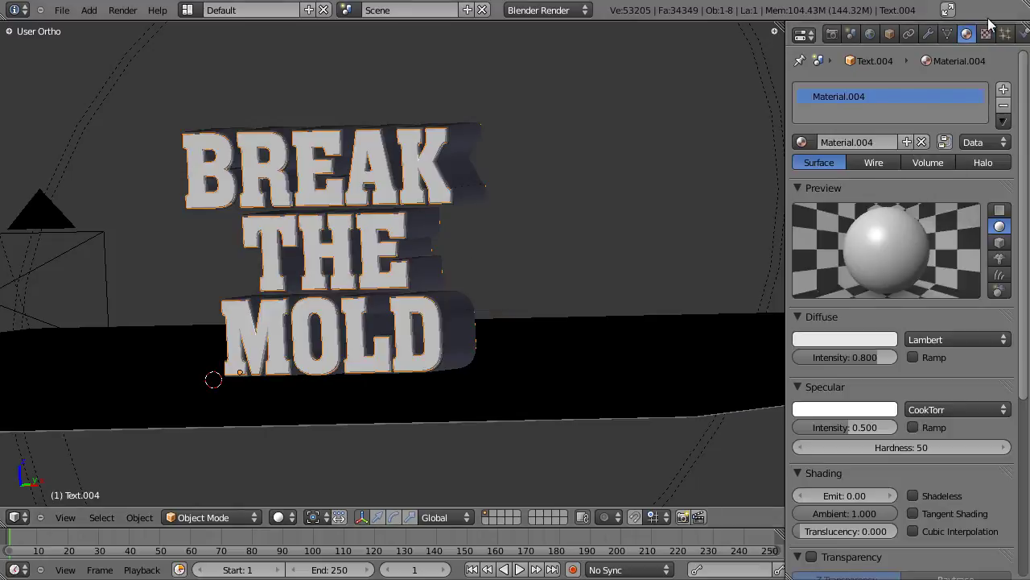
pyautogui.click(986, 34)
pyautogui.click(883, 184)
pyautogui.click(902, 206)
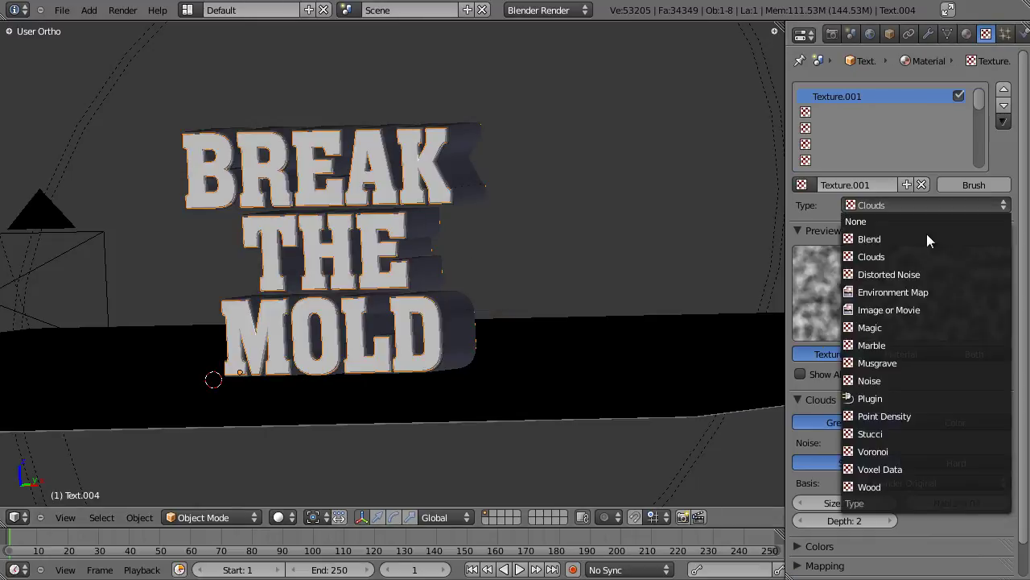
pyautogui.click(893, 292)
pyautogui.click(906, 205)
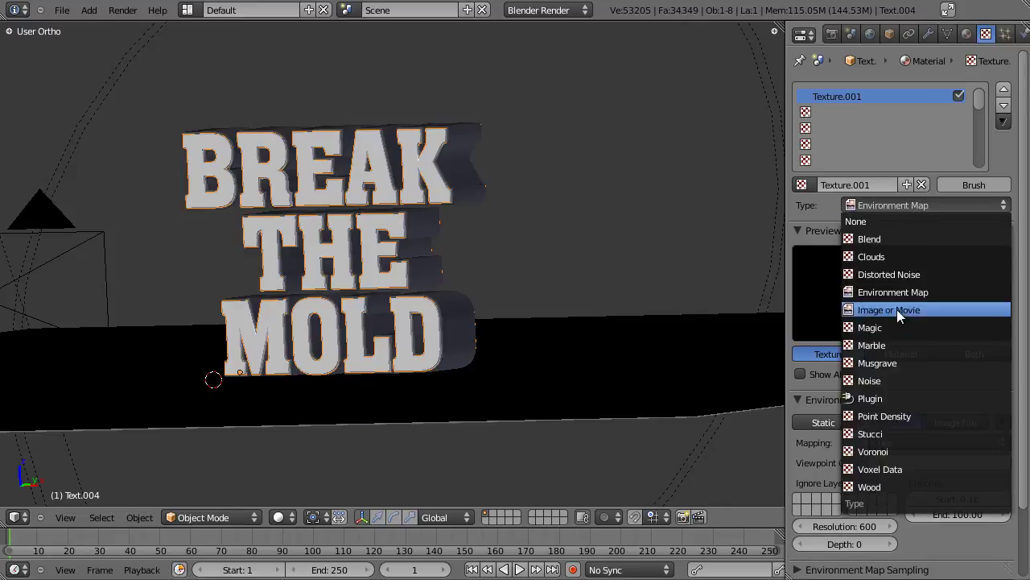
pyautogui.click(896, 309)
# Assign UV_Cracks copy.png as the texture's image and enable Premultiply
pyautogui.click(797, 399)
pyautogui.click(796, 399)
pyautogui.click(798, 421)
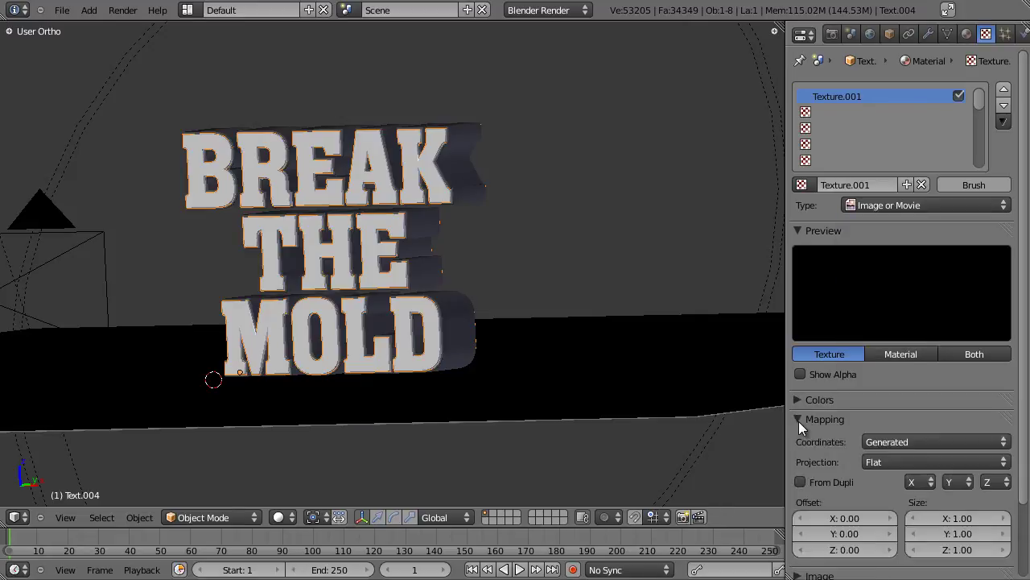
pyautogui.click(798, 421)
pyautogui.click(798, 441)
pyautogui.click(806, 461)
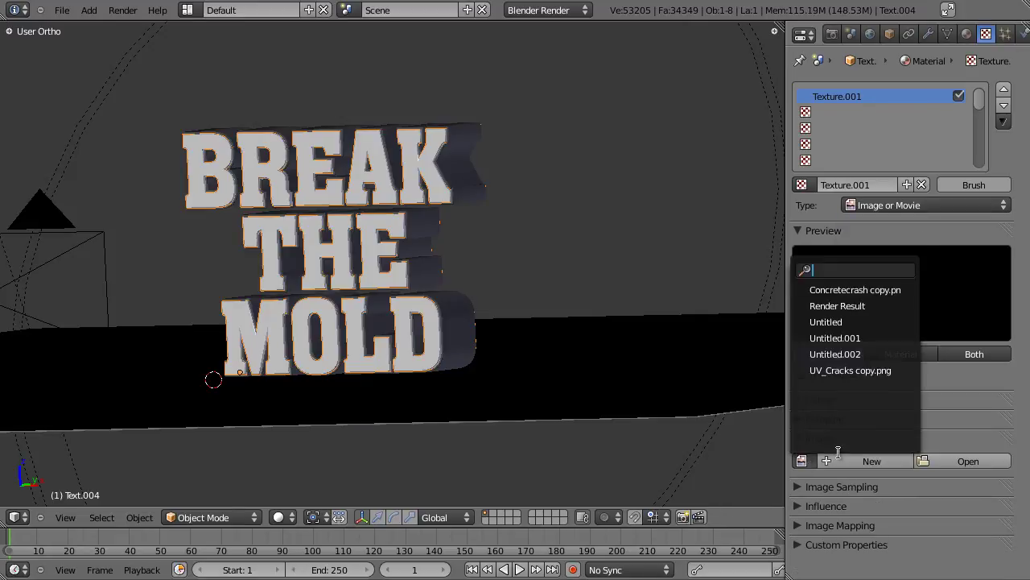
pyautogui.click(837, 367)
pyautogui.scroll(-3, 939, 262)
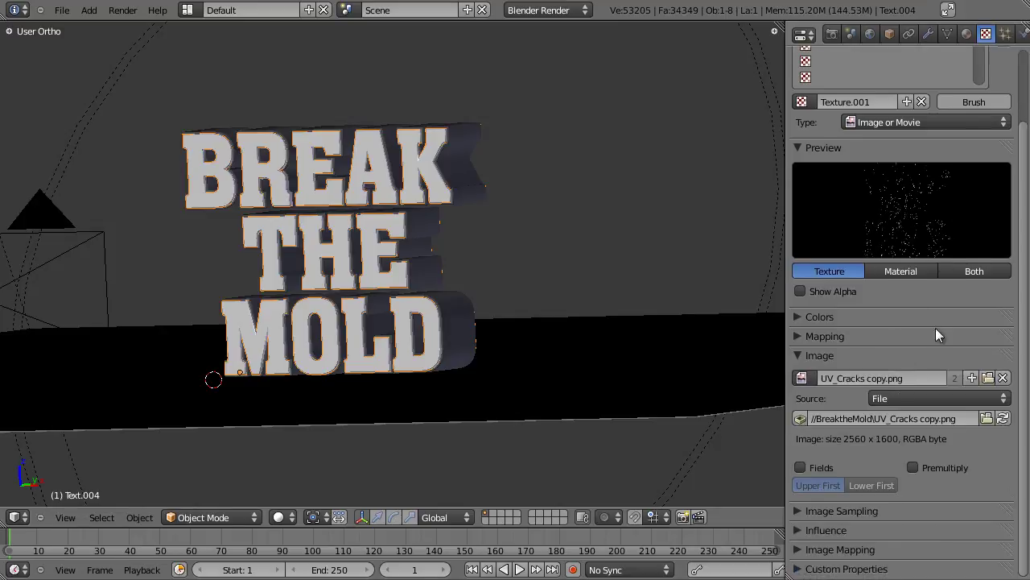
pyautogui.click(913, 468)
# Set the crack texture's mapping coordinates to UV
pyautogui.click(799, 373)
pyautogui.click(799, 374)
pyautogui.click(799, 395)
pyautogui.click(798, 394)
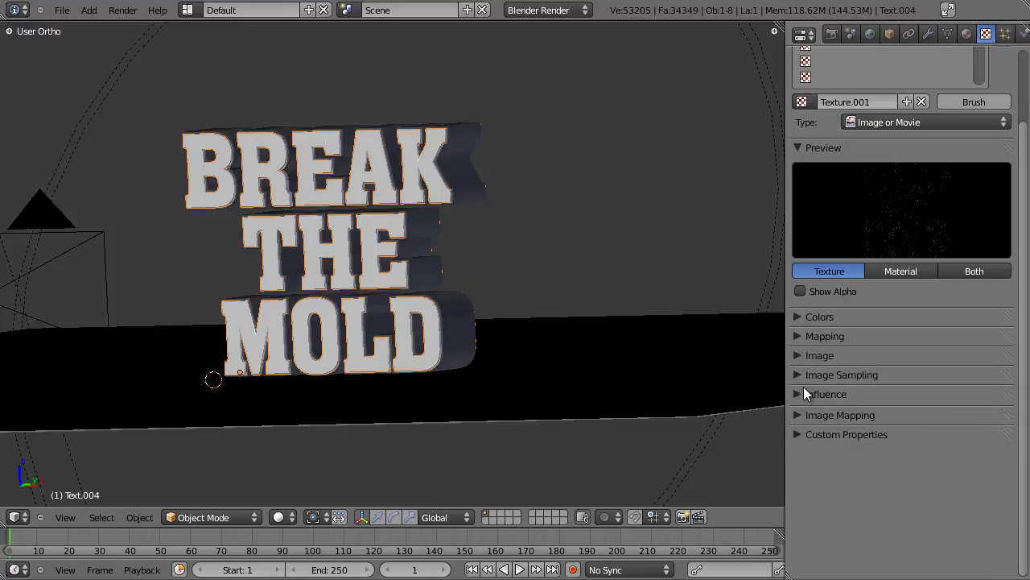
pyautogui.click(798, 336)
pyautogui.click(888, 359)
pyautogui.click(898, 294)
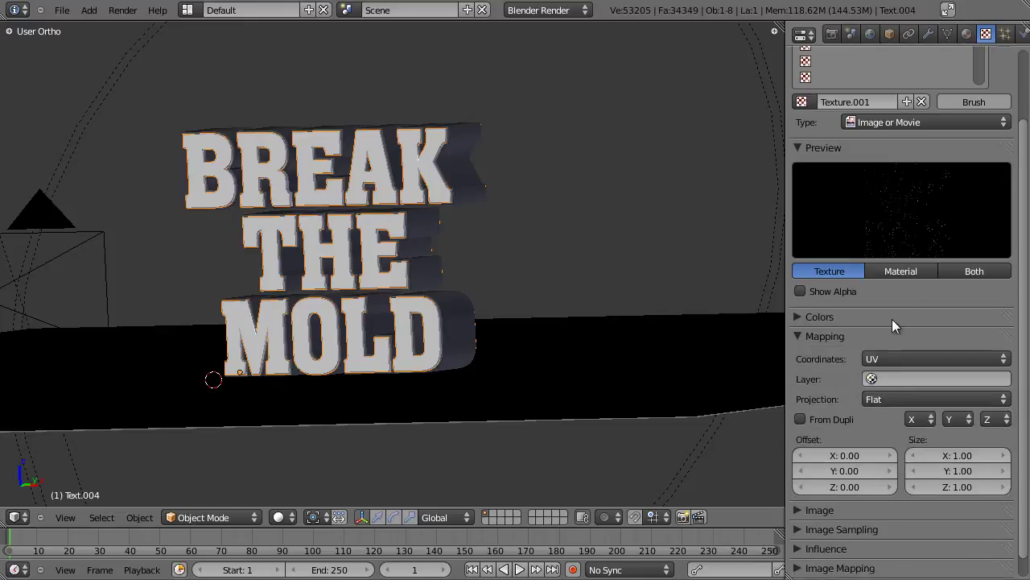
pyautogui.click(805, 337)
# Preview the text's material on a flat plane and save the file over the existing one
pyautogui.click(967, 33)
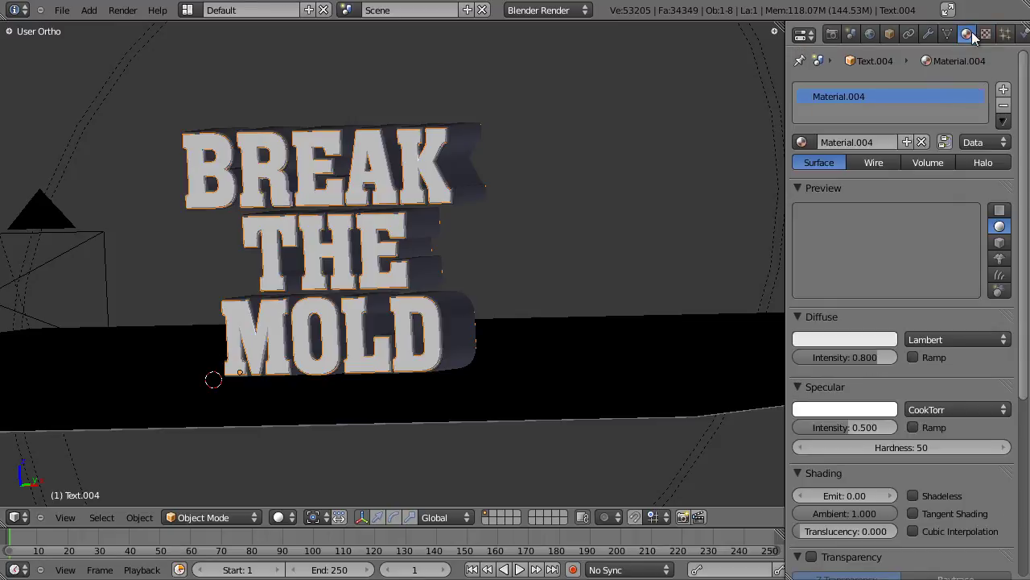
pyautogui.click(999, 210)
pyautogui.hotkey('ctrl', 's')
pyautogui.click(531, 326)
# Lower the text material's specular intensity to about 0.106
pyautogui.moveTo(833, 429); pyautogui.dragTo(829, 429)
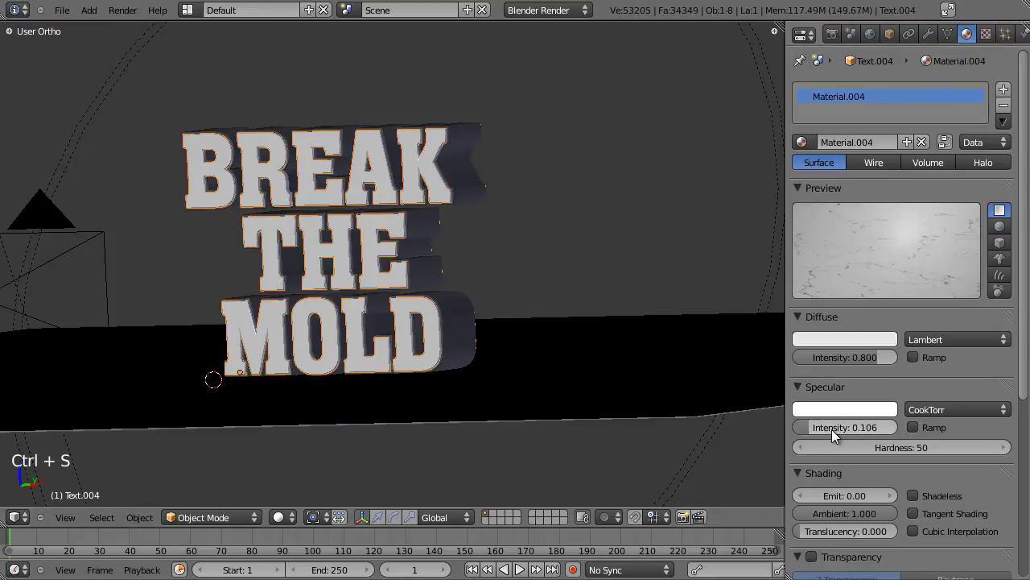
# Set the text material's specular hardness to 128 and render the scene through the camera
pyautogui.moveTo(903, 449); pyautogui.dragTo(970, 451)
pyautogui.press('KP_0')
pyautogui.press('a')
pyautogui.press('F12')
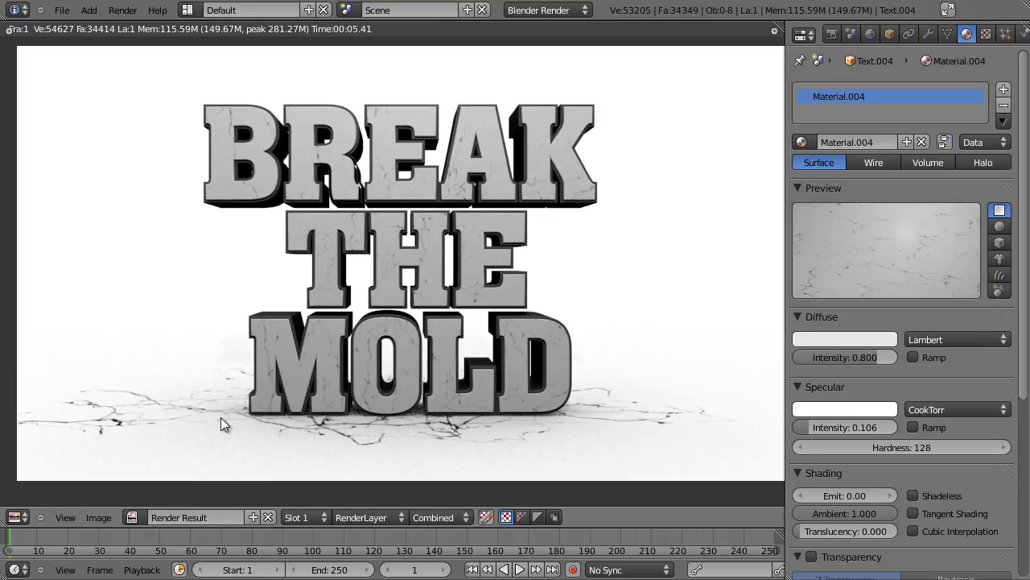
pyautogui.press('Escape')
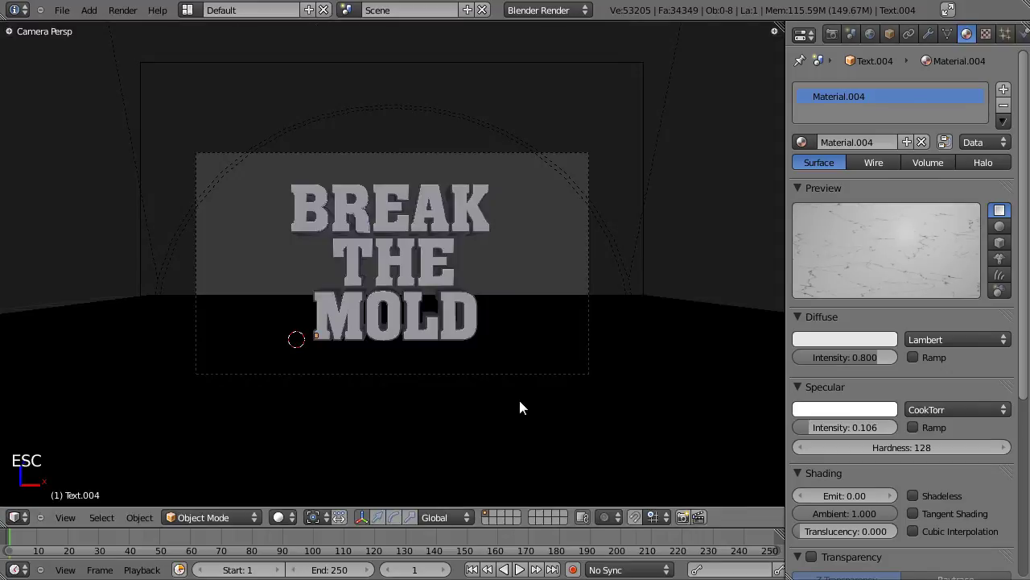
# Select the ground plane and place the 3D cursor in empty space beyond its side edge in front view
pyautogui.press('KP_7')
pyautogui.press('z')
pyautogui.scroll(-8, 451, 393)
pyautogui.moveTo(373, 405); pyautogui.dragTo(271, 230, button='middle')
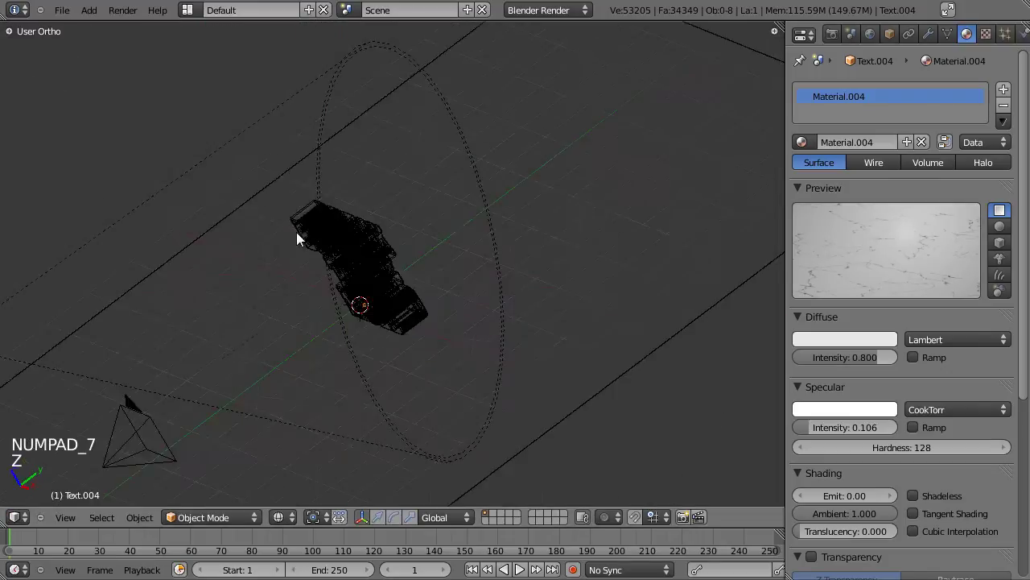
pyautogui.press('z')
pyautogui.scroll(4, 262, 239)
pyautogui.moveTo(233, 265); pyautogui.dragTo(348, 236, button='middle')
pyautogui.rightClick(276, 290)
pyautogui.moveTo(561, 258); pyautogui.dragTo(517, 310, button='middle')
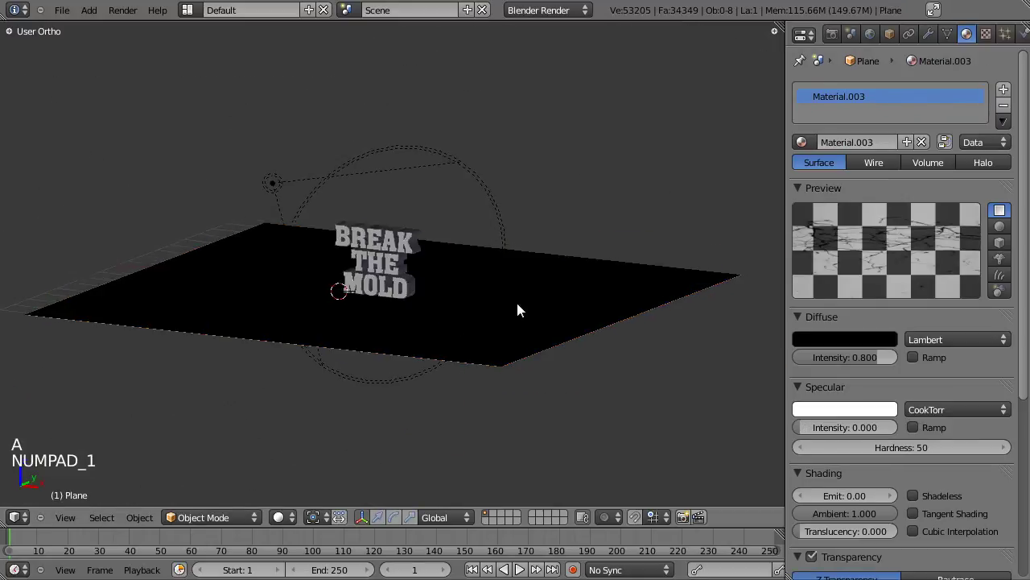
pyautogui.press('KP_1')
pyautogui.scroll(6, 471, 320)
pyautogui.press('z')
pyautogui.scroll(2, 479, 324)
pyautogui.moveTo(509, 333)
pyautogui.keyDown('shift'); pyautogui.mouseDown(button='middle')
pyautogui.moveTo(383, 312)
pyautogui.moveTo(358, 281)
pyautogui.moveTo(473, 272)
pyautogui.moveTo(433, 320)
pyautogui.moveTo(285, 225)
pyautogui.mouseUp(button='middle'); pyautogui.keyUp('shift')
pyautogui.scroll(-4, 440, 323)
pyautogui.scroll(-4, 442, 326)
pyautogui.scroll(6, 481, 329)
pyautogui.scroll(-3, 481, 334)
pyautogui.press('z')
pyautogui.moveTo(334, 265)
pyautogui.mouseDown(button='middle')
pyautogui.moveTo(539, 276)
pyautogui.moveTo(325, 285)
pyautogui.mouseUp(button='middle')
pyautogui.press('KP_1')
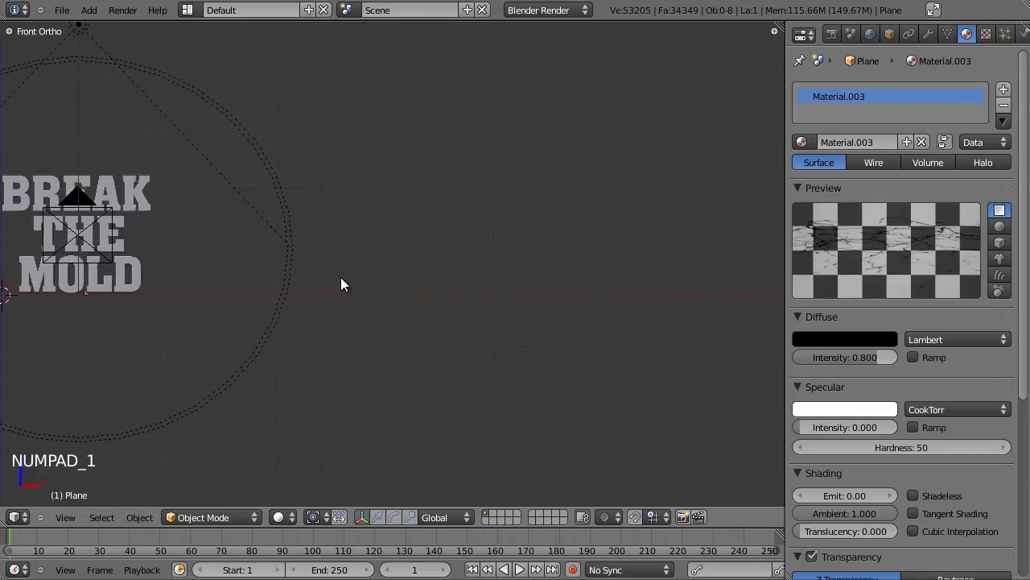
pyautogui.press('z')
pyautogui.press('z')
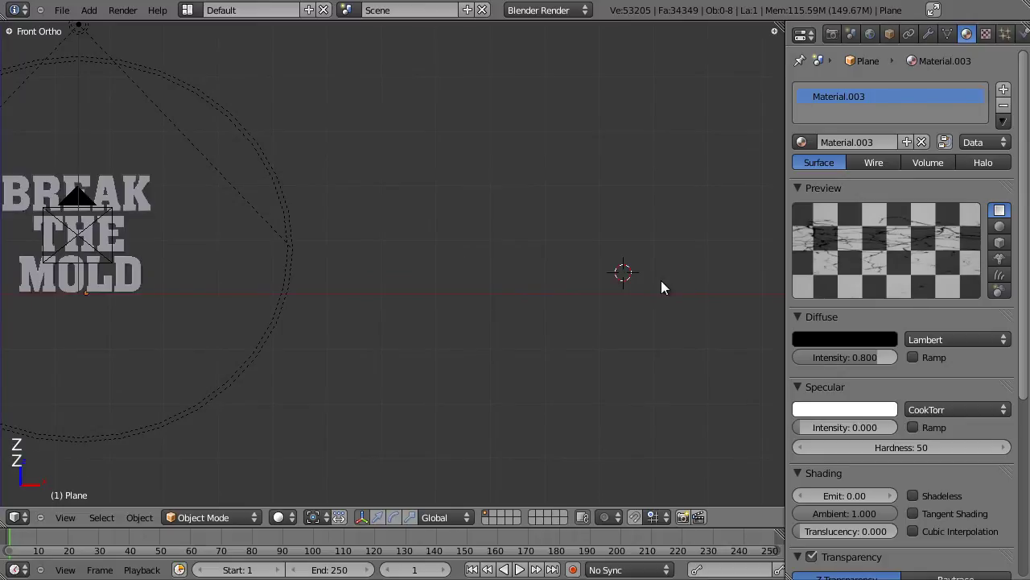
pyautogui.keyDown('shift'); pyautogui.moveTo(650, 287); pyautogui.dragTo(645, 286, button='middle'); pyautogui.keyUp('shift')
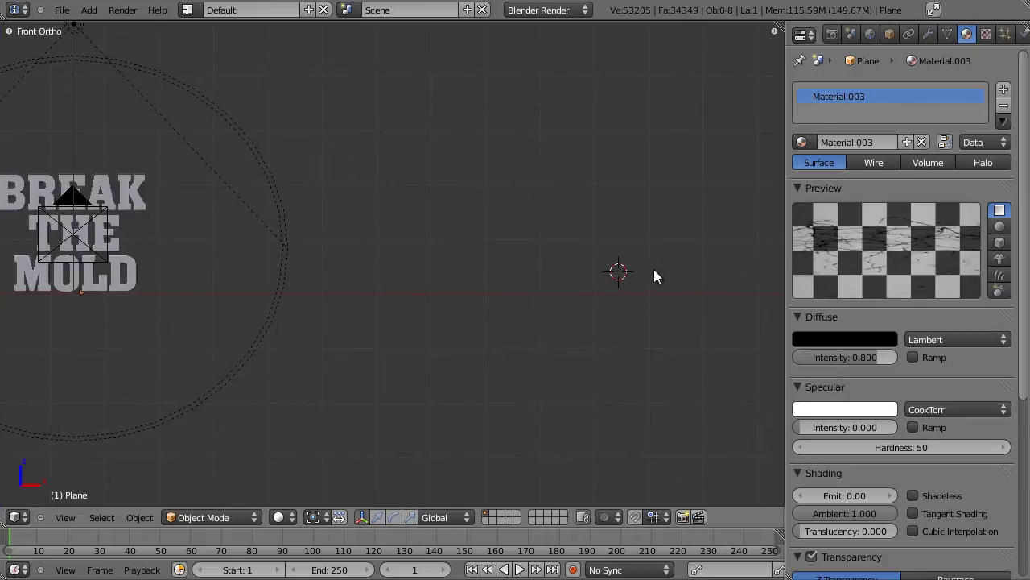
# Add a cube at the 3D cursor beside the ground plane and scale it to about 0.380
pyautogui.moveTo(483, 284); pyautogui.dragTo(765, 352, button='middle')
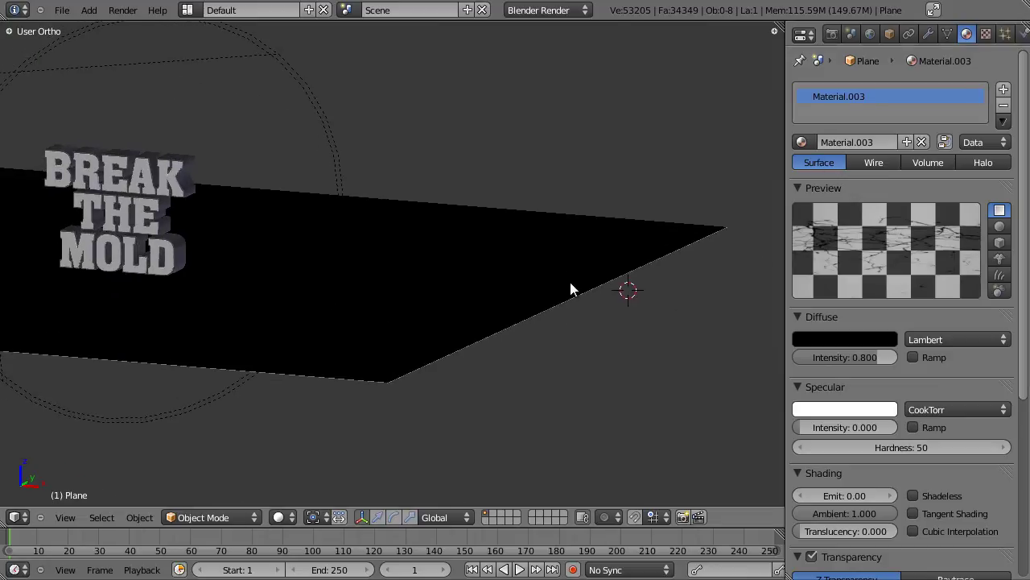
pyautogui.moveTo(298, 300); pyautogui.dragTo(111, 258, button='middle')
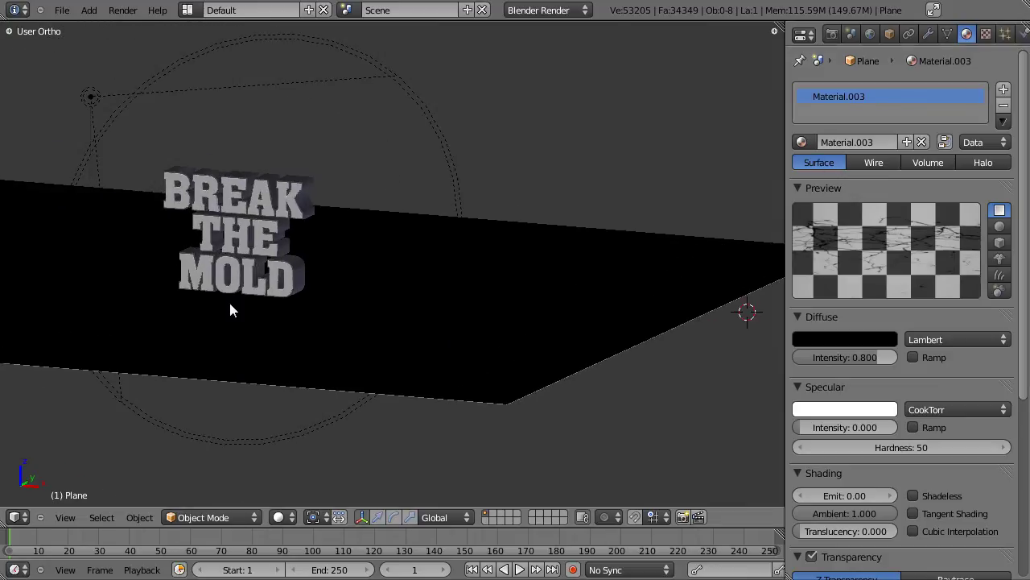
pyautogui.moveTo(207, 302); pyautogui.dragTo(444, 290, button='middle')
pyautogui.press('KP_1')
pyautogui.scroll(-5, 463, 288)
pyautogui.scroll(10, 474, 285)
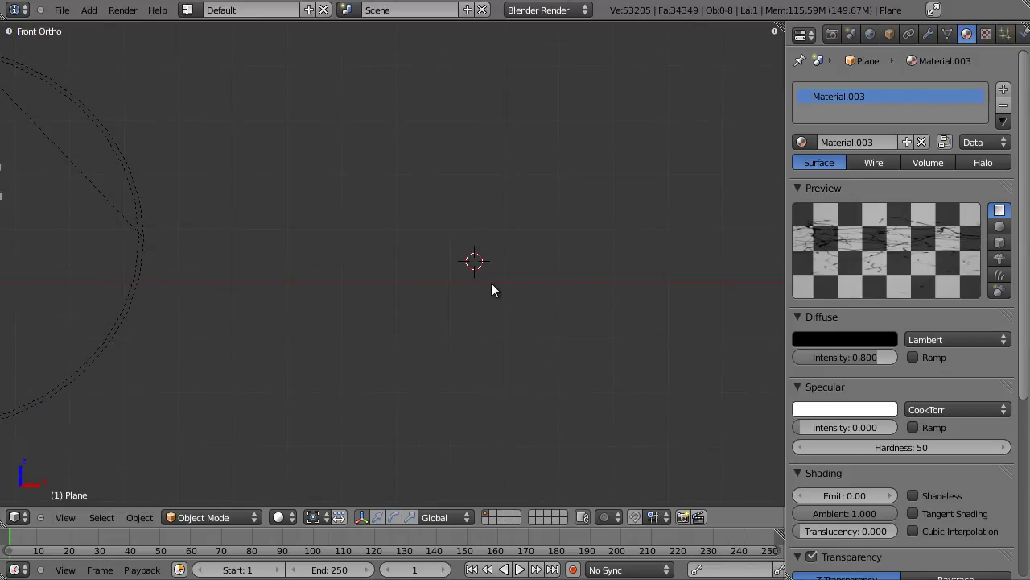
pyautogui.hotkey('shift', 'a')
pyautogui.moveTo(455, 284)
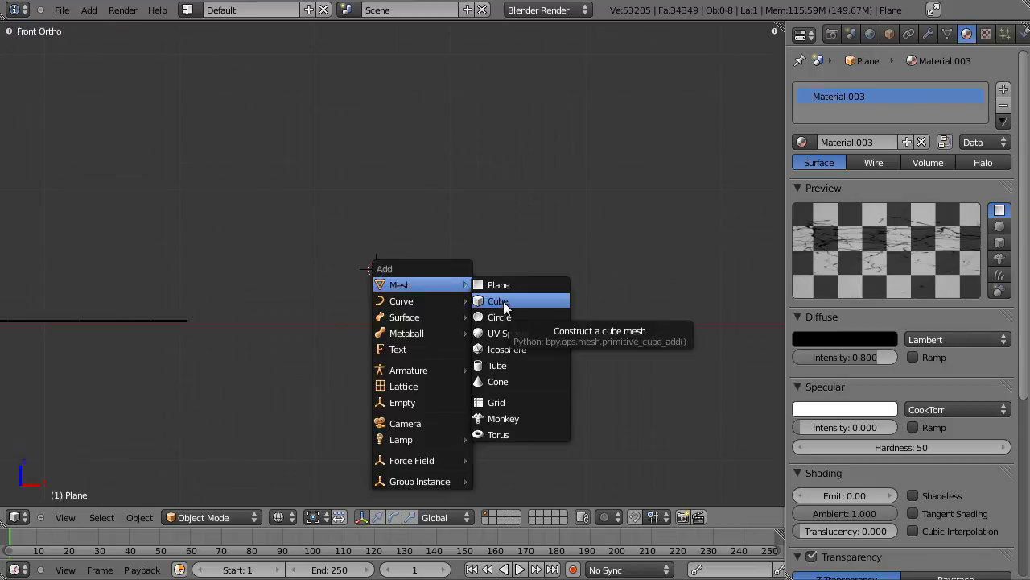
pyautogui.click(503, 301)
pyautogui.press('s')
pyautogui.rightClick(480, 305)
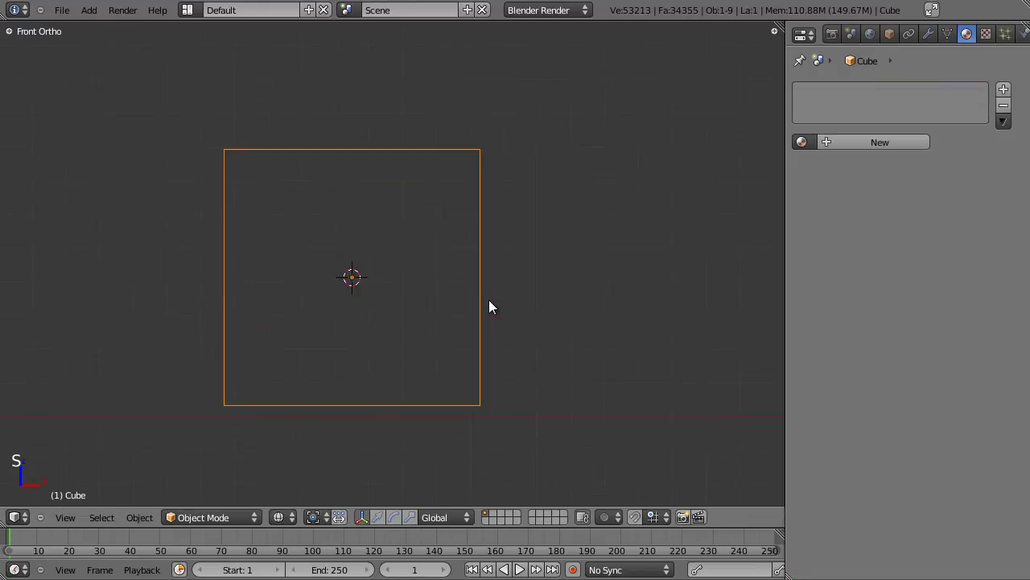
# Move the cube's upper vertices in Edit Mode to skew its shape
pyautogui.press('Tab')
pyautogui.press('a')
pyautogui.press('b')
pyautogui.moveTo(216, 134); pyautogui.dragTo(539, 250)
pyautogui.press('g')
pyautogui.click(547, 359)
# Rescale a group of the skewed cube's lower vertices to make the block uneven
pyautogui.press('a')
pyautogui.moveTo(336, 315); pyautogui.dragTo(281, 312, button='middle')
pyautogui.press('b')
pyautogui.moveTo(281, 362); pyautogui.dragTo(287, 373)
pyautogui.press('s')
pyautogui.click(403, 375)
# Move another group of the block's vertices to make its outline more irregular
pyautogui.press('a')
pyautogui.press('b')
pyautogui.moveTo(253, 307); pyautogui.dragTo(316, 379)
pyautogui.moveTo(316, 379); pyautogui.dragTo(448, 399, button='middle')
pyautogui.press('g')
pyautogui.middleClick(439, 400)
pyautogui.click(374, 404)
# Scale and shift the vertices at the block's narrow end to taper it into a rock shard
pyautogui.press('a')
pyautogui.press('b')
pyautogui.moveTo(161, 354); pyautogui.dragTo(214, 436)
pyautogui.press('s')
pyautogui.click(270, 417)
pyautogui.press('g')
pyautogui.middleClick(262, 414)
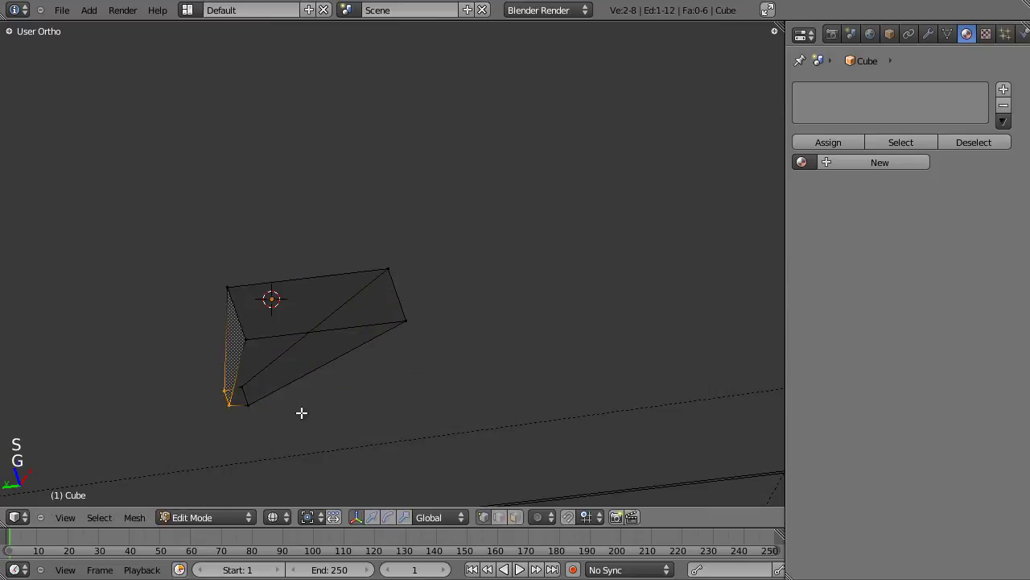
pyautogui.click(302, 412)
# Duplicate the finished rock shard in Object Mode and place the copy above the original
pyautogui.press('Tab')
pyautogui.press('z')
pyautogui.hotkey('shift', 'd')
pyautogui.click(368, 298)
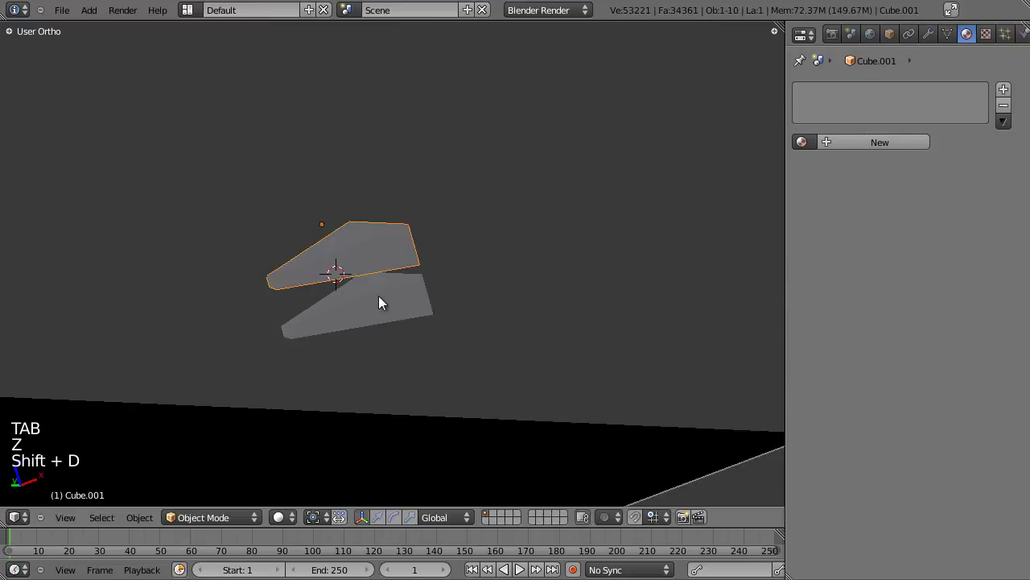
# Reposition one upper corner vertex of the copied shard to give it a different faceted shape
pyautogui.press('Tab')
pyautogui.press('g')
pyautogui.click(409, 219)
pyautogui.rightClick(408, 219)
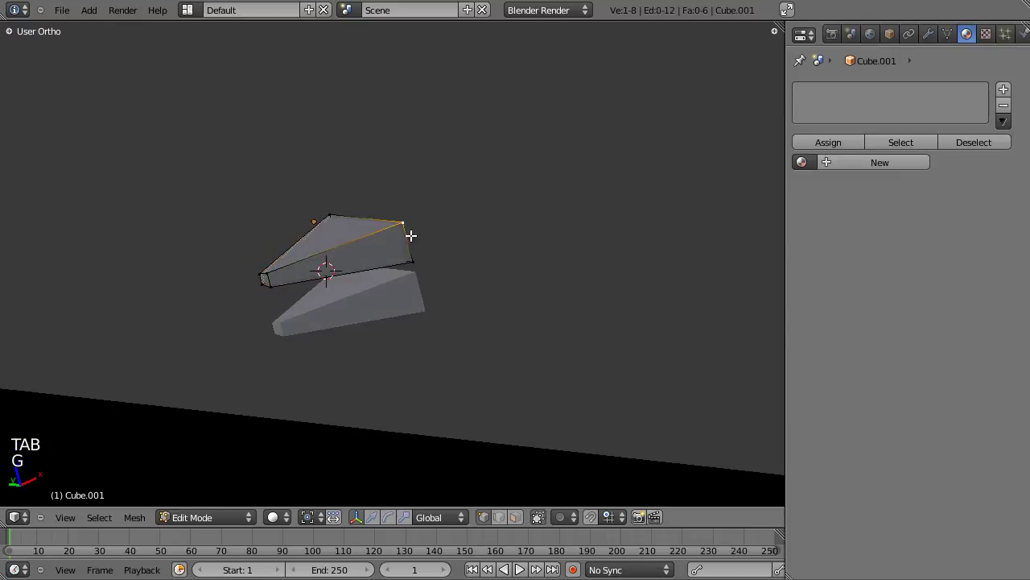
pyautogui.press('g')
pyautogui.click(338, 232)
pyautogui.press('g')
pyautogui.click(356, 254)
pyautogui.moveTo(356, 255); pyautogui.dragTo(391, 359, button='middle')
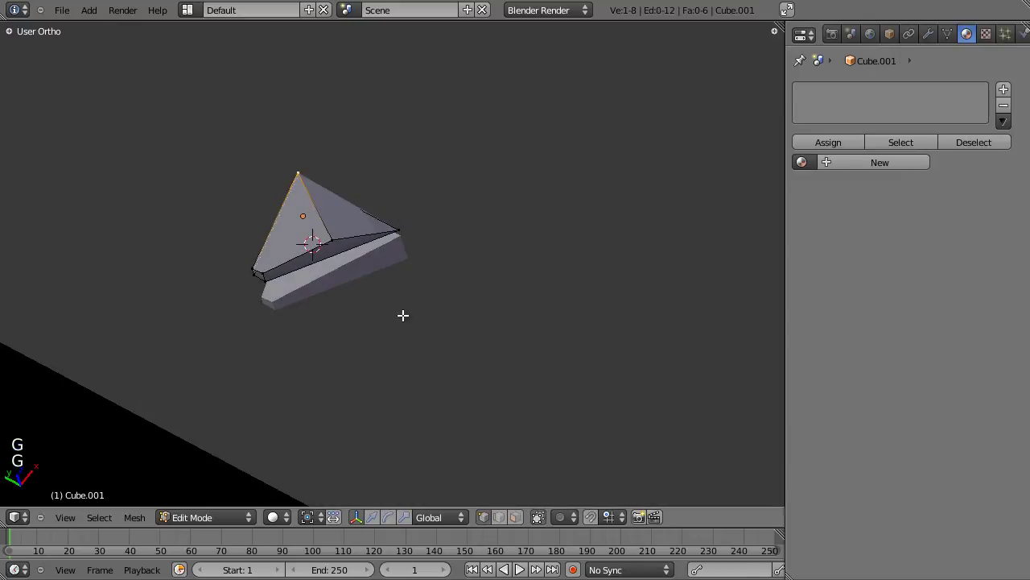
pyautogui.press('Tab')
# Duplicate the reshaped shard and place the new copy above it
pyautogui.moveTo(379, 230); pyautogui.dragTo(384, 299, button='middle')
pyautogui.hotkey('shift', 'd')
pyautogui.middleClick(371, 211)
pyautogui.click(356, 187)
# Scale the middle shard down to about 0.204
pyautogui.rightClick(382, 252)
pyautogui.press('s')
pyautogui.click(423, 252)
# Move selected corner vertices of the uppermost shard along the Y axis to vary its shape
pyautogui.rightClick(364, 210)
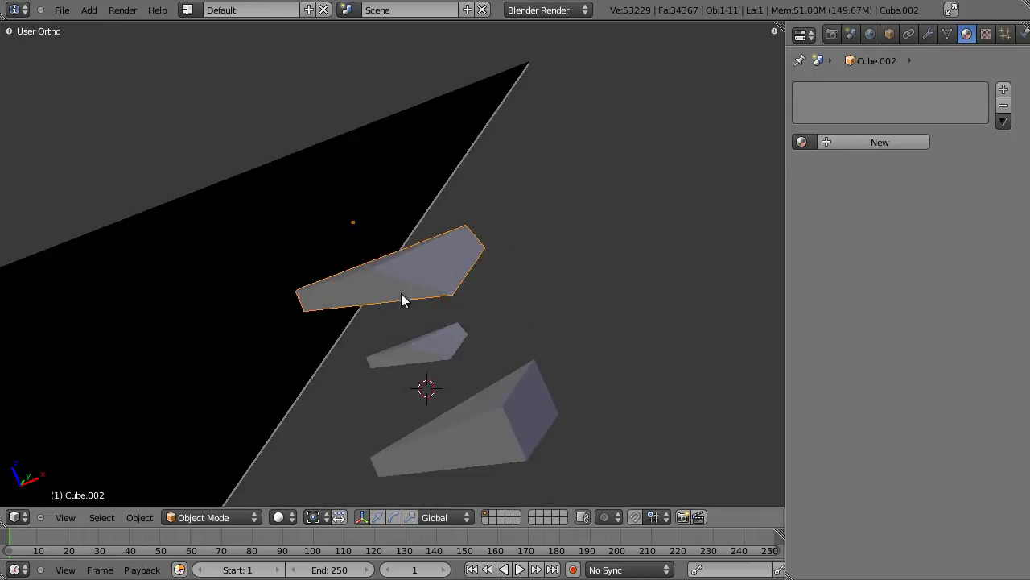
pyautogui.press('Tab')
pyautogui.moveTo(453, 295); pyautogui.dragTo(472, 288, button='middle')
pyautogui.press('a')
pyautogui.press('a')
pyautogui.press('a')
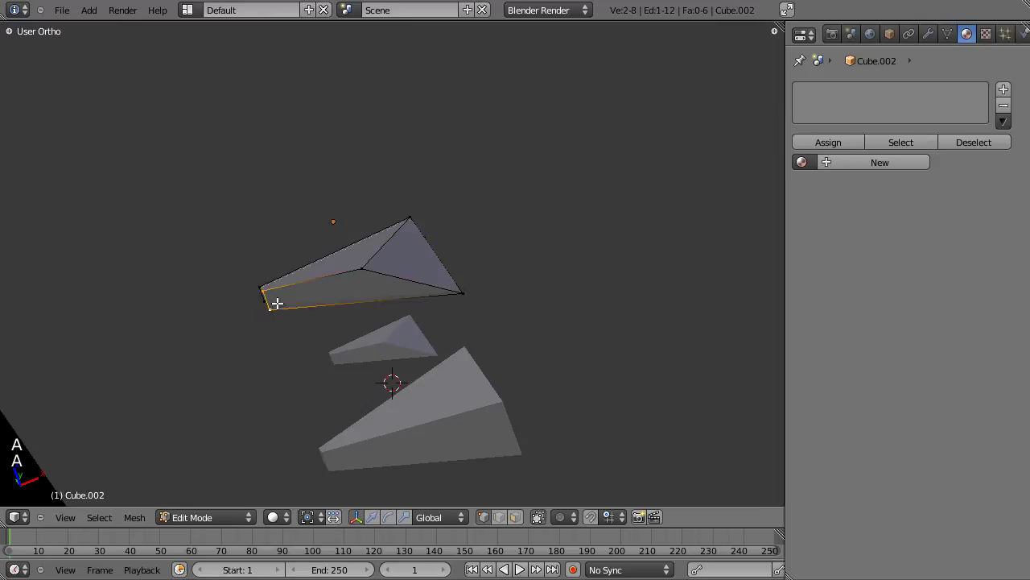
pyautogui.keyDown('shift'); pyautogui.rightClick(461, 295); pyautogui.keyUp('shift')
pyautogui.moveTo(463, 296); pyautogui.dragTo(588, 301, button='middle')
pyautogui.press('g')
pyautogui.press('y')
pyautogui.click(499, 352)
# Freely shift the uppermost shard's selected vertices once more and leave Edit Mode
pyautogui.moveTo(499, 351); pyautogui.dragTo(478, 191, button='middle')
pyautogui.press('Tab')
pyautogui.press('Tab')
pyautogui.press('g')
pyautogui.click(408, 247)
pyautogui.press('Tab')
# Duplicate the third shard and place the fourth one above the stack
pyautogui.moveTo(408, 247); pyautogui.dragTo(526, 338, button='middle')
pyautogui.press('Tab')
pyautogui.press('Tab')
pyautogui.press('d')
pyautogui.hotkey('shift', 'd')
pyautogui.click(499, 250)
# Raise the fourth shard's upper vertices along the Z axis to turn it into a tall, chunky rock
pyautogui.moveTo(500, 250); pyautogui.dragTo(376, 184, button='middle')
pyautogui.press('Tab')
pyautogui.rightClick(258, 166)
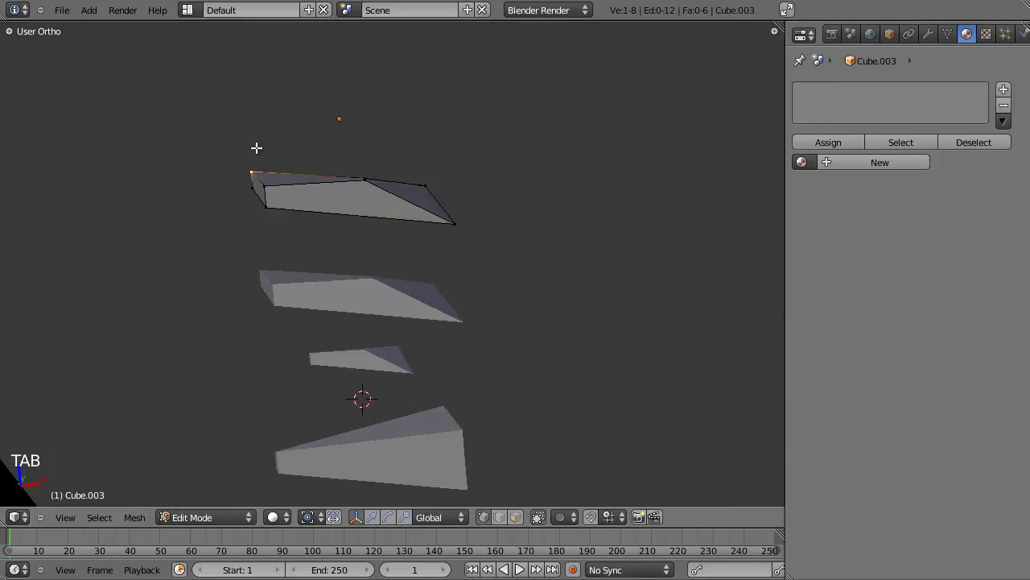
pyautogui.moveTo(374, 181); pyautogui.dragTo(433, 288, button='middle')
pyautogui.keyDown('shift'); pyautogui.rightClick(354, 193); pyautogui.keyUp('shift')
pyautogui.keyDown('shift'); pyautogui.rightClick(368, 168); pyautogui.keyUp('shift')
pyautogui.press('g')
pyautogui.press('z')
pyautogui.click(386, 135)
pyautogui.press('Tab')
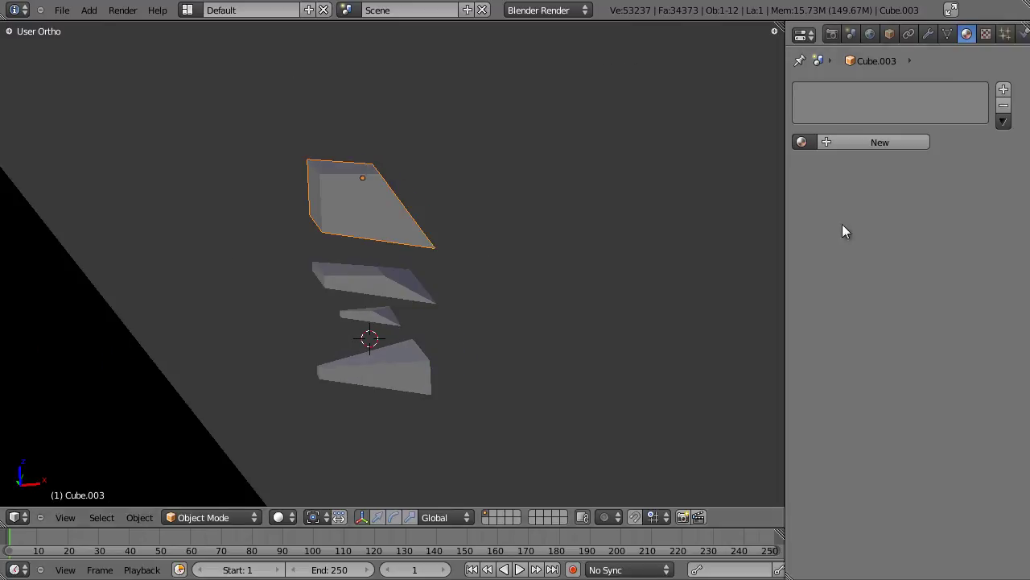
# Create a new object group for the tall top rock and name it ROCKS
pyautogui.click(948, 35)
pyautogui.click(909, 34)
pyautogui.click(928, 32)
pyautogui.click(890, 35)
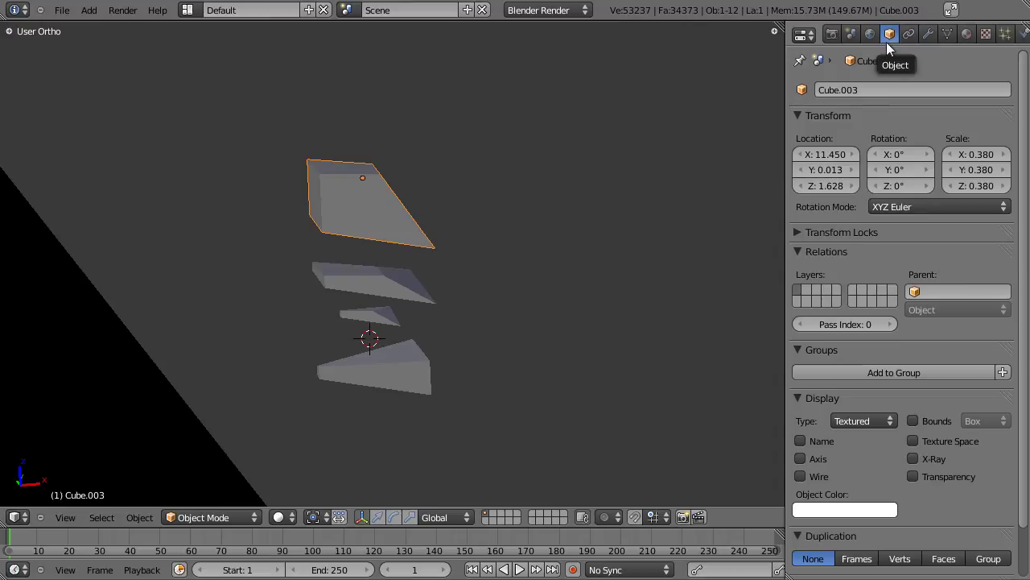
pyautogui.click(1003, 374)
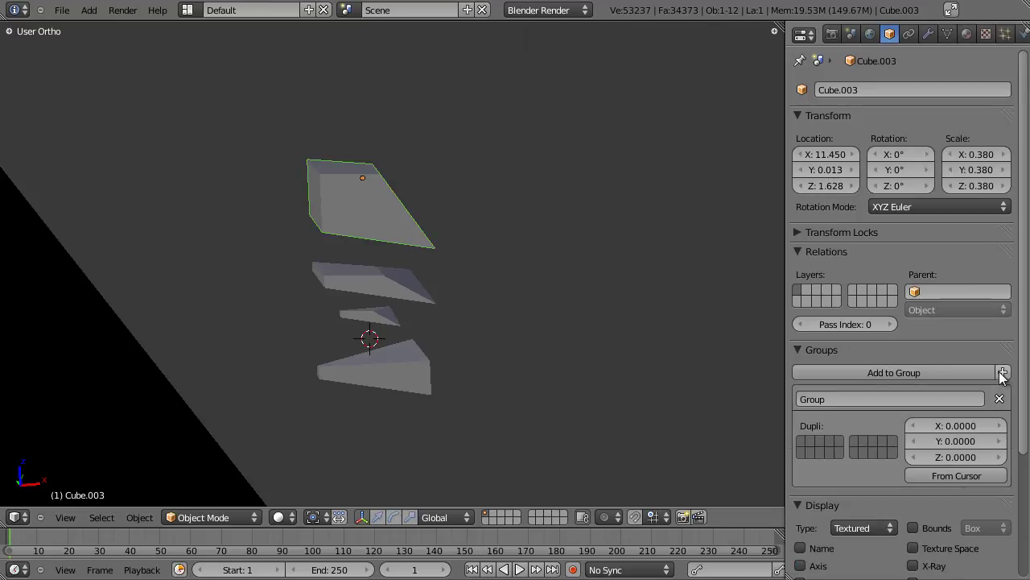
pyautogui.click(839, 398)
pyautogui.press('Return')
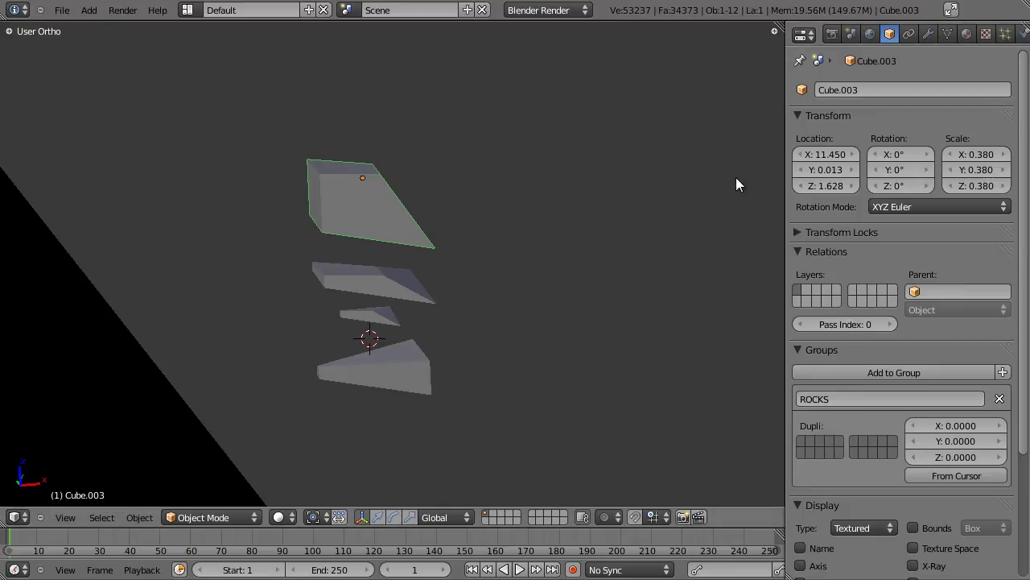
# Add the second rock from the top to the ROCKS group
pyautogui.scroll(2, 386, 231)
pyautogui.press('z')
pyautogui.press('z')
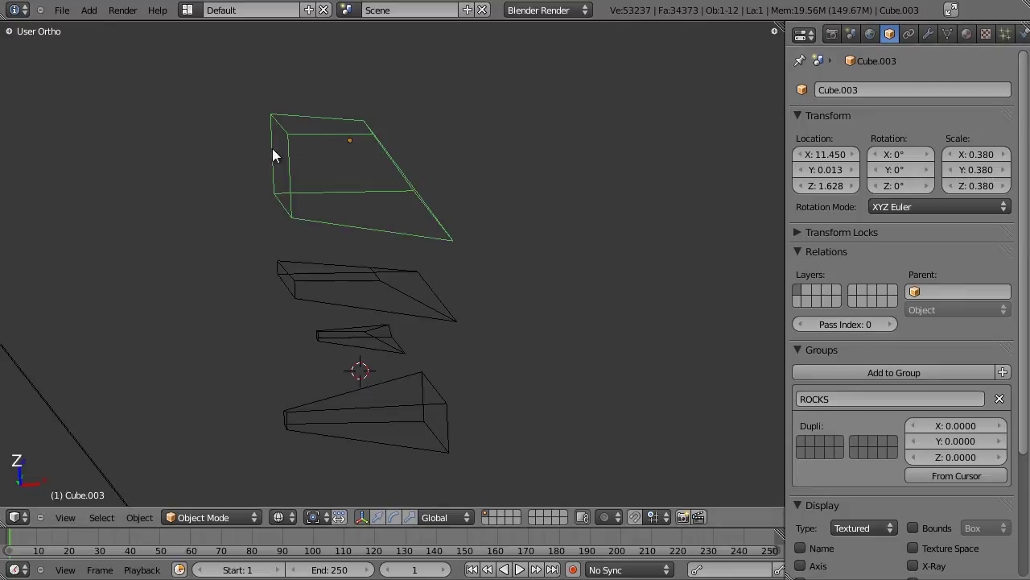
pyautogui.click(337, 274)
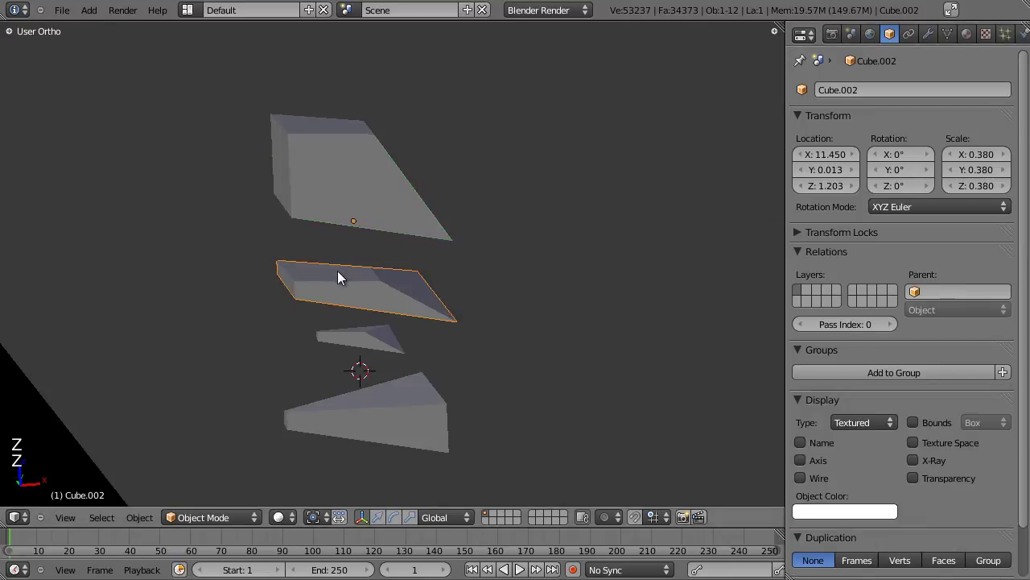
pyautogui.rightClick(359, 177)
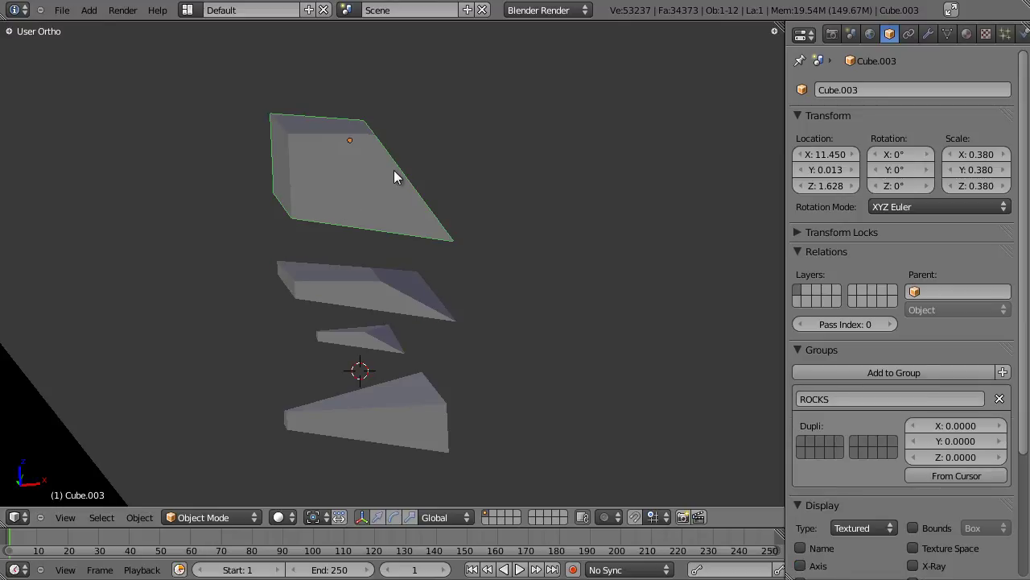
pyautogui.rightClick(392, 300)
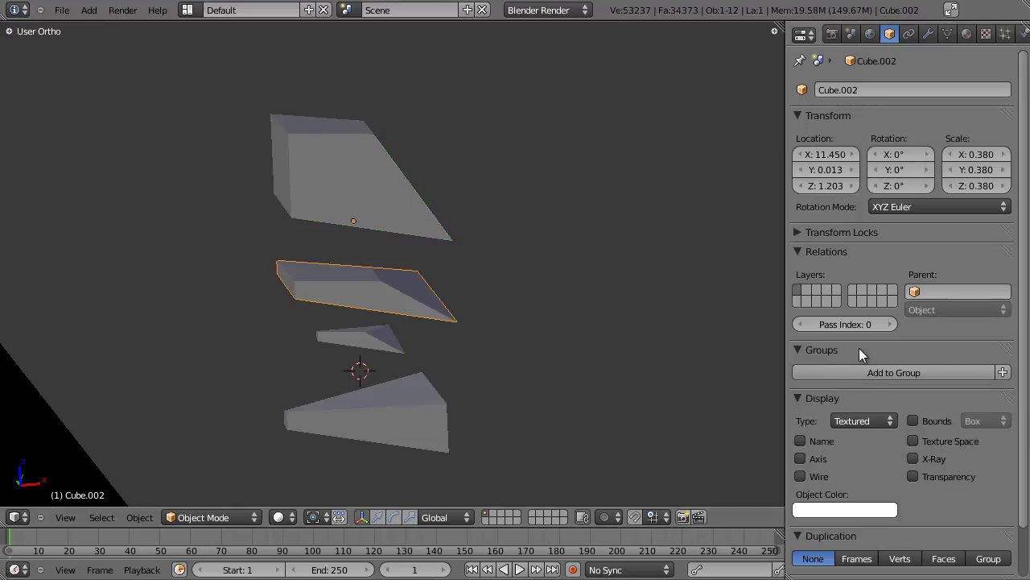
pyautogui.rightClick(390, 304)
pyautogui.rightClick(389, 296)
pyautogui.click(878, 372)
pyautogui.click(889, 385)
# Add the small rock and the lowest rock to the ROCKS group
pyautogui.rightClick(387, 353)
pyautogui.click(877, 372)
pyautogui.click(886, 385)
pyautogui.click(885, 390)
pyautogui.rightClick(411, 419)
pyautogui.click(877, 371)
pyautogui.click(883, 393)
# Scale down the tall top rock so its size is closer to the smaller shards
pyautogui.moveTo(536, 403); pyautogui.dragTo(423, 307, button='middle')
pyautogui.rightClick(404, 222)
pyautogui.press('s')
pyautogui.click(499, 229)
# Check the group membership of the other three rocks and save the file
pyautogui.rightClick(425, 277)
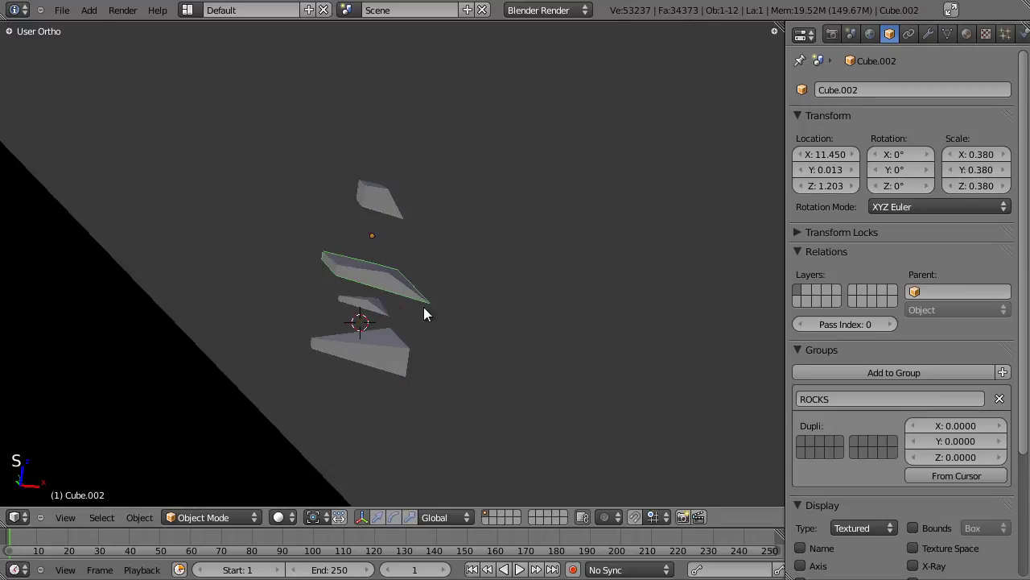
pyautogui.rightClick(383, 274)
pyautogui.rightClick(376, 303)
pyautogui.rightClick(382, 339)
pyautogui.rightClick(372, 305)
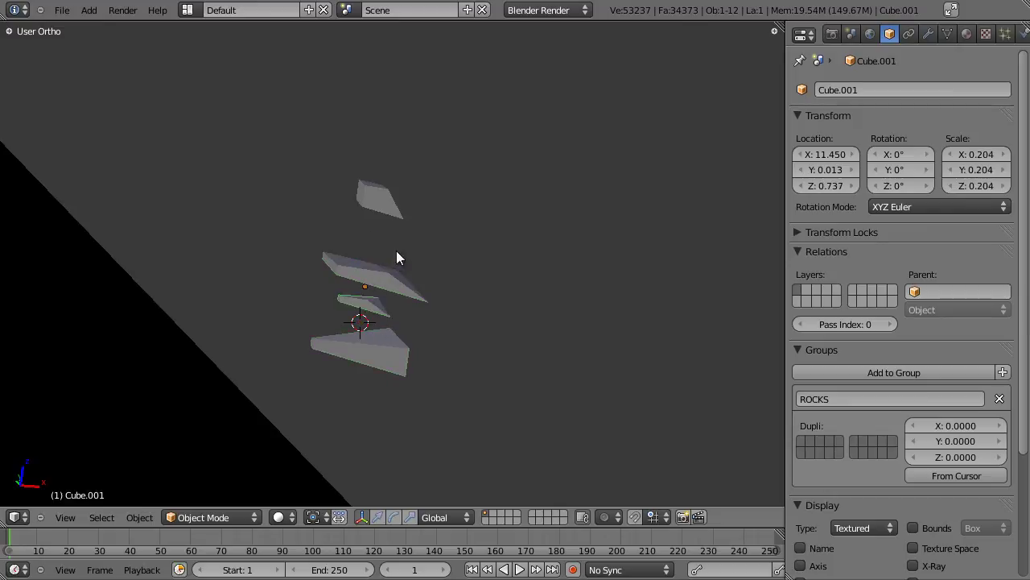
pyautogui.hotkey('ctrl', 's')
# Select the ground plane under the lettering and brighten its material's diffuse colour to a light grey
pyautogui.scroll(-4, 240, 304)
pyautogui.moveTo(418, 254); pyautogui.dragTo(651, 350, button='middle')
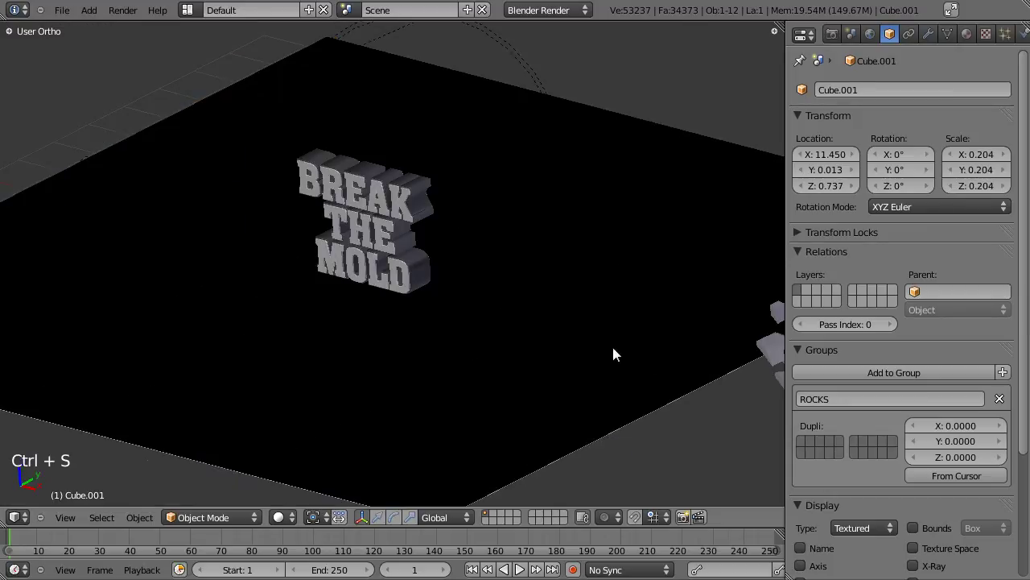
pyautogui.rightClick(282, 350)
pyautogui.moveTo(285, 356); pyautogui.dragTo(379, 341, button='middle')
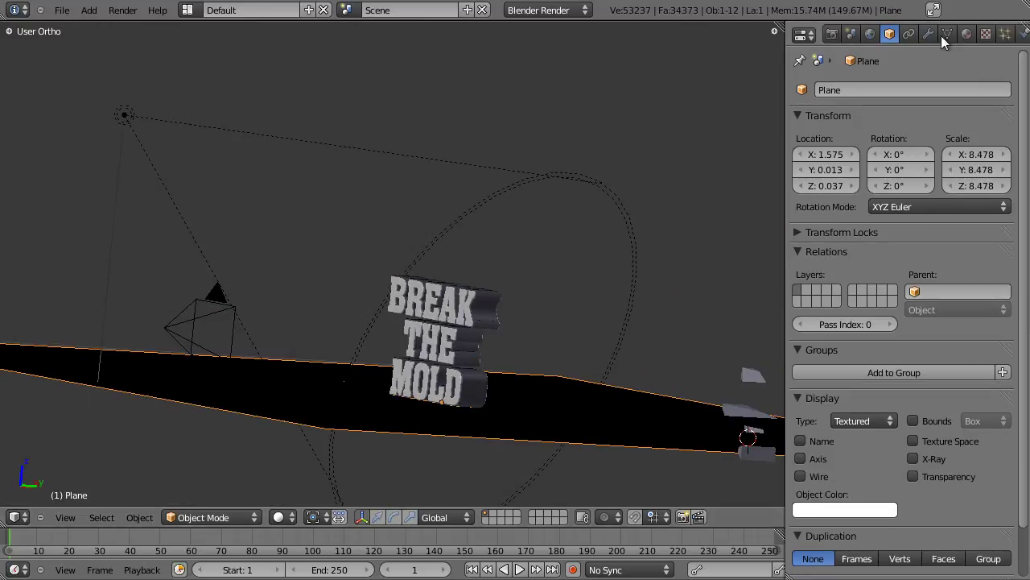
pyautogui.click(966, 34)
pyautogui.click(856, 344)
pyautogui.moveTo(883, 205); pyautogui.dragTo(884, 127)
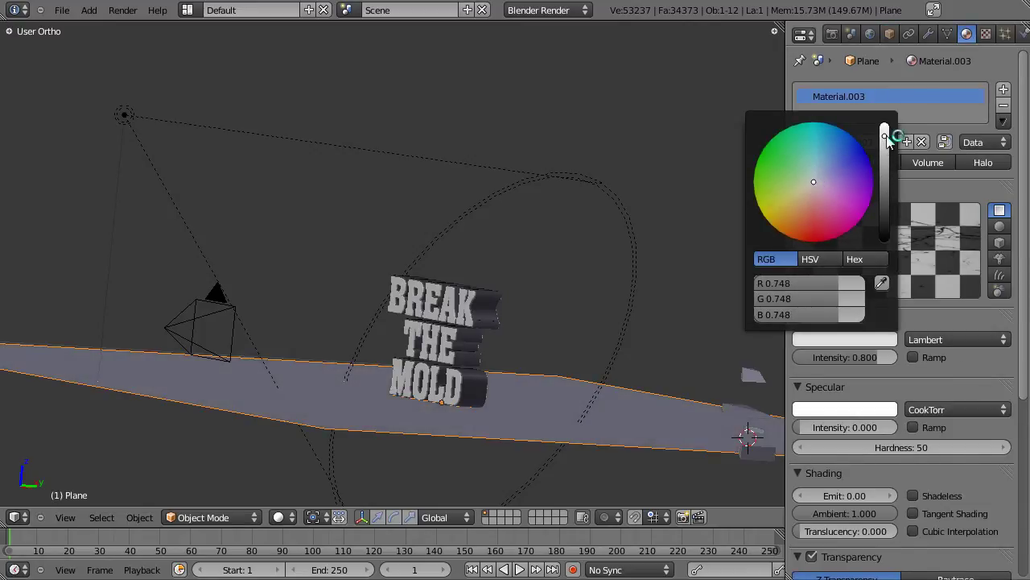
pyautogui.moveTo(356, 352); pyautogui.dragTo(528, 231, button='middle')
pyautogui.scroll(4, 542, 317)
pyautogui.scroll(-4, 515, 234)
pyautogui.keyDown('shift'); pyautogui.moveTo(442, 243); pyautogui.dragTo(447, 236, button='middle'); pyautogui.keyUp('shift')
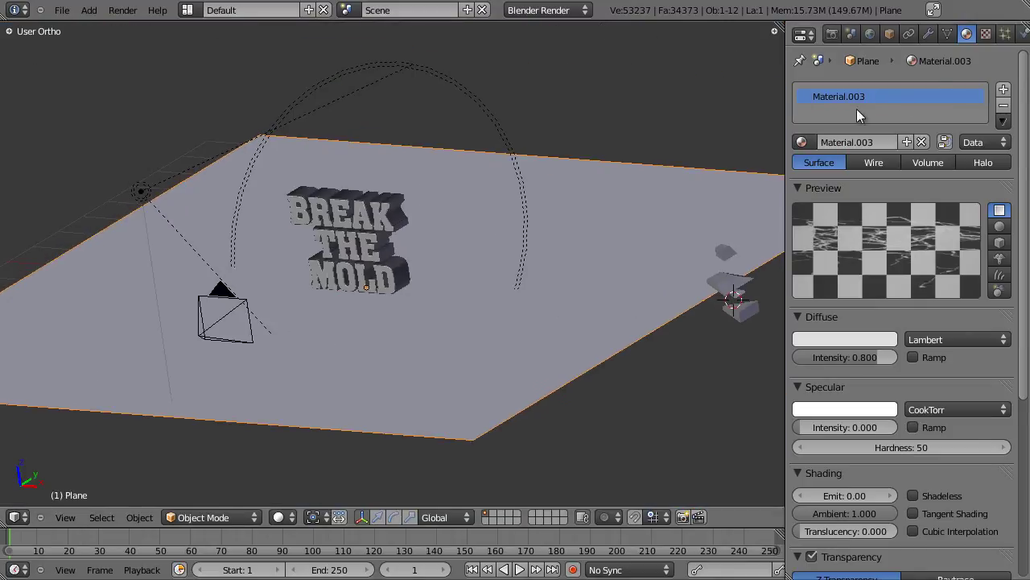
# Add a particle system to the ground plane and set its type to Hair
pyautogui.click(1006, 33)
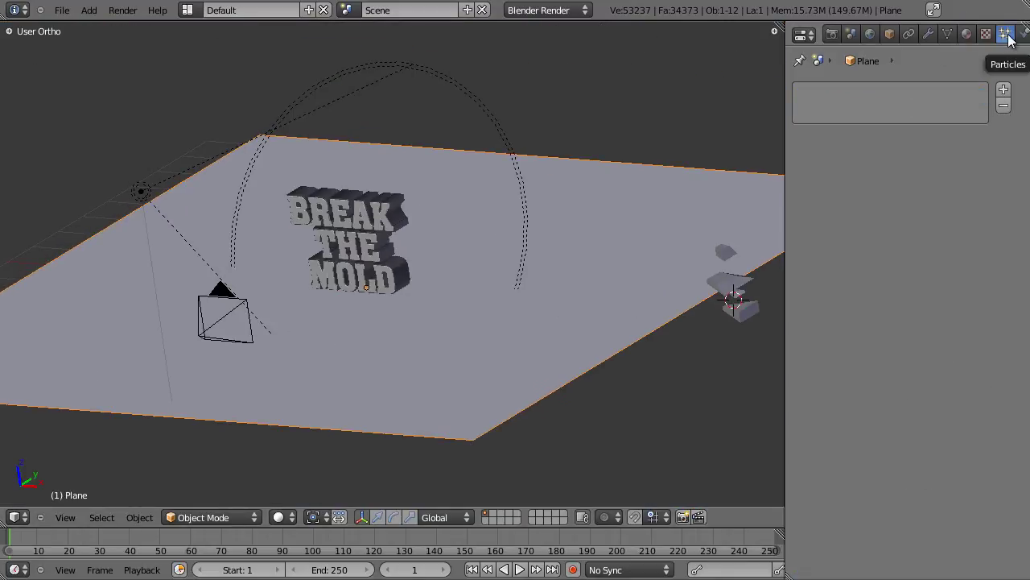
pyautogui.click(1004, 90)
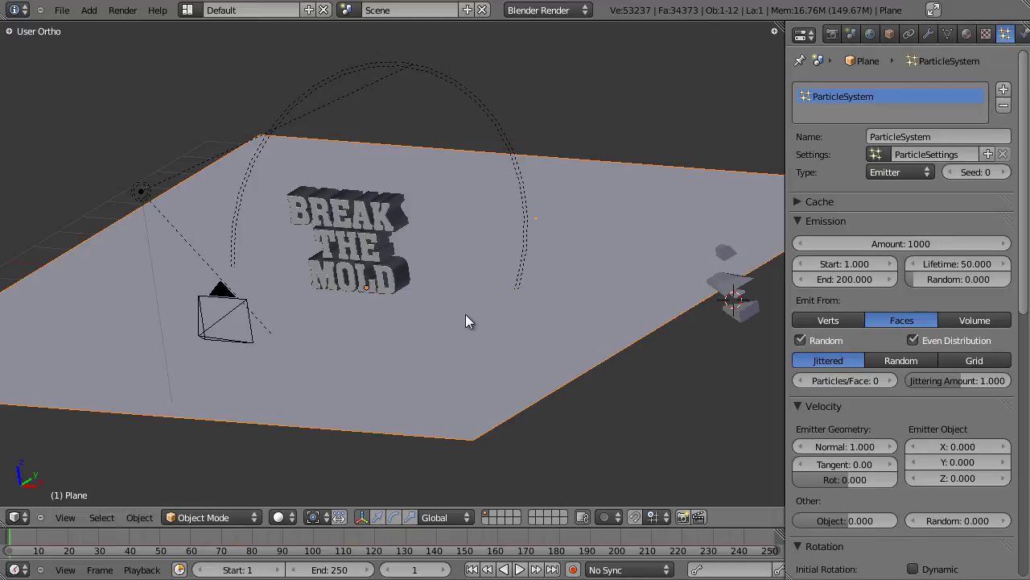
pyautogui.click(887, 174)
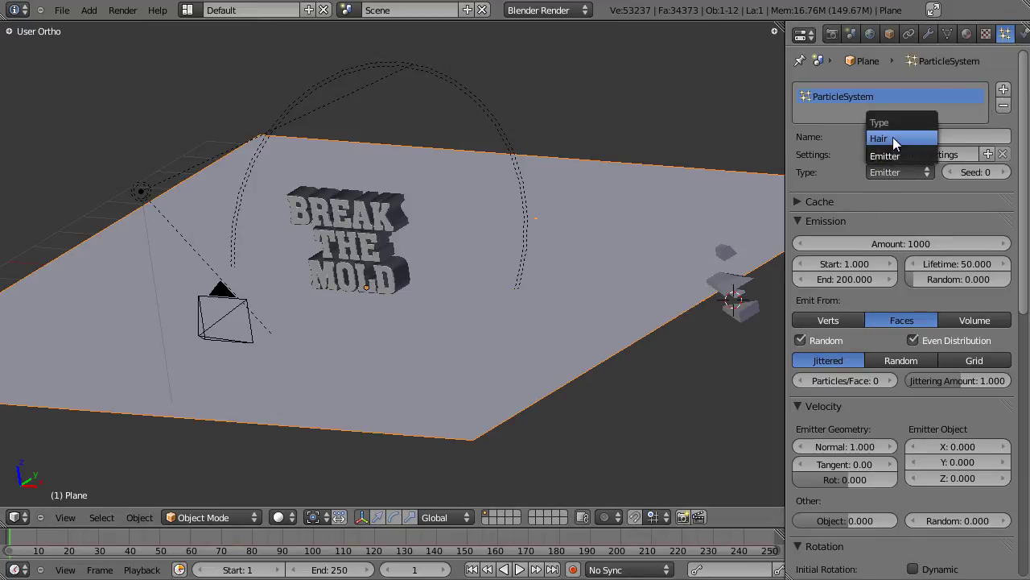
pyautogui.click(893, 137)
pyautogui.moveTo(392, 293); pyautogui.dragTo(422, 299, button='middle')
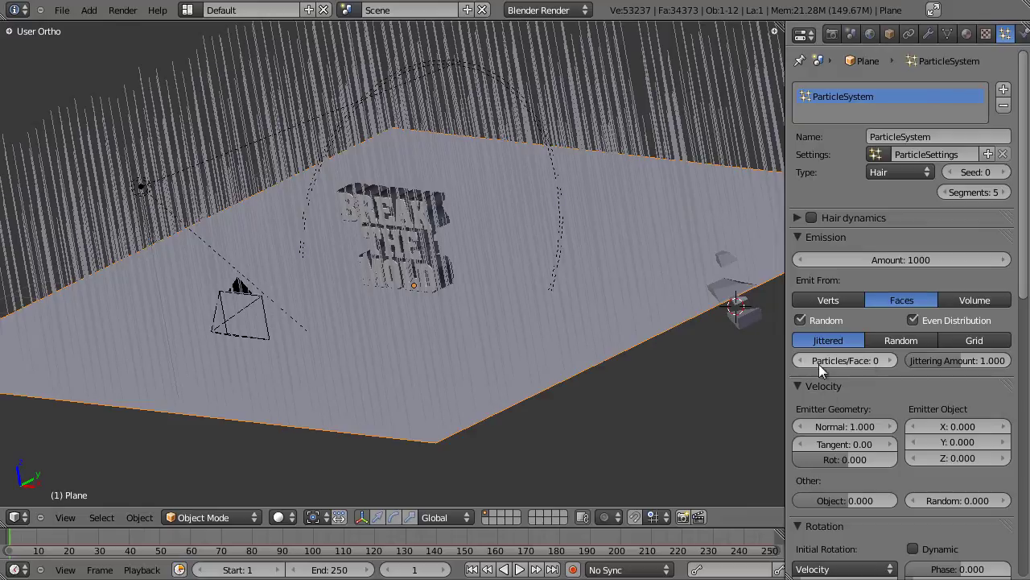
# Set the hair's normal emission velocity to 0.110 and collapse the Velocity, Rotation and Physics settings
pyautogui.moveTo(854, 422); pyautogui.dragTo(688, 434)
pyautogui.moveTo(452, 298); pyautogui.dragTo(445, 223, button='middle')
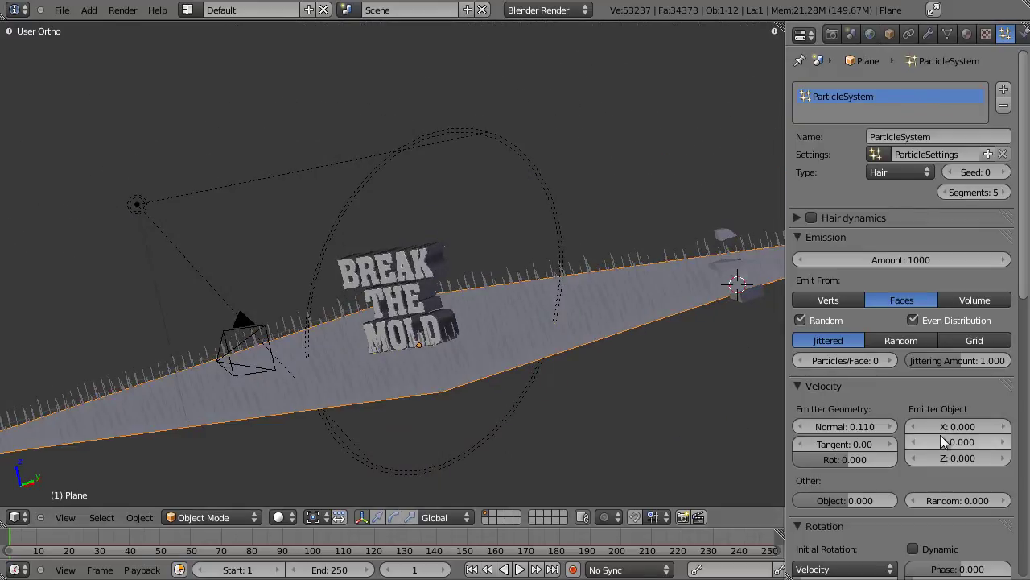
pyautogui.click(801, 386)
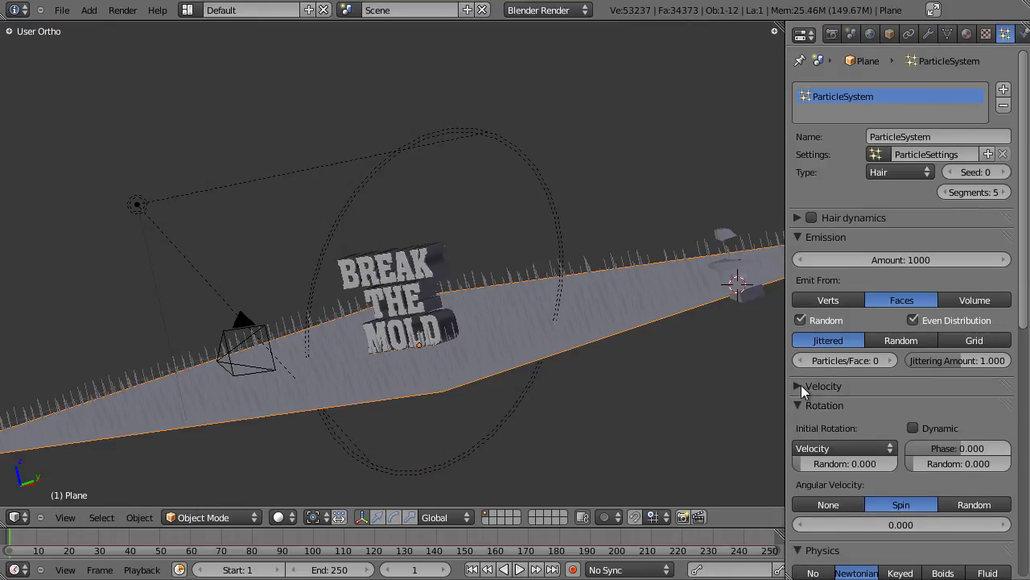
pyautogui.scroll(-5, 837, 338)
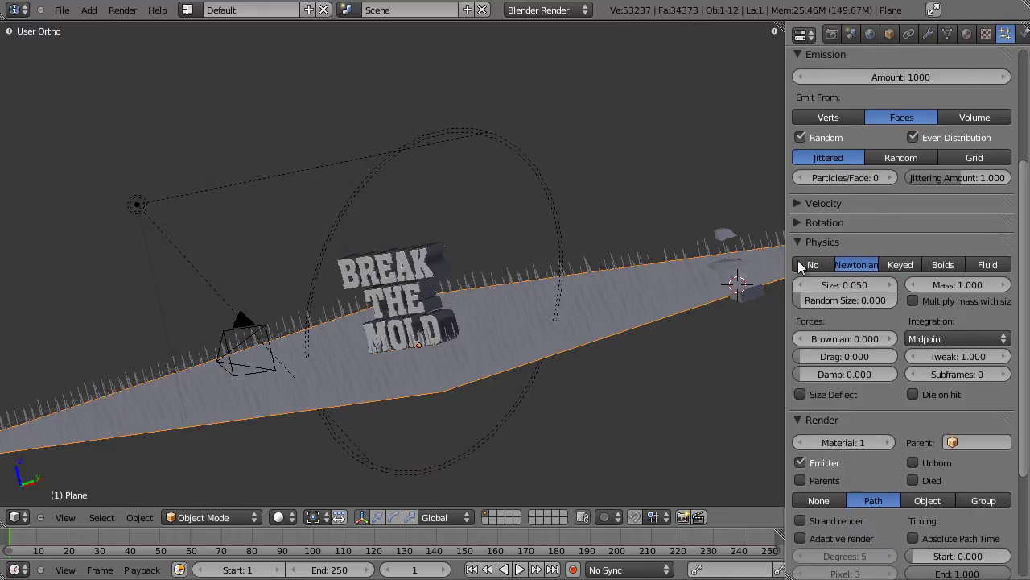
pyautogui.click(812, 244)
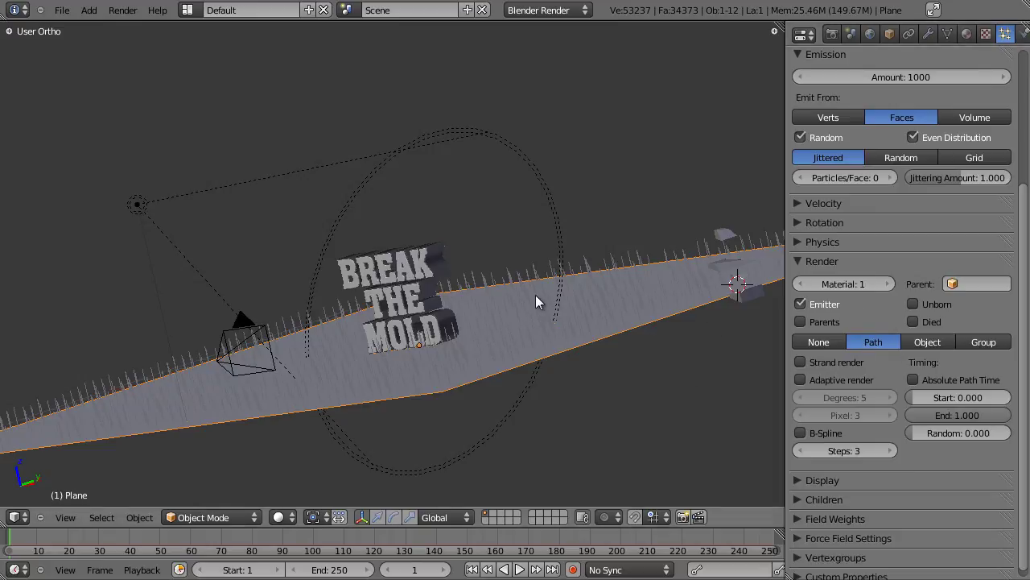
# Render the plane's particles as a group, with ROCKS as the dupli group
pyautogui.scroll(4, 543, 338)
pyautogui.moveTo(550, 284); pyautogui.dragTo(545, 370, button='middle')
pyautogui.scroll(-5, 545, 370)
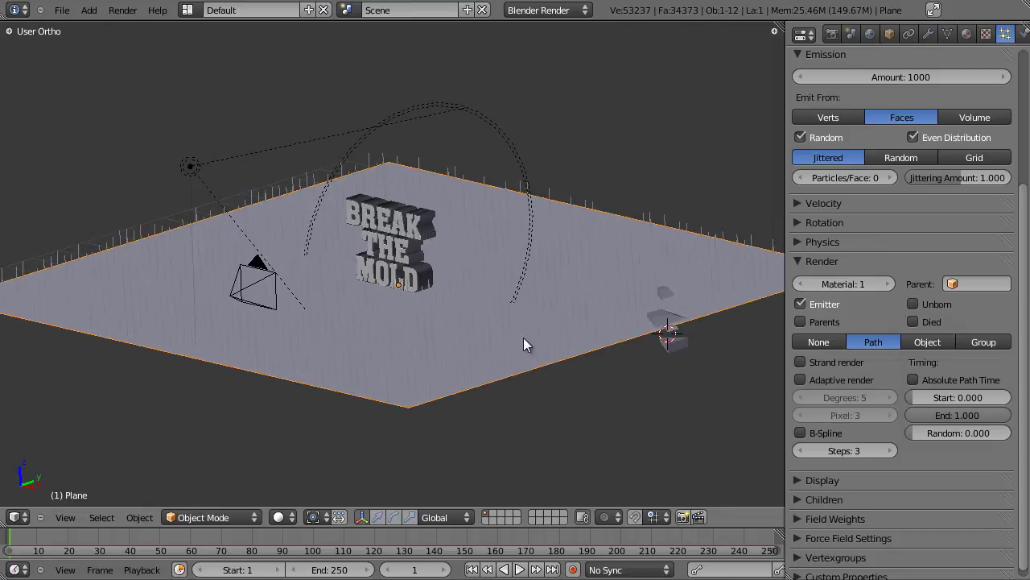
pyautogui.scroll(3, 524, 344)
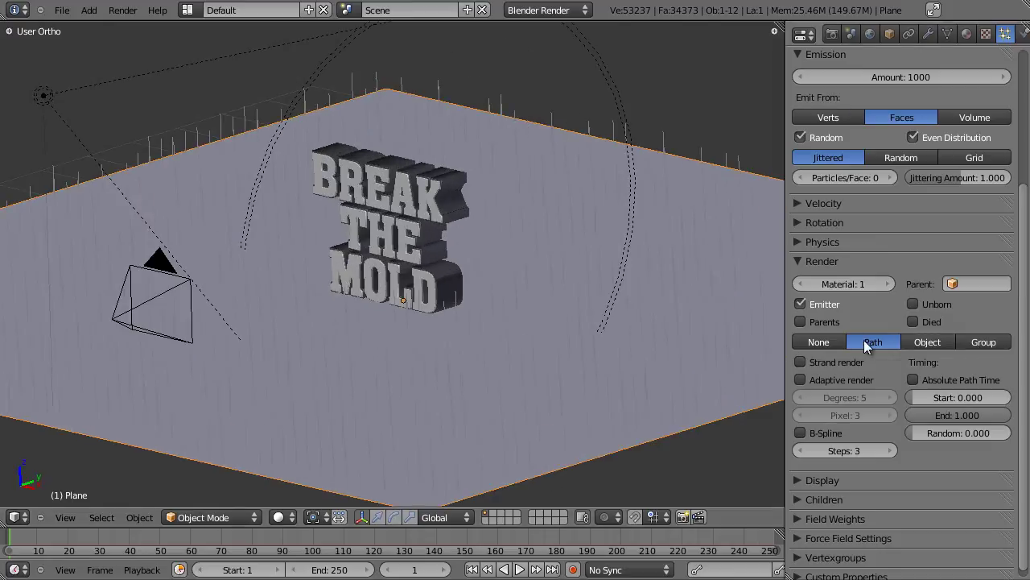
pyautogui.click(978, 343)
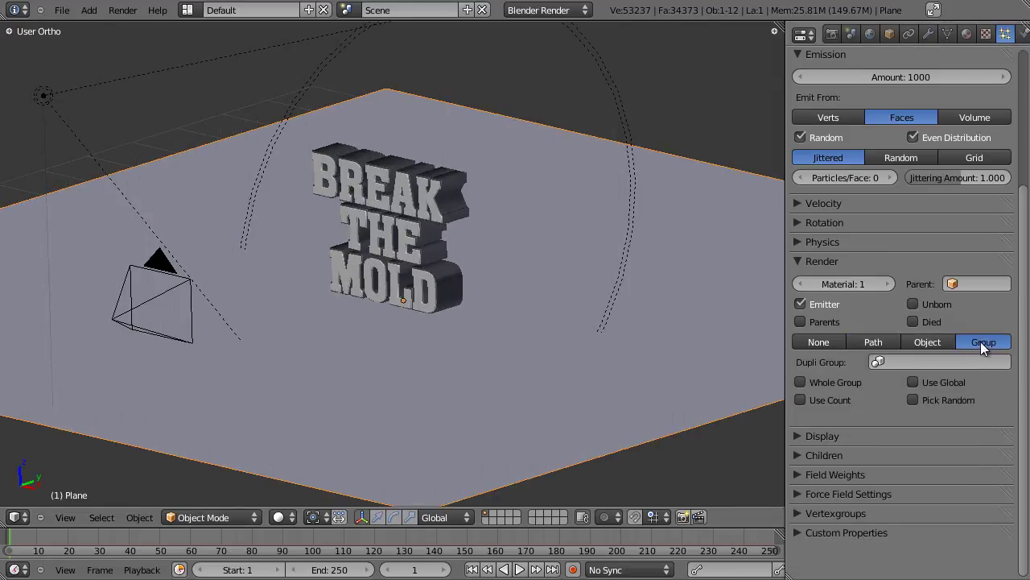
pyautogui.click(912, 363)
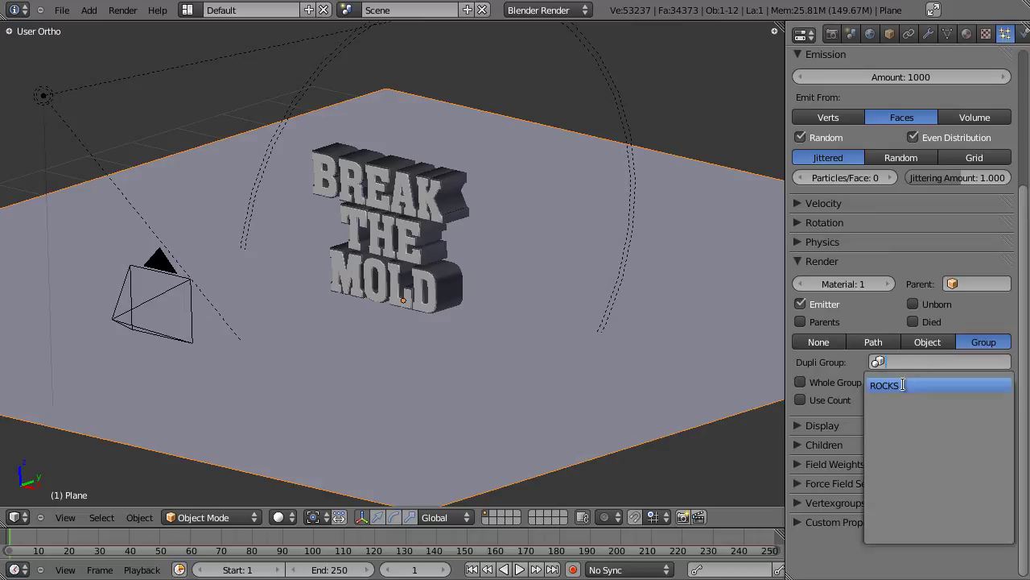
pyautogui.click(903, 385)
# Check the rock instances in wireframe and set the particle size to 0.680 in the physics settings
pyautogui.moveTo(459, 330)
pyautogui.mouseDown(button='middle')
pyautogui.moveTo(462, 294)
pyautogui.moveTo(488, 383)
pyautogui.mouseUp(button='middle')
pyautogui.press('z')
pyautogui.scroll(10, 491, 354)
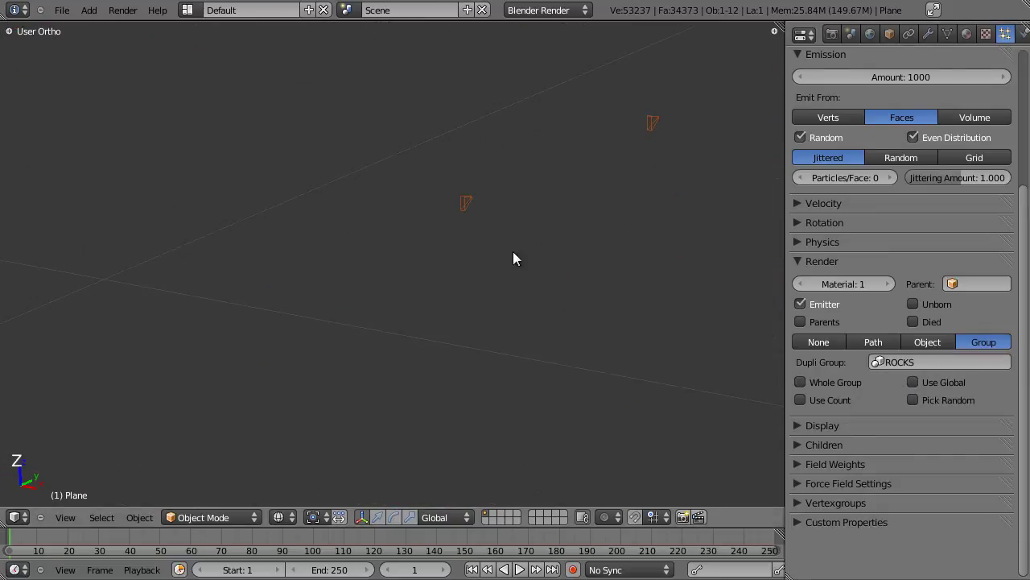
pyautogui.scroll(-10, 454, 344)
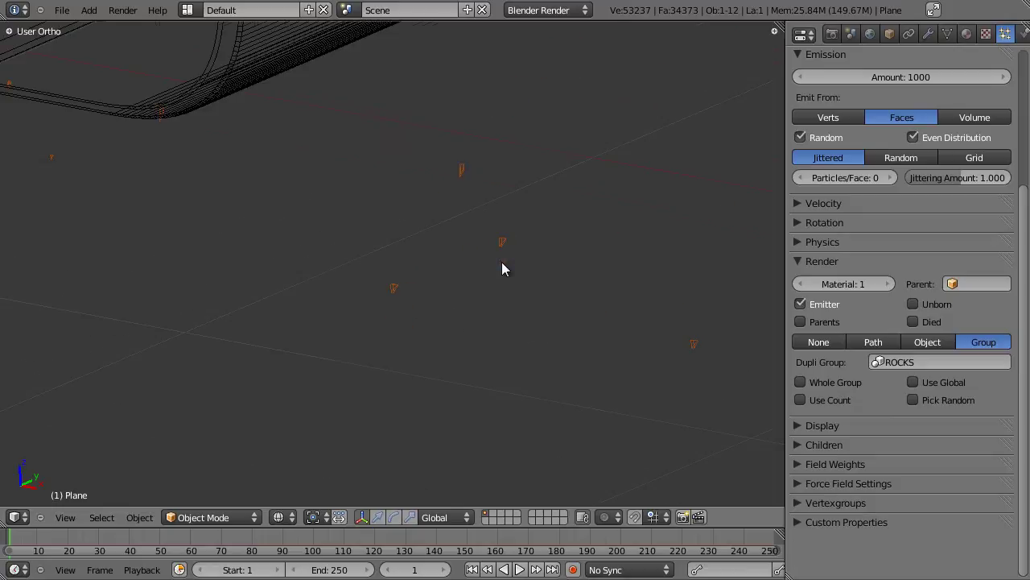
pyautogui.scroll(-4, 479, 302)
pyautogui.press('z')
pyautogui.scroll(-4, 483, 310)
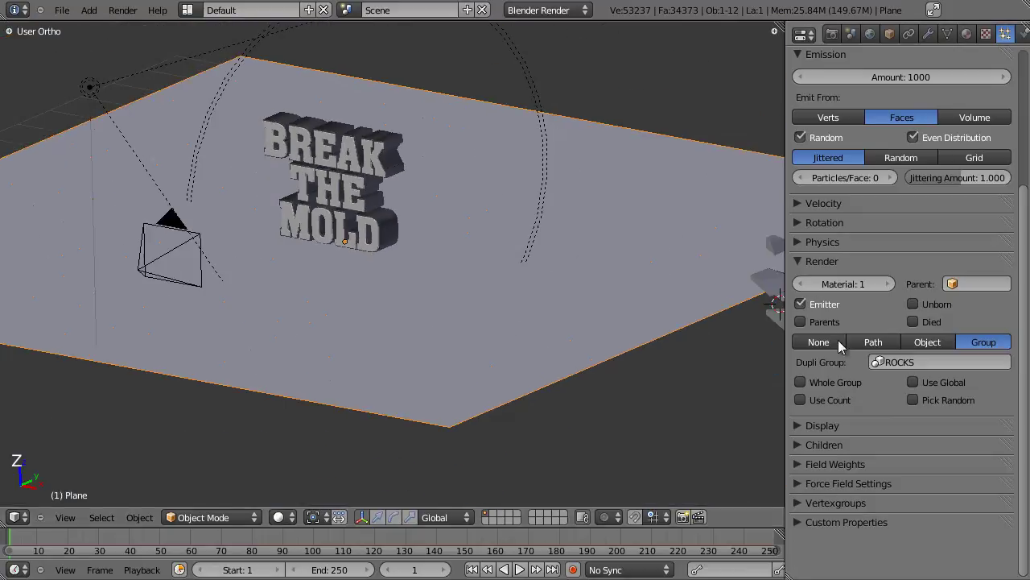
pyautogui.click(801, 256)
pyautogui.click(801, 241)
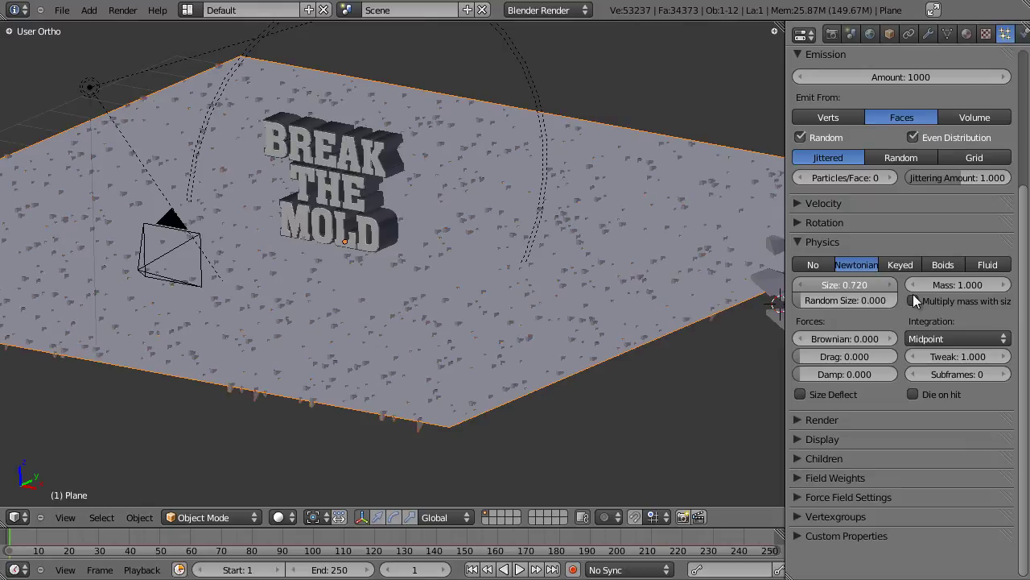
pyautogui.moveTo(912, 294); pyautogui.dragTo(926, 295)
# Examine the scattered rocks on the plane around the lettering in wireframe and solid shading
pyautogui.scroll(3, 499, 312)
pyautogui.moveTo(499, 313); pyautogui.dragTo(538, 309, button='middle')
pyautogui.press('z')
pyautogui.press('z')
pyautogui.scroll(-6, 539, 309)
pyautogui.rightClick(579, 299)
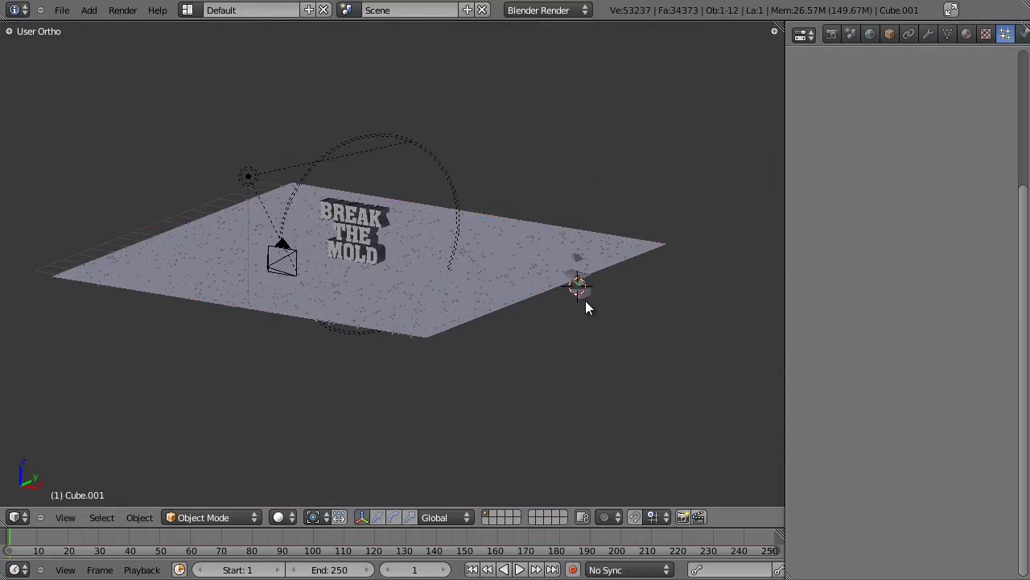
pyautogui.scroll(7, 505, 296)
pyautogui.rightClick(435, 292)
pyautogui.press('z')
pyautogui.moveTo(436, 292); pyautogui.dragTo(414, 332, button='middle')
pyautogui.press('z')
pyautogui.scroll(2, 414, 333)
pyautogui.scroll(-3, 414, 332)
pyautogui.moveTo(473, 299); pyautogui.dragTo(453, 309, button='middle')
pyautogui.scroll(5, 453, 309)
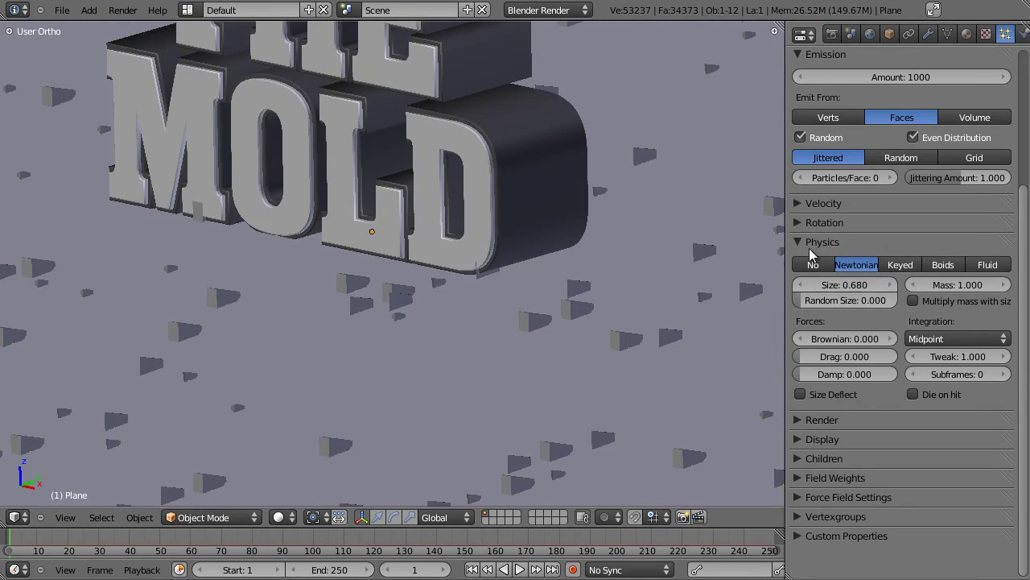
# Set the particles' random size to 1.000 and check the size variation across the plane
pyautogui.moveTo(842, 299); pyautogui.dragTo(871, 304)
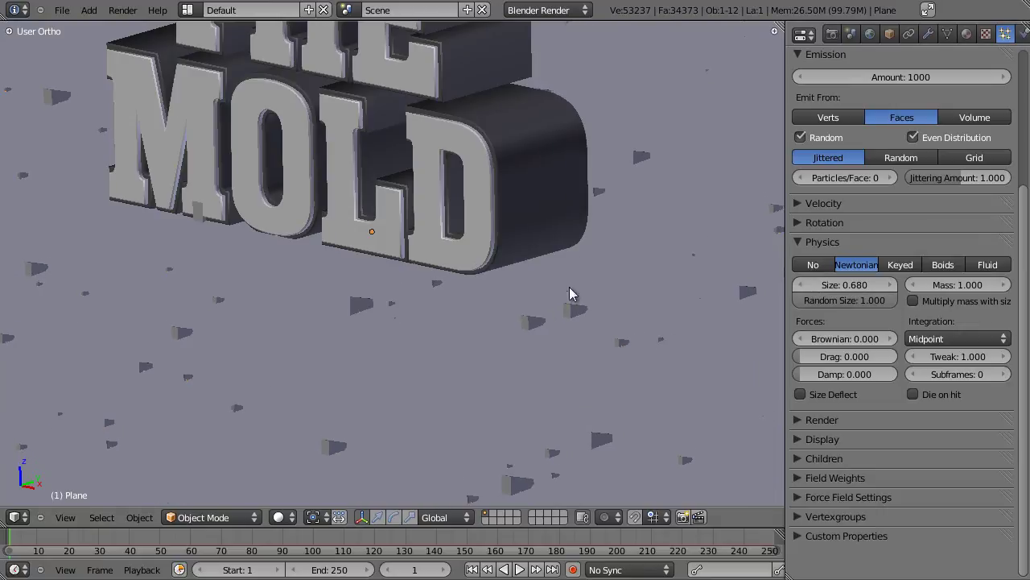
pyautogui.scroll(-8, 442, 320)
pyautogui.scroll(8, 432, 311)
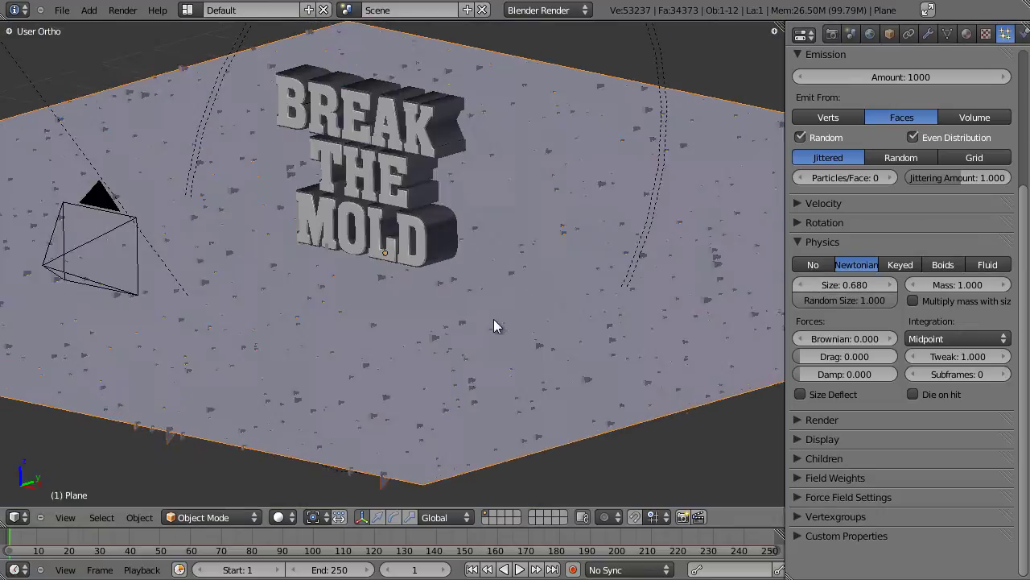
# Set the particles' initial rotation to Object X and raise the rotation randomness so the rocks lie at varied angles
pyautogui.click(798, 241)
pyautogui.click(797, 227)
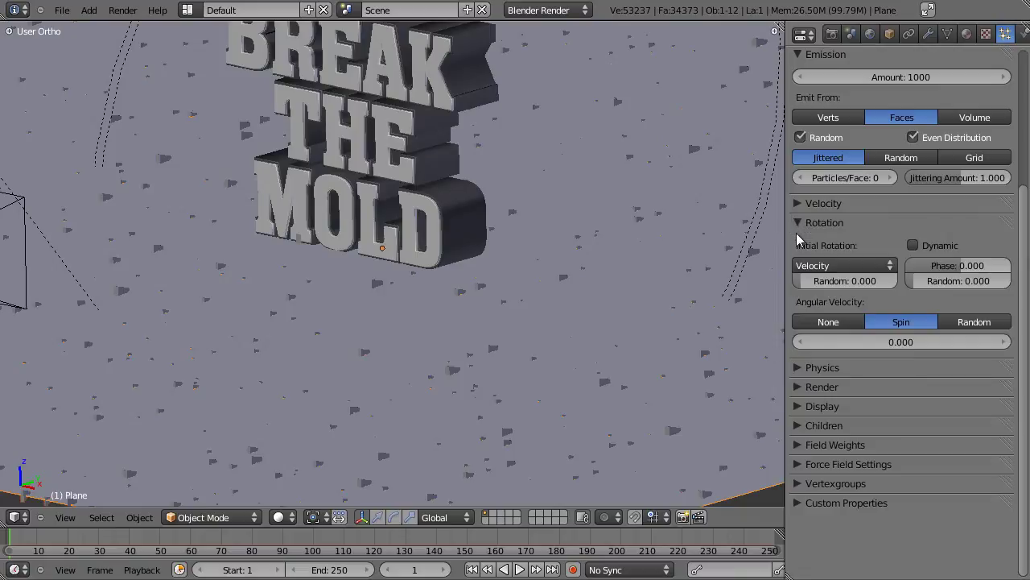
pyautogui.click(845, 265)
pyautogui.click(836, 143)
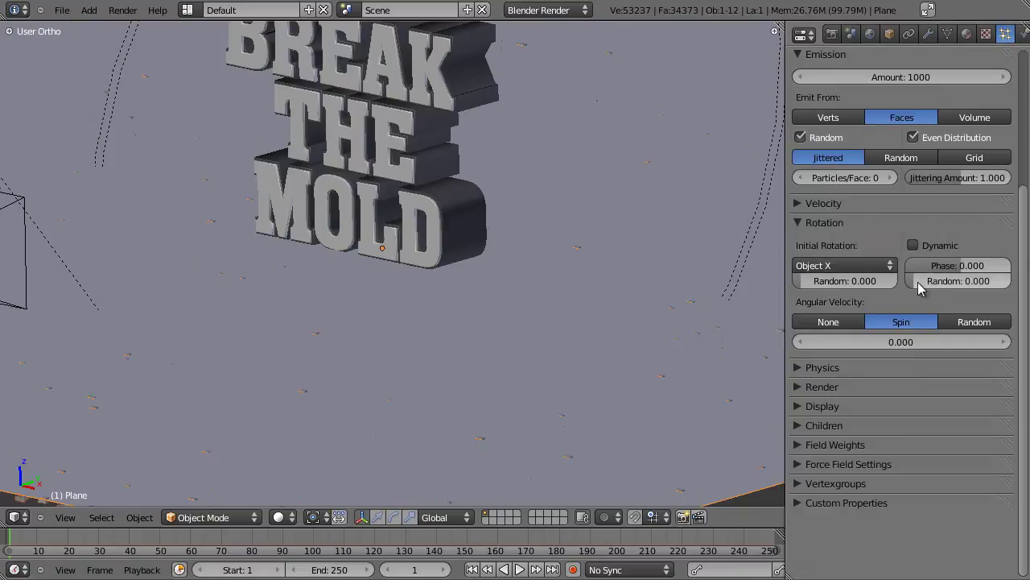
pyautogui.moveTo(857, 286); pyautogui.dragTo(940, 283)
pyautogui.scroll(-4, 596, 335)
pyautogui.scroll(4, 605, 326)
pyautogui.moveTo(459, 337)
pyautogui.mouseDown(button='middle')
pyautogui.moveTo(434, 341)
pyautogui.moveTo(536, 303)
pyautogui.moveTo(455, 337)
pyautogui.mouseUp(button='middle')
pyautogui.click(799, 223)
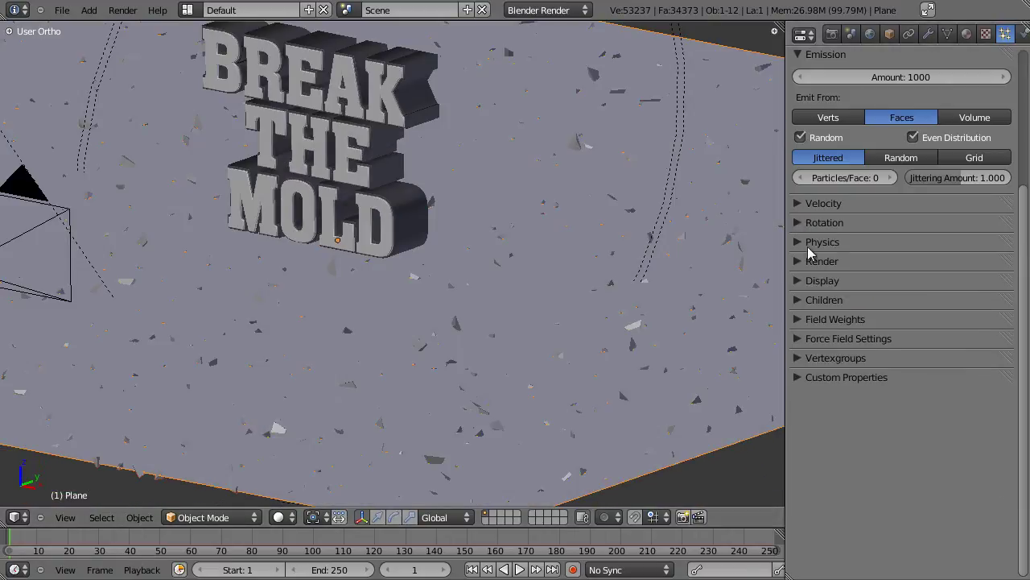
# Turn on Pick Random for the ROCKS dupli group and reselect the ground plane
pyautogui.click(810, 261)
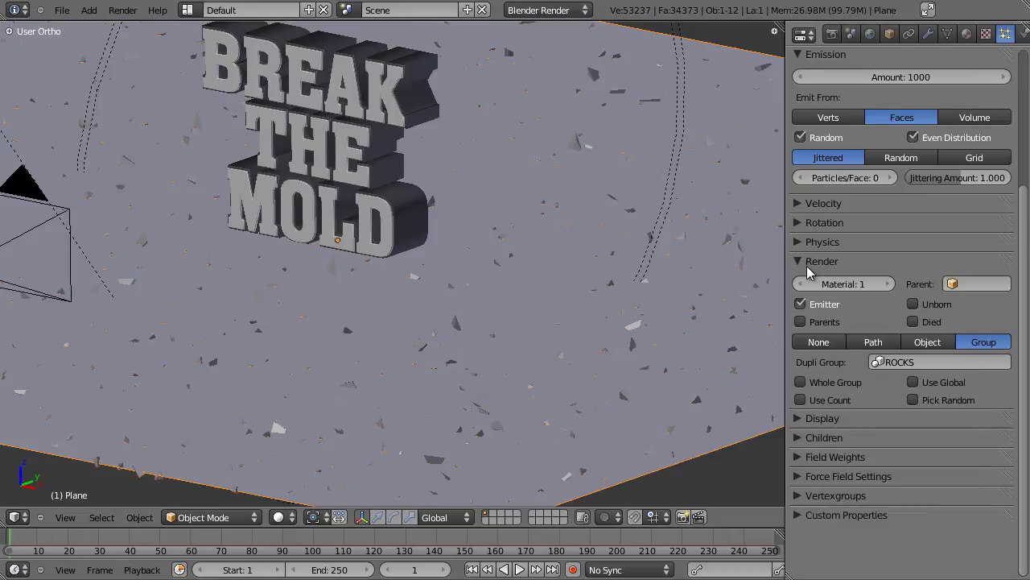
pyautogui.click(931, 402)
pyautogui.scroll(-5, 464, 322)
pyautogui.moveTo(464, 322); pyautogui.dragTo(683, 283, button='middle')
pyautogui.rightClick(687, 262)
pyautogui.scroll(3, 423, 293)
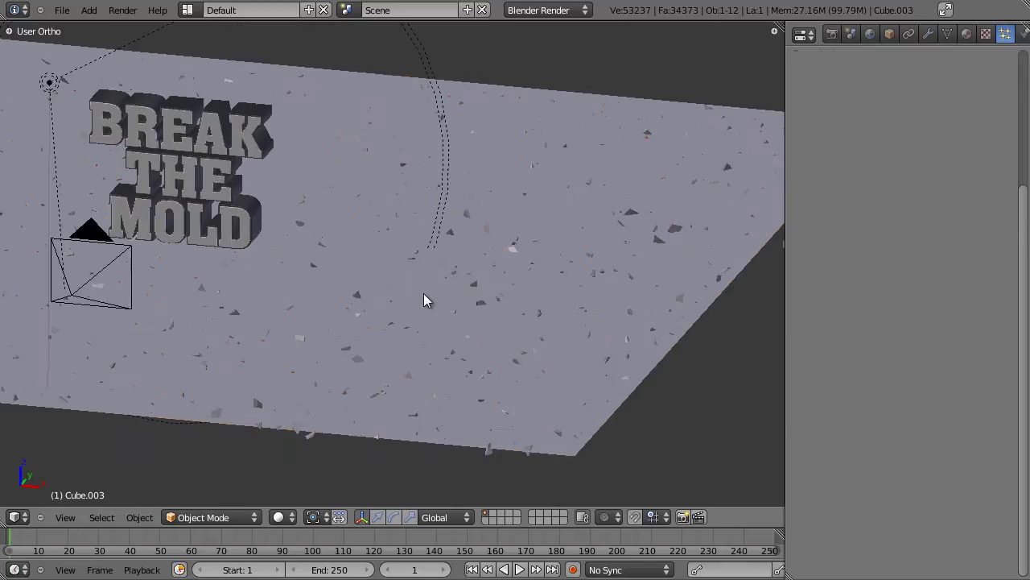
pyautogui.rightClick(357, 324)
# Inspect the varied debris around the lettering and save the file over the existing version
pyautogui.scroll(4, 325, 335)
pyautogui.moveTo(309, 259); pyautogui.dragTo(551, 213, button='middle')
pyautogui.scroll(-6, 392, 317)
pyautogui.scroll(5, 467, 351)
pyautogui.hotkey('ctrl', 's')
pyautogui.click(469, 344)
pyautogui.scroll(-4, 484, 211)
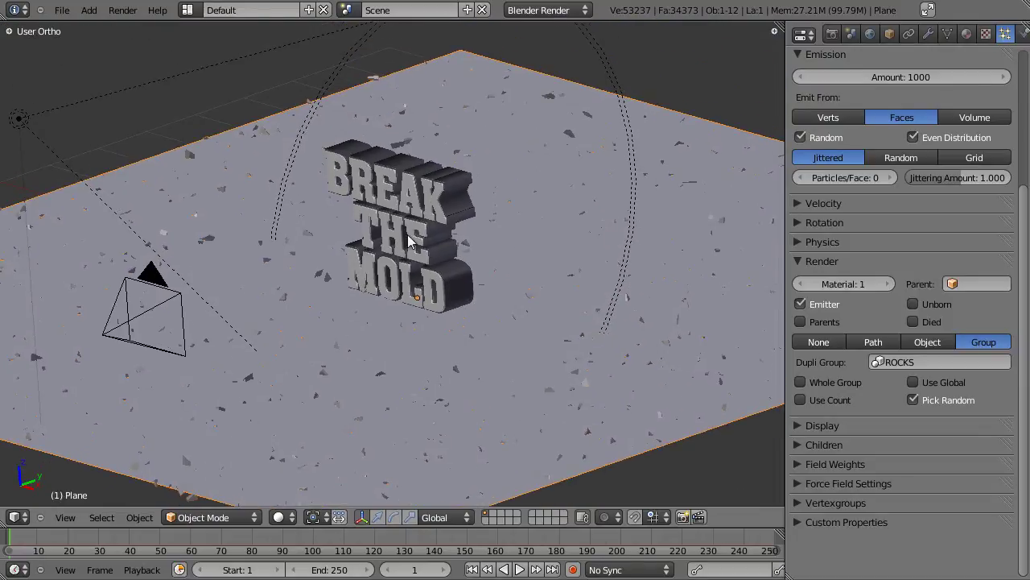
# Review the debris density around the lettering and reduce the particle amount to 823
pyautogui.scroll(5, 428, 285)
pyautogui.scroll(-6, 427, 285)
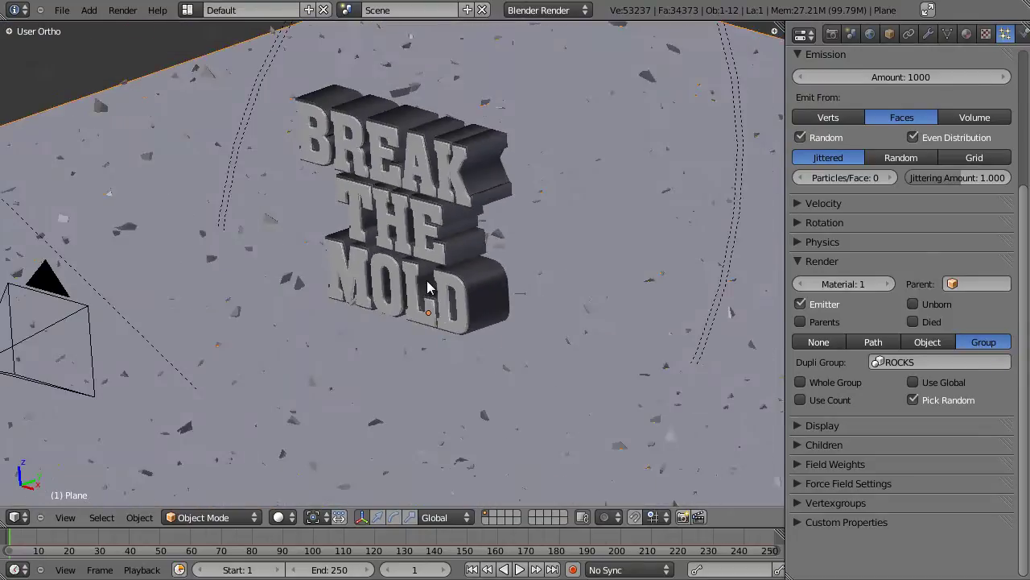
pyautogui.moveTo(424, 285); pyautogui.dragTo(429, 306, button='middle')
pyautogui.scroll(4, 429, 313)
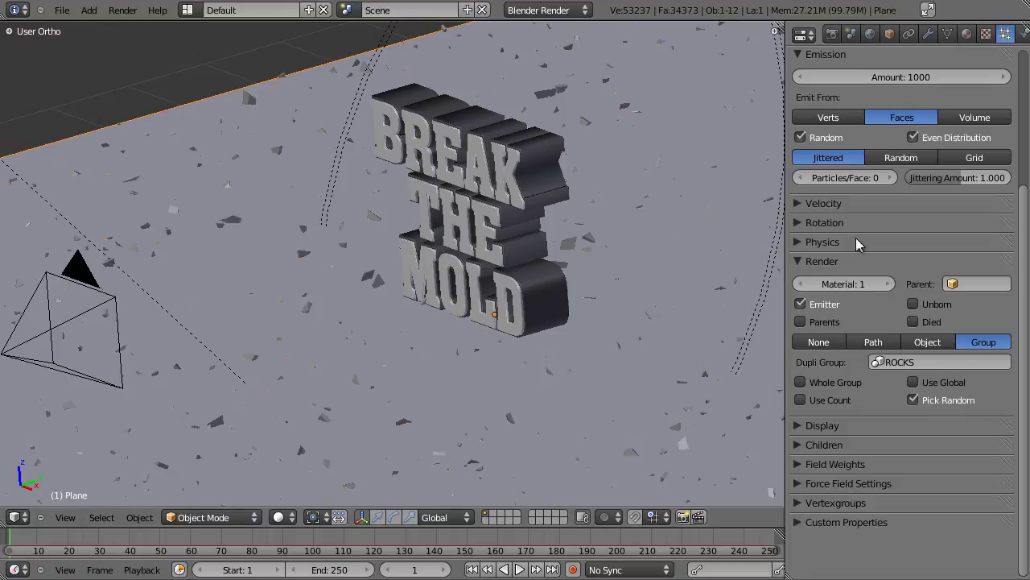
pyautogui.scroll(5, 853, 273)
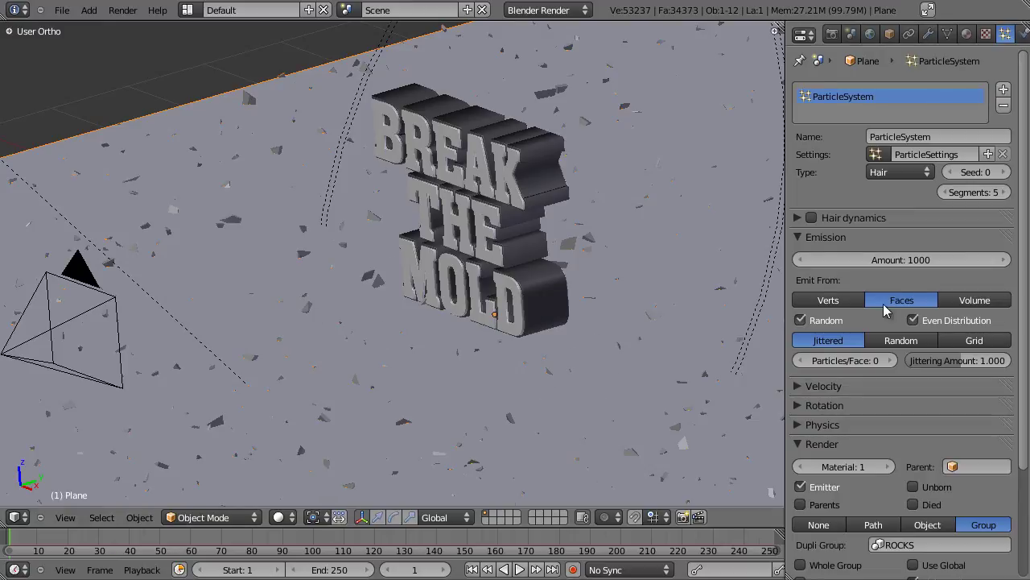
pyautogui.moveTo(595, 335); pyautogui.dragTo(472, 292, button='middle')
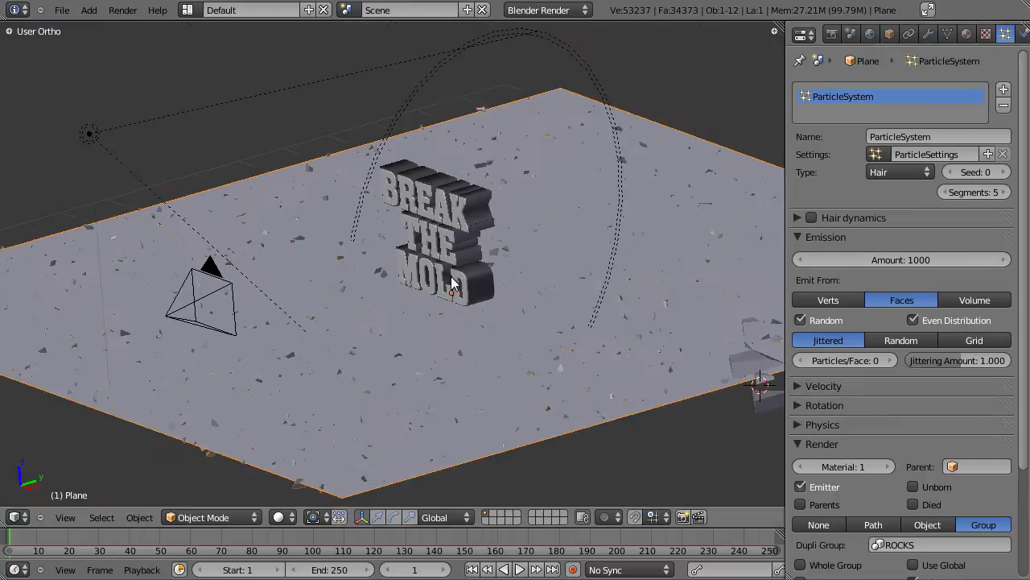
pyautogui.moveTo(917, 257); pyautogui.dragTo(754, 261)
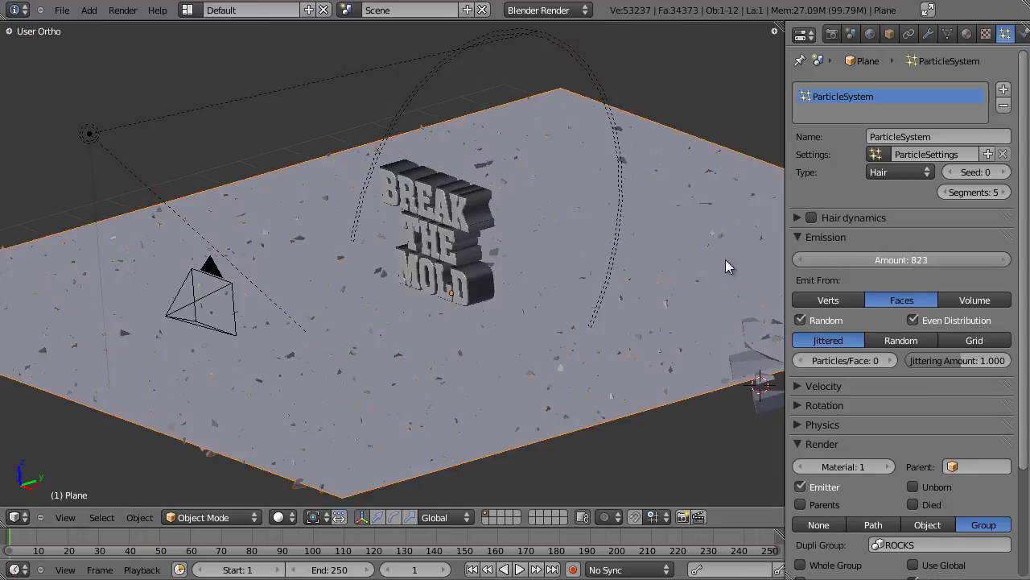
# Reduce the ground plane's particle amount to 1
pyautogui.moveTo(238, 221); pyautogui.dragTo(228, 222)
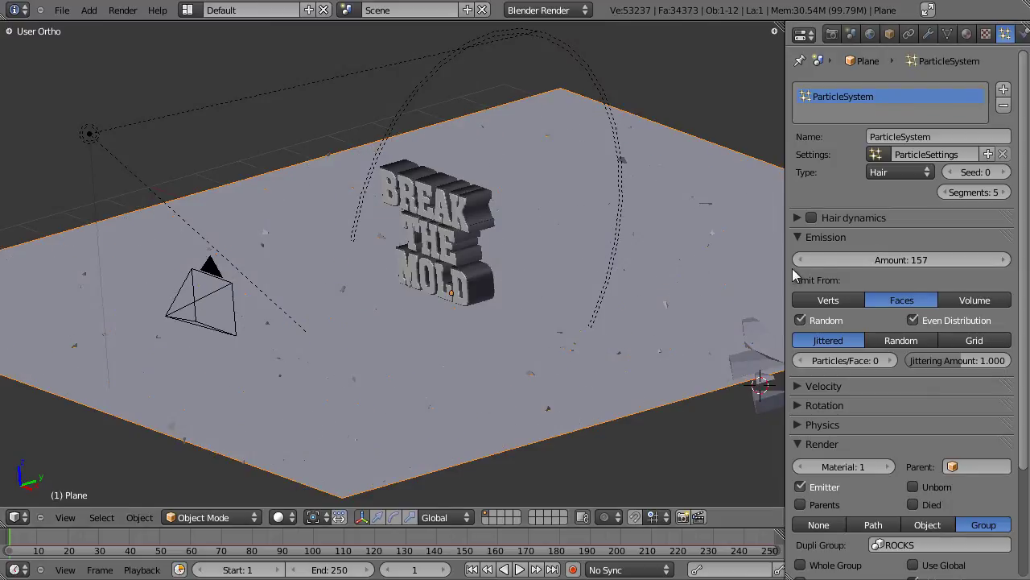
pyautogui.moveTo(883, 259); pyautogui.dragTo(725, 254)
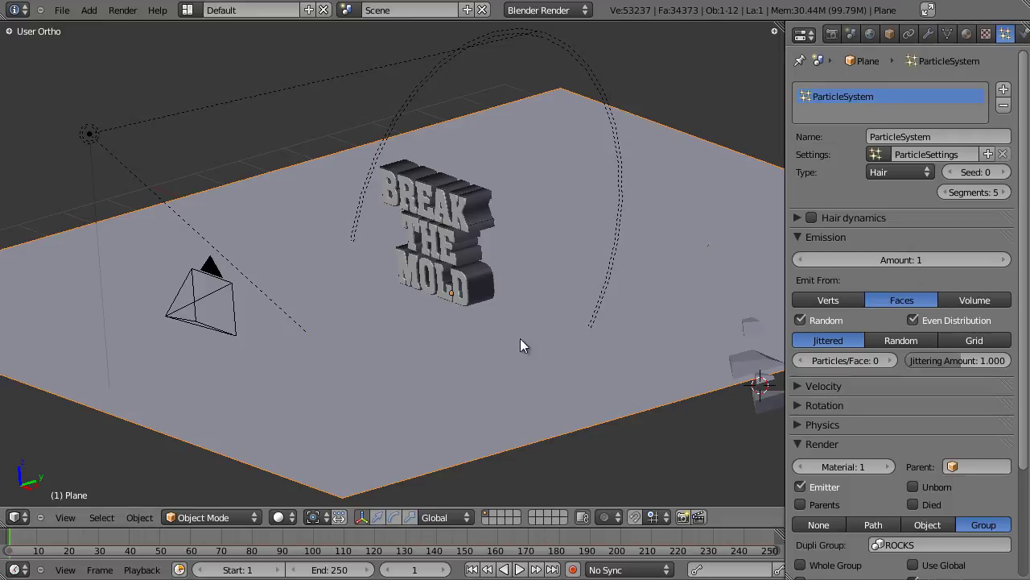
pyautogui.scroll(3, 536, 275)
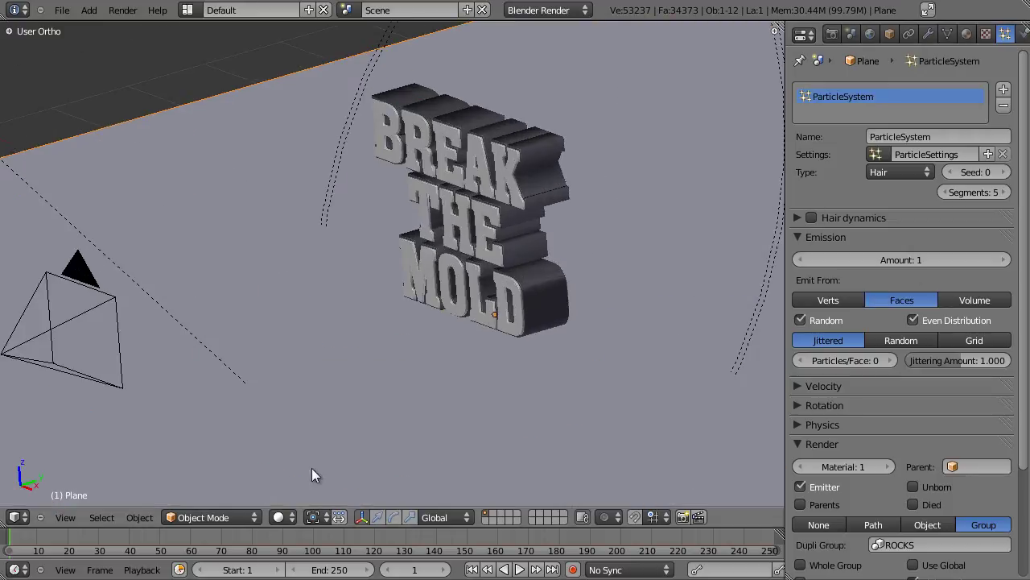
# Switch the ground plane to Particle Mode and choose the Add brush
pyautogui.click(214, 516)
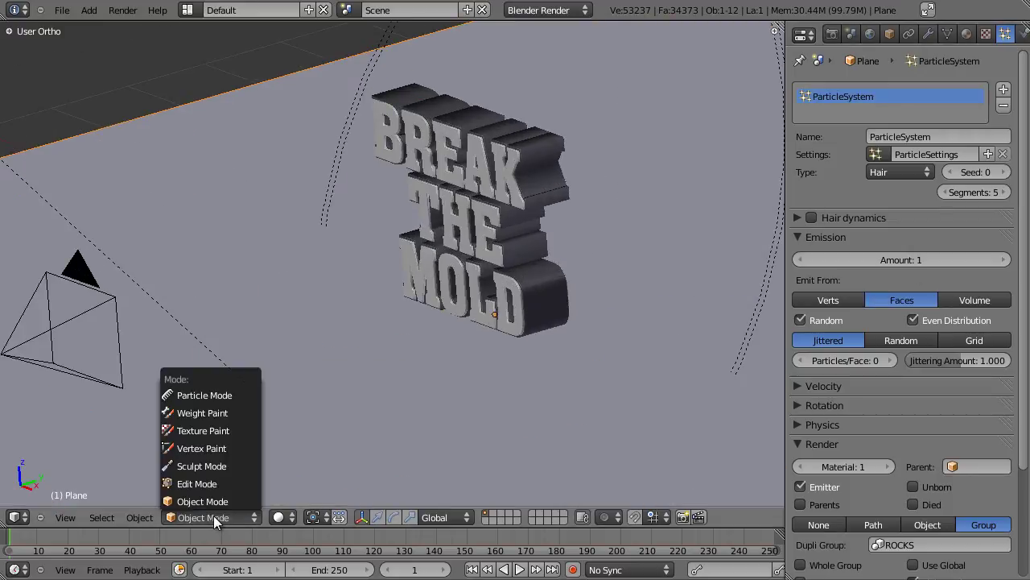
pyautogui.click(211, 395)
pyautogui.scroll(-4, 411, 378)
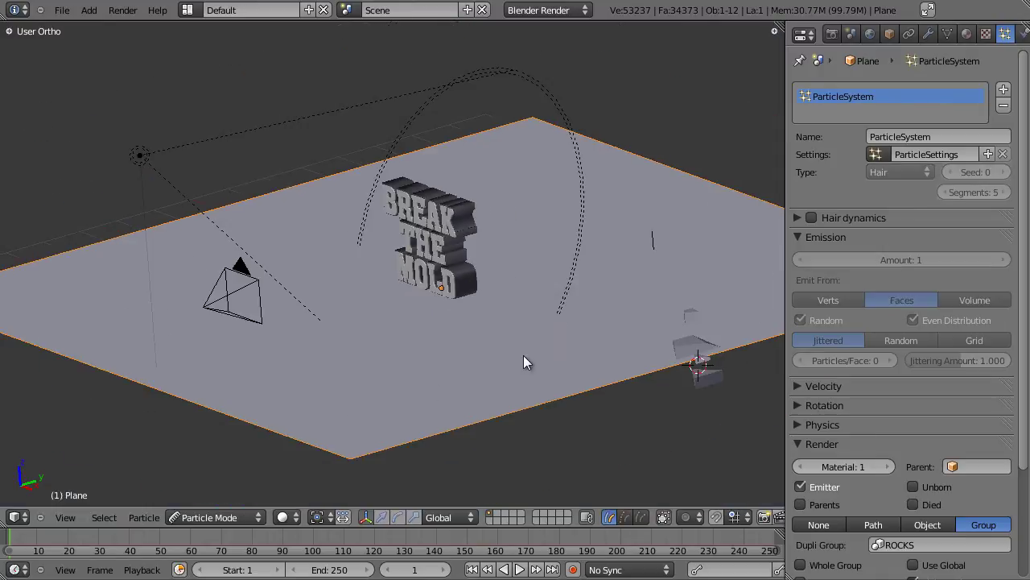
pyautogui.moveTo(517, 358); pyautogui.dragTo(463, 395, button='middle')
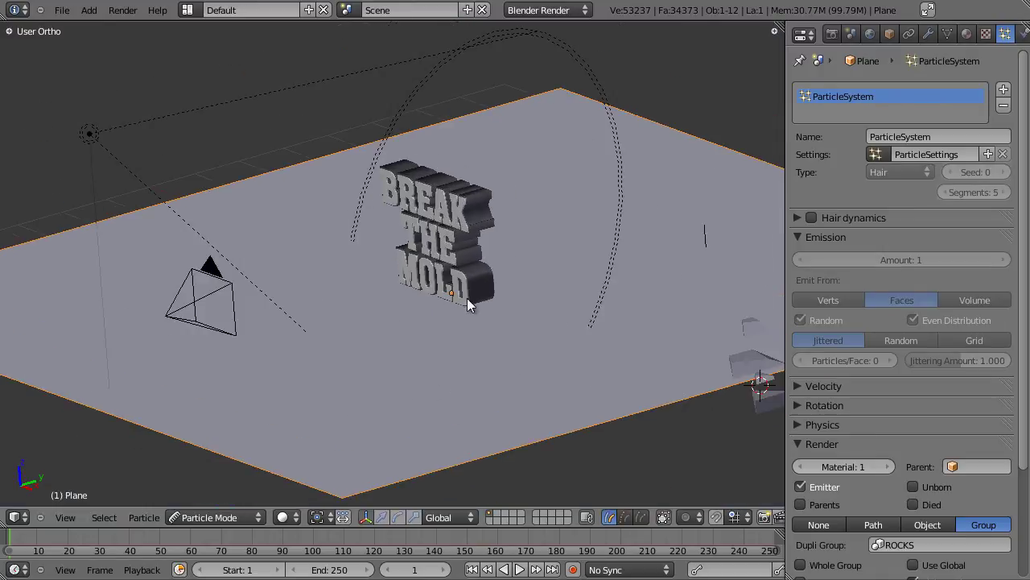
pyautogui.press('t')
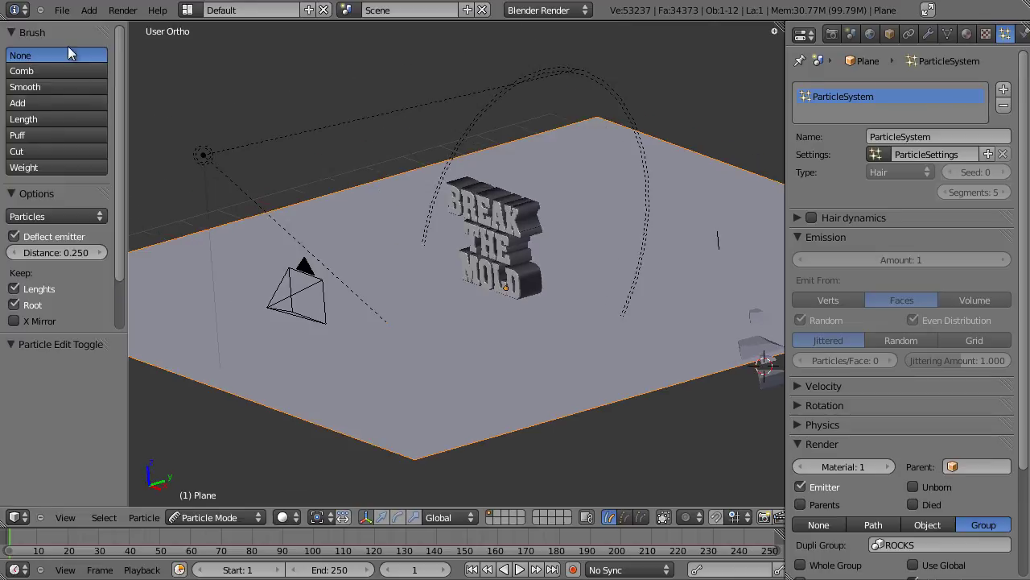
pyautogui.click(50, 100)
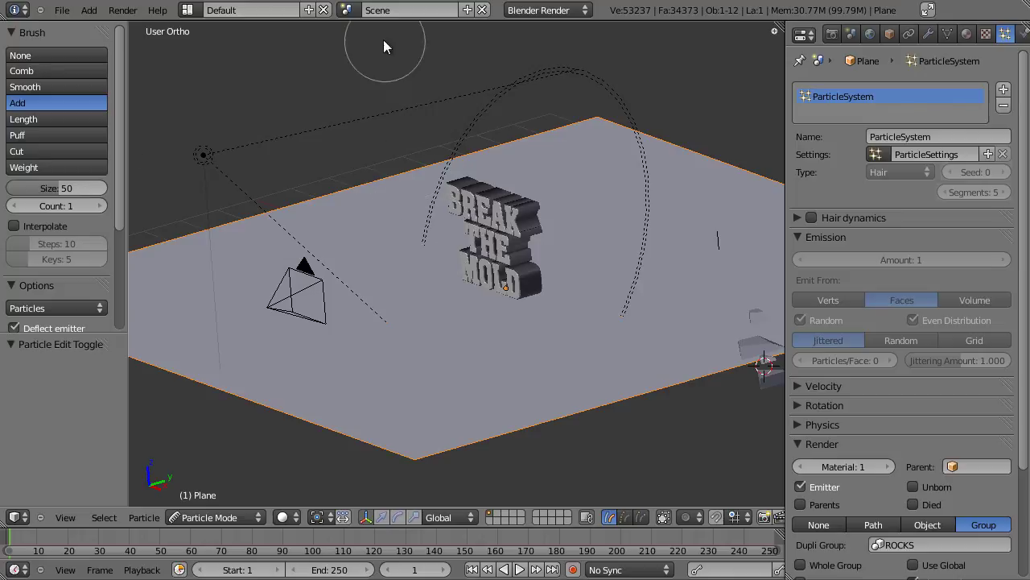
# Paint hair particles on the ground plane along the front and back of the lettering's base
pyautogui.moveTo(379, 252); pyautogui.dragTo(406, 282, button='middle')
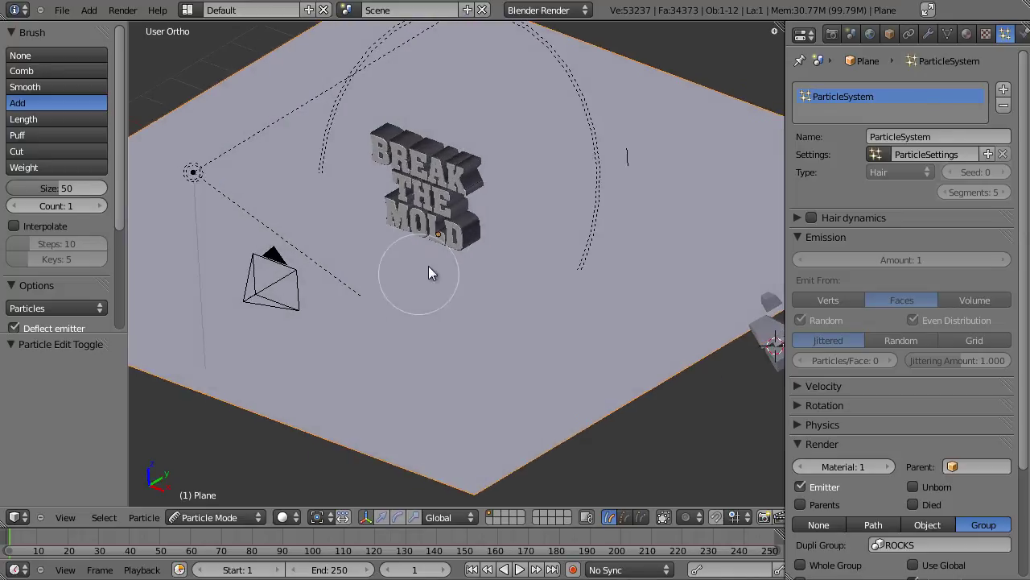
pyautogui.click(381, 210)
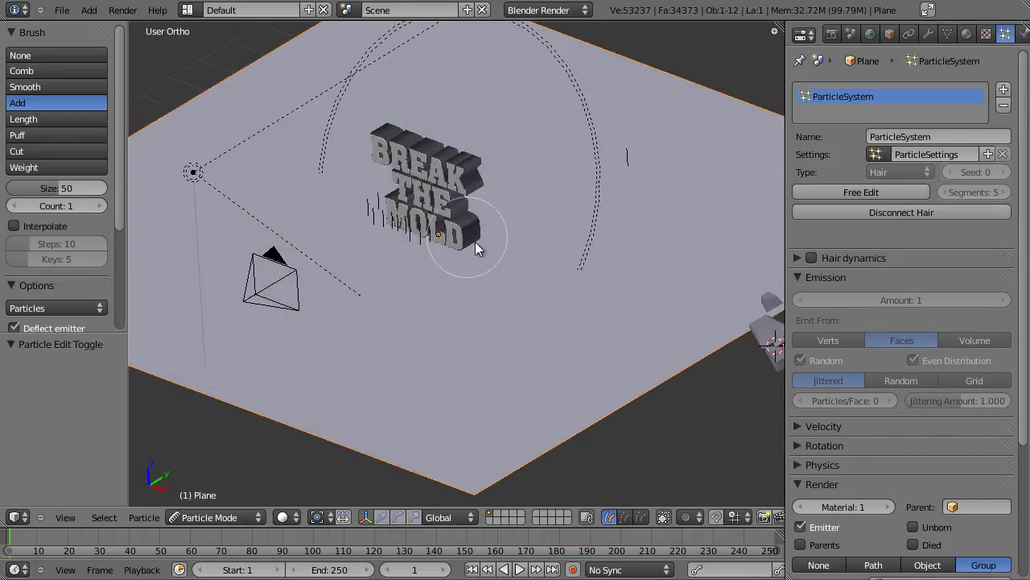
pyautogui.moveTo(469, 252)
pyautogui.mouseDown()
pyautogui.moveTo(367, 212)
pyautogui.moveTo(420, 244)
pyautogui.moveTo(472, 249)
pyautogui.mouseUp()
pyautogui.moveTo(470, 249)
pyautogui.mouseDown(button='middle')
pyautogui.moveTo(444, 272)
pyautogui.moveTo(478, 345)
pyautogui.moveTo(522, 286)
pyautogui.mouseUp(button='middle')
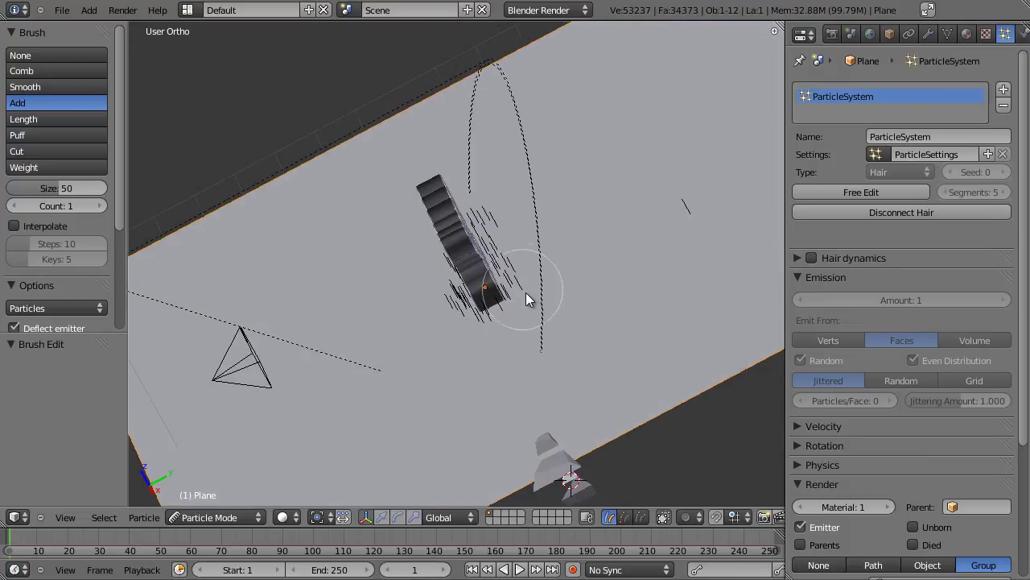
pyautogui.moveTo(433, 241); pyautogui.dragTo(336, 254, button='middle')
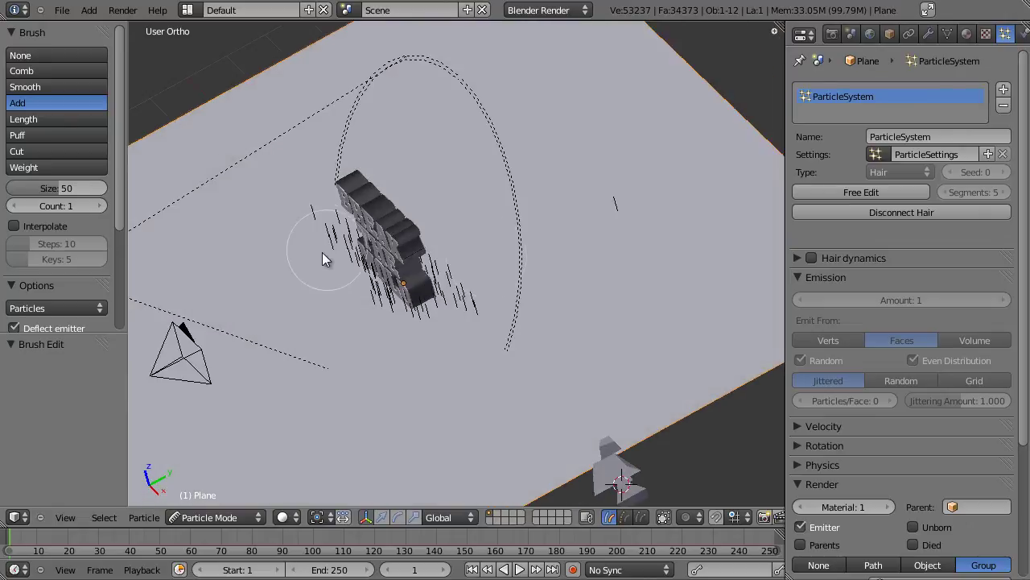
# Raise the Add brush's count to 7 and paint more particles around and in front of the lettering
pyautogui.moveTo(80, 211); pyautogui.dragTo(96, 211)
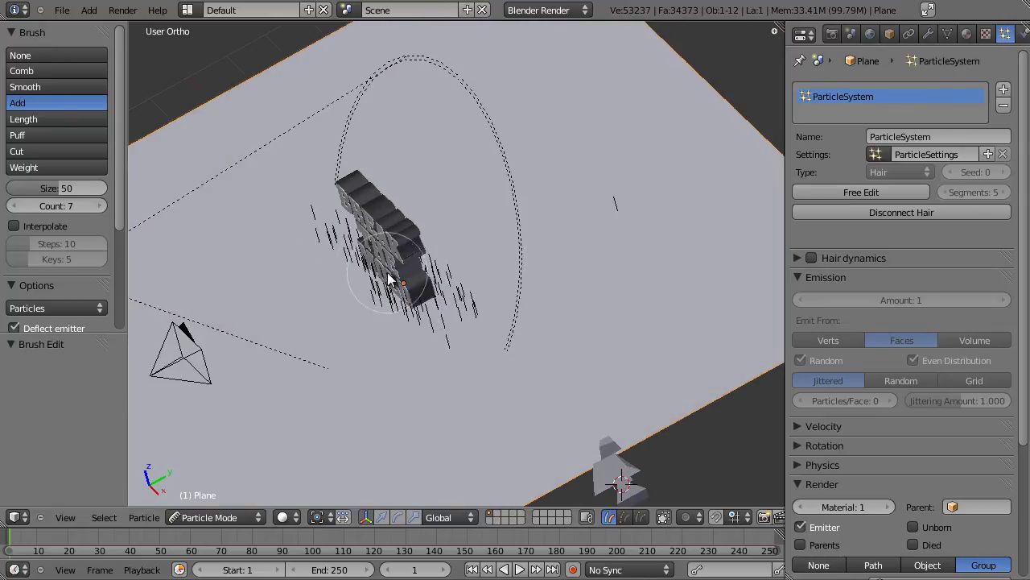
pyautogui.moveTo(386, 283)
pyautogui.mouseDown(button='middle')
pyautogui.moveTo(414, 338)
pyautogui.moveTo(392, 290)
pyautogui.moveTo(337, 338)
pyautogui.mouseUp(button='middle')
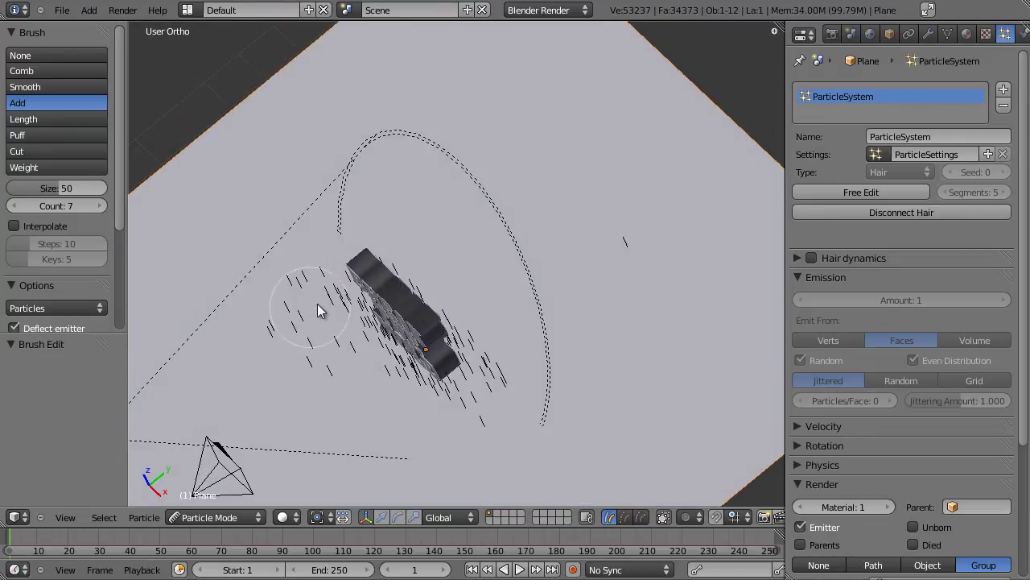
pyautogui.moveTo(429, 387); pyautogui.dragTo(536, 225, button='middle')
# Return the ground plane to Object Mode and inspect the painted rocks around the lettering
pyautogui.click(230, 517)
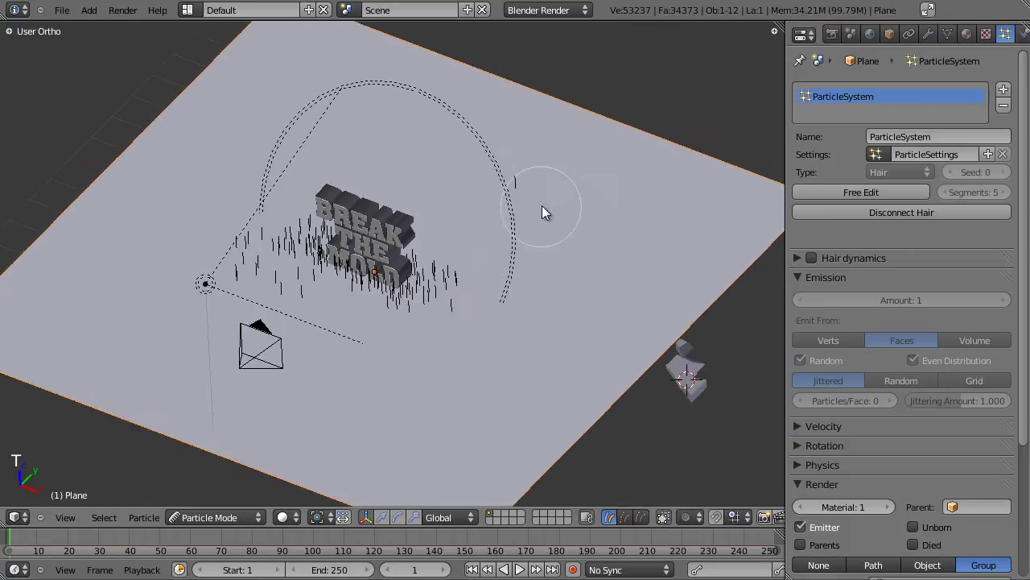
pyautogui.click(254, 518)
pyautogui.click(253, 502)
pyautogui.moveTo(394, 404); pyautogui.dragTo(447, 311, button='middle')
pyautogui.scroll(7, 448, 311)
pyautogui.keyDown('shift'); pyautogui.moveTo(382, 384); pyautogui.dragTo(431, 312, button='middle'); pyautogui.keyUp('shift')
pyautogui.scroll(2, 401, 376)
pyautogui.scroll(-7, 433, 313)
pyautogui.moveTo(484, 336); pyautogui.dragTo(564, 343, button='middle')
# Box-select the source rock pieces beside the ground plane and scale them down
pyautogui.press('a')
pyautogui.press('a')
pyautogui.press('a')
pyautogui.press('b')
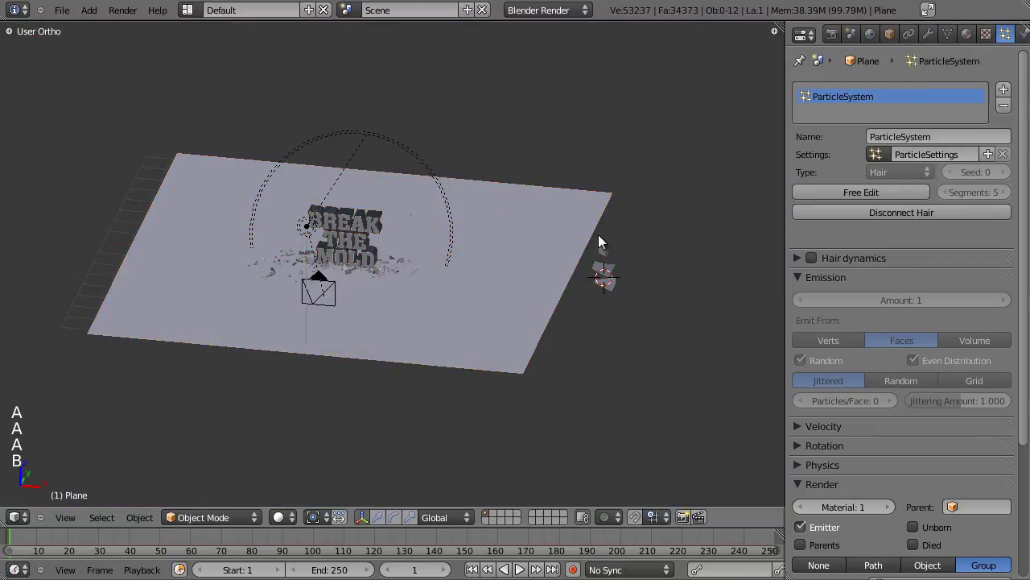
pyautogui.moveTo(602, 235); pyautogui.dragTo(561, 315)
pyautogui.moveTo(561, 316); pyautogui.dragTo(572, 329, button='middle')
pyautogui.scroll(7, 572, 329)
pyautogui.scroll(-3, 354, 304)
pyautogui.moveTo(354, 305); pyautogui.dragTo(303, 313, button='middle')
pyautogui.scroll(-1, 304, 313)
pyautogui.press('s')
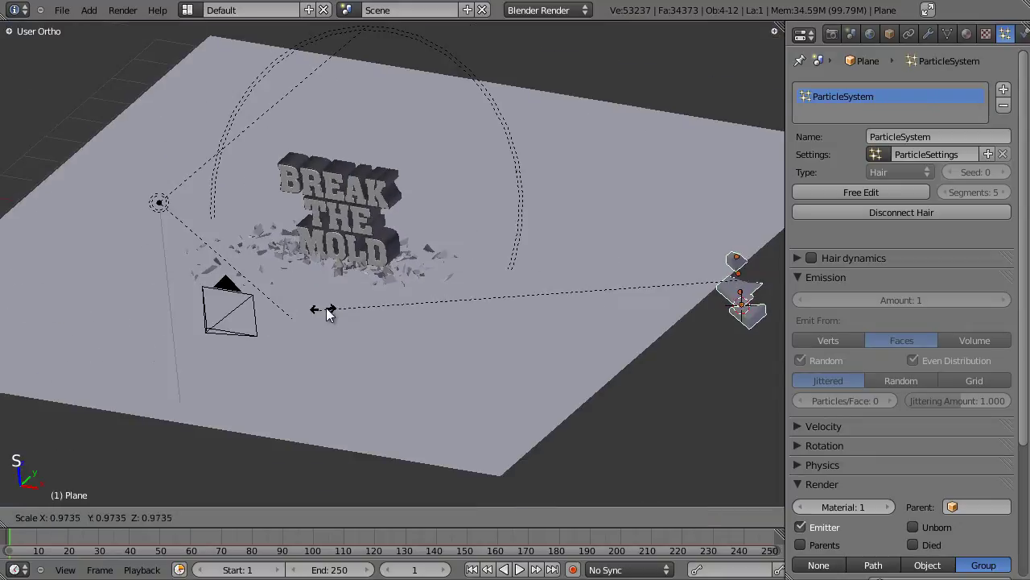
pyautogui.click(526, 295)
# Examine the size of the scattered rocks around the lettering with the ground plane reselected
pyautogui.scroll(2, 499, 298)
pyautogui.scroll(3, 497, 298)
pyautogui.moveTo(389, 320); pyautogui.dragTo(329, 337, button='middle')
pyautogui.scroll(-2, 330, 297)
pyautogui.scroll(-5, 326, 326)
pyautogui.rightClick(303, 240)
pyautogui.scroll(9, 383, 325)
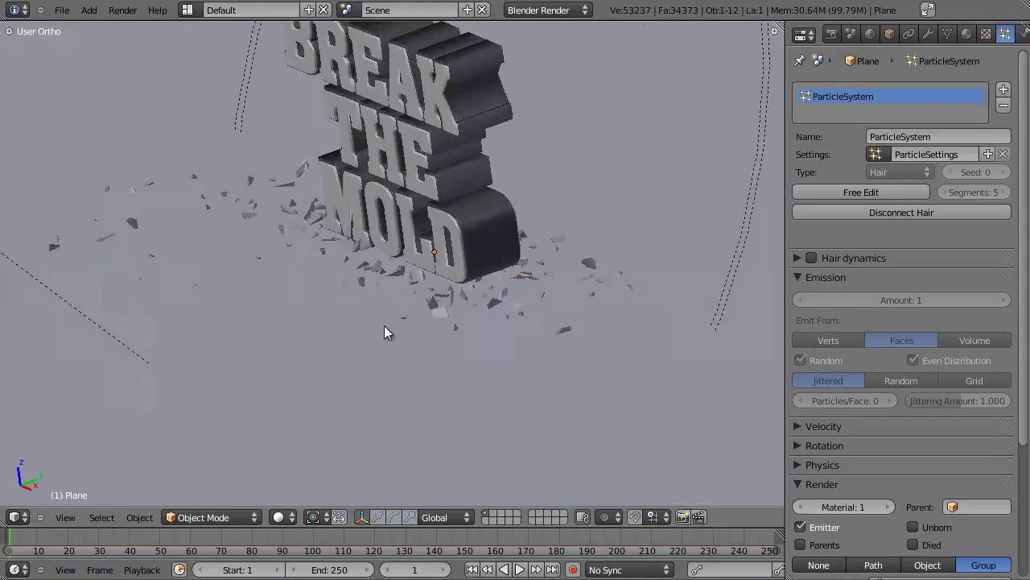
pyautogui.scroll(-3, 435, 314)
pyautogui.scroll(-6, 486, 353)
pyautogui.moveTo(609, 370); pyautogui.dragTo(678, 380, button='middle')
# Reselect only the source rock pieces and scale them down further
pyautogui.press('a')
pyautogui.press('b')
pyautogui.moveTo(683, 246); pyautogui.dragTo(717, 301)
pyautogui.scroll(6, 362, 341)
pyautogui.scroll(1, 359, 342)
pyautogui.press('s')
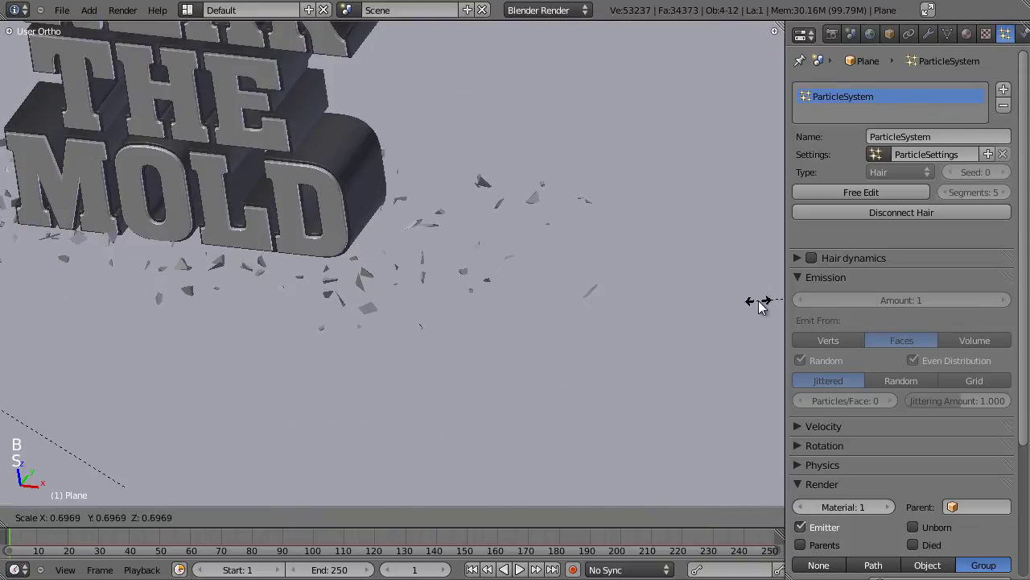
pyautogui.click(746, 313)
# Put the ground plane back into Particle Mode and raise the Add brush's count to 9
pyautogui.scroll(-2, 747, 314)
pyautogui.scroll(-4, 378, 385)
pyautogui.rightClick(354, 363)
pyautogui.scroll(-2, 306, 411)
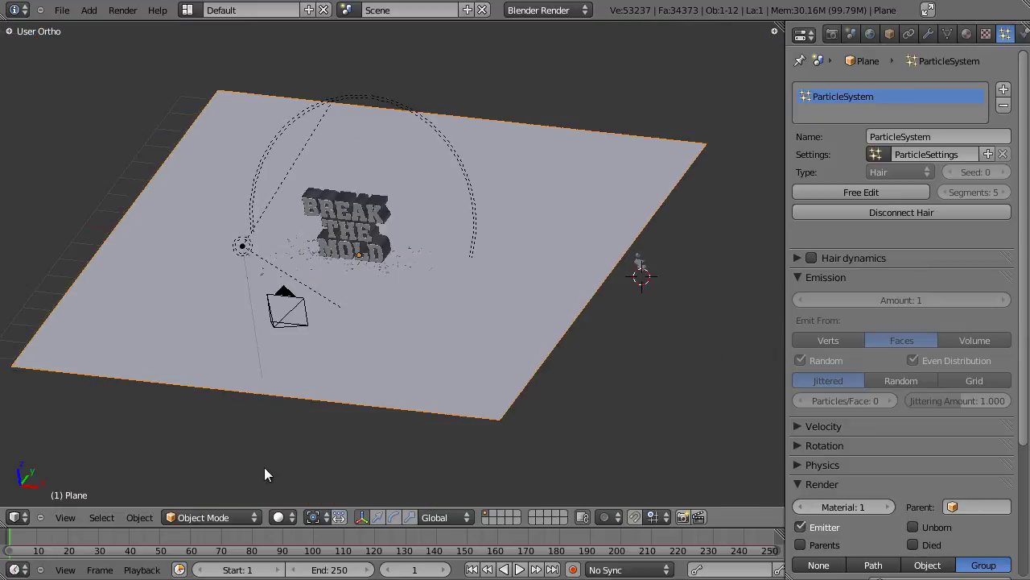
pyautogui.click(233, 516)
pyautogui.click(206, 394)
pyautogui.scroll(5, 395, 274)
pyautogui.press('t')
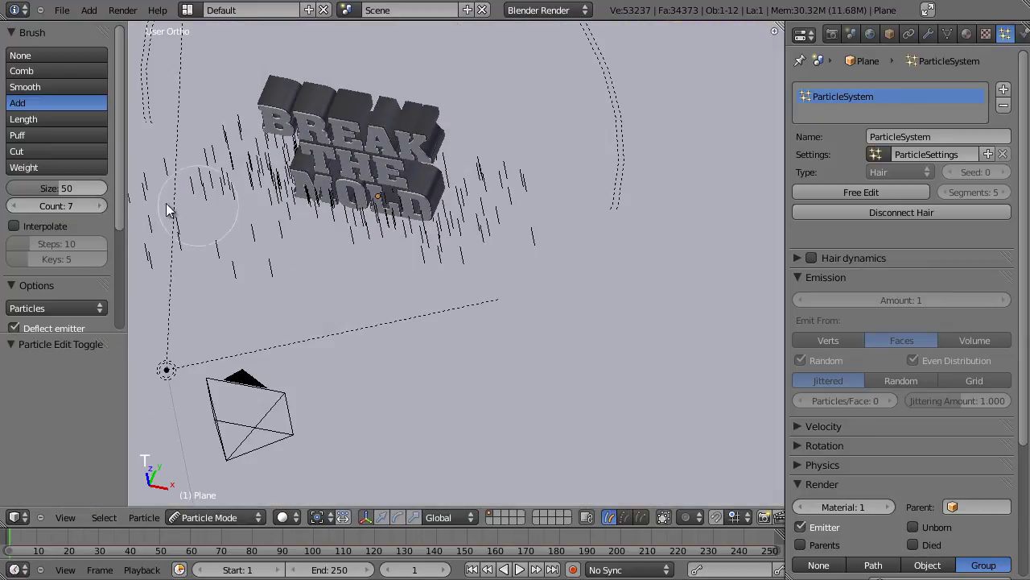
pyautogui.click(86, 207)
pyautogui.click(88, 208)
# Paint a denser band of particles around the base of the lettering, concentrated close to the letters
pyautogui.moveTo(315, 211)
pyautogui.mouseDown()
pyautogui.moveTo(443, 191)
pyautogui.moveTo(456, 207)
pyautogui.mouseUp()
pyautogui.scroll(-2, 430, 210)
pyautogui.keyDown('shift'); pyautogui.moveTo(429, 211); pyautogui.dragTo(500, 297, button='middle'); pyautogui.keyUp('shift')
pyautogui.moveTo(441, 300); pyautogui.dragTo(338, 298)
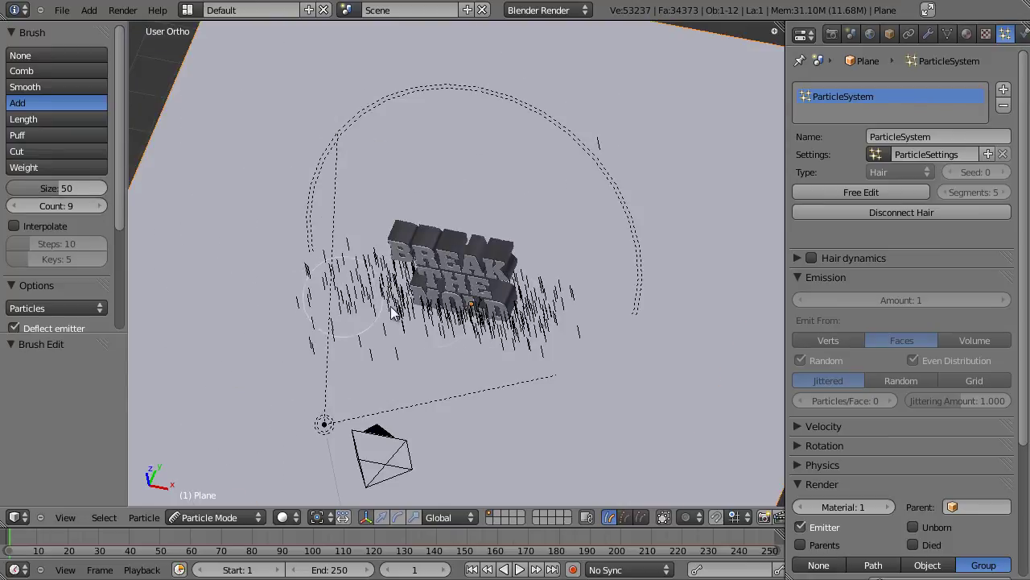
pyautogui.scroll(3, 425, 320)
pyautogui.scroll(2, 424, 326)
pyautogui.moveTo(391, 331)
pyautogui.mouseDown()
pyautogui.moveTo(345, 351)
pyautogui.moveTo(410, 366)
pyautogui.moveTo(403, 355)
pyautogui.mouseUp()
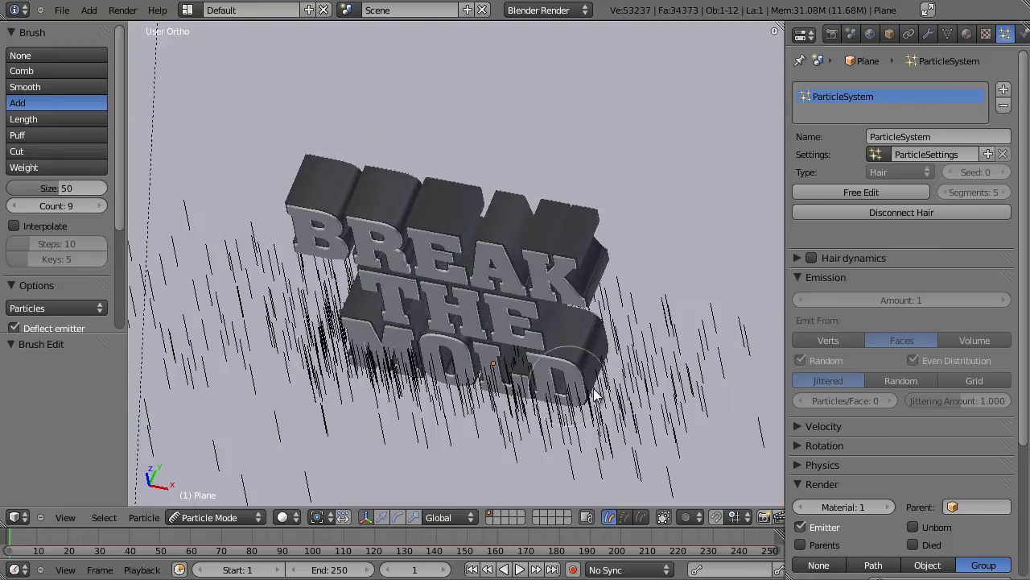
pyautogui.scroll(-1, 606, 380)
pyautogui.scroll(-2, 605, 380)
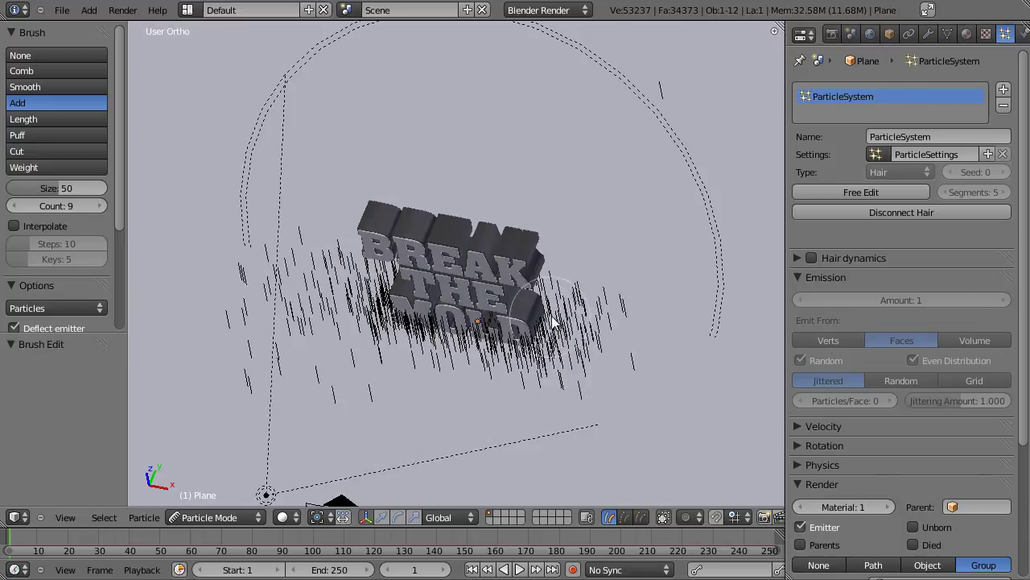
pyautogui.moveTo(586, 303); pyautogui.dragTo(364, 326, button='middle')
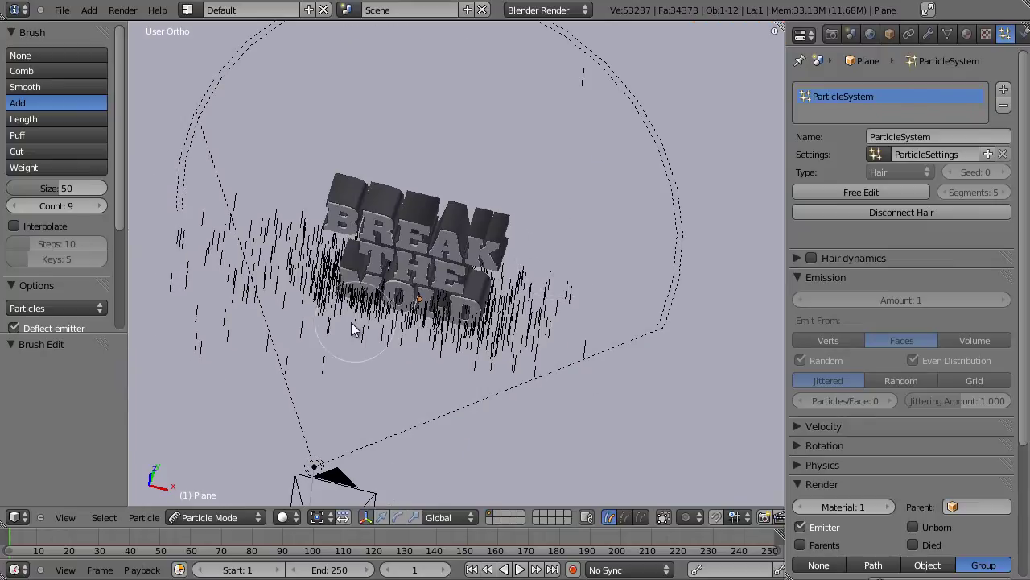
# Return to Object Mode and check the denser debris up close at the foot of MOLD
pyautogui.click(205, 517)
pyautogui.click(211, 499)
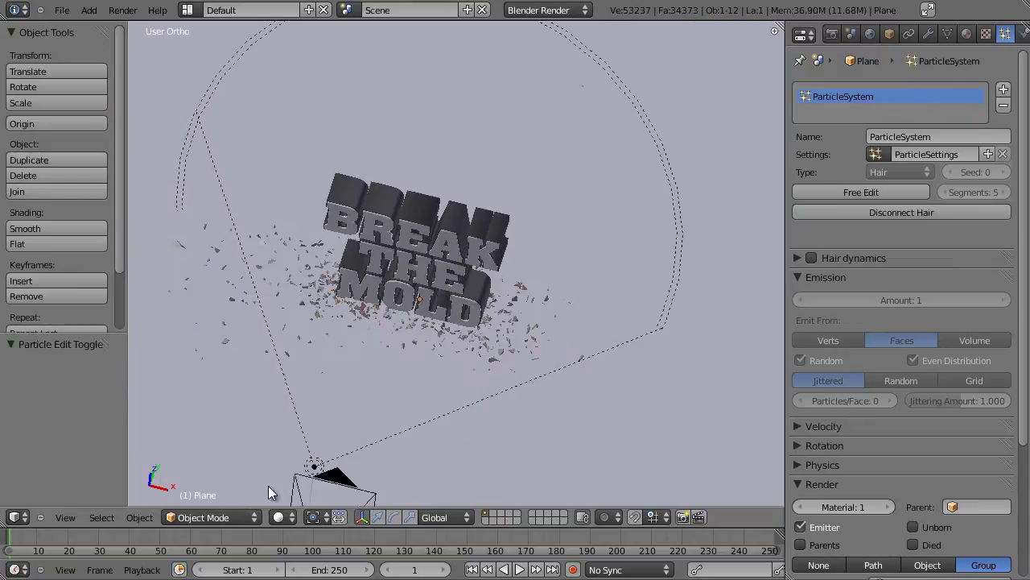
pyautogui.moveTo(494, 372); pyautogui.dragTo(491, 376, button='middle')
pyautogui.scroll(7, 490, 377)
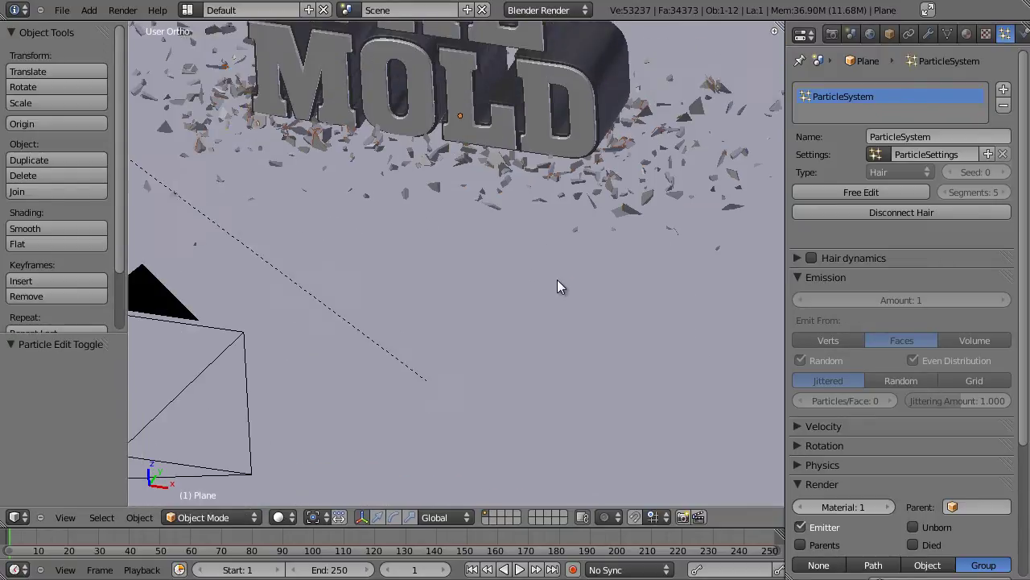
pyautogui.scroll(-8, 524, 378)
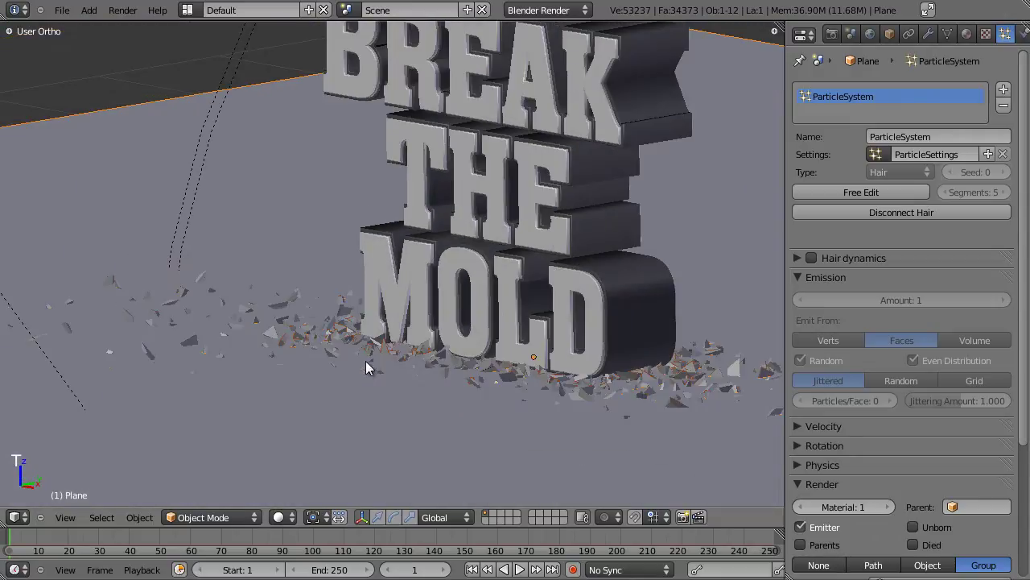
# Switch to the camera view and deselect everything to review the debris in the frame
pyautogui.press('KP_0')
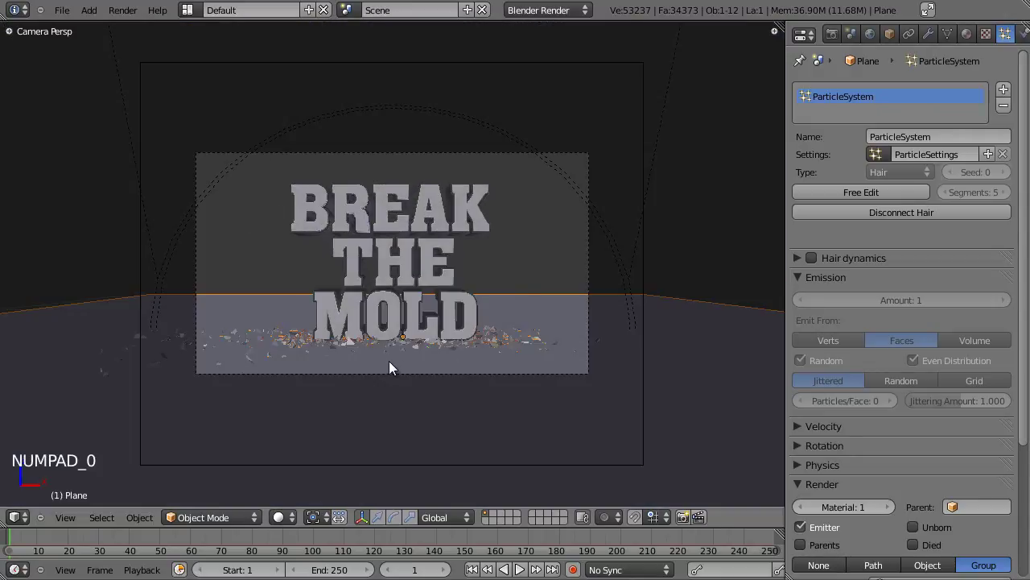
pyautogui.scroll(2, 594, 354)
pyautogui.scroll(-3, 564, 378)
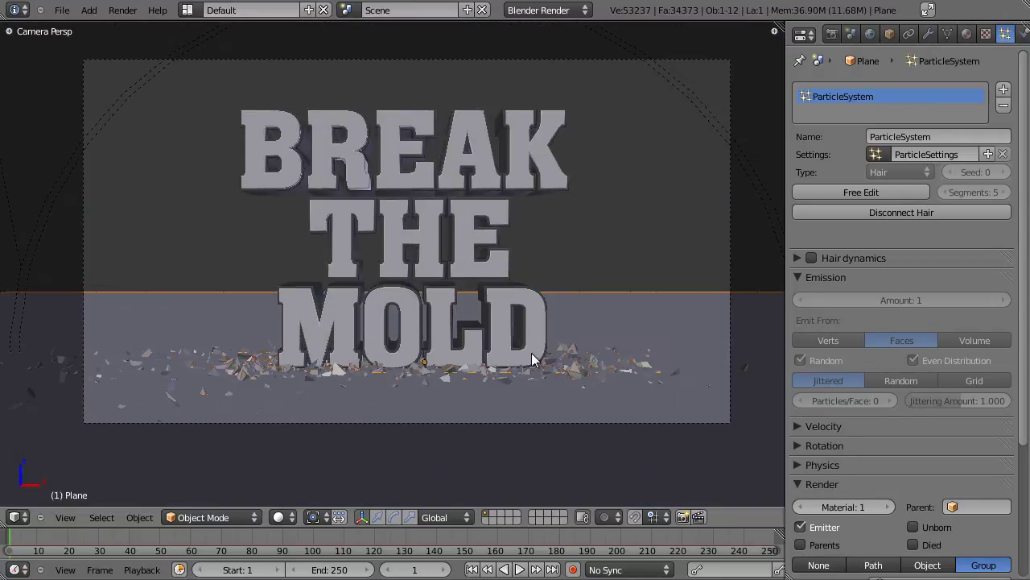
pyautogui.scroll(-2, 565, 370)
pyautogui.press('a')
pyautogui.scroll(4, 531, 367)
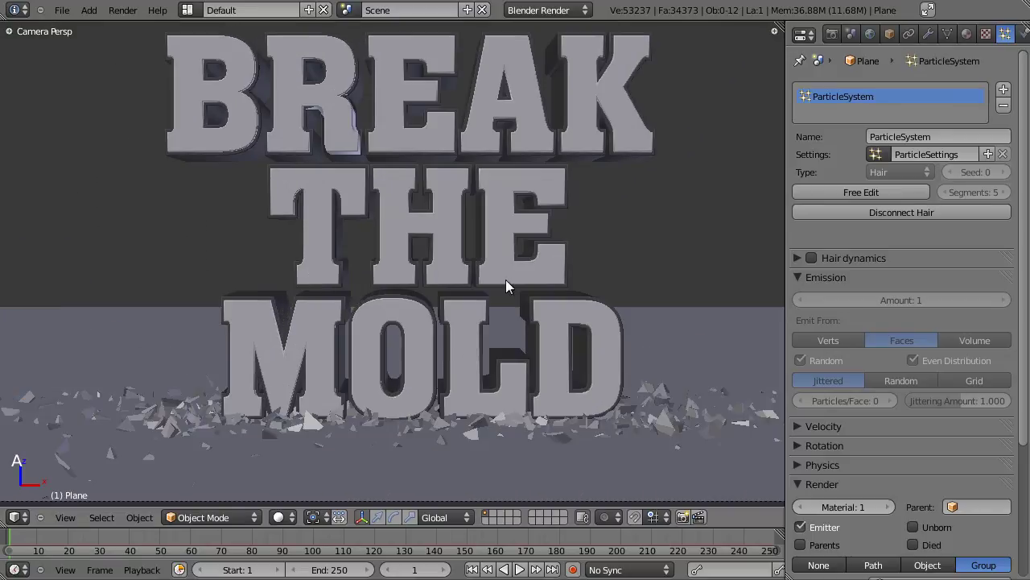
# Save the file over the existing version and check the lettering and debris in the camera view
pyautogui.hotkey('ctrl', 's')
pyautogui.click(578, 282)
pyautogui.scroll(-3, 552, 241)
pyautogui.scroll(3, 545, 242)
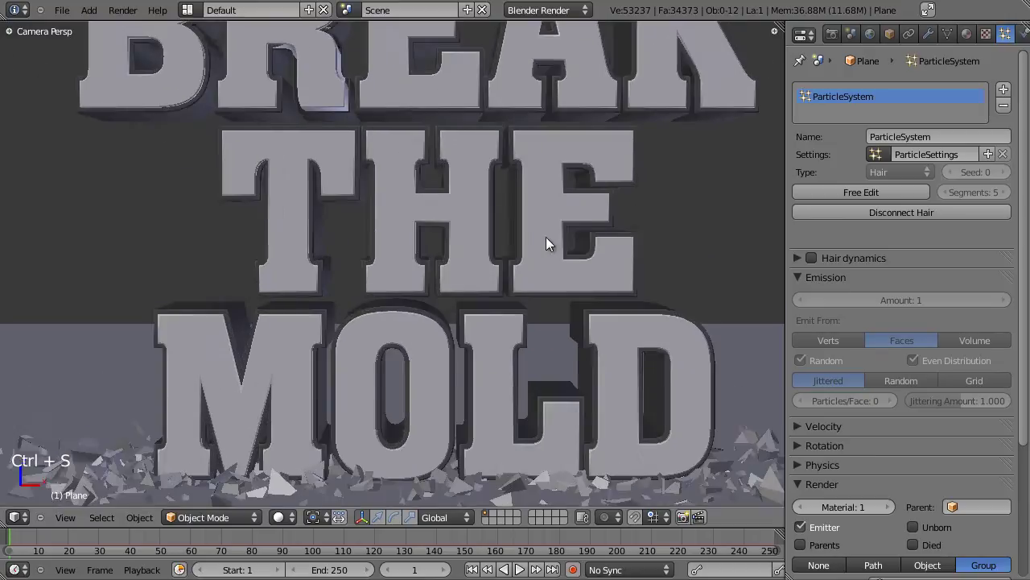
pyautogui.scroll(-2, 545, 217)
pyautogui.keyDown('shift'); pyautogui.moveTo(588, 208); pyautogui.dragTo(554, 190, button='middle'); pyautogui.keyUp('shift')
pyautogui.hotkey('ctrl', 's')
pyautogui.click(557, 189)
pyautogui.scroll(3, 573, 177)
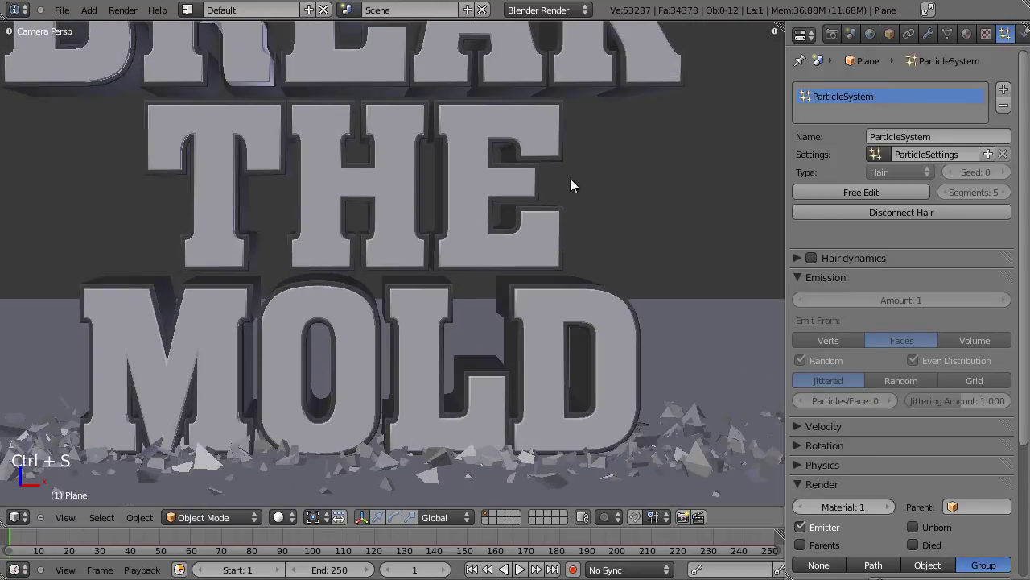
pyautogui.scroll(-4, 555, 177)
# Select the BREAK THE MOLD lettering and examine it with its debris from the camera, the side and an angled view
pyautogui.rightClick(478, 168)
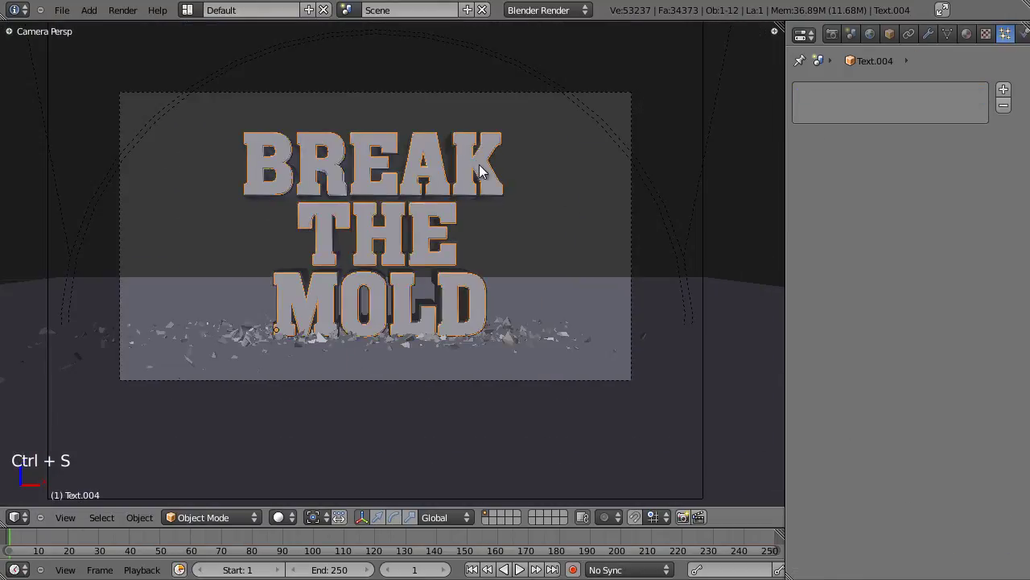
pyautogui.scroll(4, 483, 185)
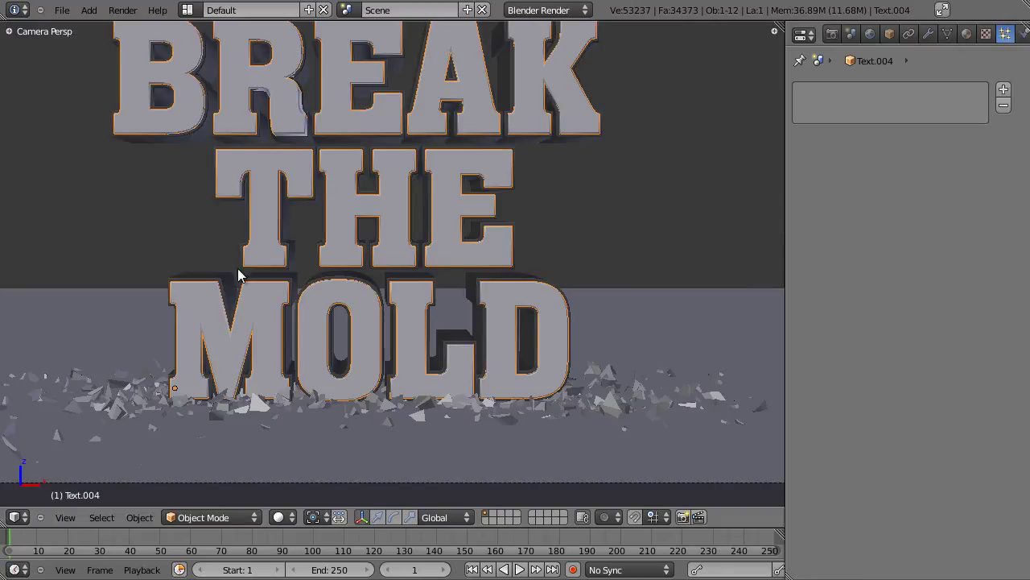
pyautogui.scroll(-1, 387, 233)
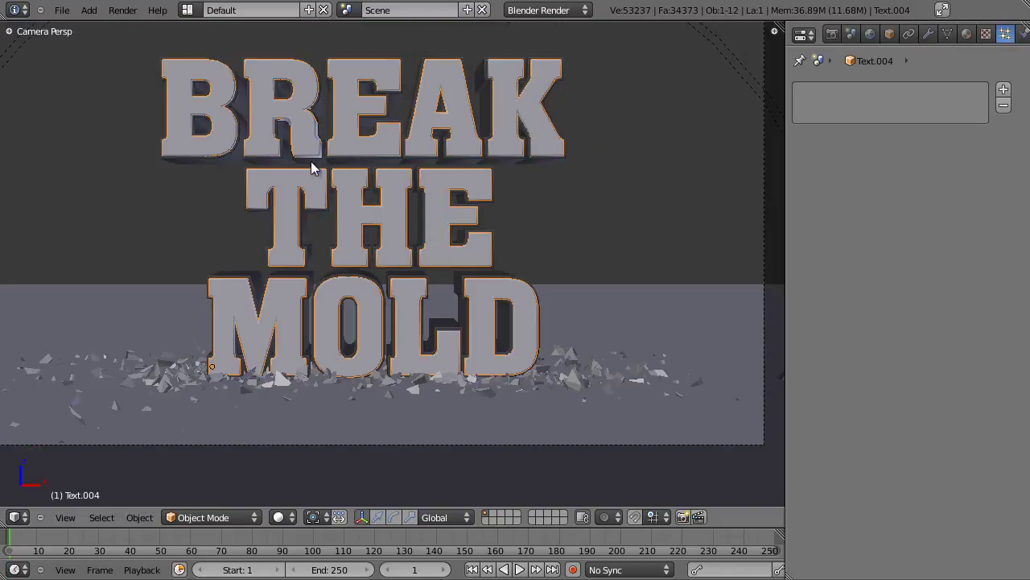
pyautogui.keyDown('shift'); pyautogui.moveTo(312, 167); pyautogui.dragTo(295, 188, button='middle'); pyautogui.keyUp('shift')
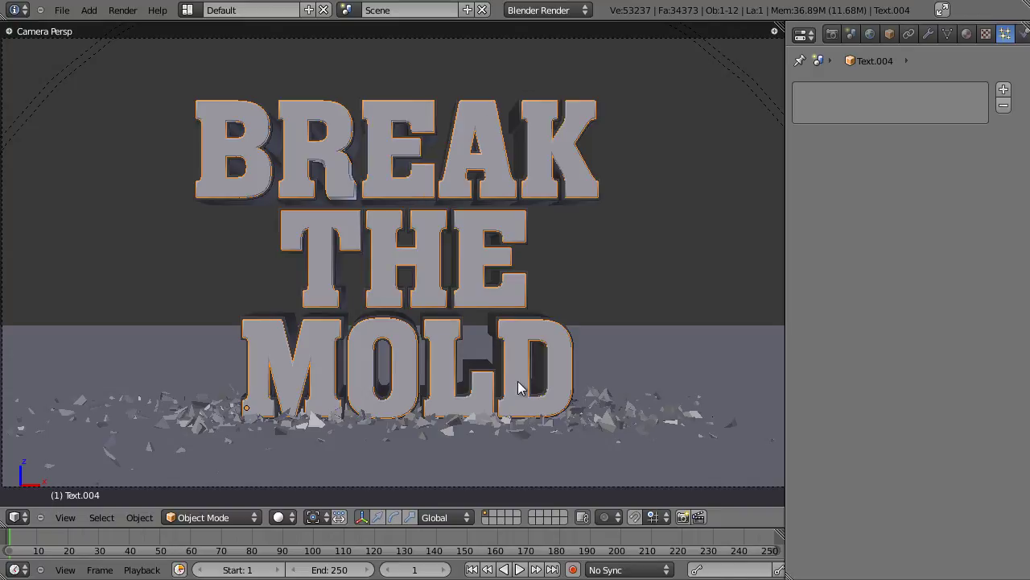
pyautogui.press('KP_3')
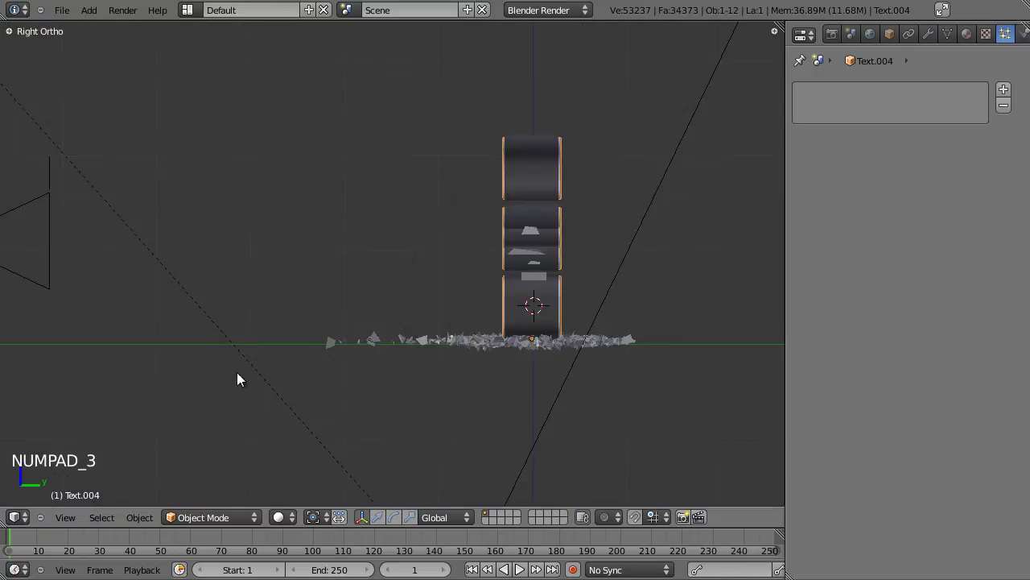
pyautogui.keyDown('shift'); pyautogui.moveTo(474, 276); pyautogui.dragTo(301, 292, button='middle'); pyautogui.keyUp('shift')
pyautogui.scroll(4, 356, 286)
pyautogui.press('z')
pyautogui.press('z')
pyautogui.scroll(-2, 455, 270)
pyautogui.moveTo(454, 271); pyautogui.dragTo(402, 270, button='middle')
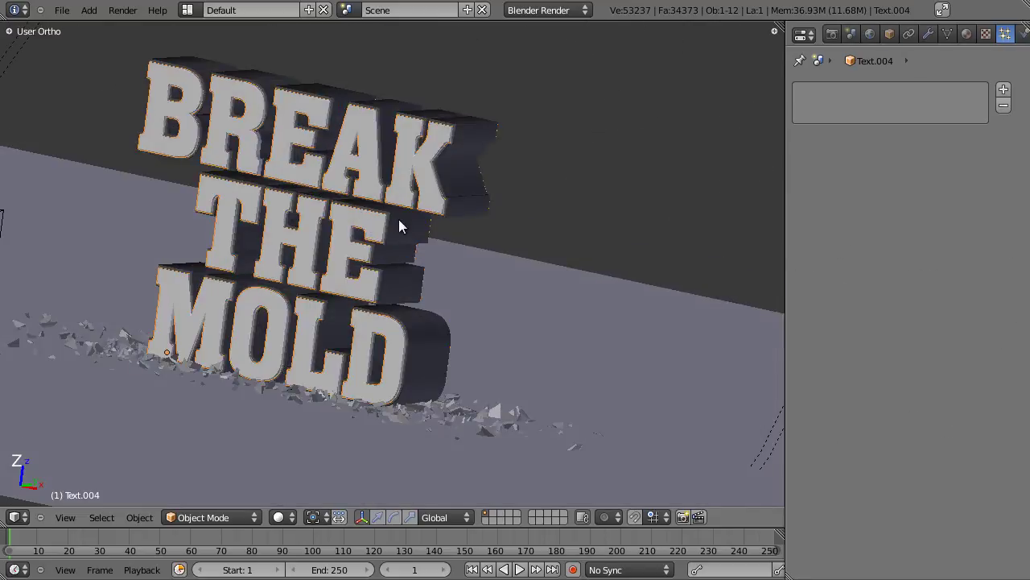
# Duplicate the lettering and place the copy behind the original along the Y axis
pyautogui.press('Tab')
pyautogui.press('Tab')
pyautogui.moveTo(448, 271); pyautogui.dragTo(409, 285, button='middle')
pyautogui.hotkey('shift', 'd')
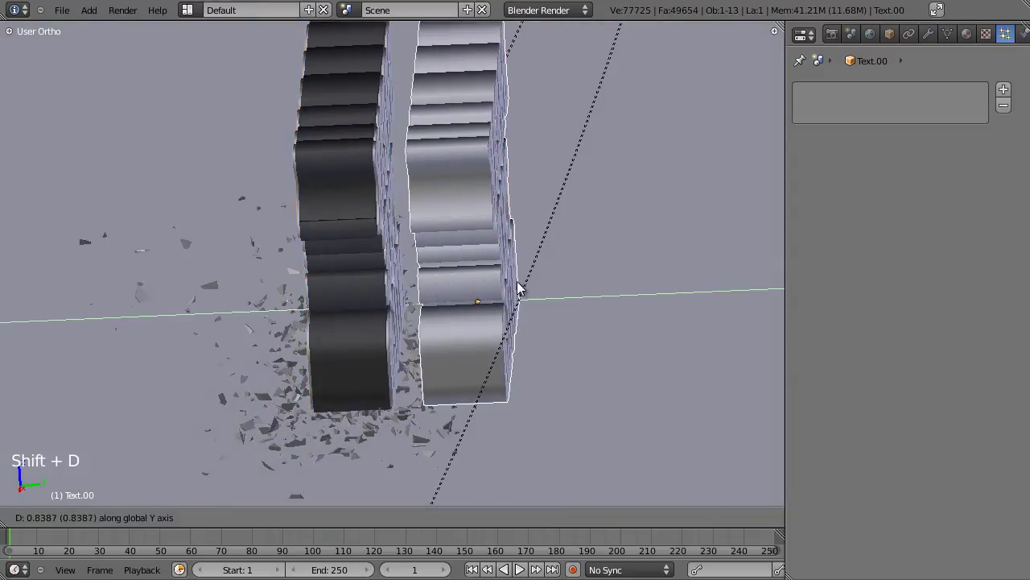
pyautogui.click(512, 288)
# Flatten the duplicate lettering along the Y axis and move it up against the back of the original
pyautogui.press('s')
pyautogui.press('y')
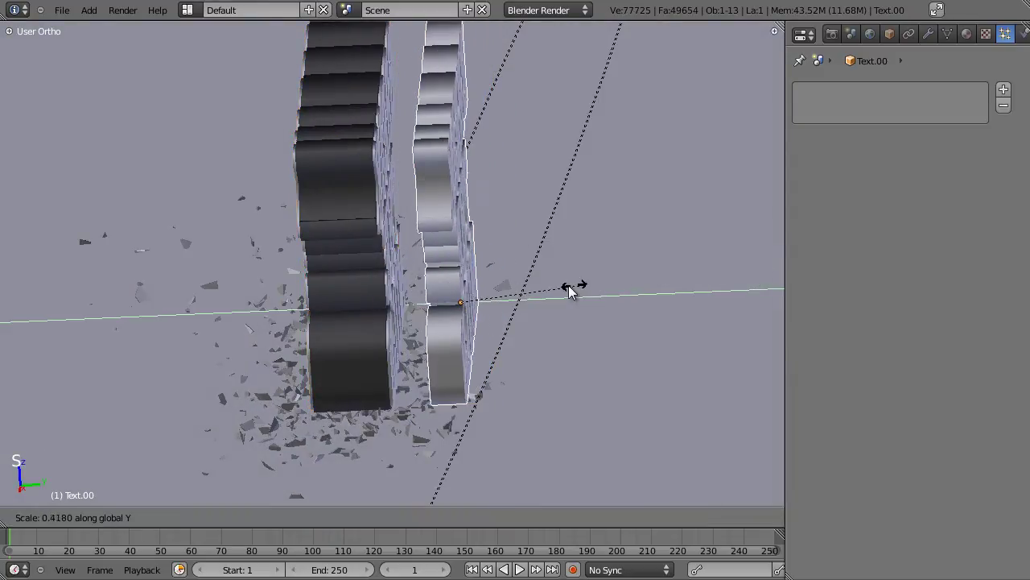
pyautogui.click(506, 296)
pyautogui.press('g')
pyautogui.press('y')
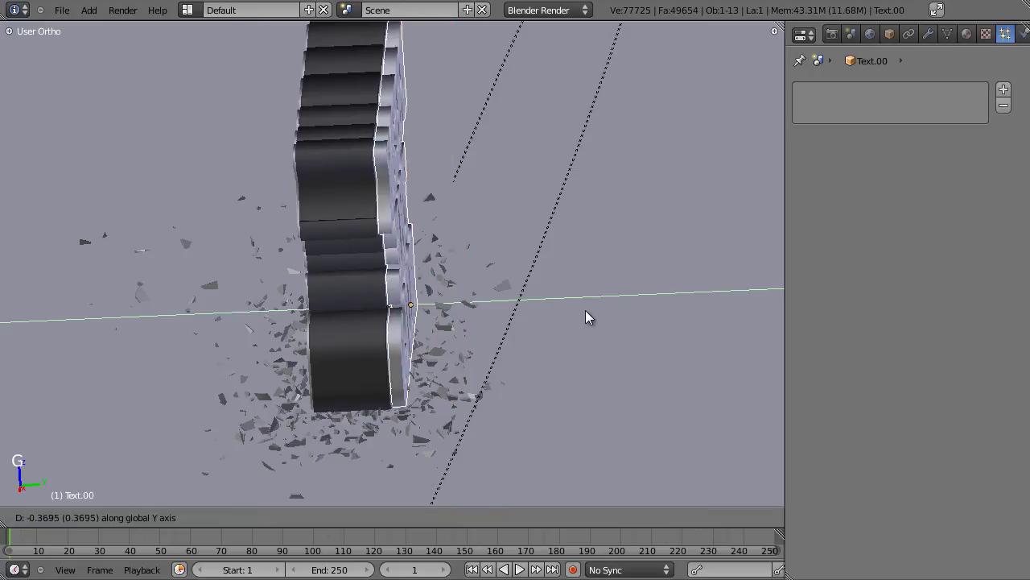
pyautogui.click(612, 312)
# Fine-tune the duplicate's thickness along the Y axis so it forms a thin layer behind the original lettering
pyautogui.press('s')
pyautogui.press('y')
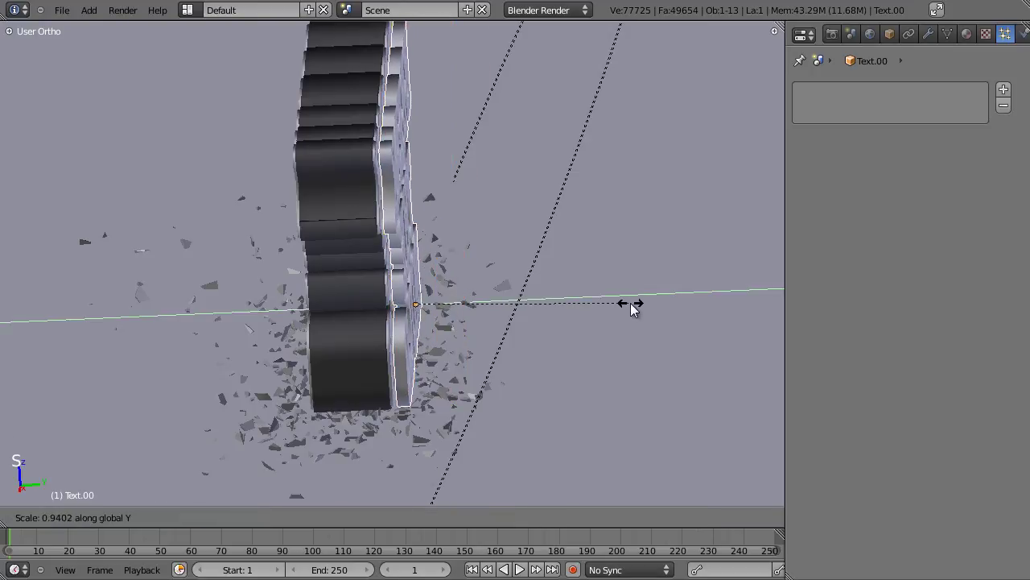
pyautogui.click(628, 304)
pyautogui.moveTo(550, 322); pyautogui.dragTo(457, 219, button='middle')
pyautogui.scroll(3, 457, 220)
pyautogui.press('s')
pyautogui.press('x')
pyautogui.press('y')
pyautogui.click(581, 231)
pyautogui.moveTo(584, 238); pyautogui.dragTo(510, 262, button='middle')
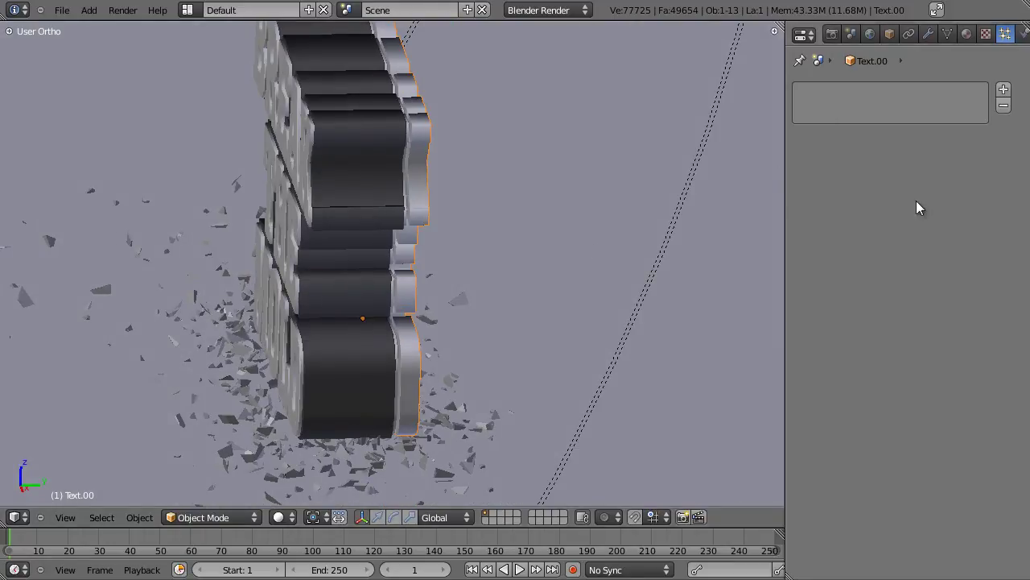
# Add an Emitter particle system to the thin duplicate and turn off rendering of the emitter, keeping the duplicate selected
pyautogui.click(1004, 91)
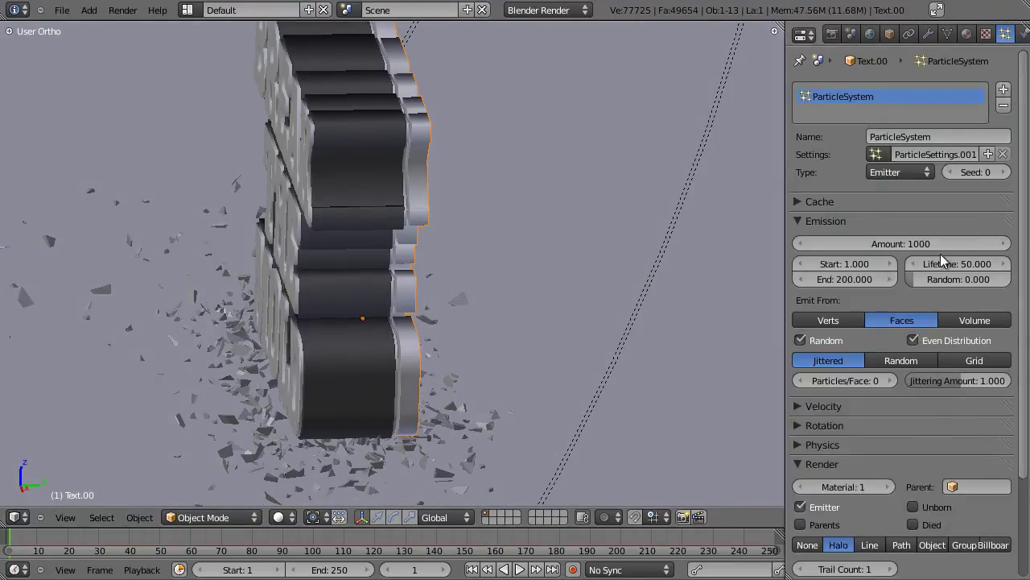
pyautogui.scroll(-5, 923, 276)
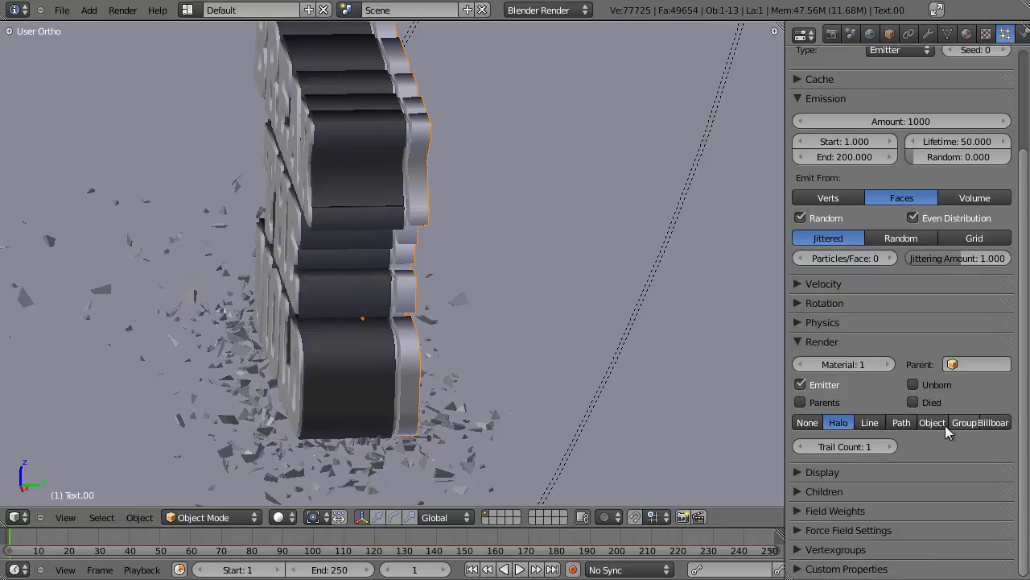
pyautogui.moveTo(525, 215); pyautogui.dragTo(441, 169, button='middle')
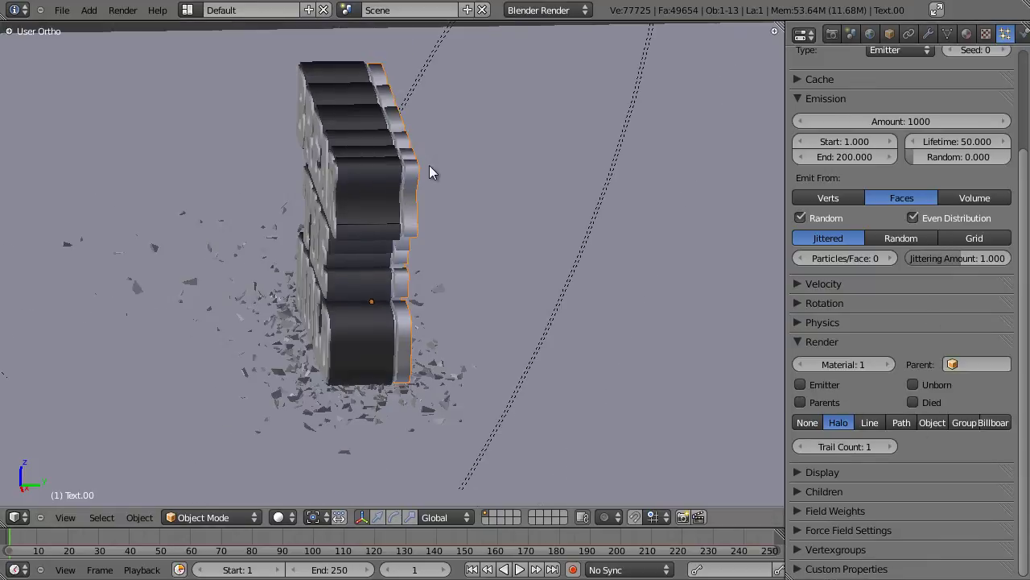
pyautogui.scroll(5, 402, 238)
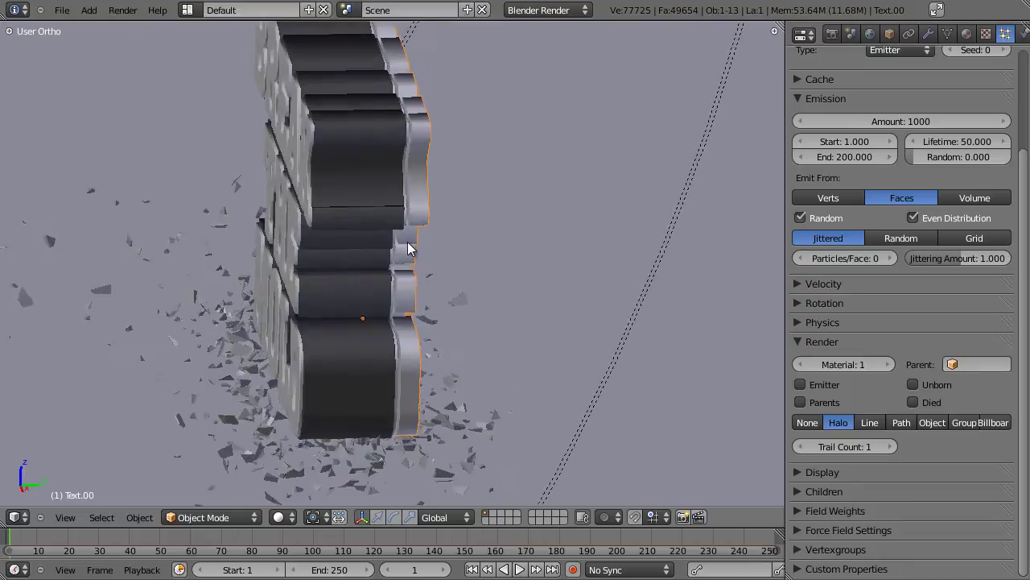
pyautogui.keyDown('shift'); pyautogui.moveTo(459, 165); pyautogui.dragTo(466, 233, button='middle'); pyautogui.keyUp('shift')
pyautogui.scroll(-2, 462, 233)
pyautogui.rightClick(280, 179)
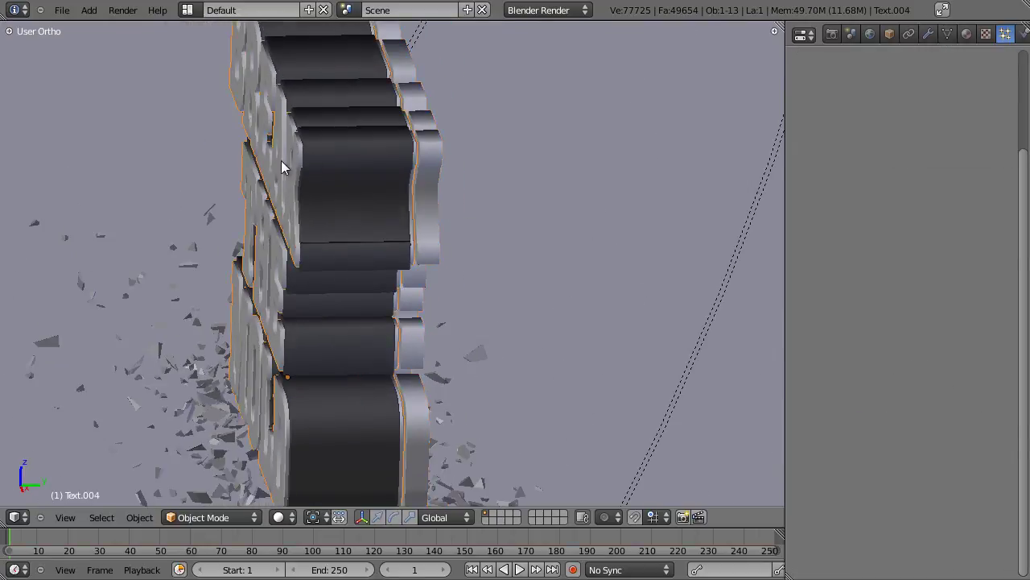
pyautogui.rightClick(440, 156)
pyautogui.scroll(-3, 434, 201)
pyautogui.scroll(3, 413, 231)
pyautogui.scroll(-2, 435, 237)
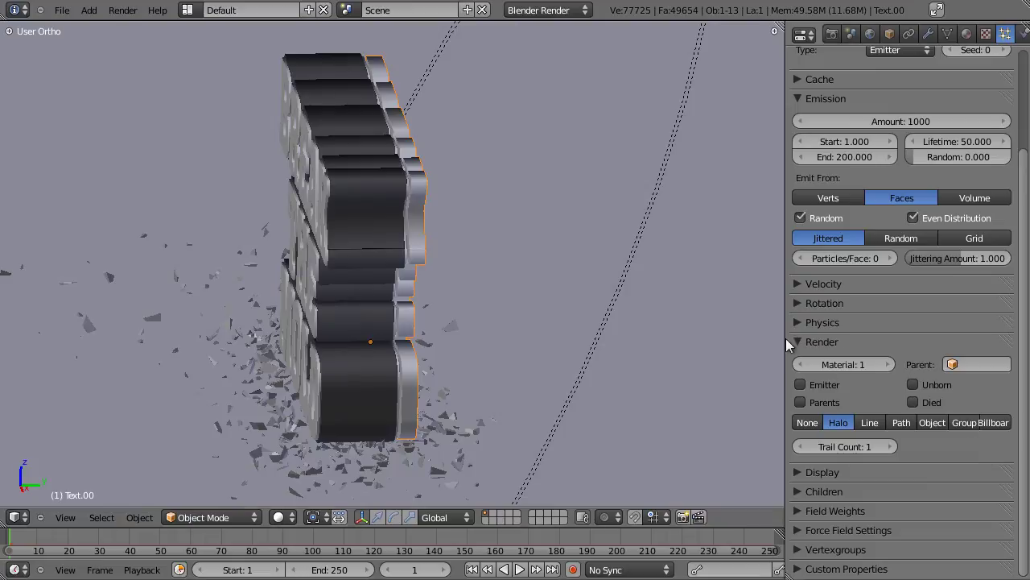
# Render the particles as the ROCKS group with Pick Random enabled, and preview the emission by playing the animation
pyautogui.click(965, 423)
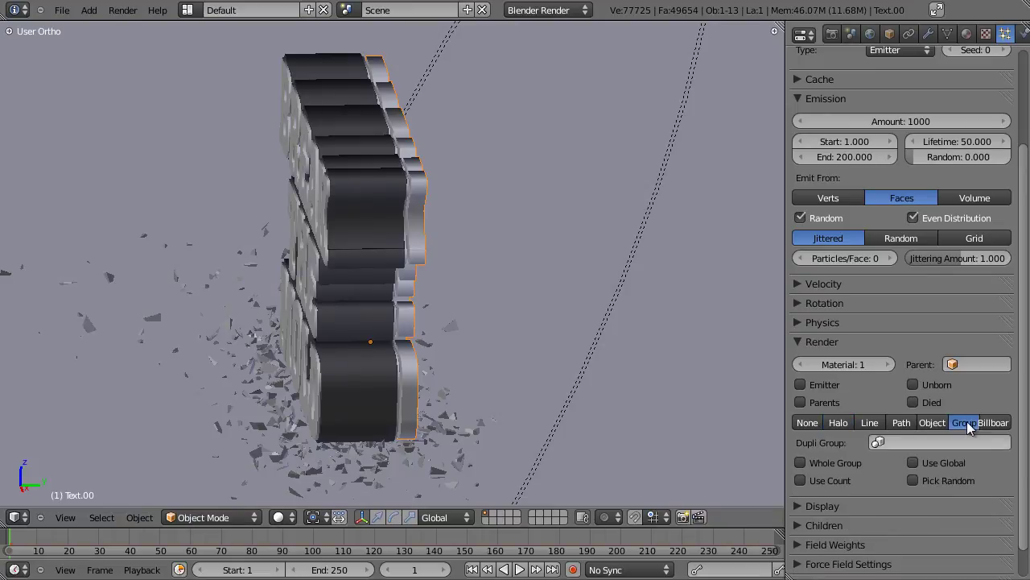
pyautogui.click(953, 442)
pyautogui.click(917, 278)
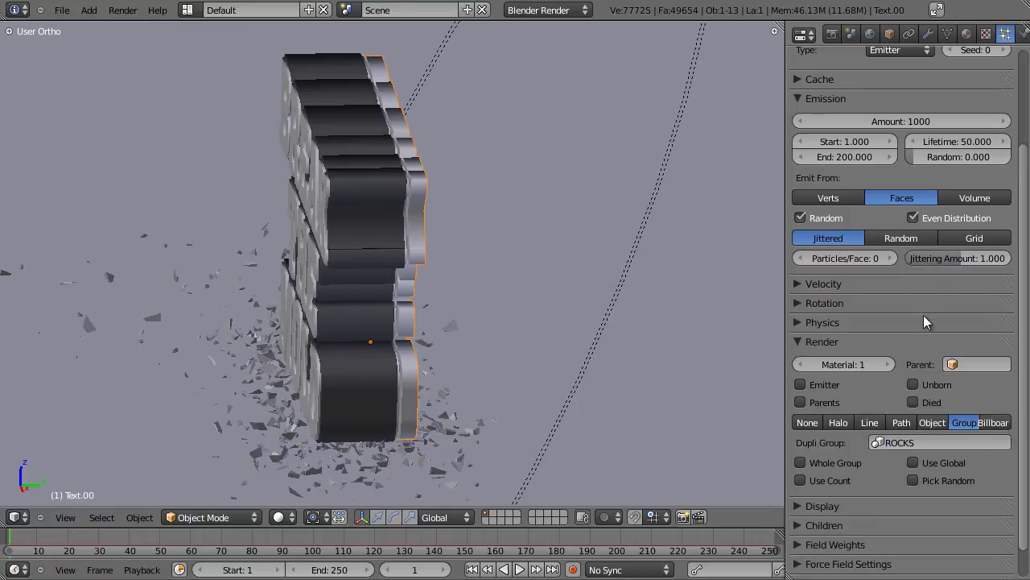
pyautogui.click(952, 481)
pyautogui.moveTo(611, 293); pyautogui.dragTo(635, 264, button='middle')
pyautogui.hotkey('alt', 'a')
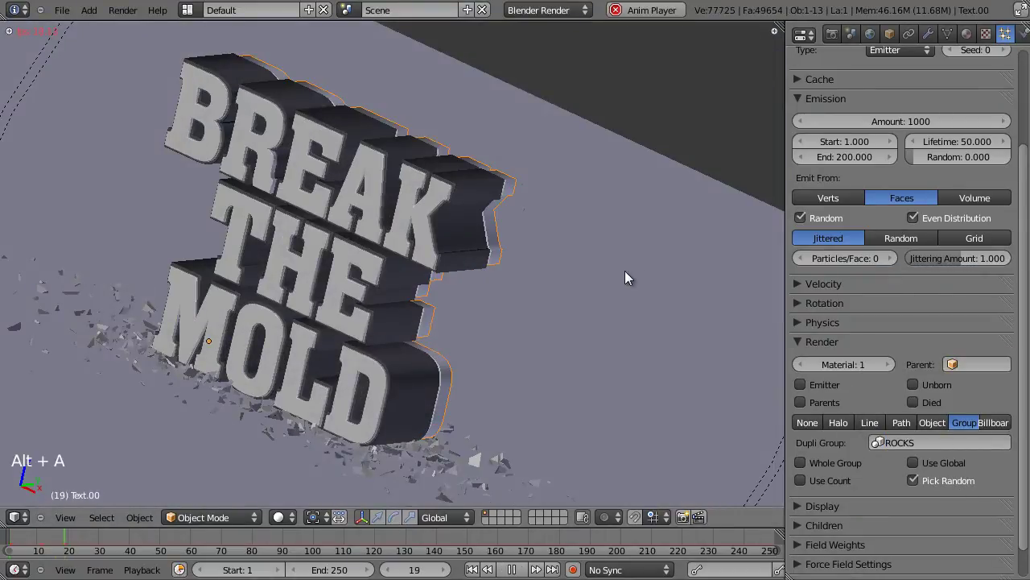
pyautogui.press('Escape')
# Set the particle size to 0.300 in the physics settings and preview the flying rocks from the front and at an angle
pyautogui.press('KP_1')
pyautogui.click(792, 322)
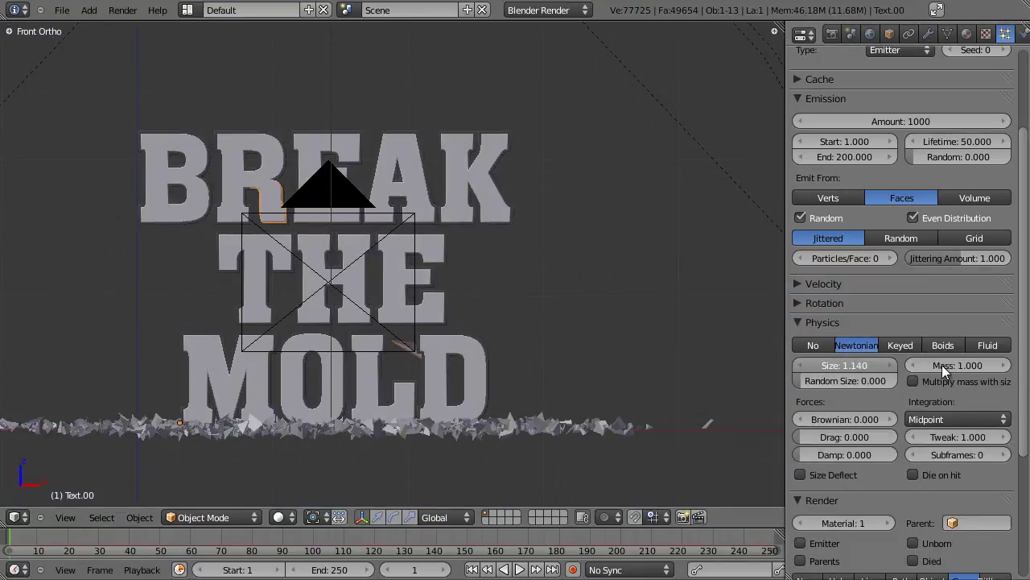
pyautogui.moveTo(888, 373); pyautogui.dragTo(862, 372)
pyautogui.hotkey('alt', 'a')
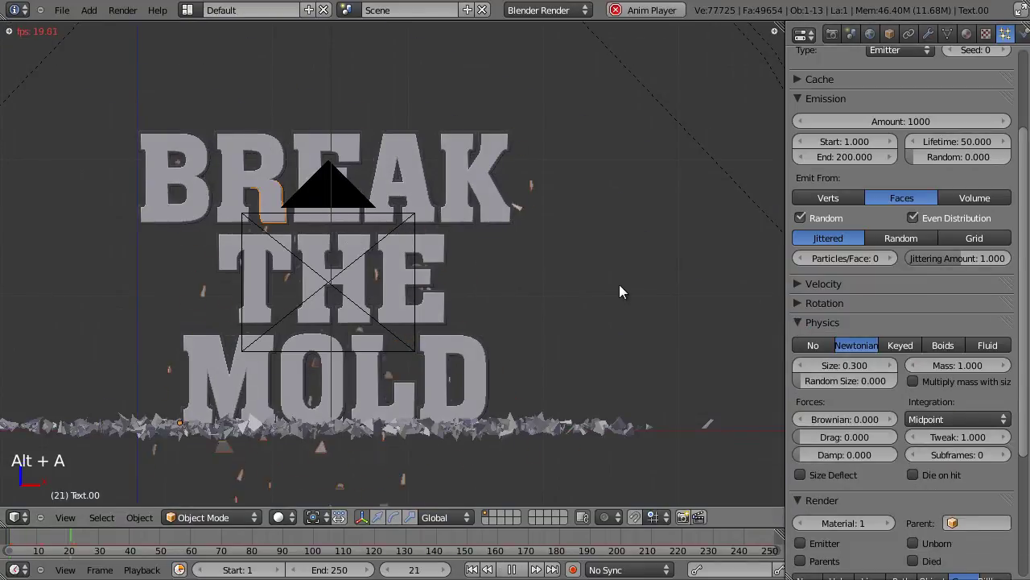
pyautogui.moveTo(522, 248); pyautogui.dragTo(396, 307, button='middle')
pyautogui.moveTo(460, 286); pyautogui.dragTo(573, 250, button='middle')
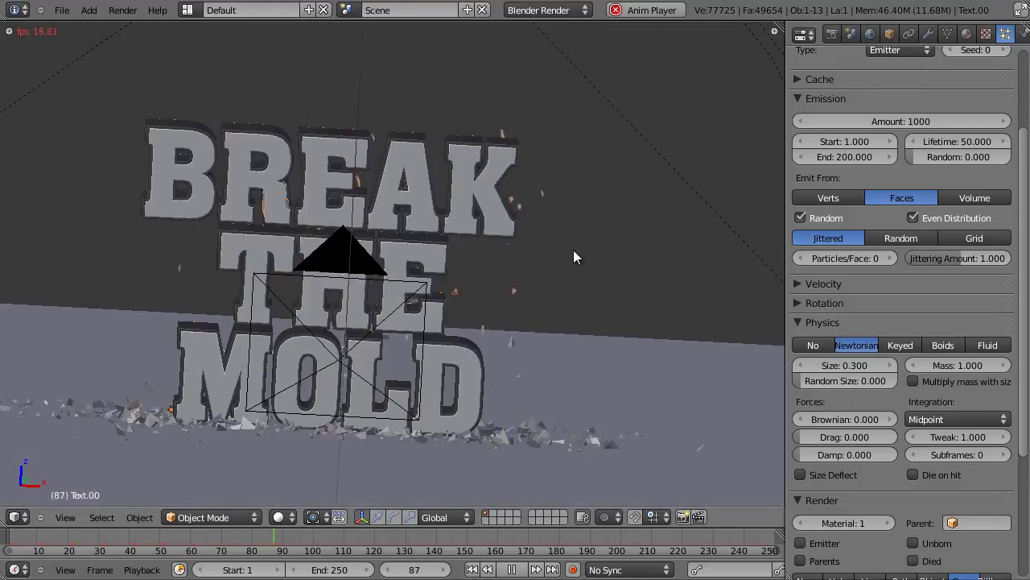
pyautogui.press('KP_1')
pyautogui.scroll(3, 556, 251)
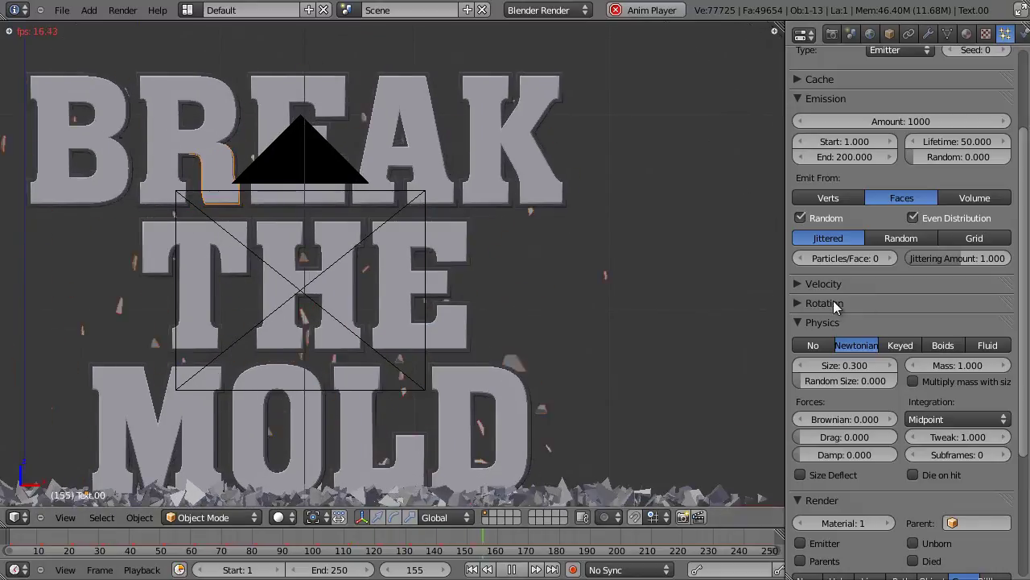
# Give the particles Random angular velocity of 14.500 and replay the animation from the start
pyautogui.click(800, 305)
pyautogui.click(972, 402)
pyautogui.moveTo(965, 422)
pyautogui.mouseDown()
pyautogui.moveTo(1002, 427)
pyautogui.moveTo(1, 421)
pyautogui.moveTo(968, 421)
pyautogui.mouseUp()
pyautogui.click(472, 570)
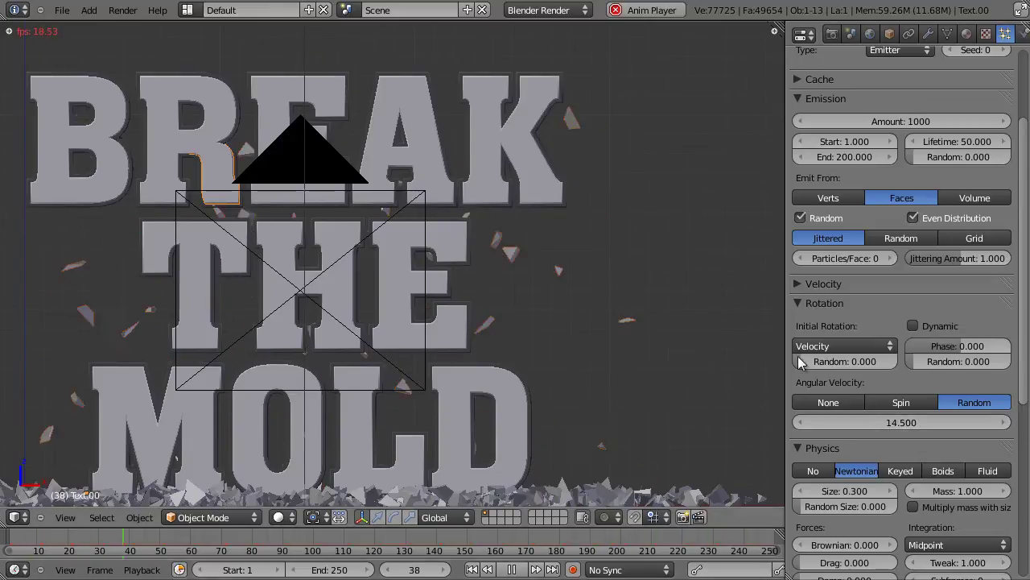
pyautogui.click(799, 304)
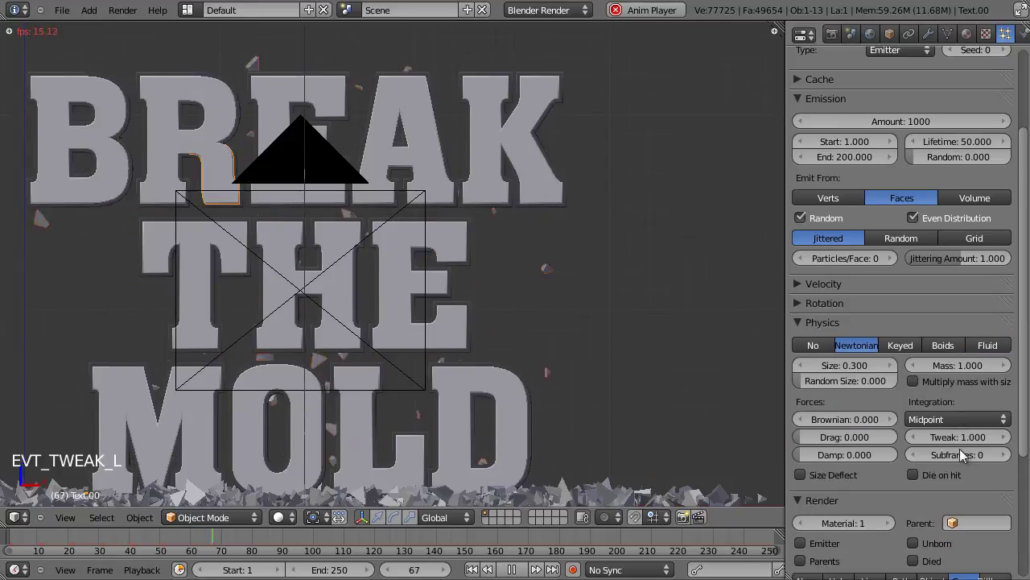
# Set the particles' random size to 1.000 and check the size variation in the front view
pyautogui.click(804, 323)
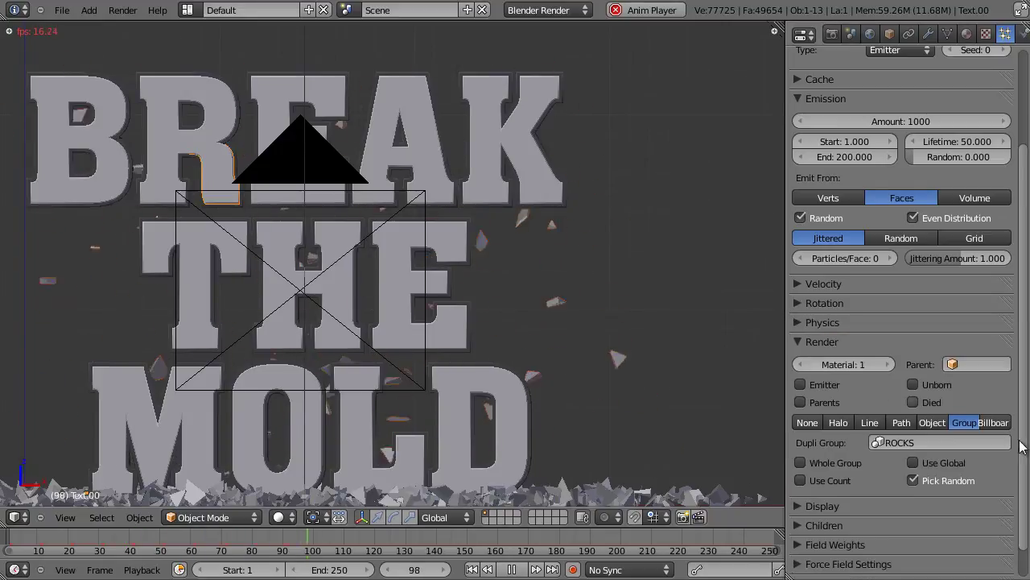
pyautogui.click(799, 322)
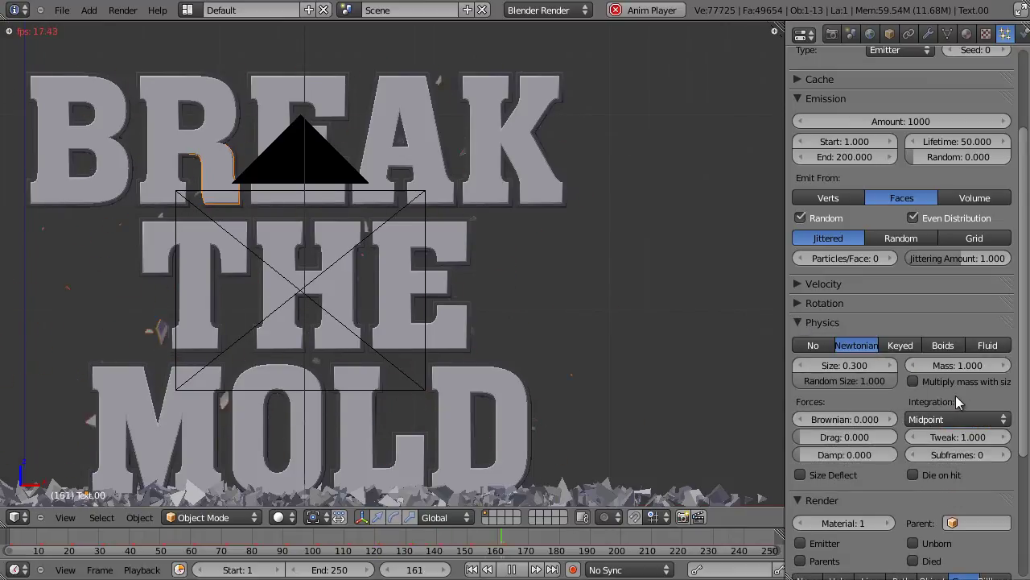
pyautogui.scroll(-1, 532, 266)
pyautogui.scroll(2, 548, 291)
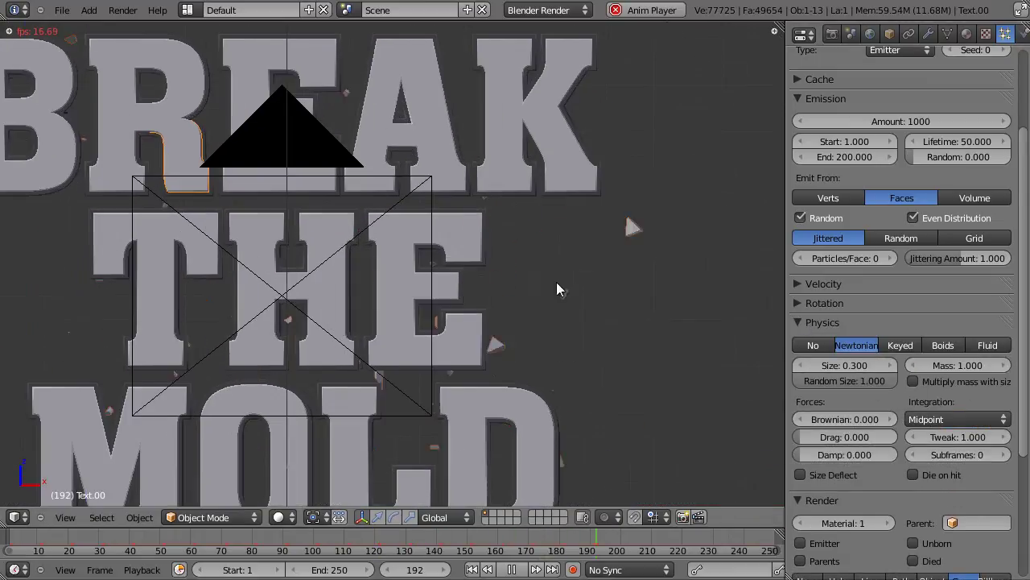
pyautogui.scroll(-2, 363, 256)
pyautogui.keyDown('shift'); pyautogui.moveTo(336, 277); pyautogui.dragTo(425, 267, button='middle'); pyautogui.keyUp('shift')
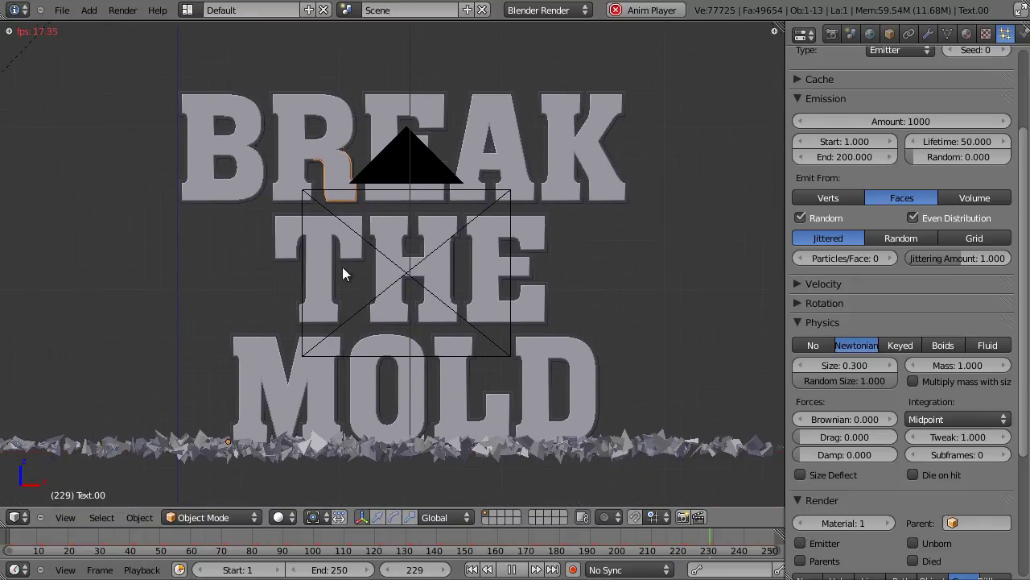
# Set the particles' normal velocity to 2 and random velocity to 2, and stop the playback after checking the spread
pyautogui.click(808, 324)
pyautogui.click(803, 303)
pyautogui.click(803, 302)
pyautogui.click(804, 284)
pyautogui.click(829, 324)
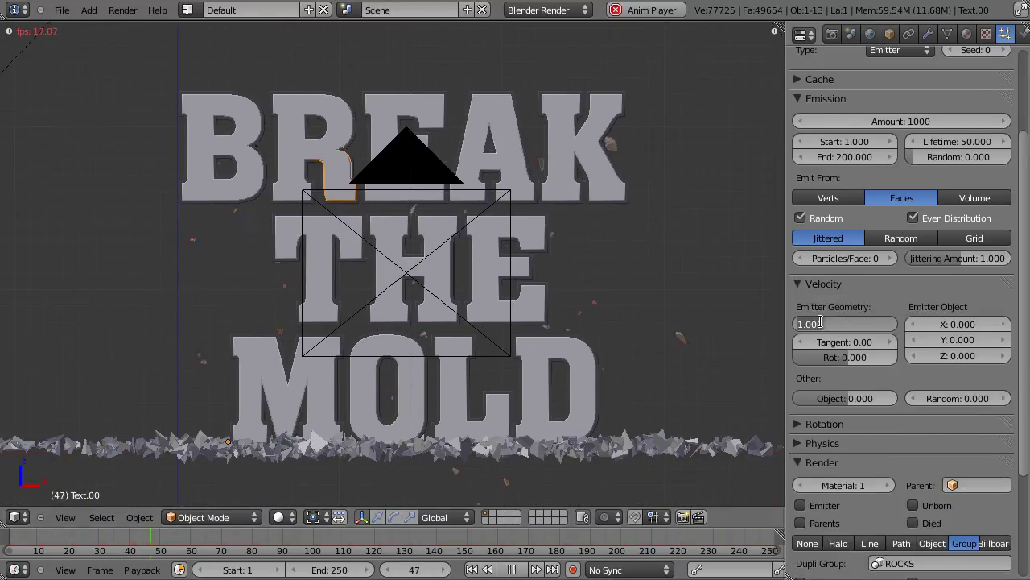
pyautogui.write('2')
pyautogui.press('Return')
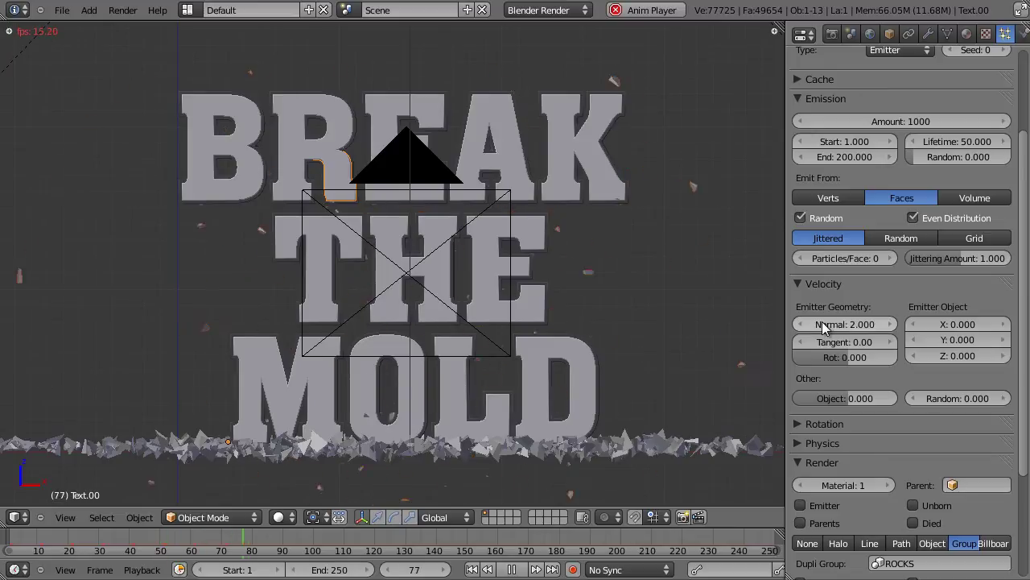
pyautogui.click(952, 398)
pyautogui.write('2')
pyautogui.press('Return')
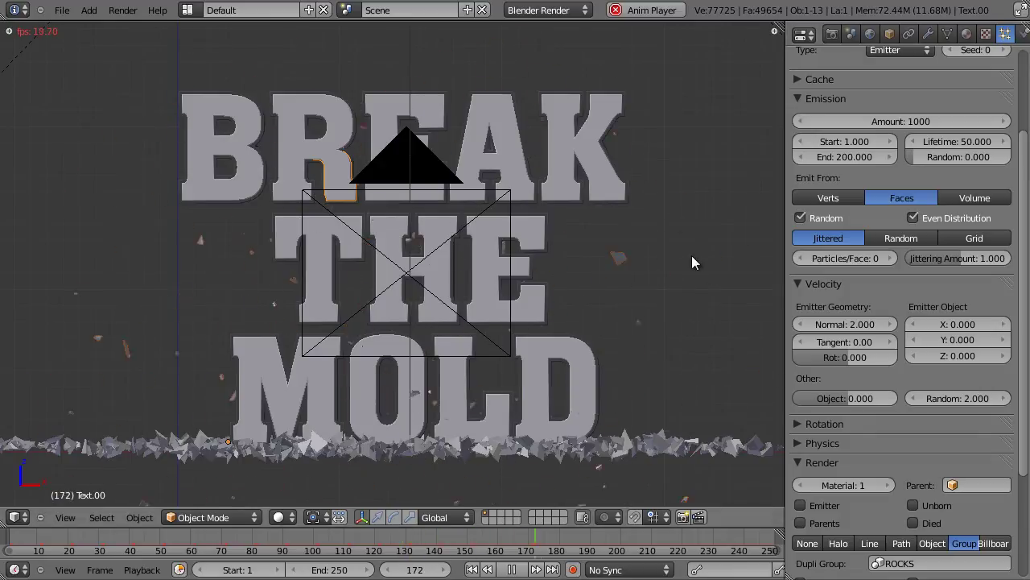
pyautogui.hotkey('alt', 'a')
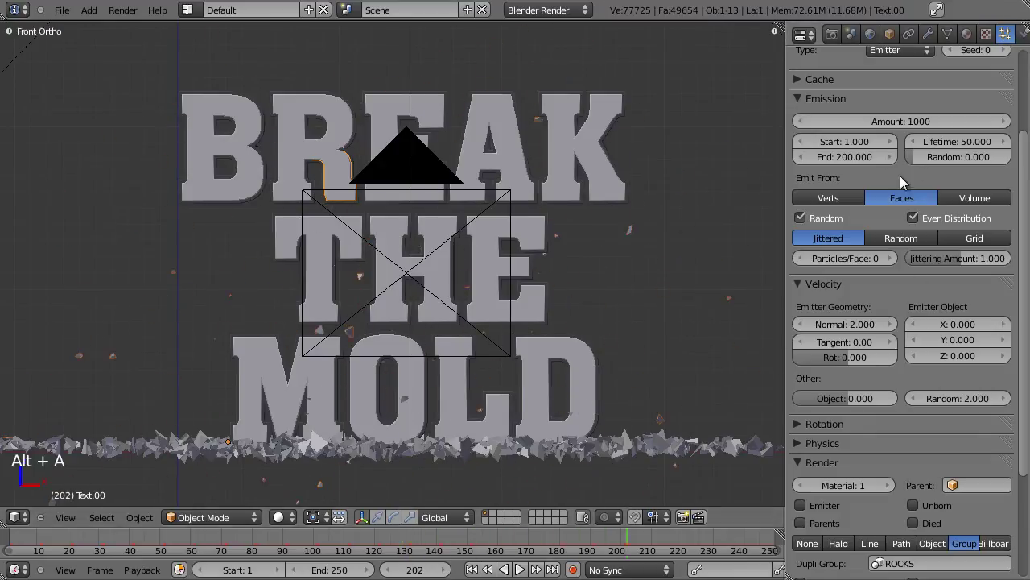
# Return to the first frame and set the particle emission to start at frame -5 and end at frame 1
pyautogui.click(473, 569)
pyautogui.click(879, 140)
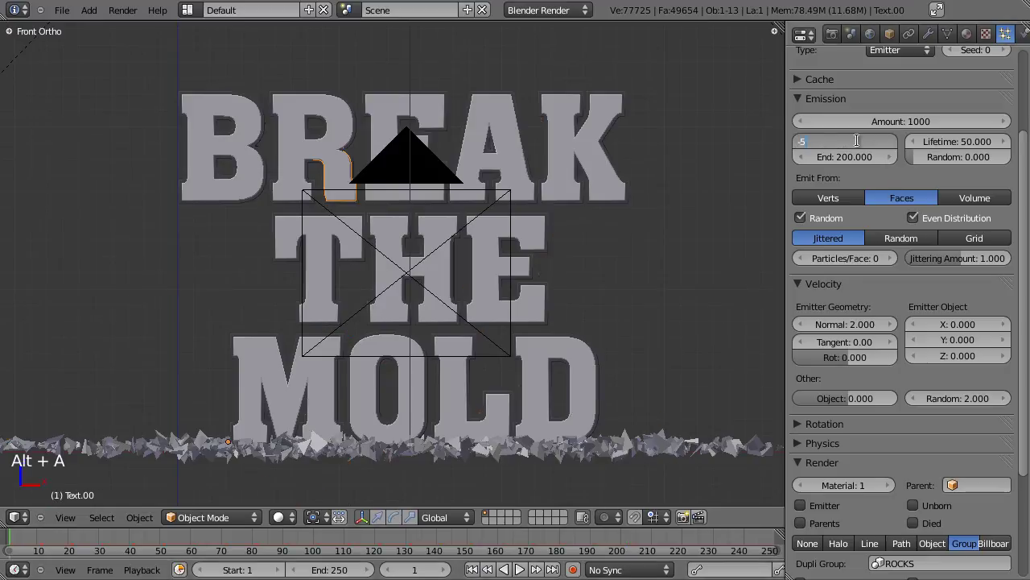
pyautogui.write('-5')
pyautogui.press('Return')
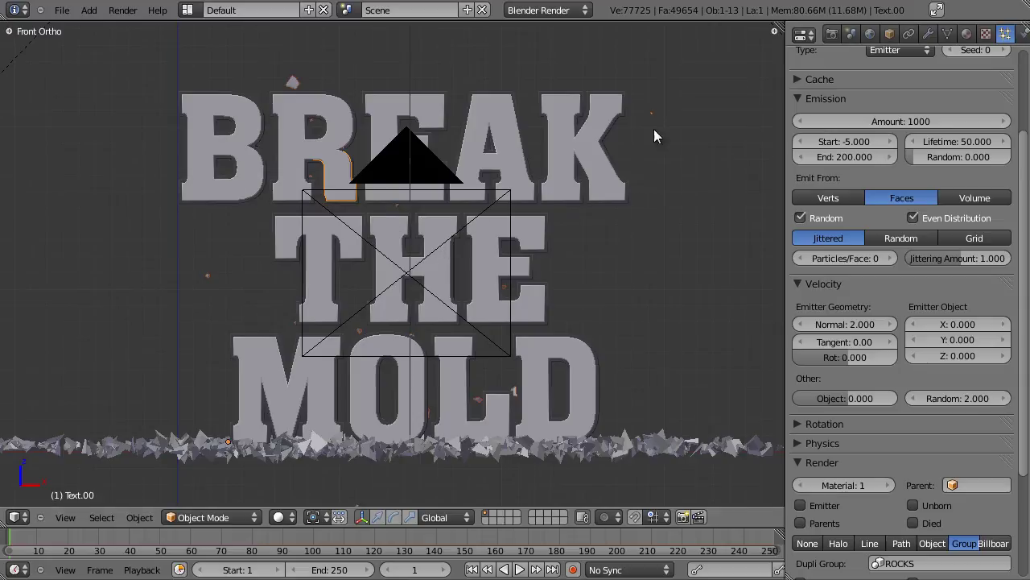
pyautogui.click(847, 163)
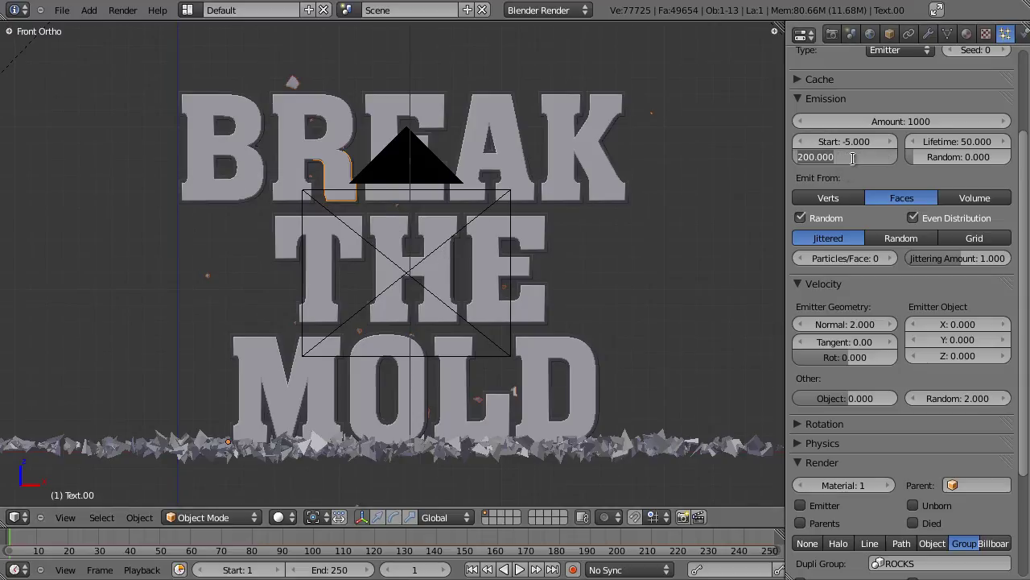
pyautogui.press('Return')
# Play the animation from an angled view to check the rock burst, stop it, and save over the existing file
pyautogui.moveTo(536, 260); pyautogui.dragTo(603, 240, button='middle')
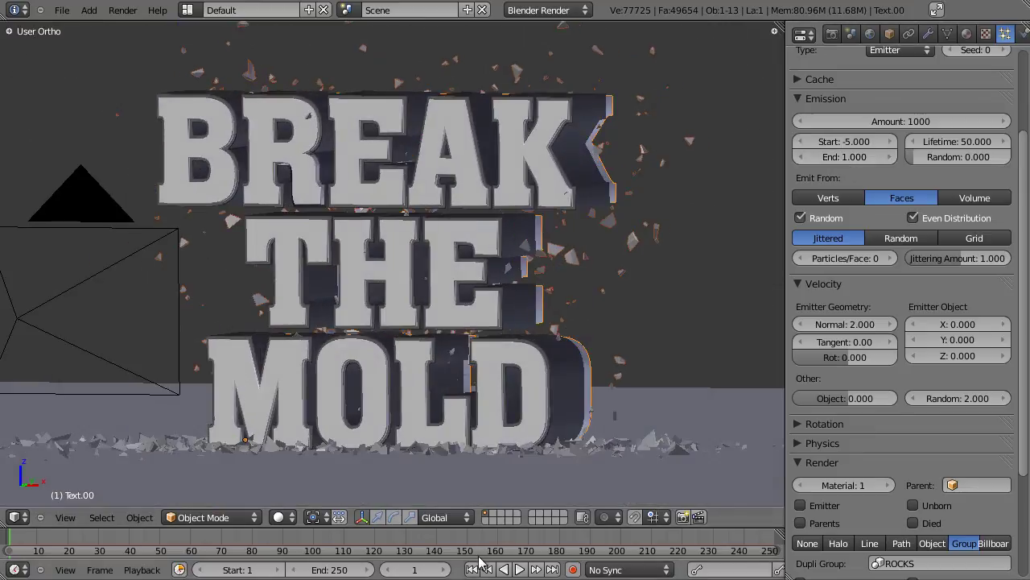
pyautogui.hotkey('alt', 'a')
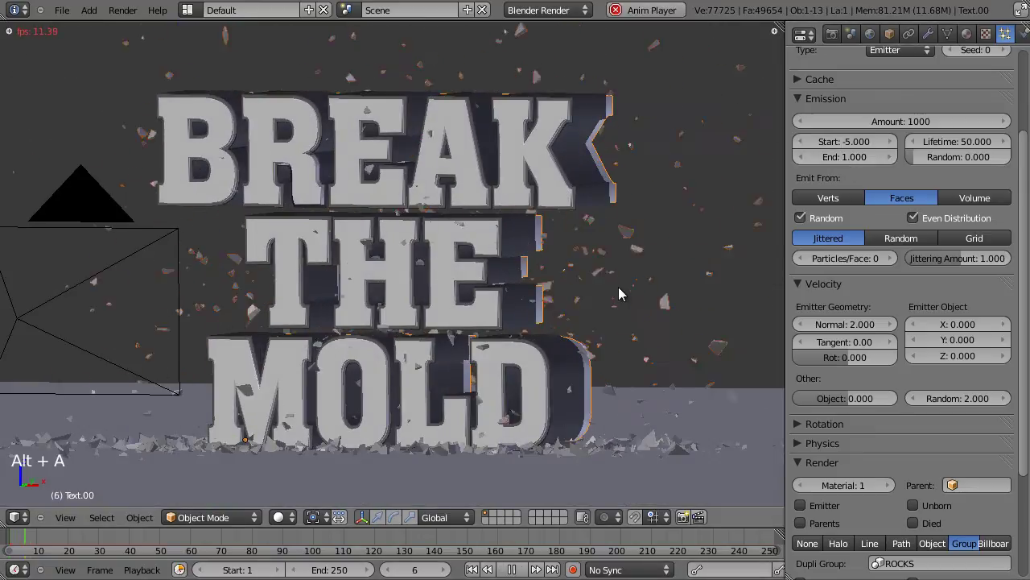
pyautogui.press('Escape')
pyautogui.hotkey('alt', 'a')
pyautogui.scroll(-2, 564, 312)
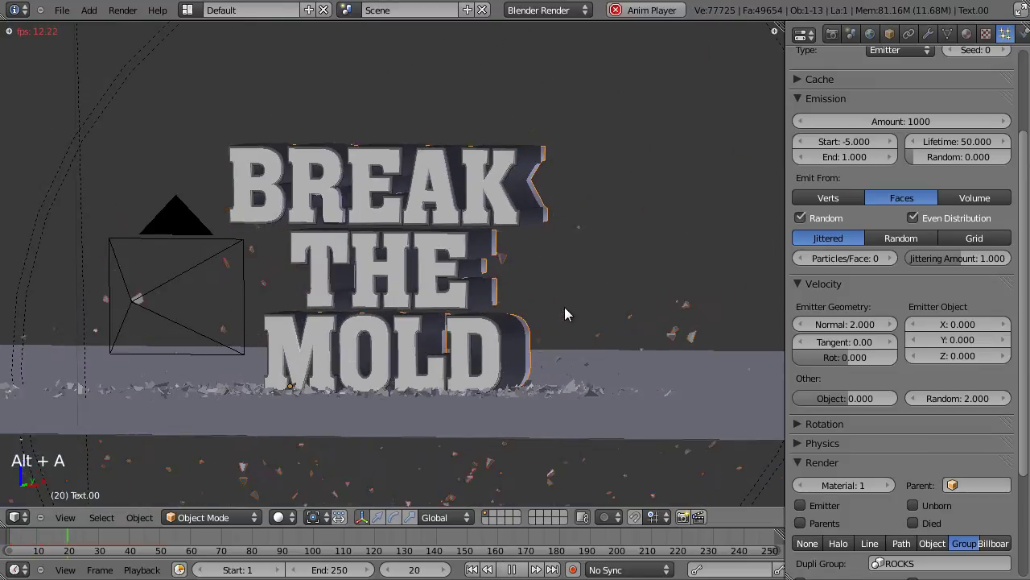
pyautogui.scroll(1, 563, 312)
pyautogui.press('Escape')
pyautogui.hotkey('ctrl', 's')
pyautogui.click(551, 290)
# Reduce the flying rocks' particle size to 0.190 in the physics settings
pyautogui.scroll(2, 578, 190)
pyautogui.moveTo(574, 186); pyautogui.dragTo(483, 209, button='middle')
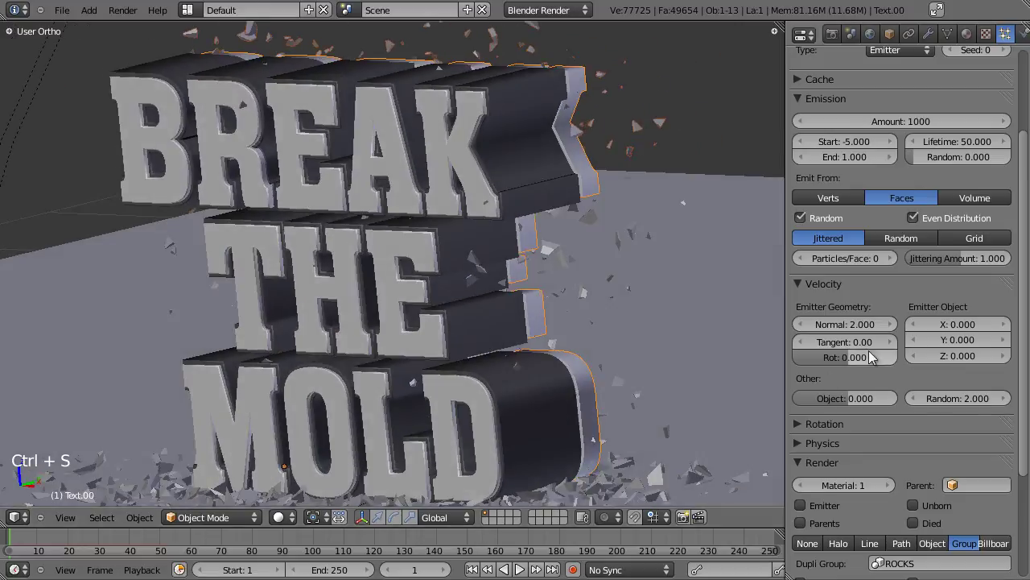
pyautogui.scroll(-3, 869, 355)
pyautogui.click(805, 347)
pyautogui.click(837, 387)
pyautogui.write('0.01')
pyautogui.press('Return')
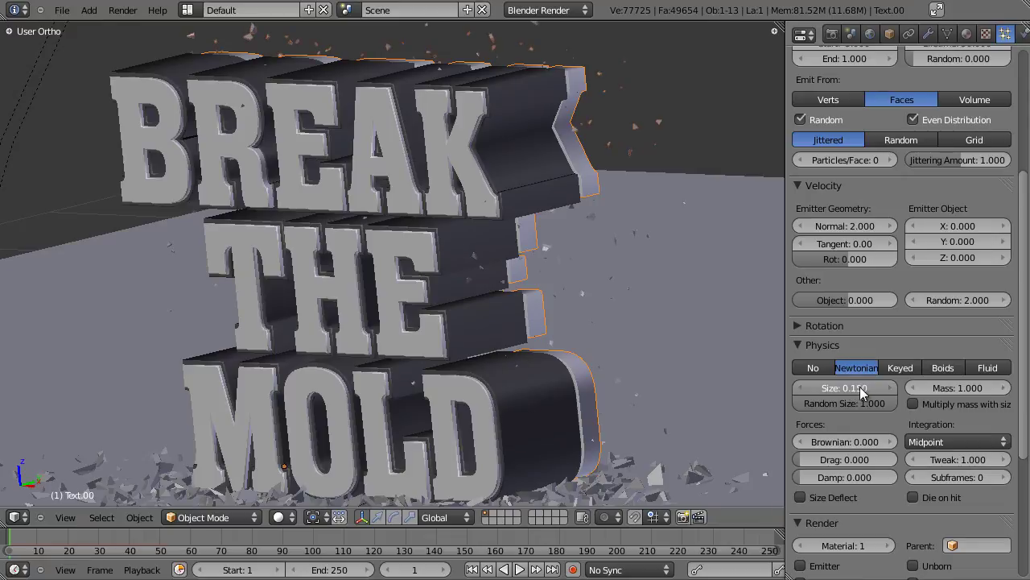
# Examine the smaller flying rocks around the lettering through the camera and save the file
pyautogui.press('KP_0')
pyautogui.scroll(5, 626, 287)
pyautogui.keyDown('shift'); pyautogui.moveTo(439, 288); pyautogui.dragTo(268, 308, button='middle'); pyautogui.keyUp('shift')
pyautogui.scroll(-2, 288, 304)
pyautogui.keyDown('shift'); pyautogui.moveTo(321, 278); pyautogui.dragTo(431, 277, button='middle'); pyautogui.keyUp('shift')
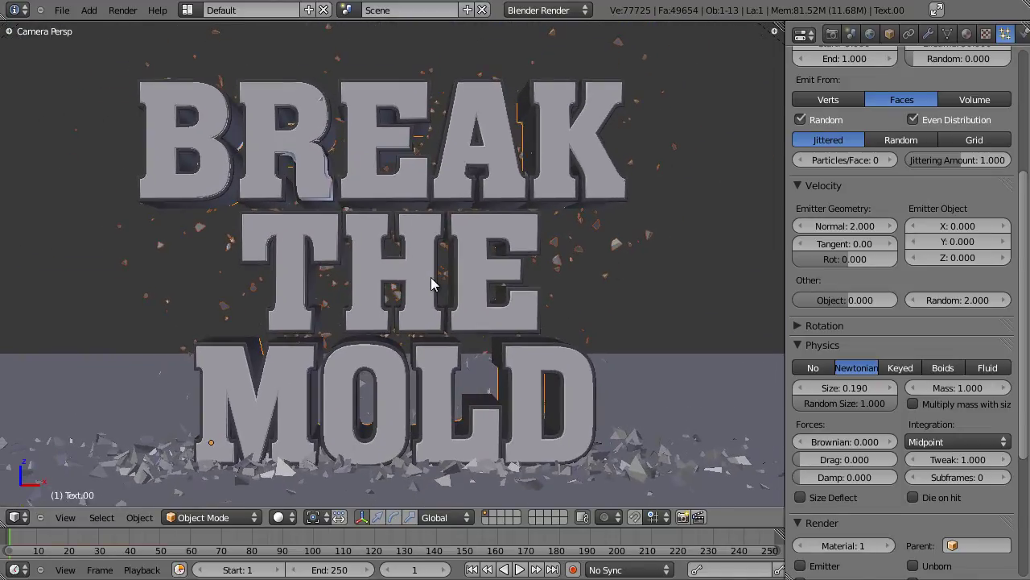
pyautogui.hotkey('ctrl', 's')
pyautogui.click(431, 277)
# Save the file again and render the camera image to check the flying rocks around the lettering
pyautogui.scroll(1, 431, 276)
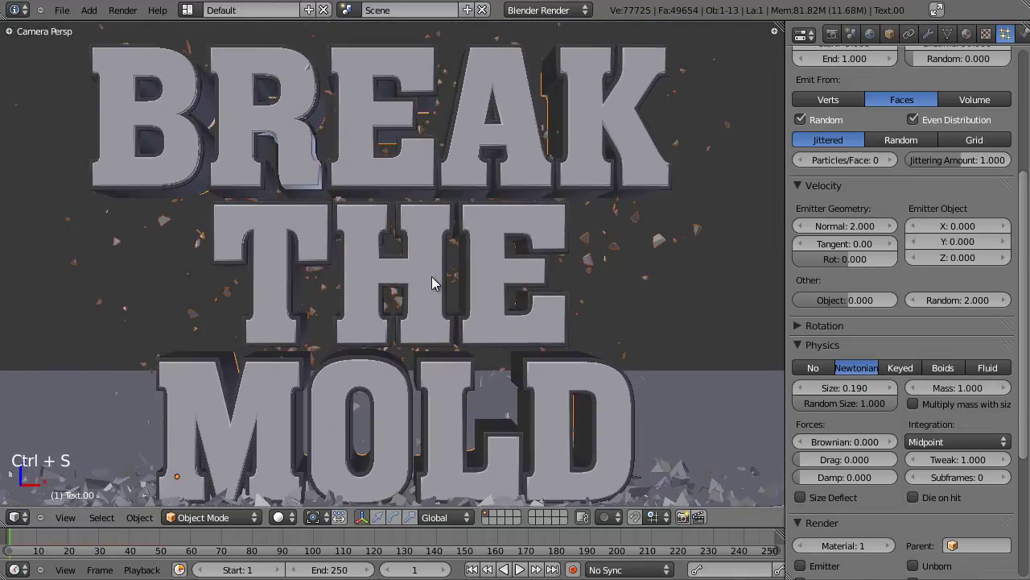
pyautogui.hotkey('ctrl', 's')
pyautogui.click(433, 276)
pyautogui.press('F12')
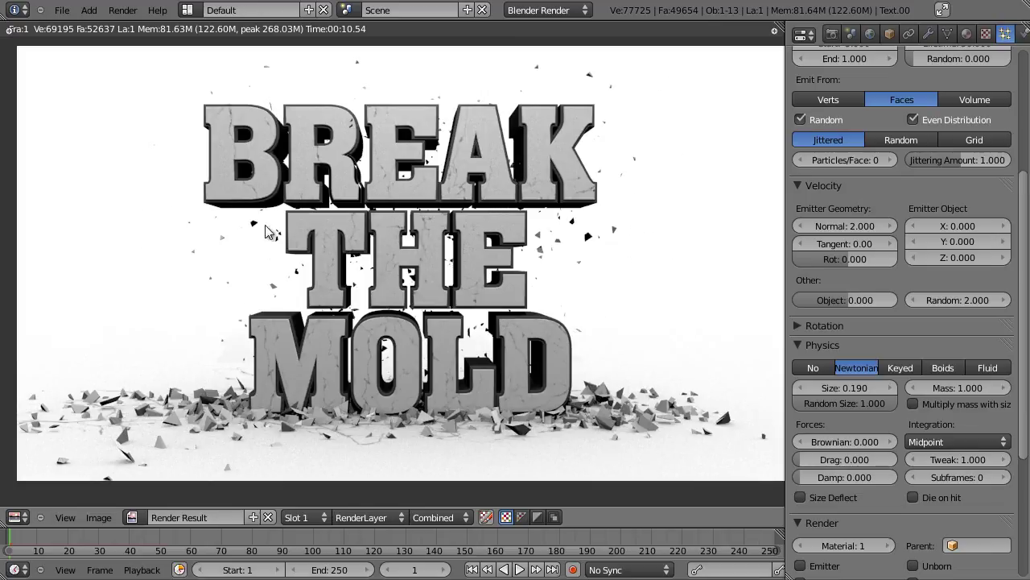
pyautogui.press('Escape')
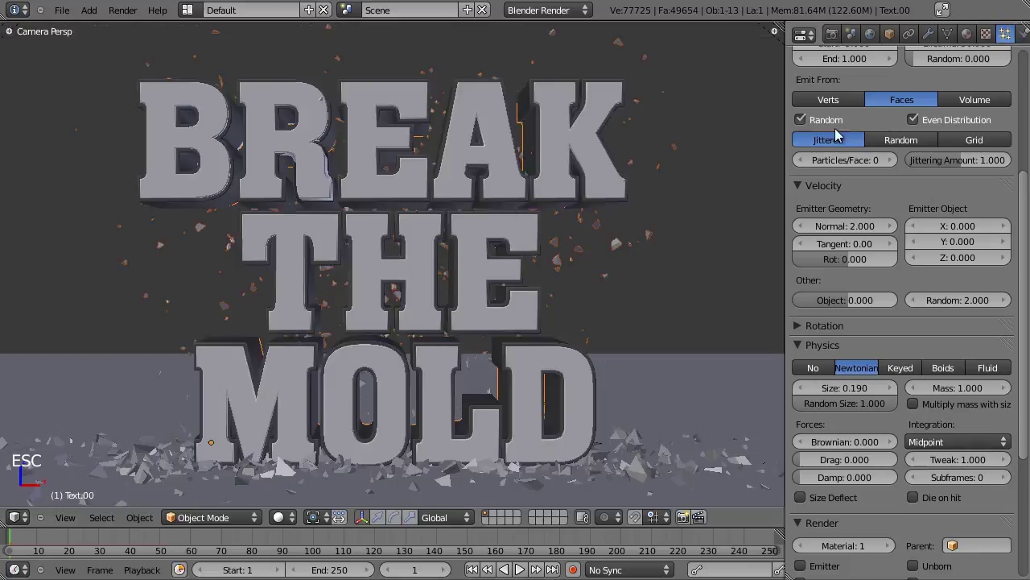
# Select the ground plane and enable the Vector pass for the render layer
pyautogui.scroll(6, 807, 202)
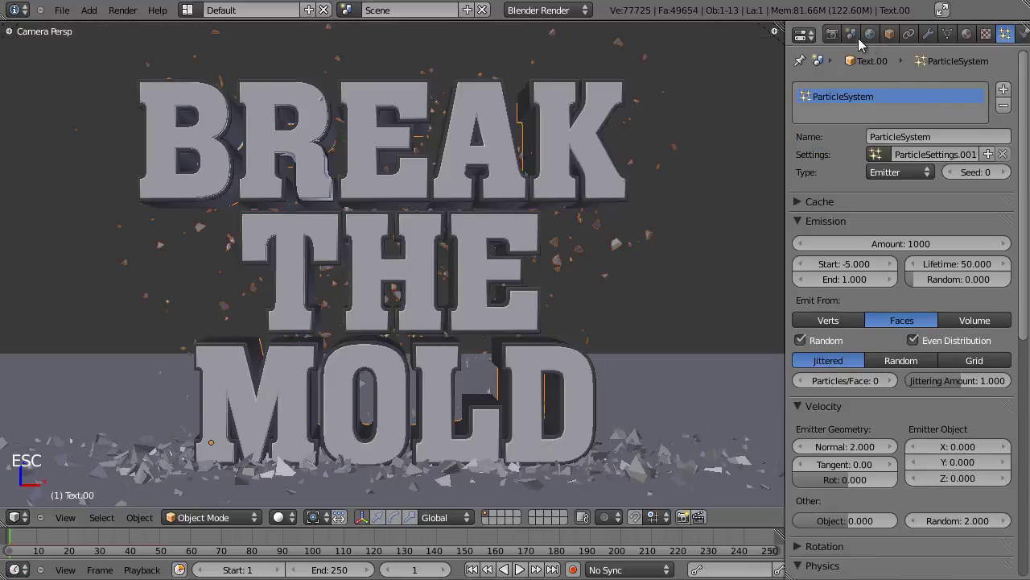
pyautogui.click(831, 33)
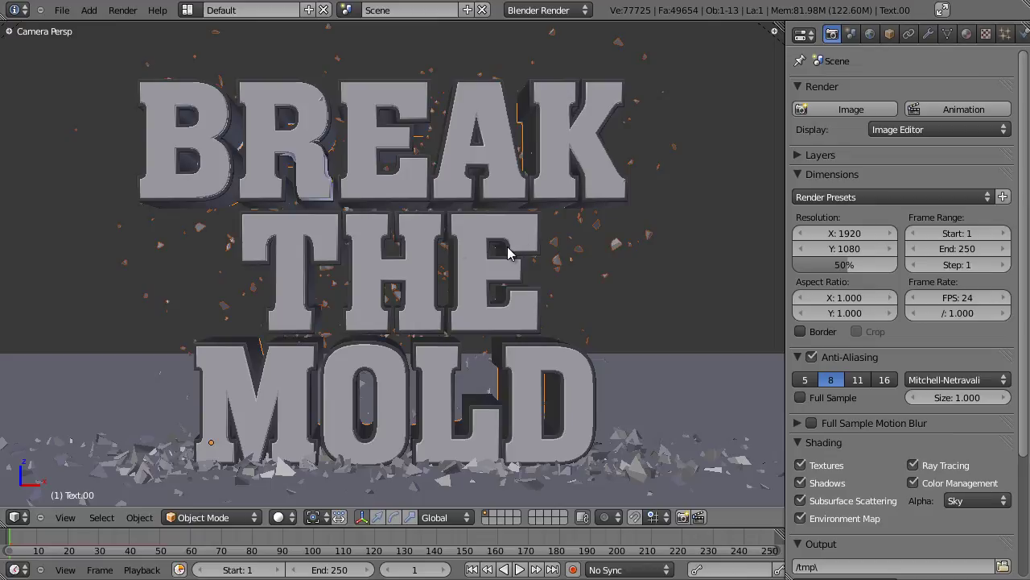
pyautogui.rightClick(651, 357)
pyautogui.click(800, 154)
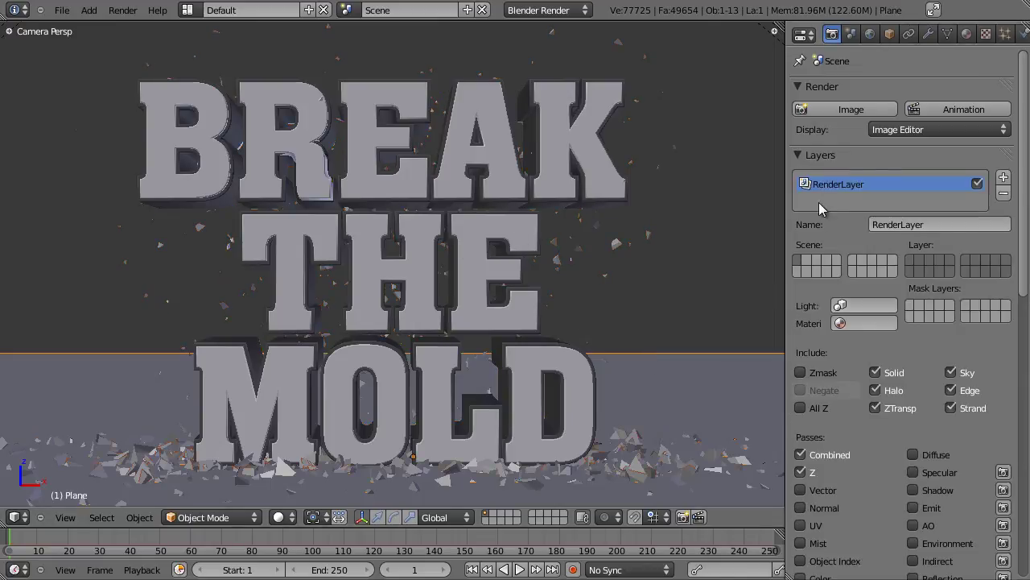
pyautogui.click(823, 488)
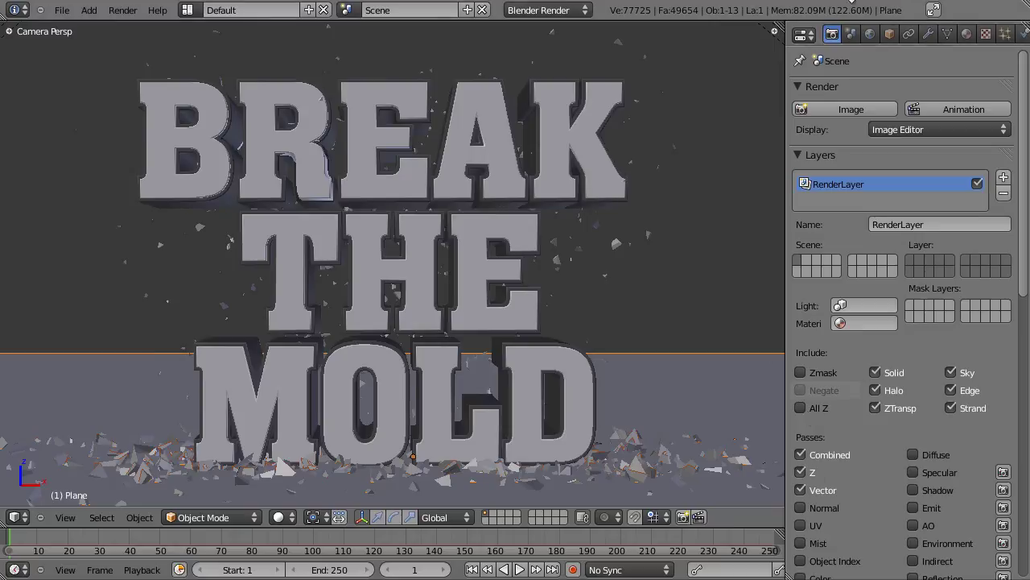
pyautogui.click(797, 153)
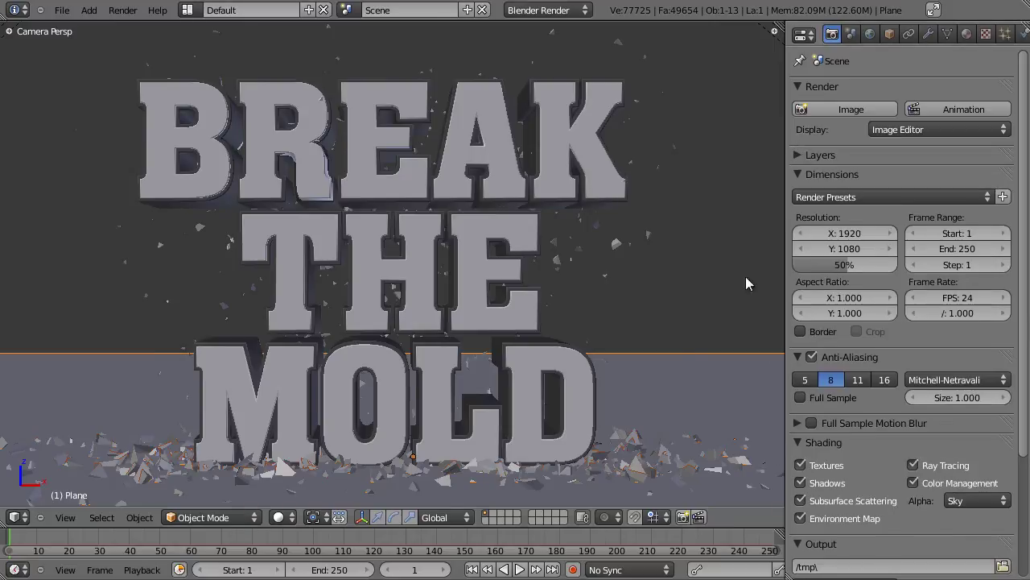
# Show the scene from the top in wireframe and enter Edit Mode on the ground plane
pyautogui.scroll(-4, 629, 321)
pyautogui.press('KP_7')
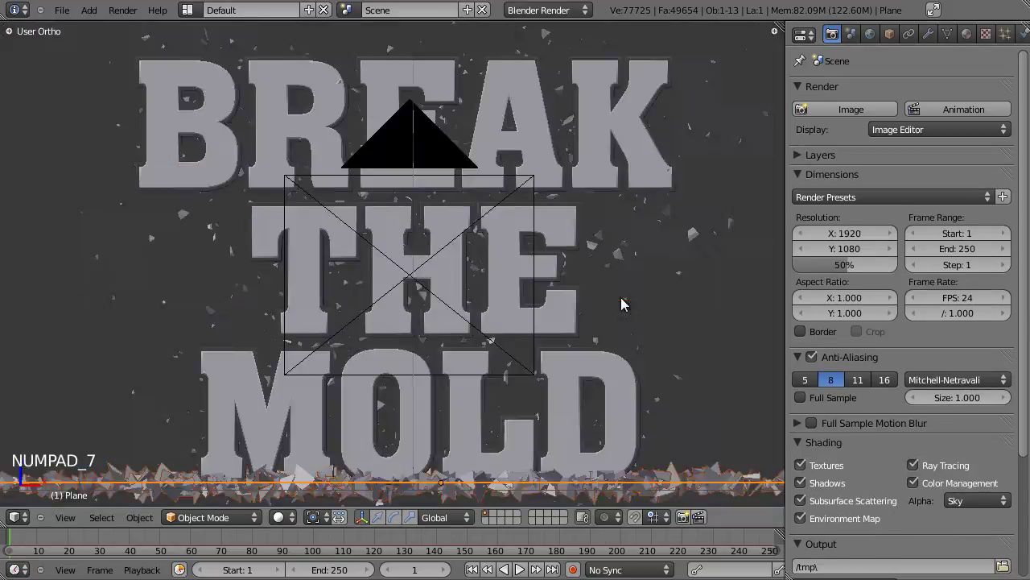
pyautogui.scroll(-2, 644, 278)
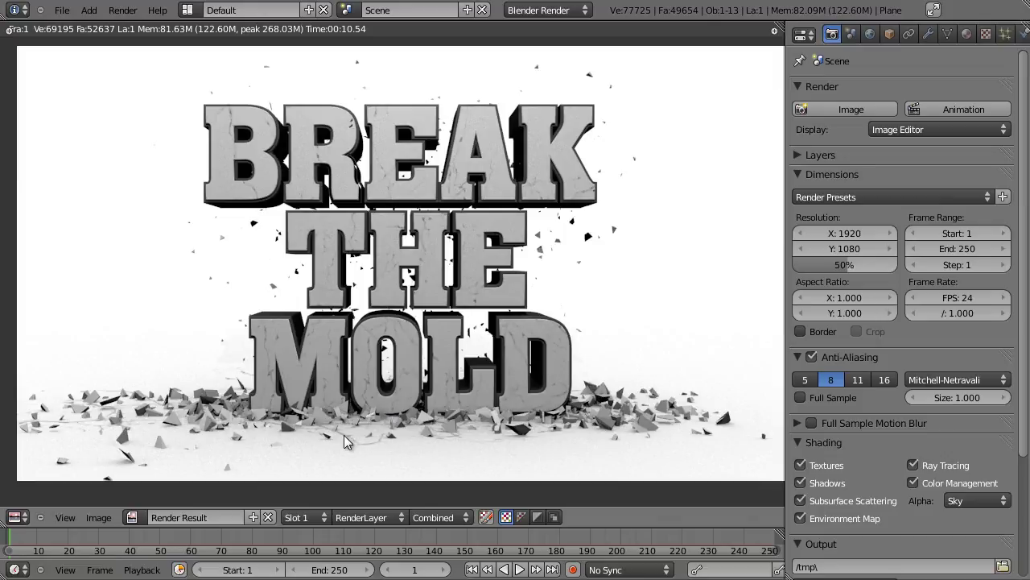
pyautogui.press('Escape')
pyautogui.scroll(-8, 320, 433)
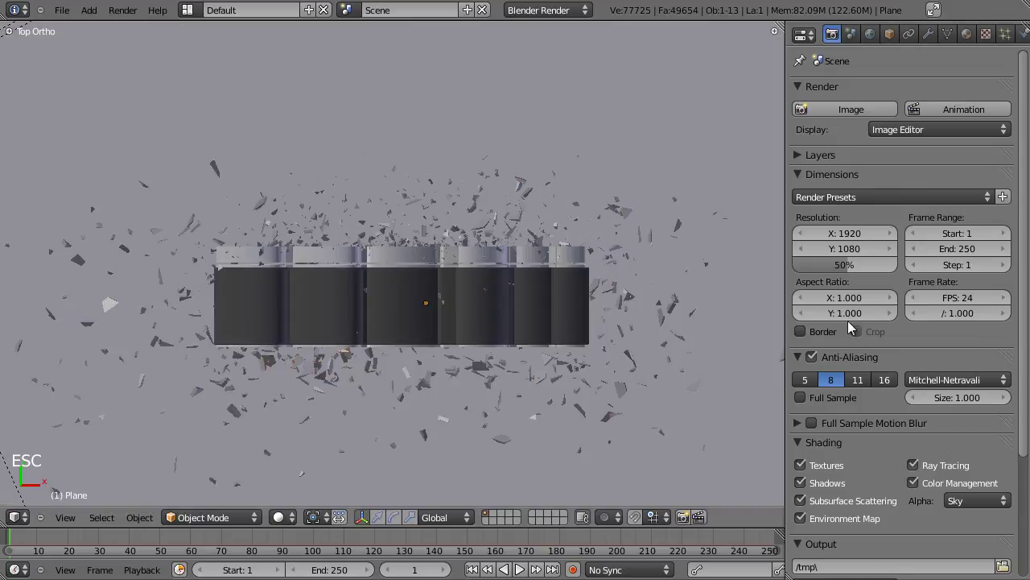
pyautogui.press('z')
pyautogui.scroll(-2, 495, 231)
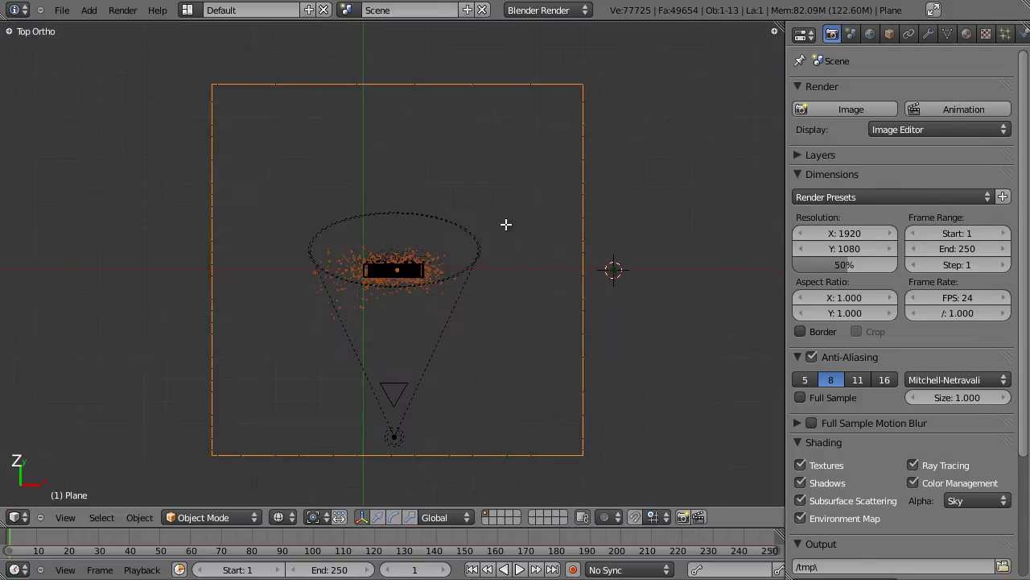
pyautogui.press('Tab')
# Split the 3D view to add an image editor beside it, and select the ground plane's front edge
pyautogui.moveTo(774, 30); pyautogui.dragTo(467, 64)
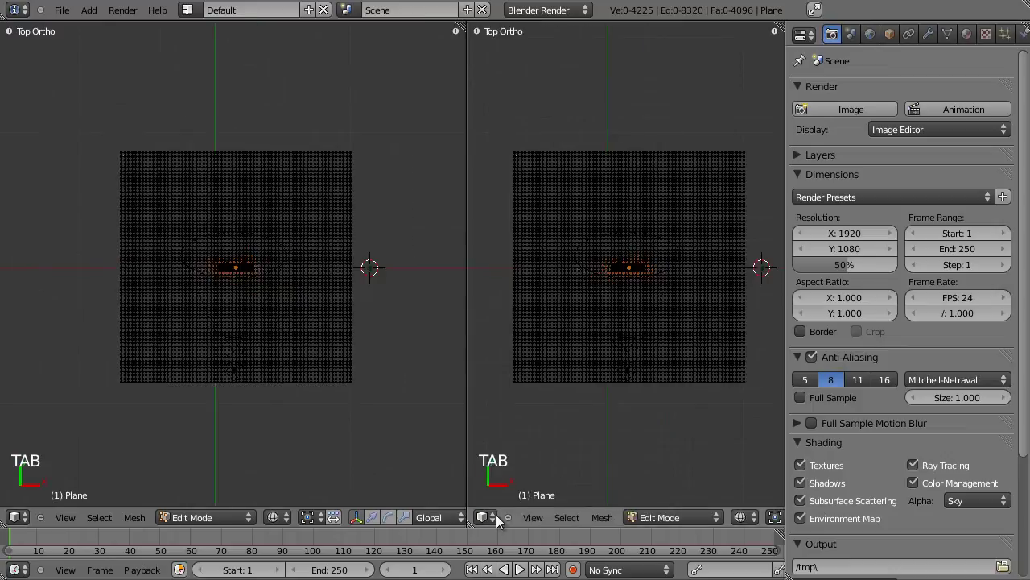
pyautogui.click(481, 517)
pyautogui.click(530, 430)
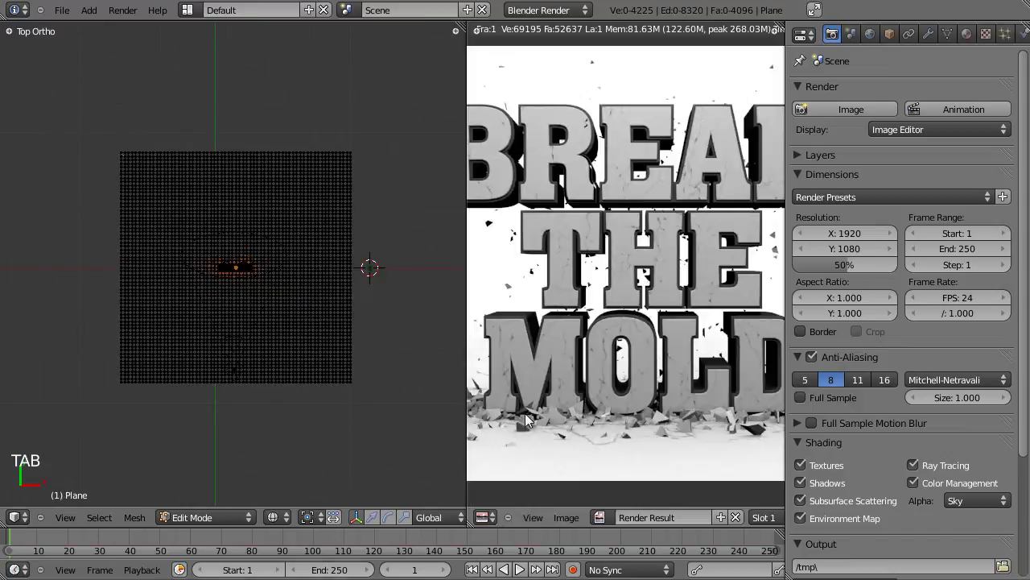
pyautogui.scroll(-3, 314, 366)
pyautogui.keyDown('alt'); pyautogui.rightClick(266, 339); pyautogui.keyUp('alt')
pyautogui.scroll(1, 266, 339)
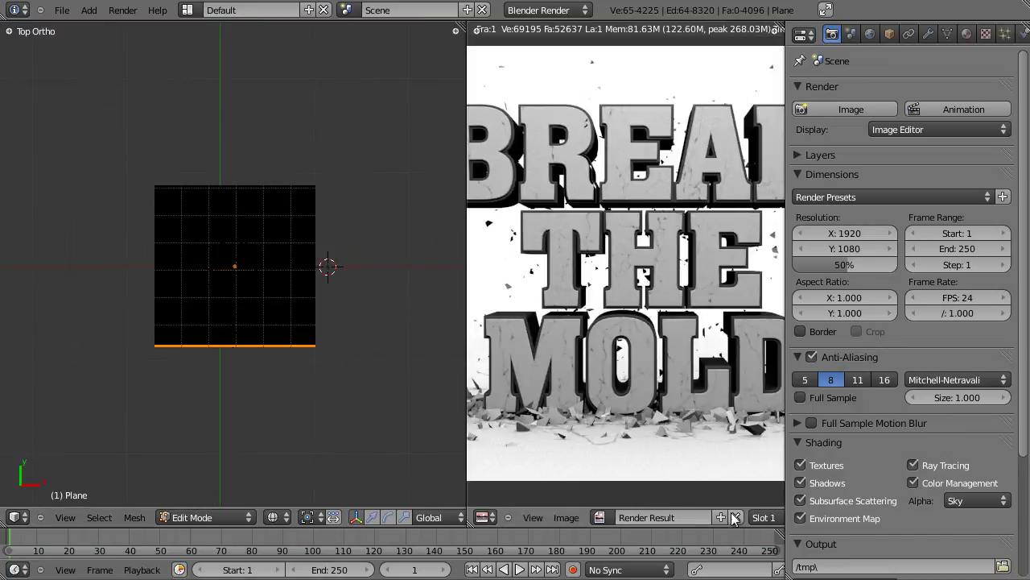
# Replace the render result in the image editor with the Concretecrash copy.png texture
pyautogui.click(735, 517)
pyautogui.scroll(-4, 647, 339)
pyautogui.click(665, 516)
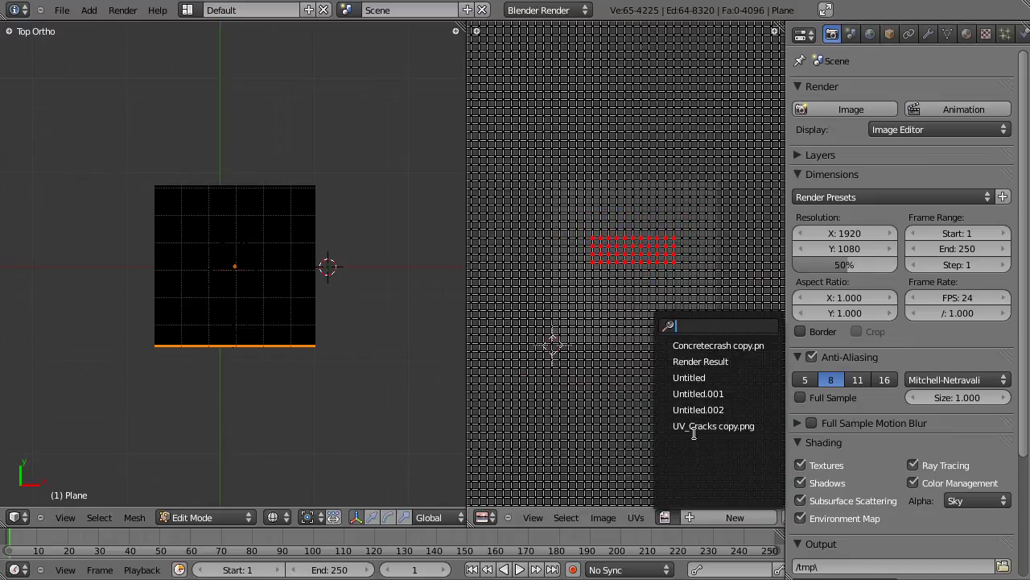
pyautogui.scroll(-10, 701, 322)
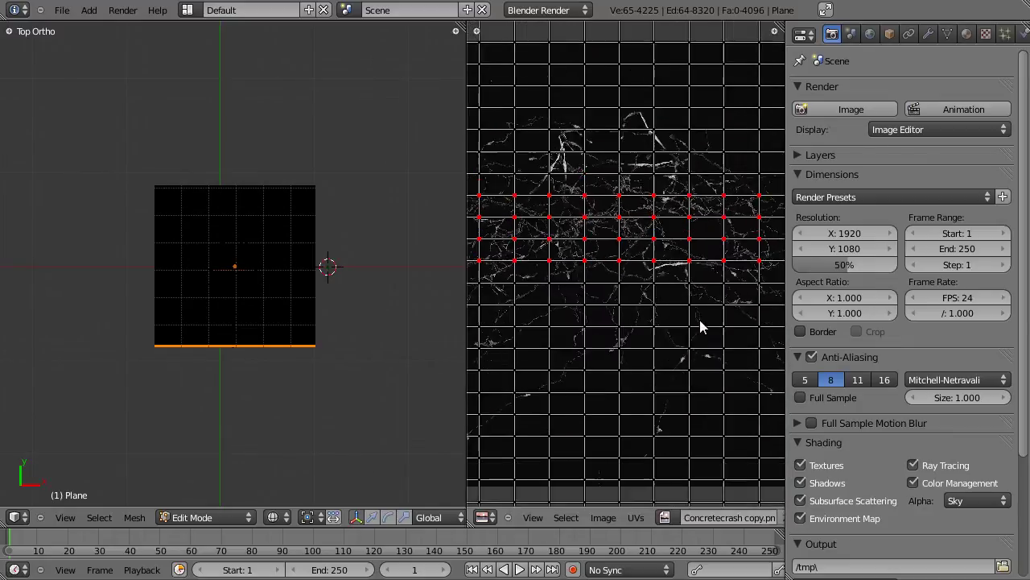
# Select all of the ground plane's UVs and rotate them half a turn, levelling them with a final 5-degree correction
pyautogui.rightClick(640, 374)
pyautogui.scroll(-1, 698, 375)
pyautogui.press('a')
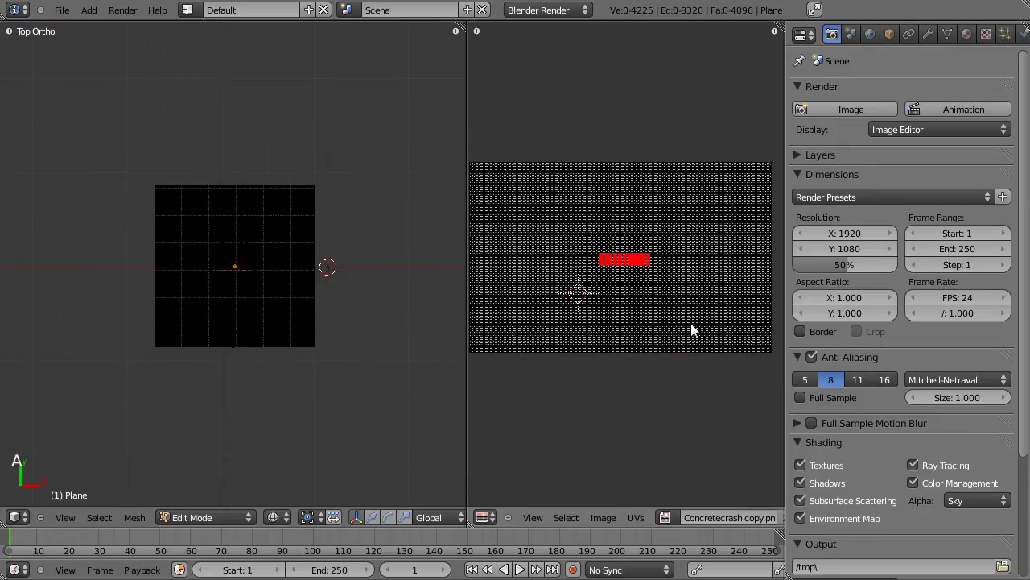
pyautogui.keyDown('alt'); pyautogui.rightClick(651, 162); pyautogui.keyUp('alt')
pyautogui.keyDown('alt'); pyautogui.rightClick(639, 354); pyautogui.keyUp('alt')
pyautogui.press('a')
pyautogui.press('a')
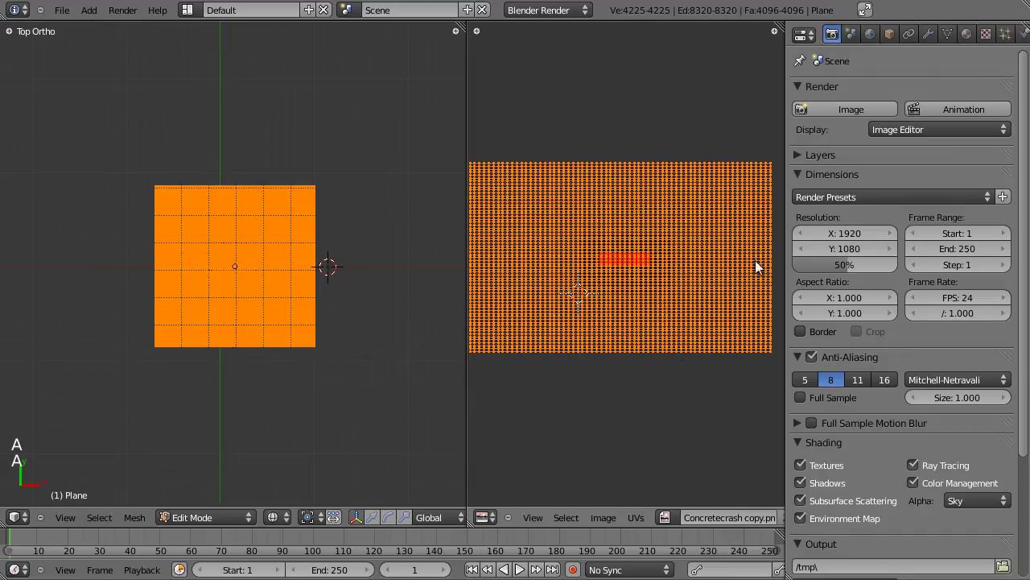
pyautogui.press('r')
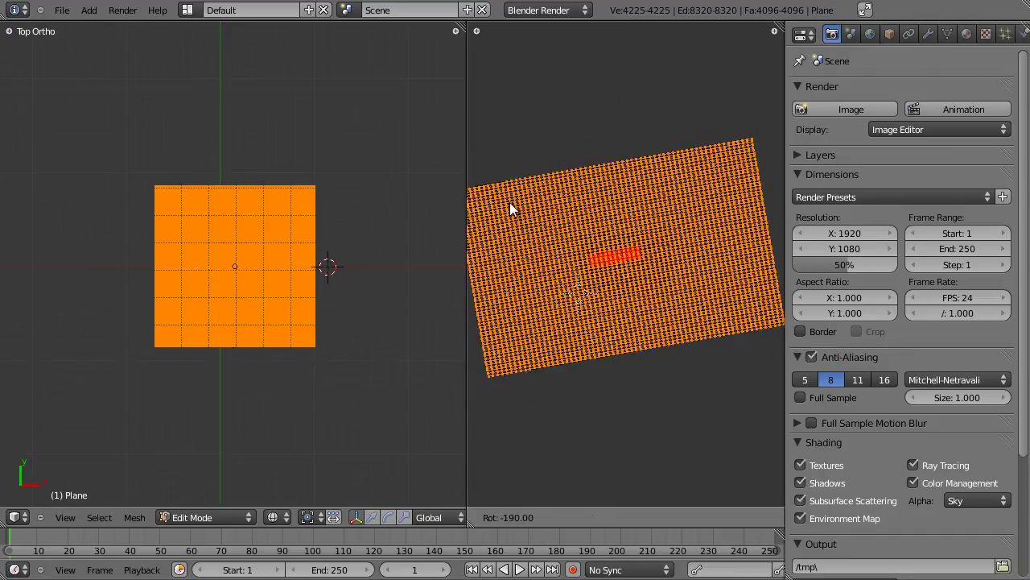
pyautogui.click(511, 195)
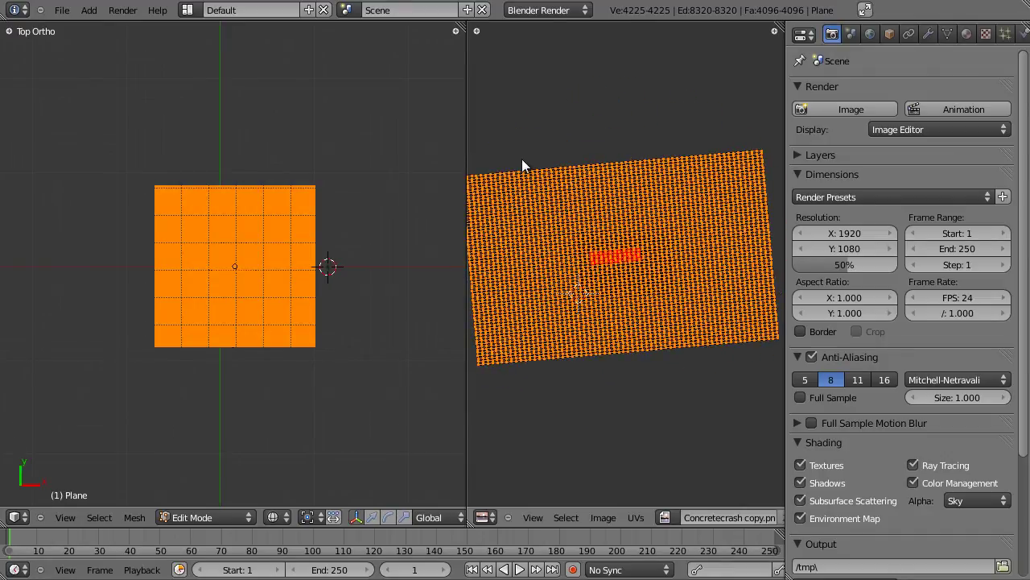
pyautogui.press('r')
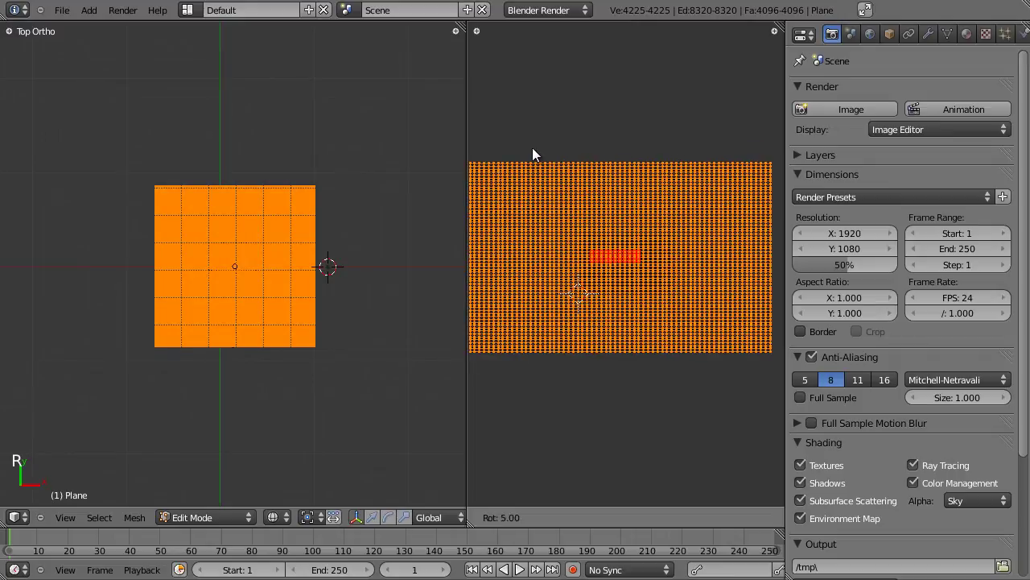
pyautogui.click(533, 155)
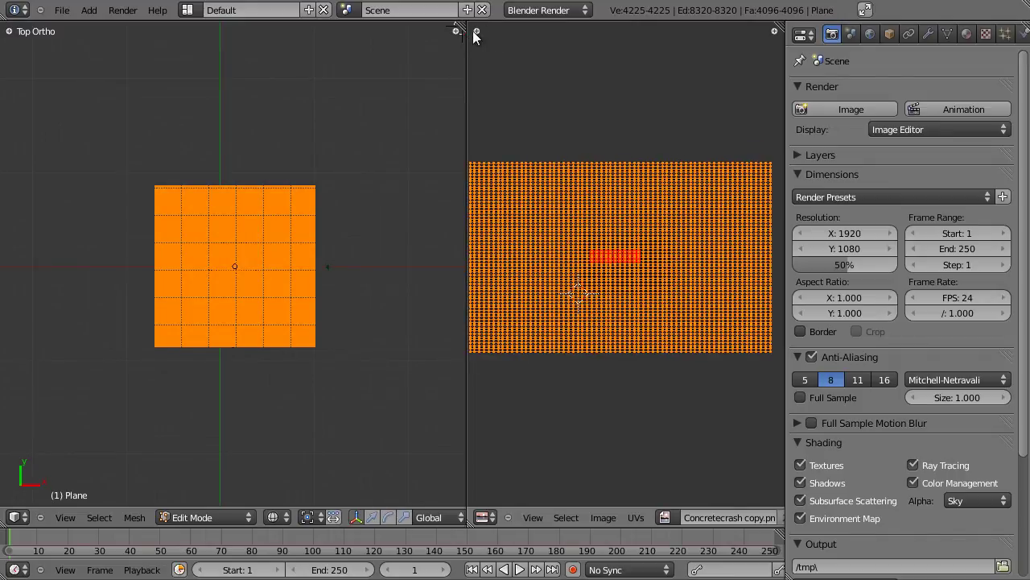
# Move the rotated UVs slightly sideways to realign them with the cracks in the texture
pyautogui.scroll(5, 676, 252)
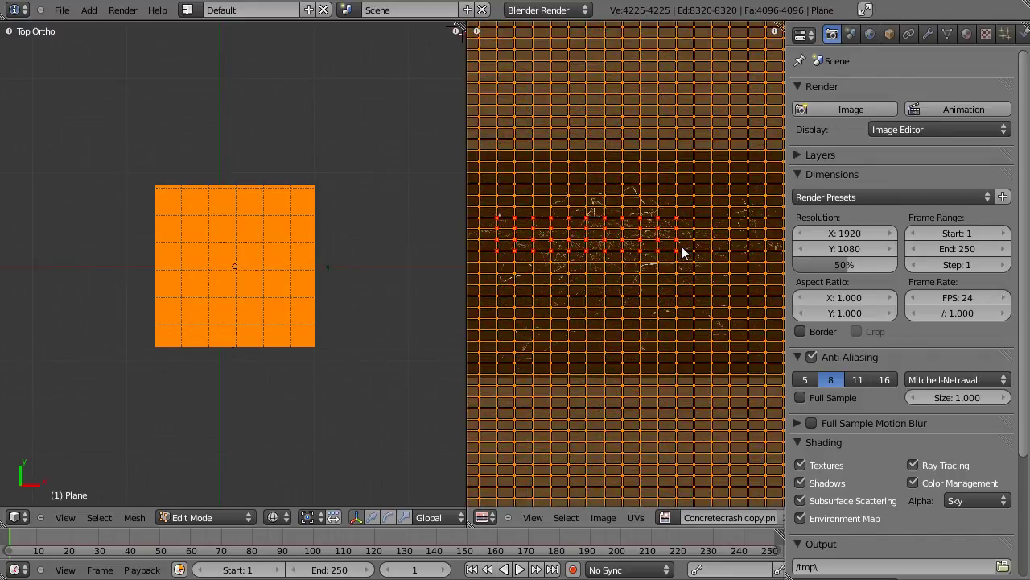
pyautogui.press('g')
pyautogui.click(707, 246)
# Return the plane to Object Mode and merge the image editor area back into the 3D view
pyautogui.click(232, 518)
pyautogui.click(228, 500)
pyautogui.moveTo(460, 26); pyautogui.dragTo(529, 122)
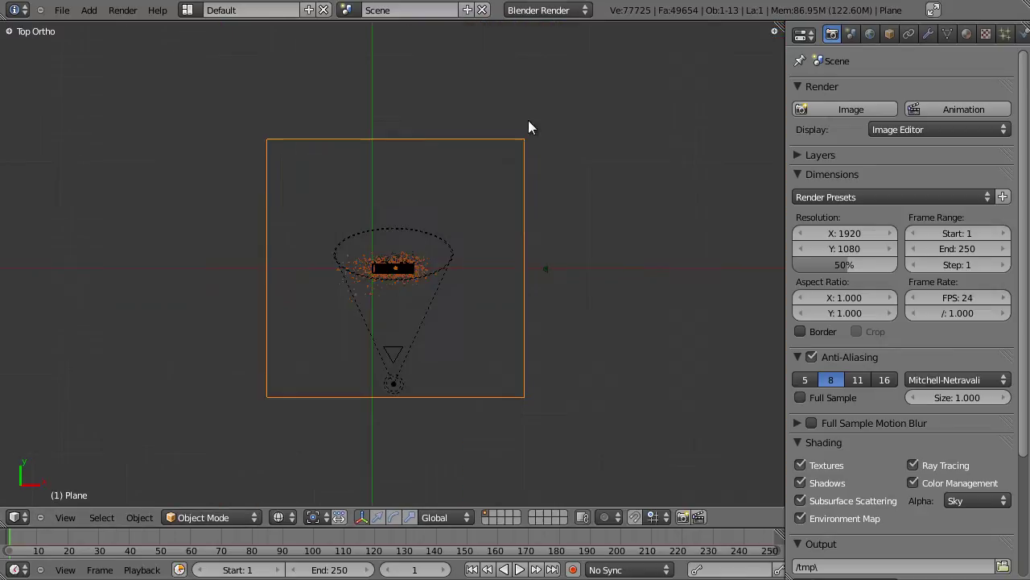
# Look through the camera and save over the existing file
pyautogui.press('KP_0')
pyautogui.hotkey('ctrl', 's')
pyautogui.click(497, 206)
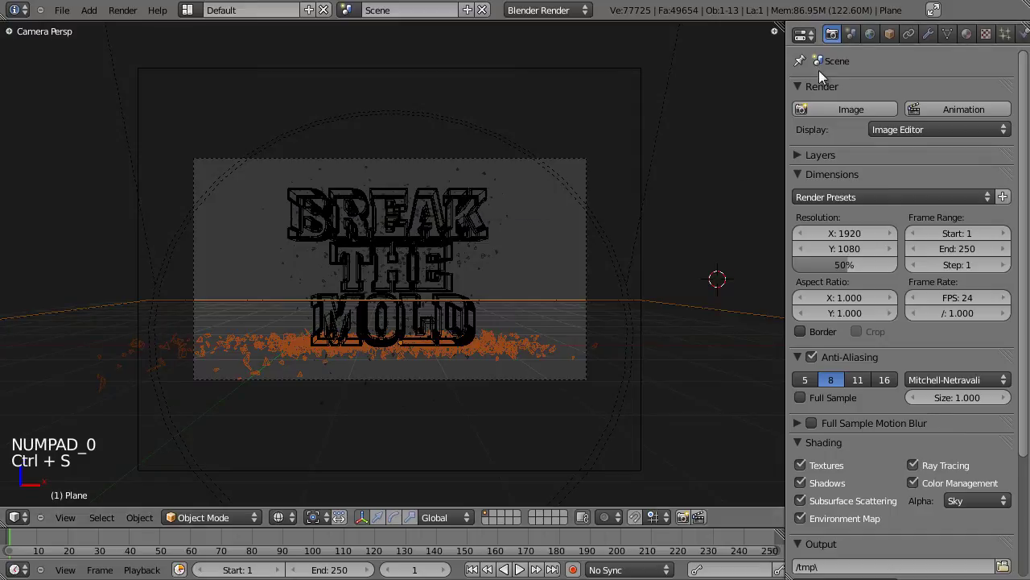
# Deselect everything, render the current frame at 50% resolution to inspect it, and return to the camera view
pyautogui.click(798, 155)
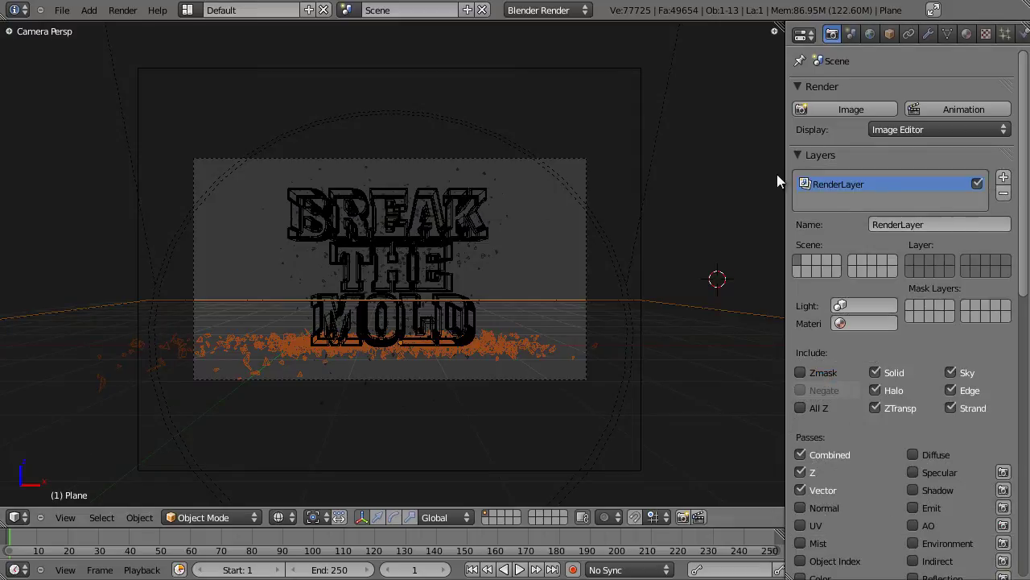
pyautogui.click(797, 155)
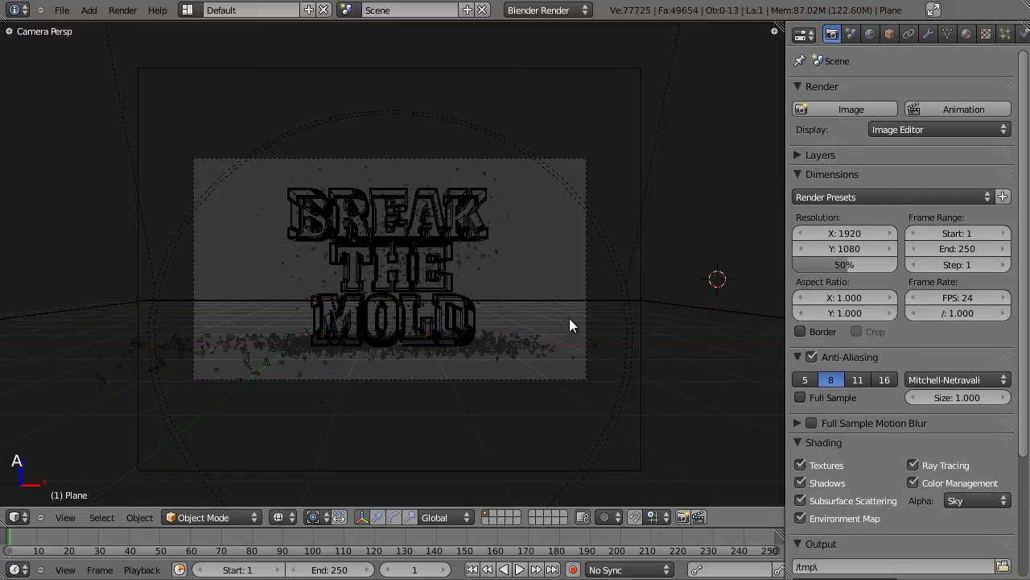
pyautogui.press('a')
pyautogui.press('F12')
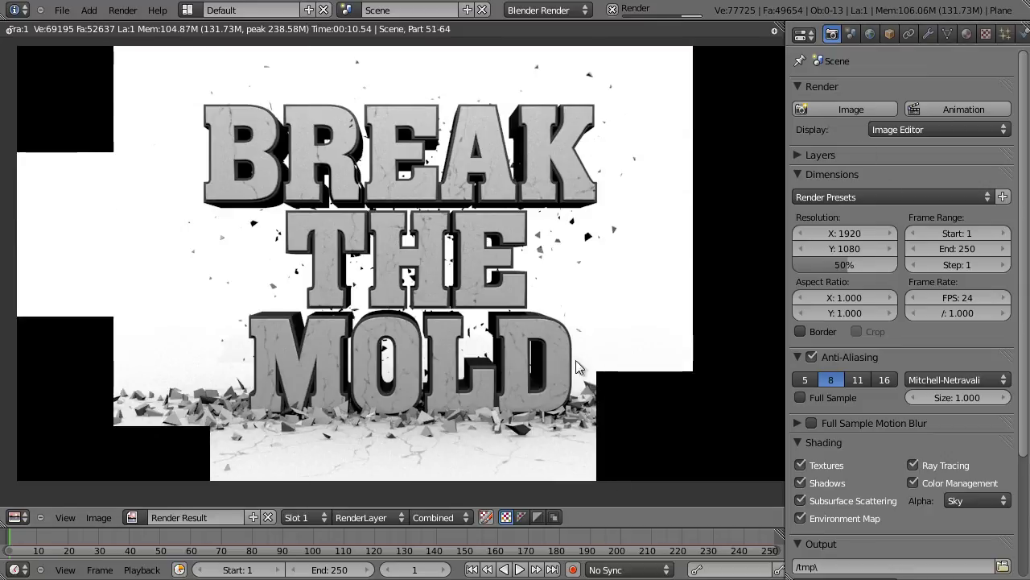
pyautogui.moveTo(506, 297)
pyautogui.mouseDown(button='middle')
pyautogui.moveTo(490, 296)
pyautogui.moveTo(544, 291)
pyautogui.moveTo(501, 287)
pyautogui.mouseUp(button='middle')
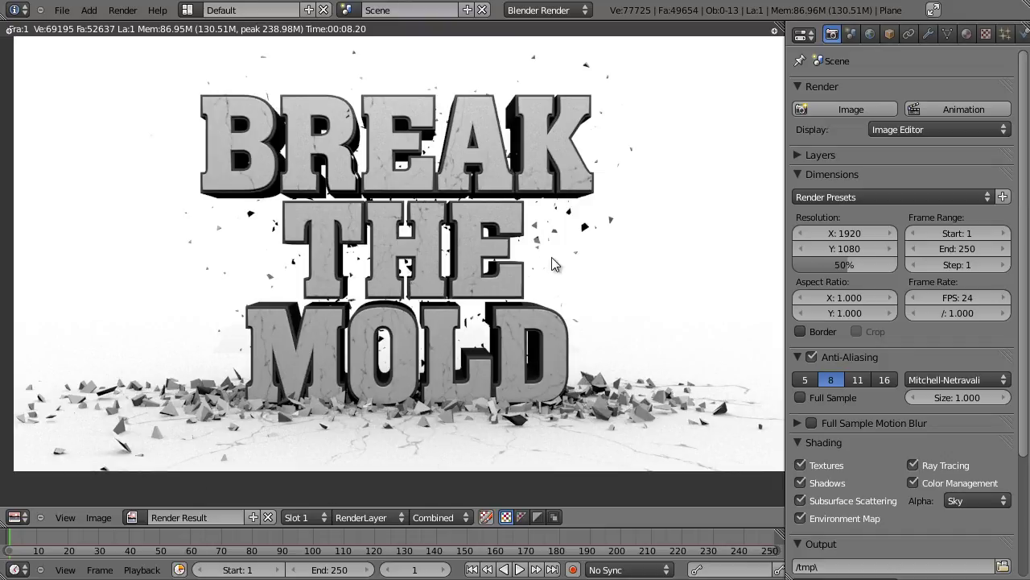
pyautogui.press('Escape')
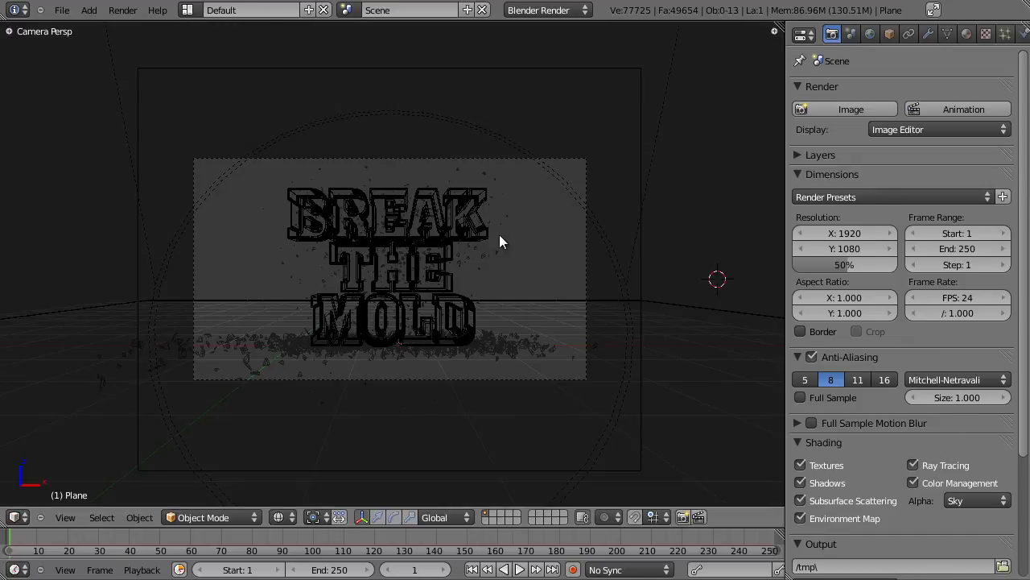
# Switch to the Compositing screen layout and merge the image editor and 3D view areas into the node editor
pyautogui.hotkey('ctrl', 'Left')
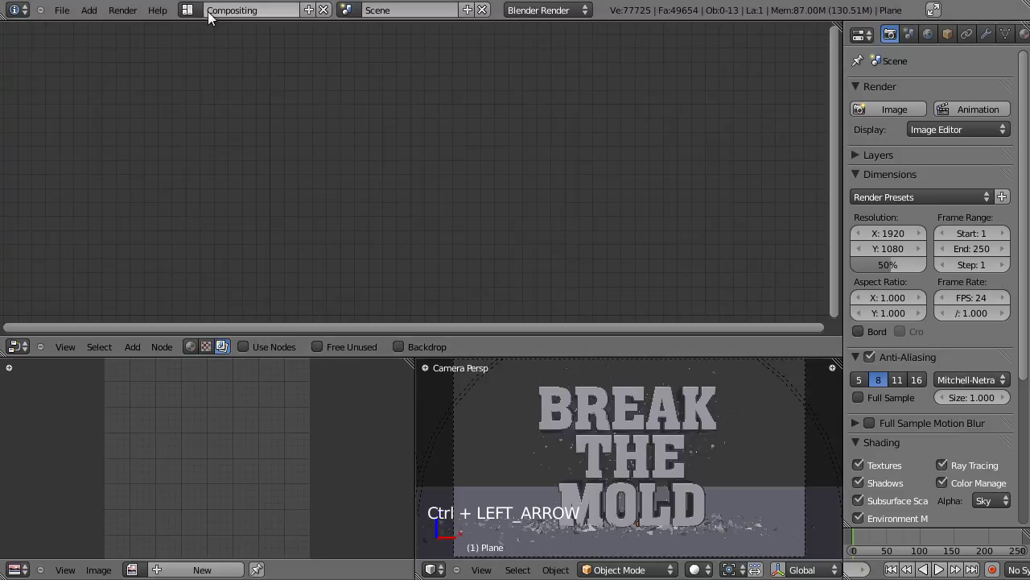
pyautogui.moveTo(409, 365); pyautogui.dragTo(223, 453)
pyautogui.moveTo(6, 359); pyautogui.dragTo(441, 433)
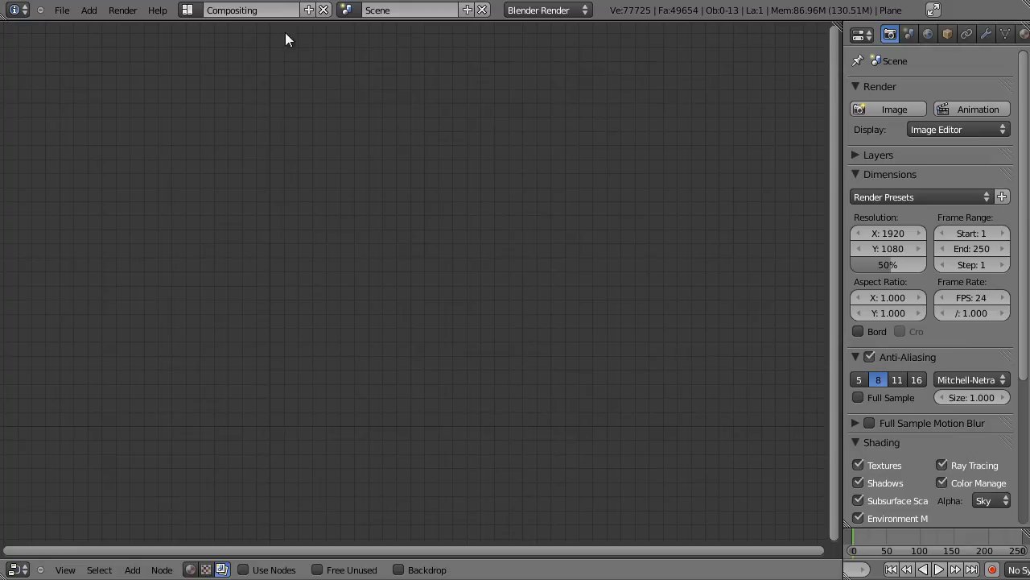
# Enable compositing nodes and spread the Render Layers and Composite nodes well apart
pyautogui.click(243, 570)
pyautogui.moveTo(337, 259); pyautogui.dragTo(257, 172)
pyautogui.moveTo(465, 228); pyautogui.dragTo(631, 131)
pyautogui.scroll(4, 595, 194)
pyautogui.moveTo(405, 169); pyautogui.dragTo(555, 363, button='middle')
pyautogui.moveTo(320, 327); pyautogui.dragTo(213, 237)
pyautogui.scroll(-2, 576, 309)
pyautogui.moveTo(774, 272); pyautogui.dragTo(777, 226)
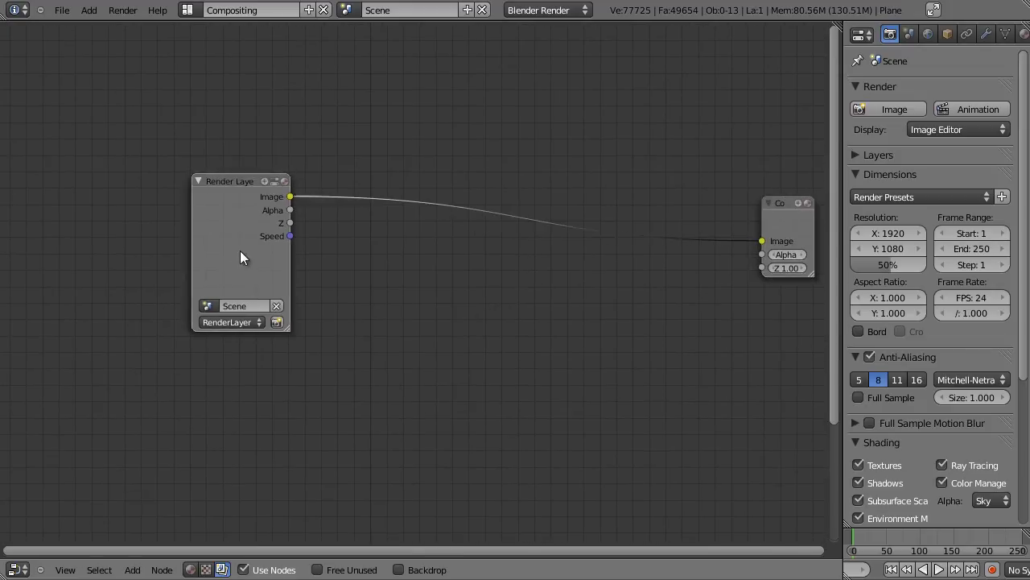
# Widen the gap between the Render Layers and Composite nodes and leave Render Layers selected
pyautogui.moveTo(252, 253); pyautogui.dragTo(192, 250)
pyautogui.scroll(4, 285, 341)
pyautogui.scroll(-5, 258, 302)
pyautogui.moveTo(362, 334); pyautogui.dragTo(275, 313, button='middle')
pyautogui.scroll(3, 330, 335)
pyautogui.scroll(-1, 274, 313)
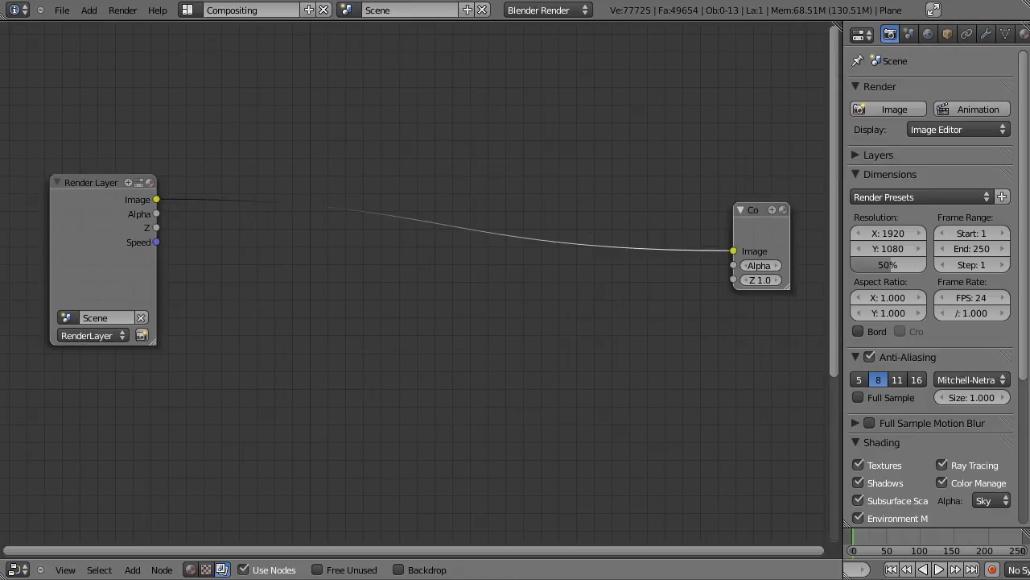
pyautogui.moveTo(100, 252); pyautogui.dragTo(91, 267)
pyautogui.moveTo(754, 231); pyautogui.dragTo(762, 229)
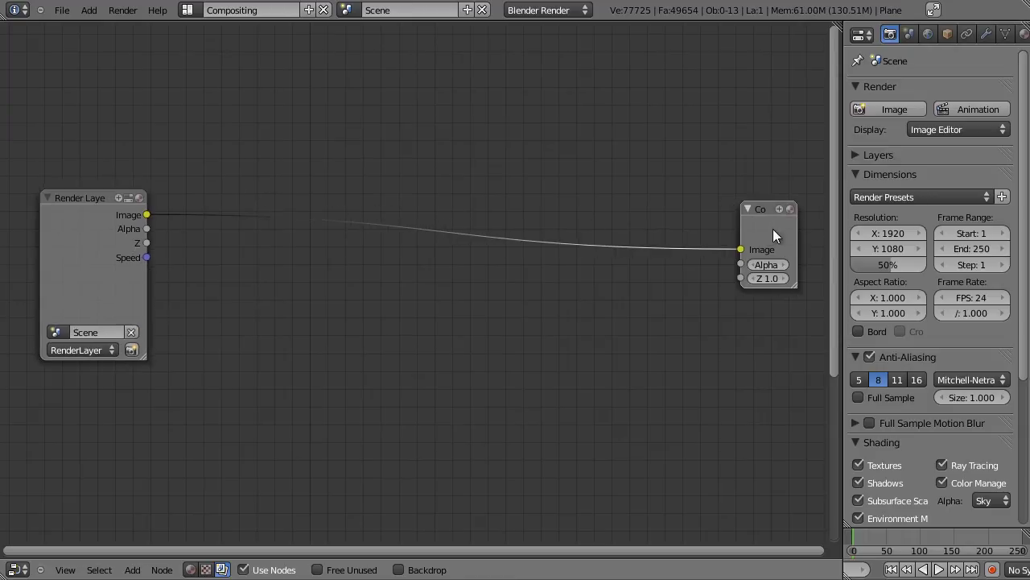
pyautogui.click(102, 261)
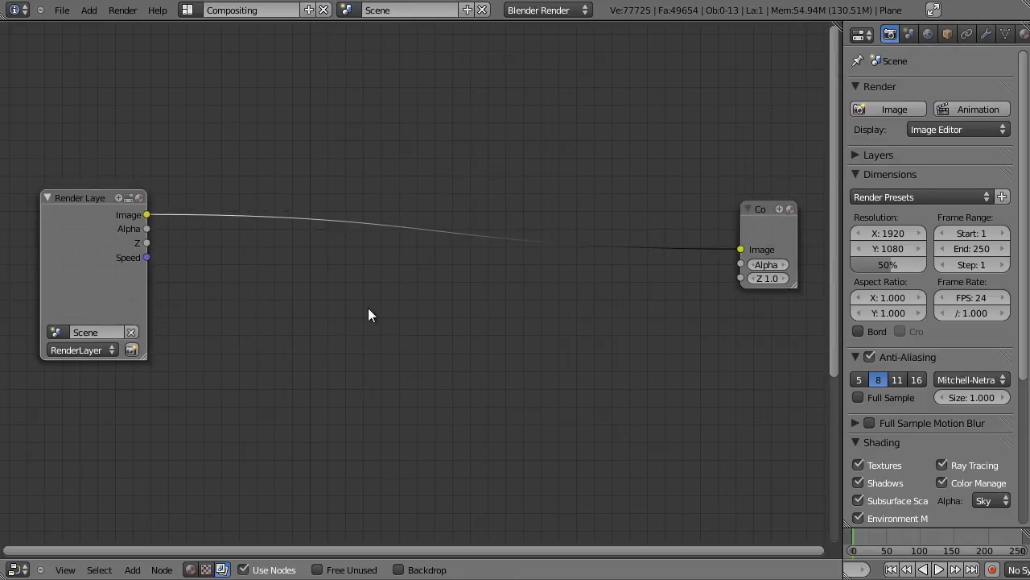
# Add a Filter node beside the Render Layers node, fed by its Image output
pyautogui.hotkey('shift', 'a')
pyautogui.moveTo(370, 311)
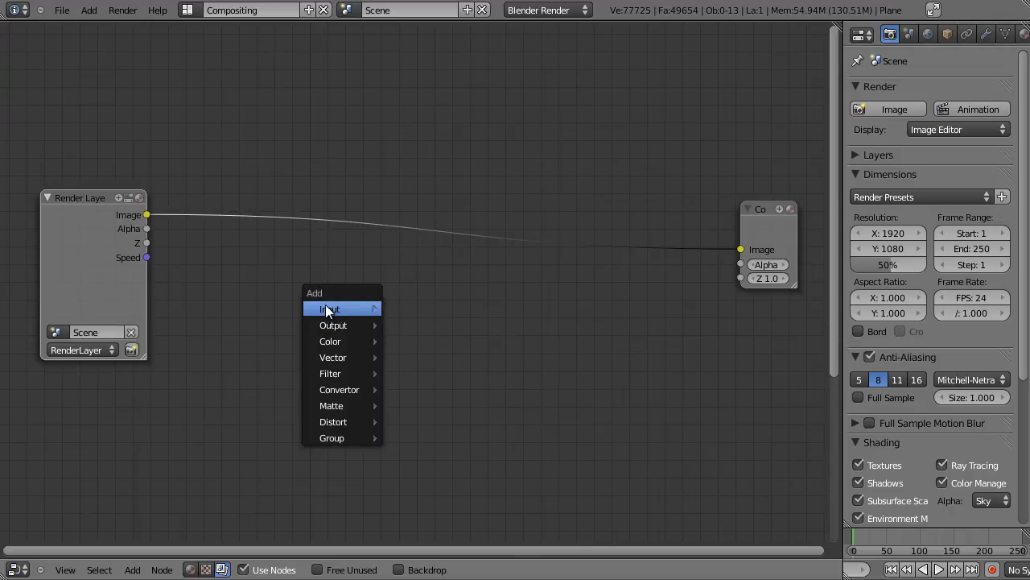
pyautogui.moveTo(363, 376)
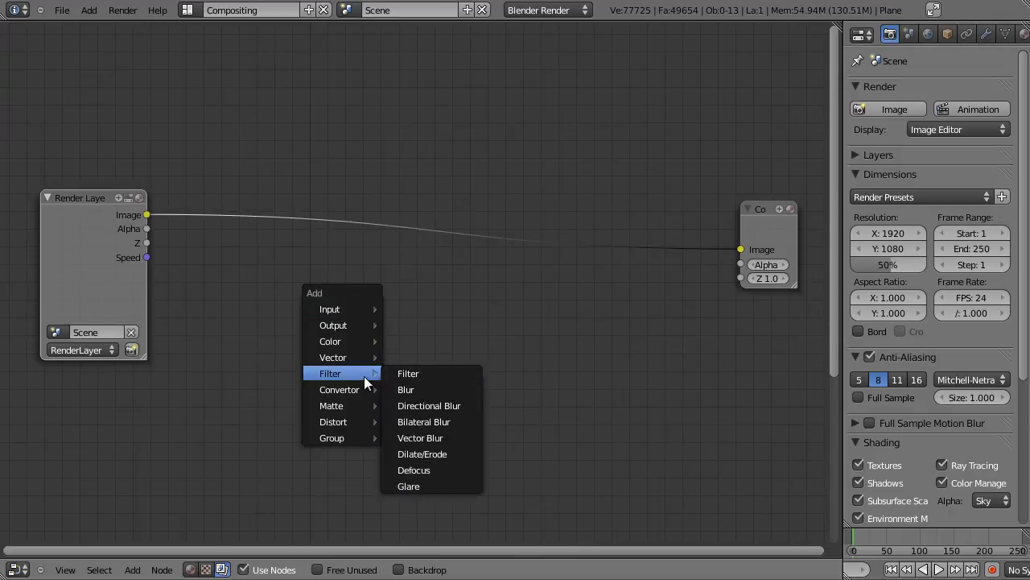
pyautogui.click(419, 373)
pyautogui.press('g')
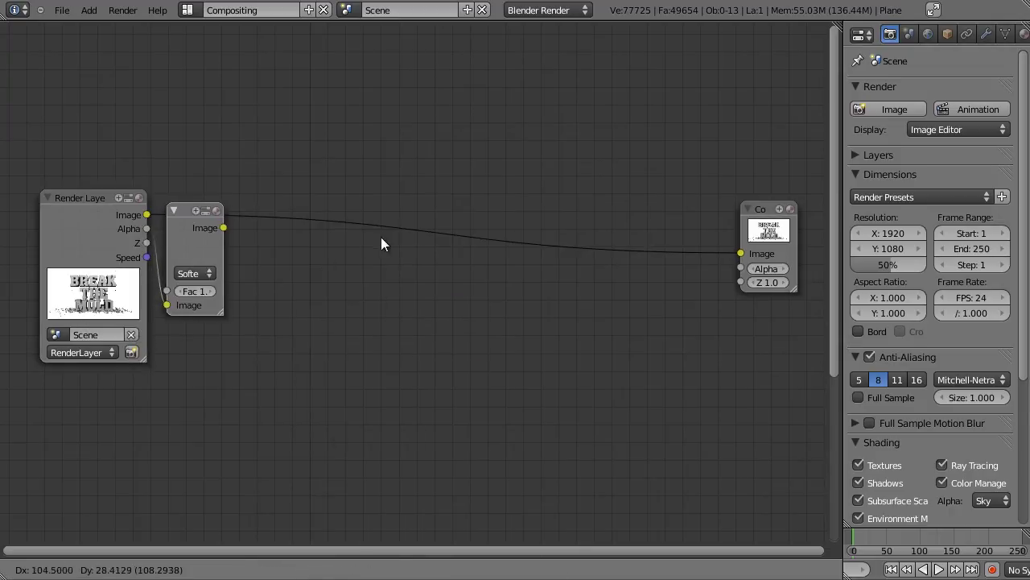
pyautogui.click(381, 239)
# Add a Viewer node fed by the Filter node and display its image as the editor's backdrop
pyautogui.scroll(3, 285, 258)
pyautogui.moveTo(140, 295); pyautogui.dragTo(307, 318, button='middle')
pyautogui.hotkey('shift', 'a')
pyautogui.moveTo(422, 211)
pyautogui.click(463, 227)
pyautogui.click(640, 150)
pyautogui.click(410, 569)
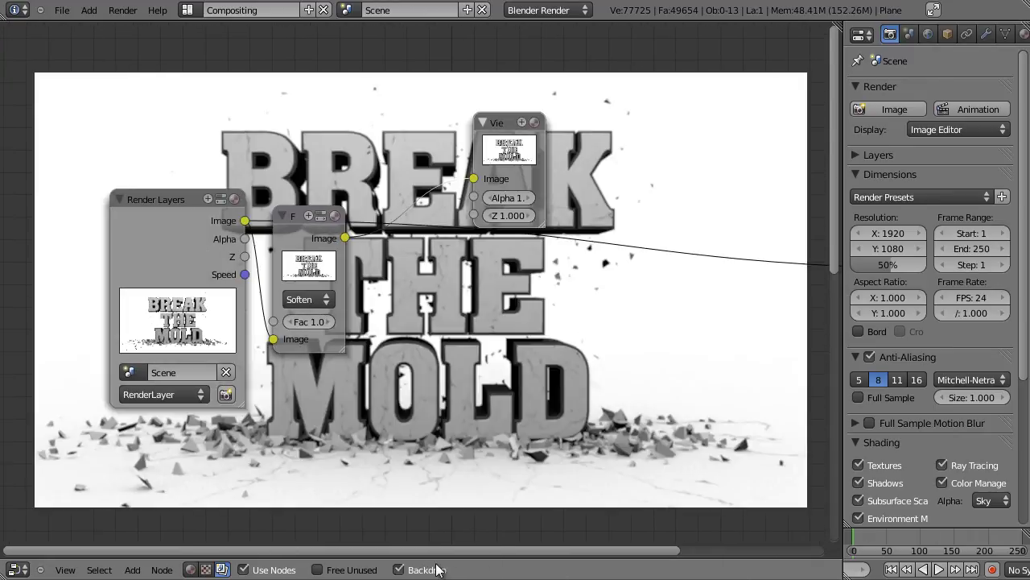
# Change the Filter node's type from Soften to Sharpen
pyautogui.moveTo(284, 255); pyautogui.dragTo(348, 201, button='middle')
pyautogui.scroll(3, 348, 199)
pyautogui.click(348, 199)
pyautogui.click(344, 259)
pyautogui.moveTo(588, 318); pyautogui.dragTo(423, 362, button='middle')
pyautogui.scroll(-2, 431, 366)
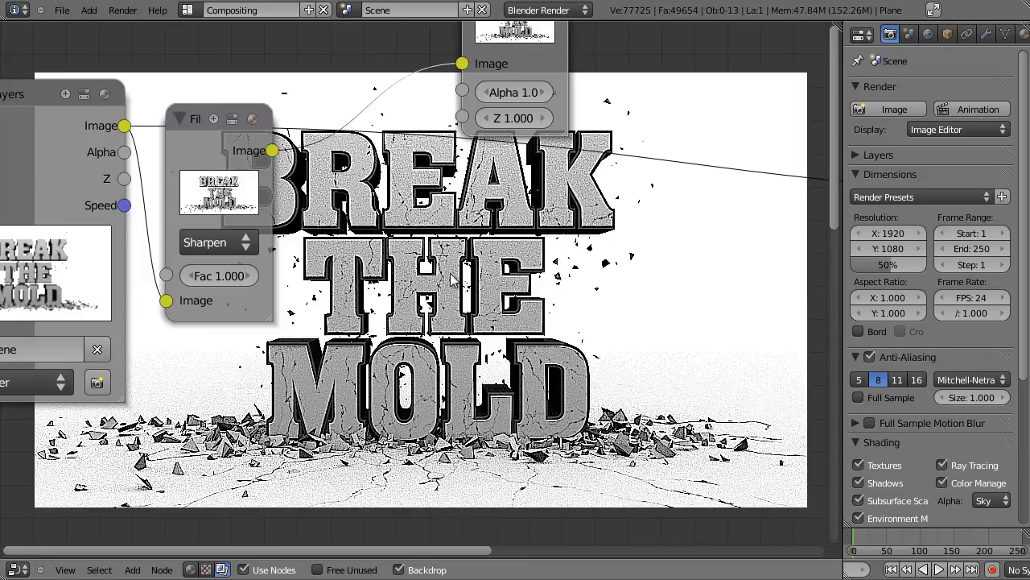
# Set the Sharpen filter's factor to 0.2
pyautogui.click(216, 279)
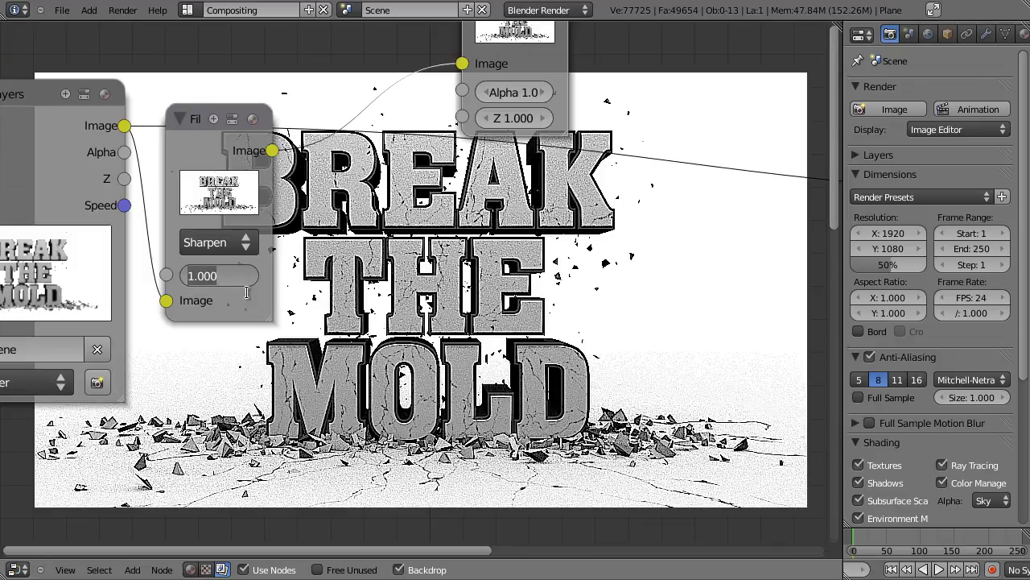
pyautogui.press('BackSpace')
pyautogui.write('0.2')
pyautogui.press('Return')
pyautogui.moveTo(454, 377); pyautogui.dragTo(502, 386, button='middle')
pyautogui.scroll(5, 522, 392)
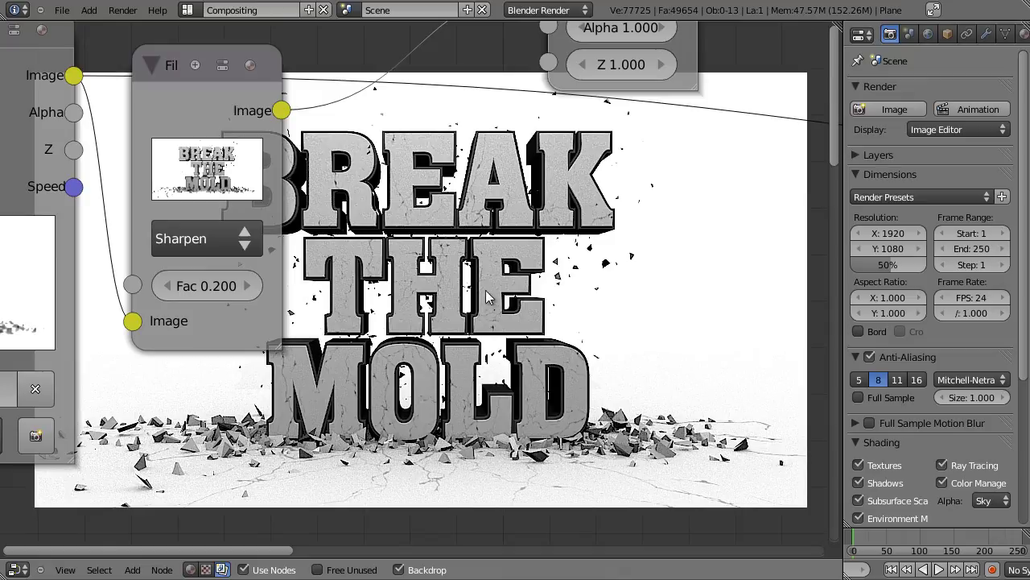
pyautogui.scroll(-1, 409, 298)
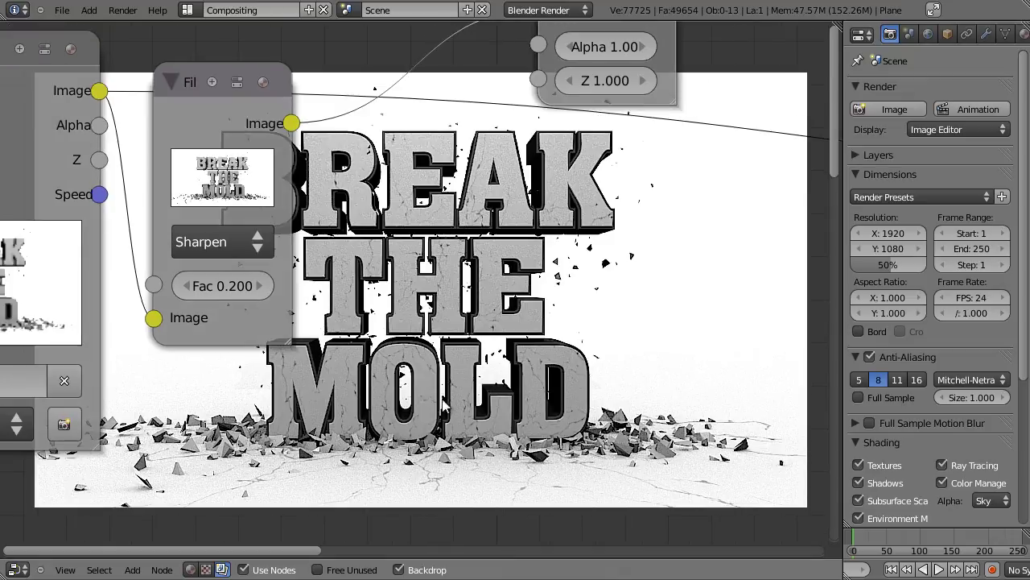
pyautogui.moveTo(426, 357); pyautogui.dragTo(385, 283, button='middle')
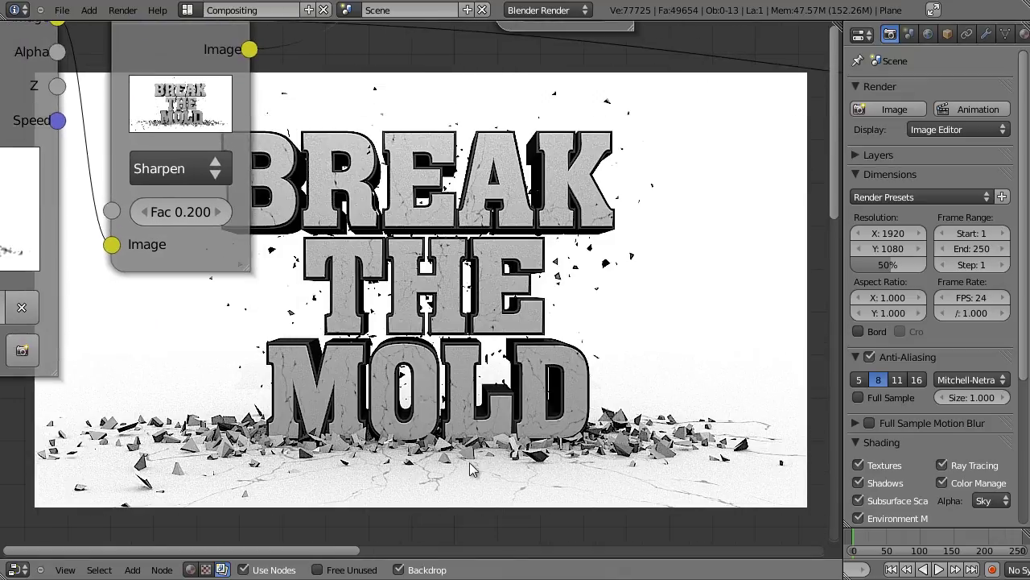
# Set the Sharpen filter's factor to 0 to compare the unsharpened image, and restore it to 0.2
pyautogui.click(180, 212)
pyautogui.write('0')
pyautogui.press('Return')
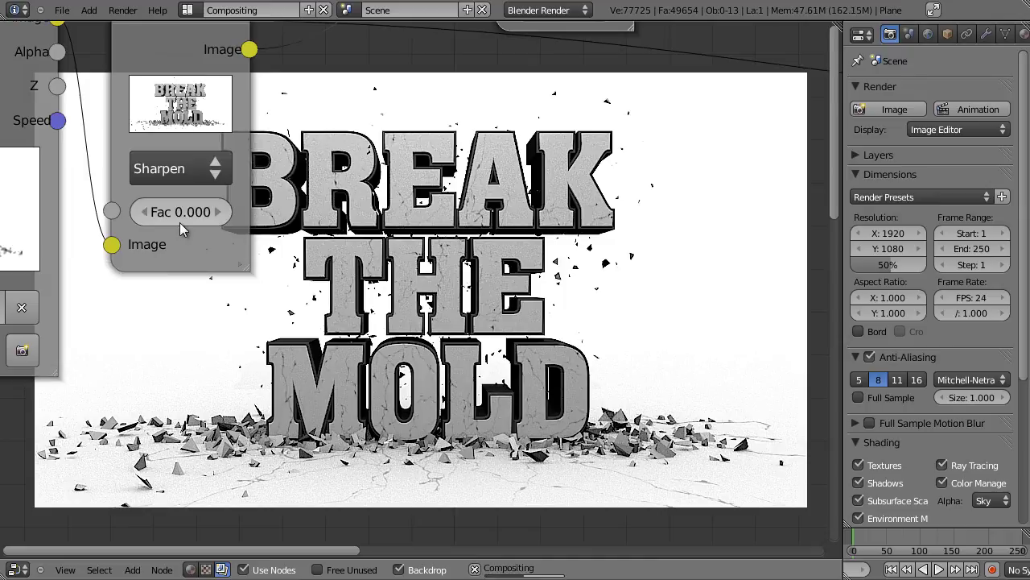
pyautogui.moveTo(386, 305); pyautogui.dragTo(256, 238, button='middle')
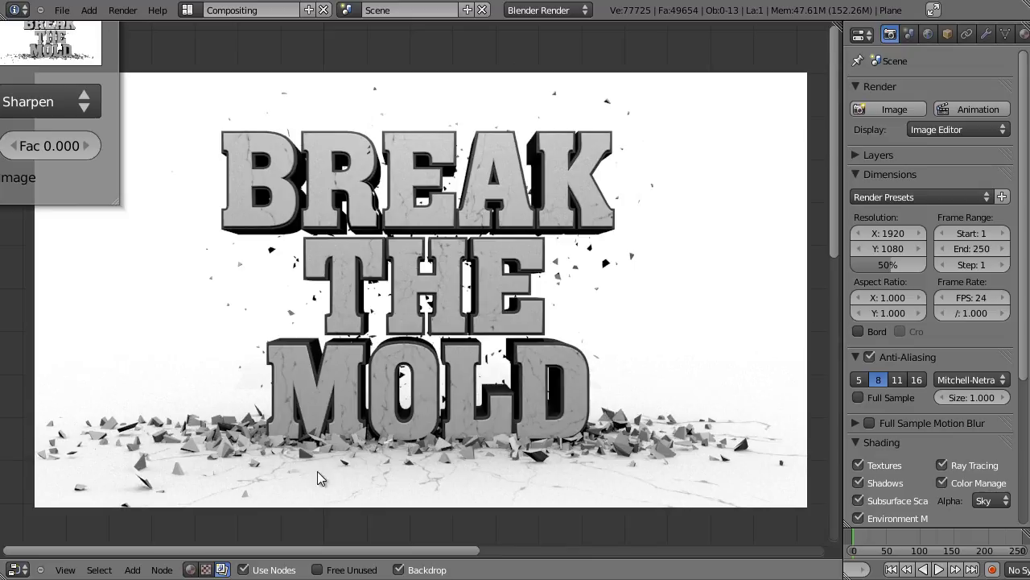
pyautogui.click(80, 139)
pyautogui.write('.2')
pyautogui.press('Return')
# Delete the Viewer node connected to the Sharpen filter
pyautogui.moveTo(396, 271); pyautogui.dragTo(510, 381, button='middle')
pyautogui.scroll(-6, 483, 338)
pyautogui.moveTo(506, 66); pyautogui.dragTo(423, 117)
pyautogui.press('x')
pyautogui.moveTo(314, 213); pyautogui.dragTo(269, 149, button='middle')
pyautogui.scroll(-3, 387, 242)
# Add a Vector Blur node after the Sharpen filter, fed by its Image output
pyautogui.hotkey('shift', 'a')
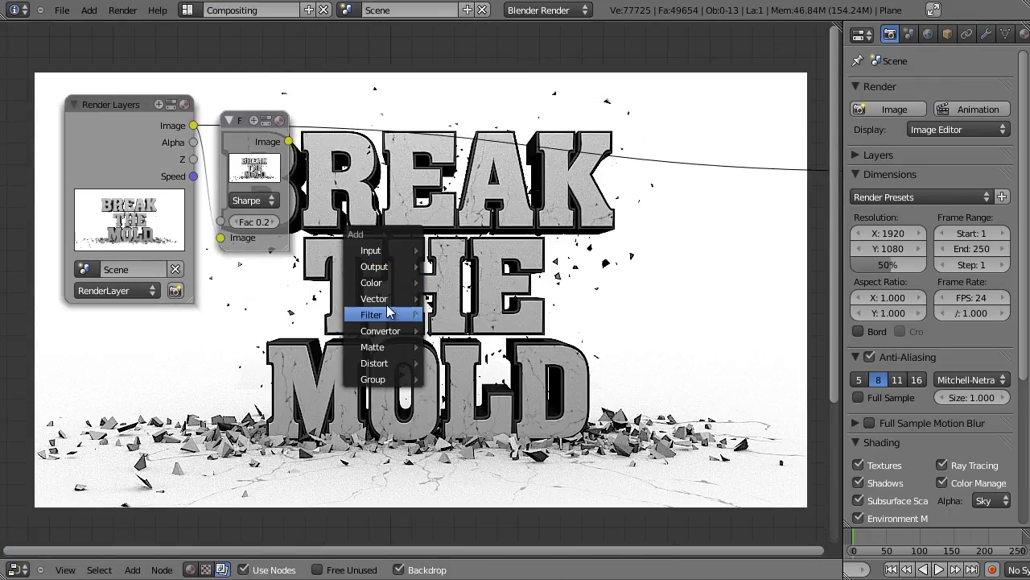
pyautogui.moveTo(387, 315)
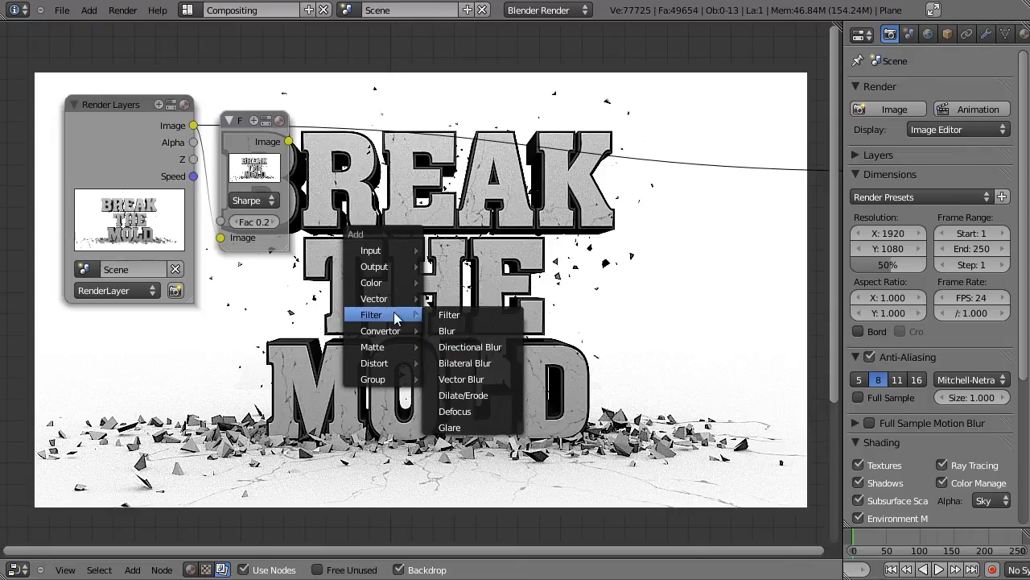
pyautogui.click(470, 379)
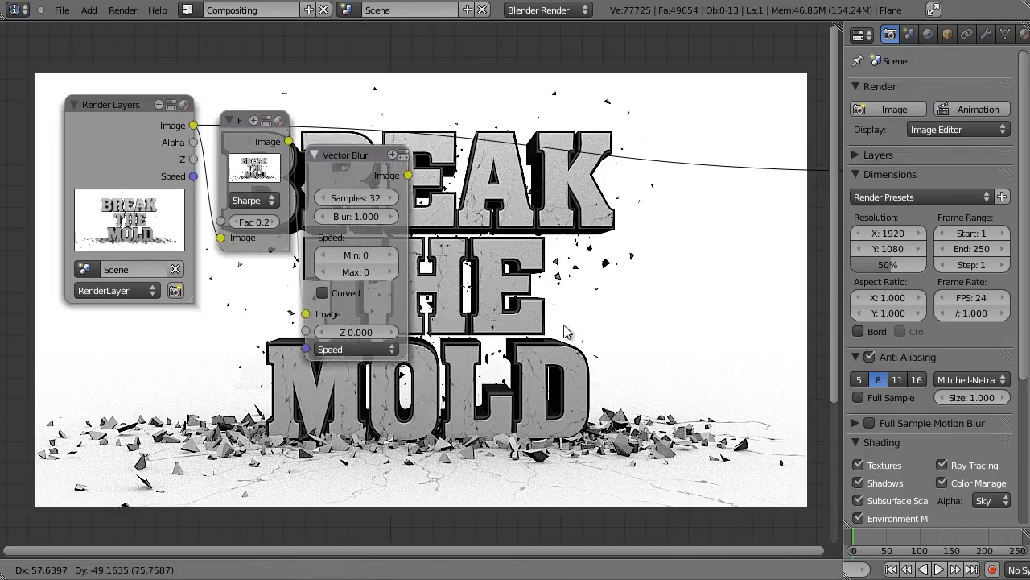
pyautogui.click(561, 326)
pyautogui.scroll(2, 563, 330)
# Add a new Viewer node and connect the Vector Blur node's Image output to it
pyautogui.hotkey('shift', 'a')
pyautogui.moveTo(511, 251)
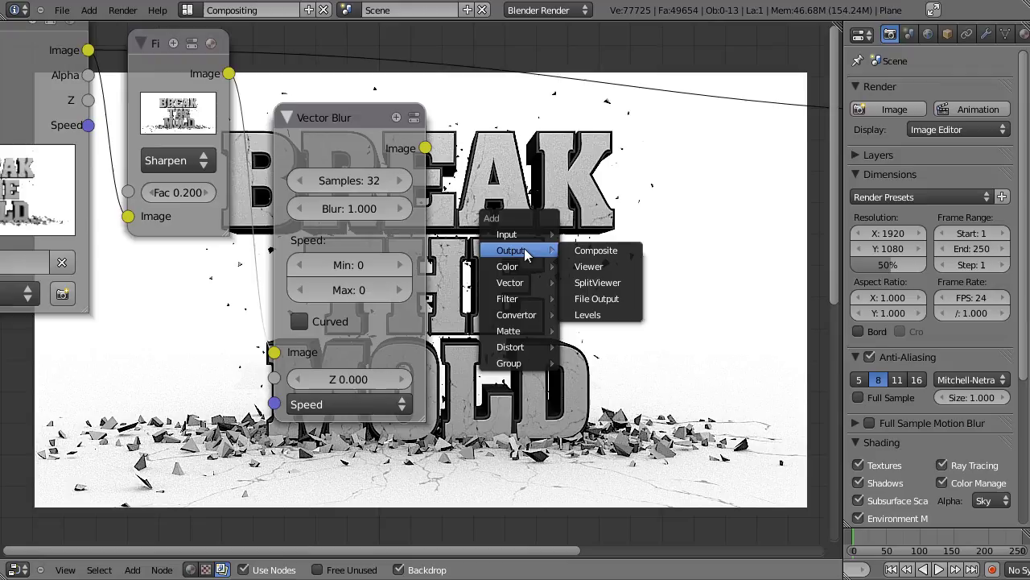
pyautogui.click(575, 266)
pyautogui.click(522, 88)
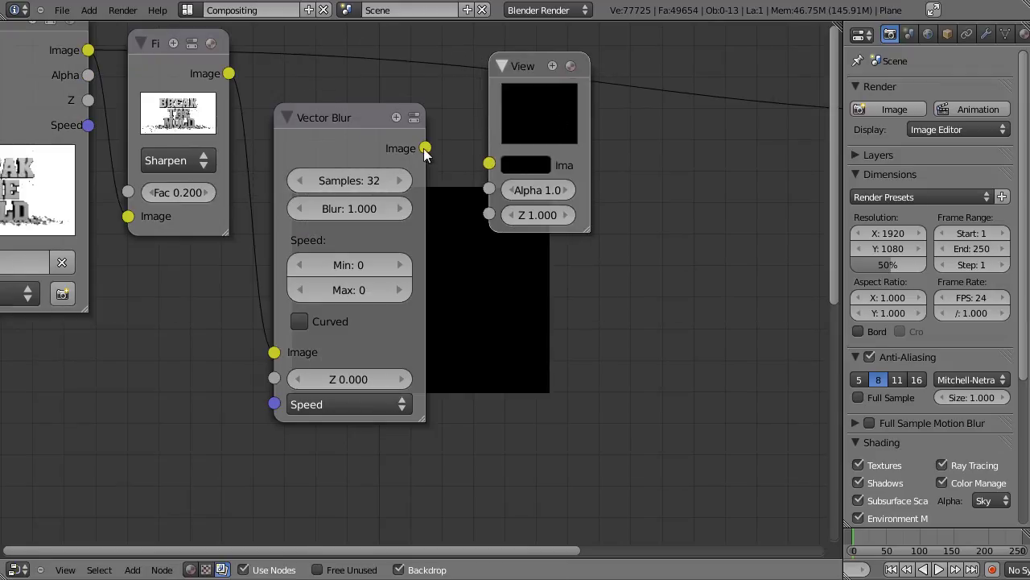
pyautogui.moveTo(424, 148); pyautogui.dragTo(488, 163)
pyautogui.scroll(-2, 318, 200)
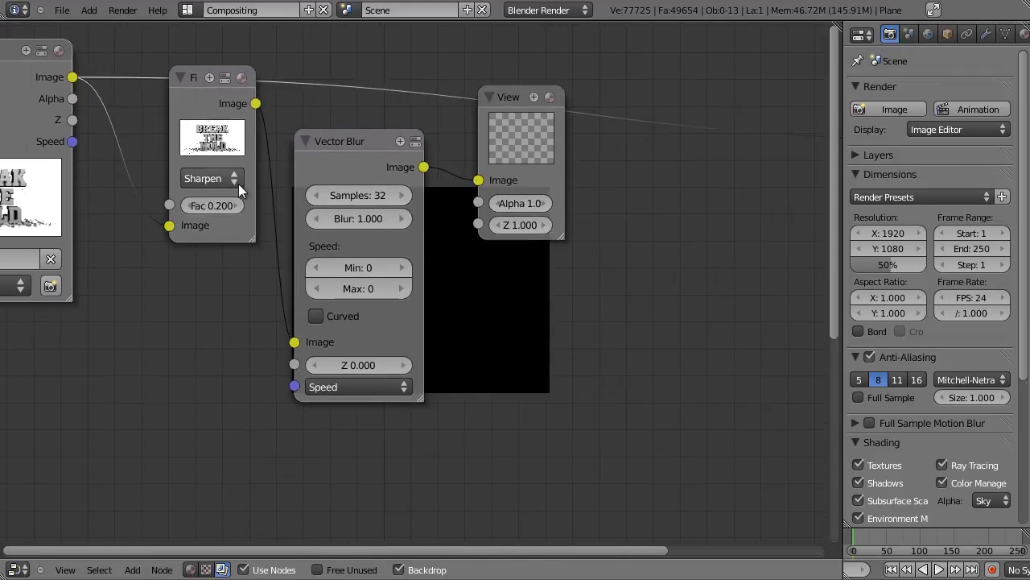
# Move the Sharpen filter upward and connect the Speed and Z outputs of Render Layers to the Vector Blur node
pyautogui.moveTo(190, 179); pyautogui.dragTo(277, 164, button='middle')
pyautogui.moveTo(310, 64); pyautogui.dragTo(328, 3)
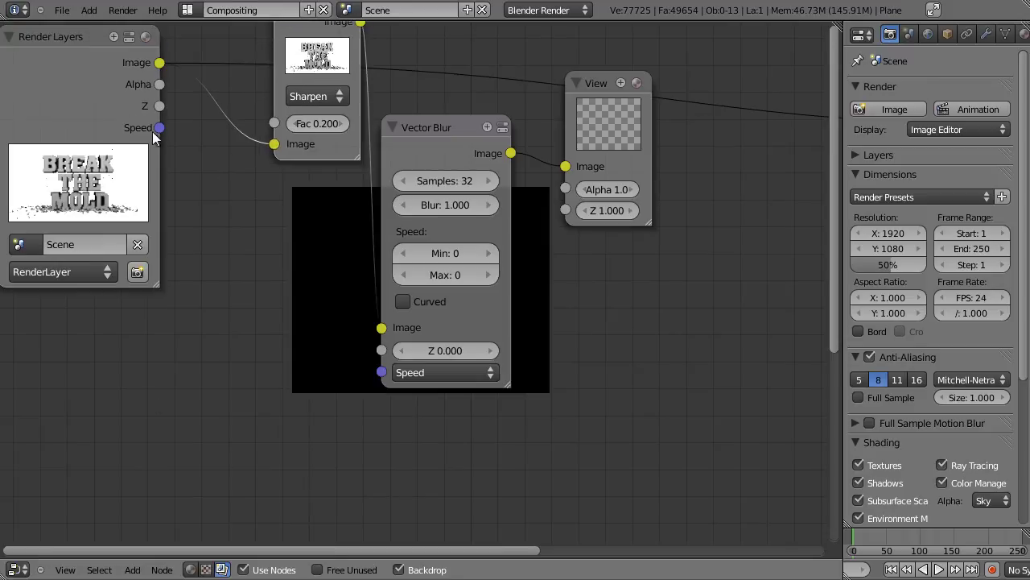
pyautogui.moveTo(250, 253); pyautogui.dragTo(179, 169)
pyautogui.moveTo(214, 189); pyautogui.dragTo(381, 371)
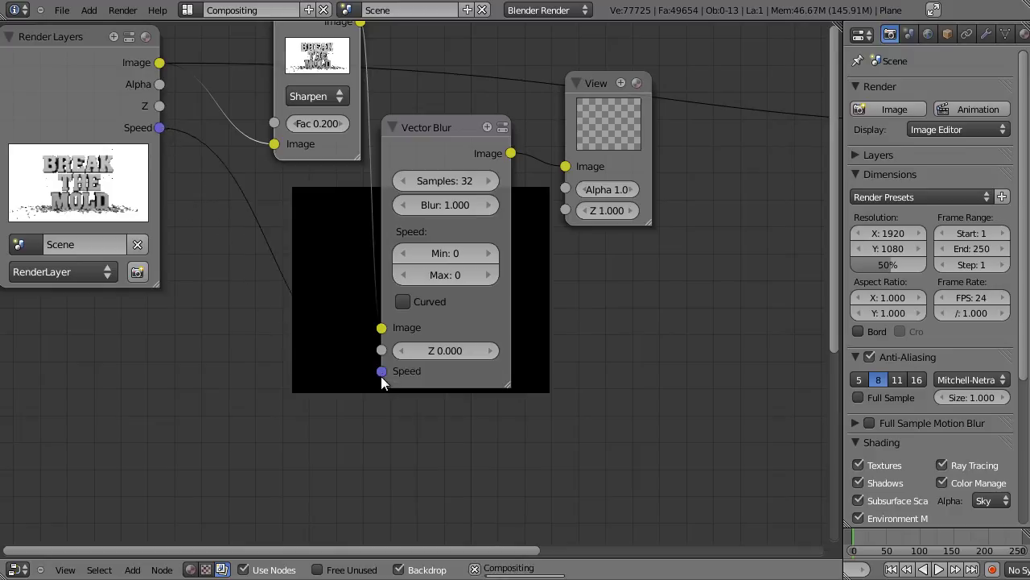
pyautogui.moveTo(168, 108); pyautogui.dragTo(382, 349)
# Check the motion blur on the flying rocks and set the Vector Blur node's blur amount to 0.5
pyautogui.moveTo(653, 337); pyautogui.dragTo(428, 223, button='middle')
pyautogui.scroll(1, 604, 267)
pyautogui.scroll(3, 604, 267)
pyautogui.moveTo(295, 303); pyautogui.dragTo(207, 273, button='middle')
pyautogui.moveTo(367, 198); pyautogui.dragTo(598, 401, button='middle')
pyautogui.scroll(-1, 403, 338)
pyautogui.moveTo(222, 291); pyautogui.dragTo(133, 260, button='middle')
pyautogui.click(201, 151)
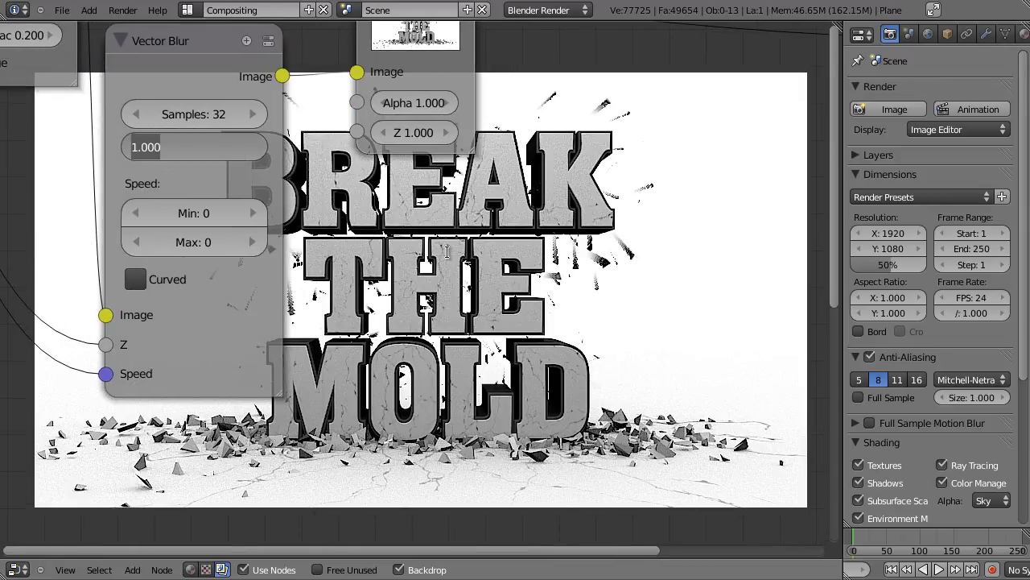
pyautogui.write('0.5')
pyautogui.press('Return')
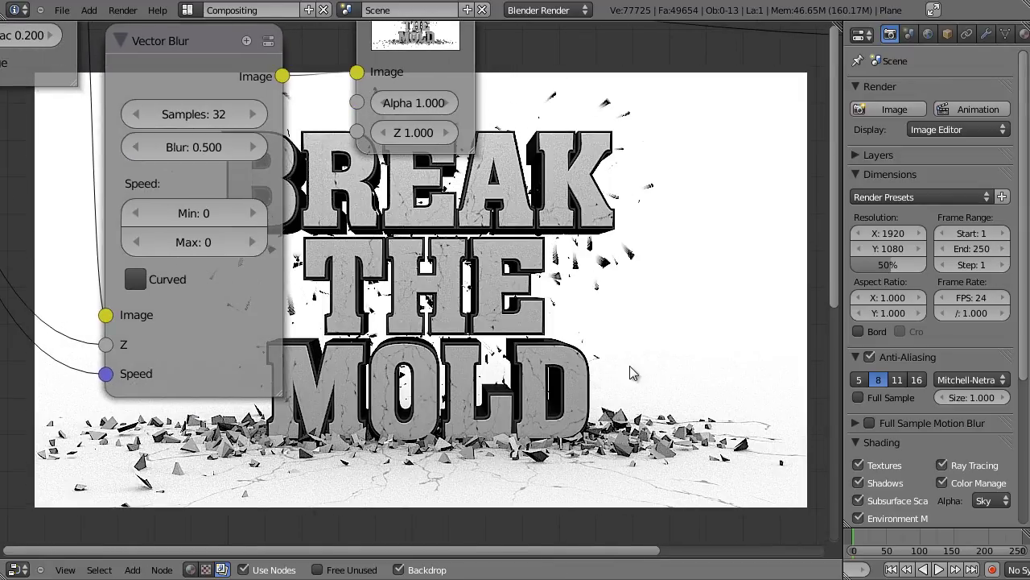
# Enable the Curved option on the Vector Blur node
pyautogui.moveTo(609, 426); pyautogui.dragTo(432, 308, button='middle')
pyautogui.moveTo(396, 221); pyautogui.dragTo(547, 252, button='middle')
pyautogui.click(56, 272)
pyautogui.scroll(-3, 483, 242)
pyautogui.moveTo(443, 170); pyautogui.dragTo(389, 192, button='middle')
pyautogui.scroll(-2, 290, 182)
pyautogui.scroll(3, 395, 282)
pyautogui.moveTo(395, 292); pyautogui.dragTo(507, 399, button='middle')
pyautogui.scroll(-3, 433, 225)
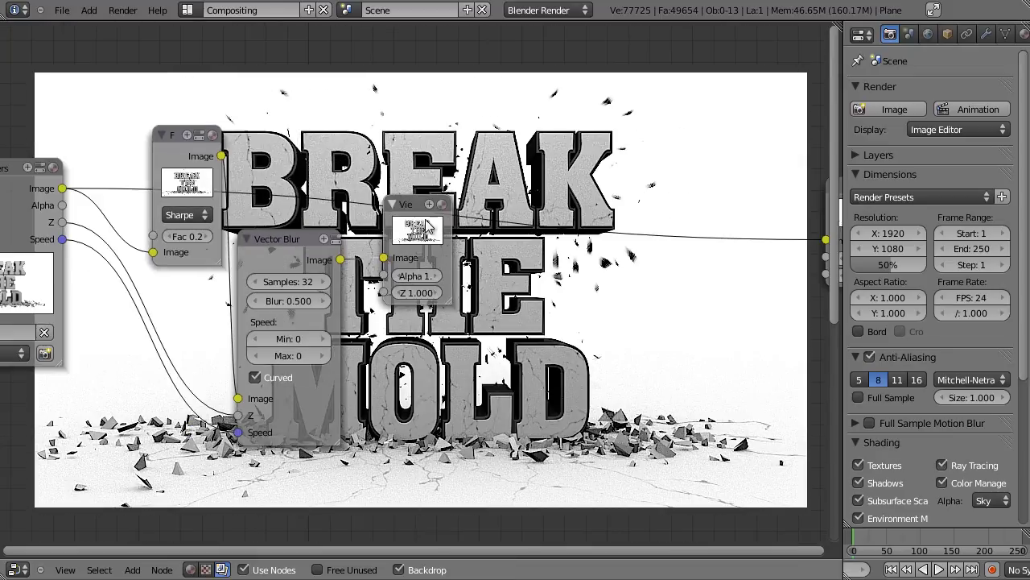
# Rearrange the Viewer and Vector Blur nodes, placing the Viewer lower and farther from the blur node
pyautogui.moveTo(434, 230); pyautogui.dragTo(554, 322)
pyautogui.moveTo(296, 245); pyautogui.dragTo(270, 262)
pyautogui.moveTo(539, 342); pyautogui.dragTo(461, 381)
# Set the Vector Blur node's samples to 50
pyautogui.moveTo(765, 319); pyautogui.dragTo(524, 290, button='middle')
pyautogui.moveTo(362, 297); pyautogui.dragTo(513, 334, button='middle')
pyautogui.moveTo(171, 395); pyautogui.dragTo(338, 326, button='middle')
pyautogui.scroll(3, 338, 298)
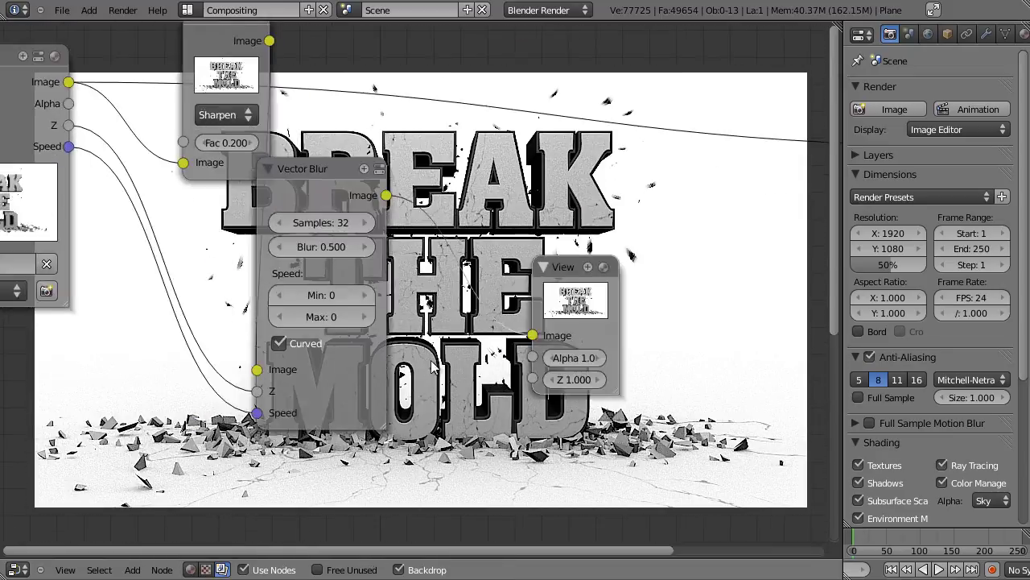
pyautogui.click(349, 229)
pyautogui.write('50')
pyautogui.press('Return')
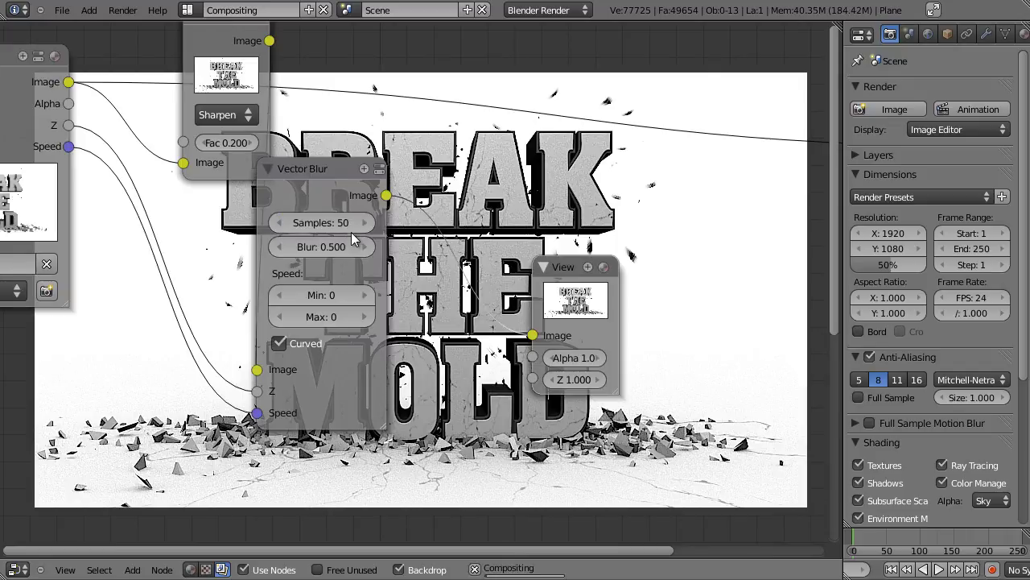
# Delete the Viewer node connected to the Vector Blur output
pyautogui.moveTo(548, 190); pyautogui.dragTo(248, 268, button='middle')
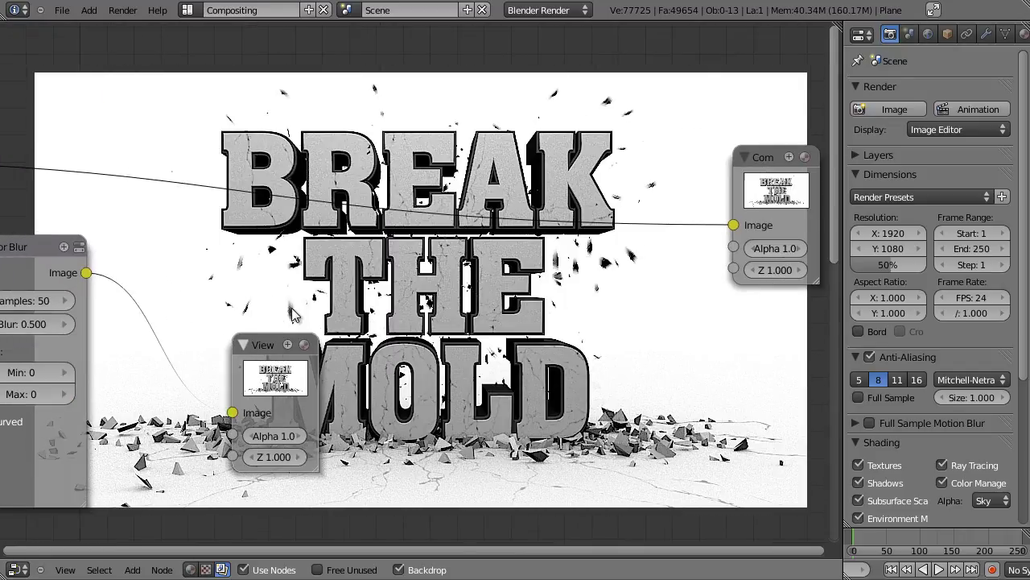
pyautogui.scroll(1, 291, 307)
pyautogui.moveTo(319, 304); pyautogui.dragTo(537, 252, button='middle')
pyautogui.scroll(-1, 499, 290)
pyautogui.moveTo(475, 310); pyautogui.dragTo(449, 312, button='middle')
pyautogui.moveTo(432, 331); pyautogui.dragTo(322, 354)
pyautogui.scroll(-2, 324, 352)
pyautogui.moveTo(359, 310); pyautogui.dragTo(282, 307, button='middle')
pyautogui.moveTo(388, 352); pyautogui.dragTo(377, 326, button='middle')
pyautogui.press('x')
# Add a Lens Distortion node beside the Vector Blur node and feed it the Vector Blur image output
pyautogui.hotkey('shift', 'a')
pyautogui.moveTo(334, 355)
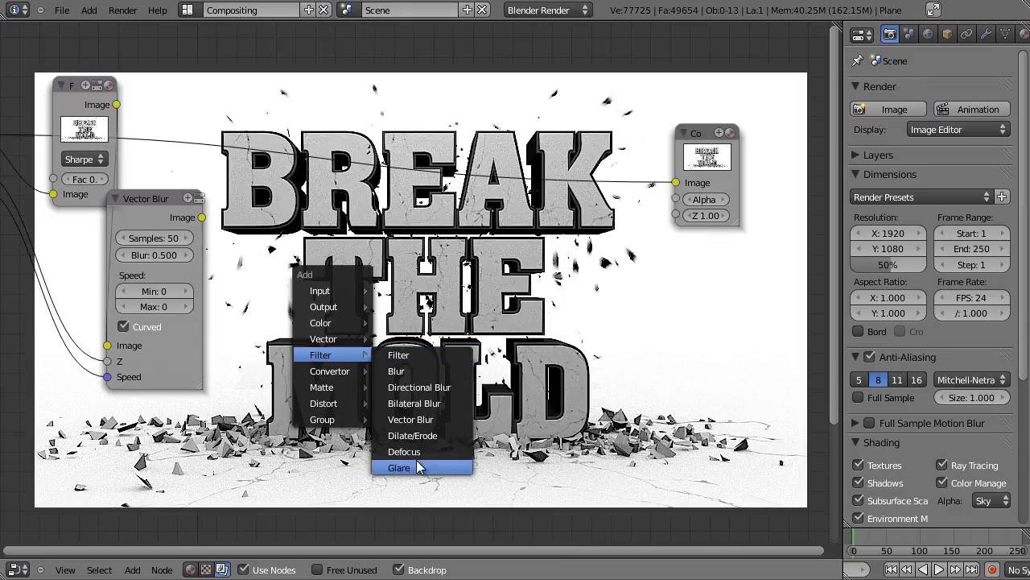
pyautogui.moveTo(326, 403)
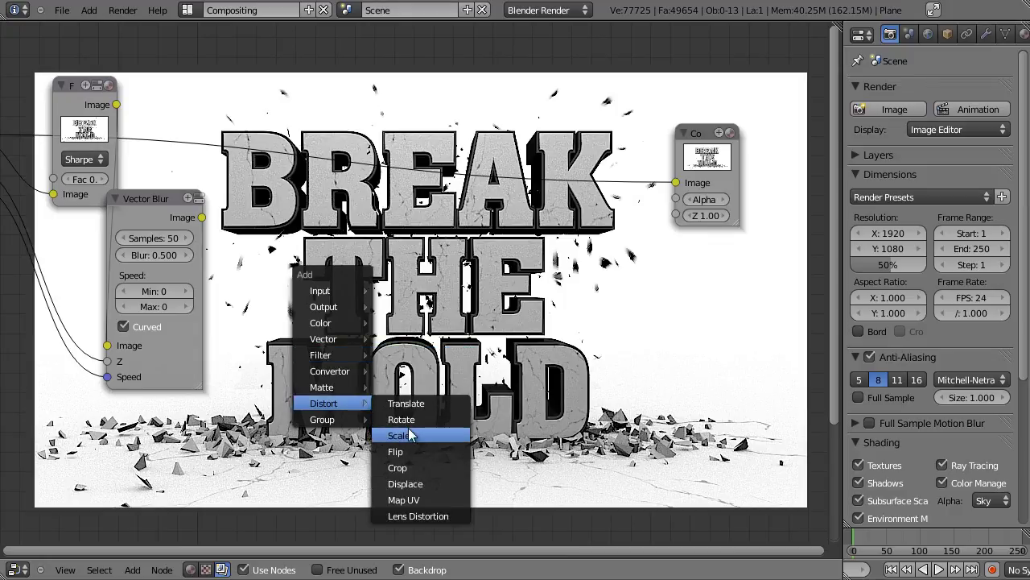
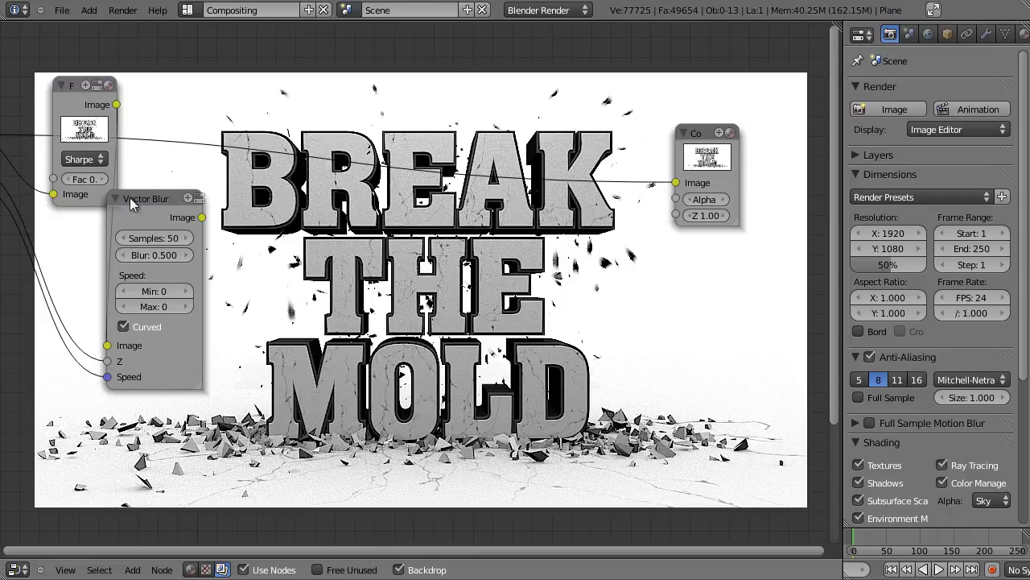
pyautogui.moveTo(157, 209); pyautogui.dragTo(165, 231)
pyautogui.hotkey('shift', 'a')
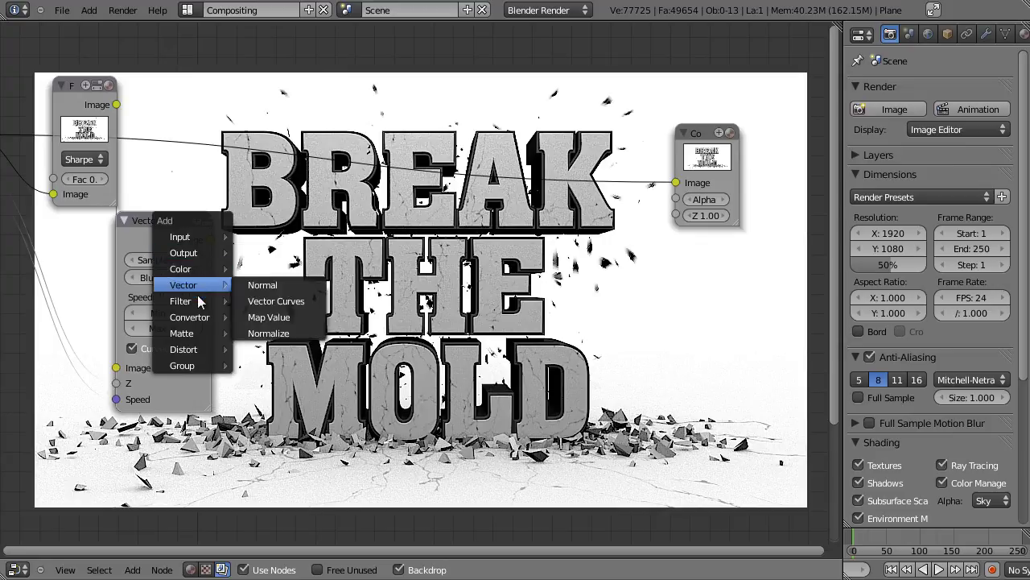
pyautogui.moveTo(197, 300)
pyautogui.moveTo(190, 344)
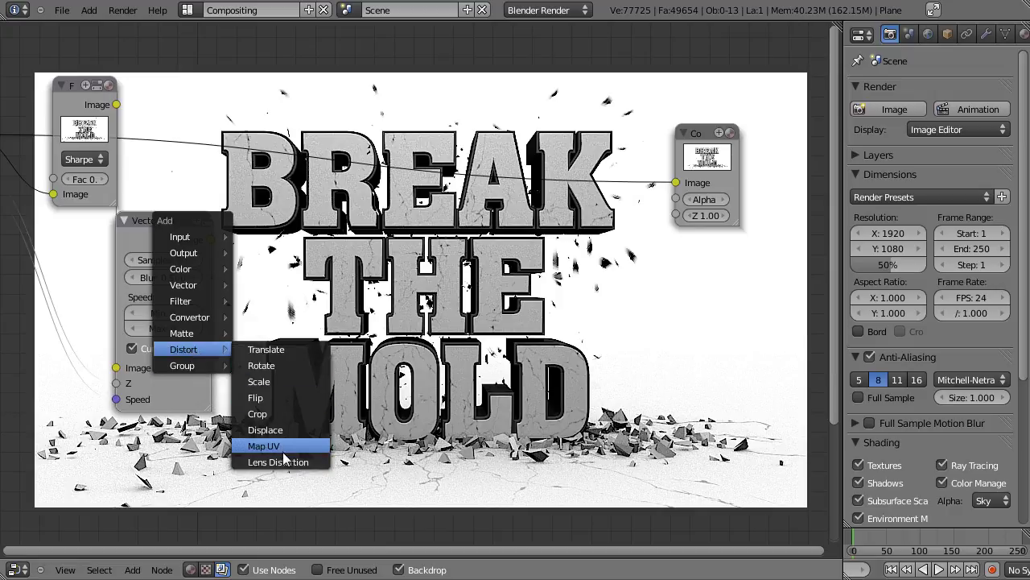
pyautogui.click(279, 462)
pyautogui.press('g')
pyautogui.click(457, 427)
pyautogui.scroll(6, 346, 307)
pyautogui.moveTo(304, 395); pyautogui.dragTo(429, 389)
pyautogui.moveTo(250, 242); pyautogui.dragTo(210, 207)
# Add a Math node beside the Lens Distortion node and connect the distorted image to its first value
pyautogui.hotkey('shift', 'a')
pyautogui.moveTo(288, 198)
pyautogui.click(367, 261)
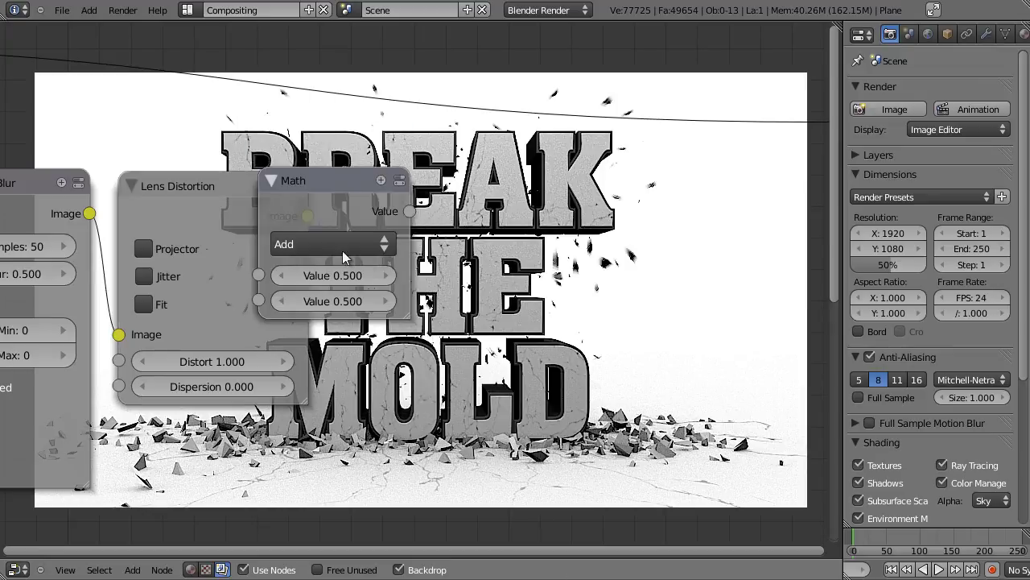
pyautogui.click(438, 233)
pyautogui.moveTo(210, 182); pyautogui.dragTo(216, 172)
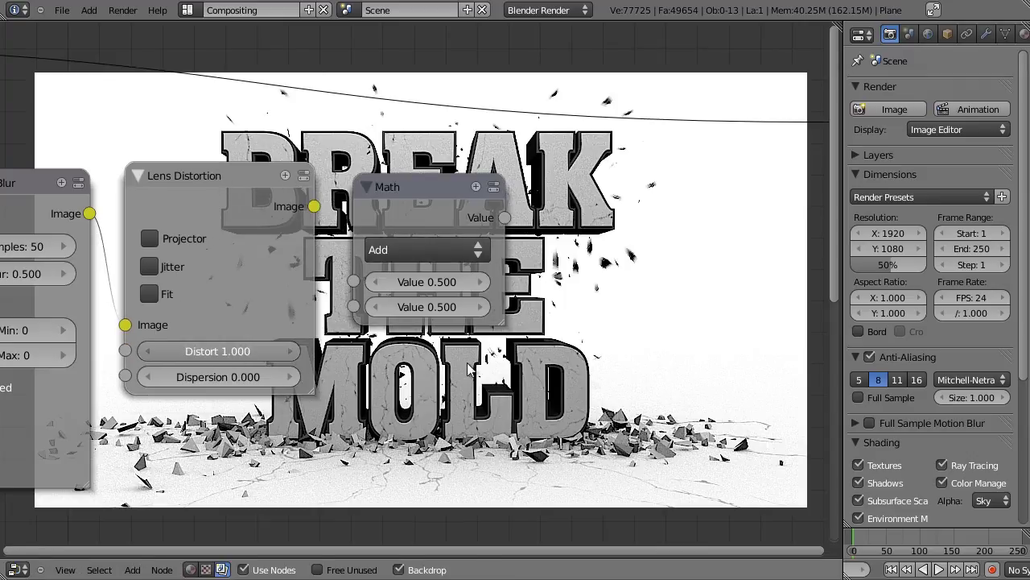
pyautogui.moveTo(426, 187); pyautogui.dragTo(436, 168)
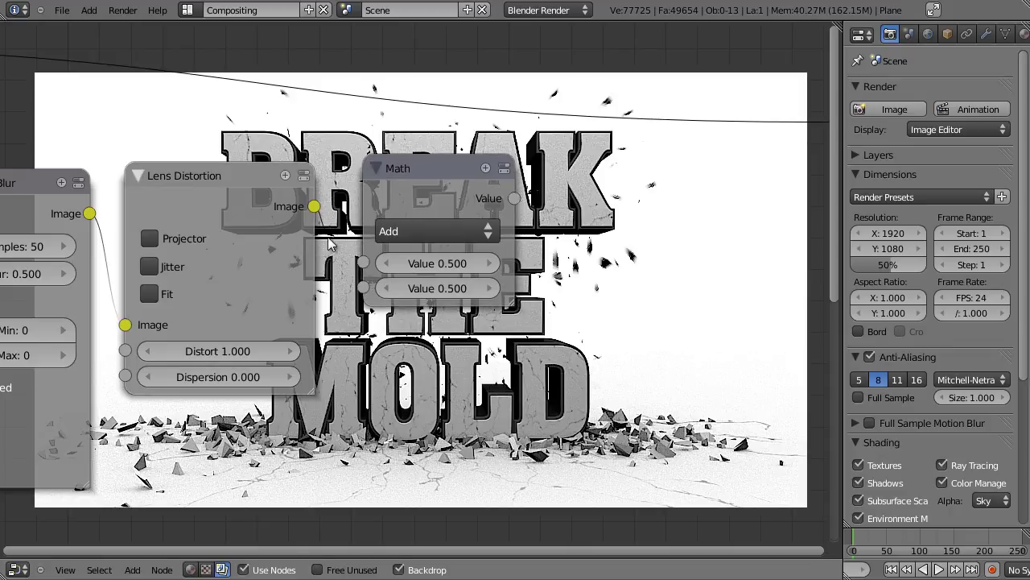
pyautogui.moveTo(350, 258); pyautogui.dragTo(363, 262)
# Set the Math node's operation to Greater Than
pyautogui.click(430, 231)
pyautogui.click(431, 231)
pyautogui.scroll(-5, 502, 288)
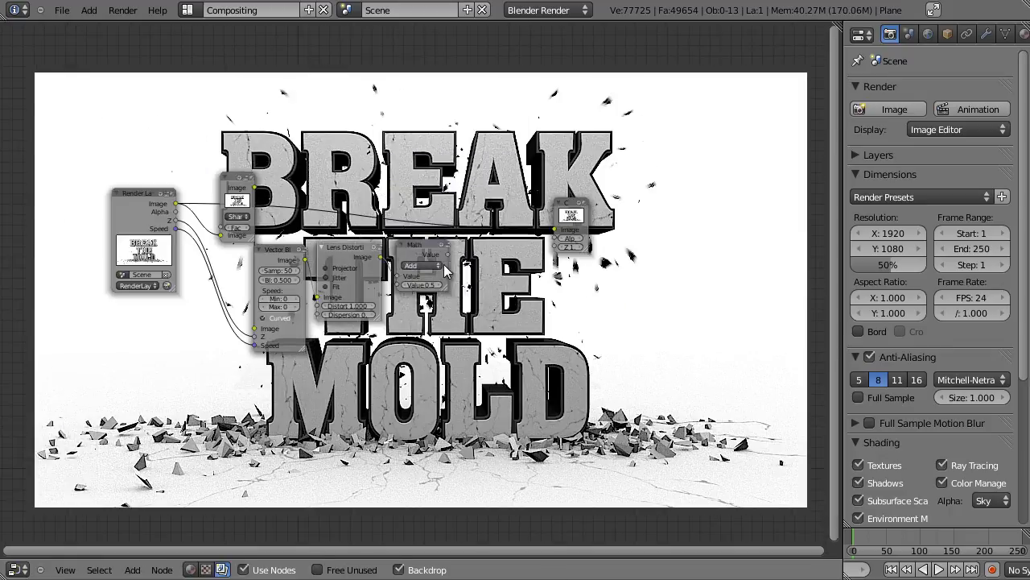
pyautogui.click(430, 265)
pyautogui.click(425, 95)
# Add a Viewer node and connect the Math node's value output to its image input
pyautogui.scroll(3, 441, 298)
pyautogui.moveTo(427, 241); pyautogui.dragTo(417, 249)
pyautogui.hotkey('shift', 'a')
pyautogui.moveTo(503, 202)
pyautogui.click(553, 218)
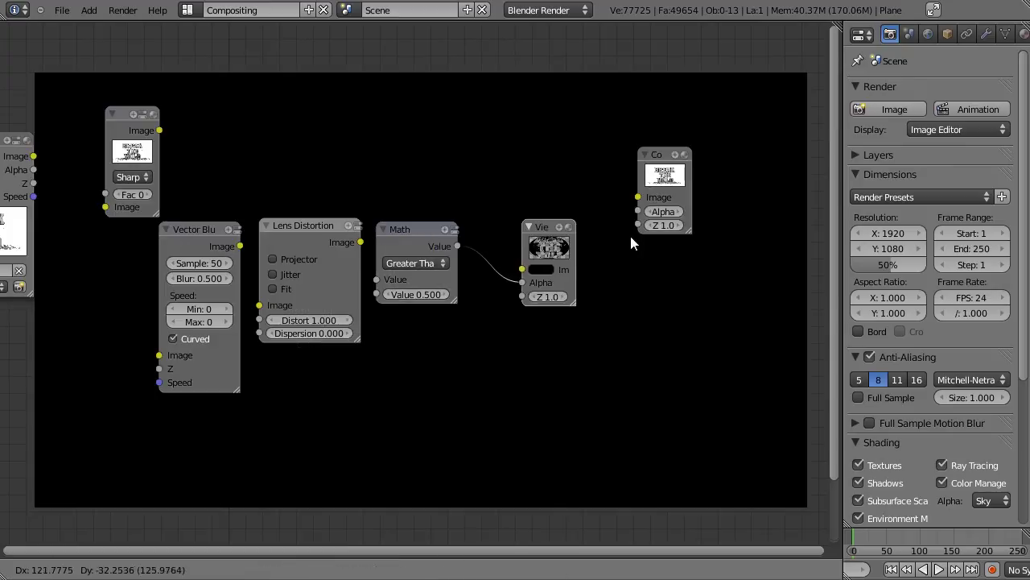
pyautogui.scroll(1, 564, 275)
pyautogui.moveTo(545, 282); pyautogui.dragTo(549, 268)
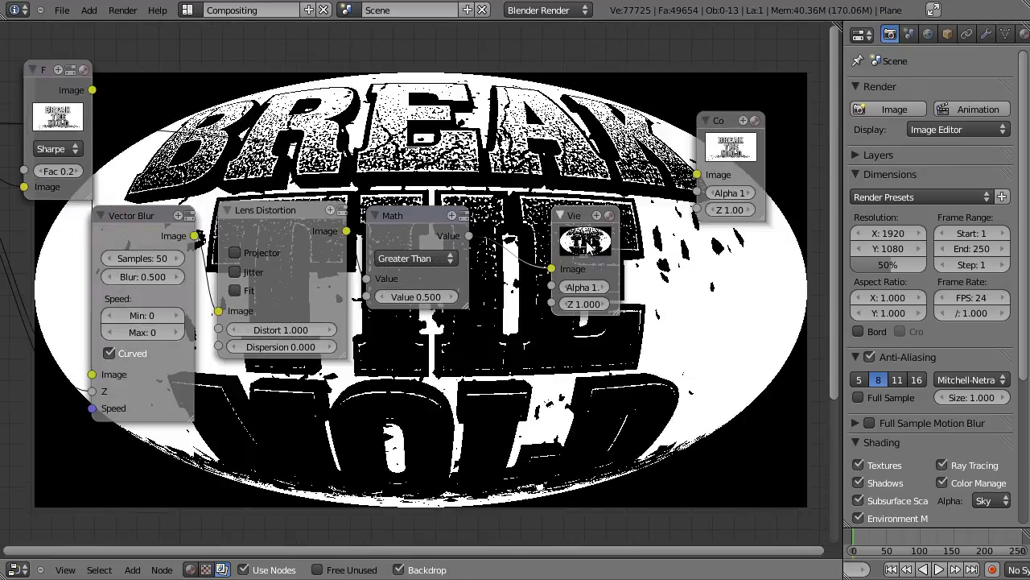
# Set the Math node's comparison value to 0
pyautogui.click(425, 301)
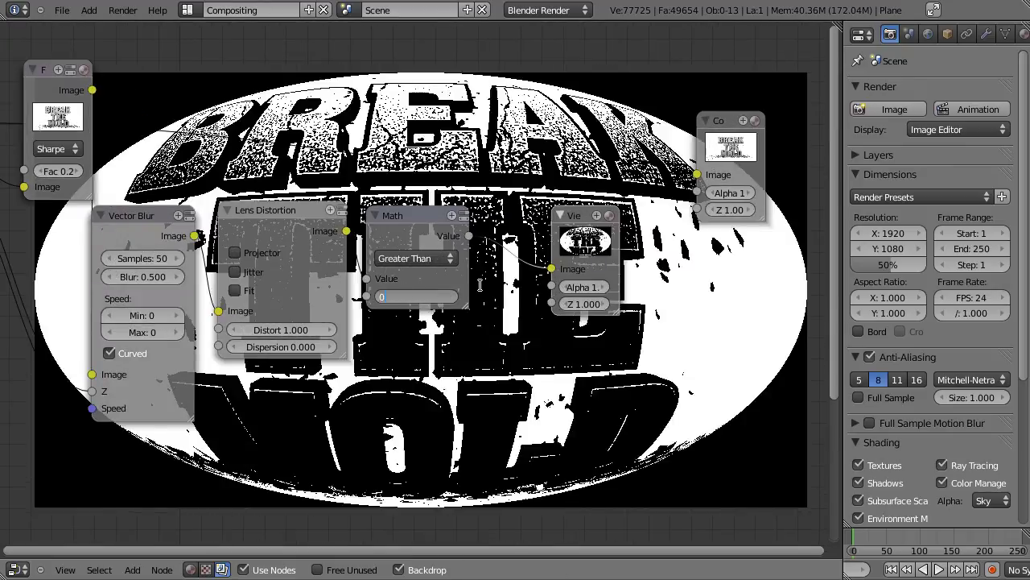
pyautogui.write('0')
pyautogui.press('Return')
# Move the Viewer node farther away and insert a Blur node between the Math and Viewer nodes
pyautogui.moveTo(442, 302); pyautogui.dragTo(273, 264, button='middle')
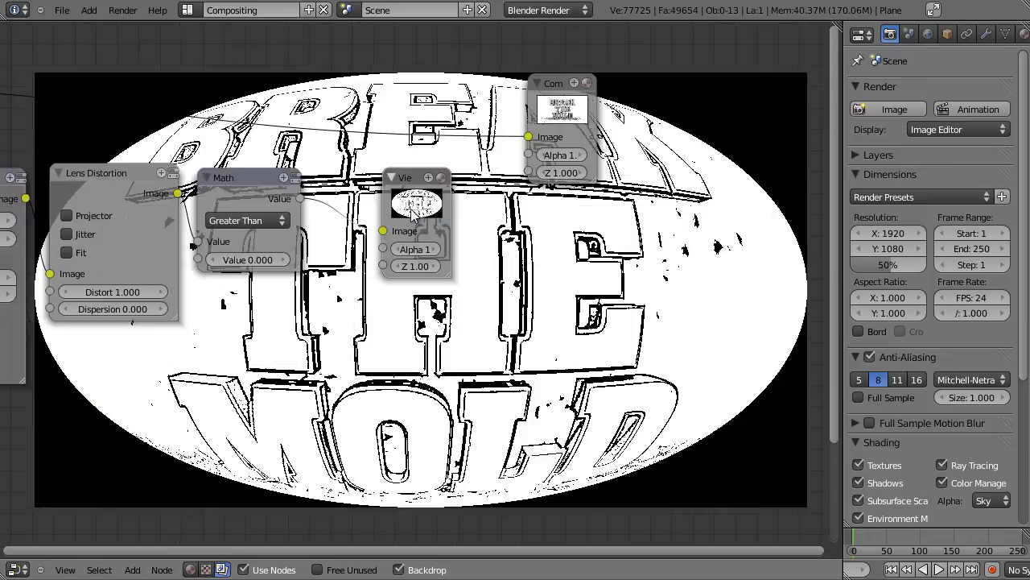
pyautogui.moveTo(412, 211); pyautogui.dragTo(562, 307)
pyautogui.hotkey('shift', 'a')
pyautogui.moveTo(378, 312)
pyautogui.click(427, 302)
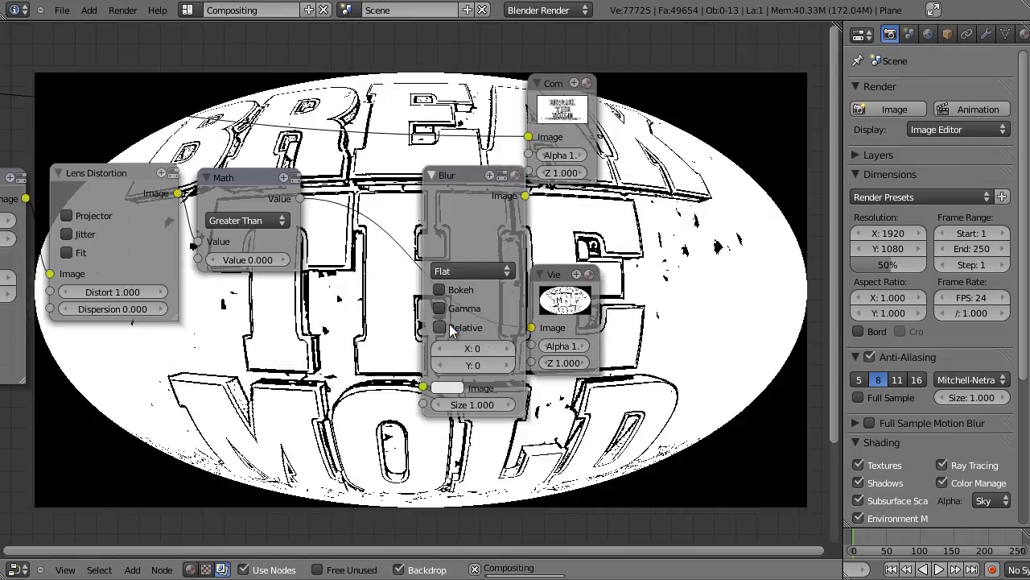
pyautogui.click(384, 316)
pyautogui.moveTo(299, 198); pyautogui.dragTo(357, 379)
pyautogui.moveTo(480, 233); pyautogui.dragTo(532, 327)
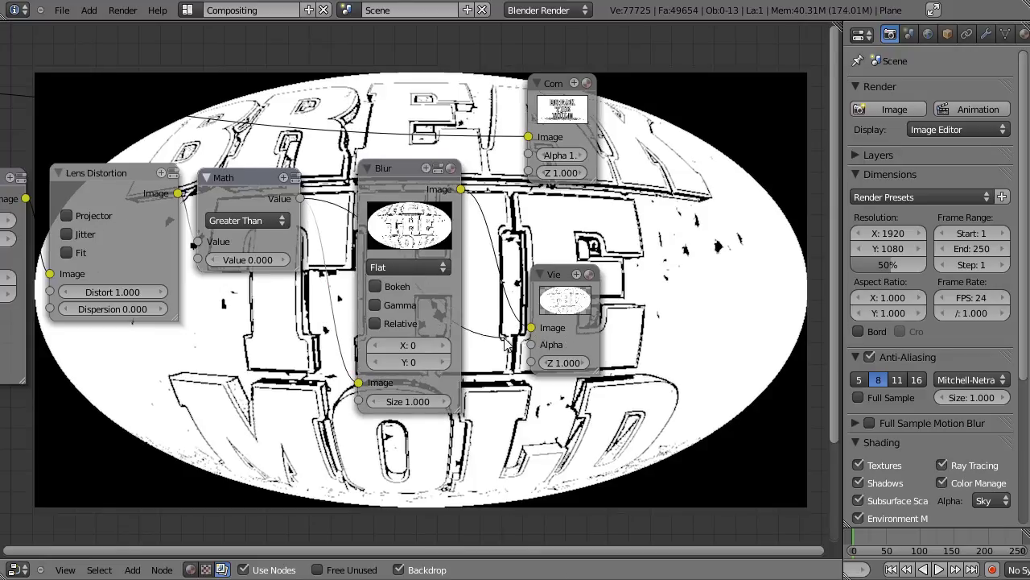
# Set the Blur node's X and Y sizes to 256 and its filter type to Fast Gaussian
pyautogui.moveTo(416, 345); pyautogui.dragTo(990, 363)
pyautogui.moveTo(414, 362); pyautogui.dragTo(966, 362)
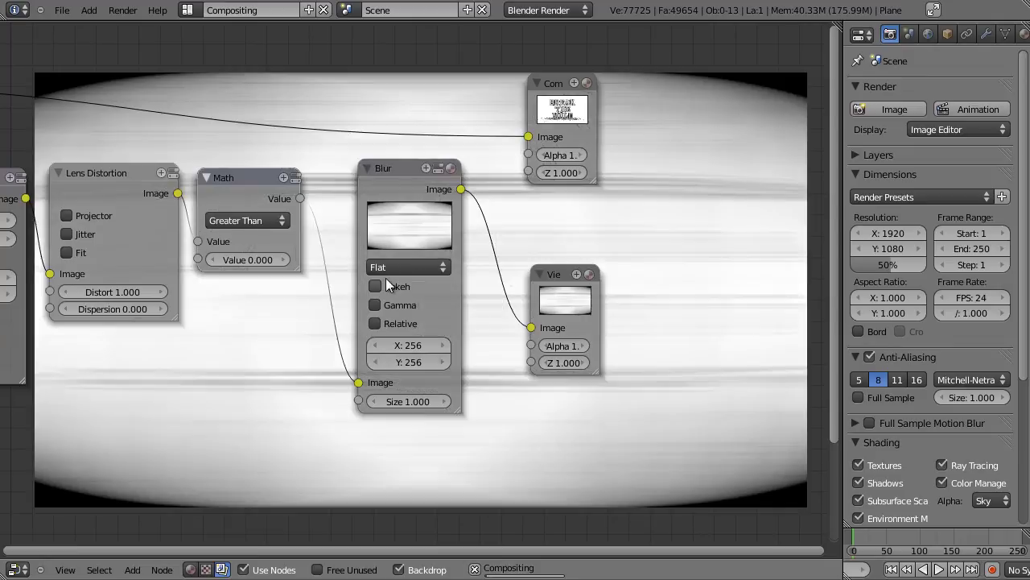
pyautogui.click(422, 265)
pyautogui.click(412, 154)
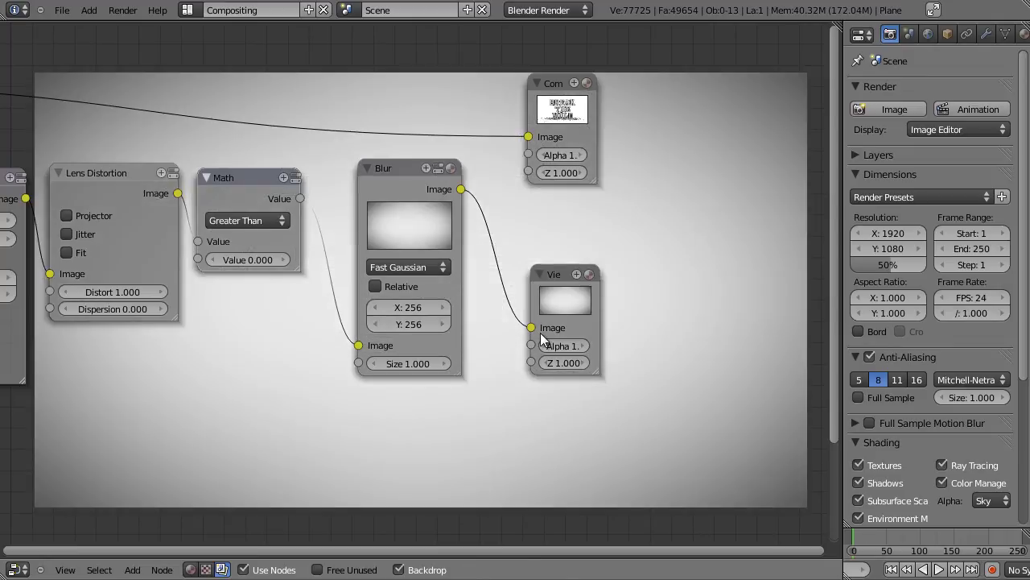
# Move the Blur, Math and Lens Distortion nodes lower to clear space before the Composite node
pyautogui.moveTo(405, 207); pyautogui.dragTo(383, 298)
pyautogui.scroll(-3, 383, 298)
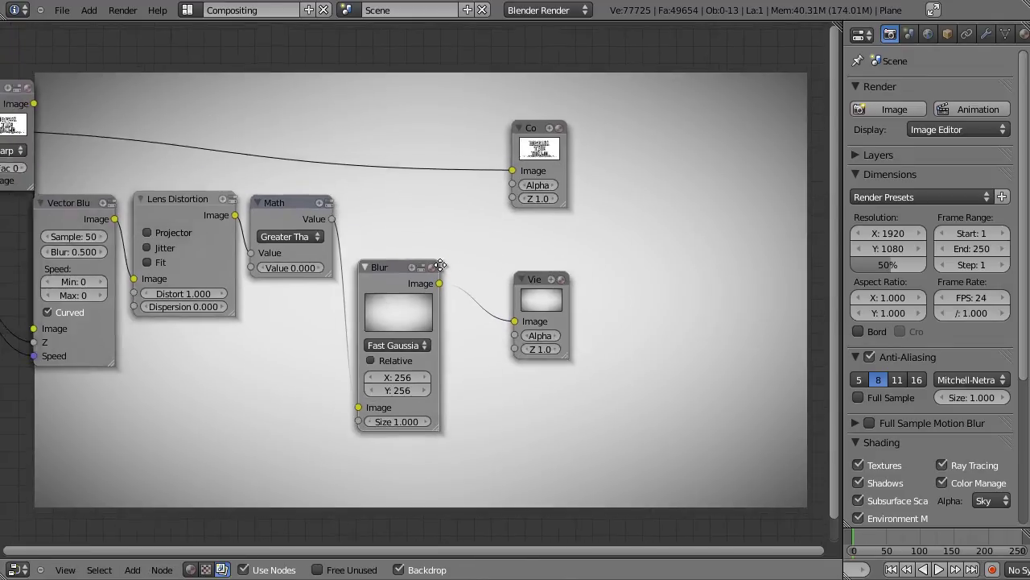
pyautogui.moveTo(389, 239); pyautogui.dragTo(458, 289, button='middle')
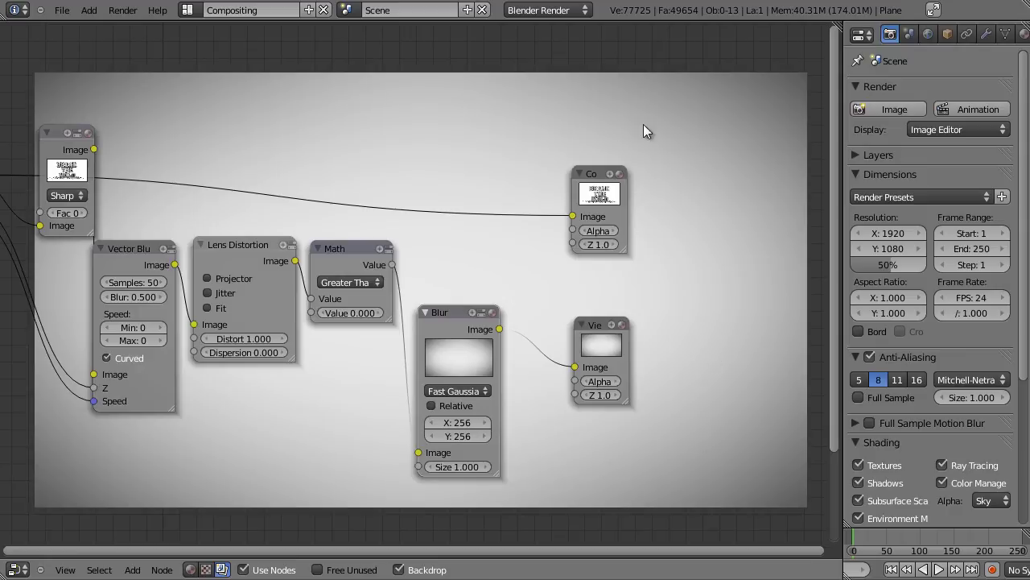
pyautogui.scroll(4, 427, 312)
pyautogui.moveTo(331, 259); pyautogui.dragTo(322, 304)
pyautogui.moveTo(181, 258); pyautogui.dragTo(167, 308)
# Add a Mix node fed by the Vector Blur image first and the Blur image second, moving the Composite node aside
pyautogui.hotkey('shift', 'a')
pyautogui.moveTo(479, 223)
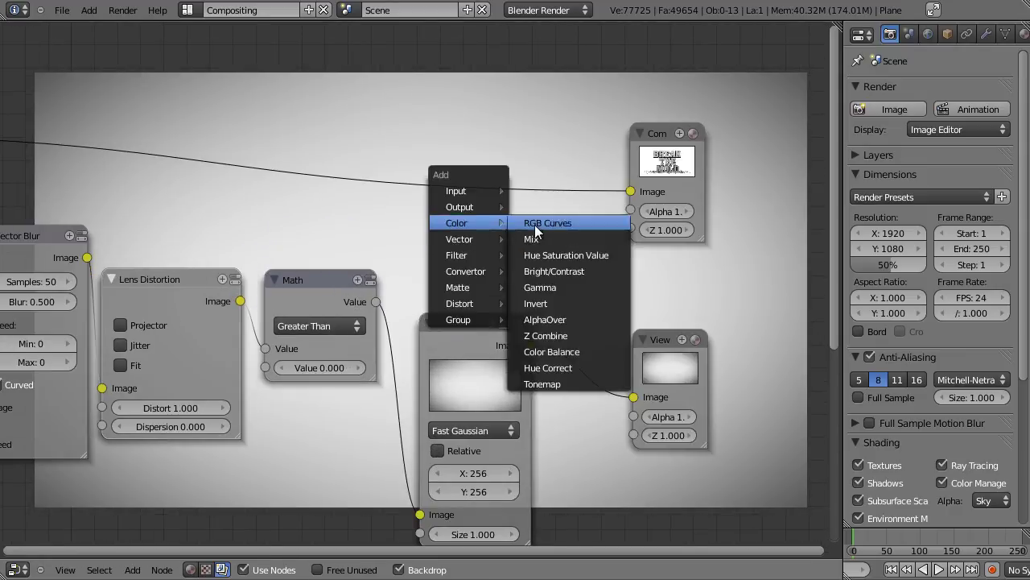
pyautogui.click(557, 239)
pyautogui.click(195, 150)
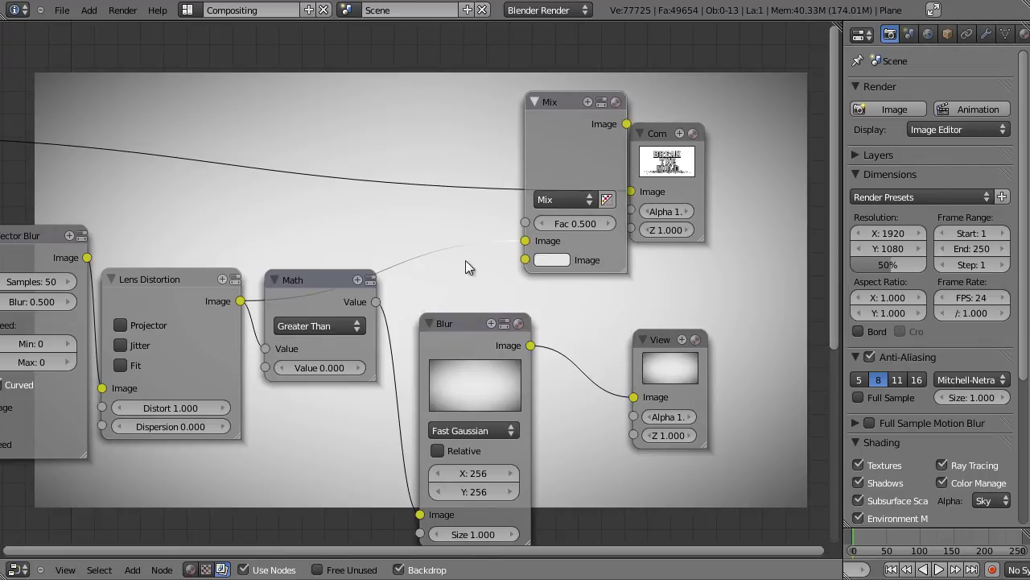
pyautogui.moveTo(460, 332); pyautogui.dragTo(421, 276)
pyautogui.scroll(-3, 450, 244)
pyautogui.moveTo(379, 227); pyautogui.dragTo(384, 265, button='middle')
pyautogui.moveTo(96, 289); pyautogui.dragTo(69, 305)
pyautogui.moveTo(133, 315); pyautogui.dragTo(507, 288)
pyautogui.moveTo(644, 217); pyautogui.dragTo(734, 163)
pyautogui.scroll(2, 546, 258)
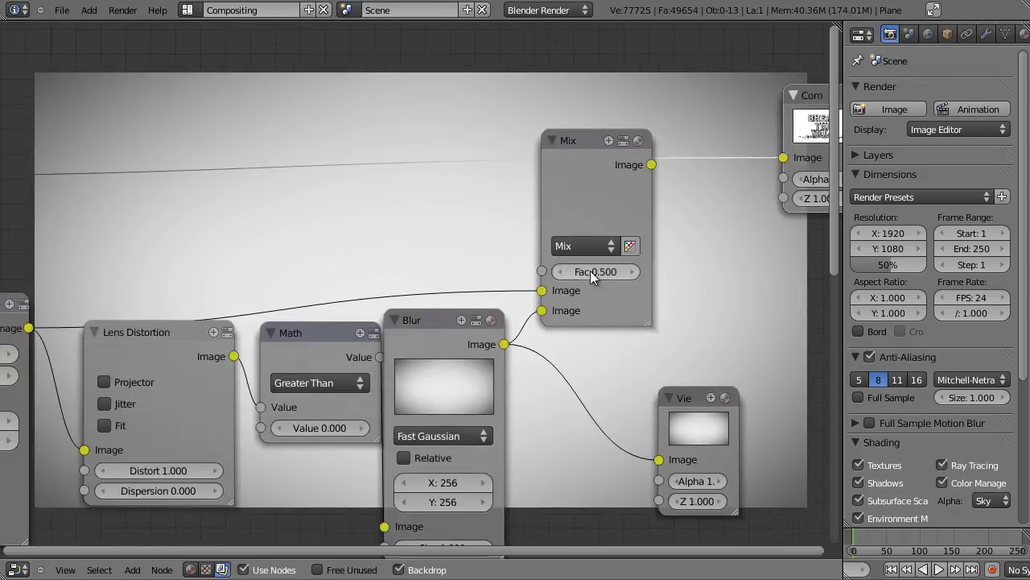
# Set the Mix node's blend mode to Multiply and shift the node slightly
pyautogui.moveTo(590, 270); pyautogui.dragTo(464, 299, button='middle')
pyautogui.click(442, 276)
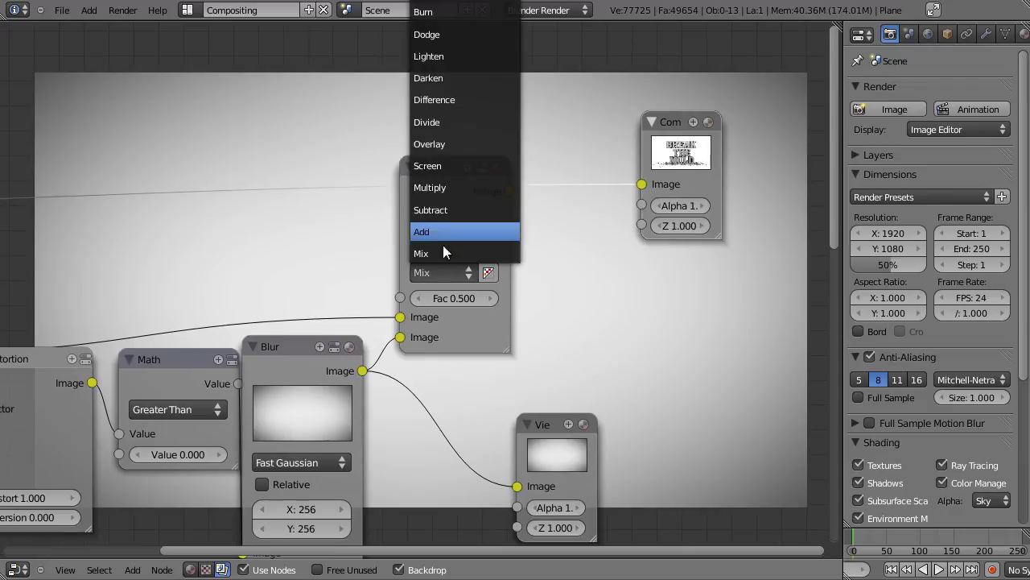
pyautogui.click(459, 191)
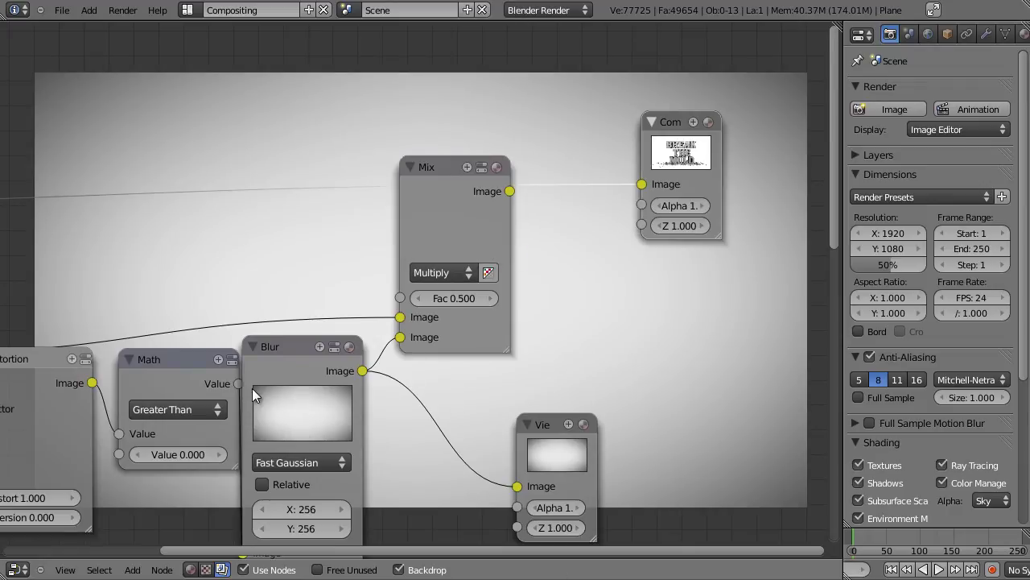
pyautogui.moveTo(471, 223); pyautogui.dragTo(464, 216)
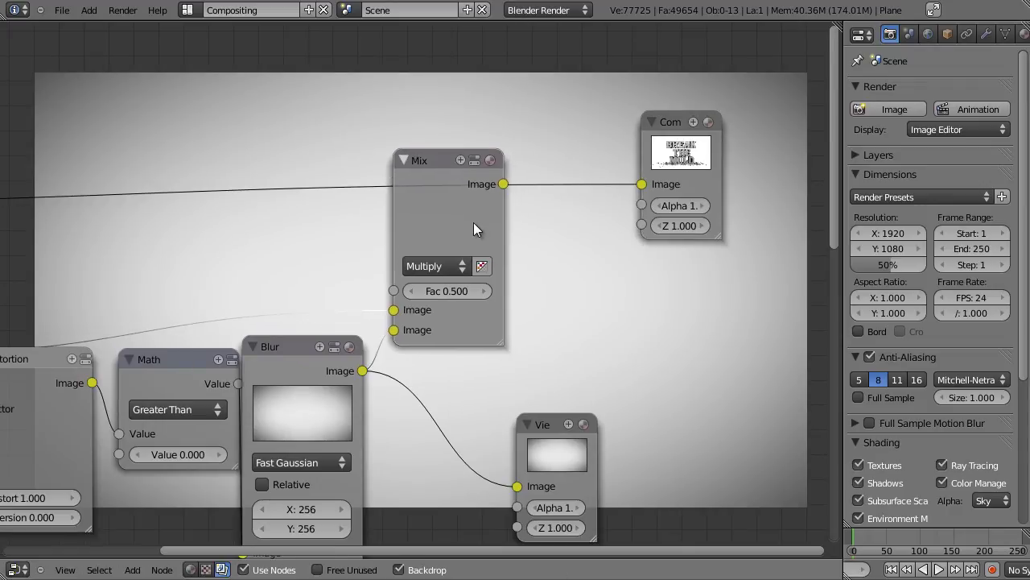
# Add a second Viewer node connected to the Mix node's image output
pyautogui.moveTo(459, 242); pyautogui.dragTo(440, 258, button='middle')
pyautogui.hotkey('shift', 'a')
pyautogui.moveTo(540, 255)
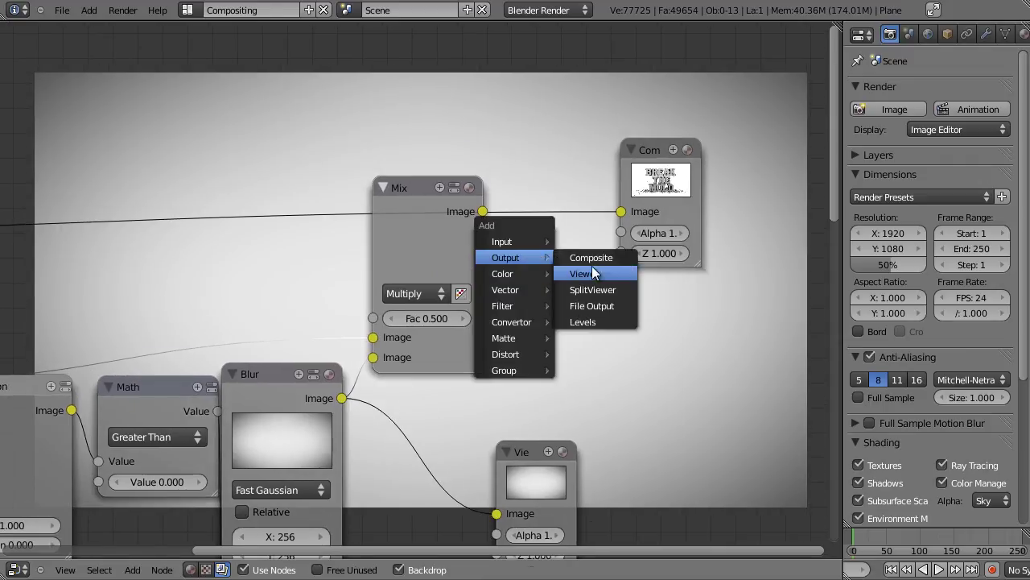
pyautogui.click(591, 272)
pyautogui.click(17, 437)
# Set the Mix node's factor to 1 and examine the vignette over the rendered text
pyautogui.click(425, 321)
pyautogui.write('1')
pyautogui.press('Return')
pyautogui.moveTo(630, 290); pyautogui.dragTo(164, 126, button='middle')
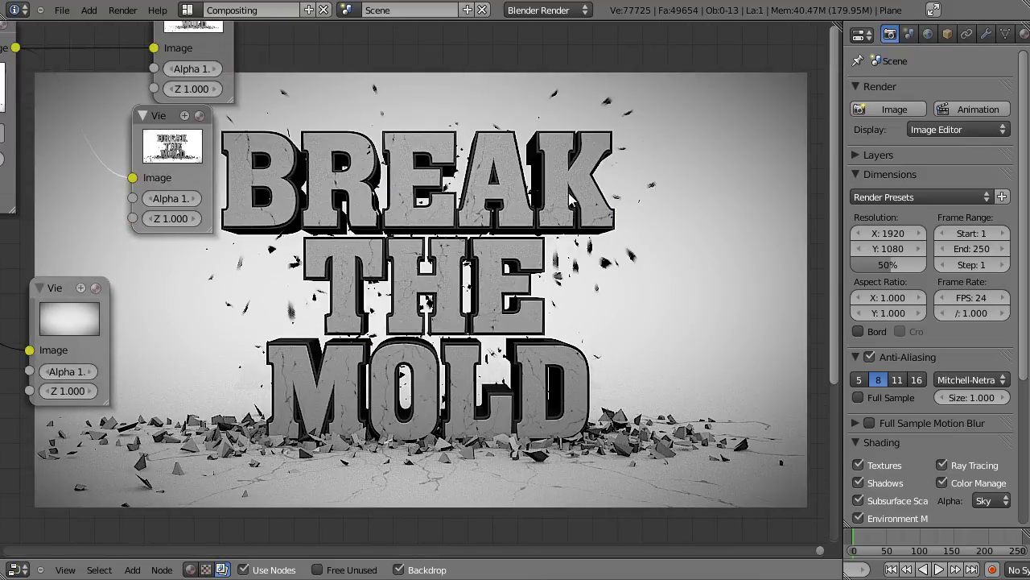
pyautogui.moveTo(512, 230); pyautogui.dragTo(310, 245, button='middle')
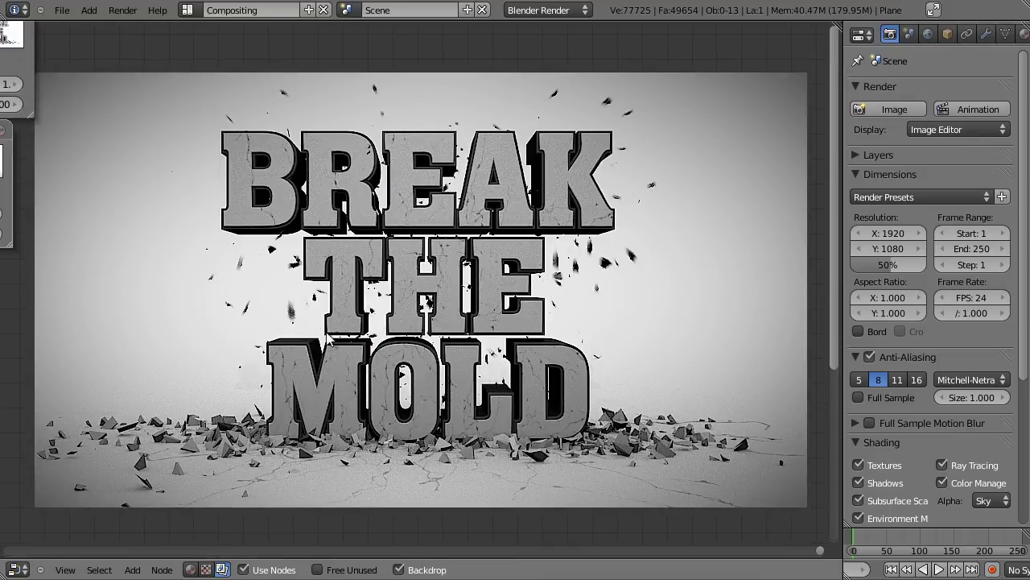
pyautogui.moveTo(373, 295)
pyautogui.mouseDown(button='middle')
pyautogui.moveTo(562, 266)
pyautogui.moveTo(427, 320)
pyautogui.moveTo(483, 342)
pyautogui.mouseUp(button='middle')
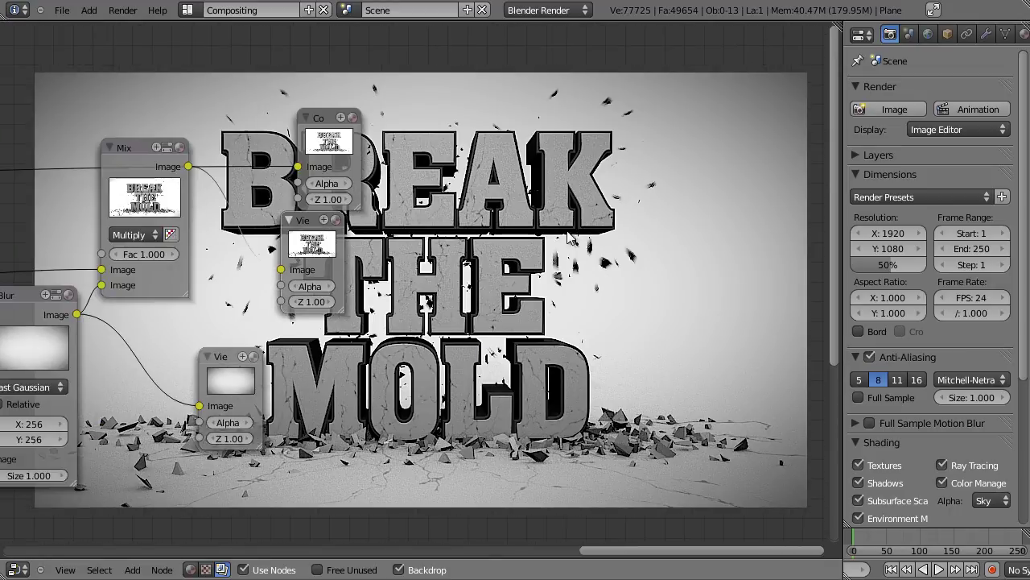
# Disconnect the Composite node's image input and move the Composite and newest Viewer nodes well away from the Mix node
pyautogui.scroll(-2, 338, 173)
pyautogui.moveTo(374, 190); pyautogui.dragTo(529, 241, button='middle')
pyautogui.scroll(2, 538, 239)
pyautogui.moveTo(503, 182); pyautogui.dragTo(576, 103)
pyautogui.moveTo(519, 292); pyautogui.dragTo(810, 301)
pyautogui.moveTo(551, 147); pyautogui.dragTo(807, 160)
pyautogui.scroll(-3, 479, 283)
pyautogui.moveTo(479, 283); pyautogui.dragTo(268, 293, button='middle')
pyautogui.scroll(1, 382, 322)
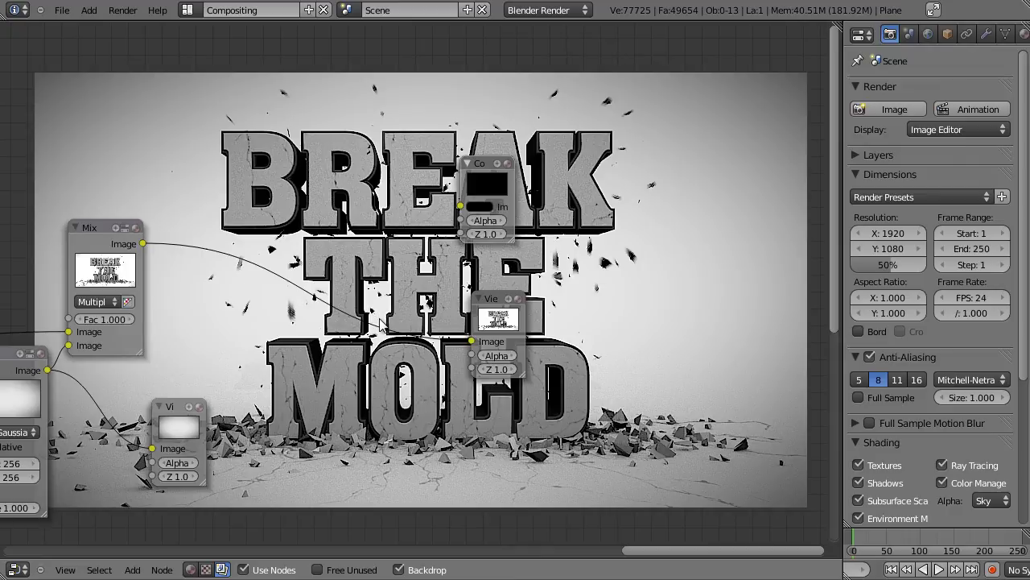
pyautogui.moveTo(489, 205); pyautogui.dragTo(651, 175)
pyautogui.moveTo(504, 319); pyautogui.dragTo(689, 289)
# Add a Color Balance node after the Mix node and connect the Mix image output to its image input
pyautogui.hotkey('shift', 'a')
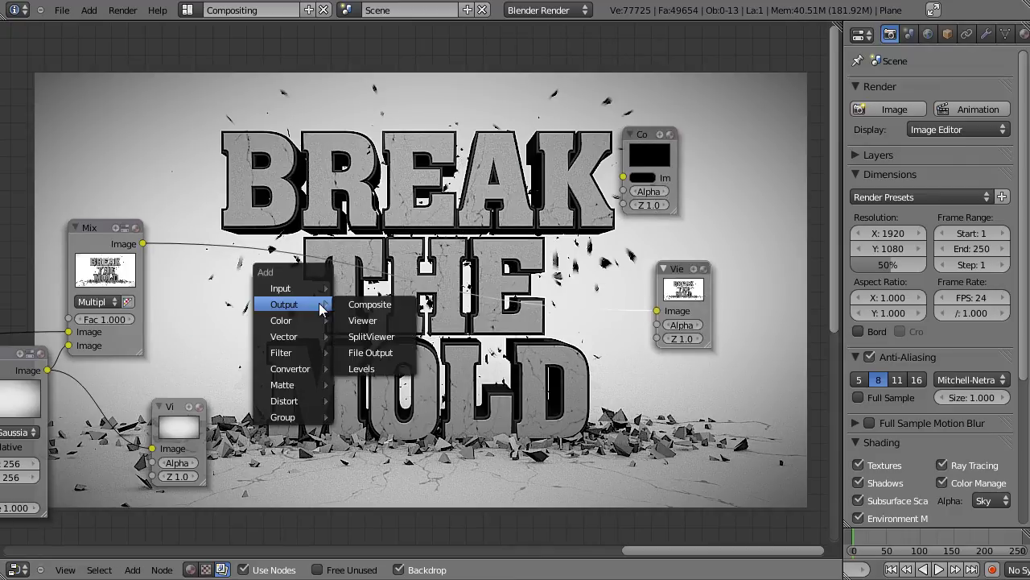
pyautogui.moveTo(290, 320)
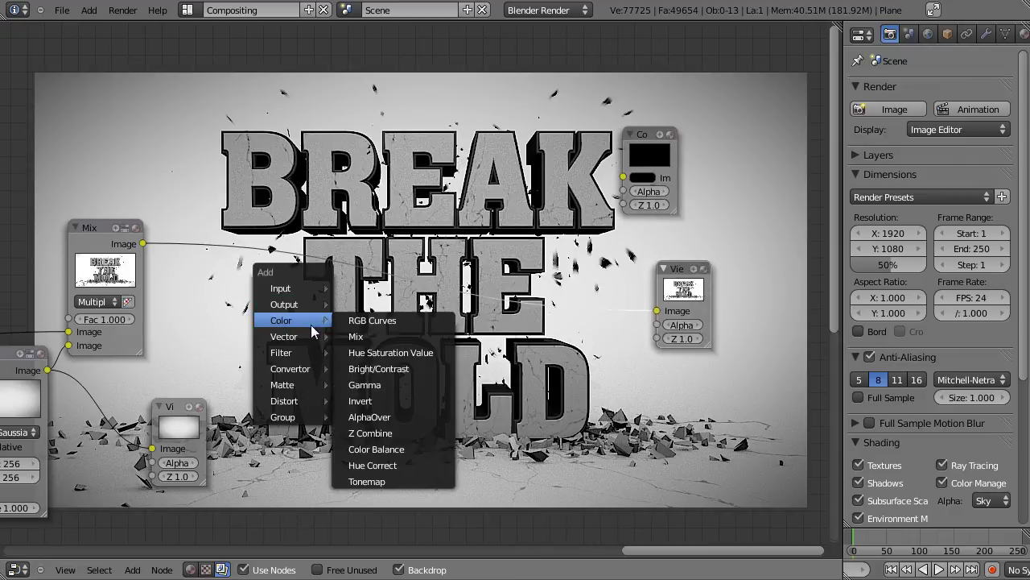
pyautogui.click(409, 448)
pyautogui.click(208, 272)
pyautogui.moveTo(146, 242); pyautogui.dragTo(260, 285)
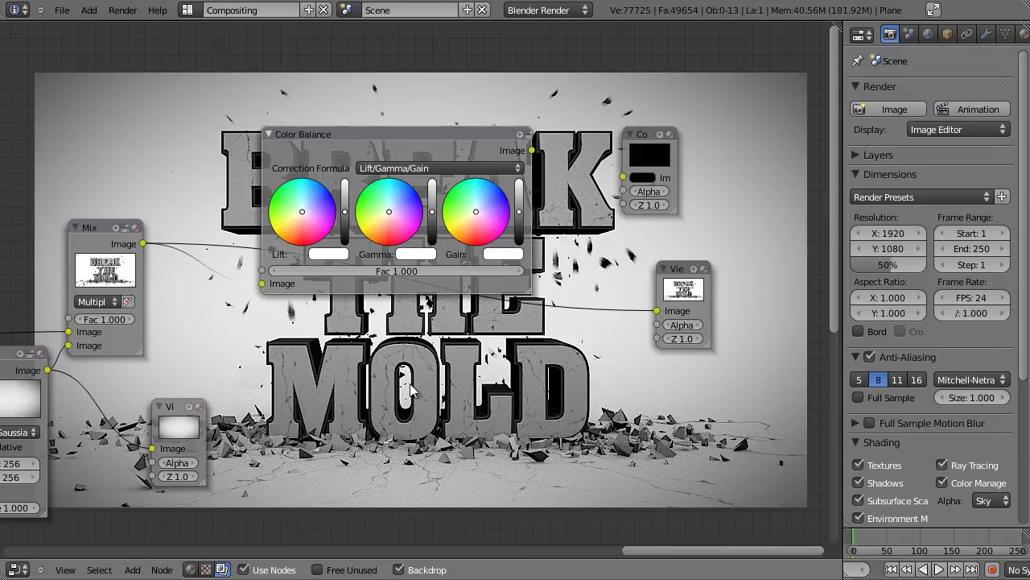
pyautogui.scroll(7, 523, 294)
pyautogui.moveTo(530, 207); pyautogui.dragTo(406, 263, button='middle')
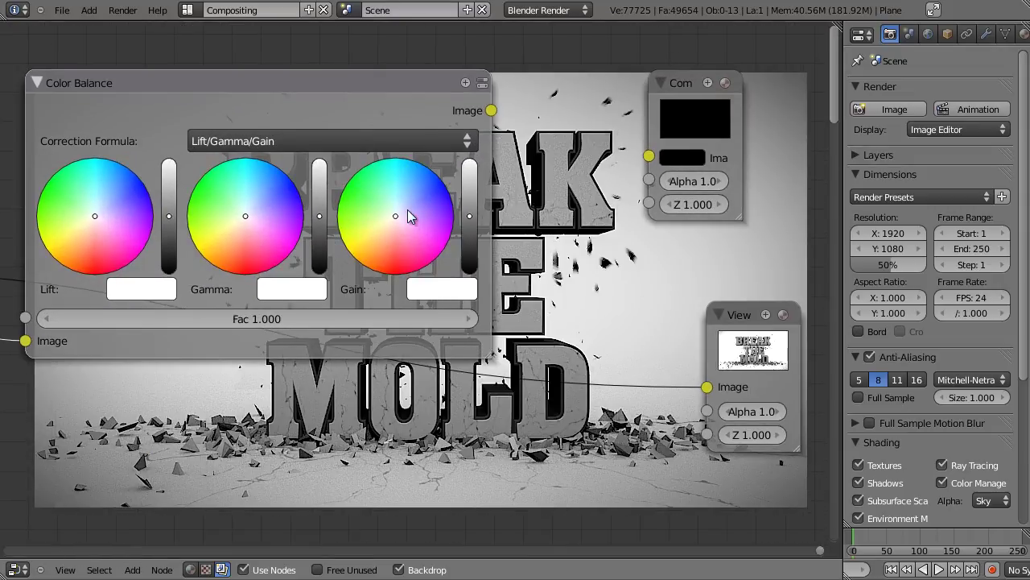
# Tint the Color Balance node's gain toward a pale blue
pyautogui.scroll(-3, 329, 147)
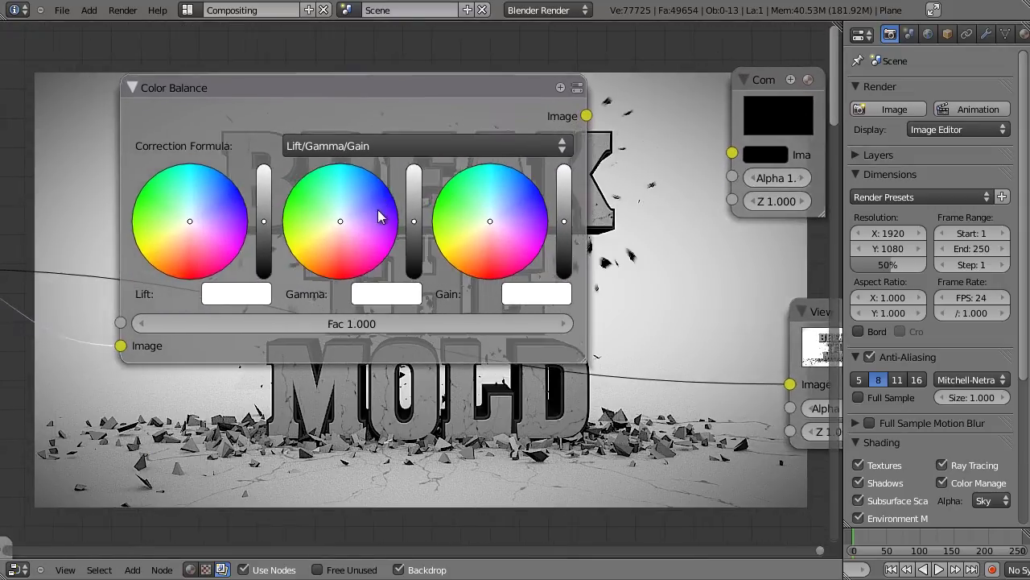
pyautogui.scroll(4, 417, 236)
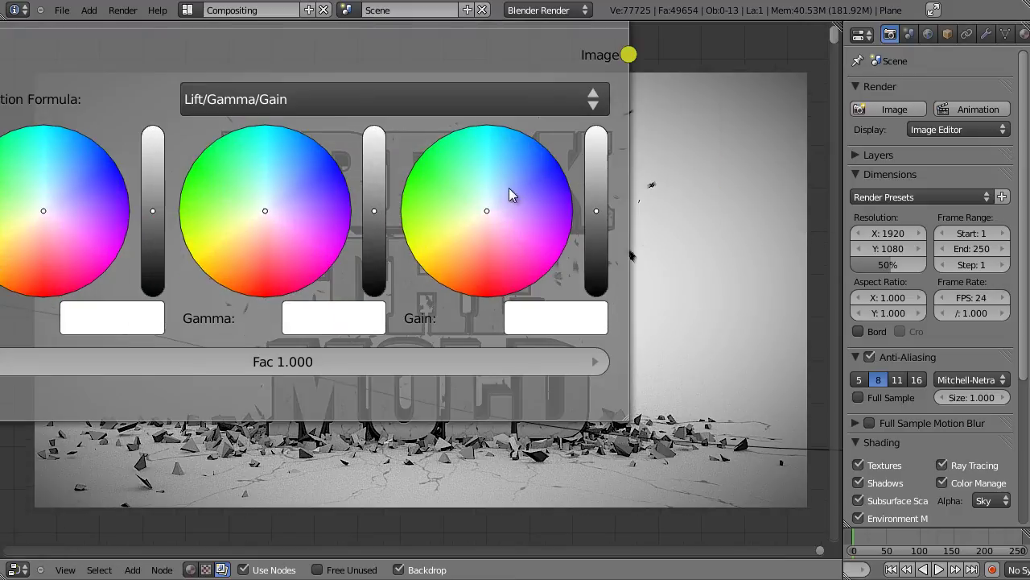
pyautogui.moveTo(522, 217); pyautogui.dragTo(369, 224, button='middle')
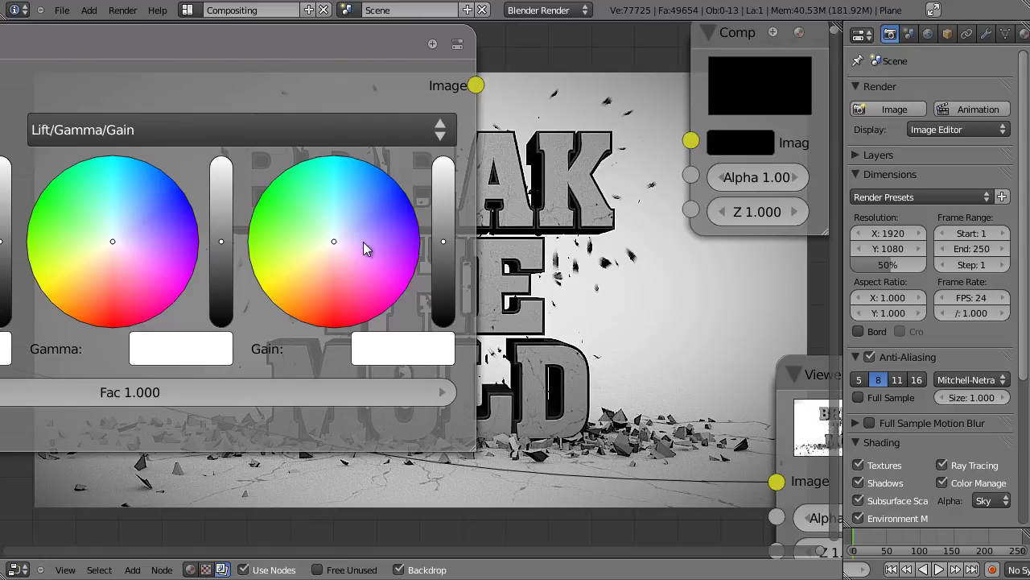
pyautogui.click(357, 207)
pyautogui.scroll(-1, 581, 266)
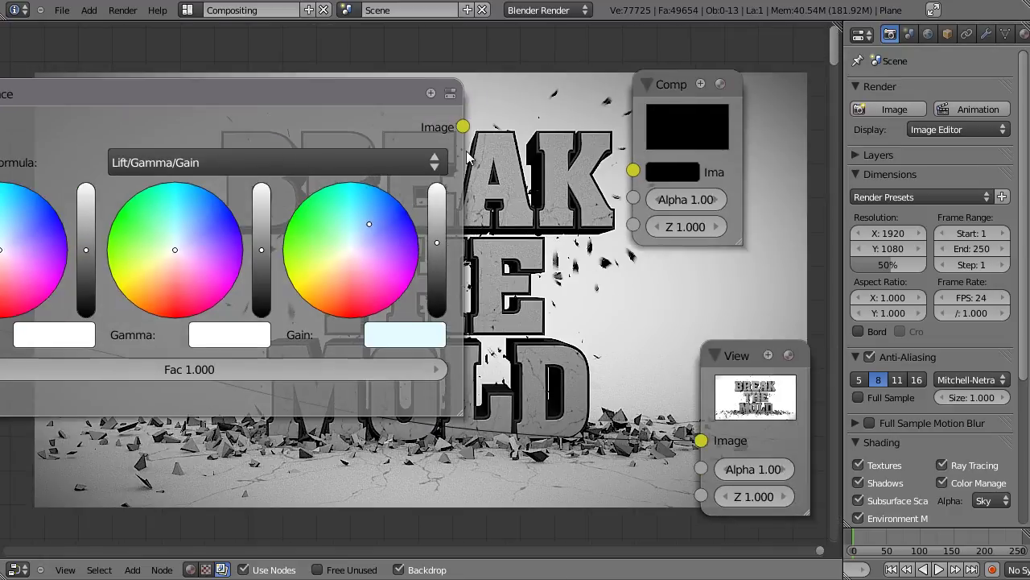
# Connect the Color Balance node's image output to the Viewer node's image input to preview the tint
pyautogui.moveTo(509, 191); pyautogui.dragTo(703, 441)
pyautogui.moveTo(583, 316); pyautogui.dragTo(250, 349, button='middle')
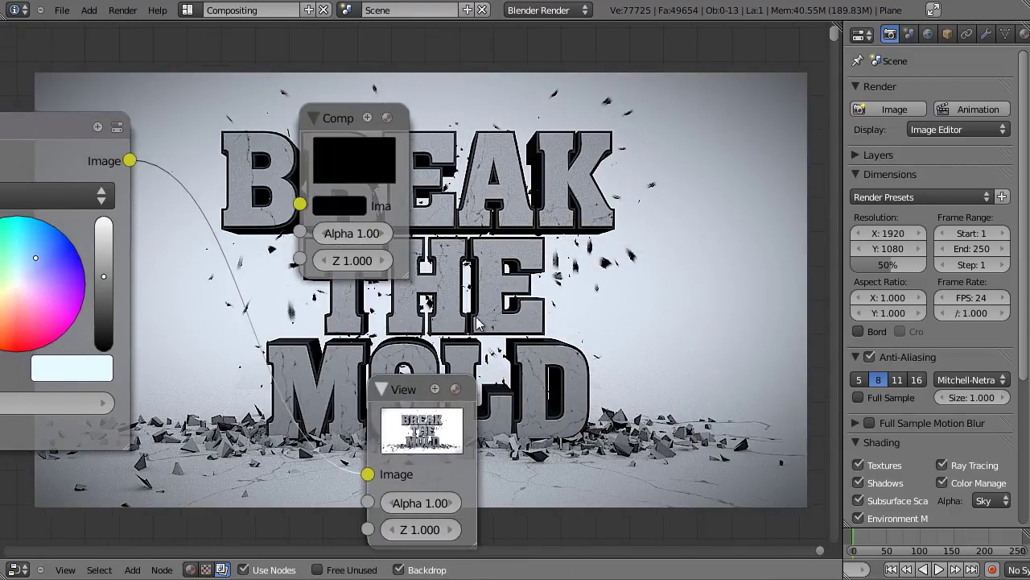
pyautogui.moveTo(461, 303); pyautogui.dragTo(475, 257, button='middle')
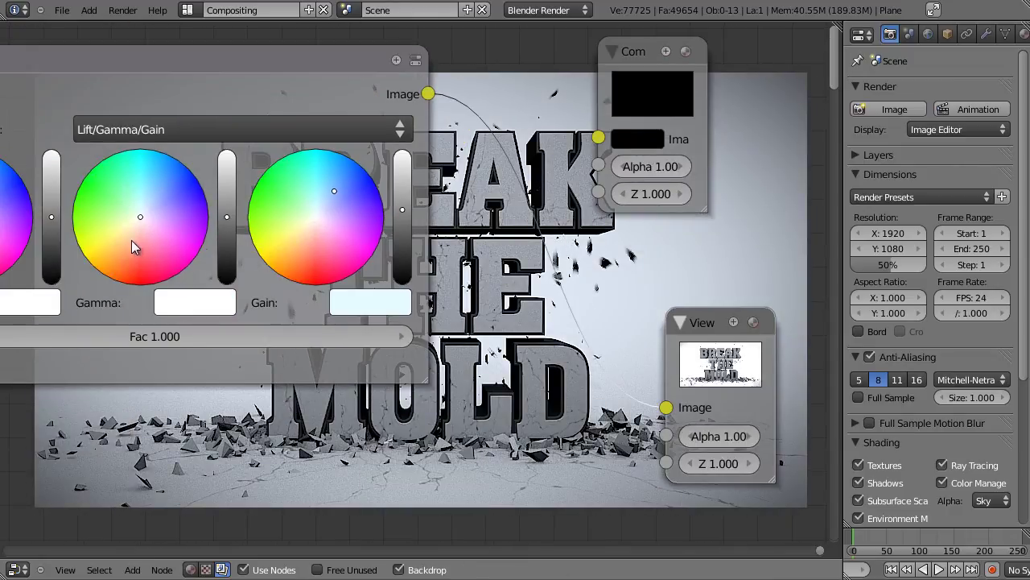
# Tint the Color Balance node's gamma toward a warm orange and push its gain slightly further toward blue
pyautogui.moveTo(127, 257); pyautogui.dragTo(178, 248, button='middle')
pyautogui.click(179, 255)
pyautogui.moveTo(669, 342)
pyautogui.mouseDown(button='middle')
pyautogui.moveTo(275, 178)
pyautogui.moveTo(675, 342)
pyautogui.mouseUp(button='middle')
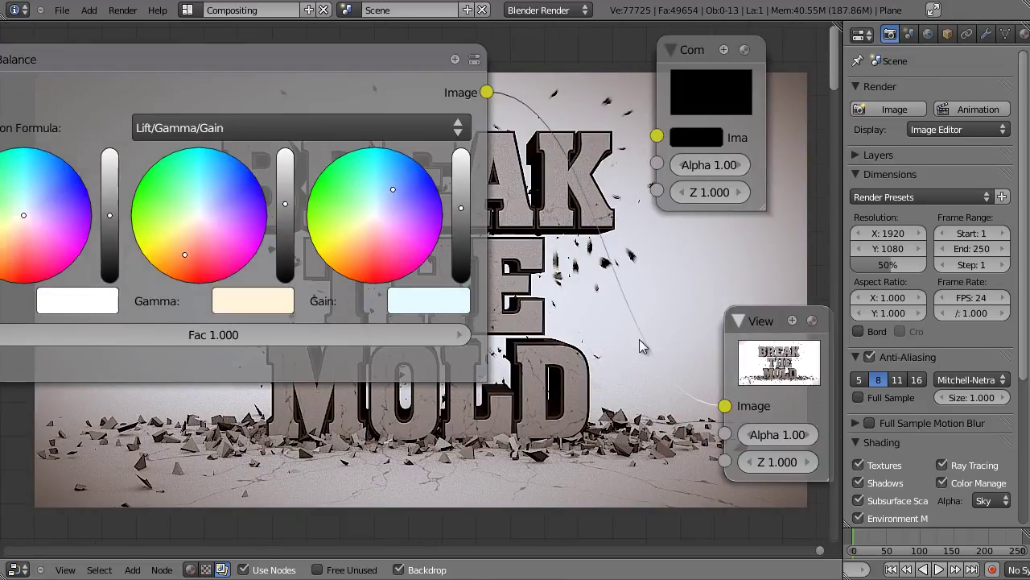
pyautogui.moveTo(592, 324); pyautogui.dragTo(506, 310, button='middle')
pyautogui.click(307, 176)
pyautogui.moveTo(410, 268); pyautogui.dragTo(496, 273, button='middle')
pyautogui.scroll(-4, 131, 277)
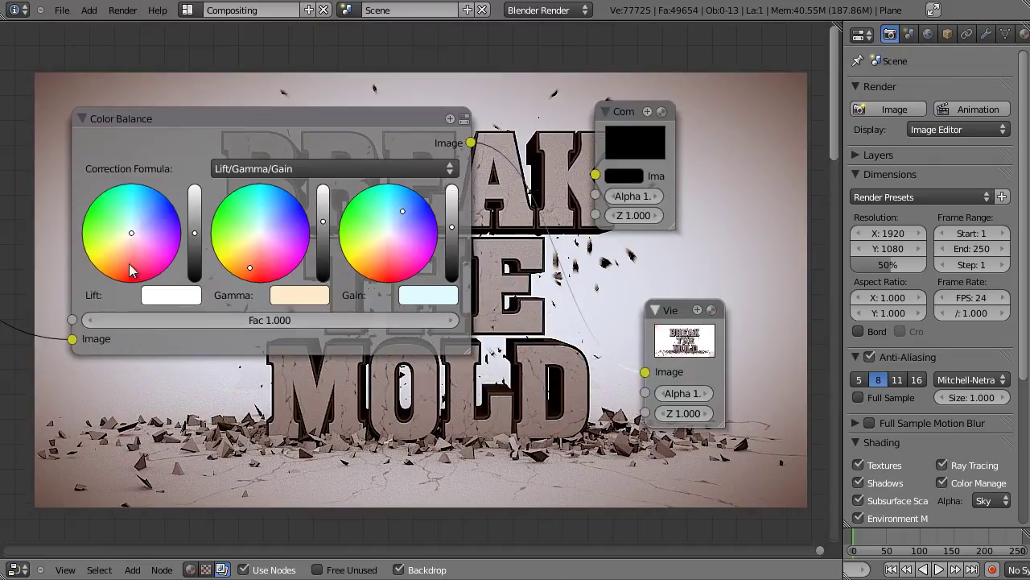
# Set the Color Balance node's lift color to 1.002 for red, green and blue
pyautogui.moveTo(614, 395); pyautogui.dragTo(527, 358, button='middle')
pyautogui.scroll(2, 527, 358)
pyautogui.click(354, 315)
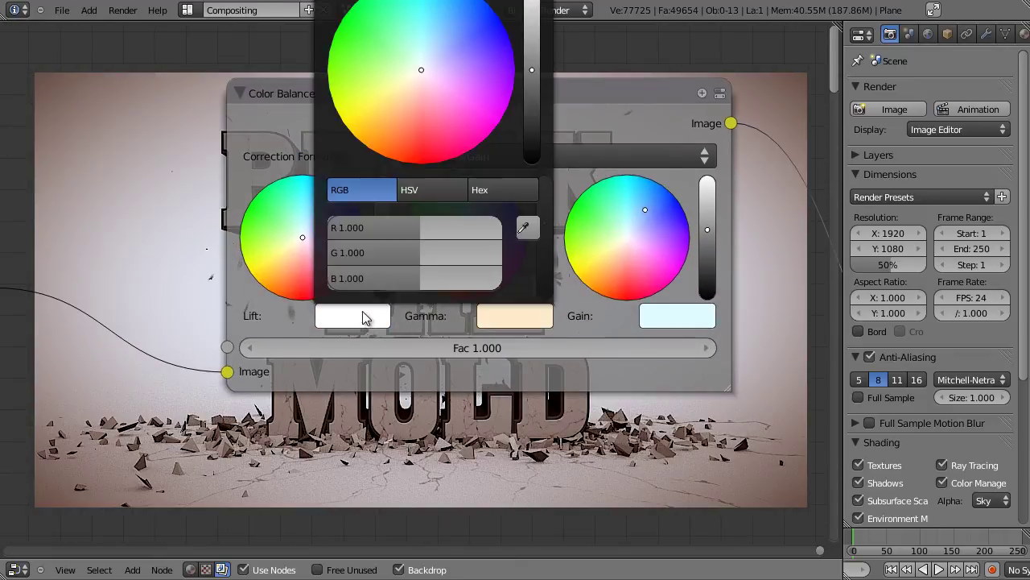
pyautogui.click(372, 226)
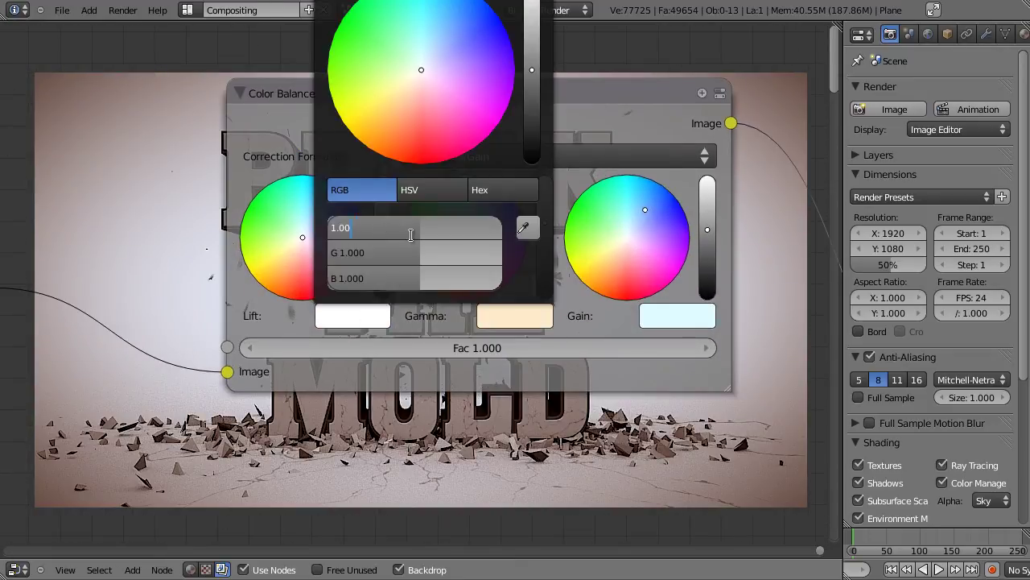
pyautogui.press('Tab')
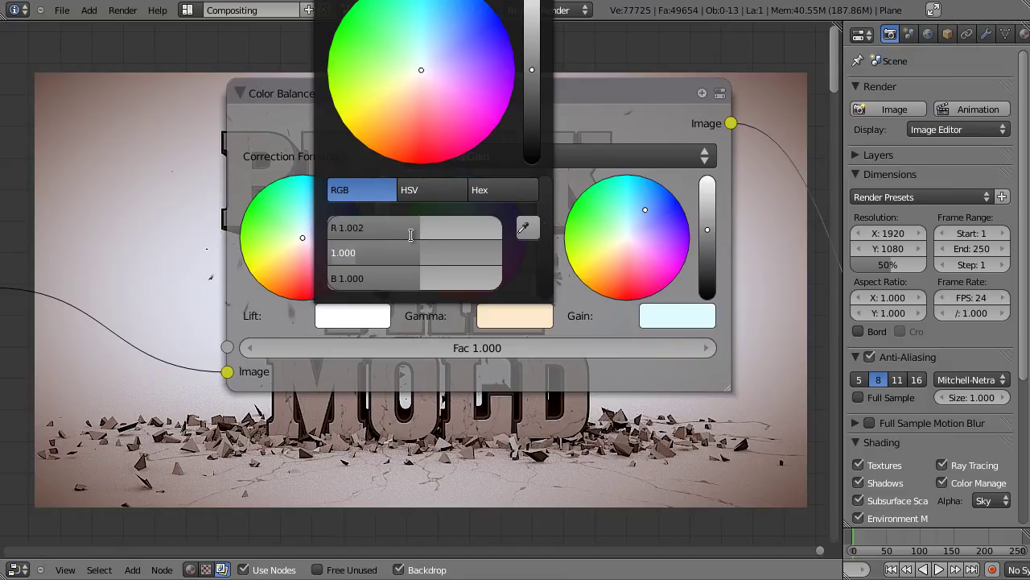
pyautogui.press('Tab')
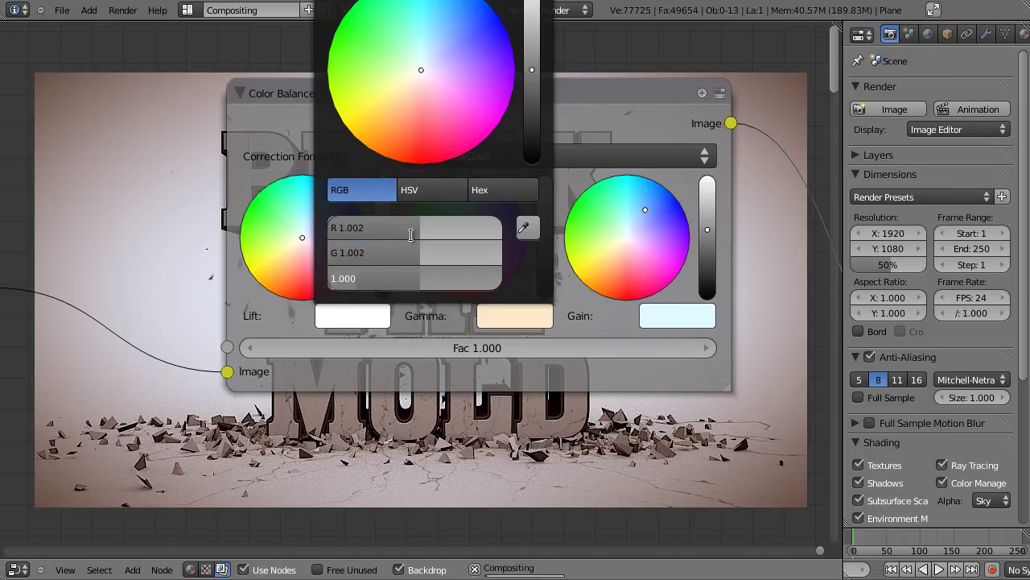
pyautogui.write('1.002')
pyautogui.press('Return')
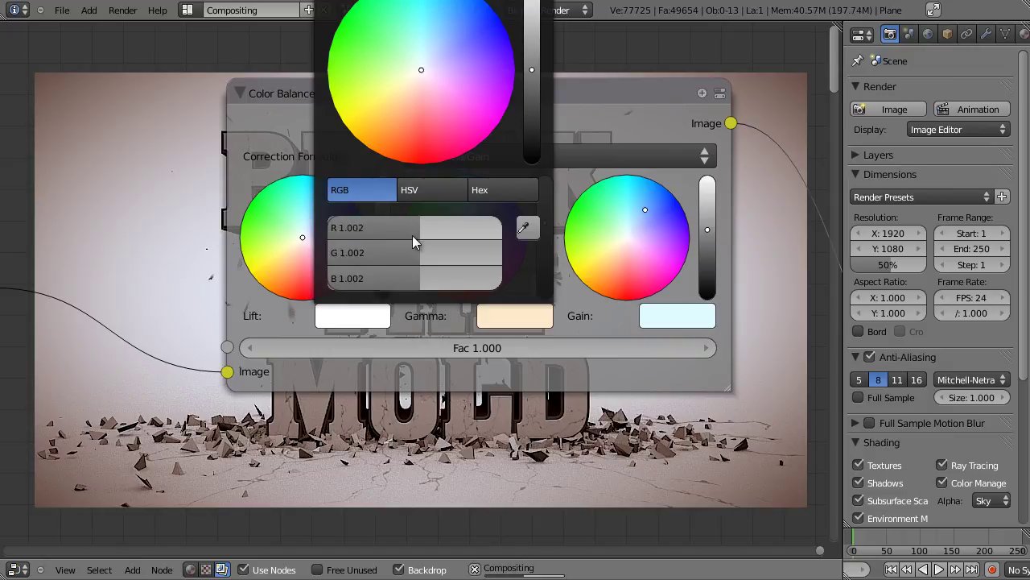
# Connect the Color Balance node's image output to the Composite node's image input
pyautogui.moveTo(574, 455); pyautogui.dragTo(468, 281, button='middle')
pyautogui.scroll(-4, 475, 280)
pyautogui.moveTo(554, 266); pyautogui.dragTo(455, 262, button='middle')
pyautogui.moveTo(455, 233); pyautogui.dragTo(535, 206)
pyautogui.moveTo(336, 215); pyautogui.dragTo(435, 142)
pyautogui.moveTo(547, 297); pyautogui.dragTo(583, 370, button='middle')
pyautogui.scroll(-5, 605, 370)
pyautogui.moveTo(513, 329); pyautogui.dragTo(629, 188, button='middle')
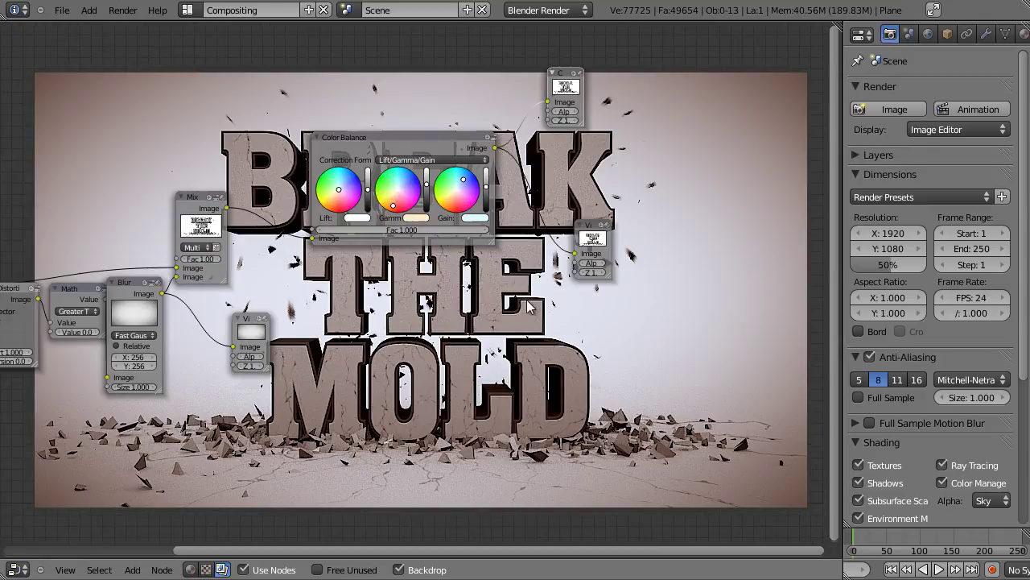
# Save the file over the existing one and look over the color-balanced composite
pyautogui.hotkey('ctrl', 's')
pyautogui.click(640, 346)
pyautogui.moveTo(647, 354); pyautogui.dragTo(401, 302, button='middle')
pyautogui.moveTo(562, 380); pyautogui.dragTo(402, 354, button='middle')
pyautogui.moveTo(346, 152); pyautogui.dragTo(633, 337, button='middle')
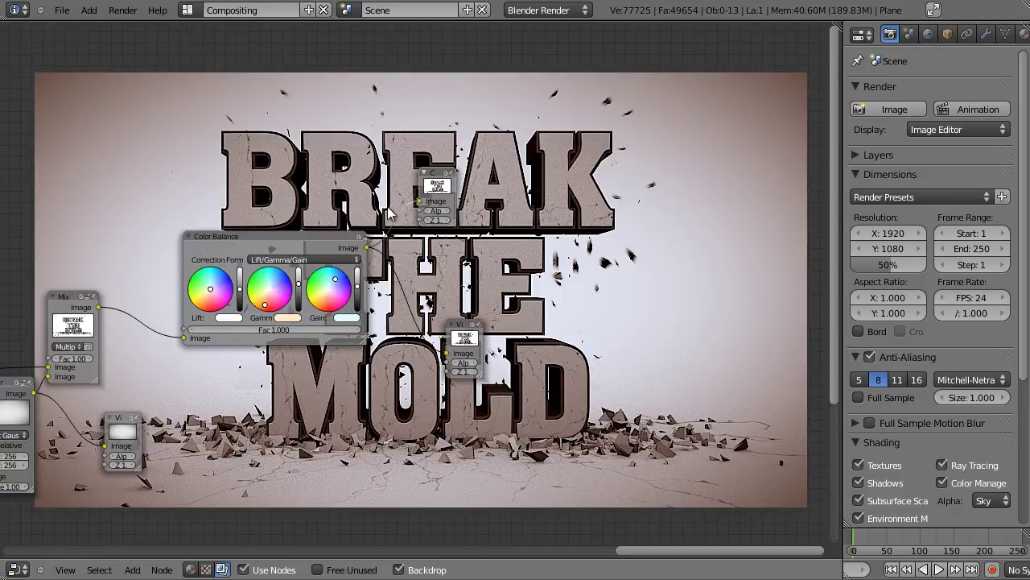
pyautogui.moveTo(541, 248); pyautogui.dragTo(523, 202, button='middle')
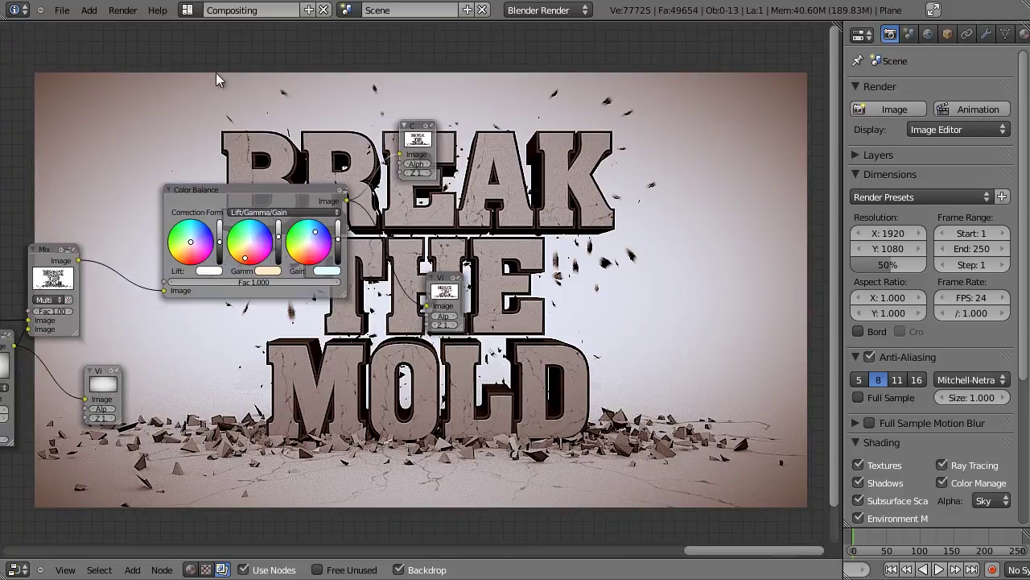
# Open the recent file BREAKTHEMOLD10.blend and render its image
pyautogui.click(62, 9)
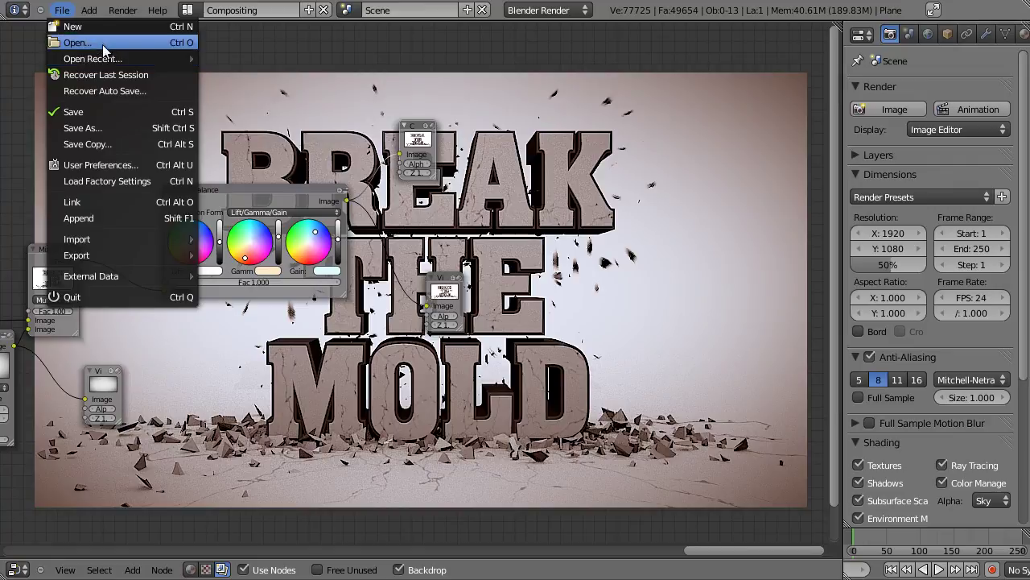
pyautogui.moveTo(108, 60)
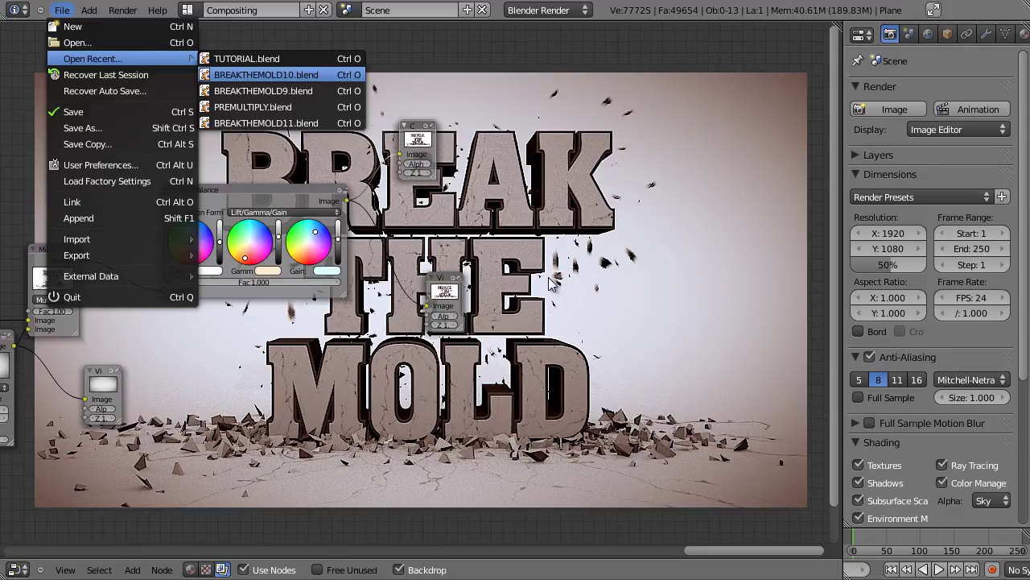
pyautogui.press('Return')
pyautogui.press('F12')
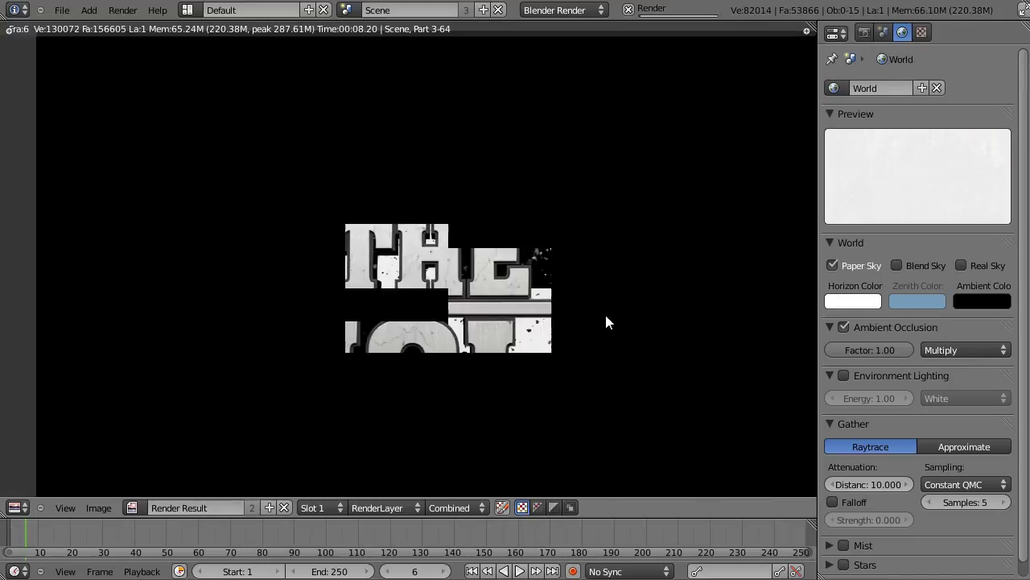
pyautogui.moveTo(457, 267); pyautogui.dragTo(487, 262, button='middle')
pyautogui.moveTo(414, 297); pyautogui.dragTo(433, 273, button='middle')
pyautogui.moveTo(465, 235); pyautogui.dragTo(446, 257, button='middle')
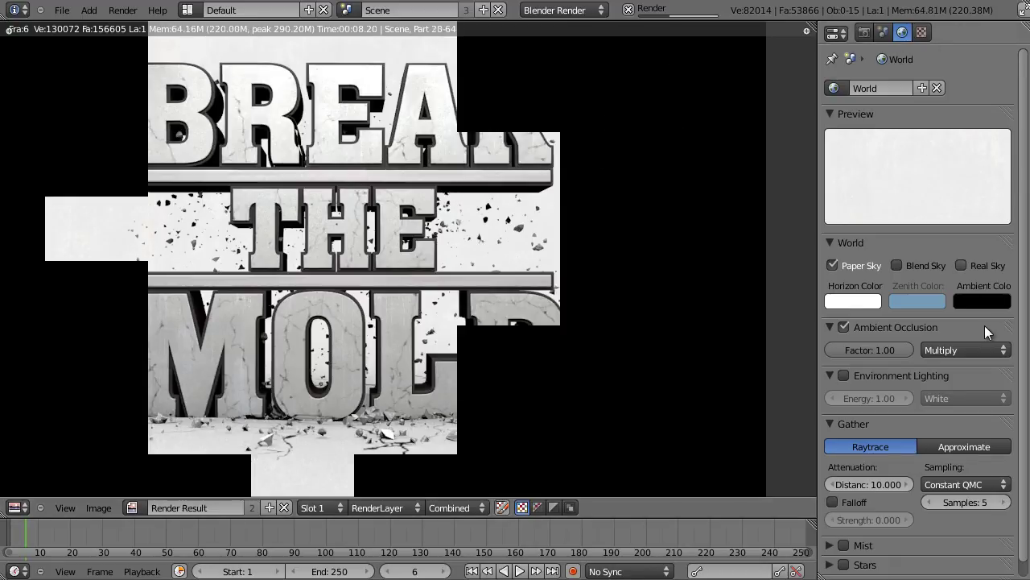
# Bring up the world's textures and examine the mapping and influence settings of Texture.010
pyautogui.click(921, 32)
pyautogui.click(902, 32)
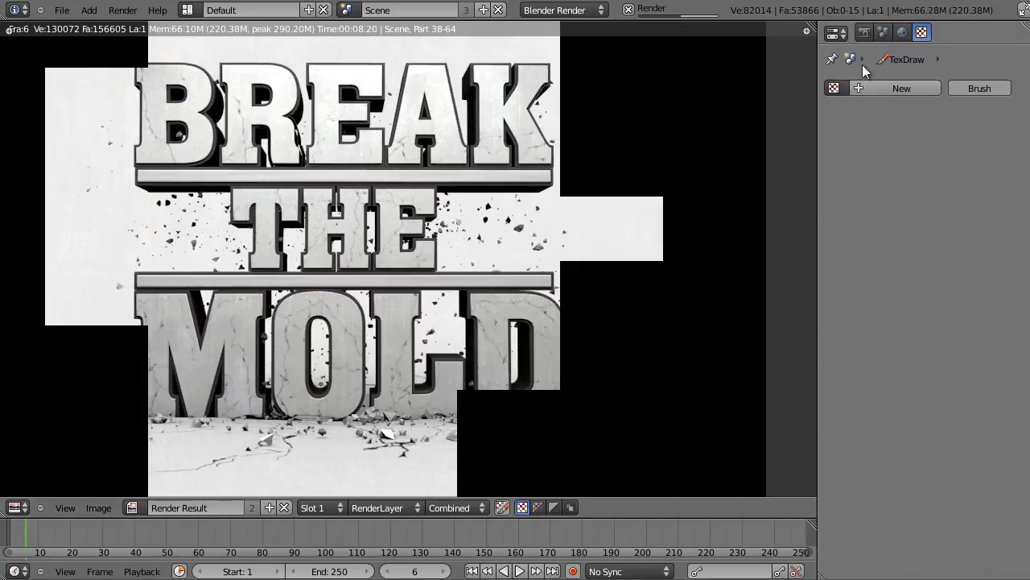
pyautogui.click(922, 33)
pyautogui.scroll(-5, 918, 242)
pyautogui.scroll(3, 926, 274)
pyautogui.scroll(1, 934, 289)
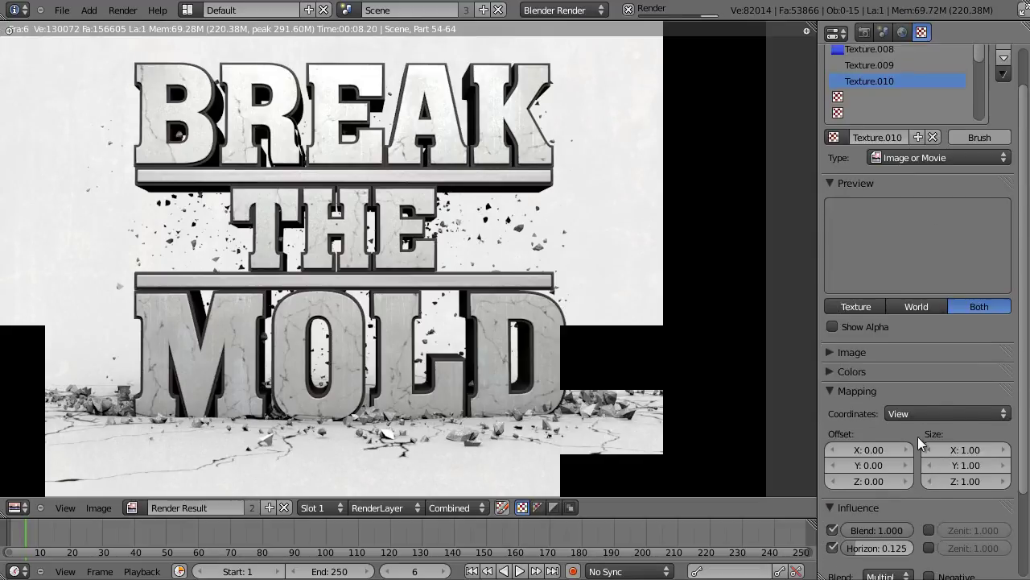
pyautogui.scroll(-3, 925, 306)
pyautogui.scroll(5, 908, 336)
# Limit the preview to the texture alone and compare the images of Texture.009 and Texture.010
pyautogui.click(894, 115)
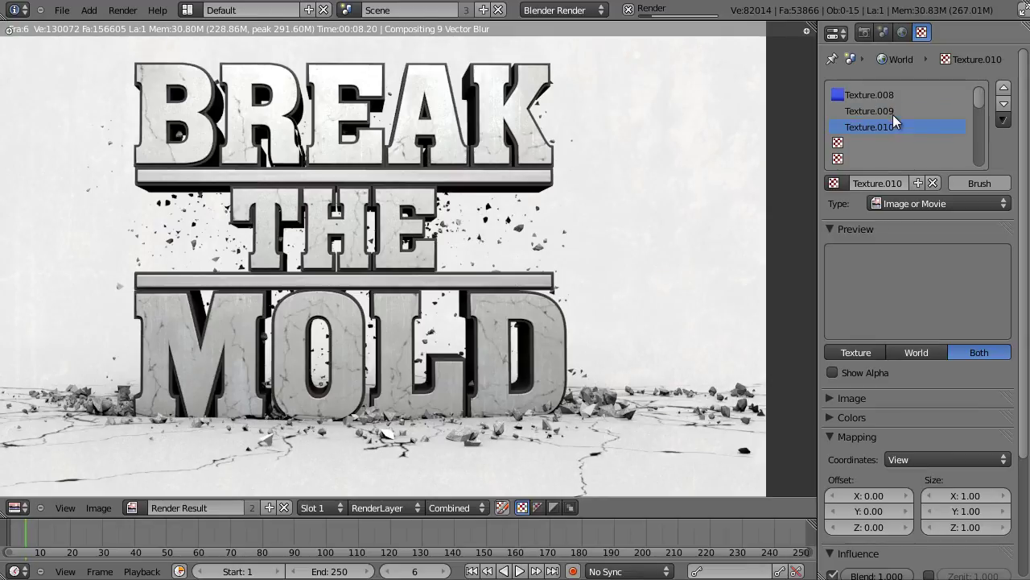
pyautogui.click(863, 353)
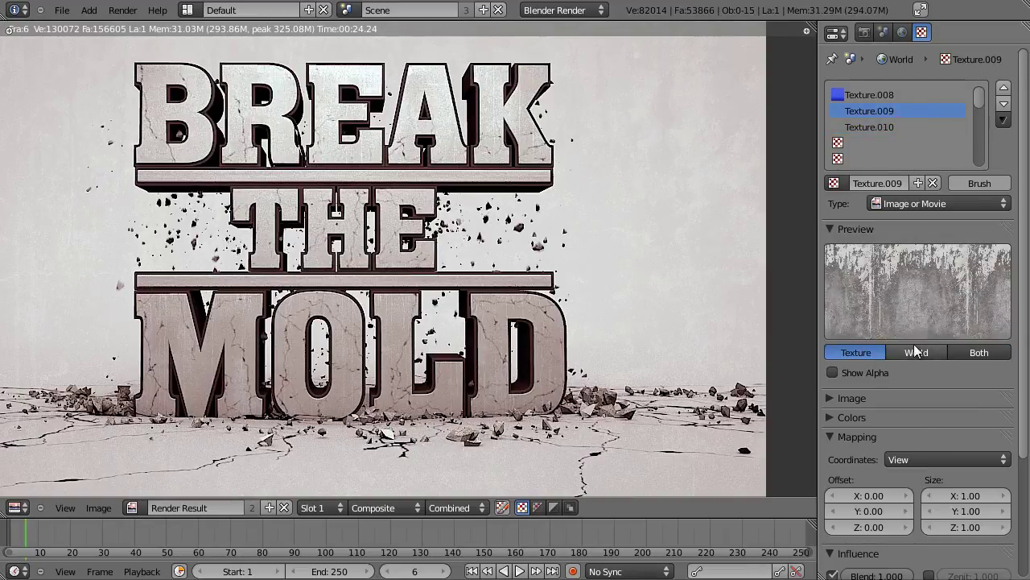
pyautogui.click(899, 123)
pyautogui.click(902, 113)
pyautogui.click(903, 126)
pyautogui.click(904, 111)
pyautogui.click(901, 127)
pyautogui.scroll(-5, 894, 181)
pyautogui.scroll(1, 563, 194)
# Examine the grunge background and the lettering in the finished render, up close and with the image view maximized
pyautogui.moveTo(391, 193); pyautogui.dragTo(750, 338, button='middle')
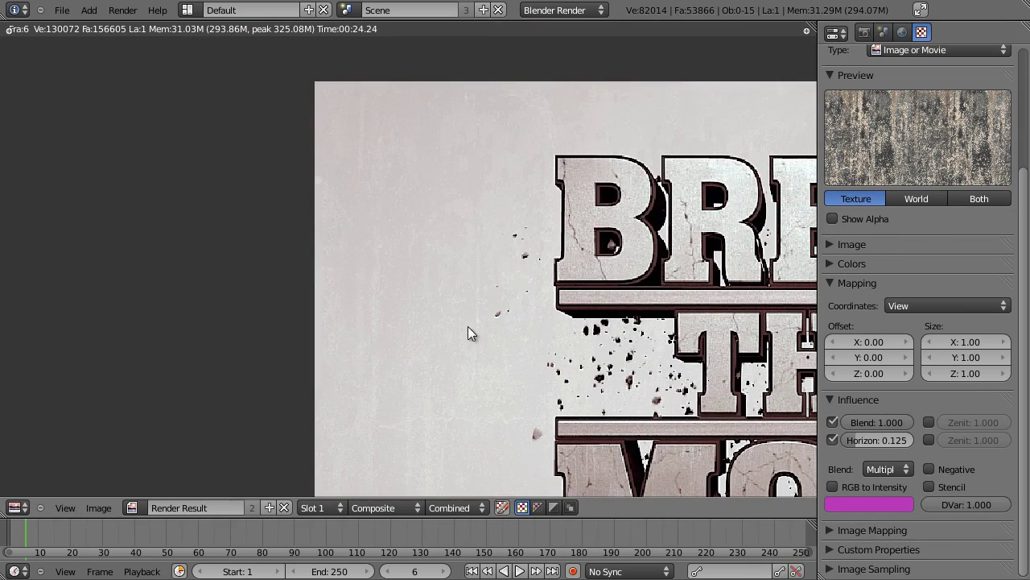
pyautogui.moveTo(458, 386); pyautogui.dragTo(441, 218, button='middle')
pyautogui.scroll(-3, 442, 233)
pyautogui.moveTo(467, 317); pyautogui.dragTo(354, 301, button='middle')
pyautogui.moveTo(723, 297); pyautogui.dragTo(574, 338, button='middle')
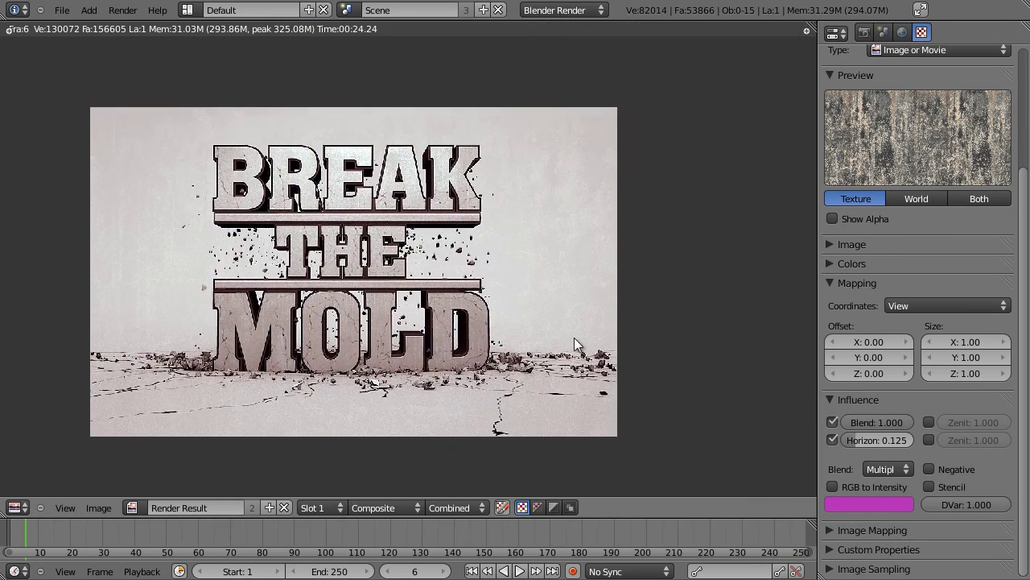
pyautogui.scroll(2, 573, 337)
pyautogui.moveTo(467, 317); pyautogui.dragTo(572, 268, button='middle')
pyautogui.moveTo(532, 236); pyautogui.dragTo(508, 274, button='middle')
pyautogui.scroll(1, 496, 305)
pyautogui.scroll(-1, 496, 304)
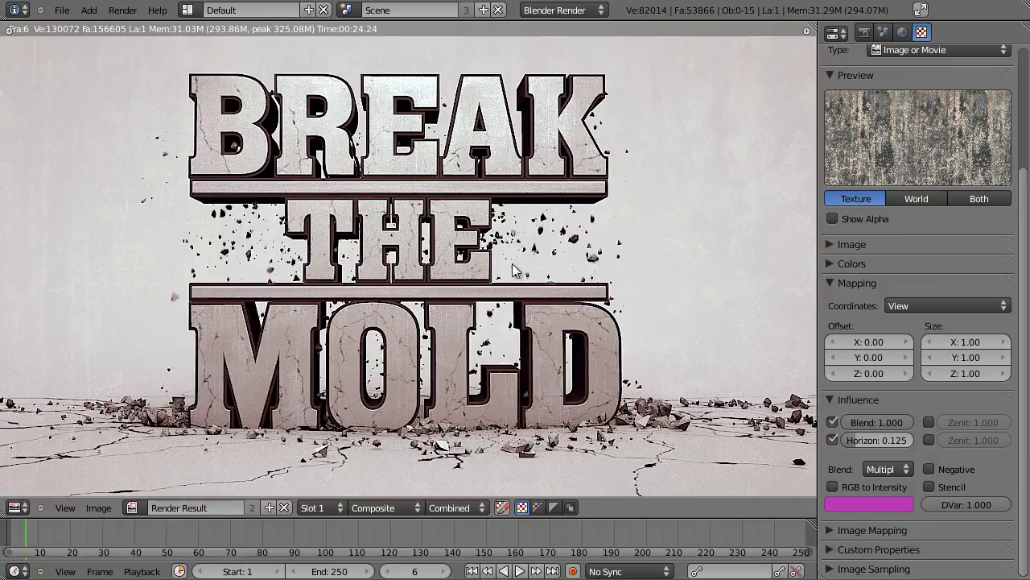
pyautogui.hotkey('ctrl', 'Up')
pyautogui.moveTo(578, 256)
pyautogui.mouseDown(button='middle')
pyautogui.moveTo(575, 247)
pyautogui.moveTo(581, 253)
pyautogui.mouseUp(button='middle')
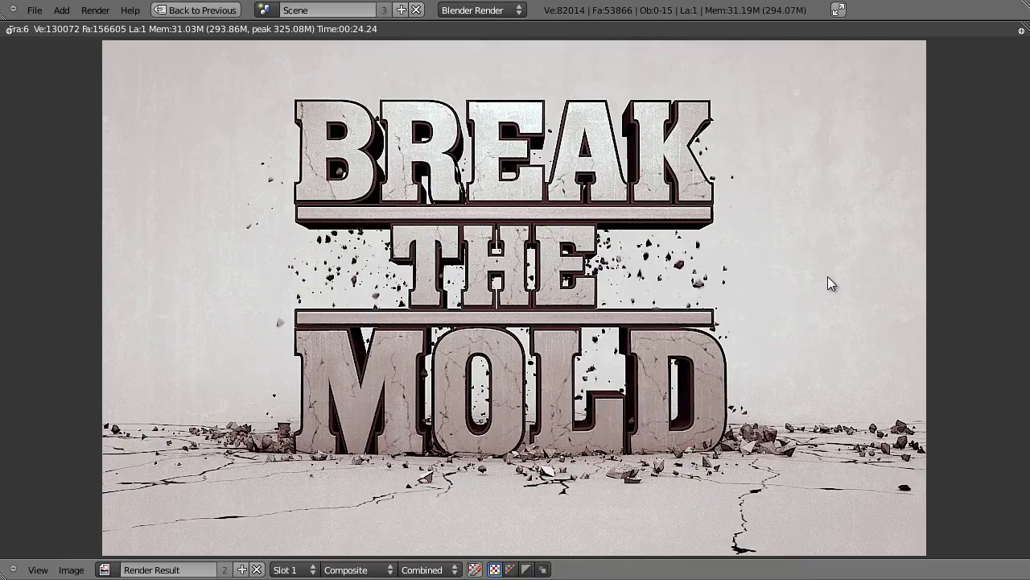